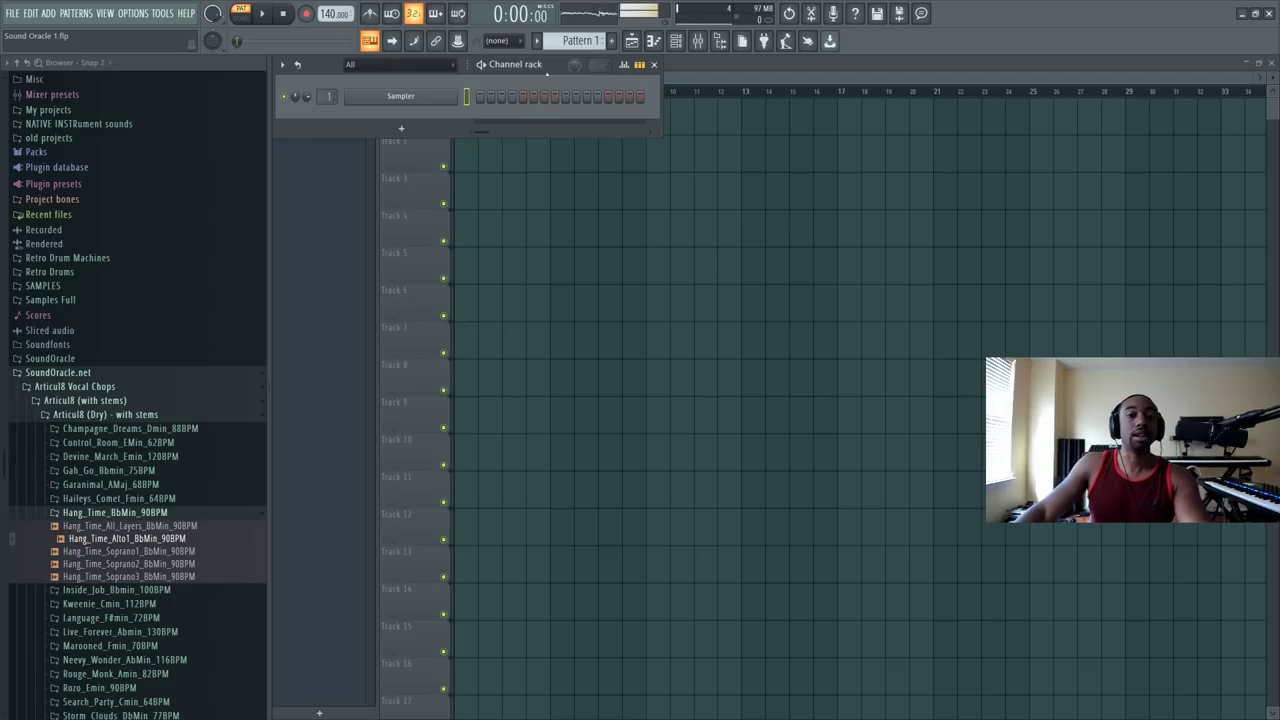
Step: Close the SoundOracle.net folder in the browser and go to the 808 Science Drums folder under BusyWorksBeats.com
{"action": "left_click_drag", "start_coordinate": [538, 66], "coordinate": [537, 68]}
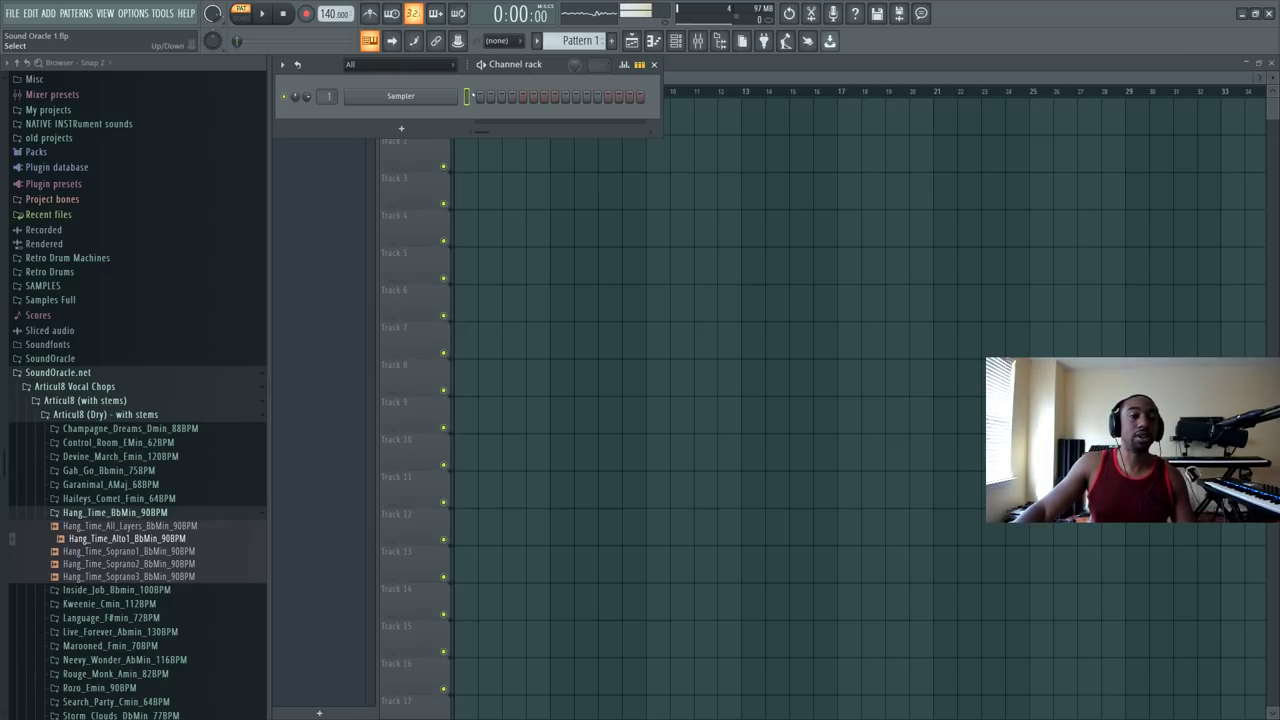
{"action": "left_click", "coordinate": [94, 377]}
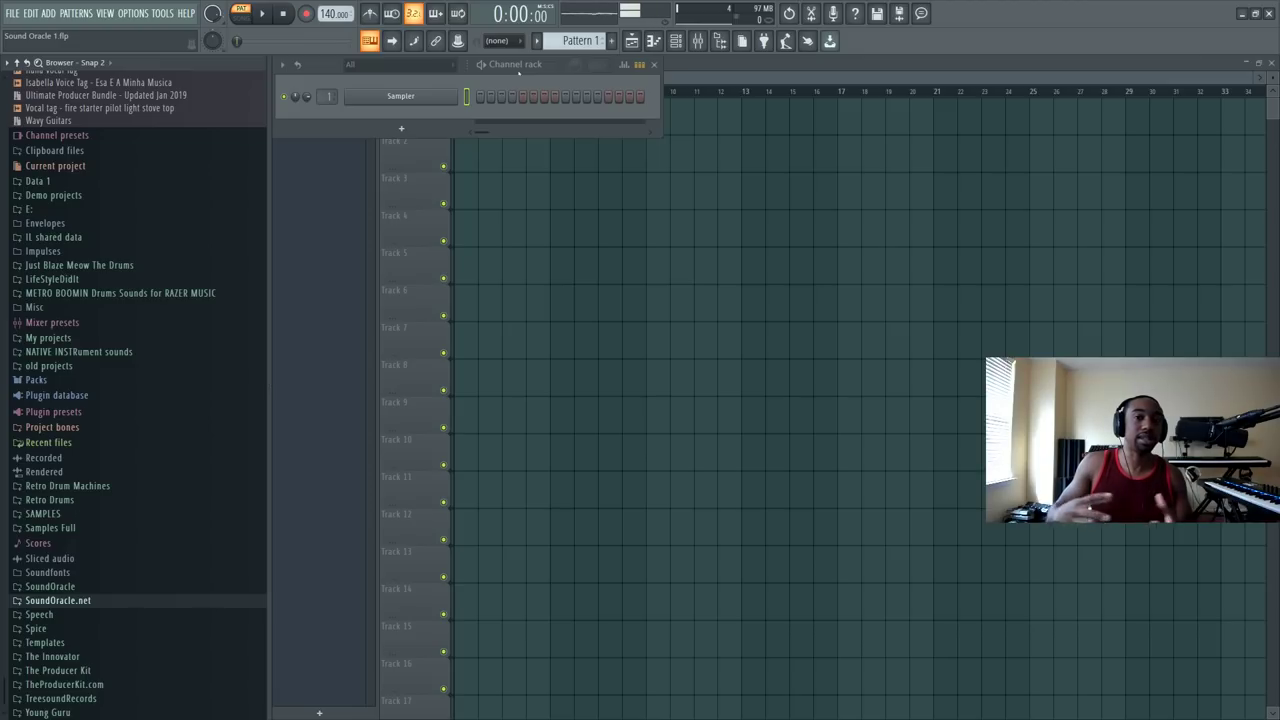
{"action": "scroll", "coordinate": [190, 246], "scroll_direction": "up", "scroll_amount": 20}
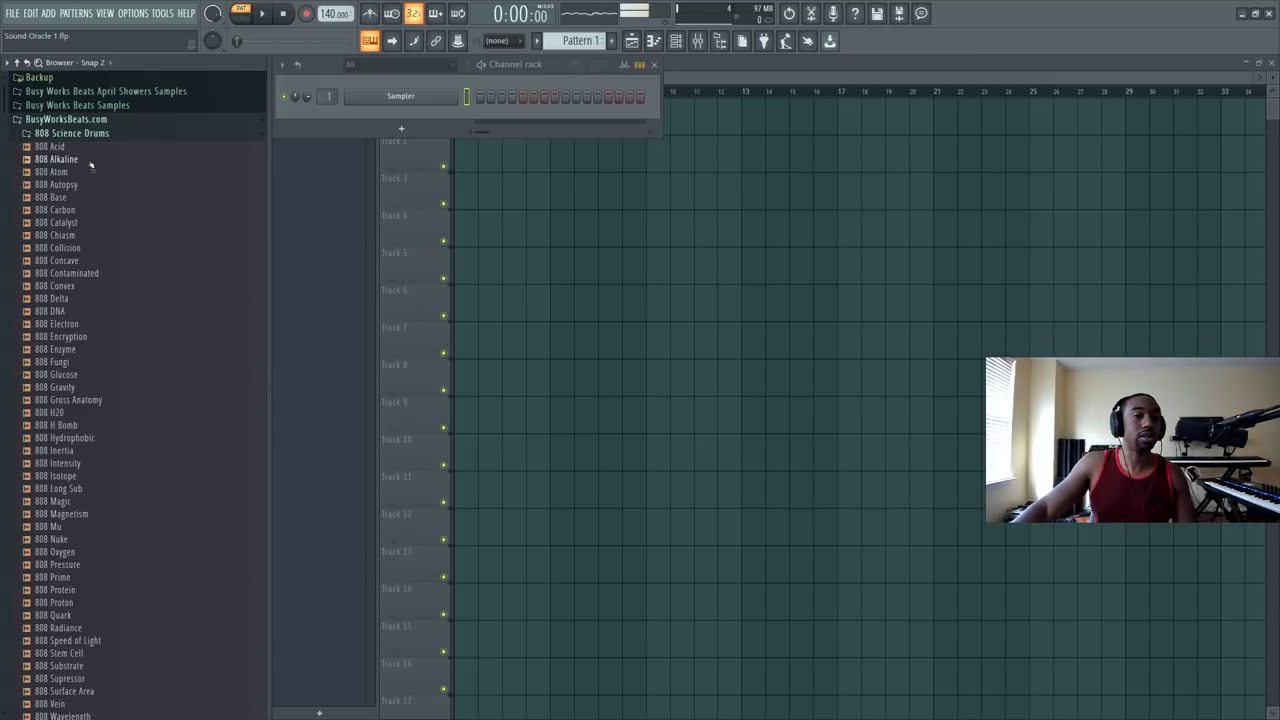
Step: Audition the 808 samples from 808 Acid through 808 DNA in the 808 Science Drums folder
{"action": "left_click", "coordinate": [110, 235]}
{"action": "left_click", "coordinate": [87, 226]}
{"action": "left_click", "coordinate": [86, 211]}
{"action": "left_click", "coordinate": [85, 199]}
{"action": "left_click", "coordinate": [84, 209]}
{"action": "left_click", "coordinate": [80, 203]}
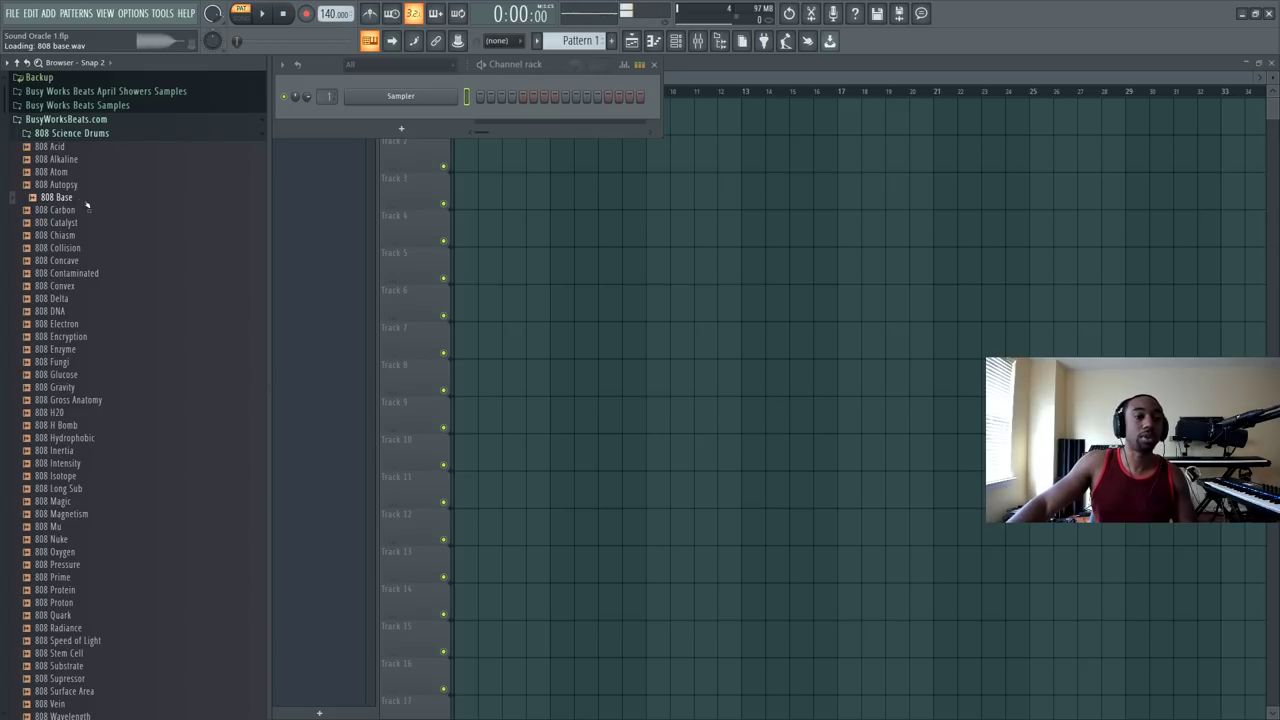
{"action": "left_click", "coordinate": [83, 186]}
{"action": "left_click", "coordinate": [78, 172]}
{"action": "left_click", "coordinate": [76, 160]}
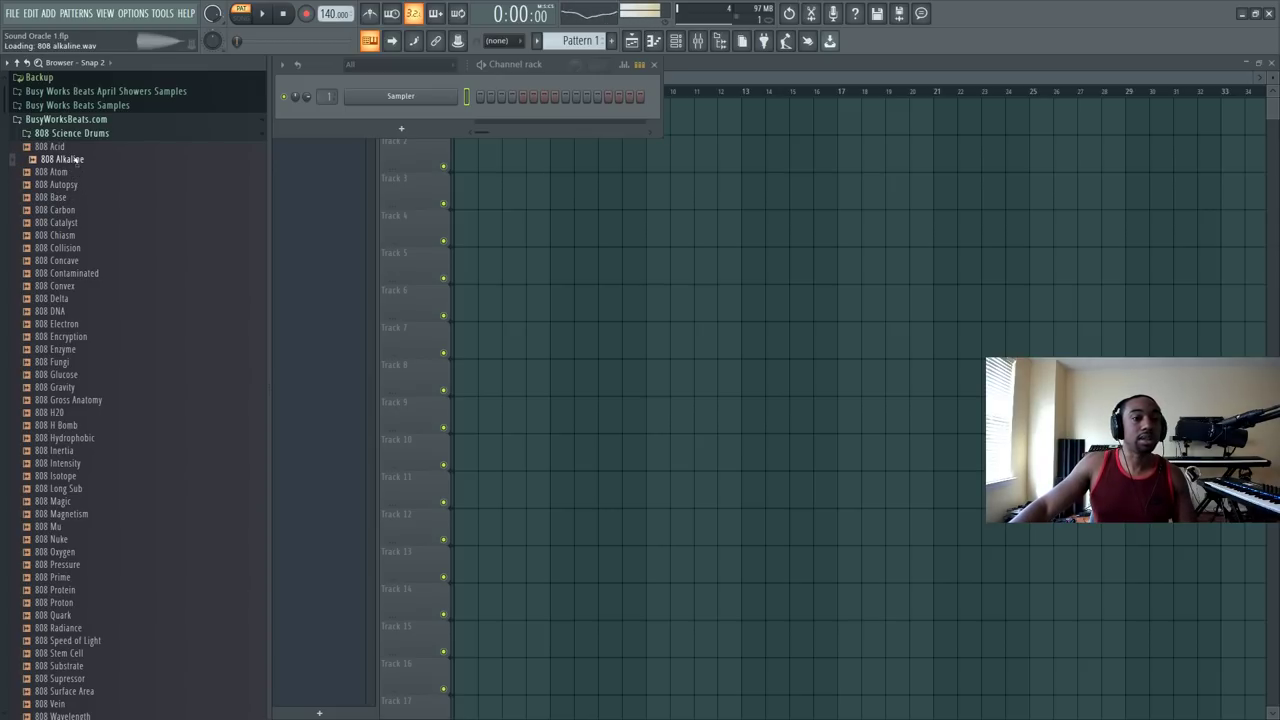
{"action": "left_click", "coordinate": [72, 148]}
{"action": "left_click", "coordinate": [86, 211]}
{"action": "left_click", "coordinate": [84, 236]}
{"action": "left_click", "coordinate": [84, 274]}
{"action": "left_click", "coordinate": [82, 312]}
Step: Preview the 808 Electron sample and load it into a new channel
{"action": "left_click", "coordinate": [88, 325]}
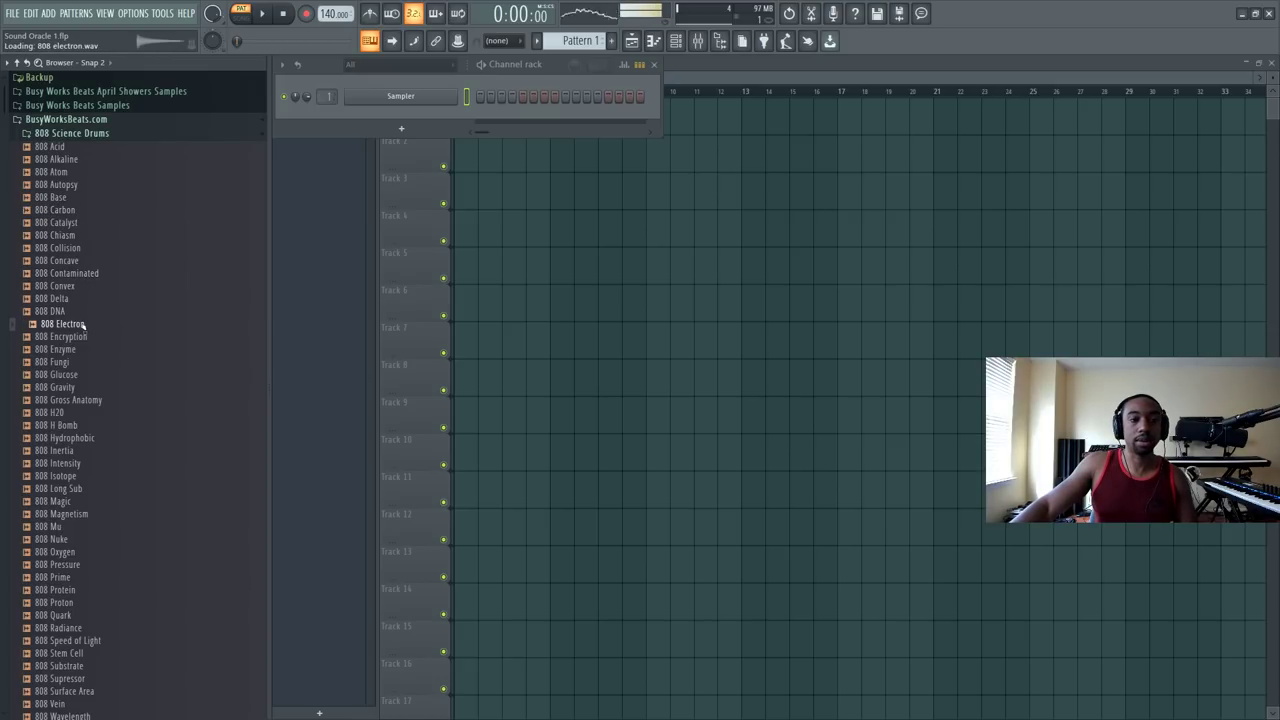
{"action": "right_click", "coordinate": [84, 325]}
{"action": "left_click", "coordinate": [110, 346]}
Step: Audition the 808 samples from 808 Enzyme through 808 Mu in the 808 Science Drums folder
{"action": "left_click", "coordinate": [74, 350]}
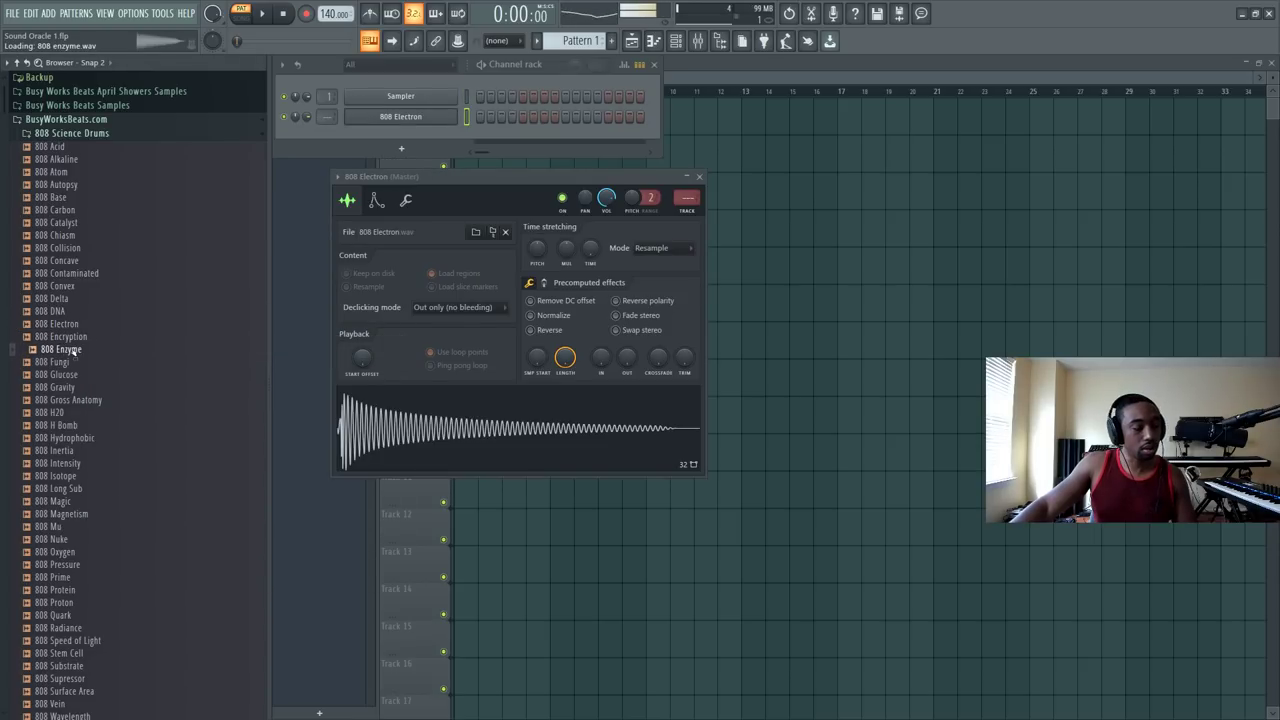
{"action": "left_click", "coordinate": [70, 362]}
{"action": "left_click", "coordinate": [74, 374]}
{"action": "left_click", "coordinate": [82, 399]}
{"action": "left_click", "coordinate": [78, 412]}
{"action": "left_click", "coordinate": [76, 425]}
{"action": "left_click", "coordinate": [74, 438]}
{"action": "left_click", "coordinate": [72, 450]}
{"action": "left_click", "coordinate": [76, 463]}
{"action": "left_click", "coordinate": [76, 476]}
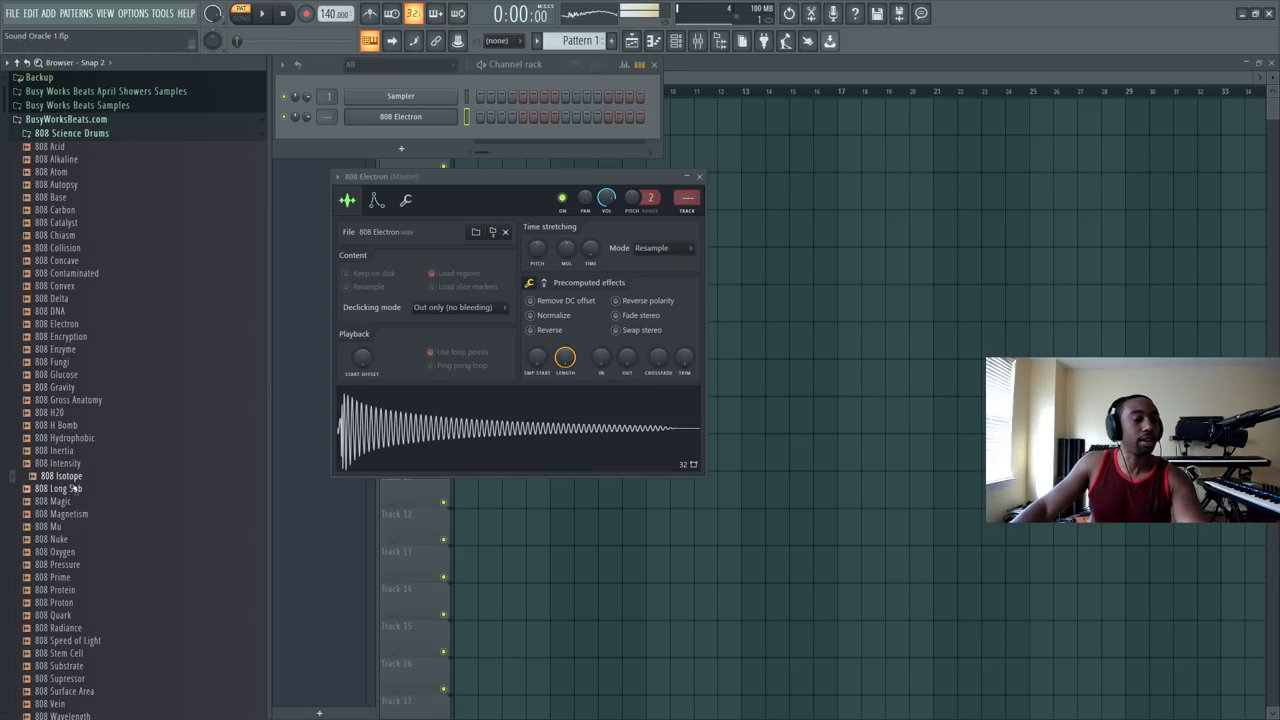
{"action": "left_click", "coordinate": [74, 488]}
{"action": "left_click", "coordinate": [74, 501]}
{"action": "left_click", "coordinate": [75, 514]}
{"action": "left_click", "coordinate": [76, 526]}
Step: Preview the 808 Nuke sample and load it into a new channel
{"action": "left_click", "coordinate": [75, 539]}
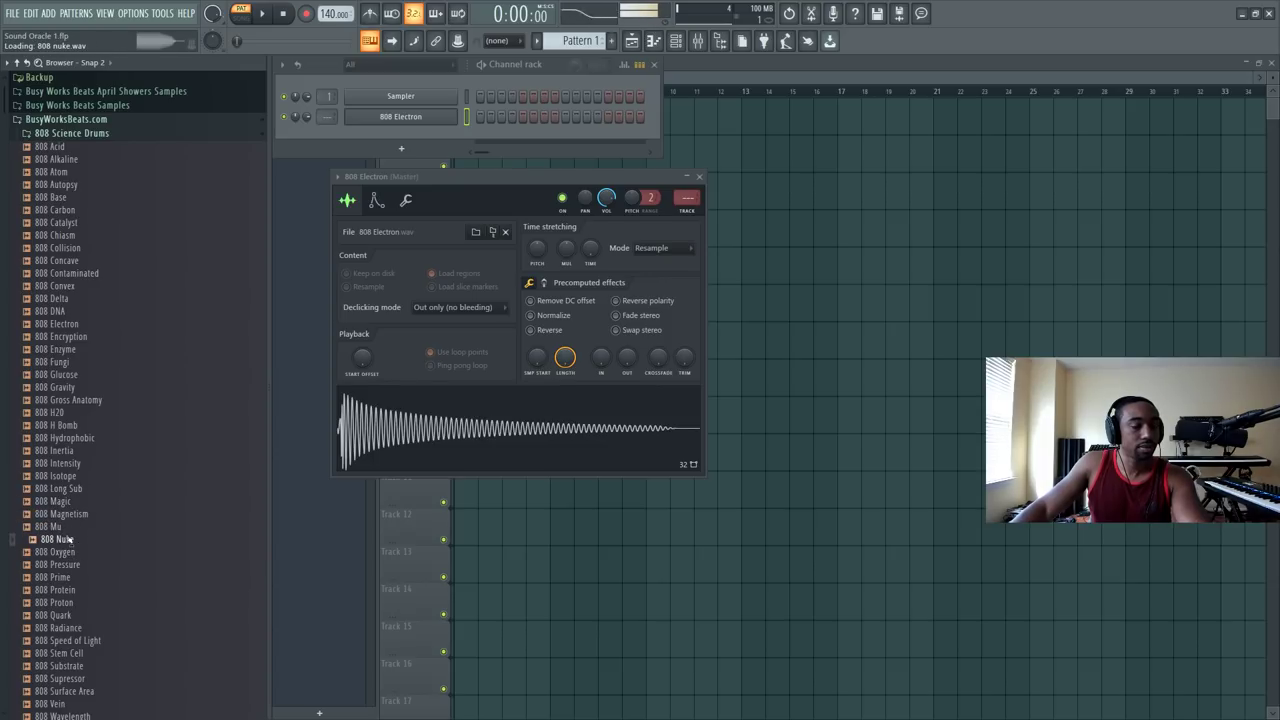
{"action": "right_click", "coordinate": [68, 540]}
{"action": "left_click", "coordinate": [110, 476]}
Step: Audition 808 Oxygen, 808 Pressure and 808 Prime, and load 808 Prime into a new channel
{"action": "left_click", "coordinate": [85, 552]}
{"action": "left_click", "coordinate": [75, 566]}
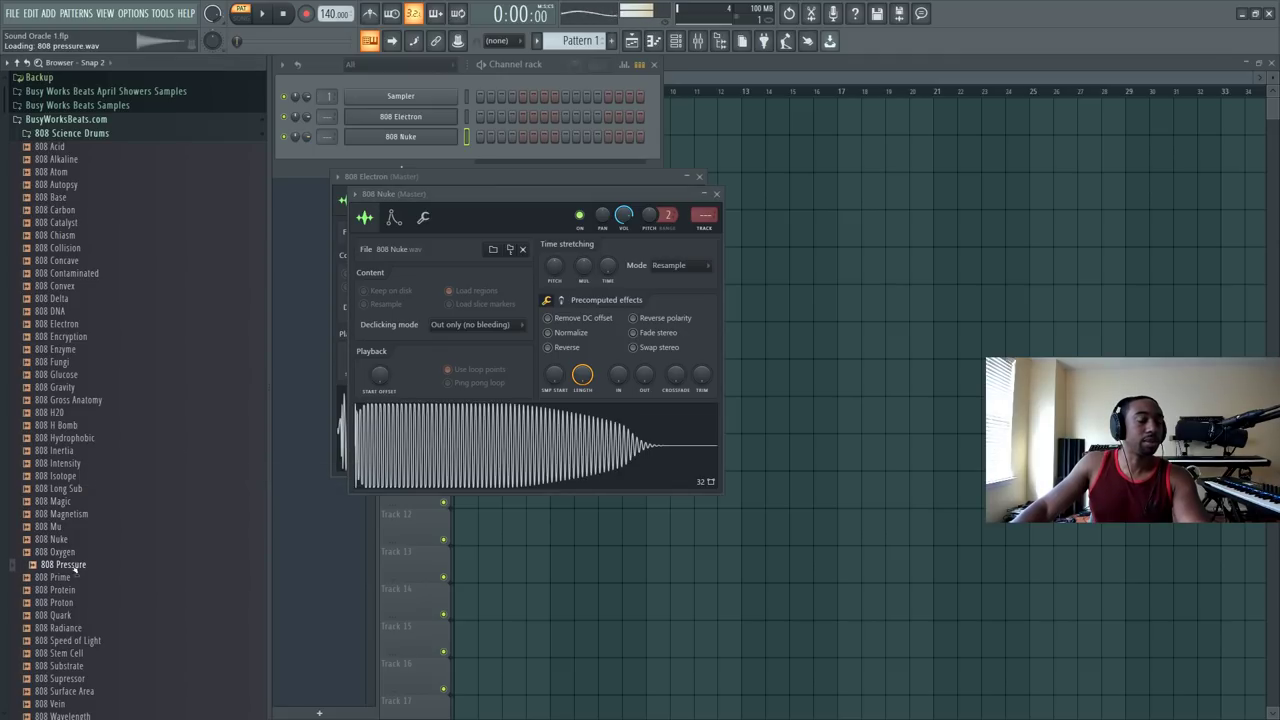
{"action": "left_click", "coordinate": [75, 578]}
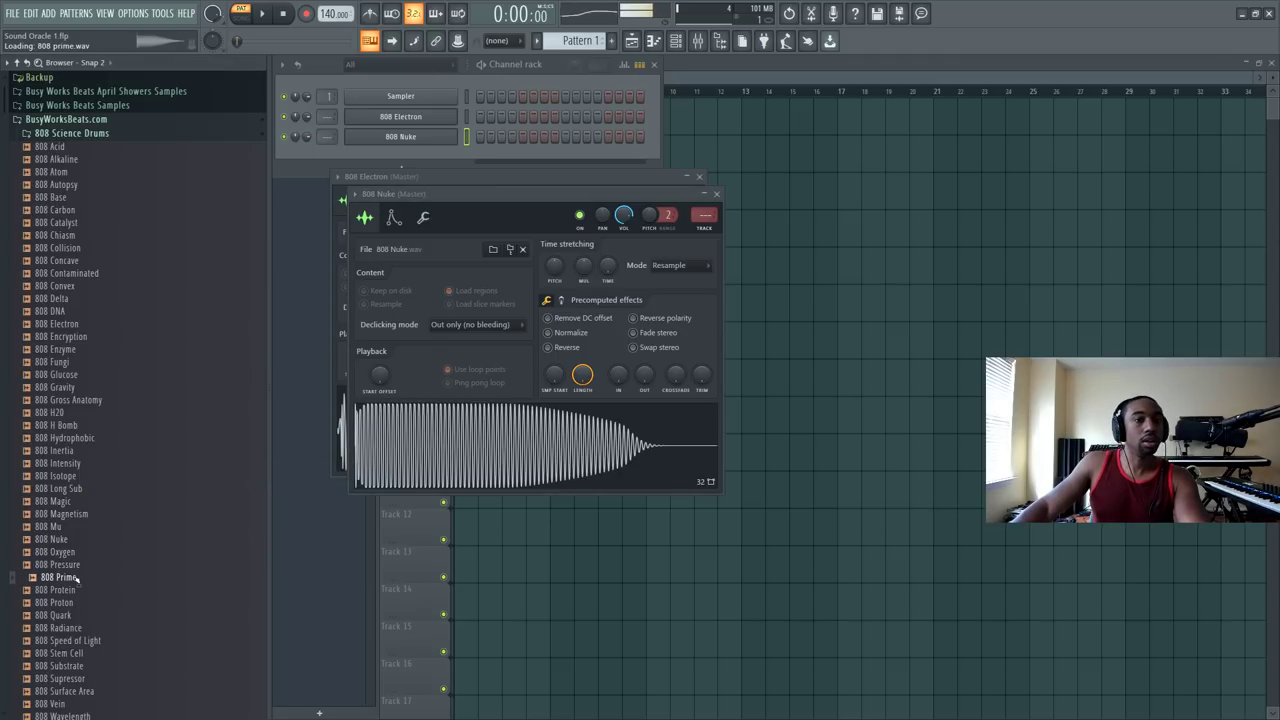
{"action": "right_click", "coordinate": [77, 578]}
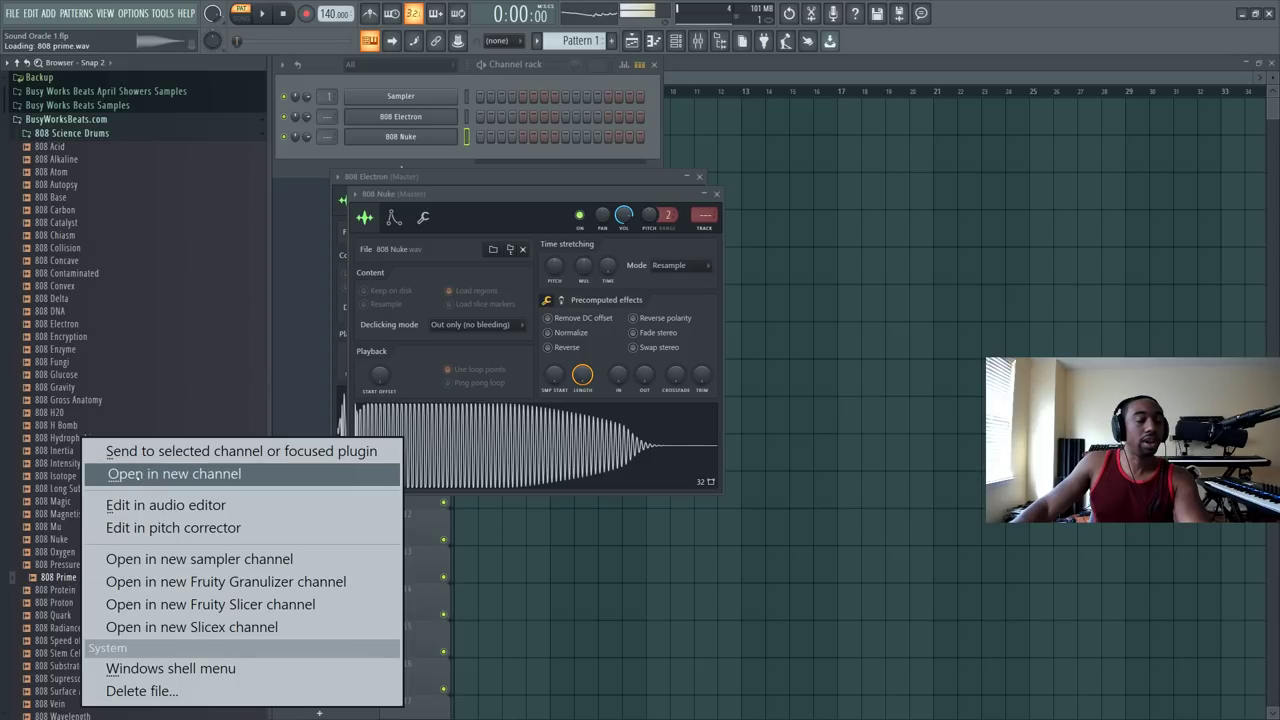
{"action": "left_click", "coordinate": [137, 475]}
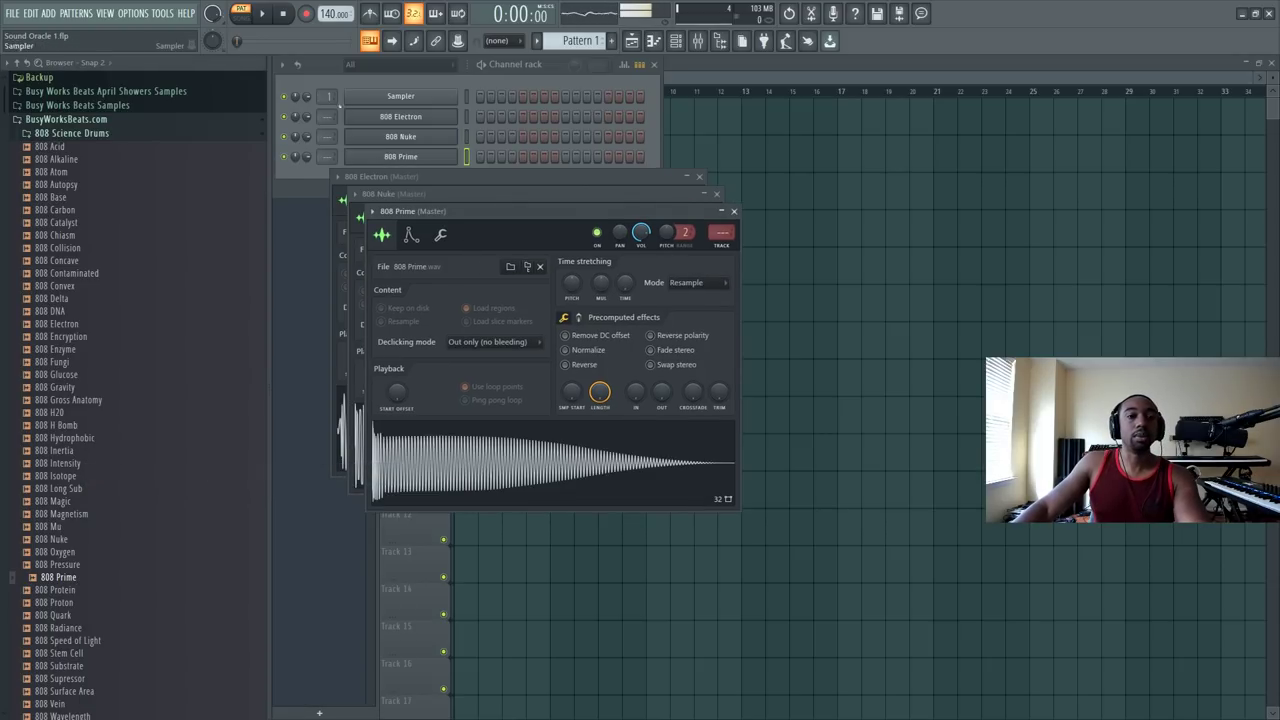
Step: Assign the 808 Electron, 808 Nuke and 808 Prime channels to mixer track 1 and delete the empty Sampler channel
{"action": "scroll", "coordinate": [327, 116], "scroll_direction": "up", "scroll_amount": 1}
{"action": "scroll", "coordinate": [328, 136], "scroll_direction": "up", "scroll_amount": 2}
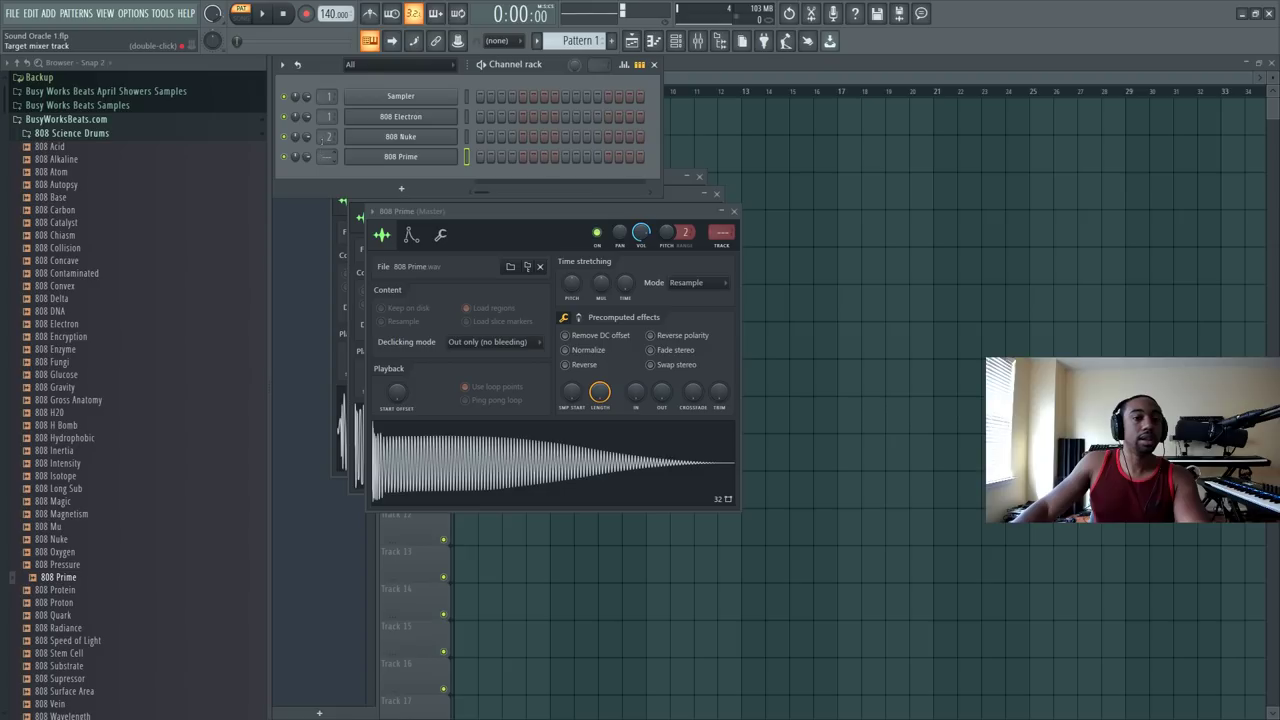
{"action": "scroll", "coordinate": [328, 136], "scroll_direction": "down", "scroll_amount": 1}
{"action": "scroll", "coordinate": [327, 156], "scroll_direction": "up", "scroll_amount": 1}
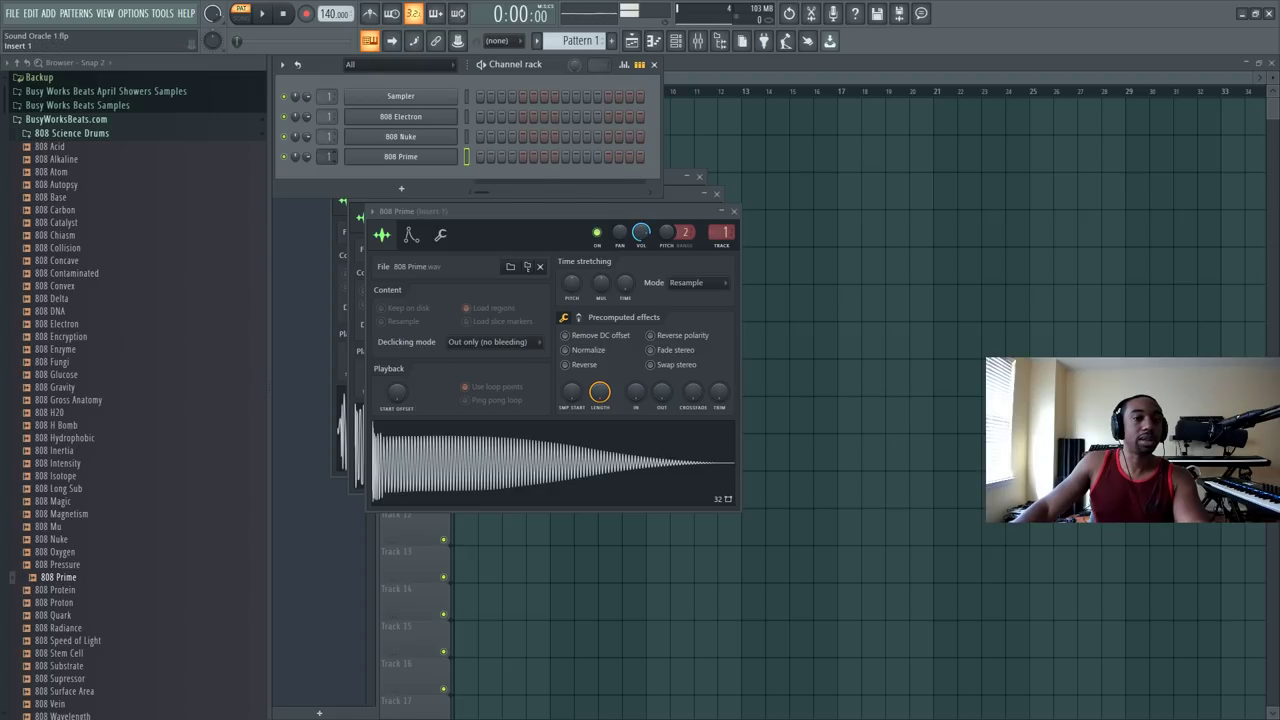
{"action": "right_click", "coordinate": [430, 96]}
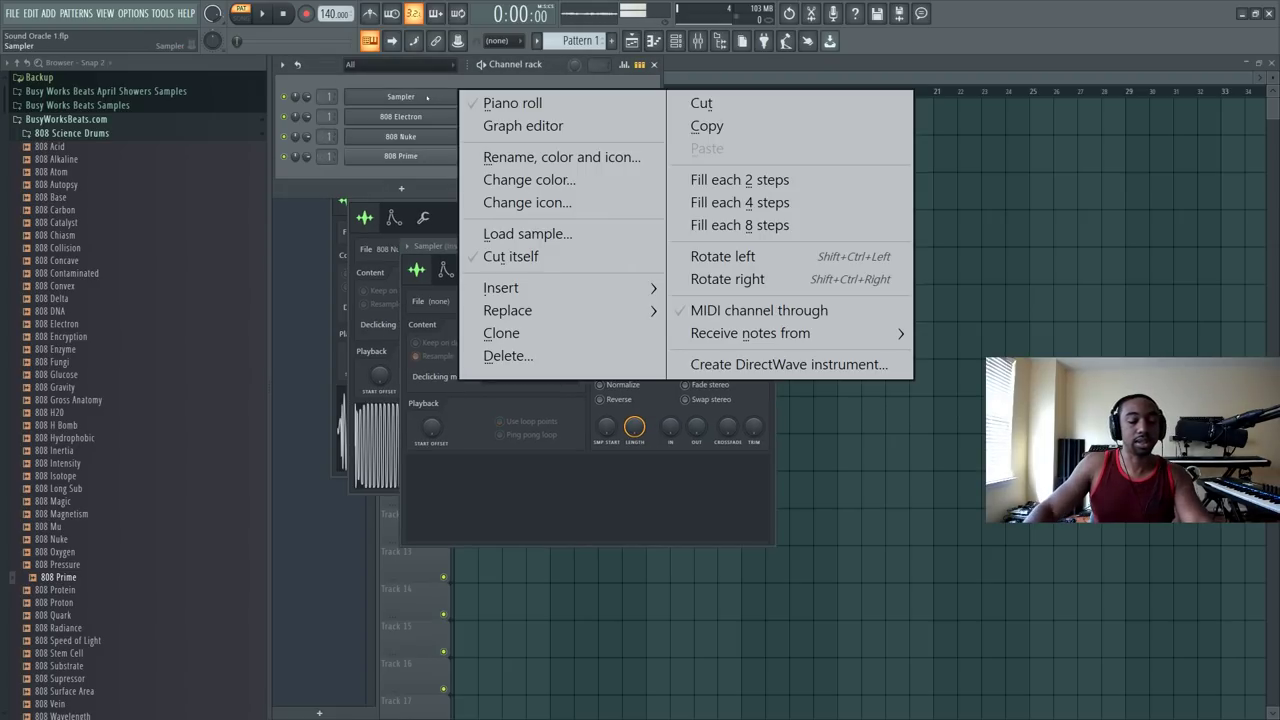
{"action": "left_click", "coordinate": [500, 355]}
Step: Enable 808 Electron's volume envelope with hold at maximum and attack, decay, sustain and release at minimum, and test it with a few notes
{"action": "left_click", "coordinate": [430, 96]}
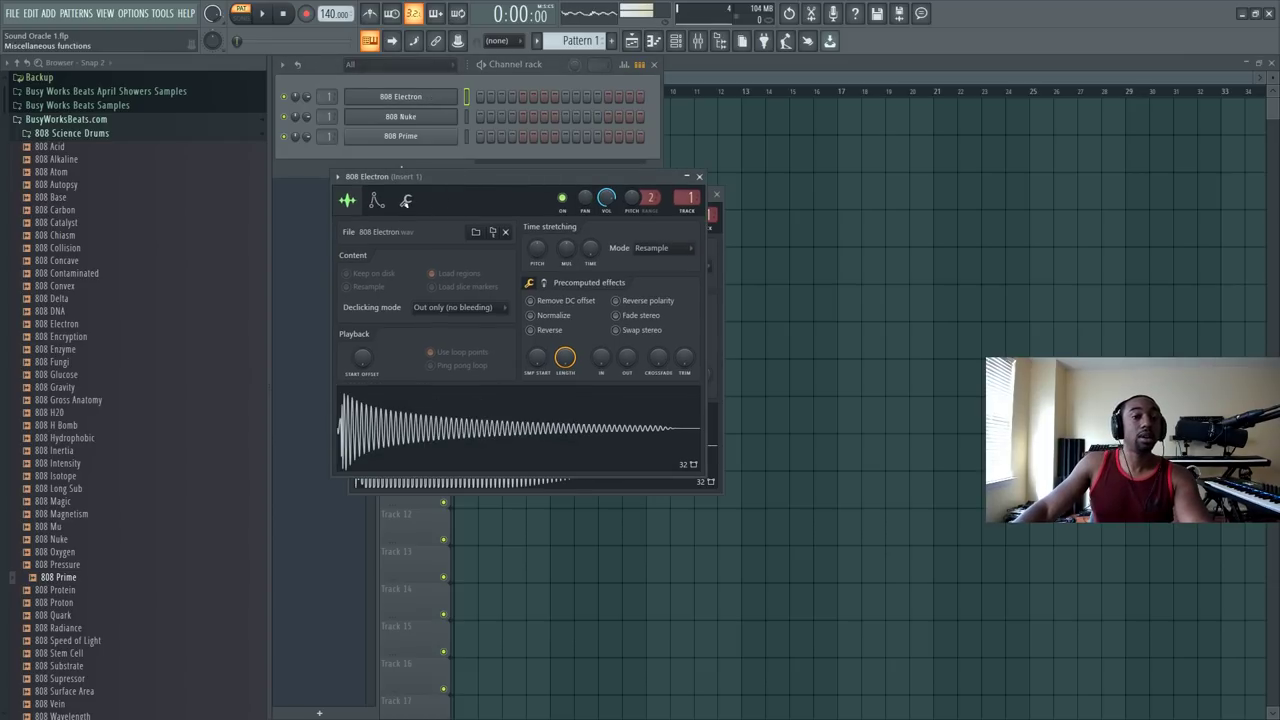
{"action": "left_click", "coordinate": [377, 200]}
{"action": "left_click", "coordinate": [372, 261]}
{"action": "left_click_drag", "start_coordinate": [361, 261], "coordinate": [342, 262]}
{"action": "left_click_drag", "start_coordinate": [396, 295], "coordinate": [361, 316]}
{"action": "left_click_drag", "start_coordinate": [361, 262], "coordinate": [402, 262]}
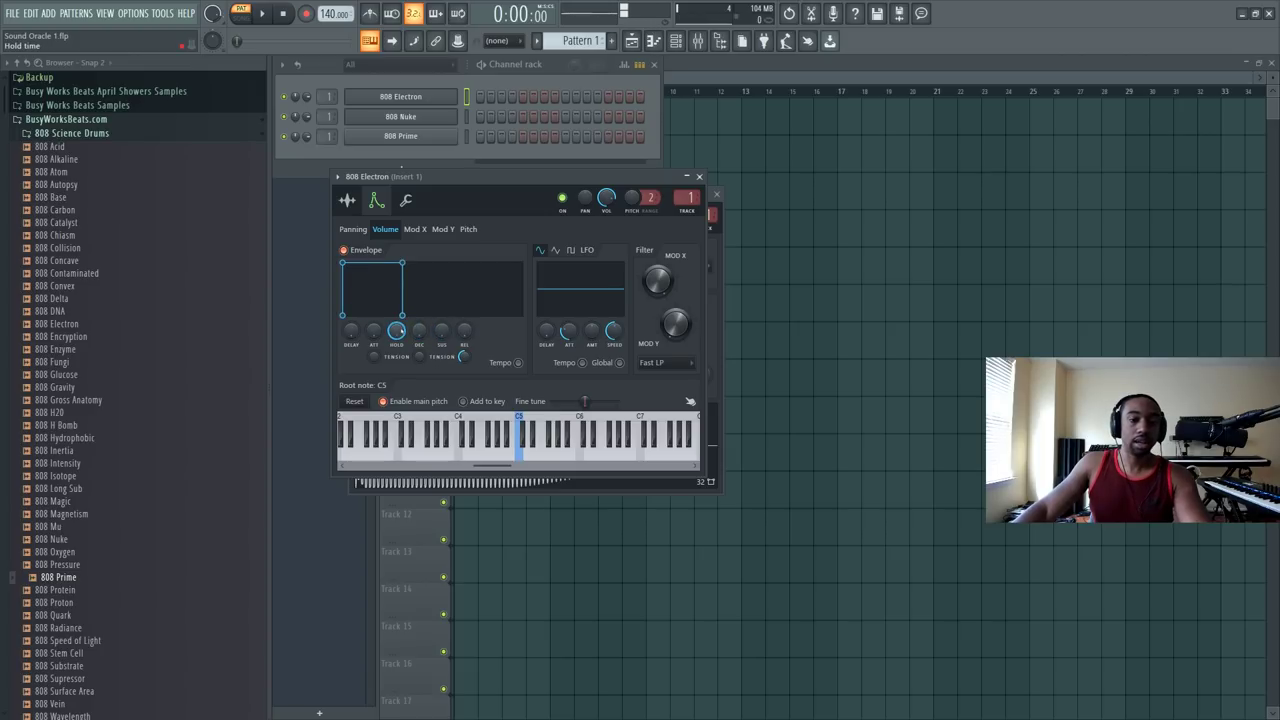
{"action": "key", "text": "z"}
{"action": "key", "text": "z"}
{"action": "key", "text": "z"}
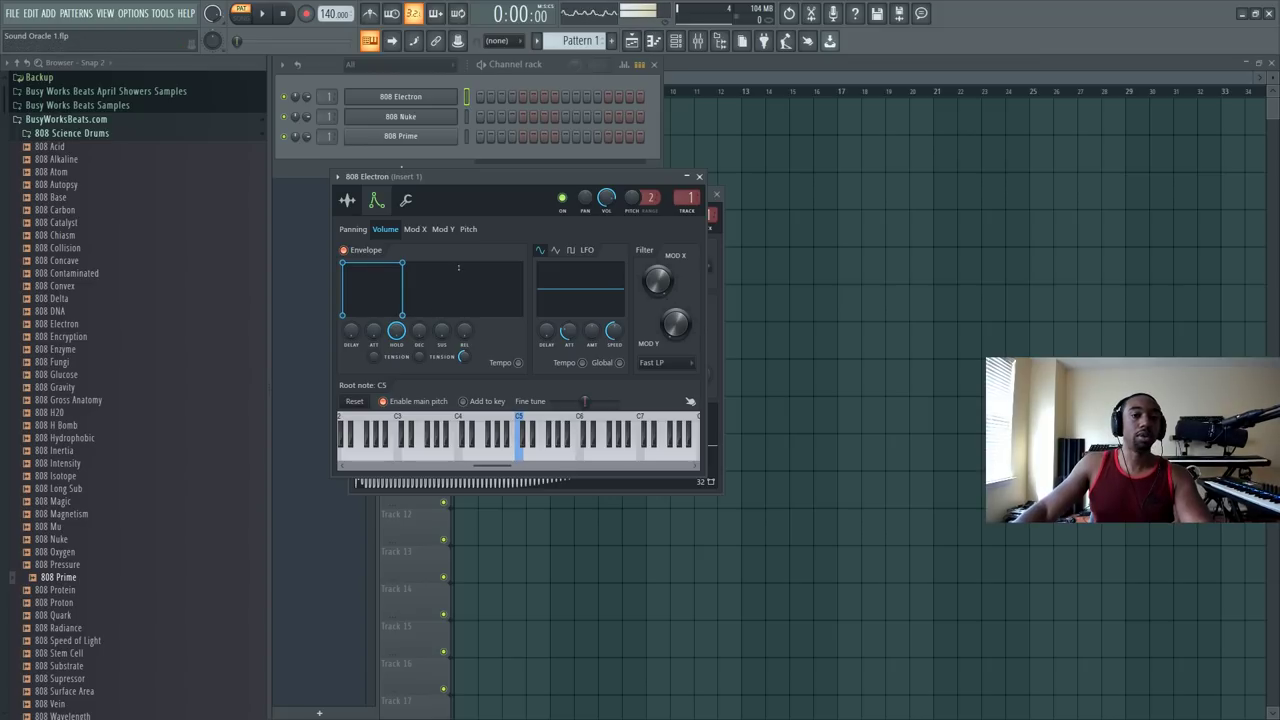
Step: Enable 808 Nuke's volume envelope with hold at maximum and attack, decay, sustain and release at minimum
{"action": "left_click", "coordinate": [400, 116]}
{"action": "left_click", "coordinate": [394, 217]}
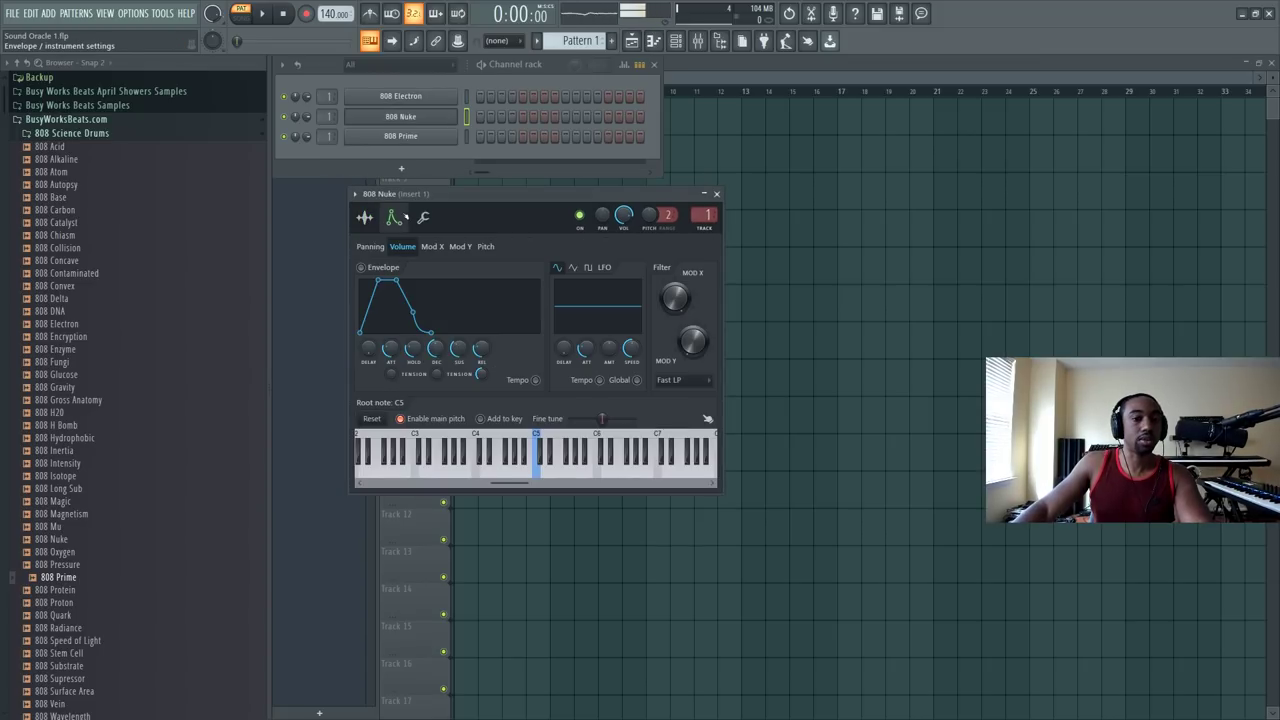
{"action": "left_click_drag", "start_coordinate": [361, 280], "coordinate": [378, 280]}
{"action": "left_click_drag", "start_coordinate": [416, 332], "coordinate": [378, 332]}
{"action": "left_click_drag", "start_coordinate": [378, 280], "coordinate": [419, 280]}
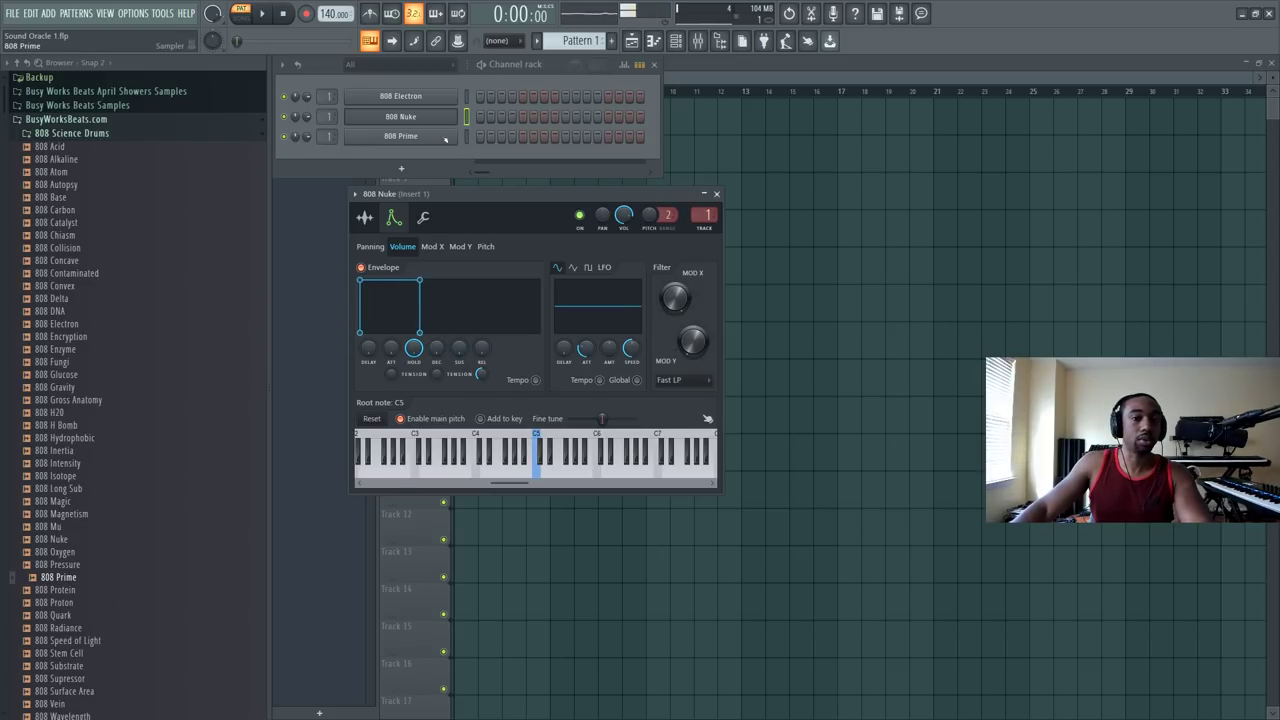
Step: Enable 808 Prime's volume envelope with hold at maximum and attack, decay, sustain and release at minimum
{"action": "left_click", "coordinate": [400, 136]}
{"action": "left_click", "coordinate": [410, 234]}
{"action": "left_click_drag", "start_coordinate": [453, 366], "coordinate": [430, 348]}
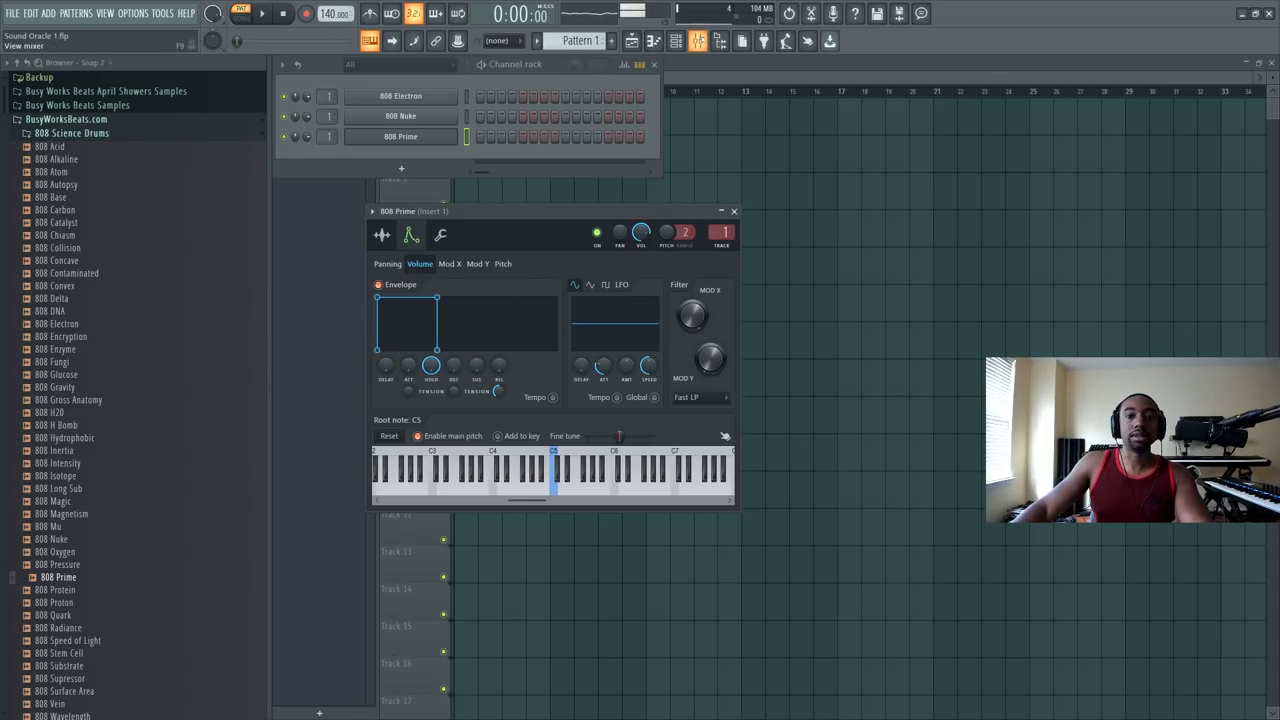
Step: Send mixer Insert 1 to Insert 2 as an additional route and lower Insert 2's fader
{"action": "left_click", "coordinate": [698, 41]}
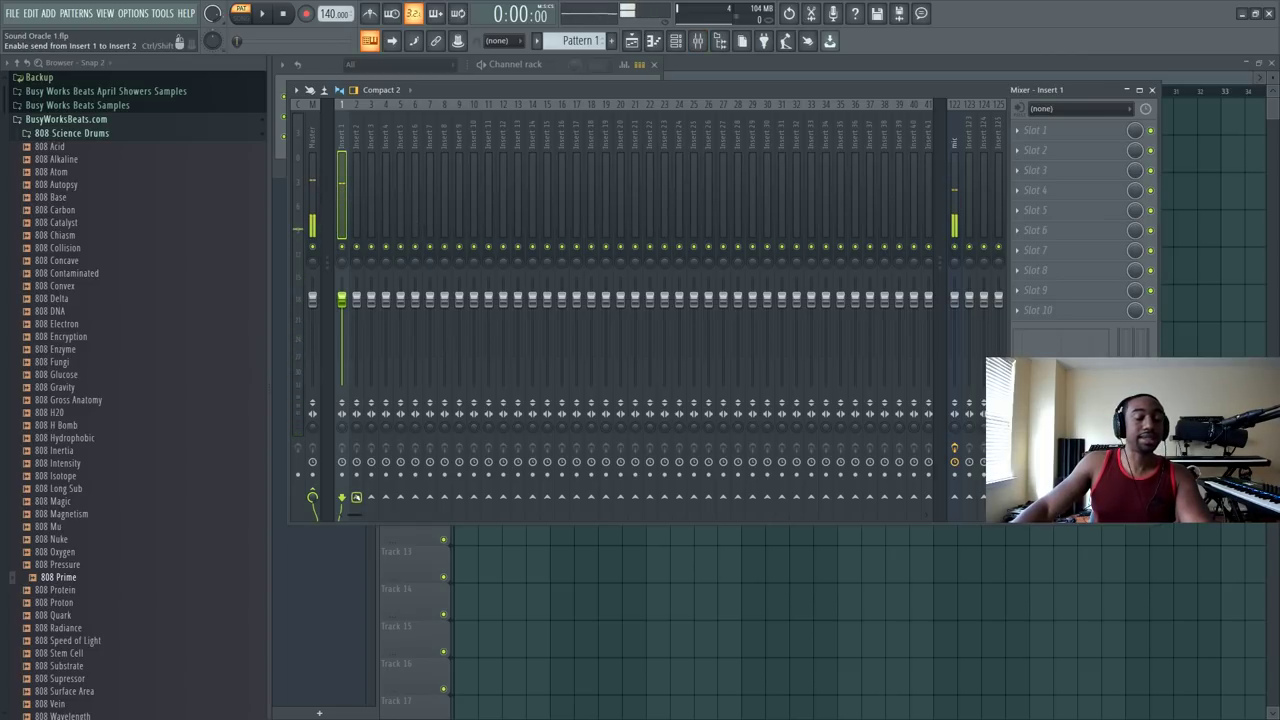
{"action": "right_click", "coordinate": [355, 497]}
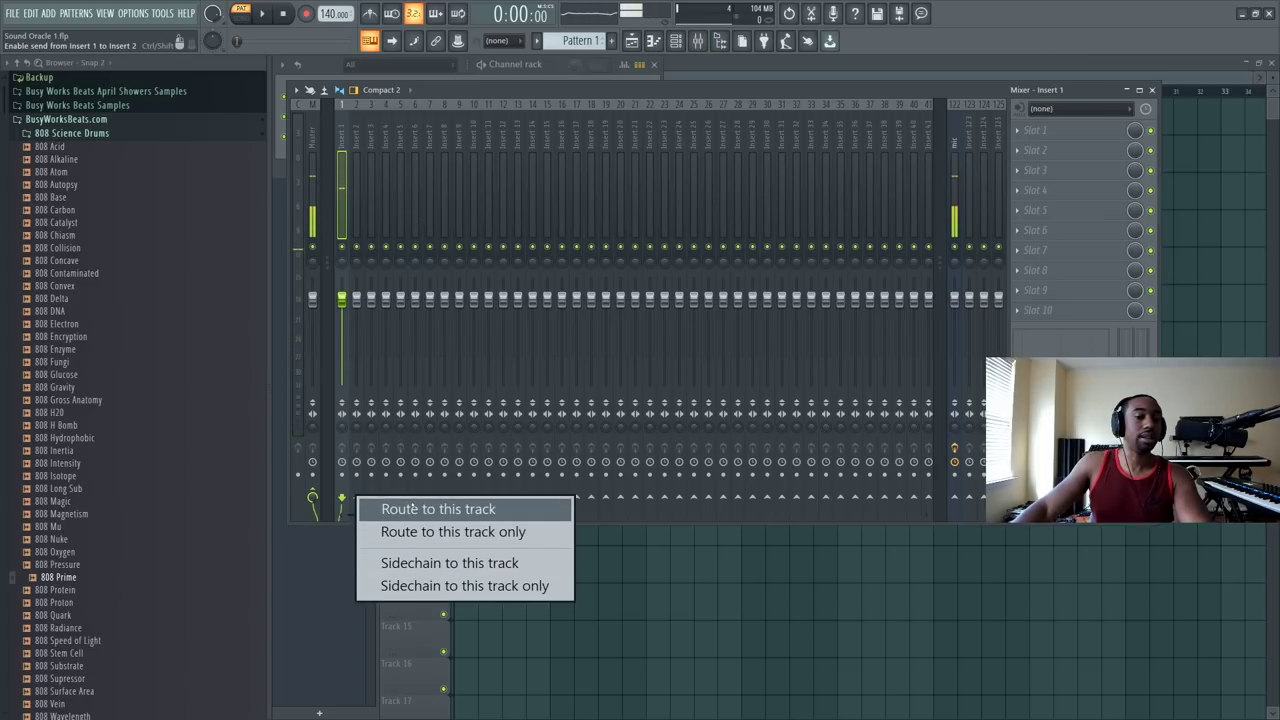
{"action": "left_click", "coordinate": [390, 509]}
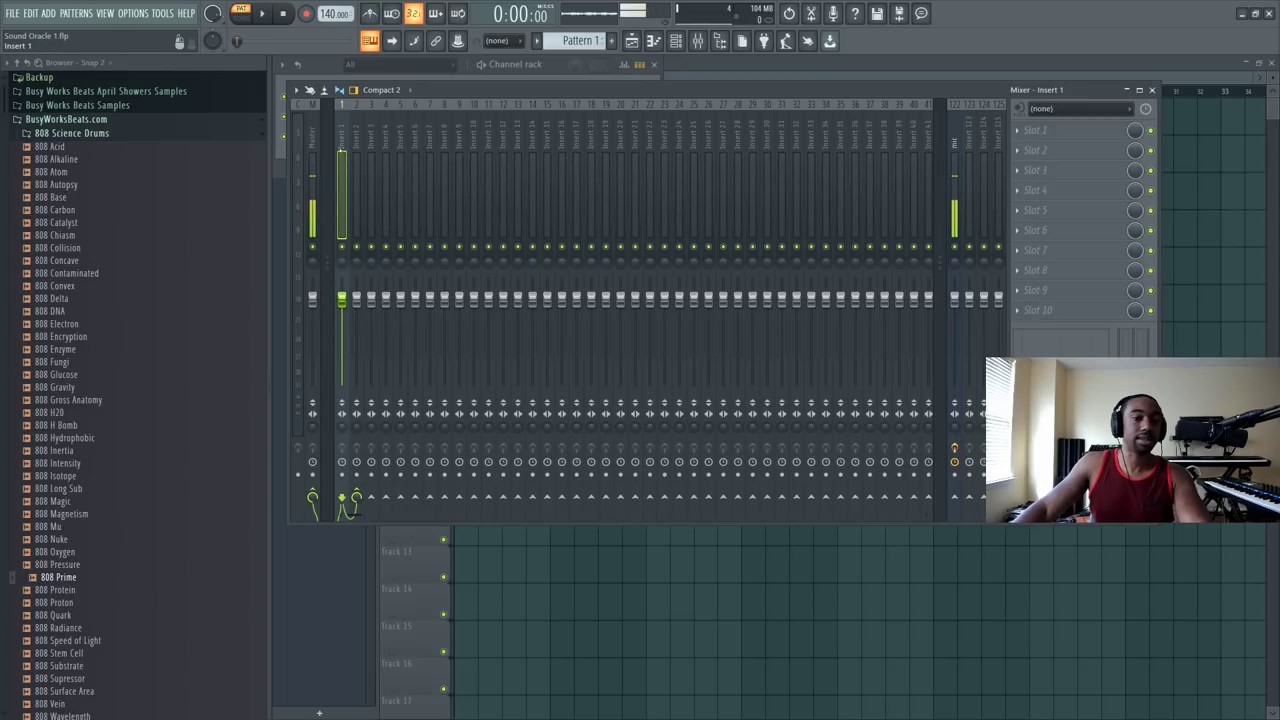
{"action": "left_click_drag", "start_coordinate": [356, 298], "coordinate": [356, 337]}
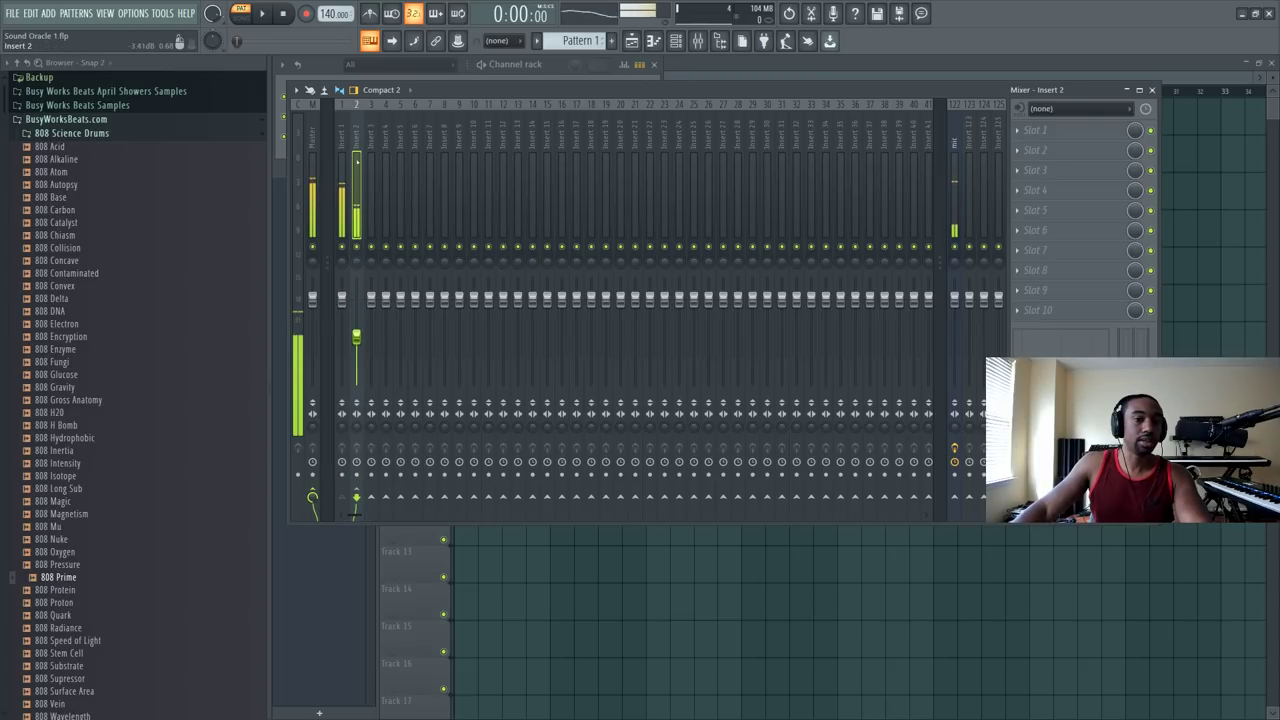
Step: Load UAD Thermionic Culture Vulture into effect slot 1 of Insert 2
{"action": "left_click", "coordinate": [1045, 132]}
{"action": "scroll", "coordinate": [700, 290], "scroll_direction": "down", "scroll_amount": 10}
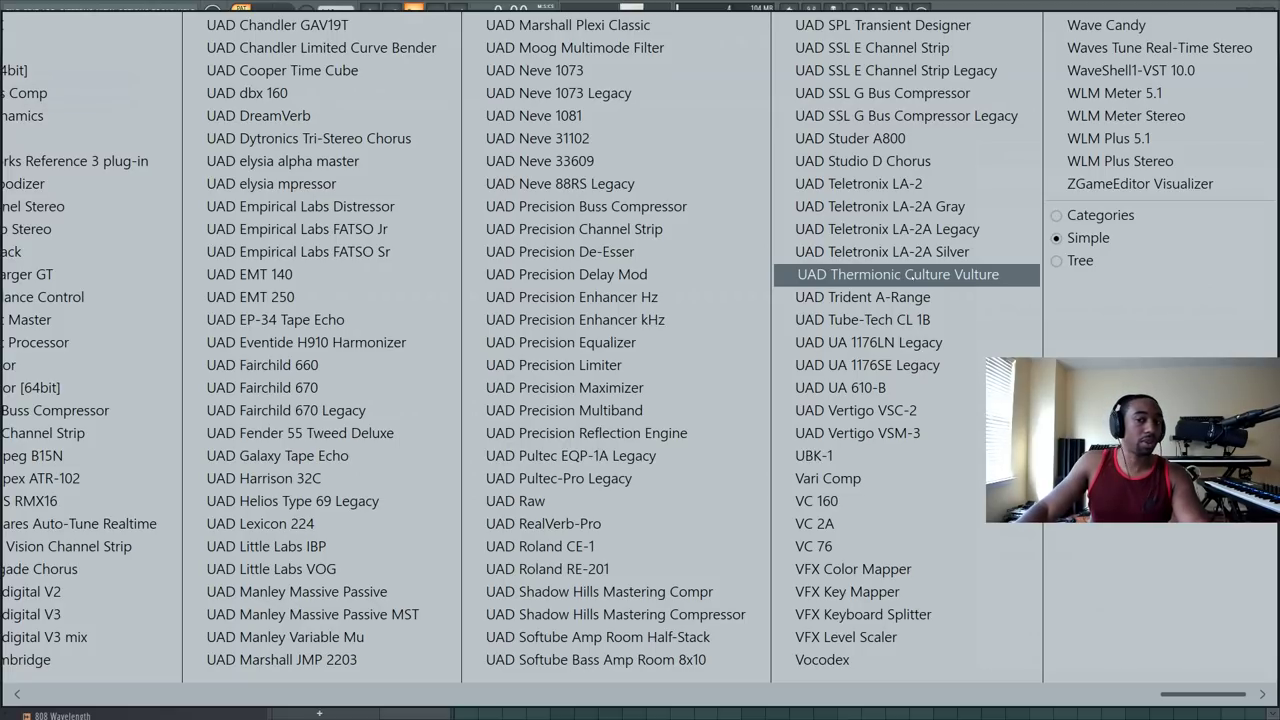
{"action": "left_click", "coordinate": [907, 276]}
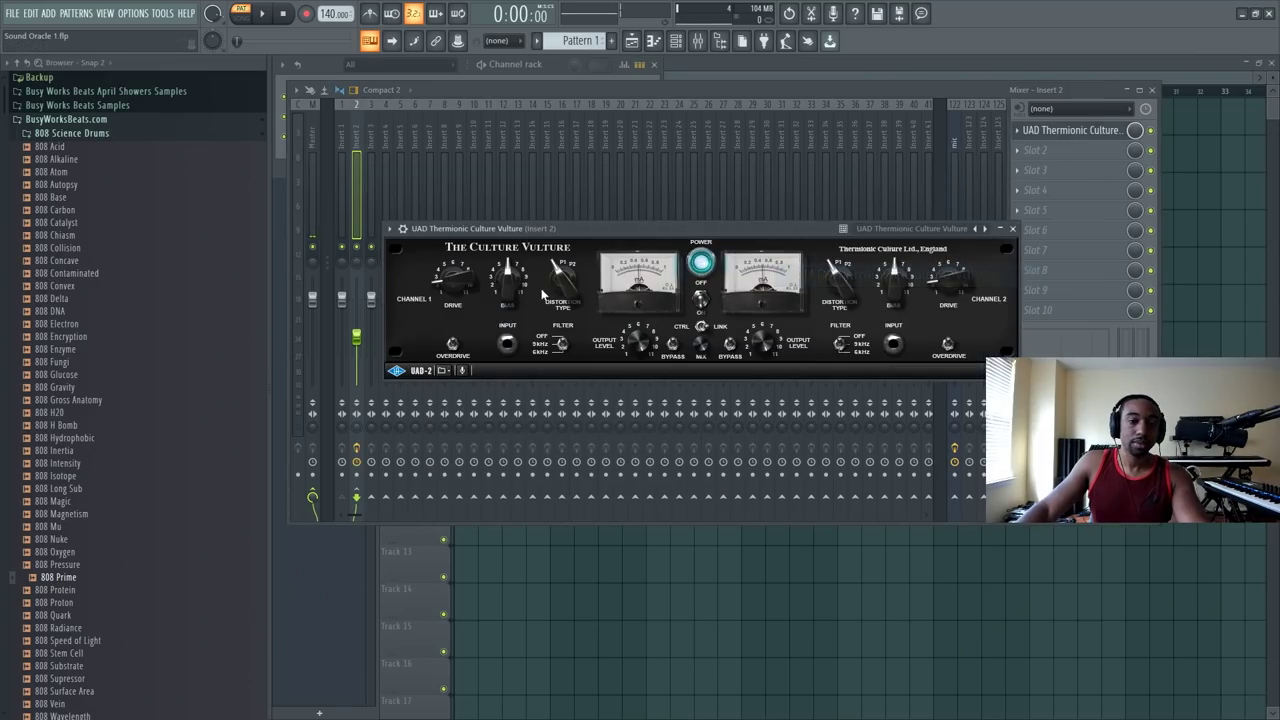
Step: Raise the Culture Vulture's drive on both channels, close the plugin and lower Insert 2's fader to about -16.5 dB
{"action": "left_click_drag", "start_coordinate": [813, 230], "coordinate": [703, 277]}
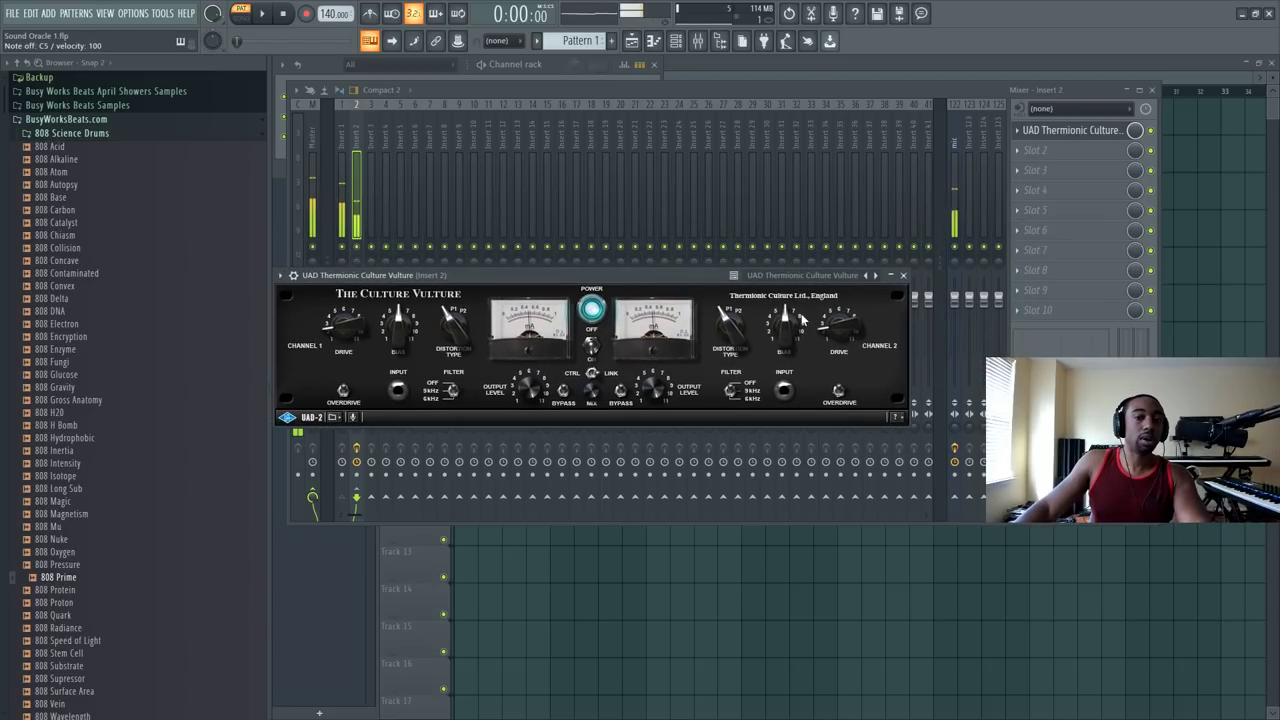
{"action": "left_click_drag", "start_coordinate": [854, 337], "coordinate": [846, 304]}
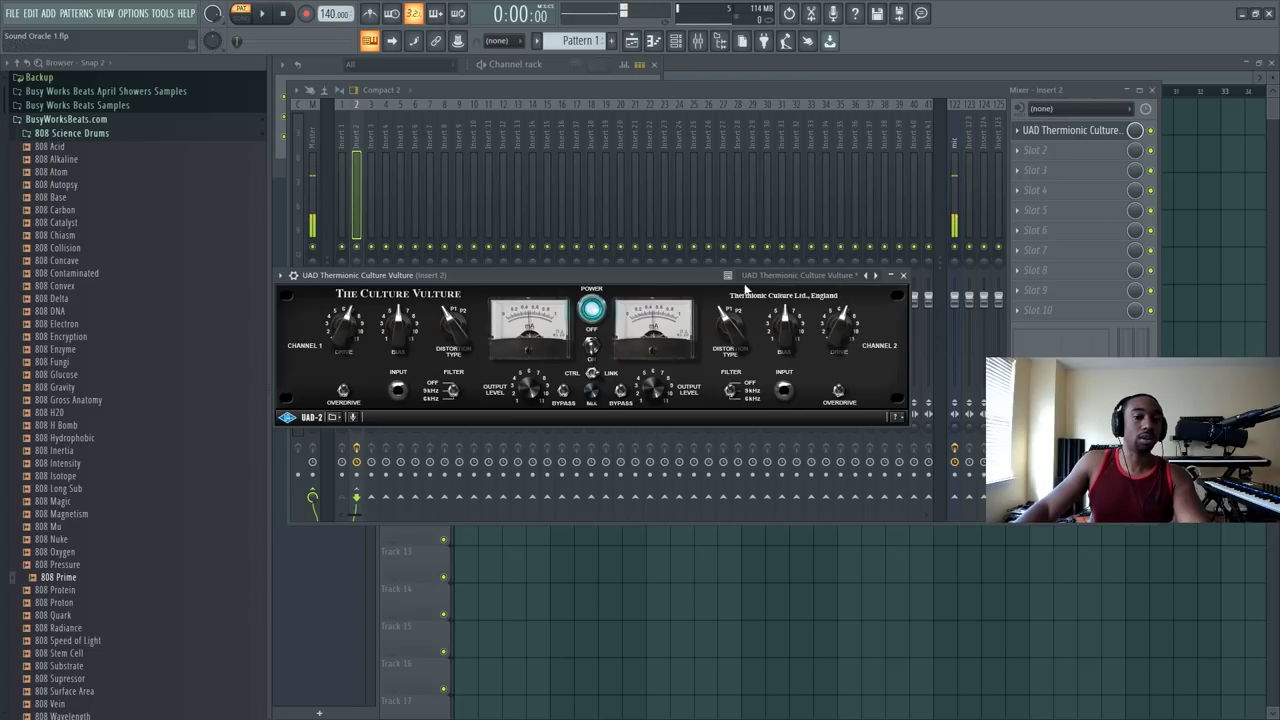
{"action": "left_click_drag", "start_coordinate": [638, 283], "coordinate": [652, 351]}
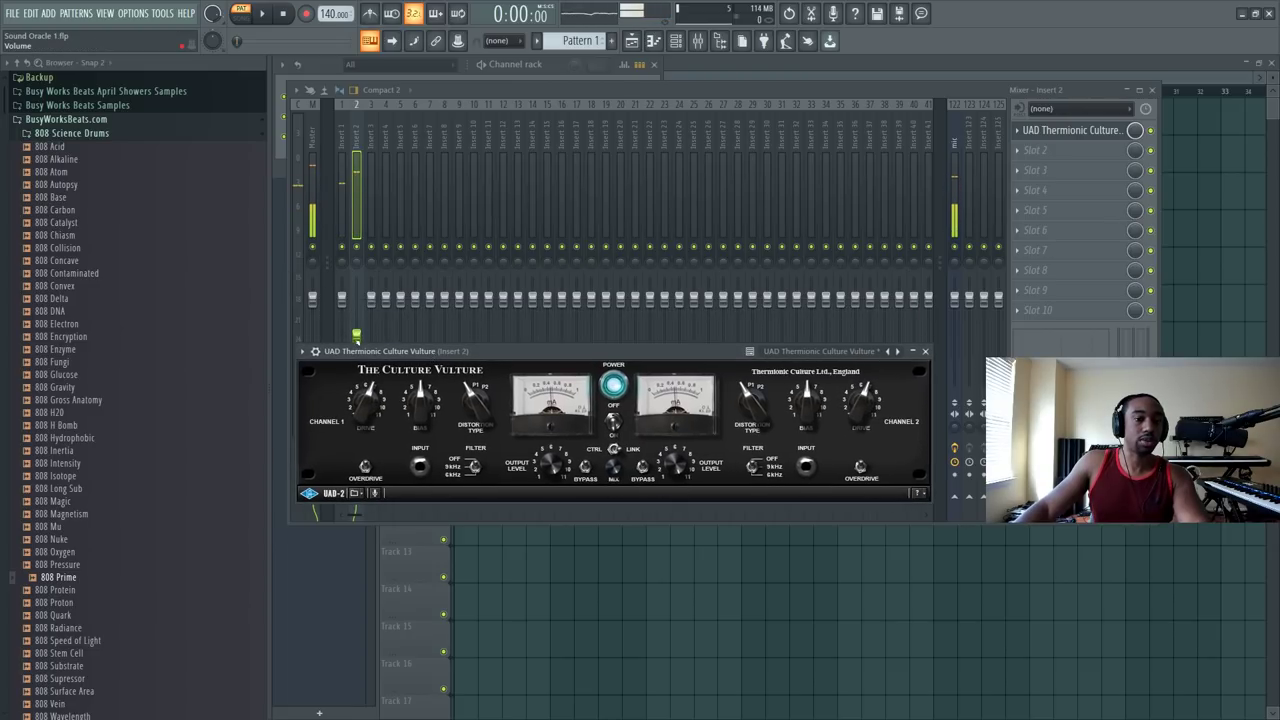
{"action": "left_click", "coordinate": [917, 343]}
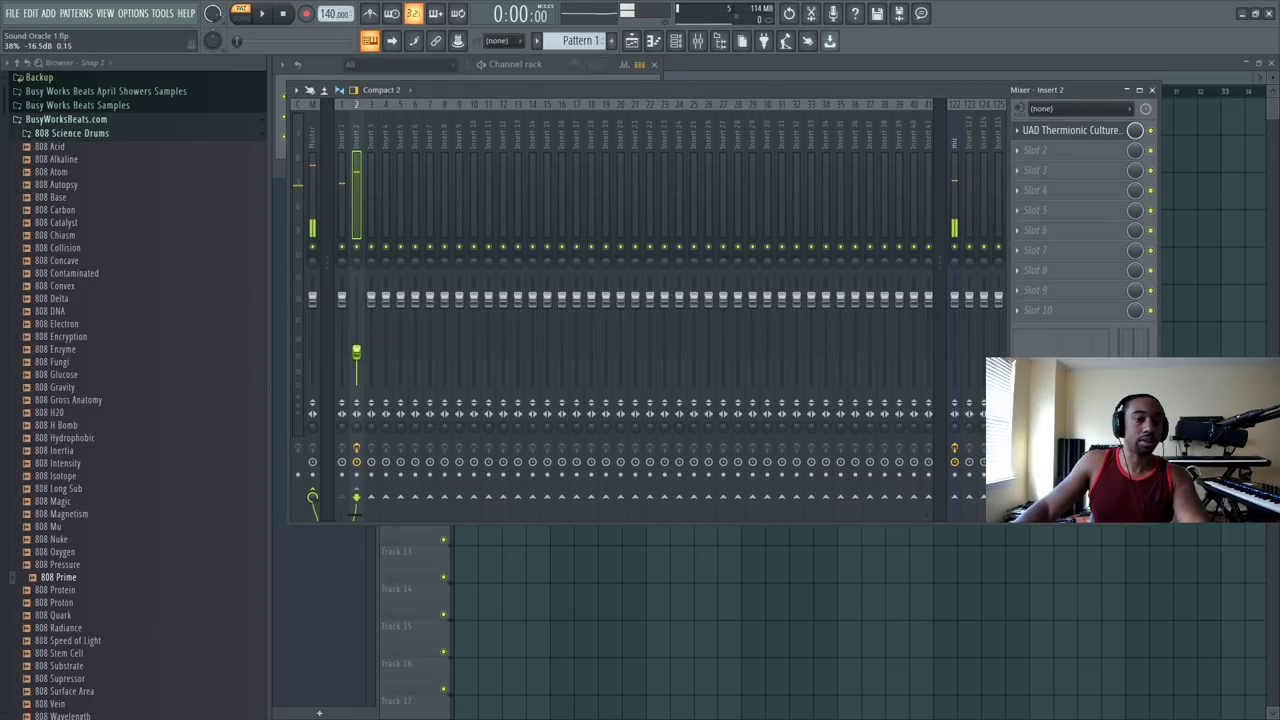
Step: Route Inserts 1 and 2 to Insert 3 instead of the master, and name Insert 3 "group"
{"action": "left_click", "coordinate": [343, 146]}
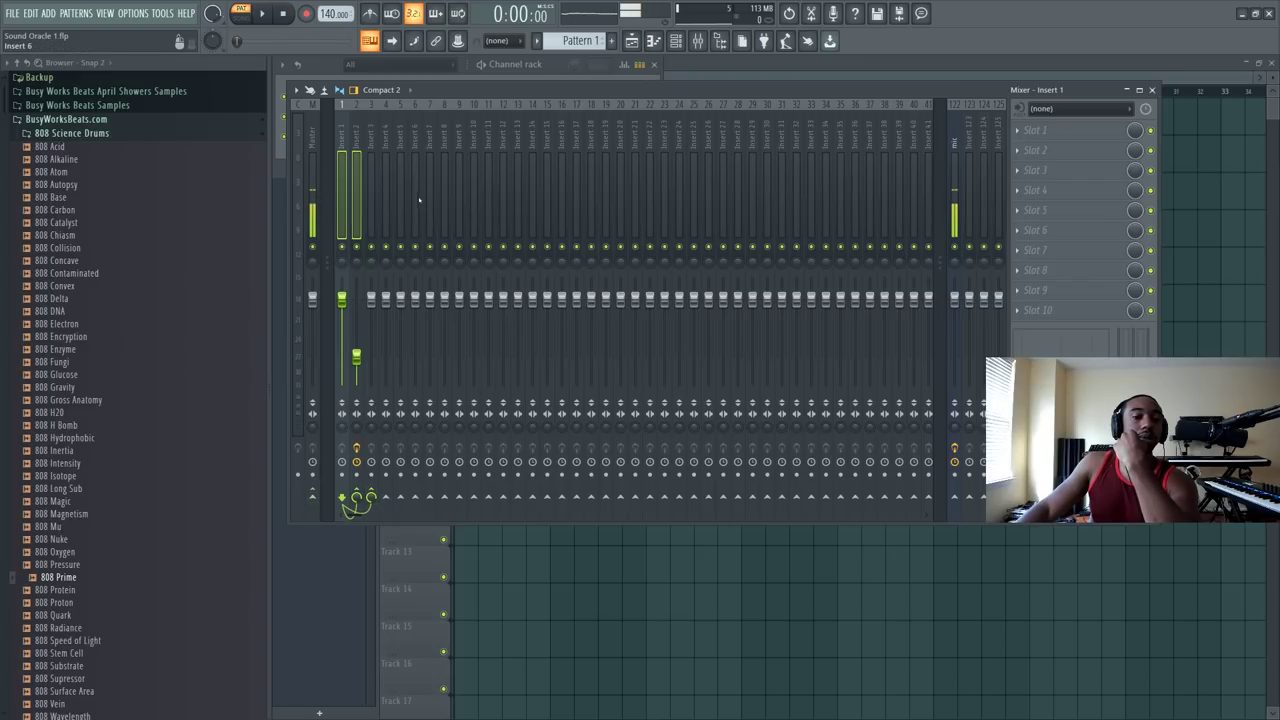
{"action": "left_click", "coordinate": [371, 152]}
{"action": "right_click", "coordinate": [371, 152]}
{"action": "left_click", "coordinate": [415, 131]}
{"action": "type", "text": "group"}
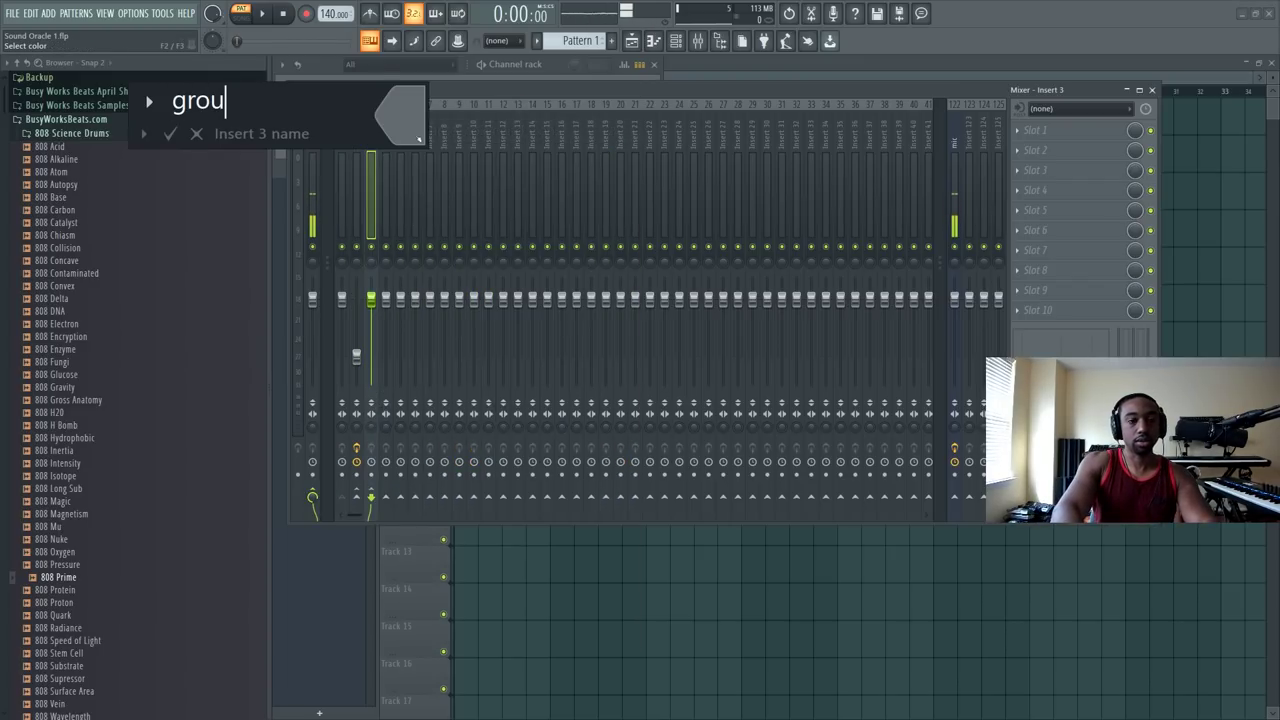
{"action": "key", "text": "Return"}
{"action": "left_click", "coordinate": [341, 180]}
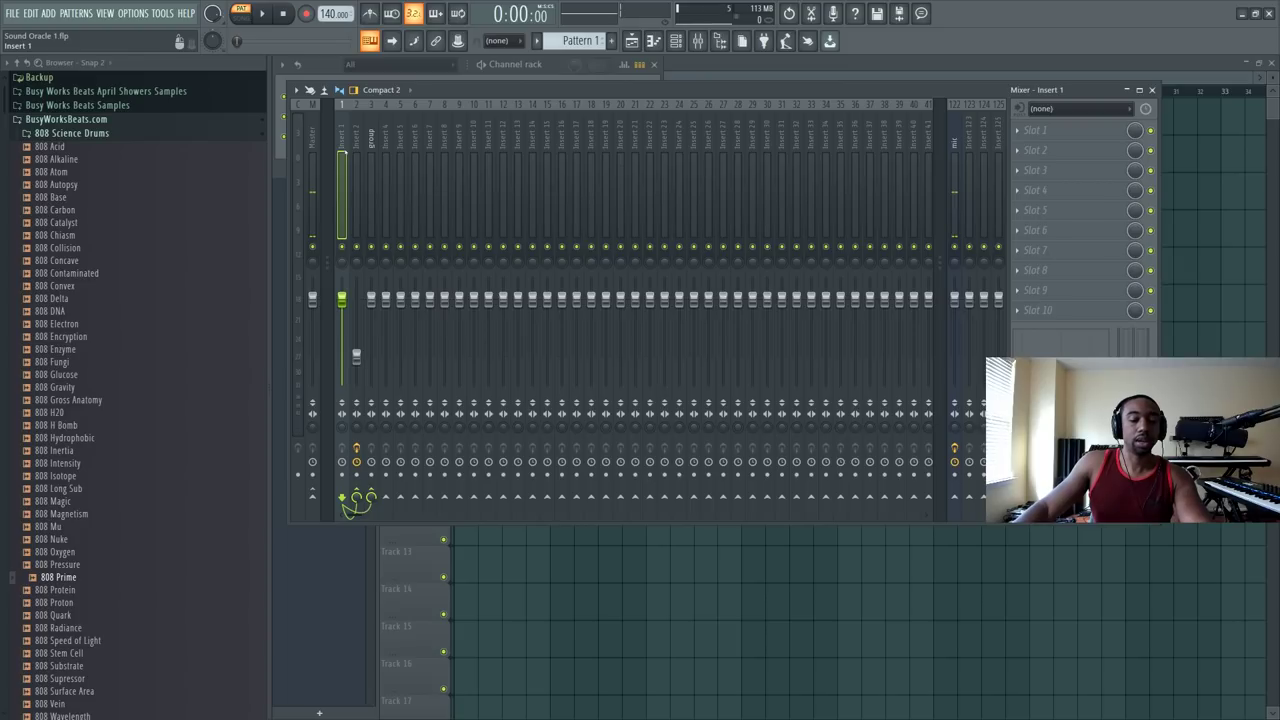
Step: Load Fruity Soft Clipper into effect slot 1 of the group mixer track and close its window
{"action": "left_click", "coordinate": [371, 200]}
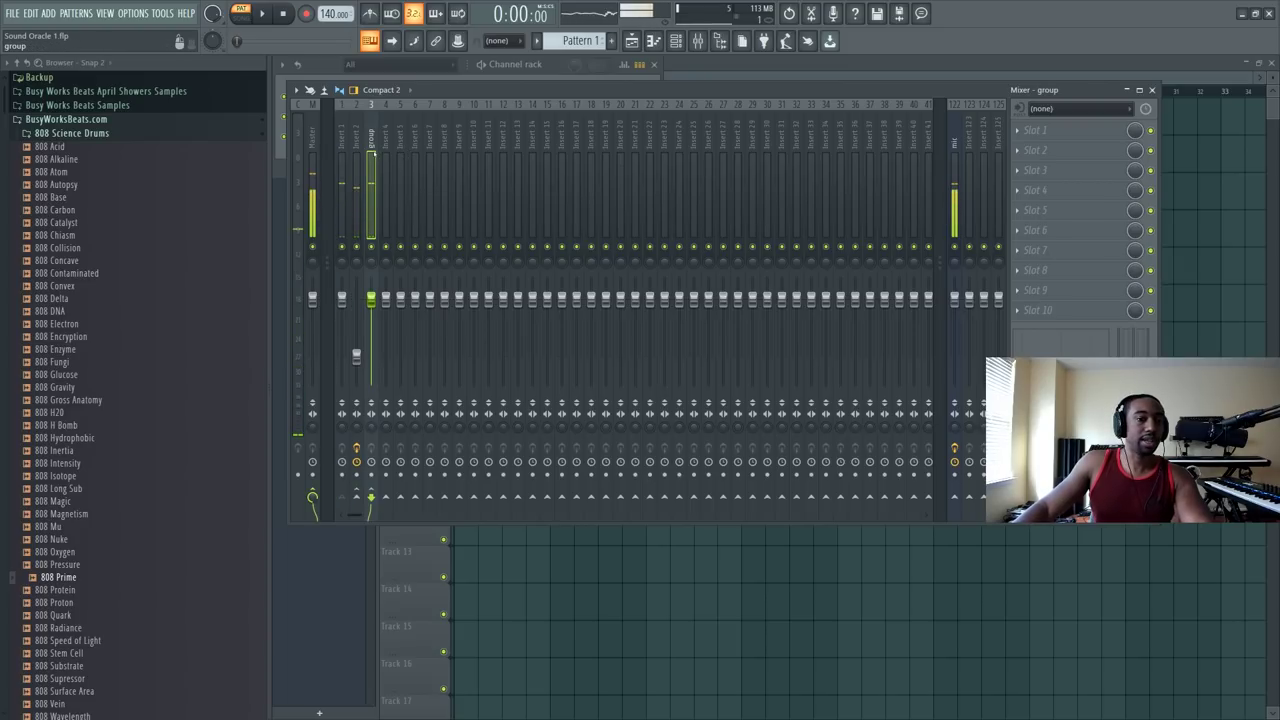
{"action": "left_click", "coordinate": [1040, 130]}
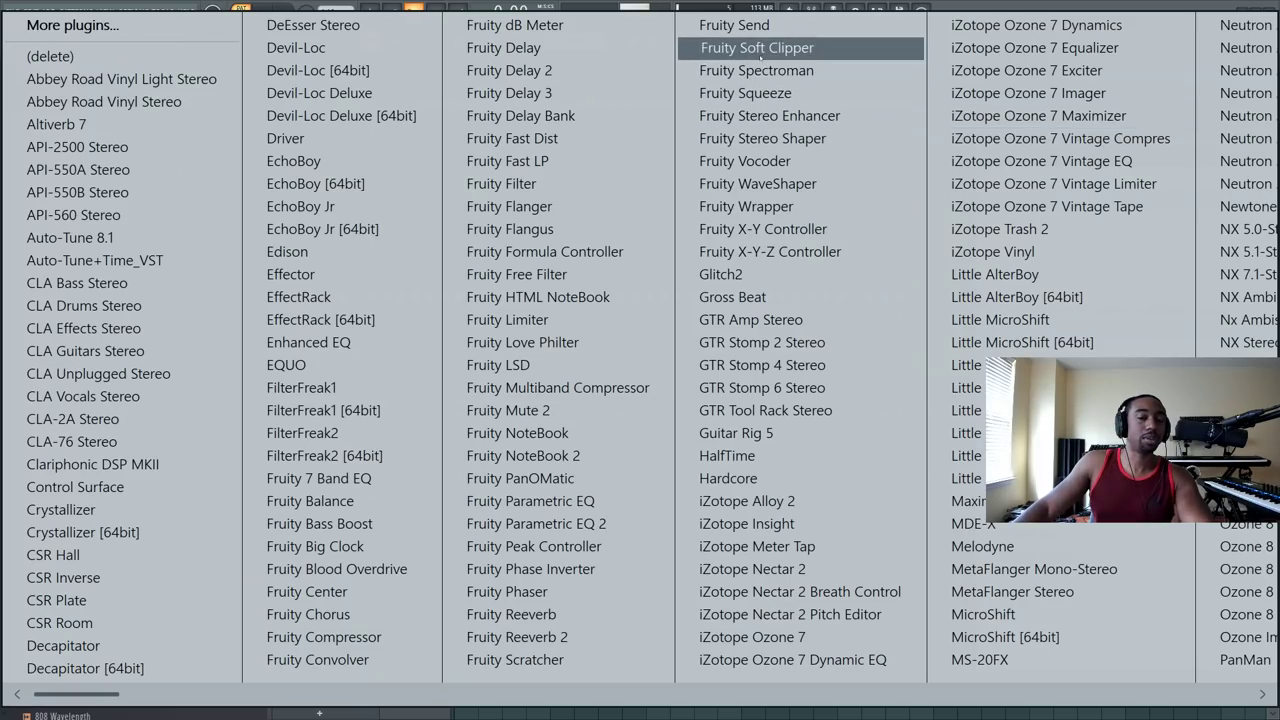
{"action": "left_click", "coordinate": [771, 120]}
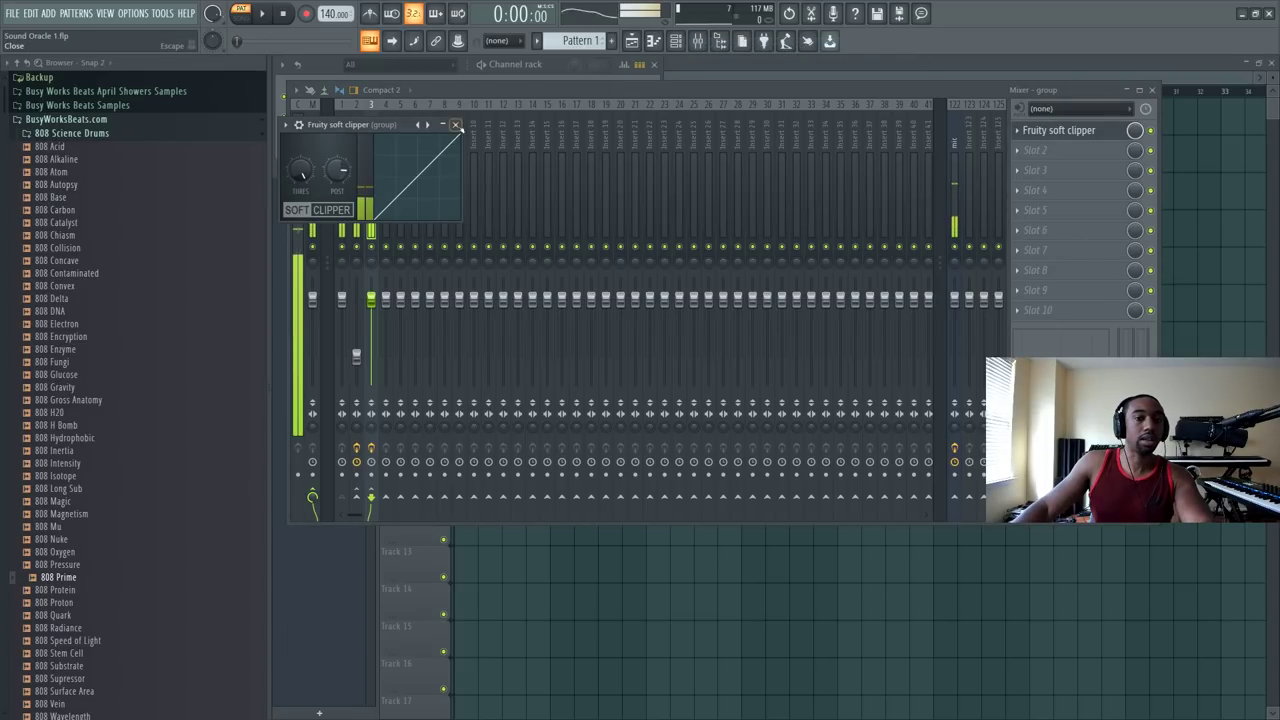
{"action": "key", "text": "Escape"}
{"action": "key", "text": "F6"}
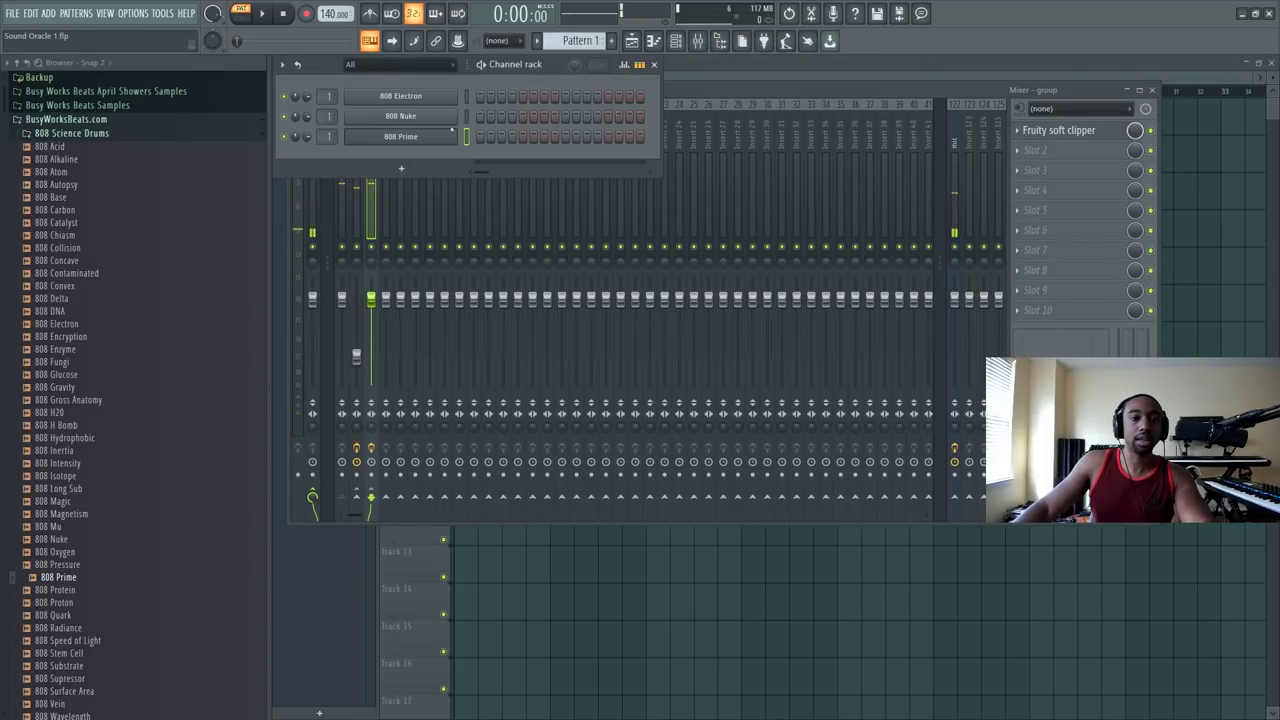
Step: Reopen the Culture Vulture on Insert 2 and lower Insert 2's fader slightly further
{"action": "left_click", "coordinate": [358, 208]}
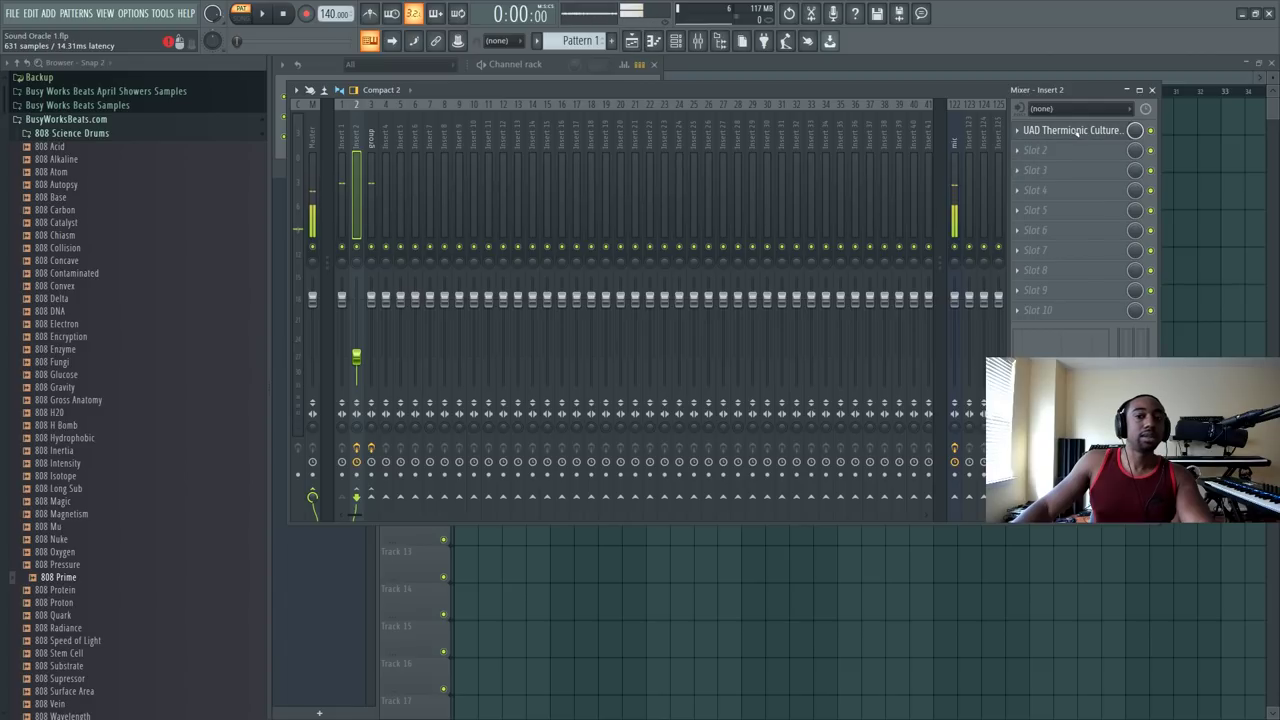
{"action": "left_click", "coordinate": [1070, 130]}
{"action": "left_click_drag", "start_coordinate": [859, 404], "coordinate": [860, 392]}
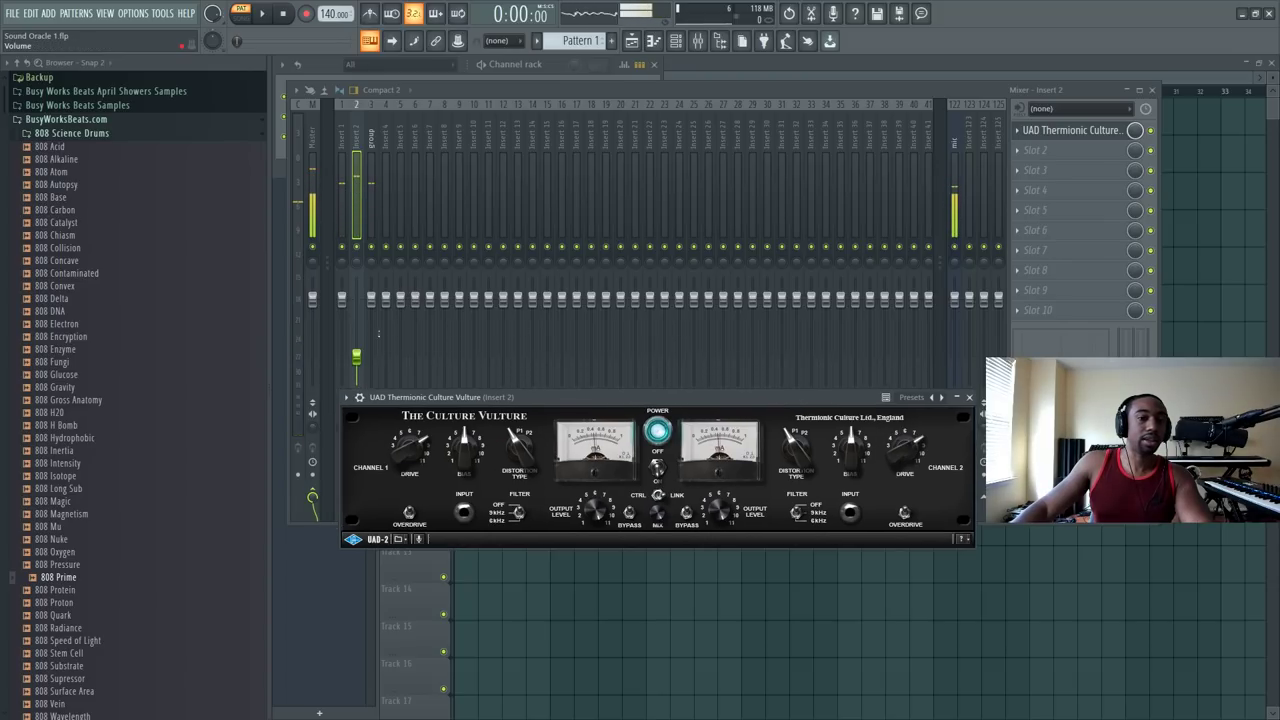
{"action": "left_click", "coordinate": [357, 357]}
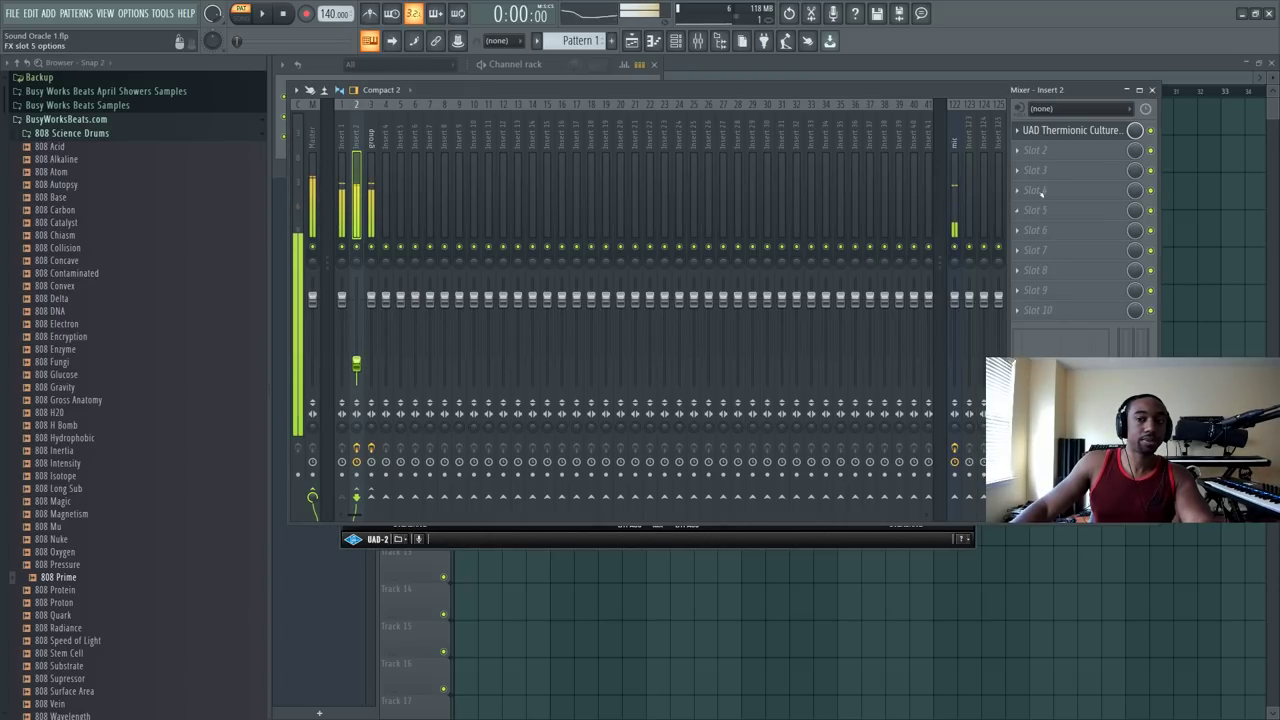
Step: Raise the Culture Vulture's drive further on Insert 2, play a test note and close the plugin
{"action": "left_click", "coordinate": [1071, 130]}
{"action": "left_click_drag", "start_coordinate": [907, 446], "coordinate": [907, 437]}
{"action": "key", "text": "z"}
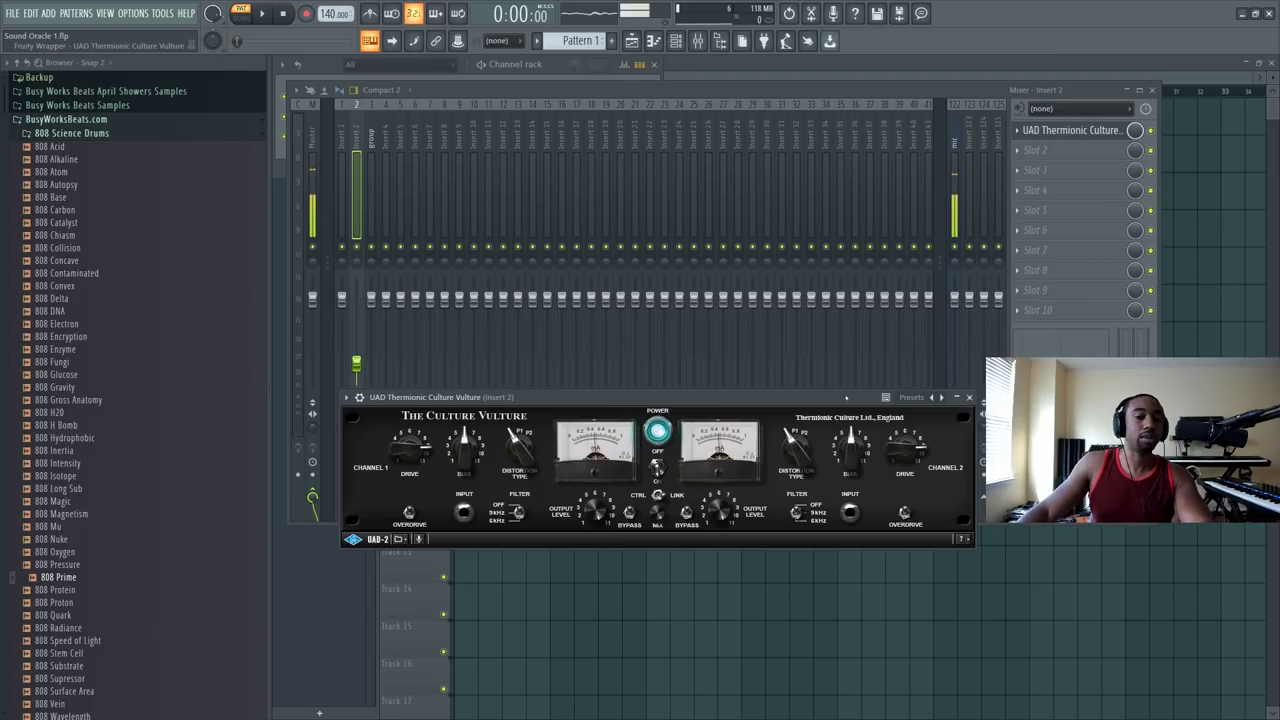
{"action": "left_click_drag", "start_coordinate": [844, 397], "coordinate": [836, 371]}
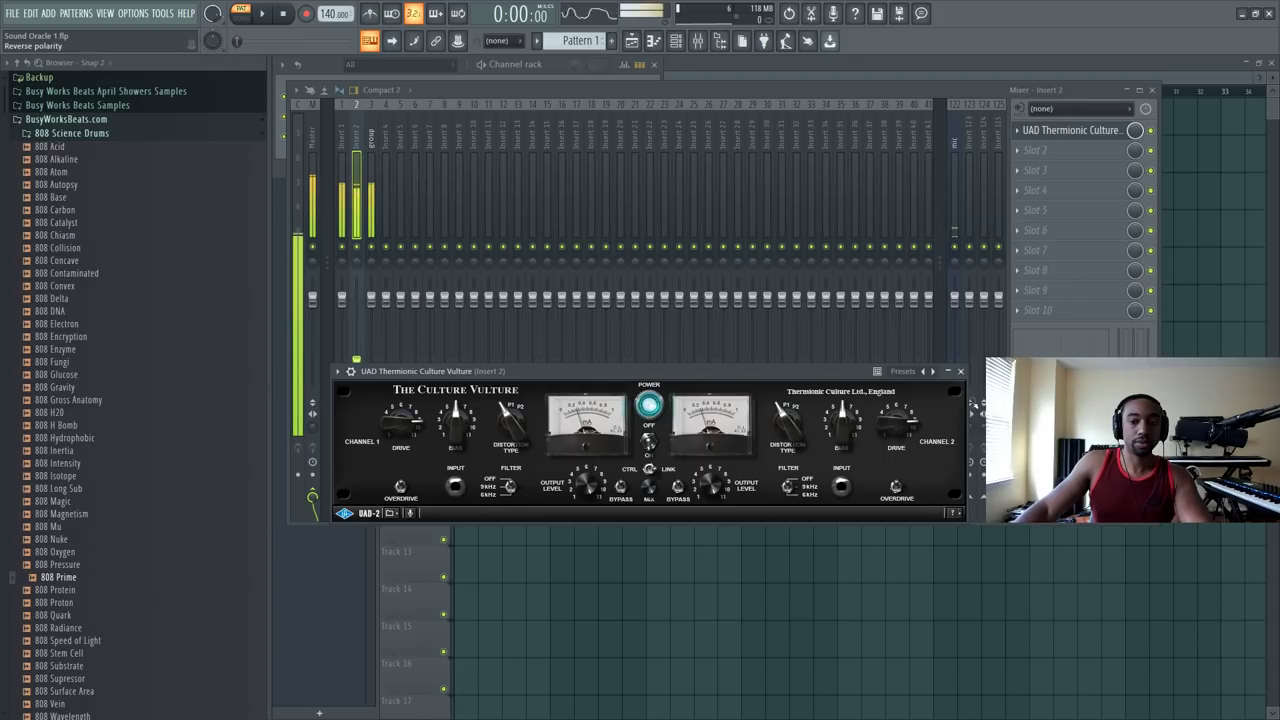
{"action": "left_click", "coordinate": [960, 371]}
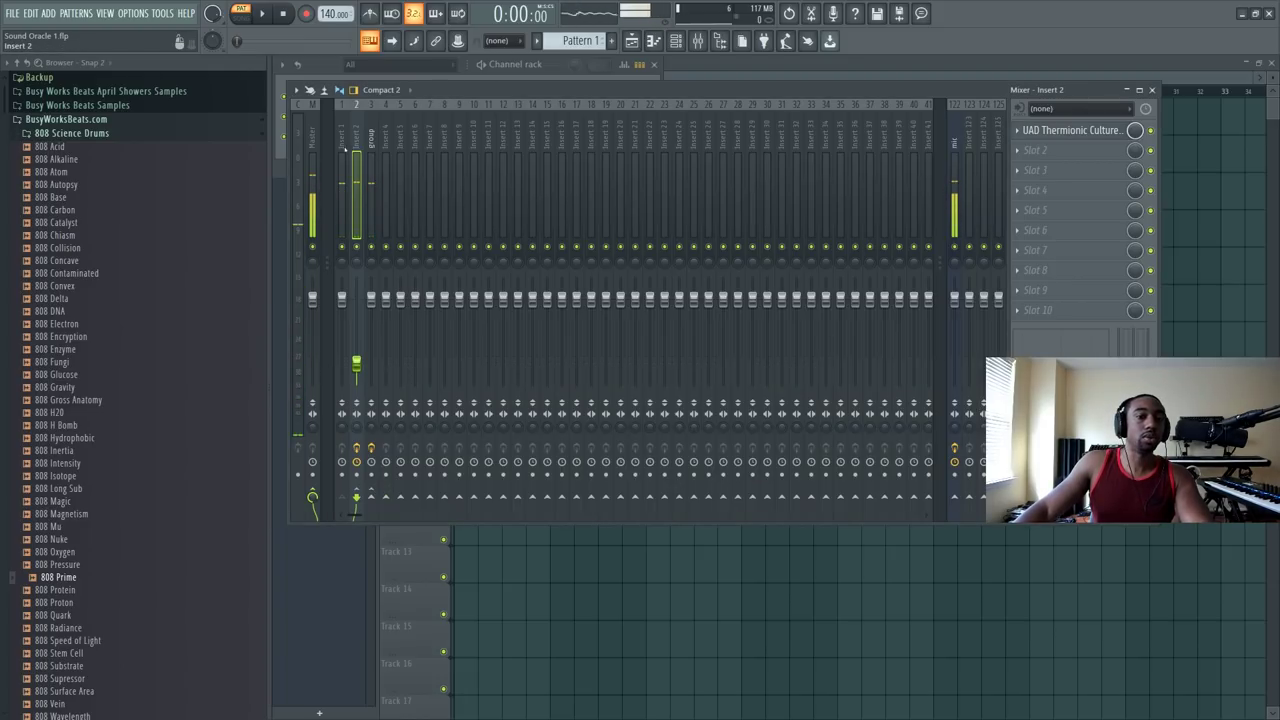
Step: Lower the group mixer track's fader slightly and bring up the channel rack
{"action": "left_click", "coordinate": [342, 355]}
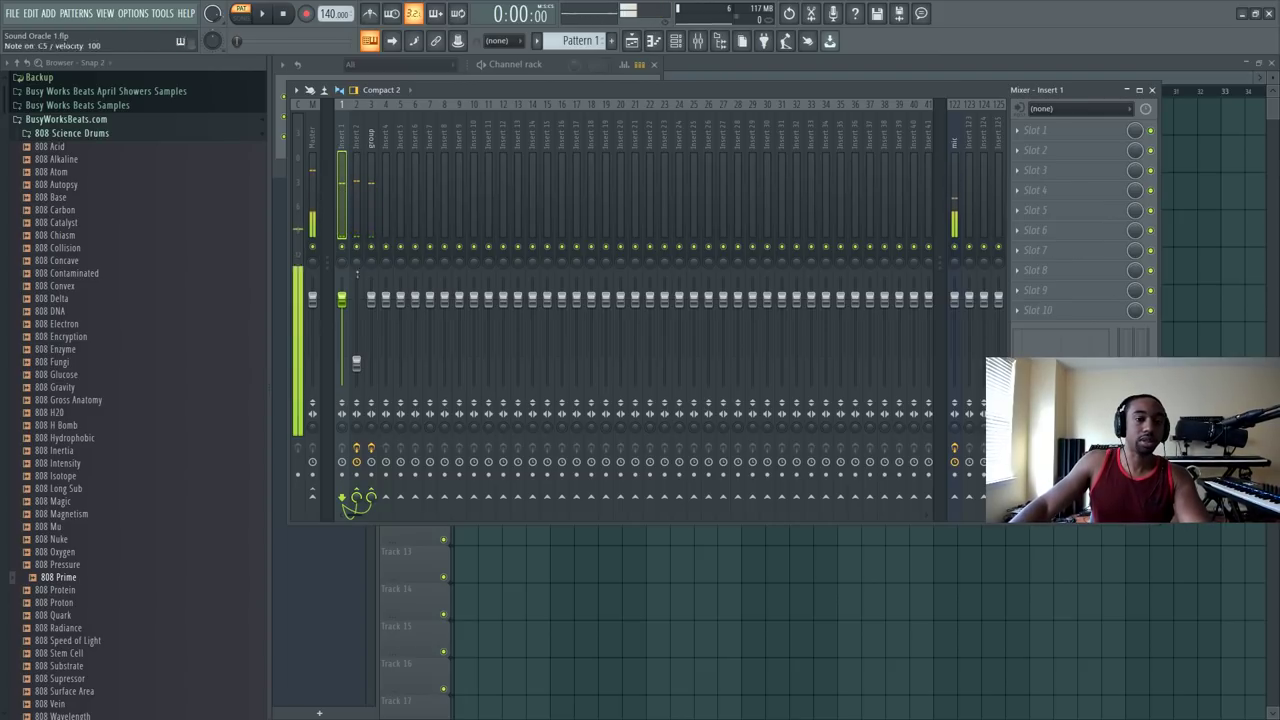
{"action": "left_click", "coordinate": [370, 155]}
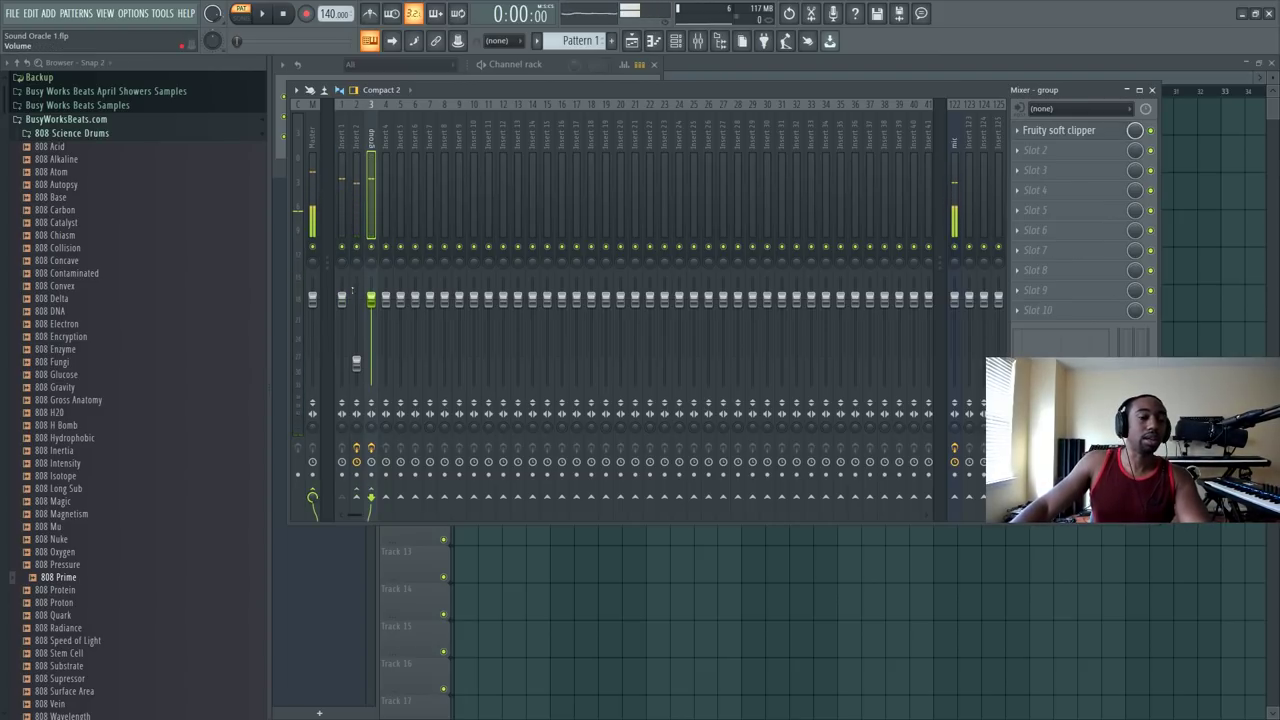
{"action": "key", "text": "F6"}
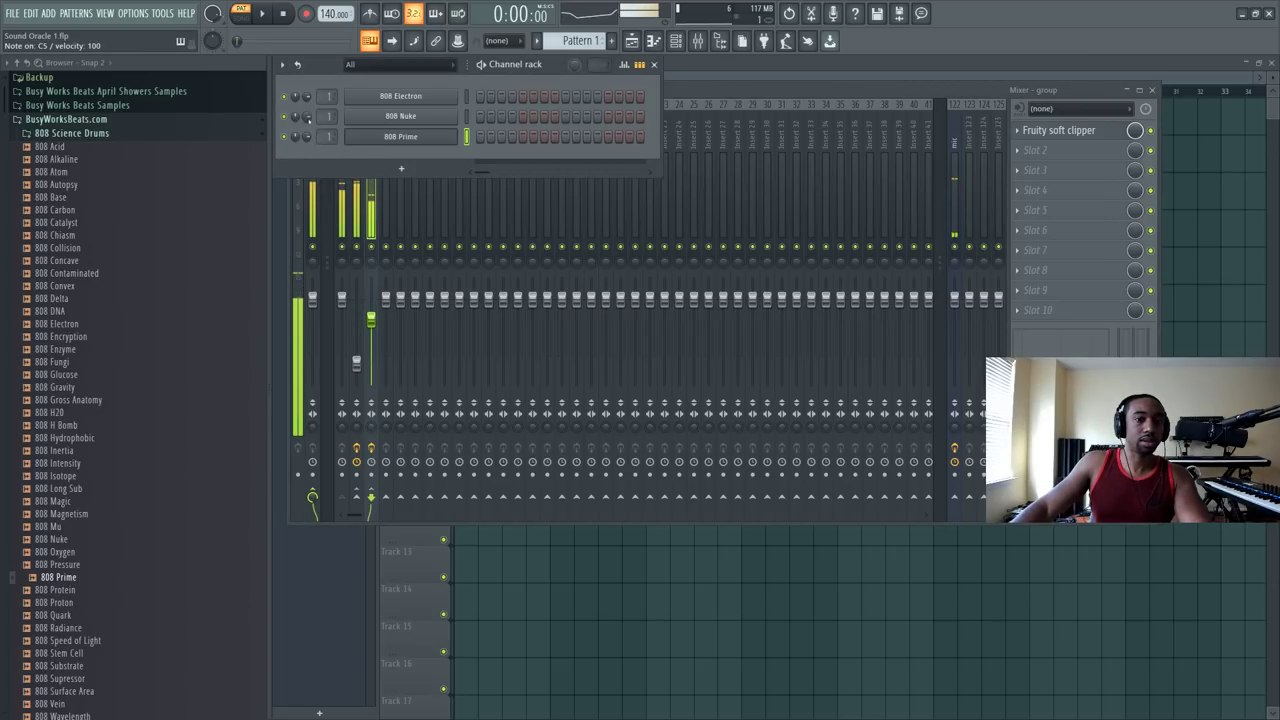
Step: Audition the 808 Nuke and 808 Electron channels through the parallel distortion chain
{"action": "left_click", "coordinate": [466, 118]}
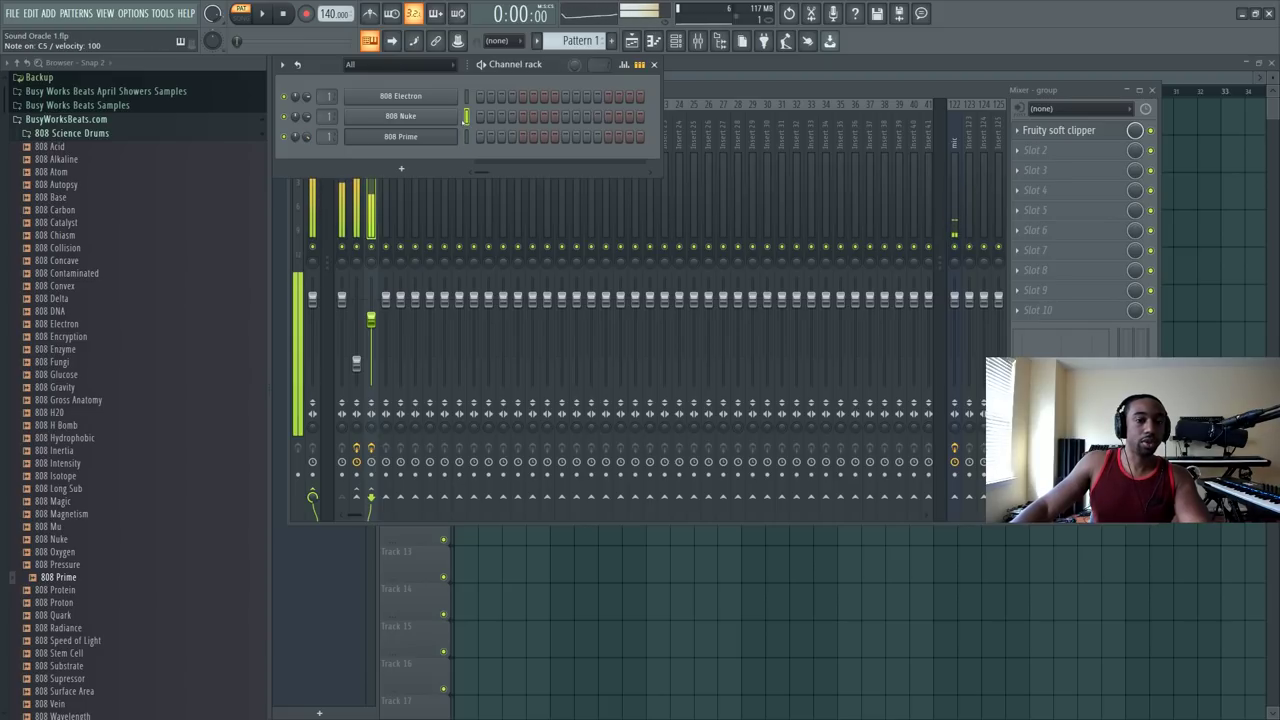
{"action": "left_click", "coordinate": [440, 118]}
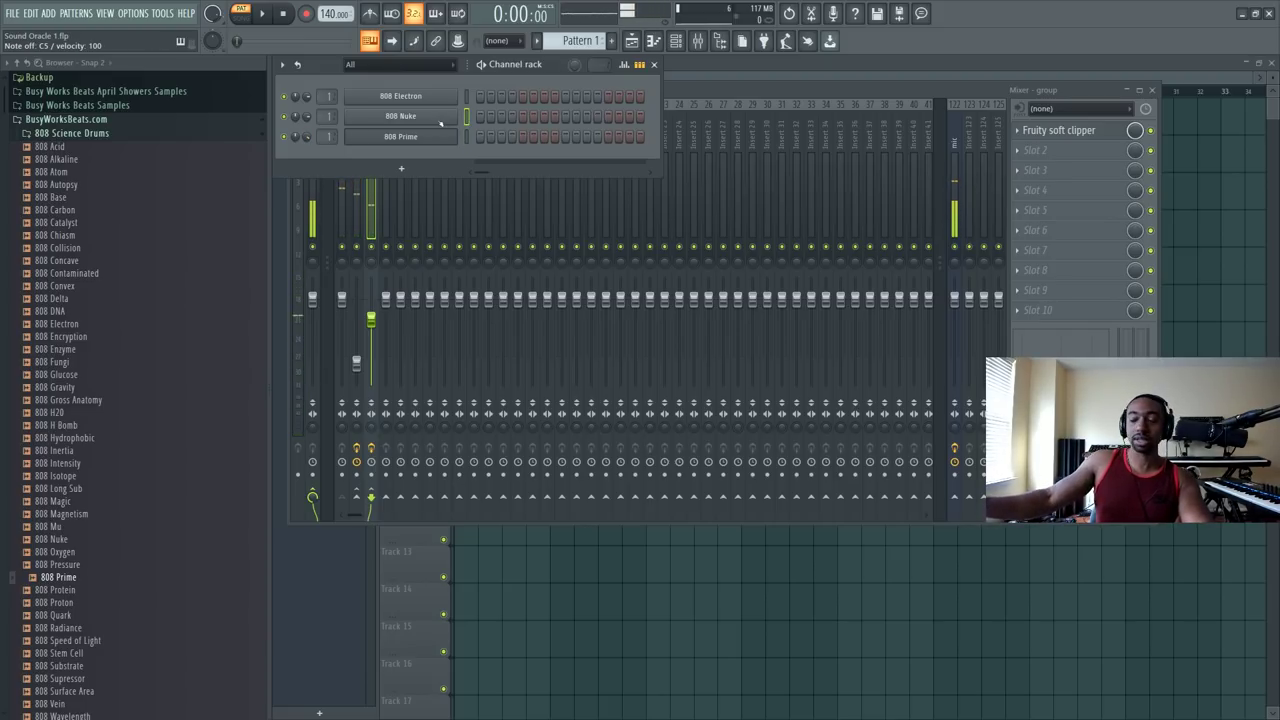
{"action": "left_click", "coordinate": [407, 133]}
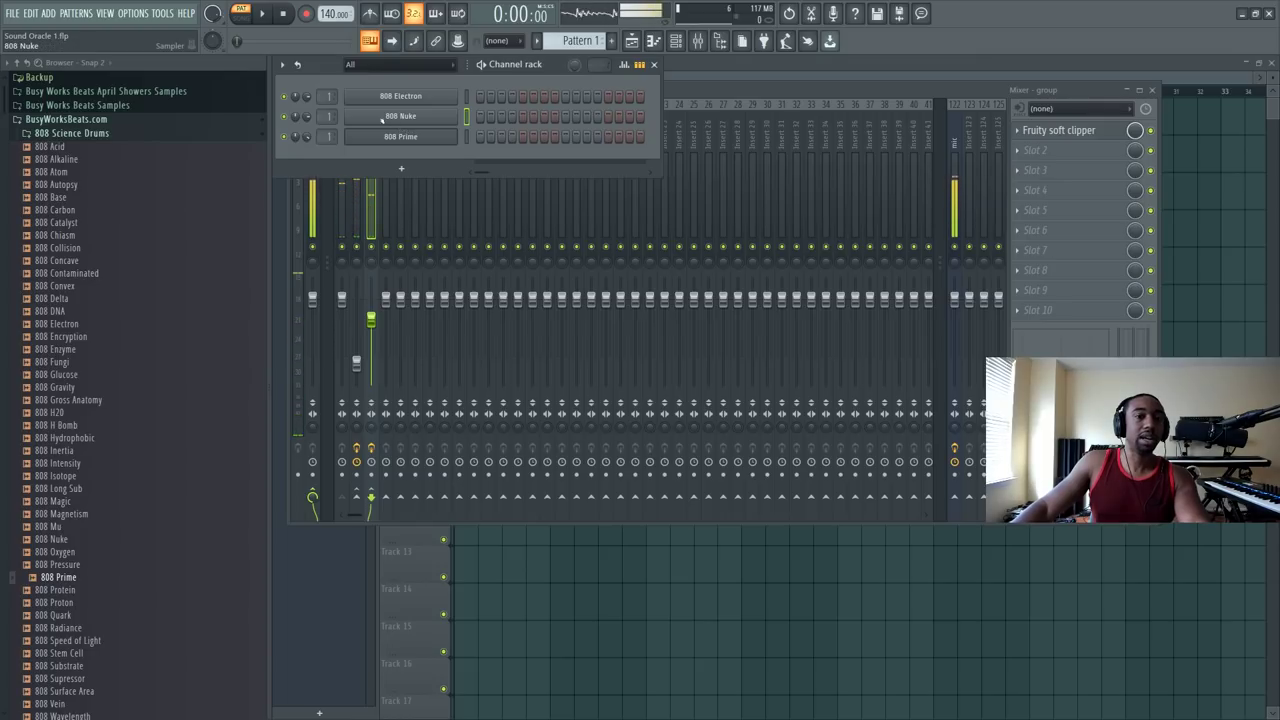
{"action": "left_click", "coordinate": [452, 100]}
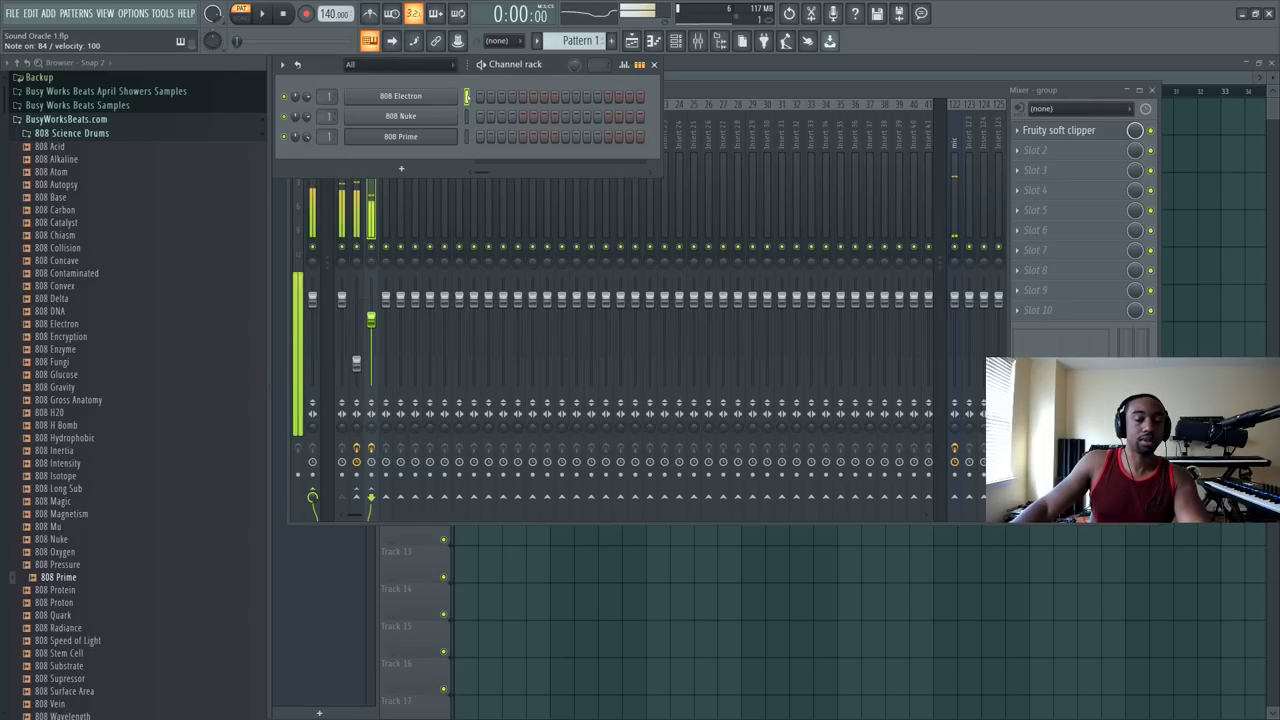
{"action": "left_click", "coordinate": [452, 100]}
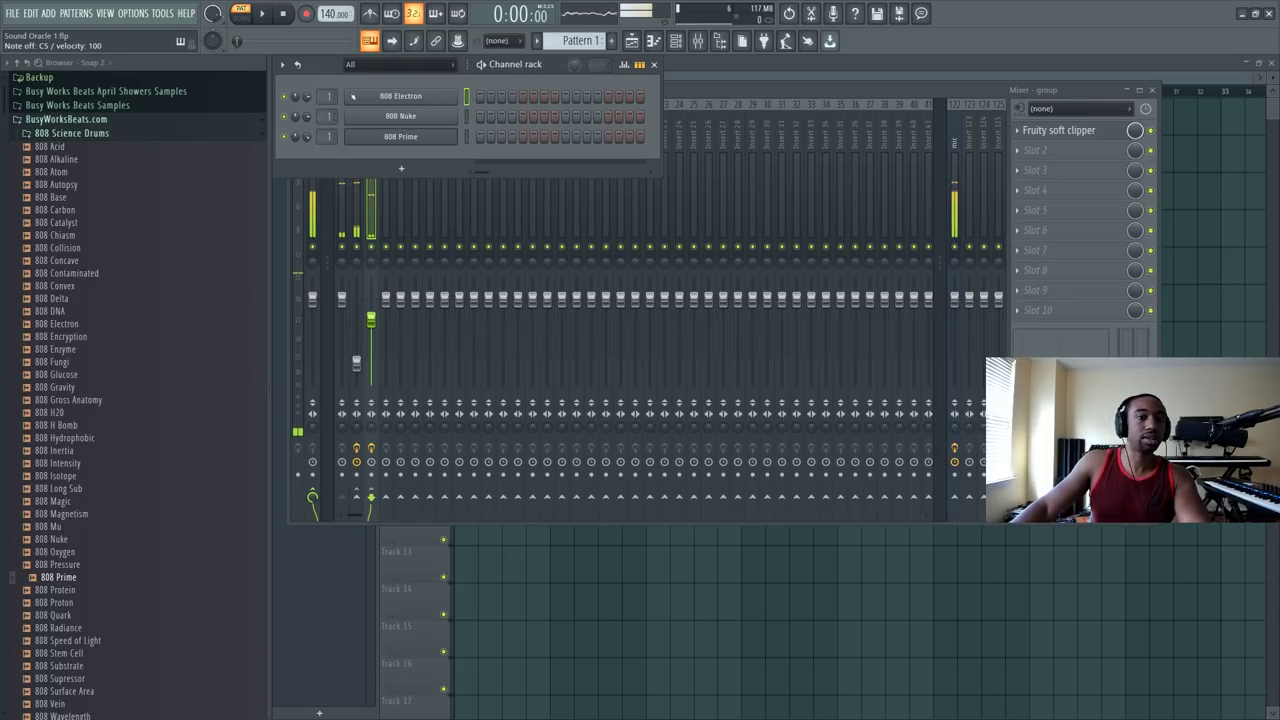
{"action": "left_click", "coordinate": [452, 100]}
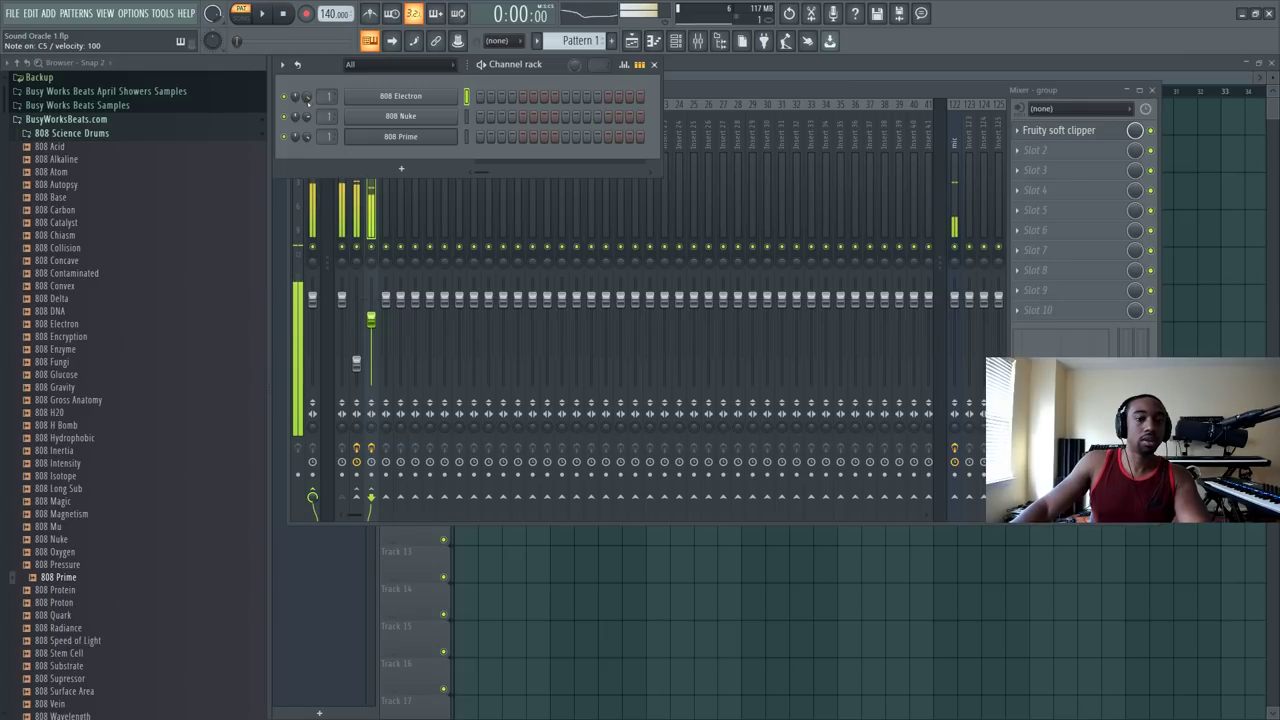
Step: Mute and unmute Insert 2 to compare the 808s without and with the parallel distortion
{"action": "left_click", "coordinate": [356, 244]}
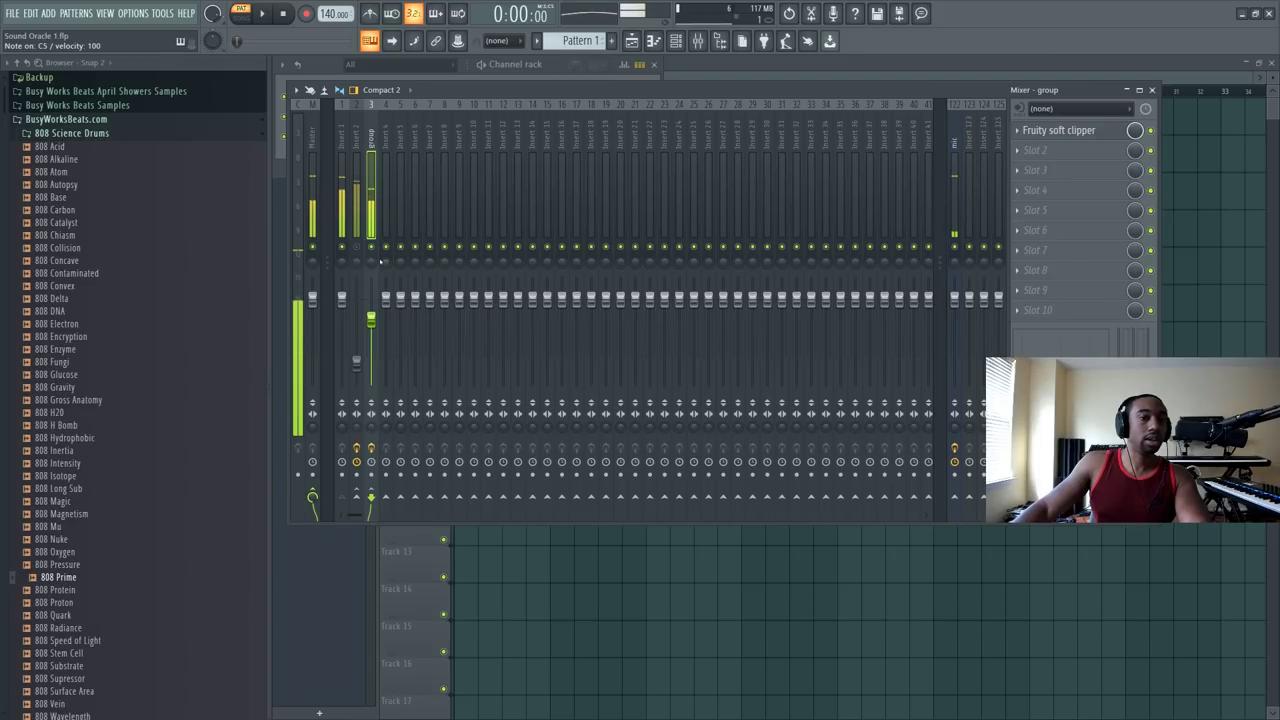
{"action": "left_click", "coordinate": [400, 64]}
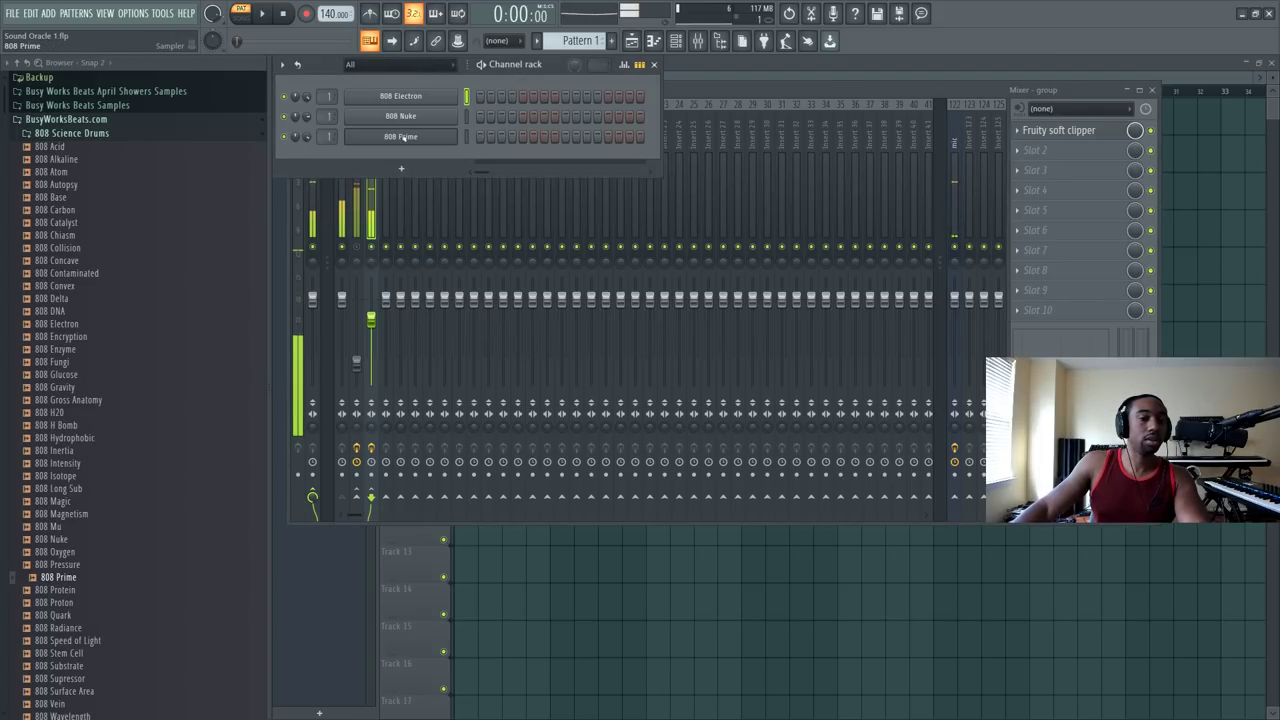
{"action": "left_click", "coordinate": [361, 254]}
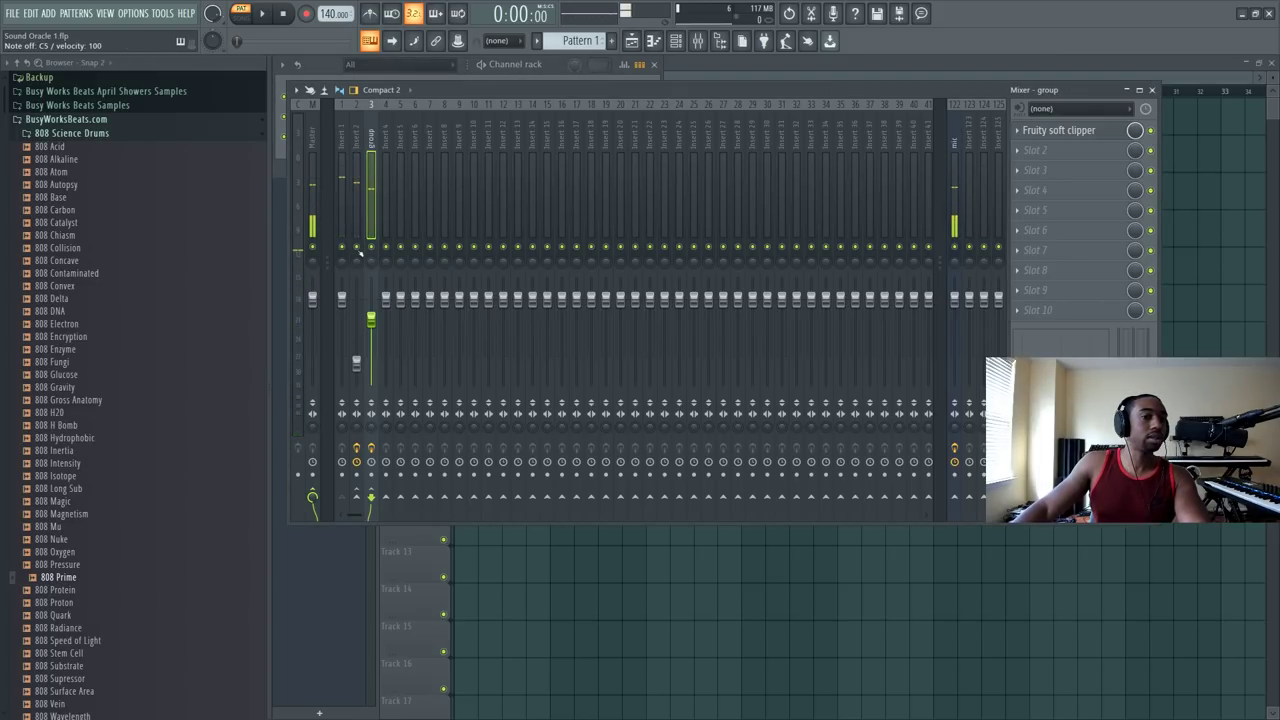
{"action": "left_click", "coordinate": [522, 66]}
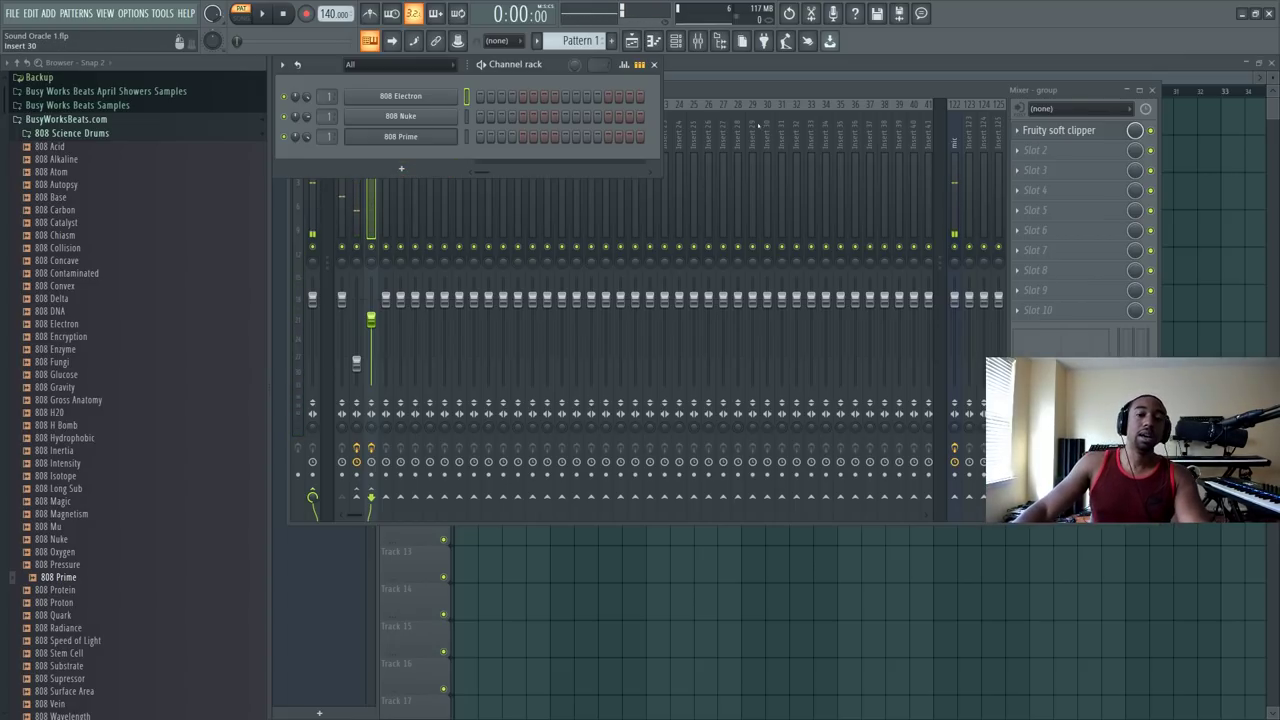
{"action": "left_click", "coordinate": [697, 89]}
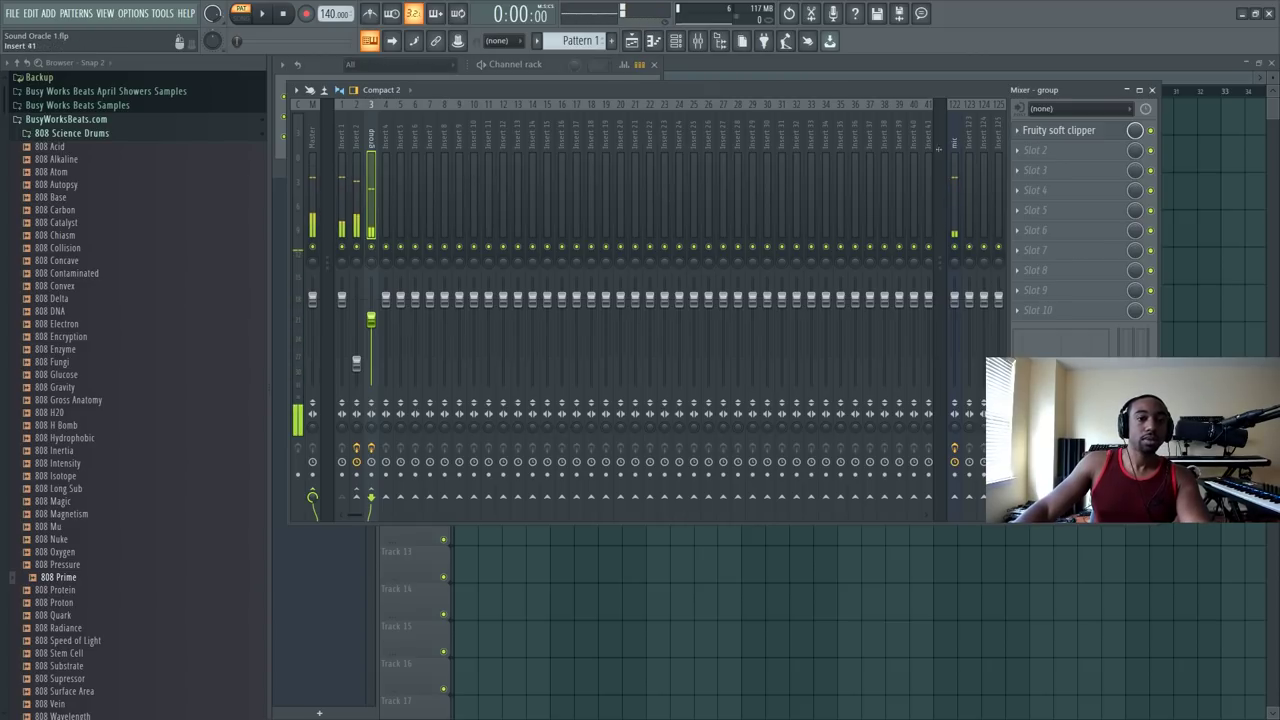
Step: Load UAD Empirical Labs Distressor on the group track ahead of the Fruity Soft Clipper and close the plugin
{"action": "left_click", "coordinate": [1040, 150]}
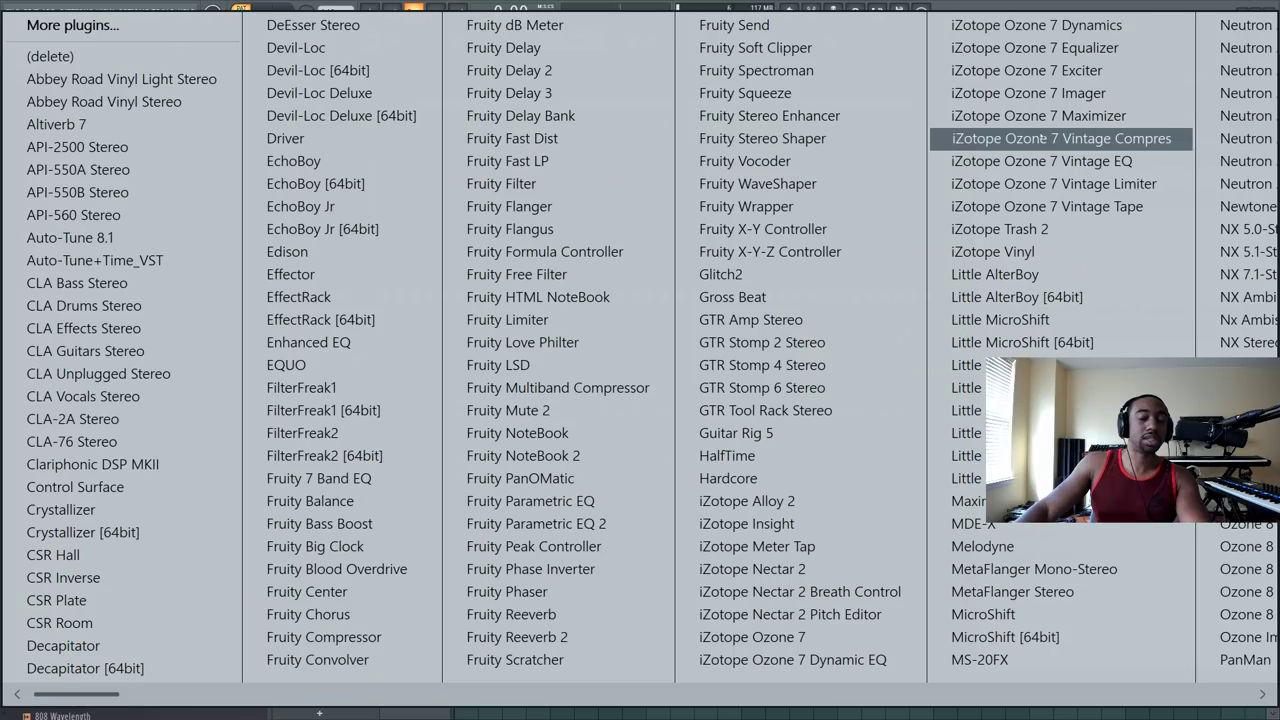
{"action": "scroll", "coordinate": [918, 297], "scroll_direction": "right", "scroll_amount": 3}
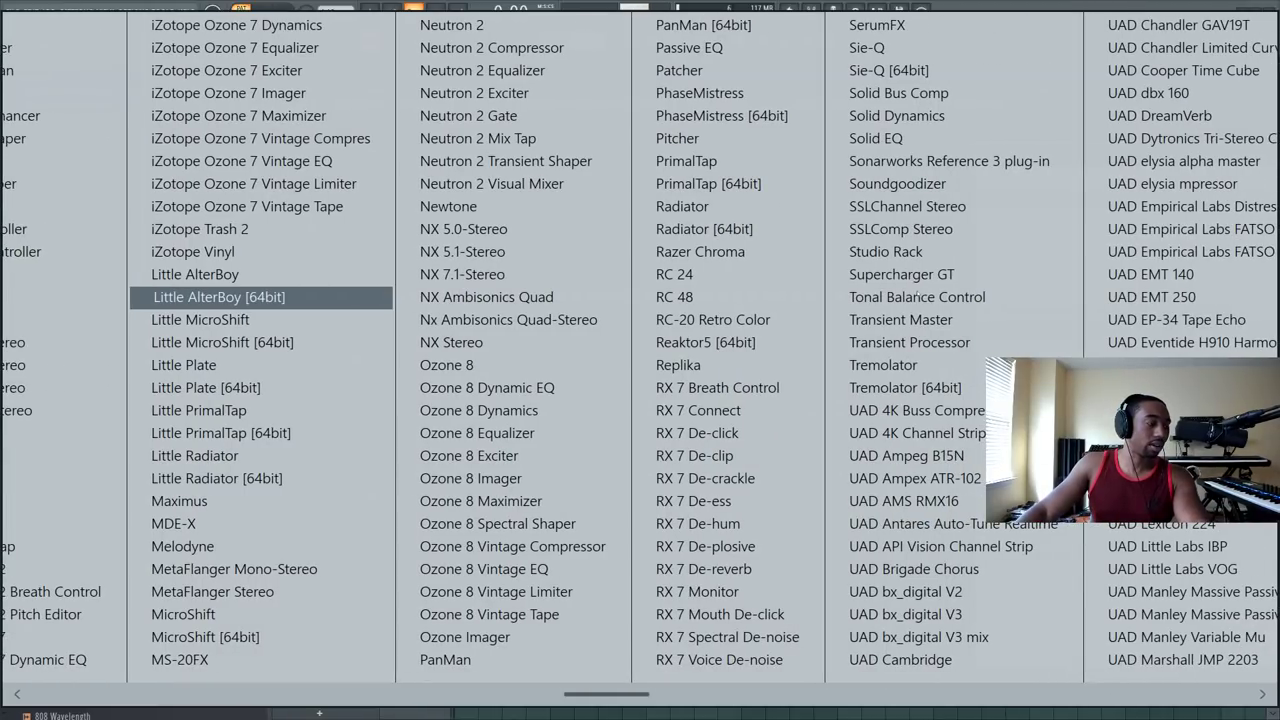
{"action": "scroll", "coordinate": [260, 297], "scroll_direction": "right", "scroll_amount": 3}
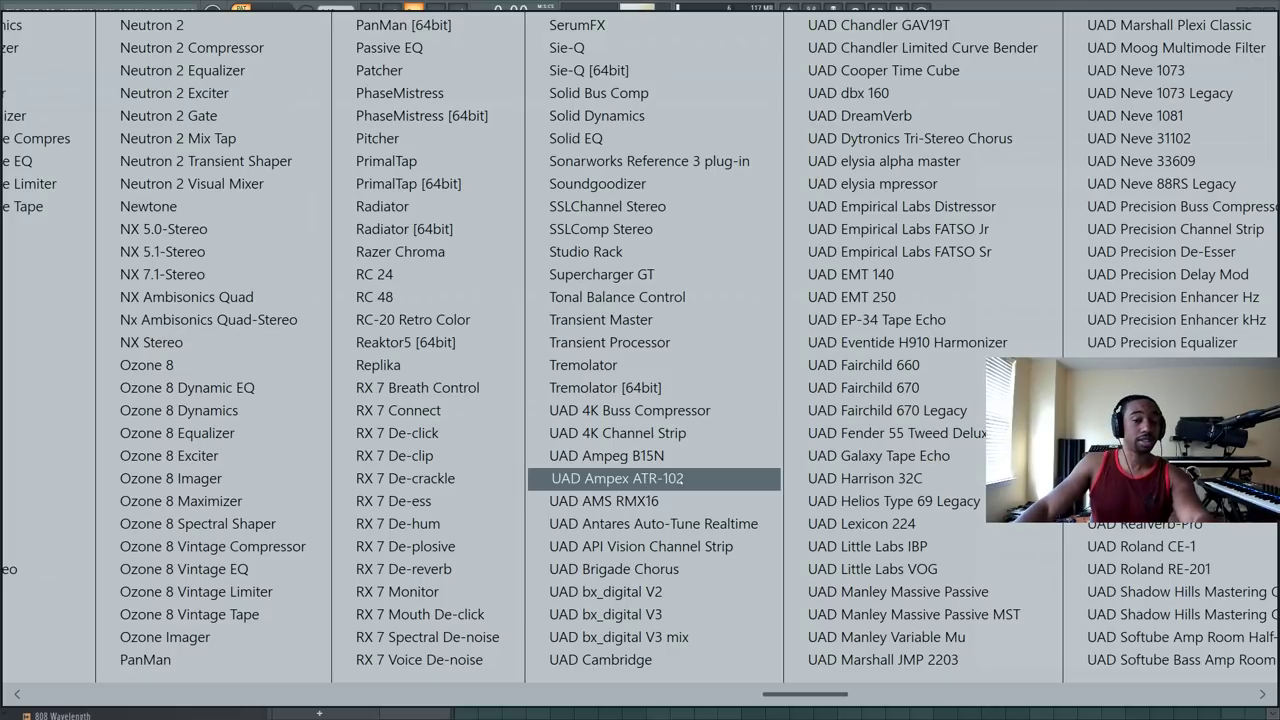
{"action": "scroll", "coordinate": [686, 367], "scroll_direction": "right", "scroll_amount": 2}
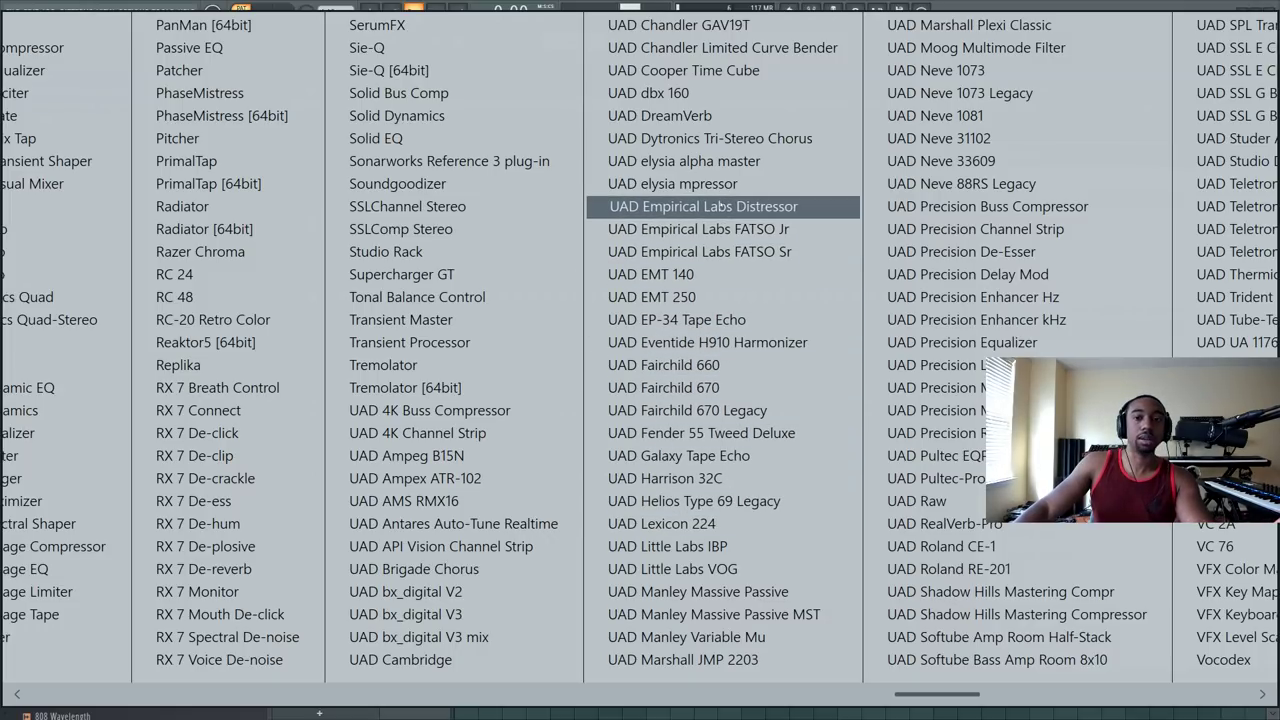
{"action": "left_click", "coordinate": [727, 206]}
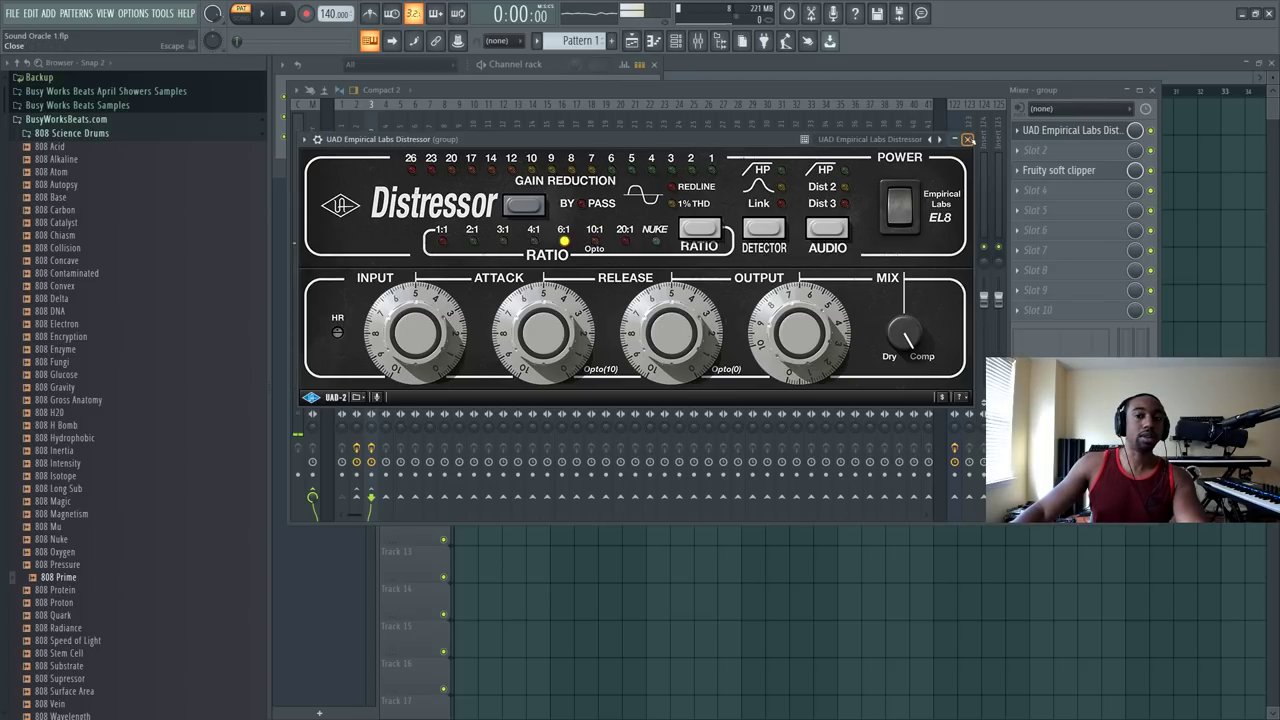
{"action": "left_click", "coordinate": [967, 139]}
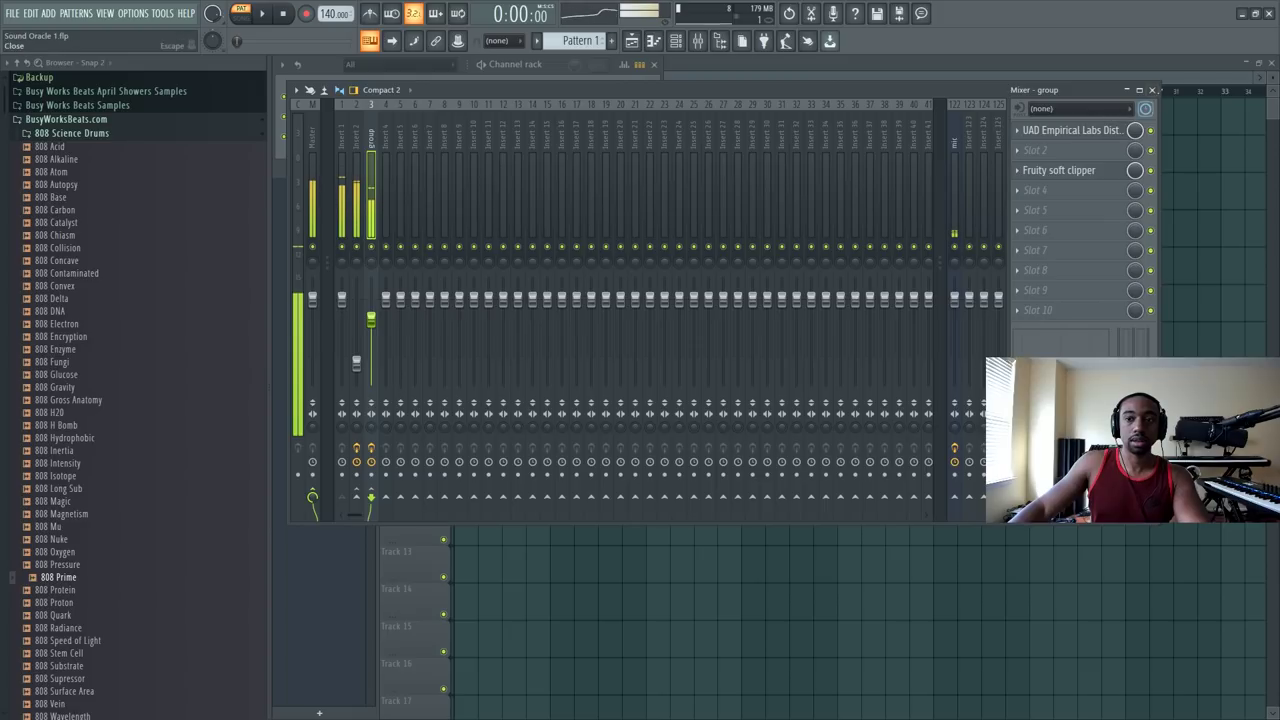
Step: Close the mixer, turn on the metronome and set the tempo to 144 BPM
{"action": "left_click", "coordinate": [1152, 91]}
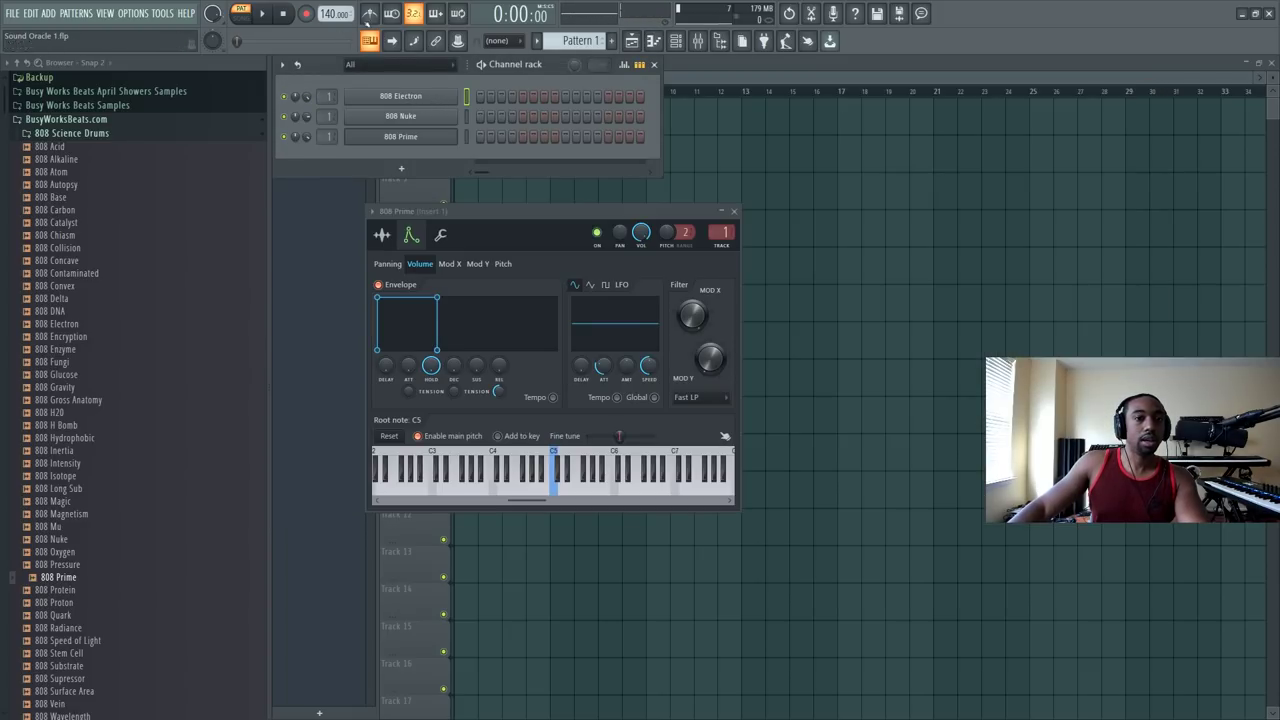
{"action": "left_click", "coordinate": [369, 13]}
{"action": "scroll", "coordinate": [334, 13], "scroll_direction": "down", "scroll_amount": 3}
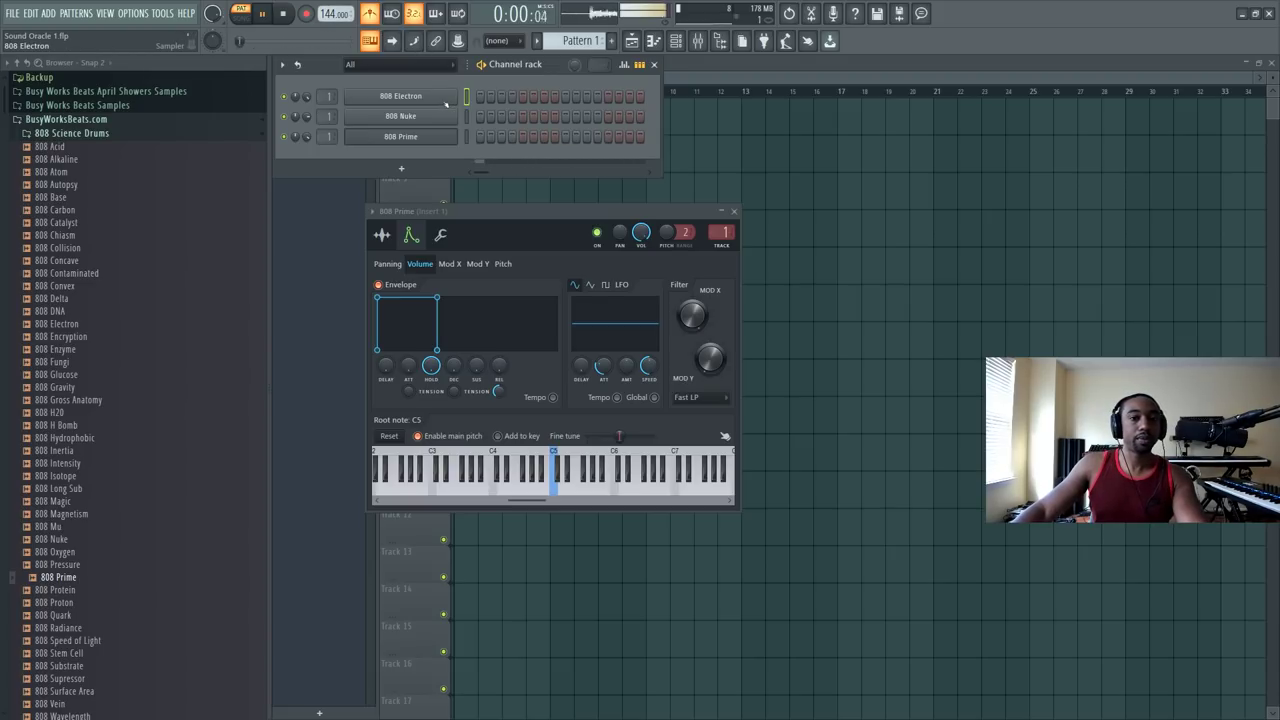
Step: Open the 808 Electron piano roll and draw a C5 note one beat long at the start of bar 1
{"action": "right_click", "coordinate": [447, 103]}
{"action": "left_click", "coordinate": [470, 102]}
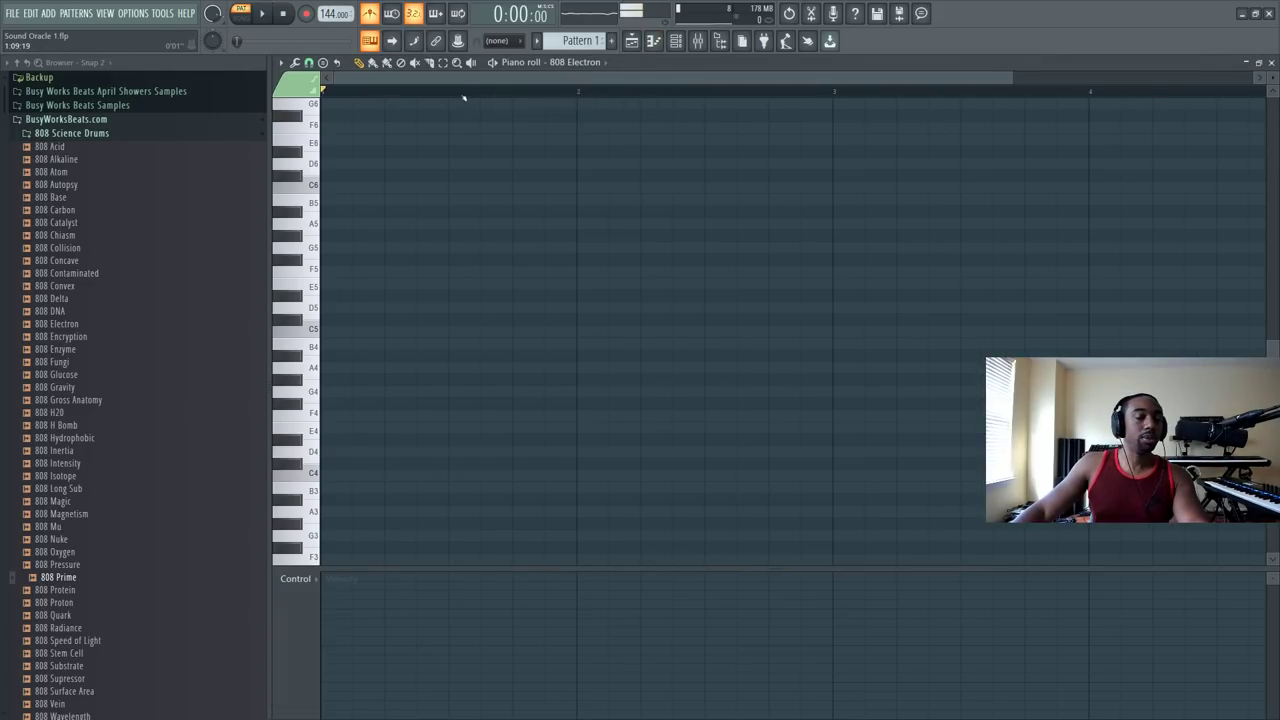
{"action": "left_click", "coordinate": [330, 331]}
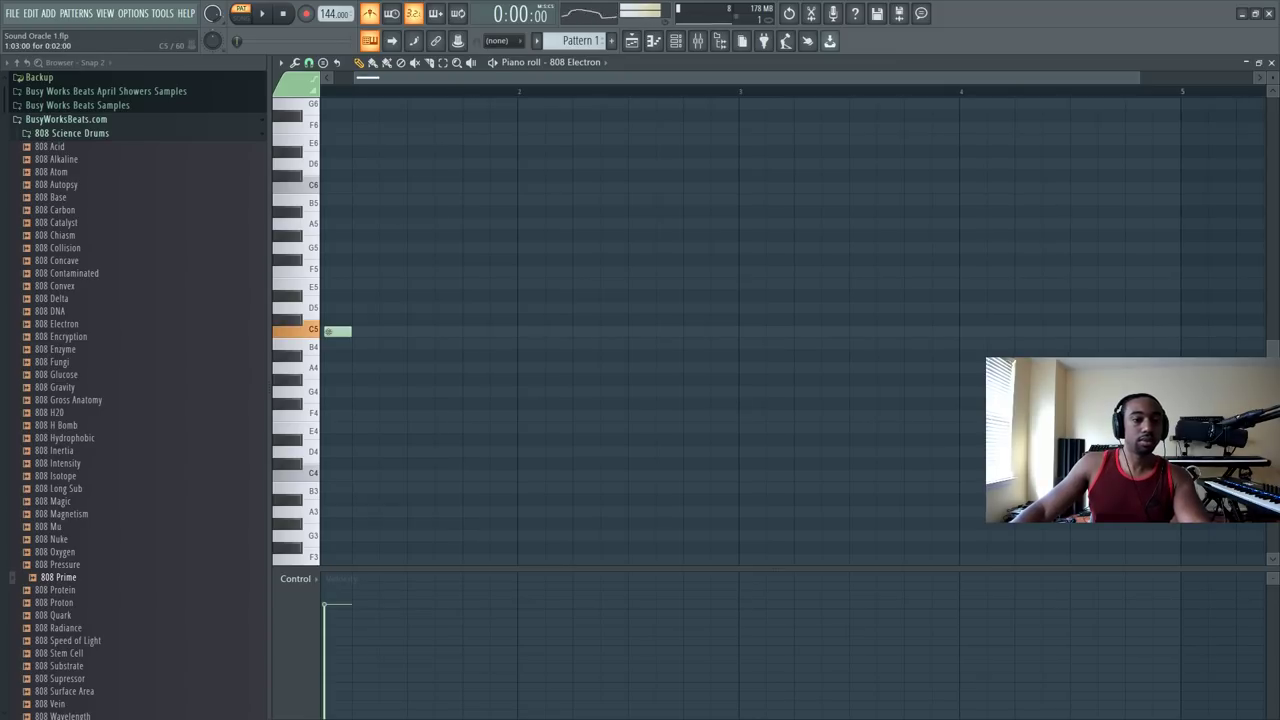
{"action": "left_click_drag", "start_coordinate": [345, 331], "coordinate": [401, 332]}
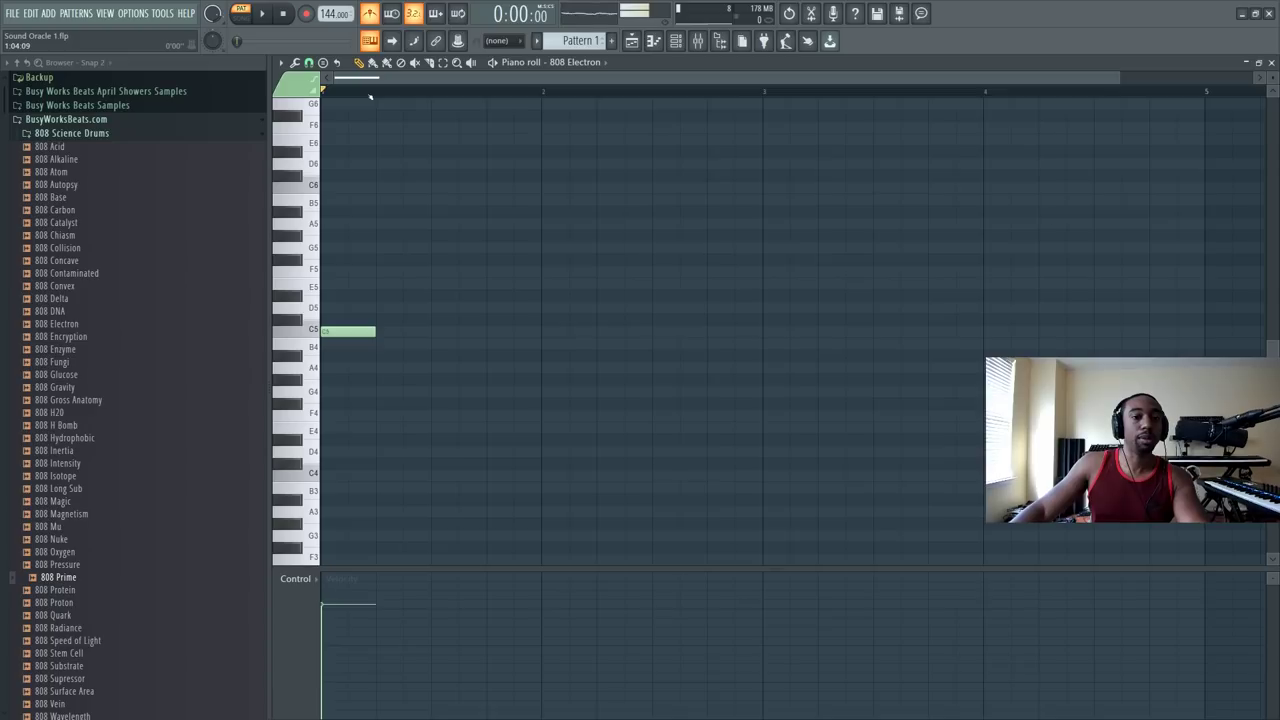
Step: Lengthen the first C5 note to 0:06:00 and add three consecutive C5 notes filling the second half of bar 2
{"action": "scroll", "coordinate": [370, 96], "scroll_direction": "down", "scroll_amount": 1}
{"action": "key", "text": "space"}
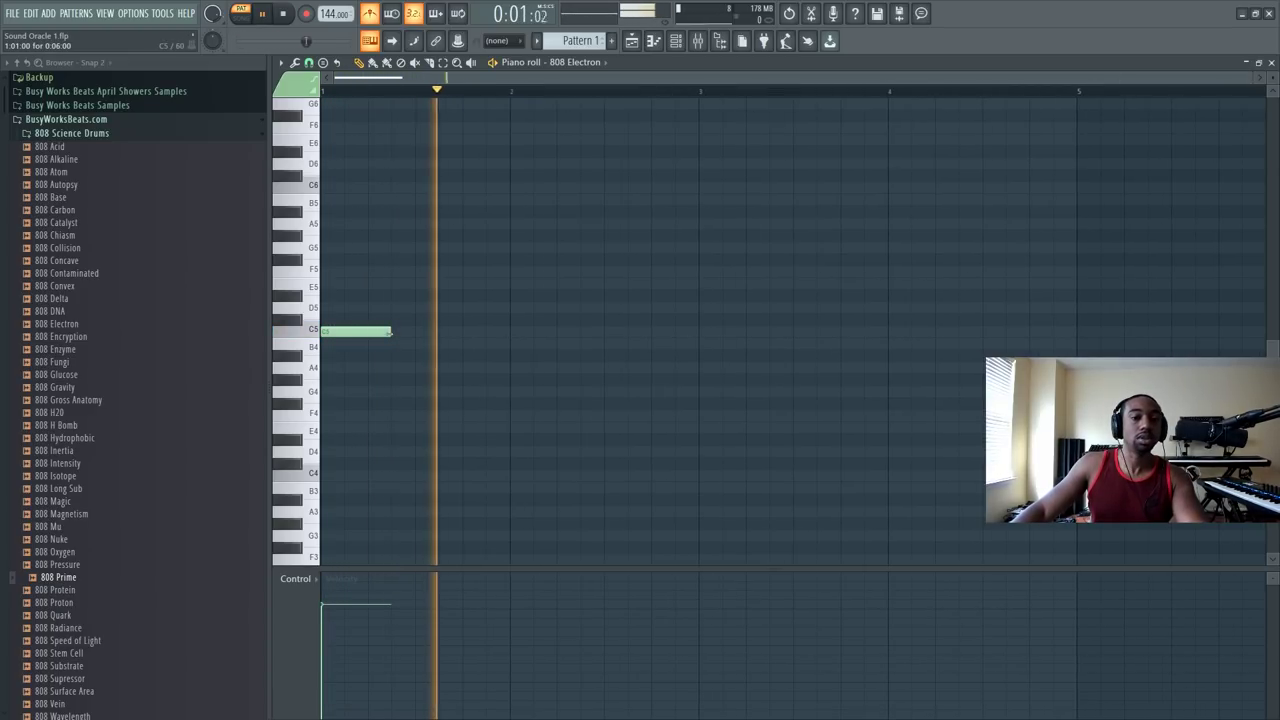
{"action": "left_click", "coordinate": [610, 331]}
{"action": "key", "text": "space"}
{"action": "left_click_drag", "start_coordinate": [672, 331], "coordinate": [698, 331]}
{"action": "left_click", "coordinate": [640, 331]}
{"action": "key", "text": "space"}
{"action": "left_click", "coordinate": [664, 331]}
{"action": "key", "text": "space"}
Step: Check the 808 Electron sampler's cut group settings while playing the pattern, and return to its piano roll
{"action": "left_click", "coordinate": [1271, 63]}
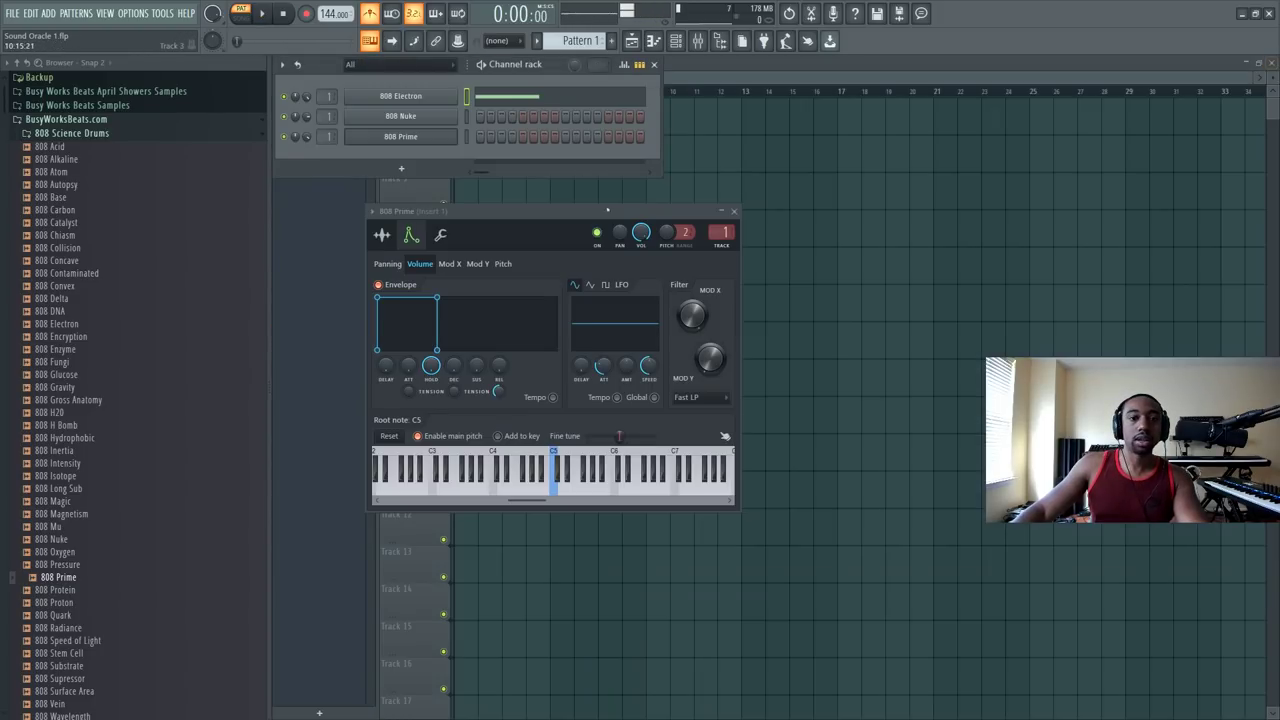
{"action": "left_click", "coordinate": [434, 100]}
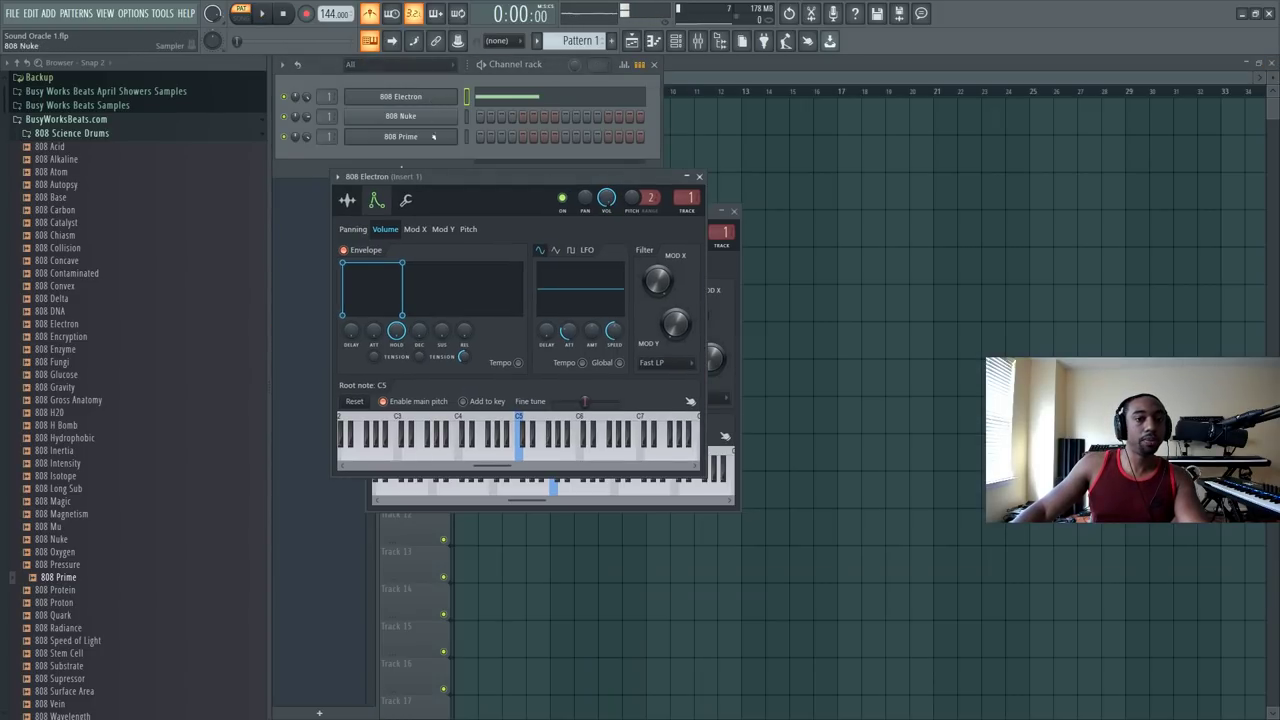
{"action": "left_click", "coordinate": [406, 203]}
{"action": "key", "text": "space"}
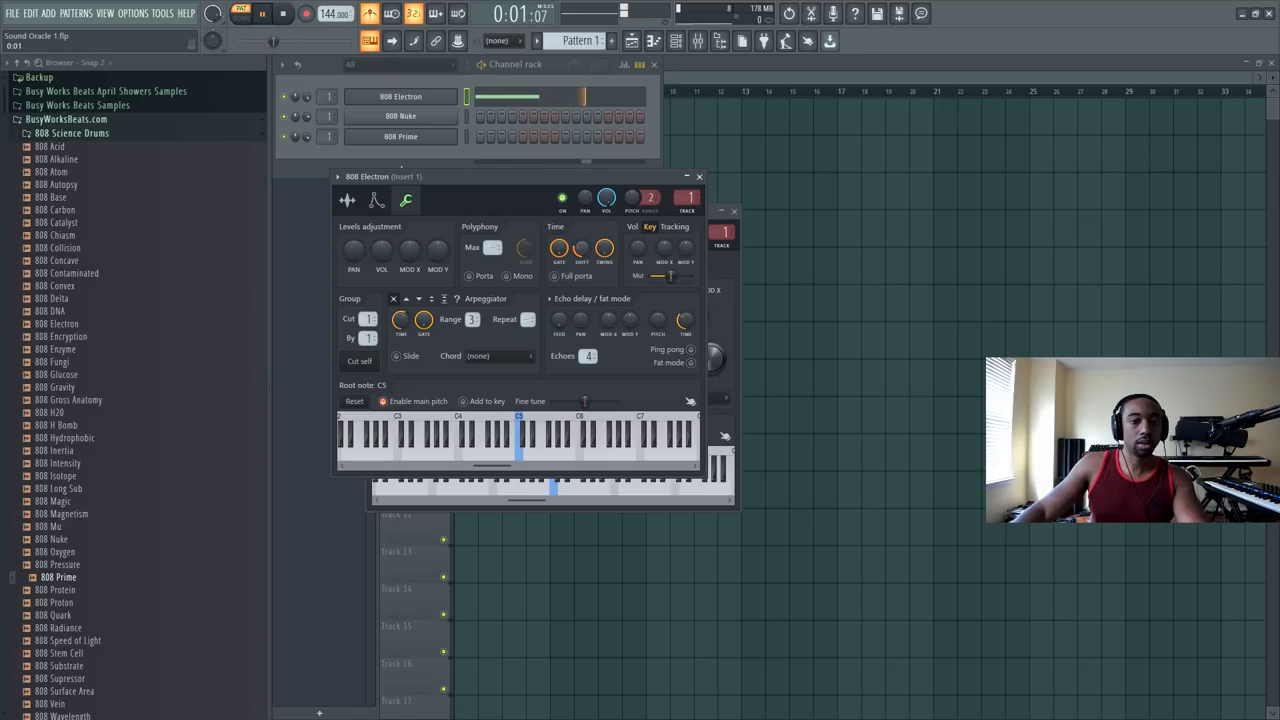
{"action": "left_click", "coordinate": [703, 178]}
{"action": "left_click", "coordinate": [518, 96]}
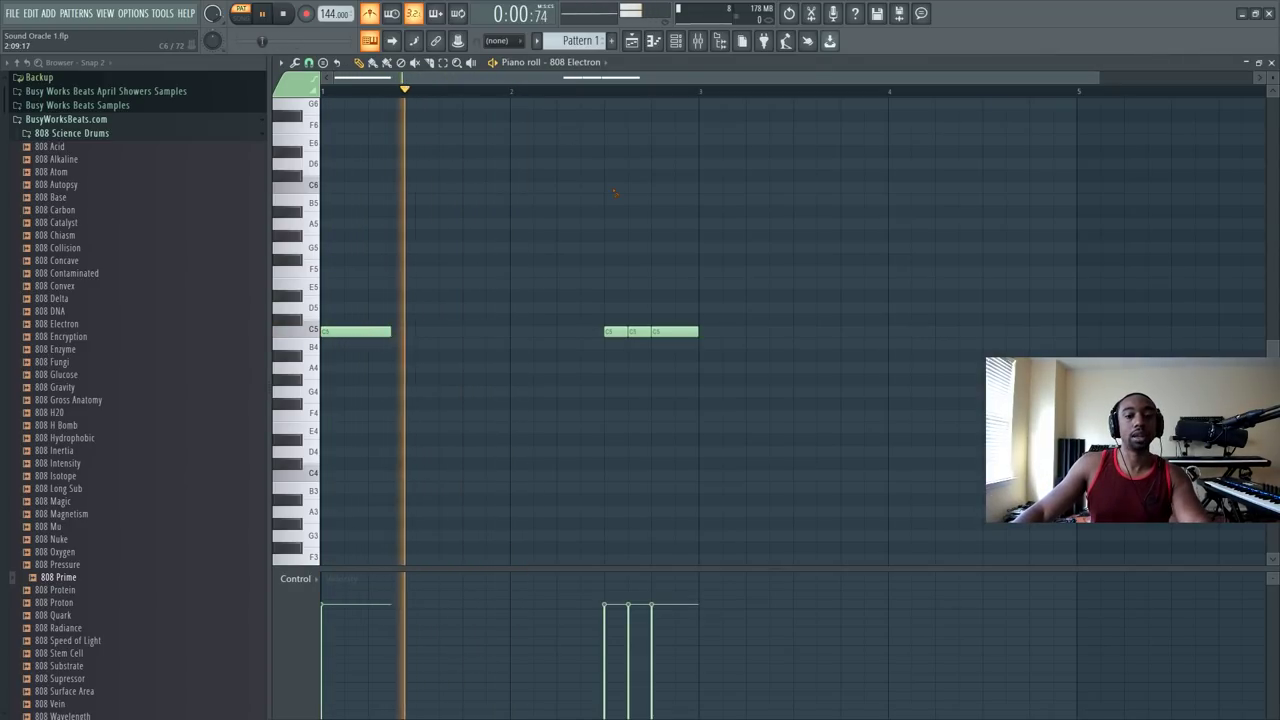
Step: Add a one-beat C5 note at the start of bar 3 and another midway through bar 5
{"action": "left_click", "coordinate": [768, 333]}
{"action": "left_click_drag", "start_coordinate": [768, 333], "coordinate": [863, 333]}
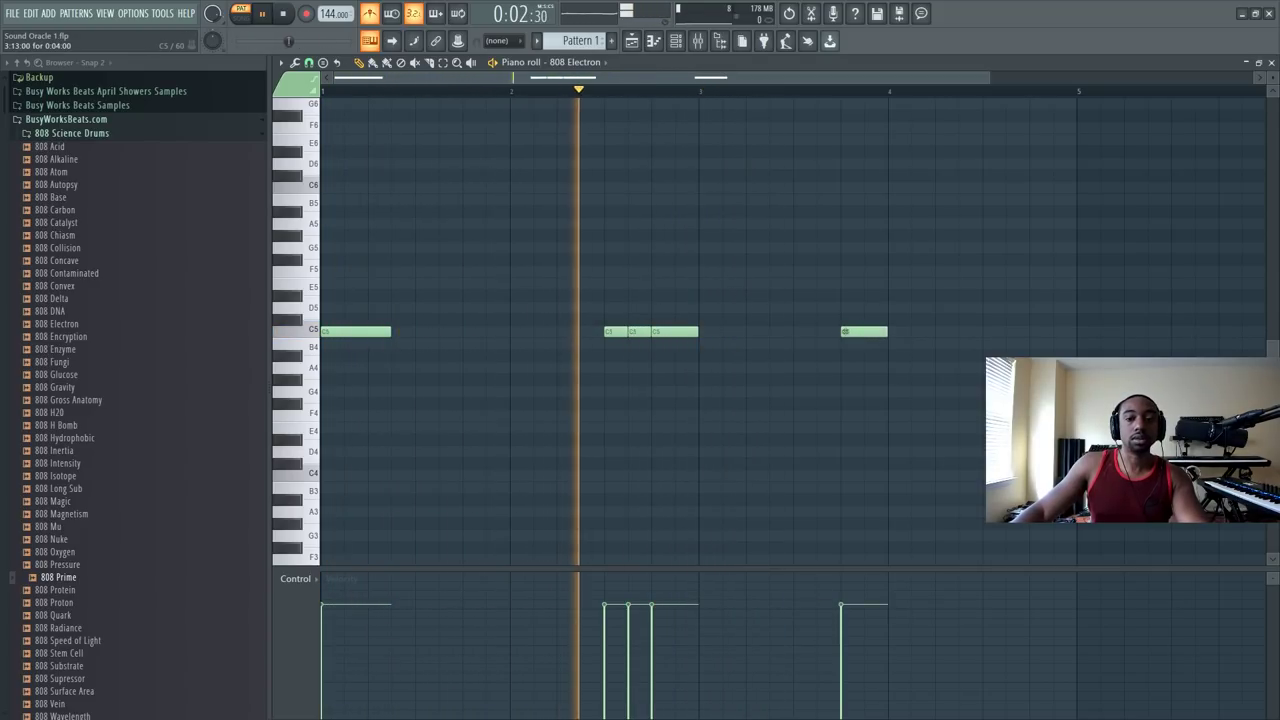
{"action": "left_click_drag", "start_coordinate": [845, 331], "coordinate": [702, 331]}
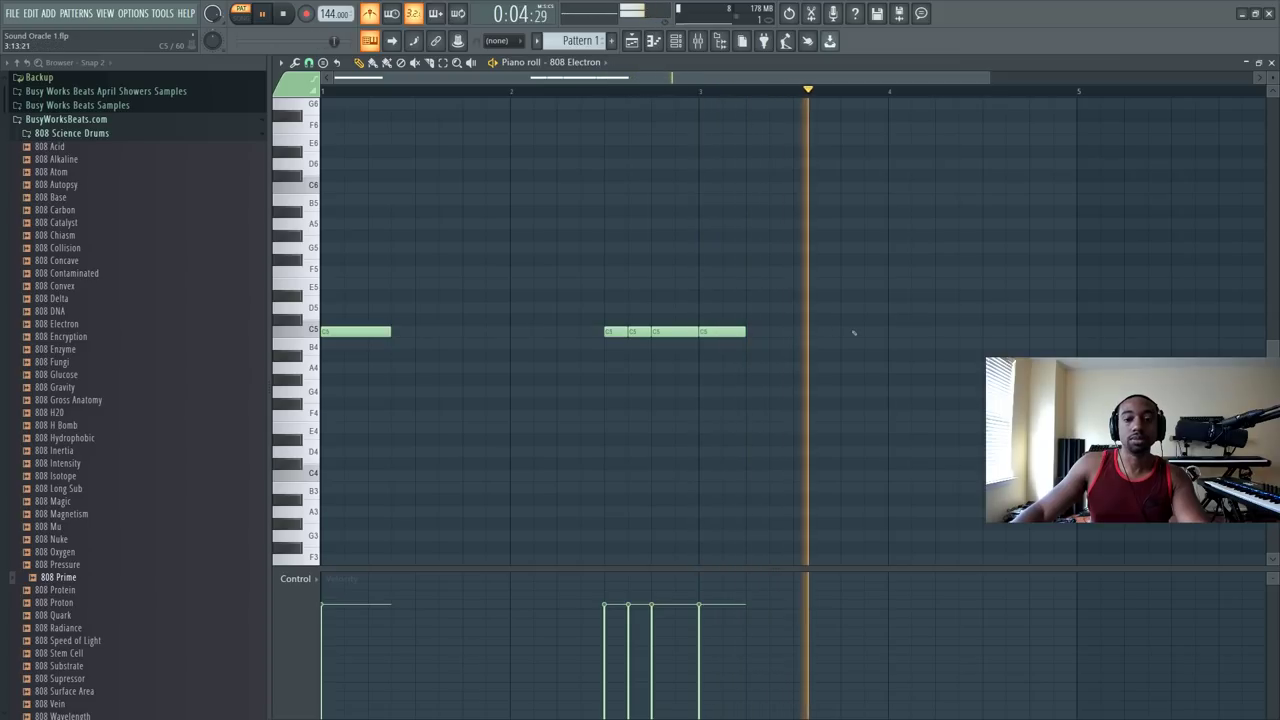
{"action": "key", "text": "space"}
{"action": "left_click_drag", "start_coordinate": [995, 331], "coordinate": [1187, 331]}
{"action": "key", "text": "space"}
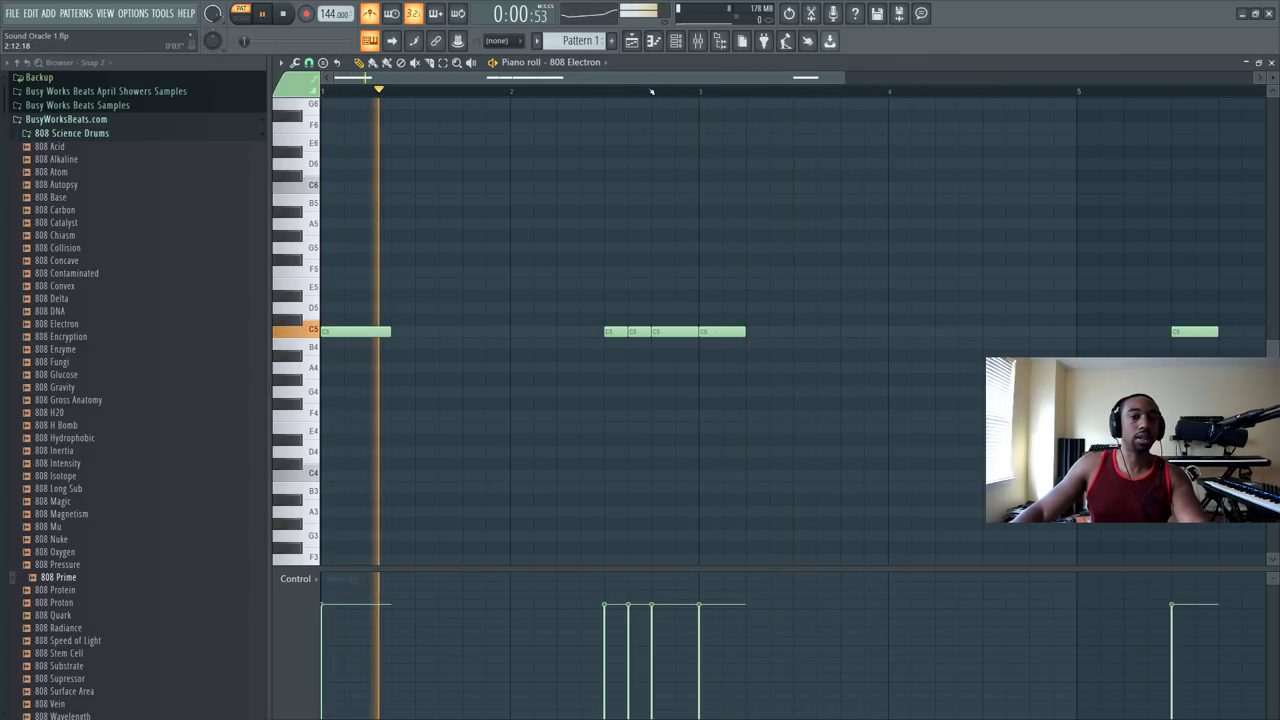
Step: Add two half-beat C5 notes back to back from the middle of bar 4
{"action": "scroll", "coordinate": [651, 91], "scroll_direction": "down", "scroll_amount": 2}
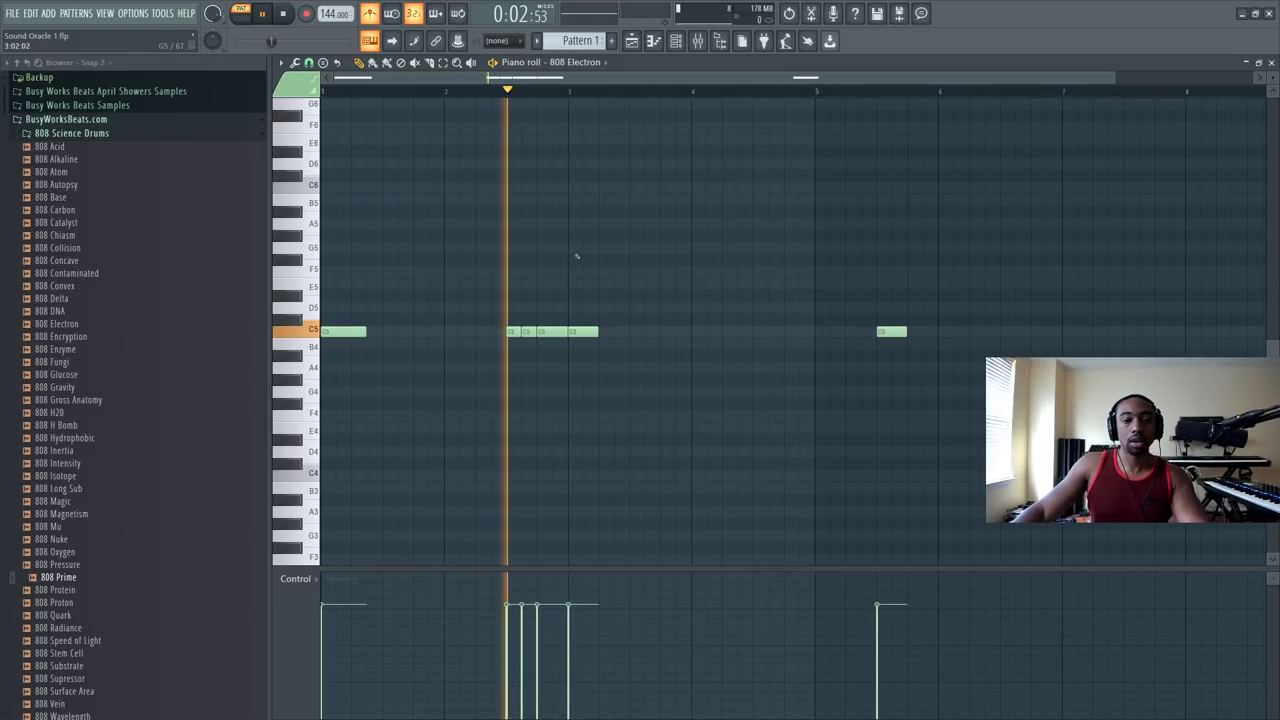
{"action": "left_click", "coordinate": [757, 332]}
{"action": "left_click", "coordinate": [771, 332]}
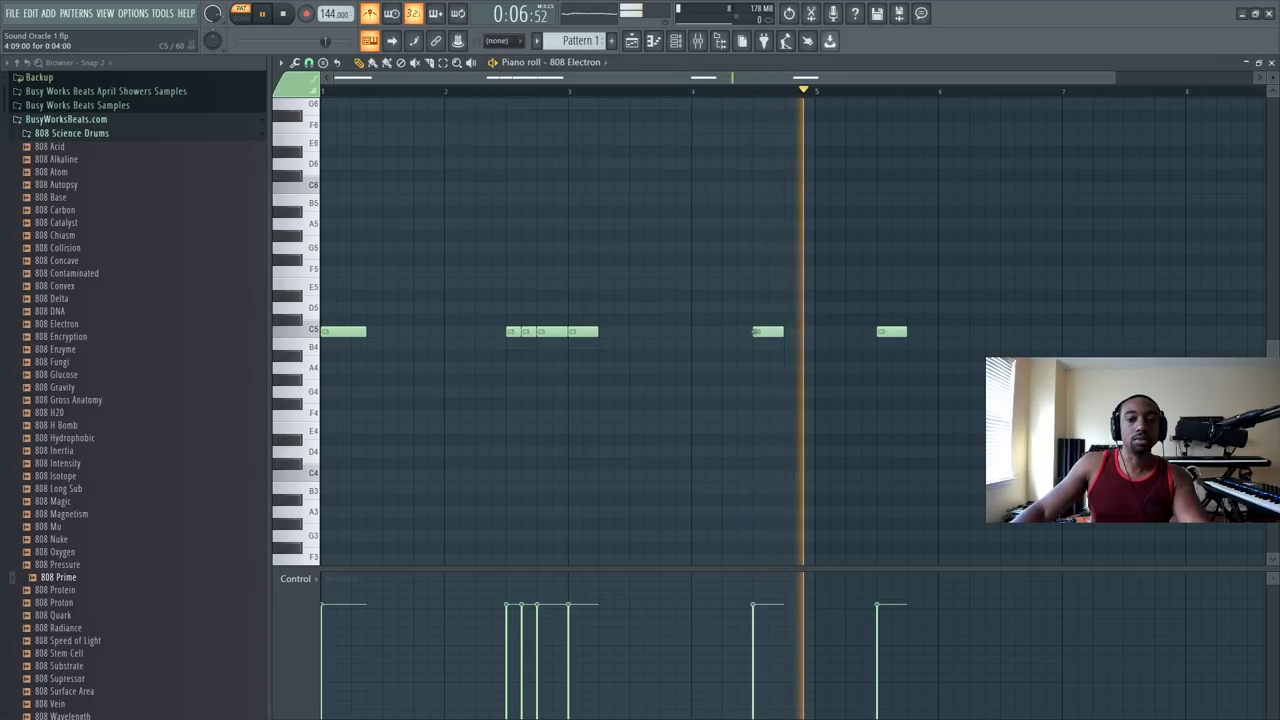
{"action": "key", "text": "space"}
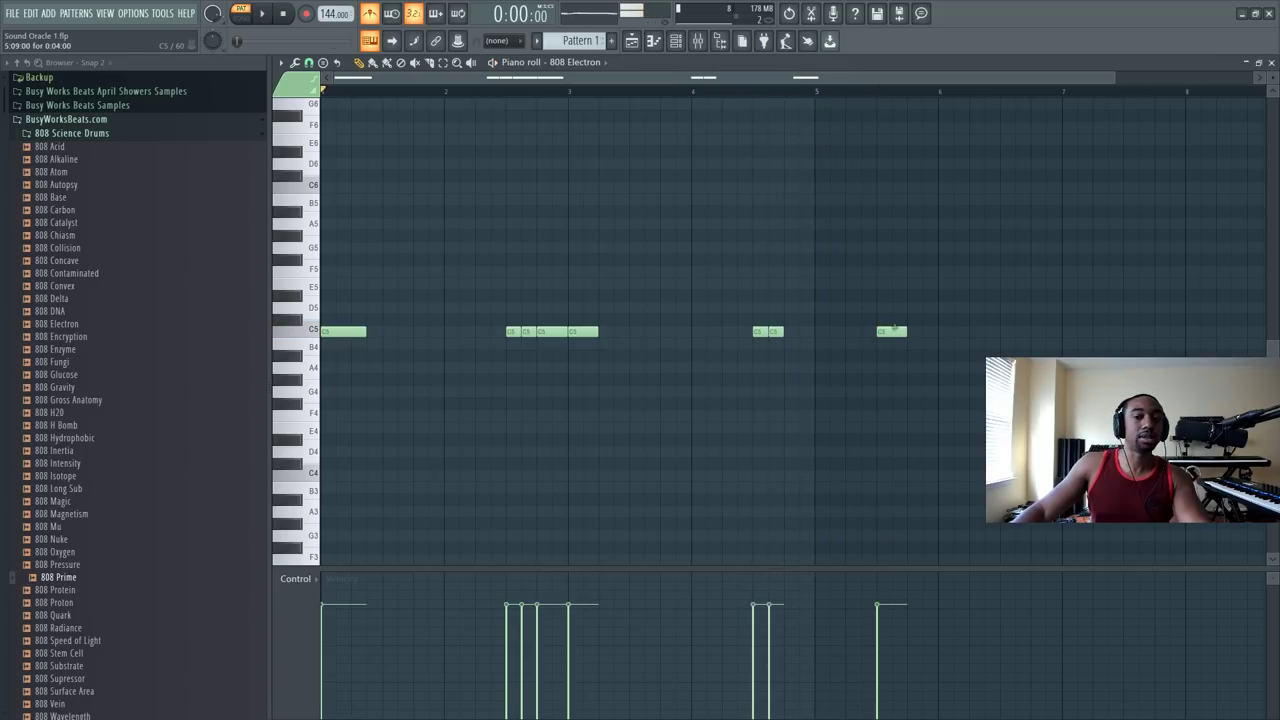
Step: Delete the bar 5 note and place a half-beat C5 note at the very end of bar 4
{"action": "right_click", "coordinate": [893, 332]}
{"action": "key", "text": "space"}
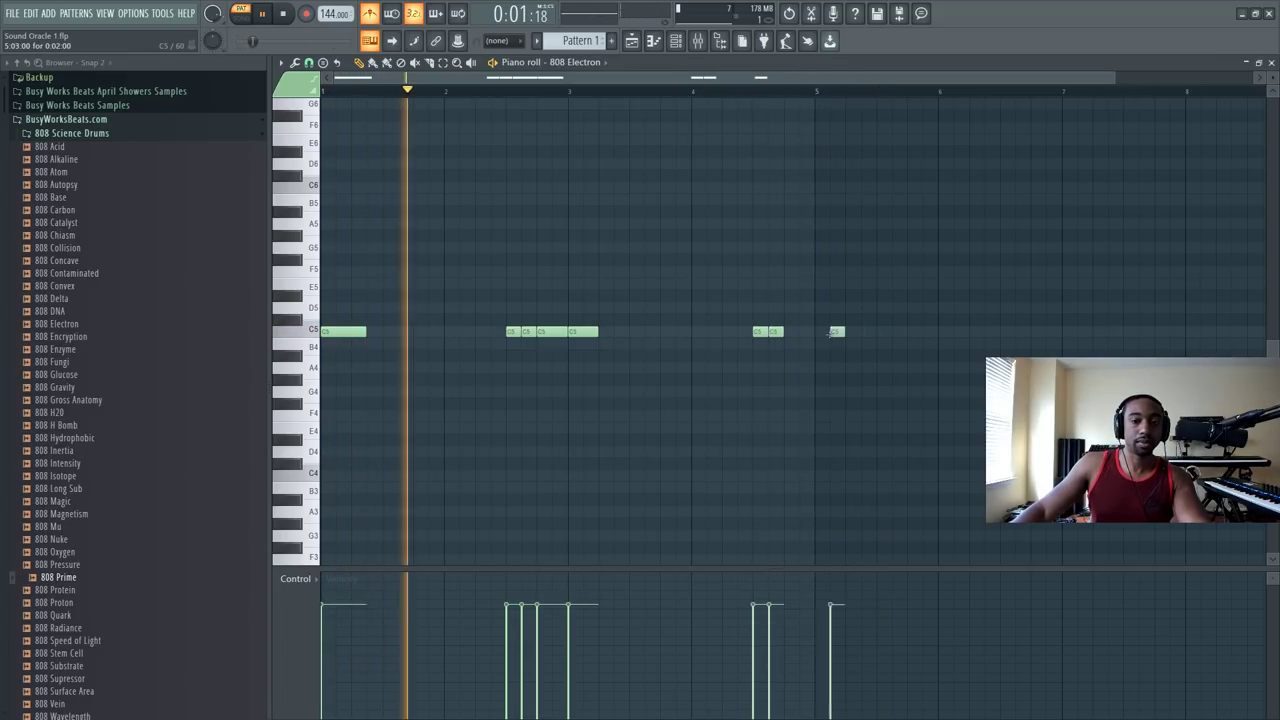
{"action": "left_click", "coordinate": [806, 332]}
Step: Raise the group track's mixer fader to 90% (-2.4 dB) during playback and return to the piano roll
{"action": "key", "text": "F9"}
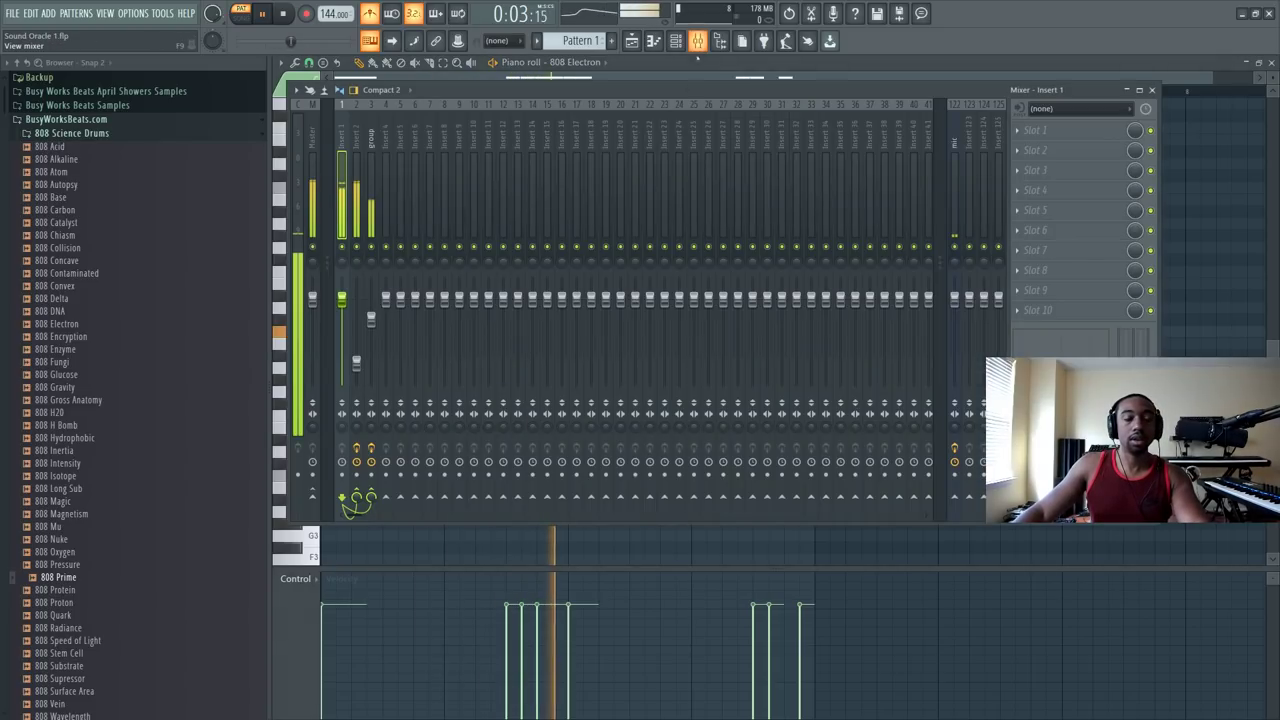
{"action": "left_click_drag", "start_coordinate": [371, 318], "coordinate": [371, 308]}
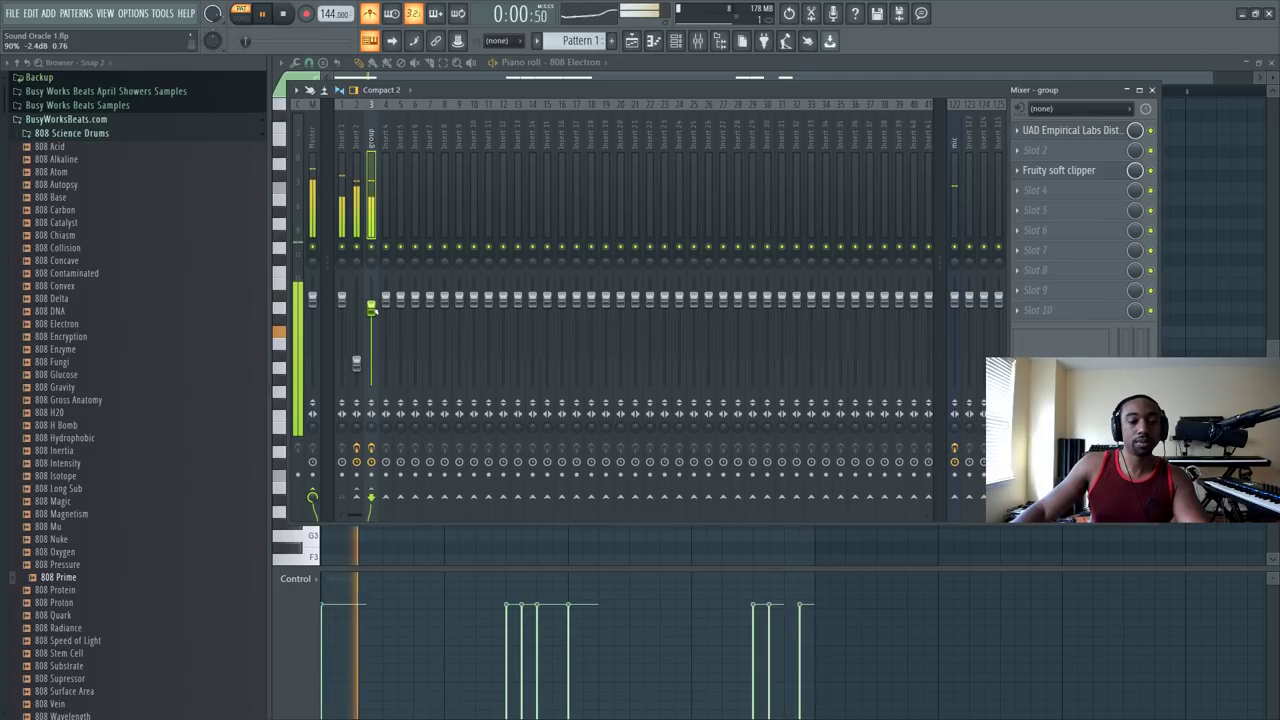
{"action": "key", "text": "F9"}
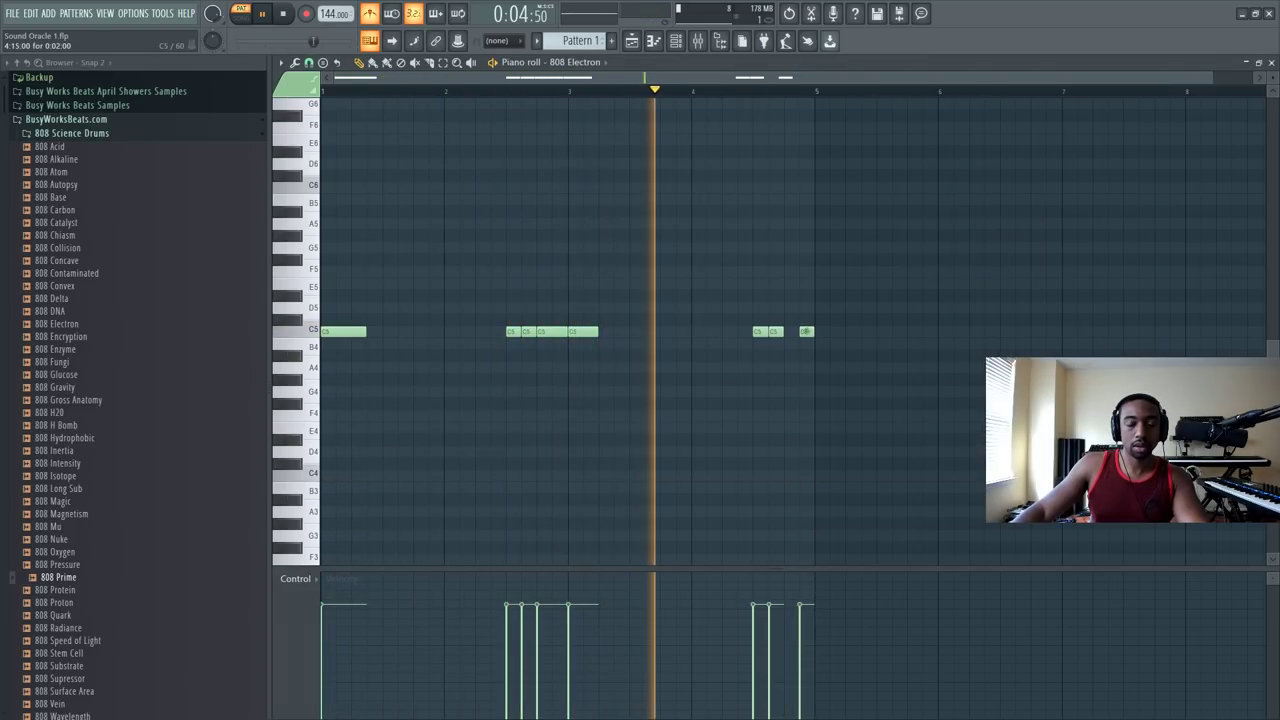
Step: Replace the last bar 4 note with a repeat of the C5 pattern in bars 5 to 8, its first note starting at 5:03
{"action": "right_click", "coordinate": [806, 331]}
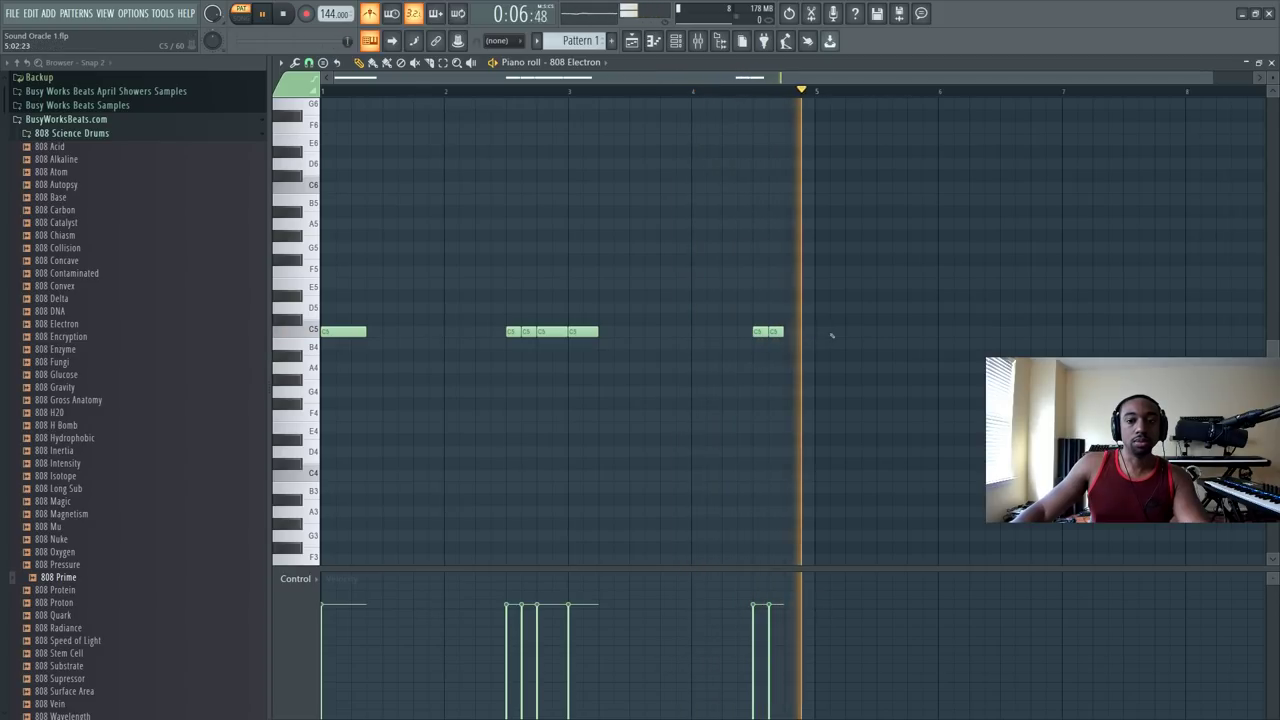
{"action": "left_click", "coordinate": [834, 331]}
{"action": "mouse_move", "coordinate": [846, 331]}
{"action": "left_mouse_down"}
{"action": "mouse_move", "coordinate": [891, 331]}
{"action": "mouse_move", "coordinate": [349, 351]}
{"action": "mouse_move", "coordinate": [841, 331]}
{"action": "mouse_move", "coordinate": [828, 332]}
{"action": "left_mouse_up"}
{"action": "right_click", "coordinate": [866, 331]}
{"action": "key", "text": "space"}
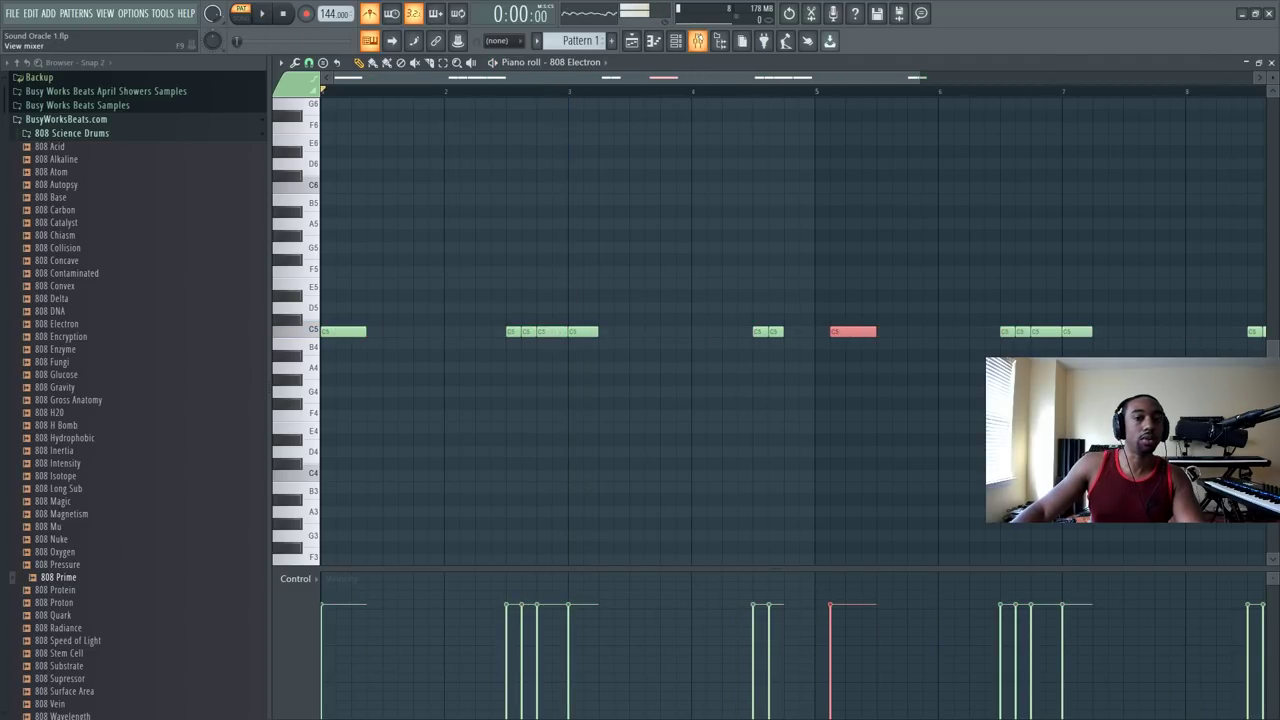
Step: Open UAD Thermionic Culture Vulture on Insert 2 and try raising the Insert 2 fader to about -14.6 dB during playback
{"action": "left_click", "coordinate": [697, 40]}
{"action": "left_click", "coordinate": [1070, 130]}
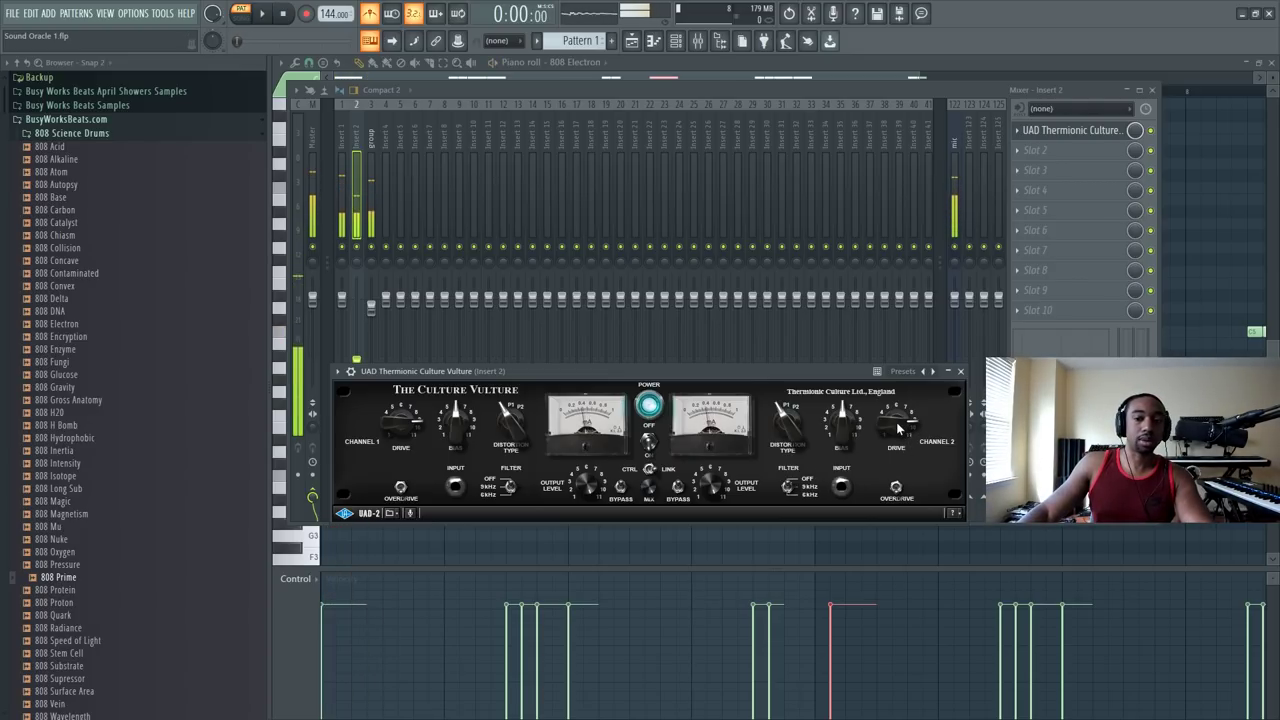
{"action": "key", "text": "space"}
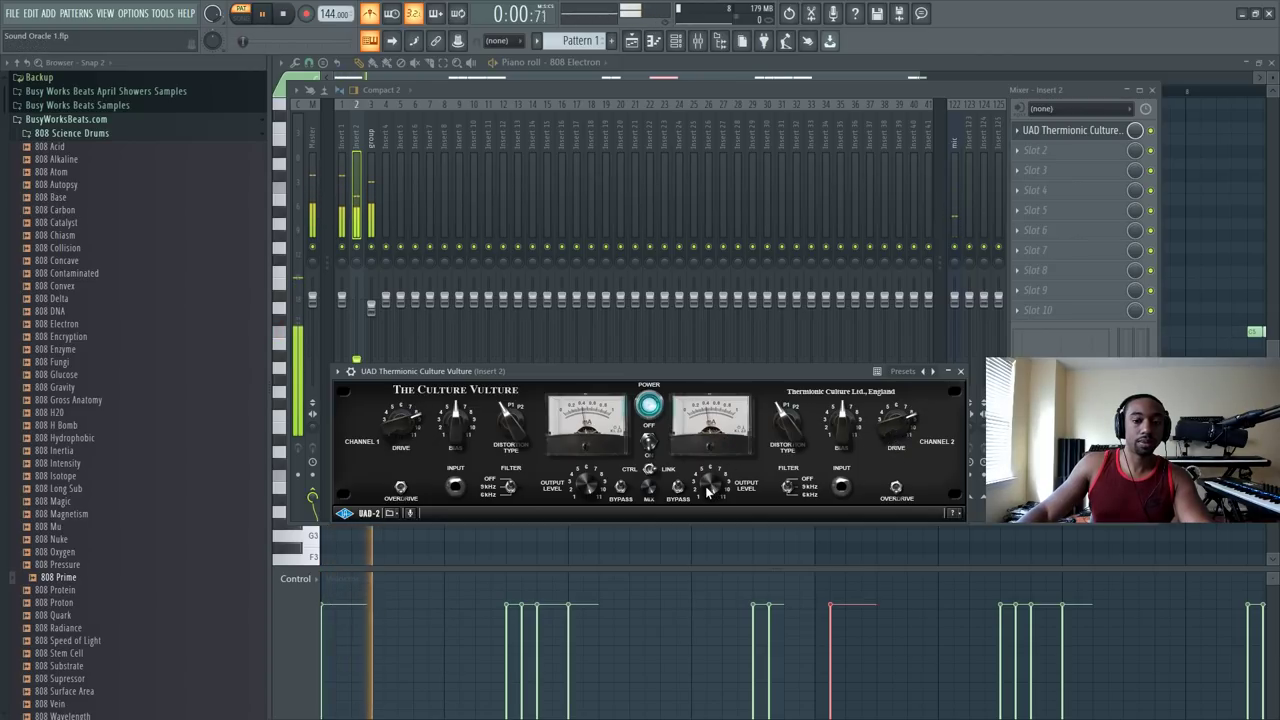
{"action": "left_click", "coordinate": [356, 356]}
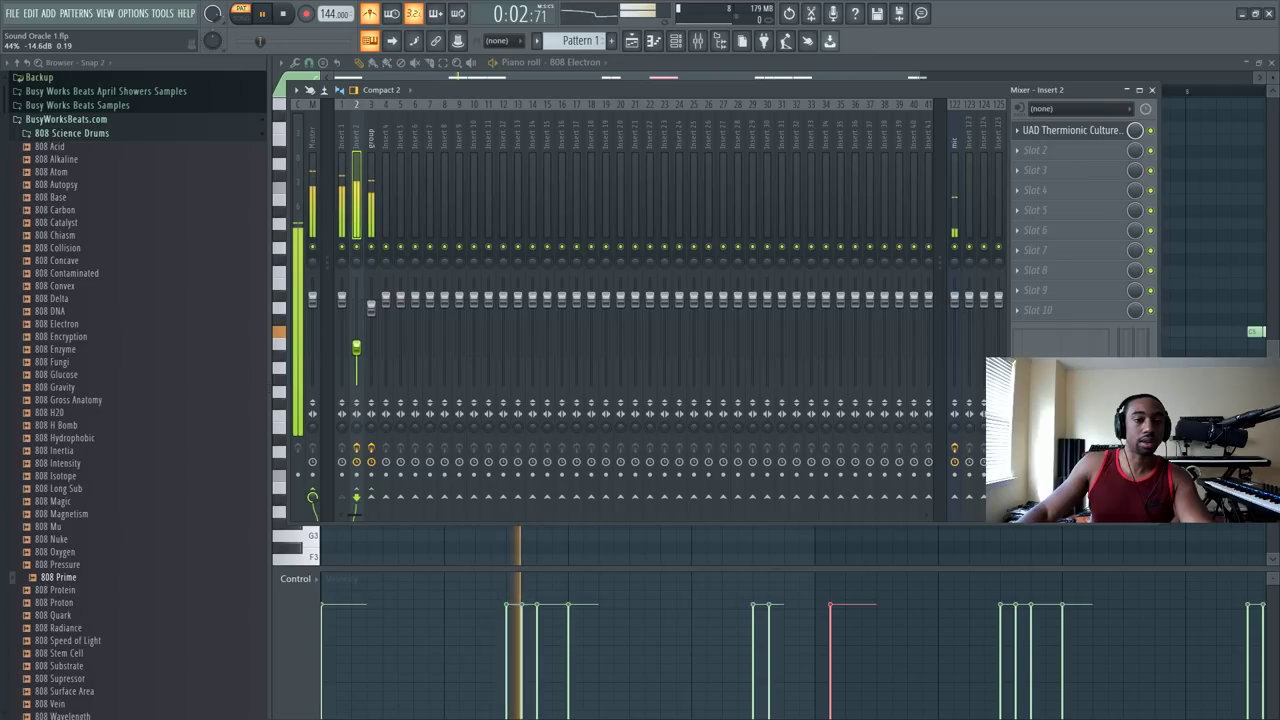
{"action": "key", "text": "space"}
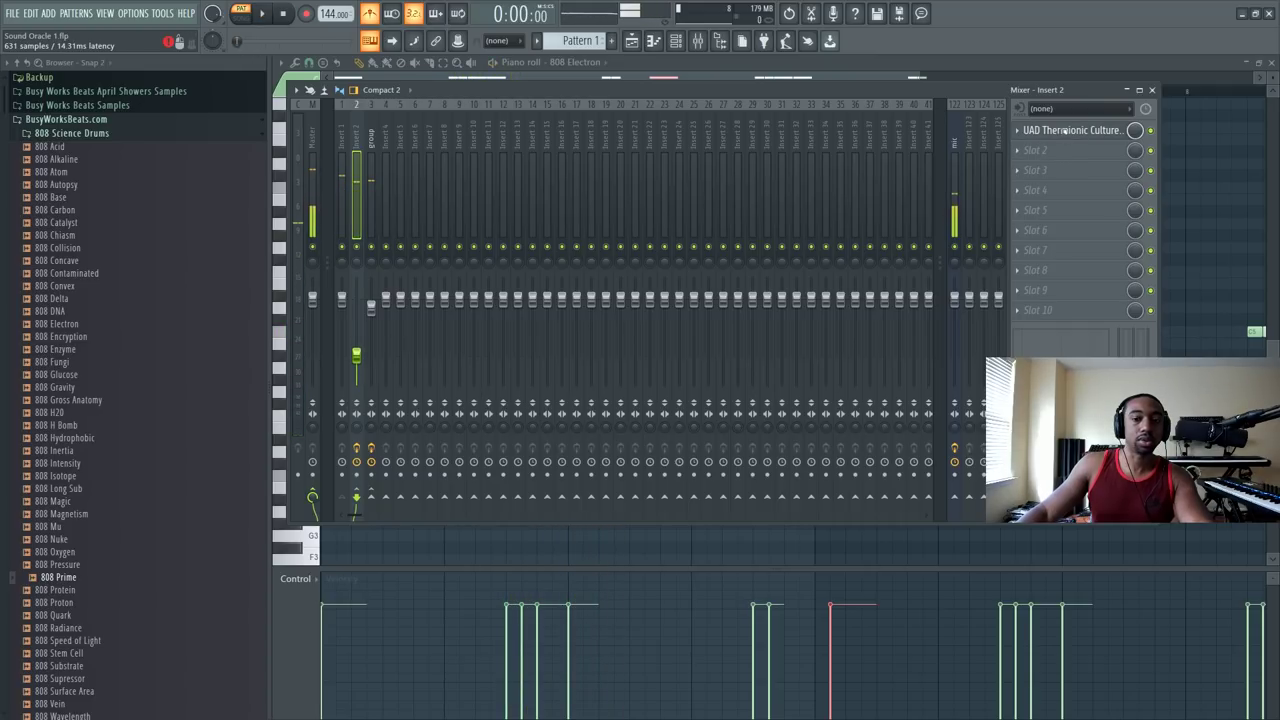
Step: Lower the Insert 2 mixer fader to 31% (-21.2 dB)
{"action": "left_click", "coordinate": [1065, 130]}
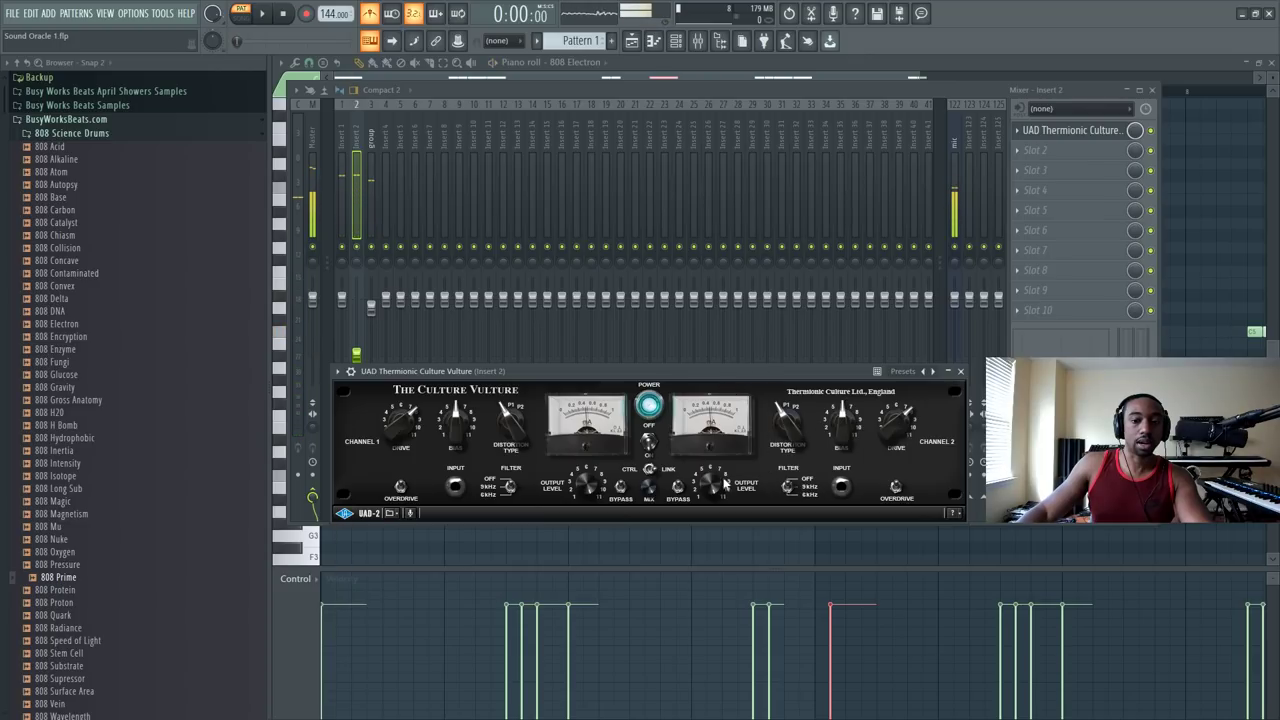
{"action": "left_click_drag", "start_coordinate": [357, 354], "coordinate": [357, 362]}
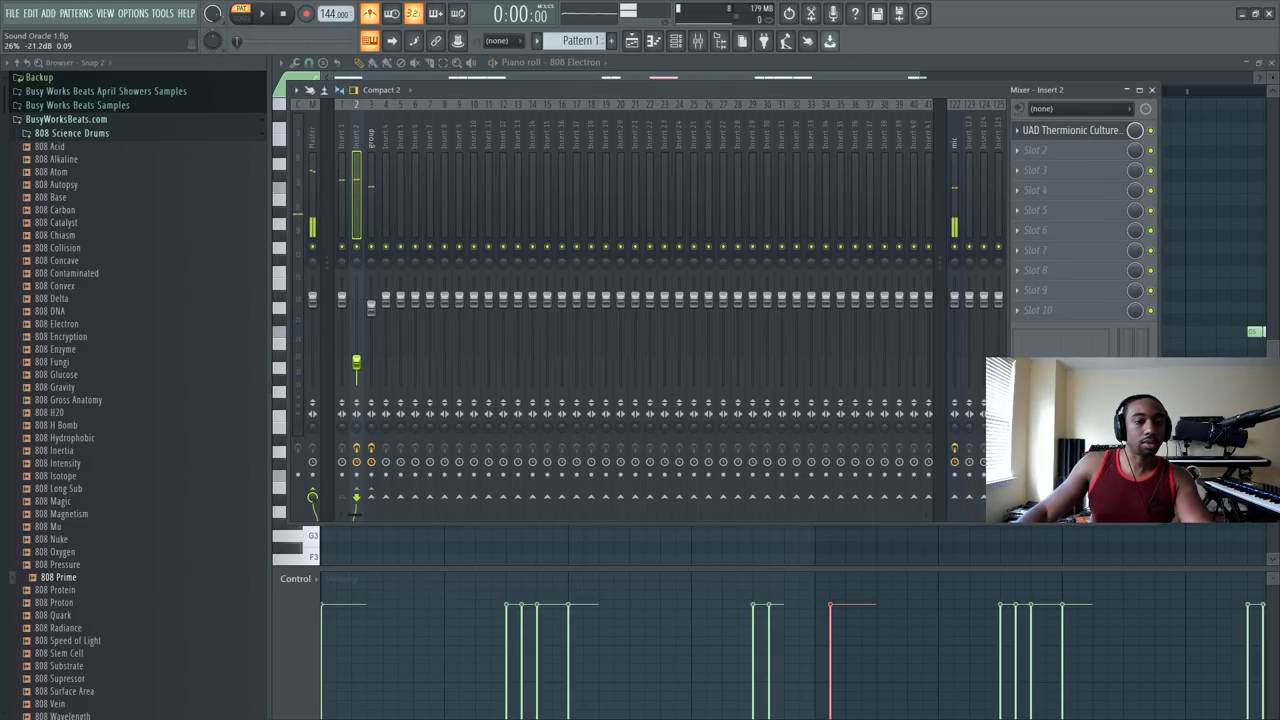
{"action": "key", "text": "space"}
Step: Increase the Culture Vulture's drive on Insert 2 to 9.80 during playback, and close the plugin and the mixer
{"action": "left_click", "coordinate": [1065, 130]}
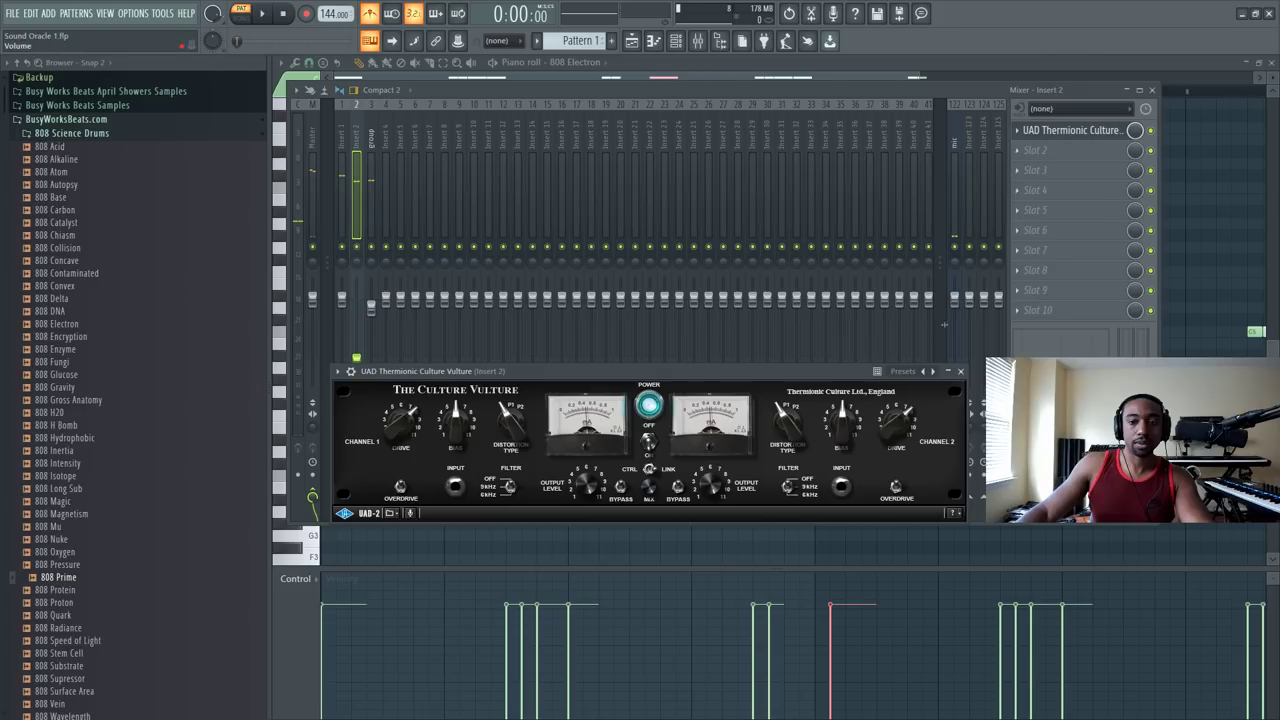
{"action": "scroll", "coordinate": [895, 428], "scroll_direction": "up", "scroll_amount": 2}
{"action": "scroll", "coordinate": [895, 428], "scroll_direction": "up", "scroll_amount": 2}
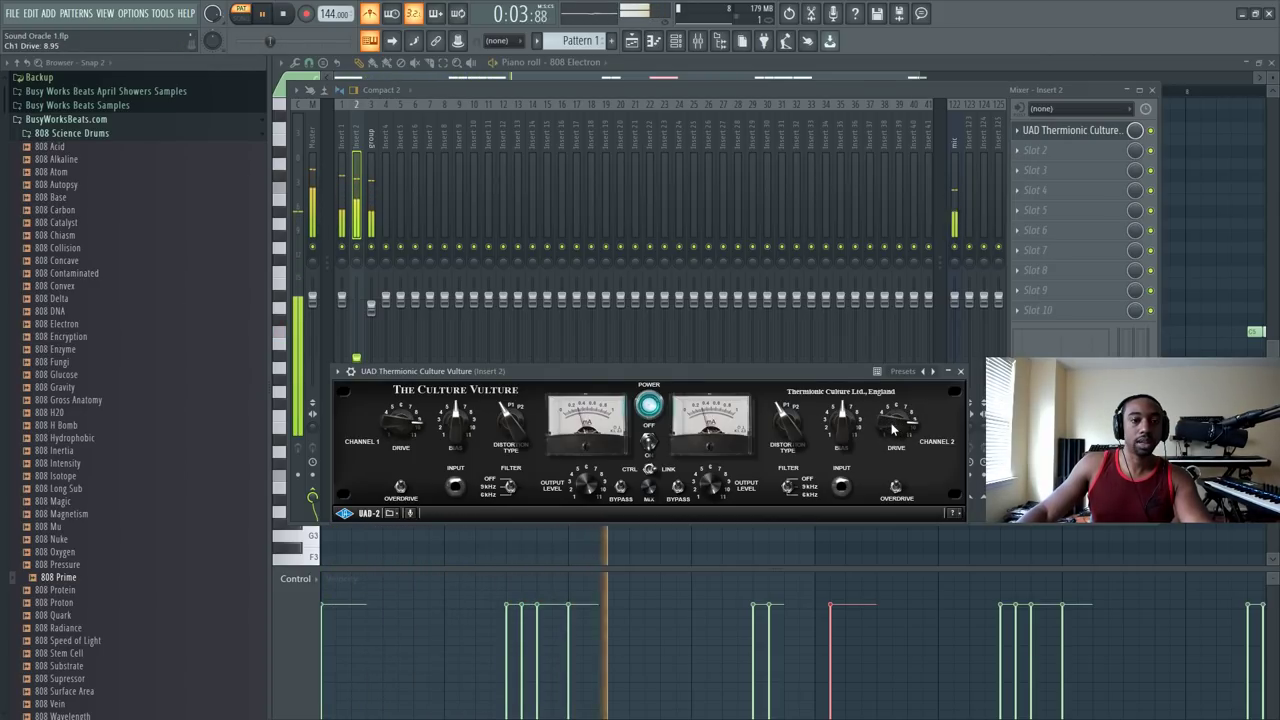
{"action": "scroll", "coordinate": [895, 428], "scroll_direction": "up", "scroll_amount": 1}
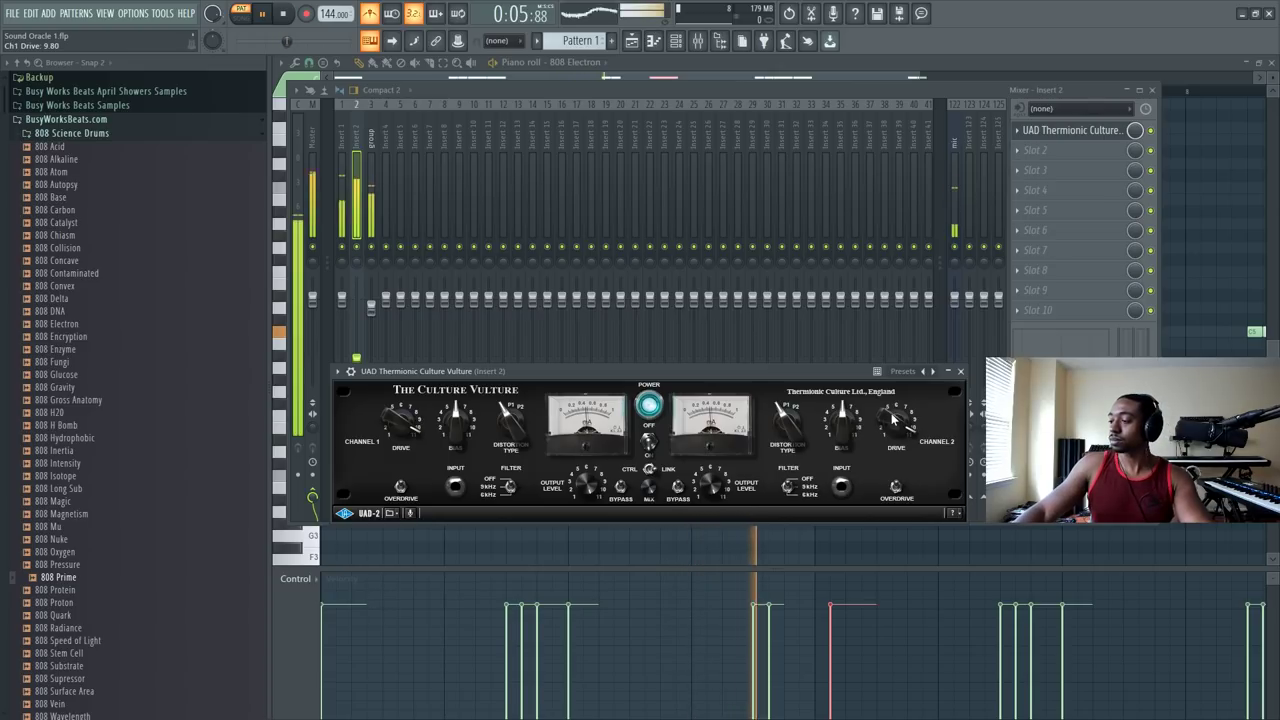
{"action": "left_click", "coordinate": [960, 371]}
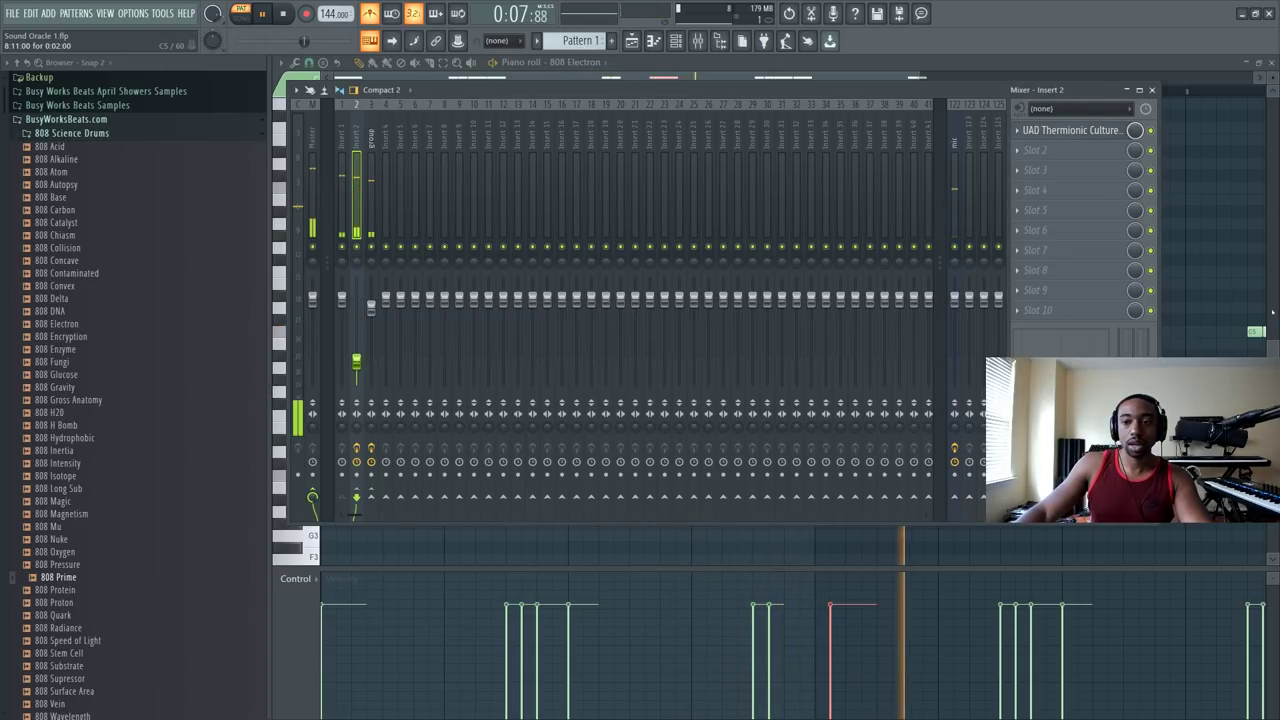
{"action": "left_click", "coordinate": [1151, 90]}
{"action": "key", "text": "space"}
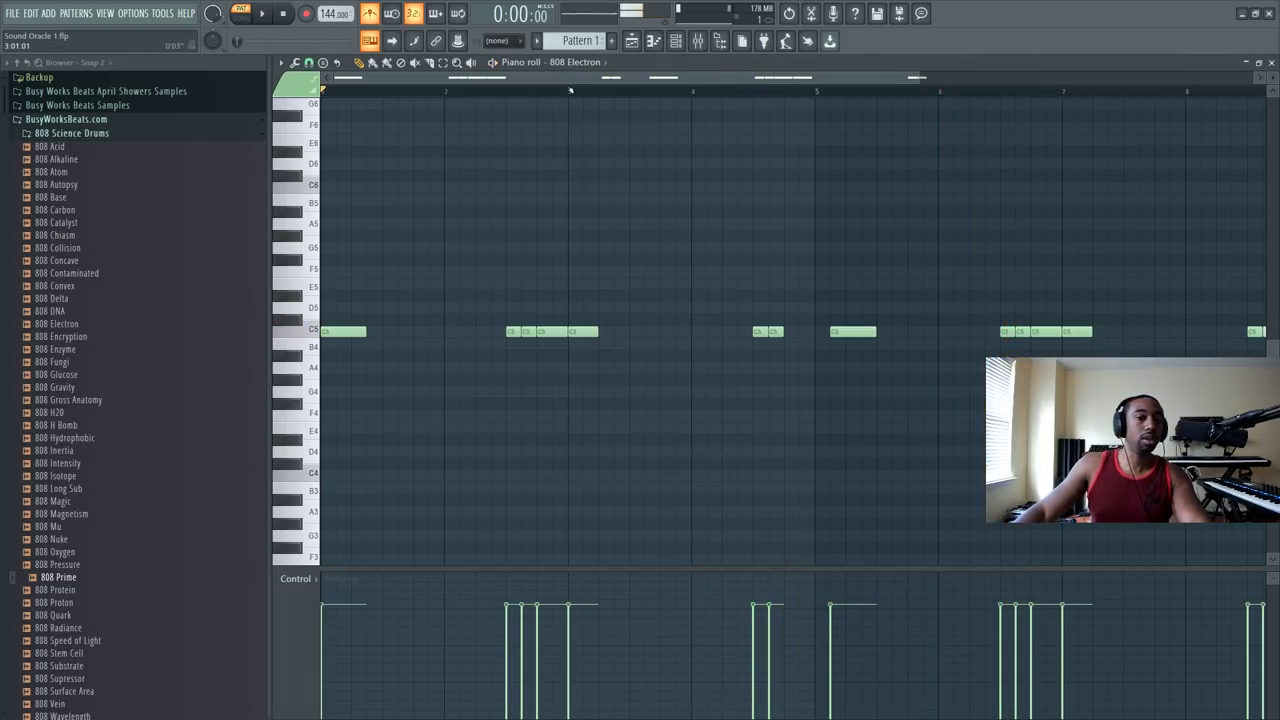
Step: Shorten the last C5 note of bar 2 to 0:02:19 and play the pattern to hear the gap
{"action": "scroll", "coordinate": [570, 90], "scroll_direction": "down", "scroll_amount": 2}
{"action": "scroll", "coordinate": [438, 96], "scroll_direction": "up", "scroll_amount": 1}
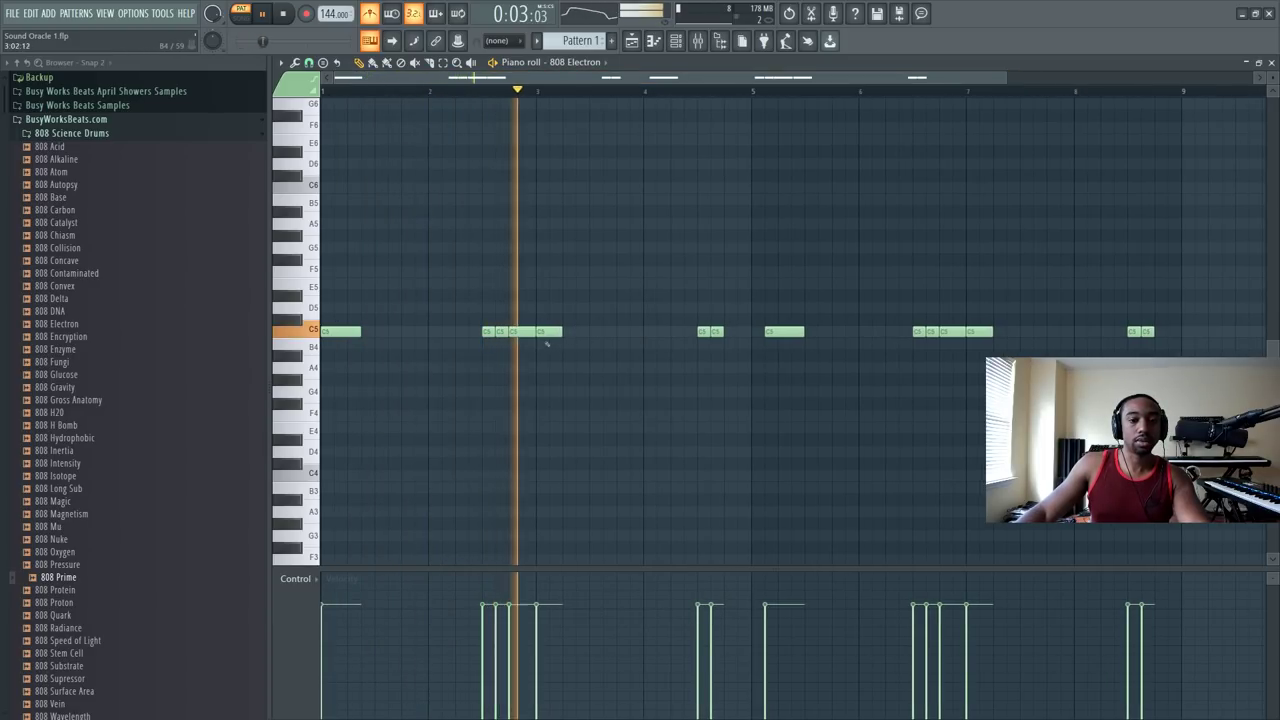
{"action": "key", "text": "space"}
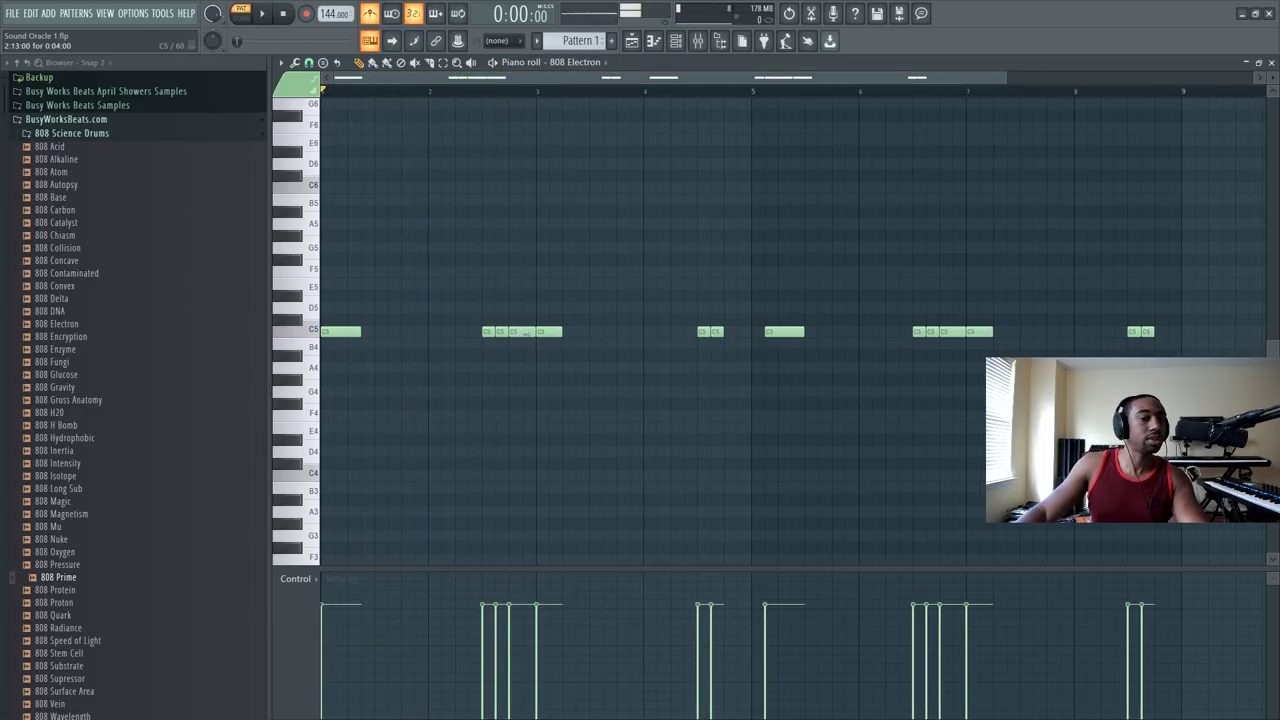
{"action": "key", "text": "space"}
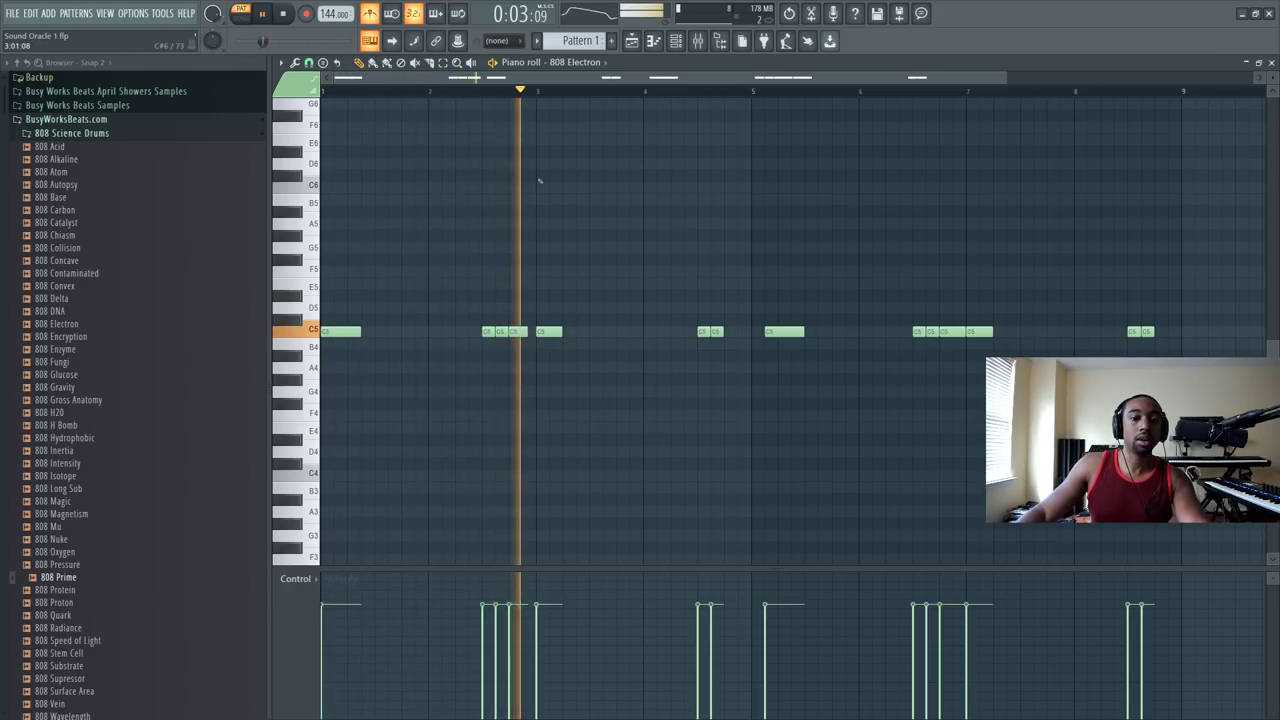
{"action": "key", "text": "space"}
Step: Extend the shortened bar 2 note up to the following note with the articulator tool
{"action": "key", "text": "space"}
{"action": "key", "text": "space"}
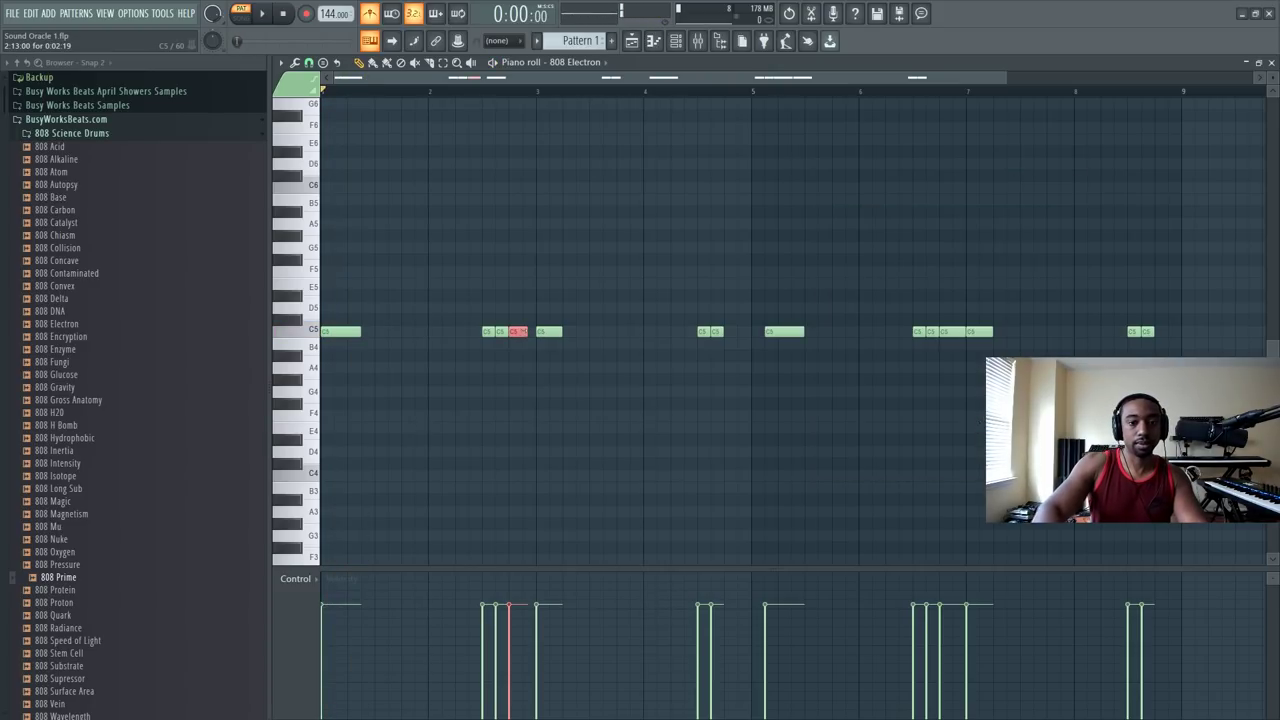
{"action": "key", "text": "alt+l"}
{"action": "key", "text": "Return"}
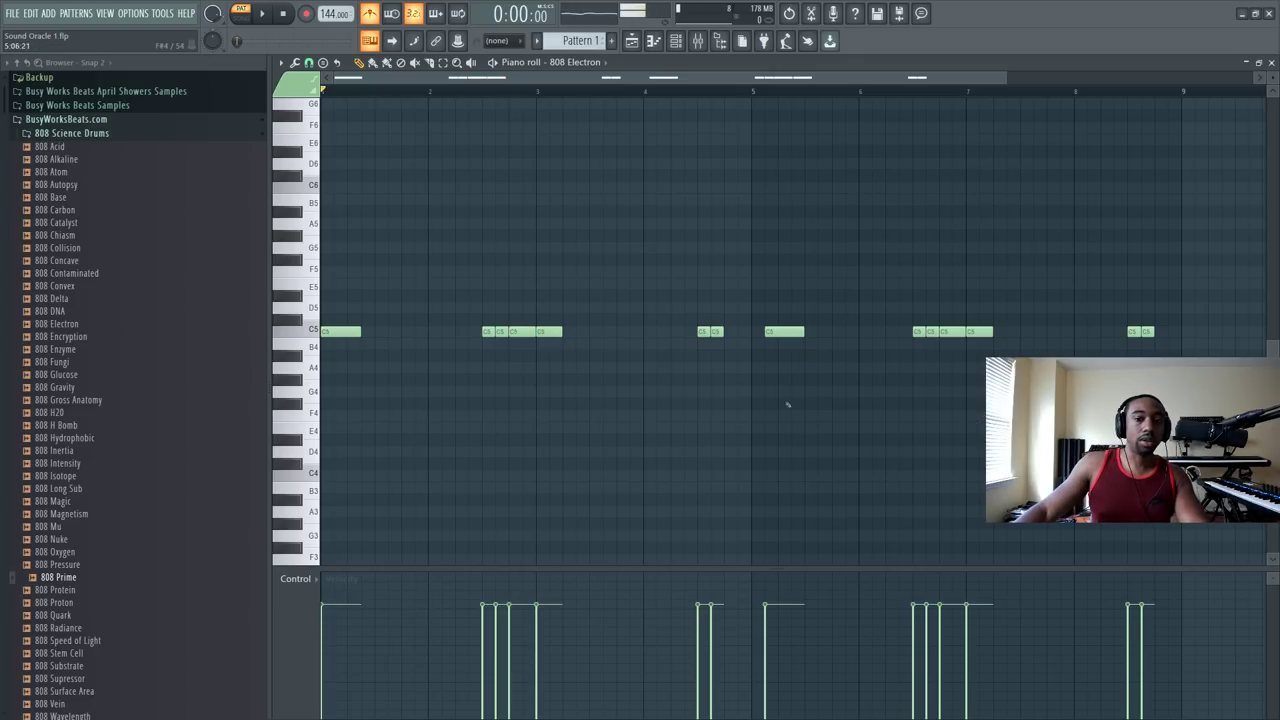
Step: Add a one-beat C5 note at 4:13 on the last beat of bar 4 and play the pattern
{"action": "left_click_drag", "start_coordinate": [618, 332], "coordinate": [744, 325]}
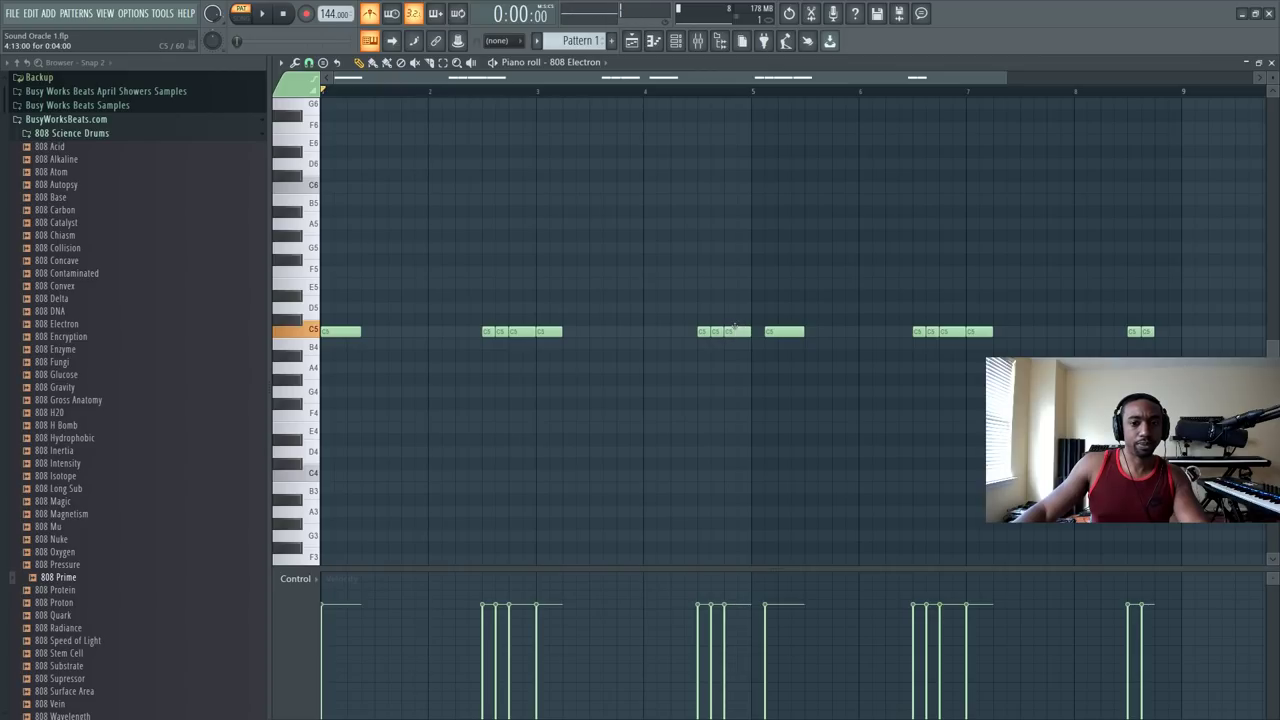
{"action": "key", "text": "space"}
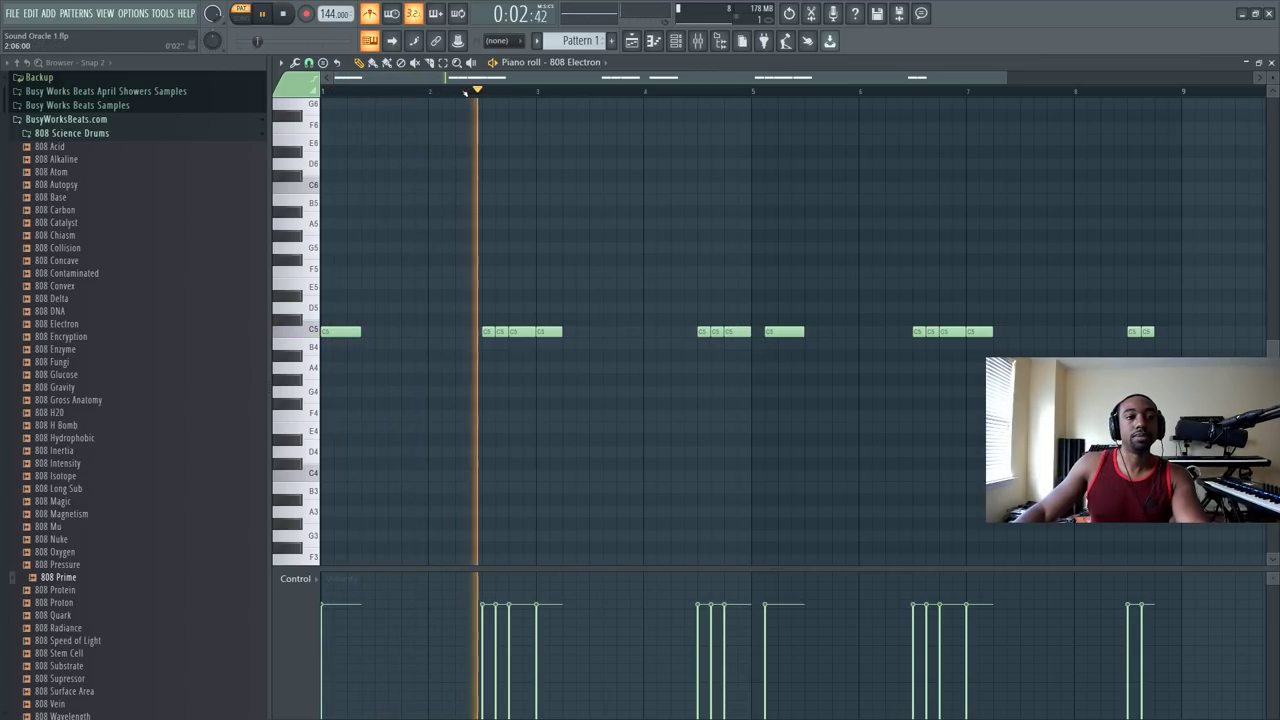
Step: Close the piano roll and place two Pattern 1 clips back to back on Track 1, starting at bars 1 and 9
{"action": "scroll", "coordinate": [465, 93], "scroll_direction": "down", "scroll_amount": 2}
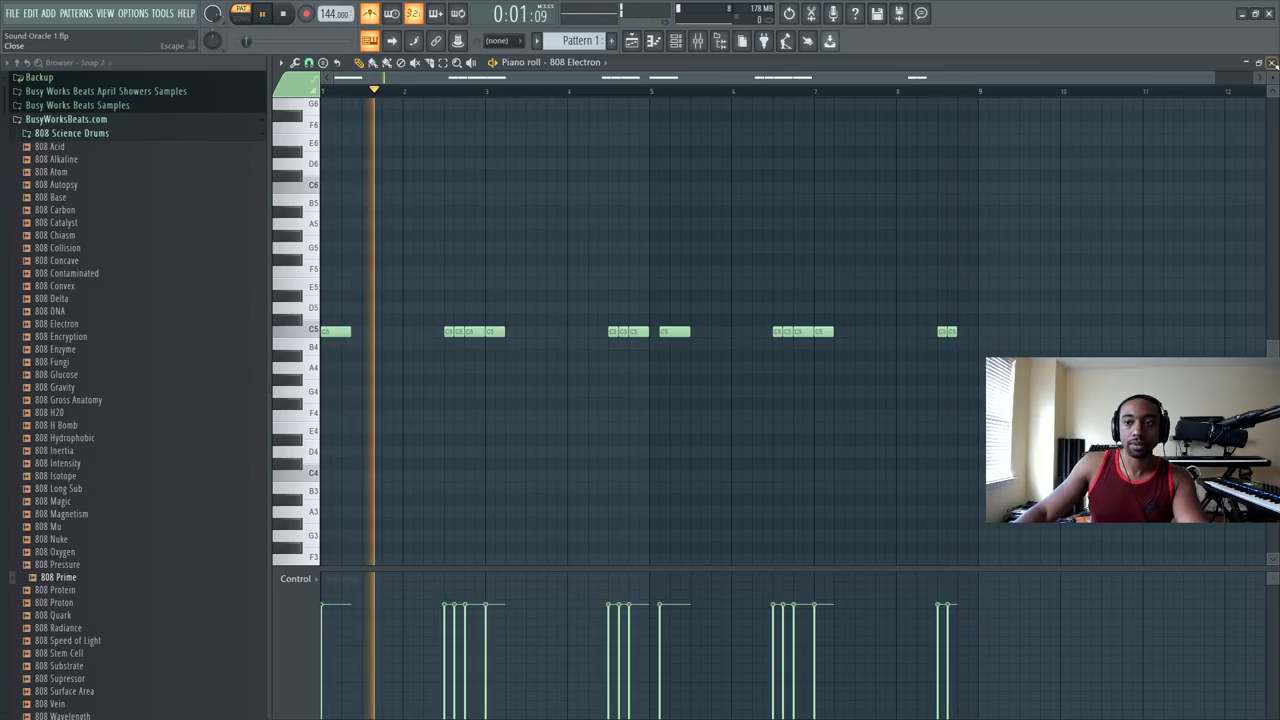
{"action": "key", "text": "F9"}
{"action": "key", "text": "F5"}
{"action": "left_click", "coordinate": [475, 112]}
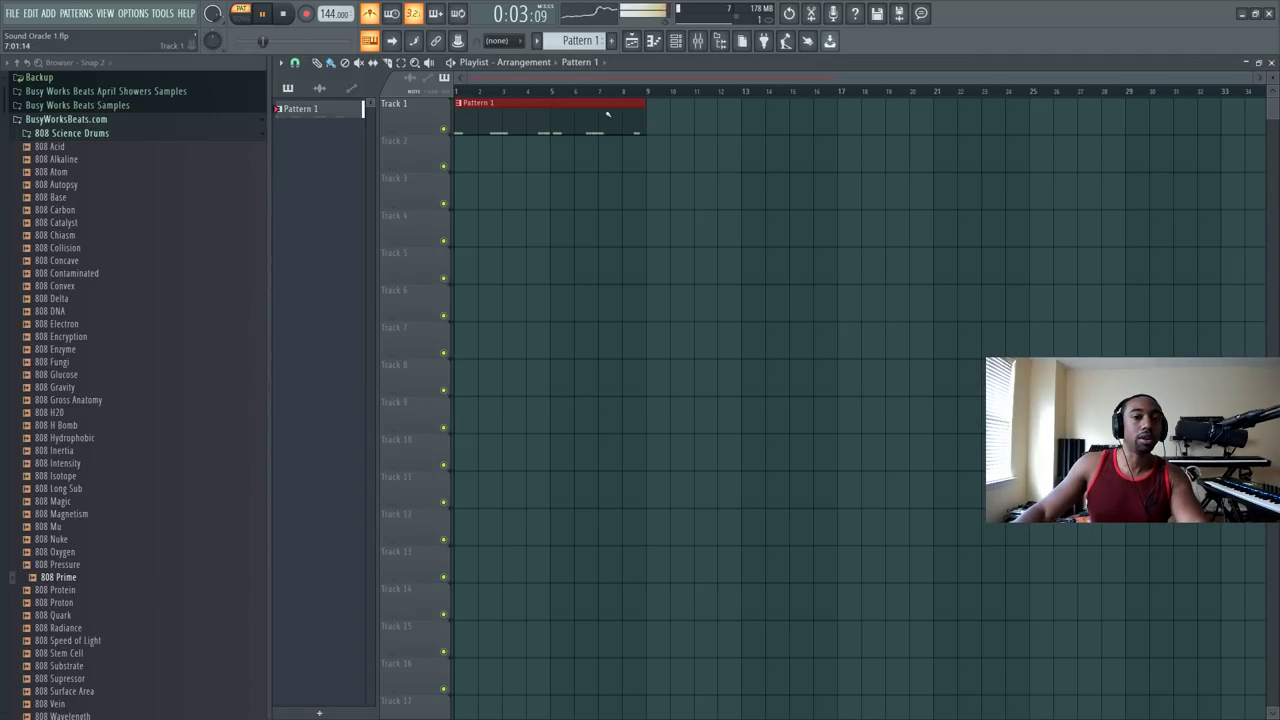
{"action": "left_click", "coordinate": [690, 114]}
{"action": "left_click", "coordinate": [568, 273]}
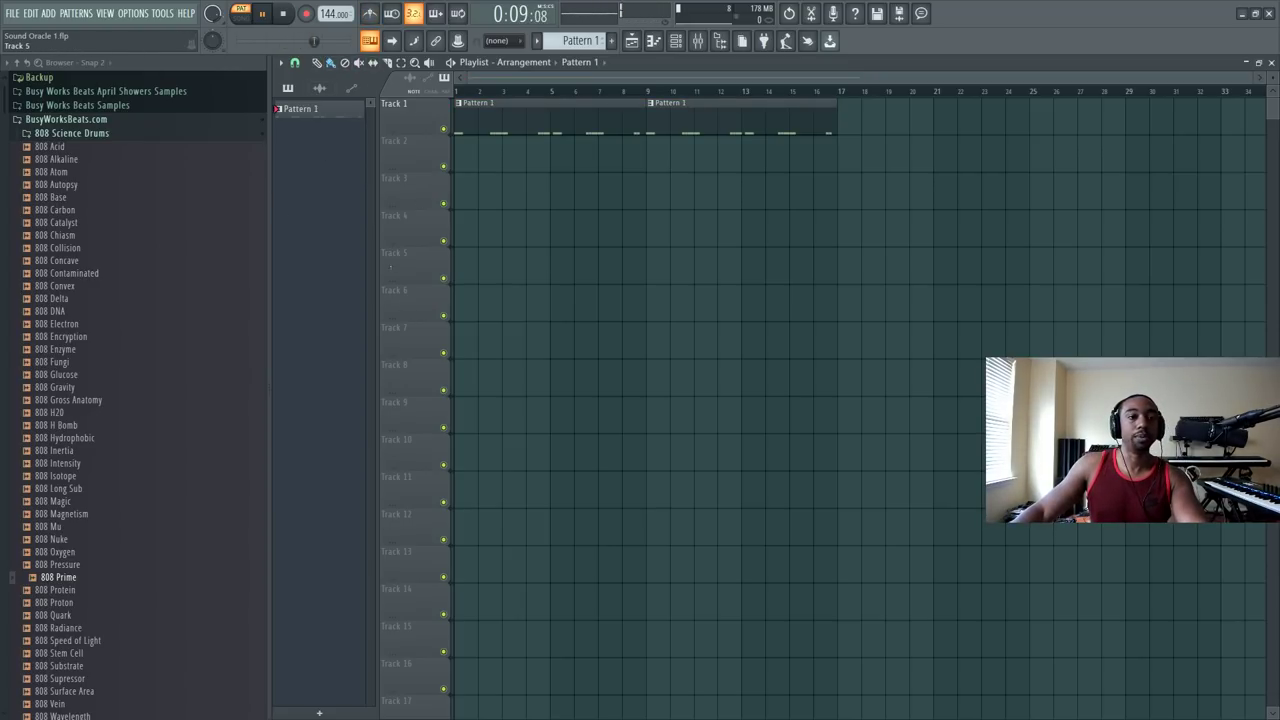
Step: Check Insert 1 and the group track in the mixer while the pattern plays
{"action": "left_click", "coordinate": [676, 41]}
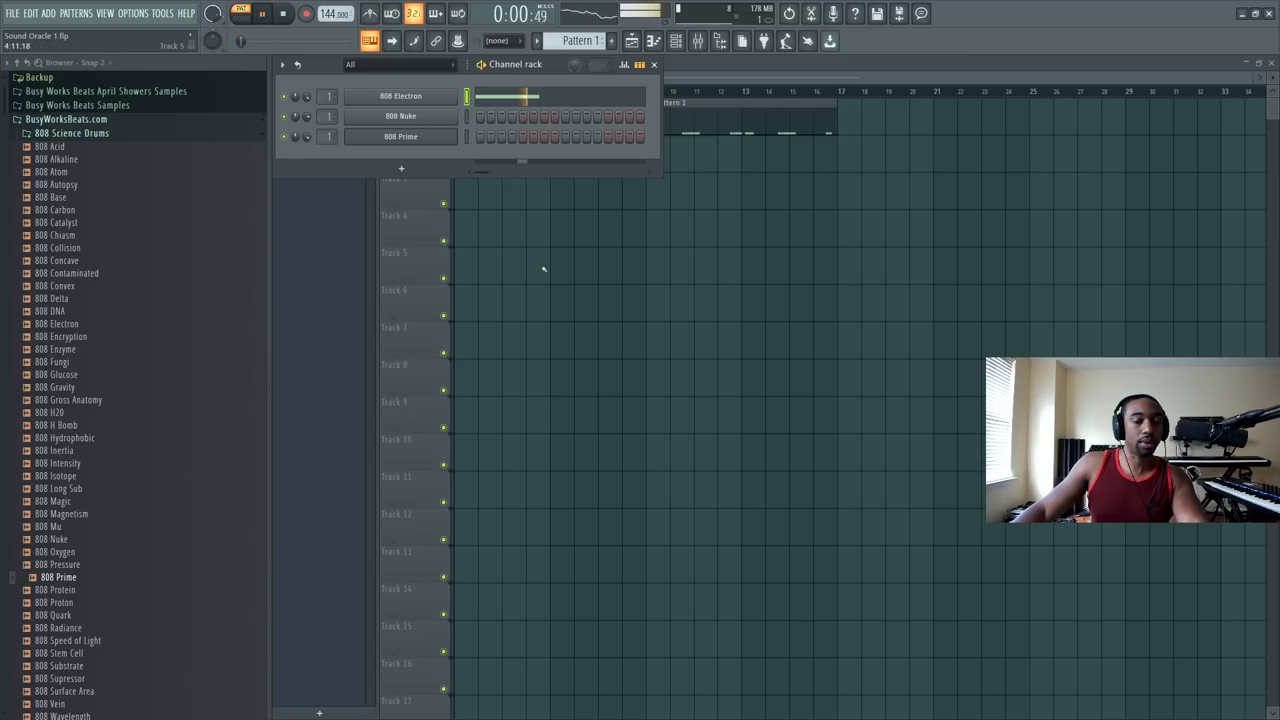
{"action": "key", "text": "F6"}
{"action": "left_click", "coordinate": [697, 41]}
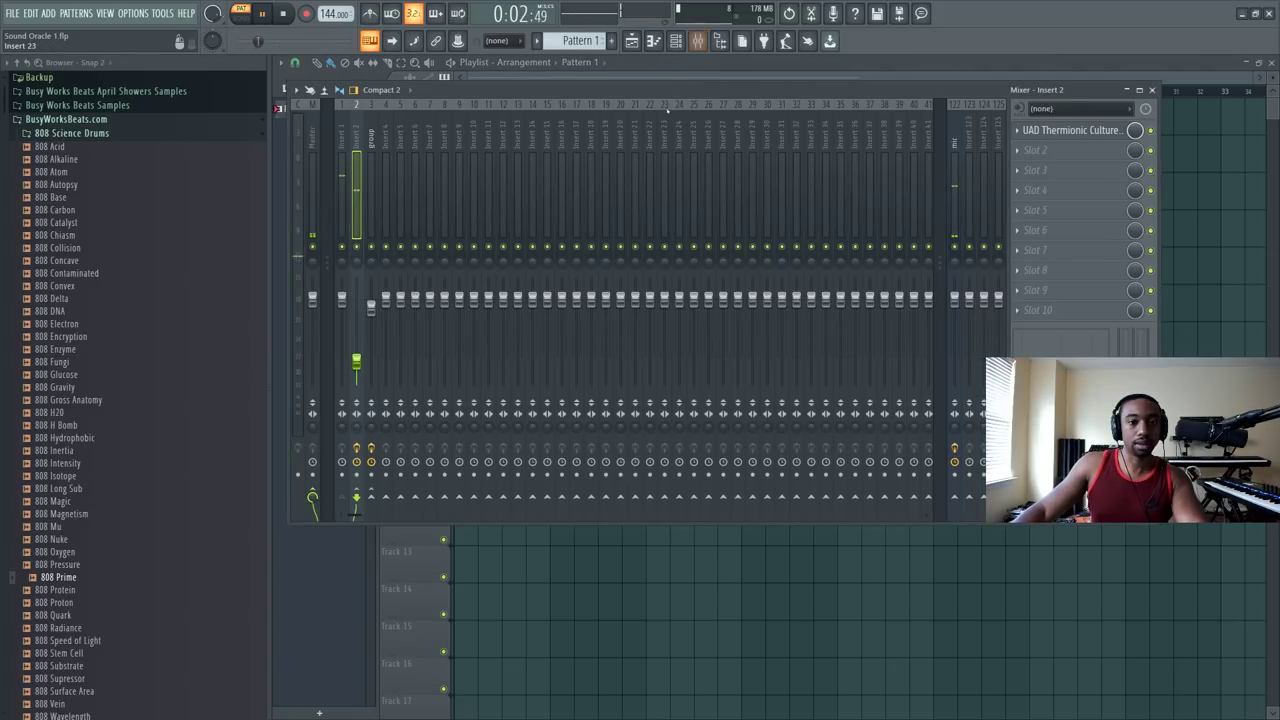
{"action": "left_click", "coordinate": [340, 176]}
{"action": "left_click", "coordinate": [370, 174]}
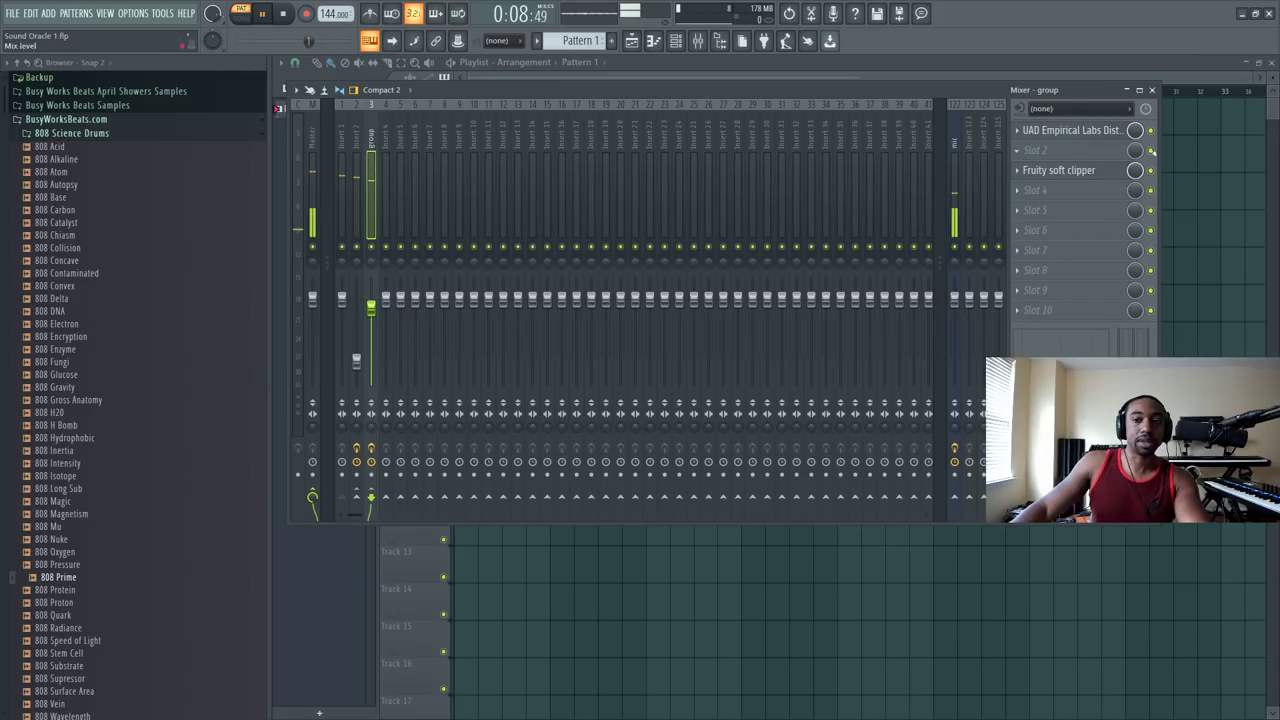
Step: Close the mixer and switch playback from pattern to song mode
{"action": "key", "text": "F9"}
{"action": "key", "text": "space"}
{"action": "left_click", "coordinate": [241, 14]}
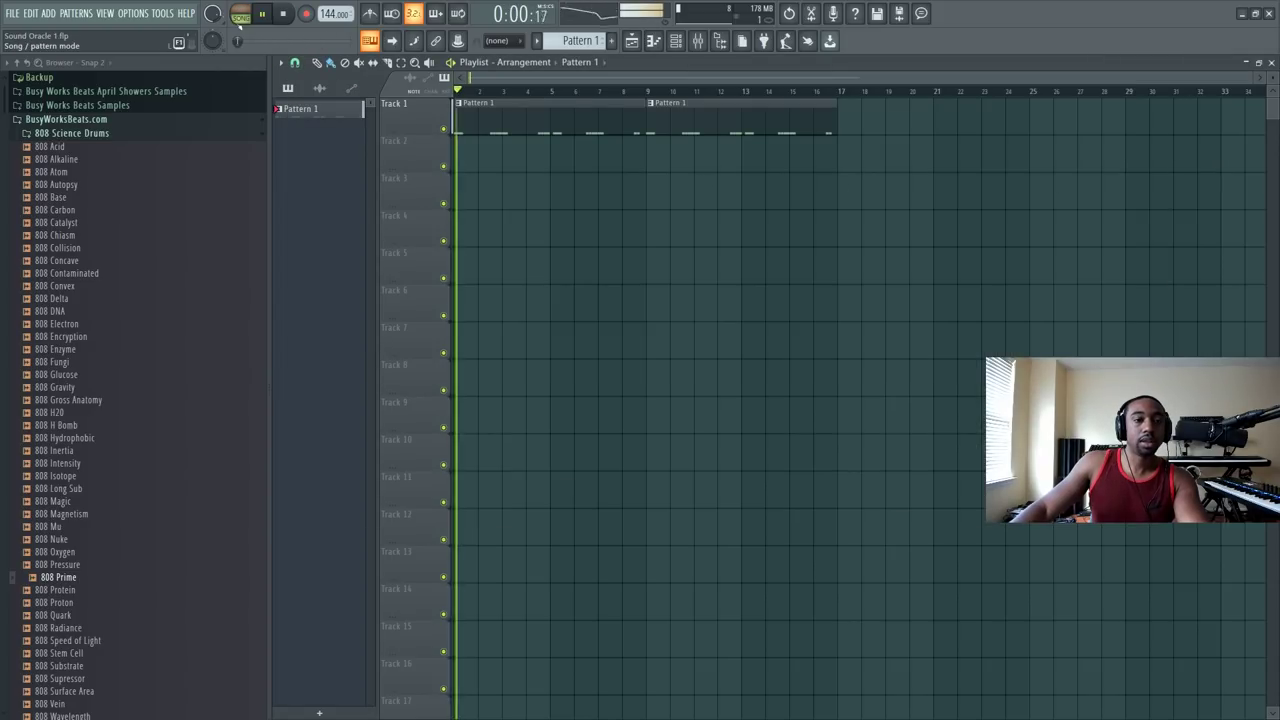
Step: Load 808 Clap from the Ultimate Producer Bundle's Claps folder into a new channel and assign it to mixer track 2
{"action": "left_click", "coordinate": [675, 40]}
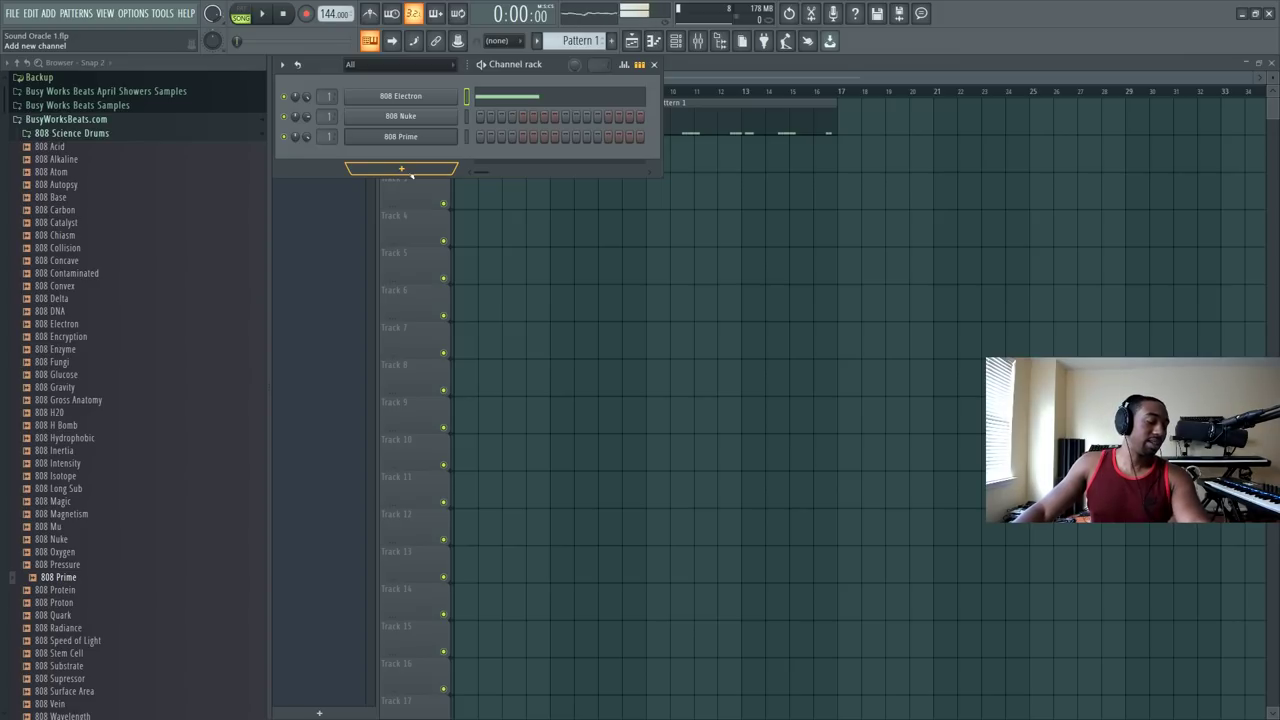
{"action": "left_click", "coordinate": [87, 135]}
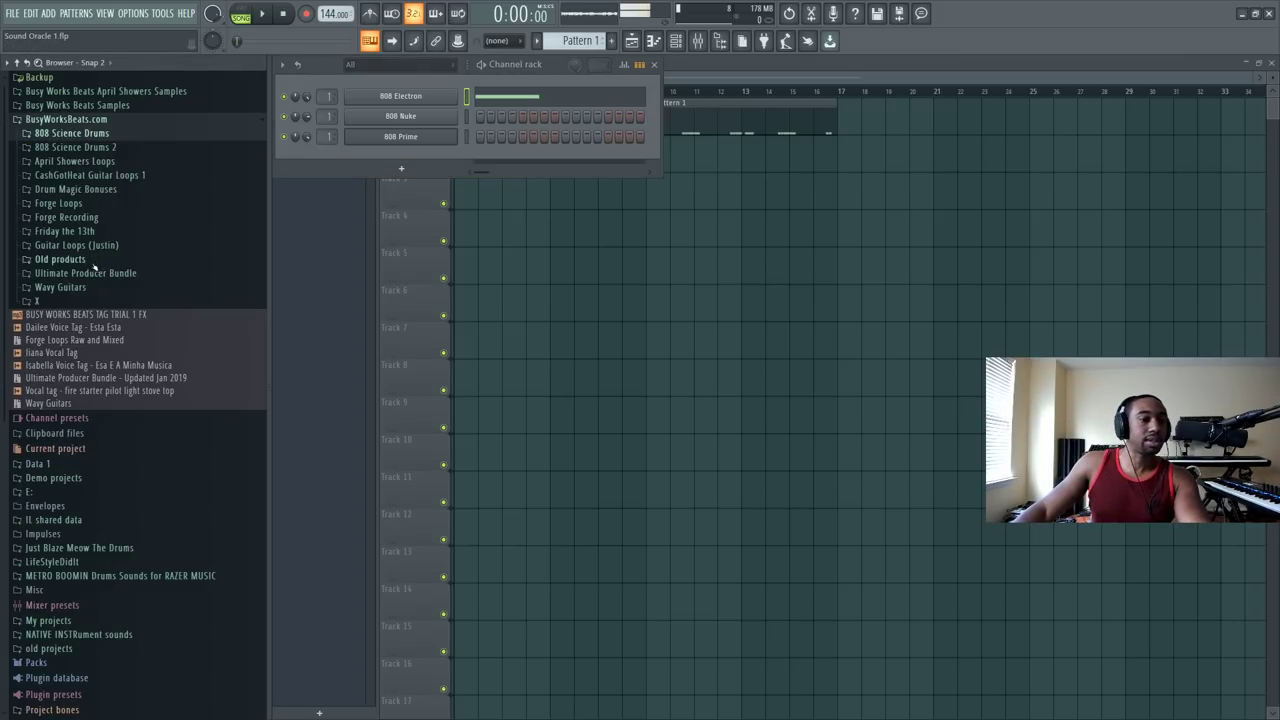
{"action": "left_click", "coordinate": [92, 274]}
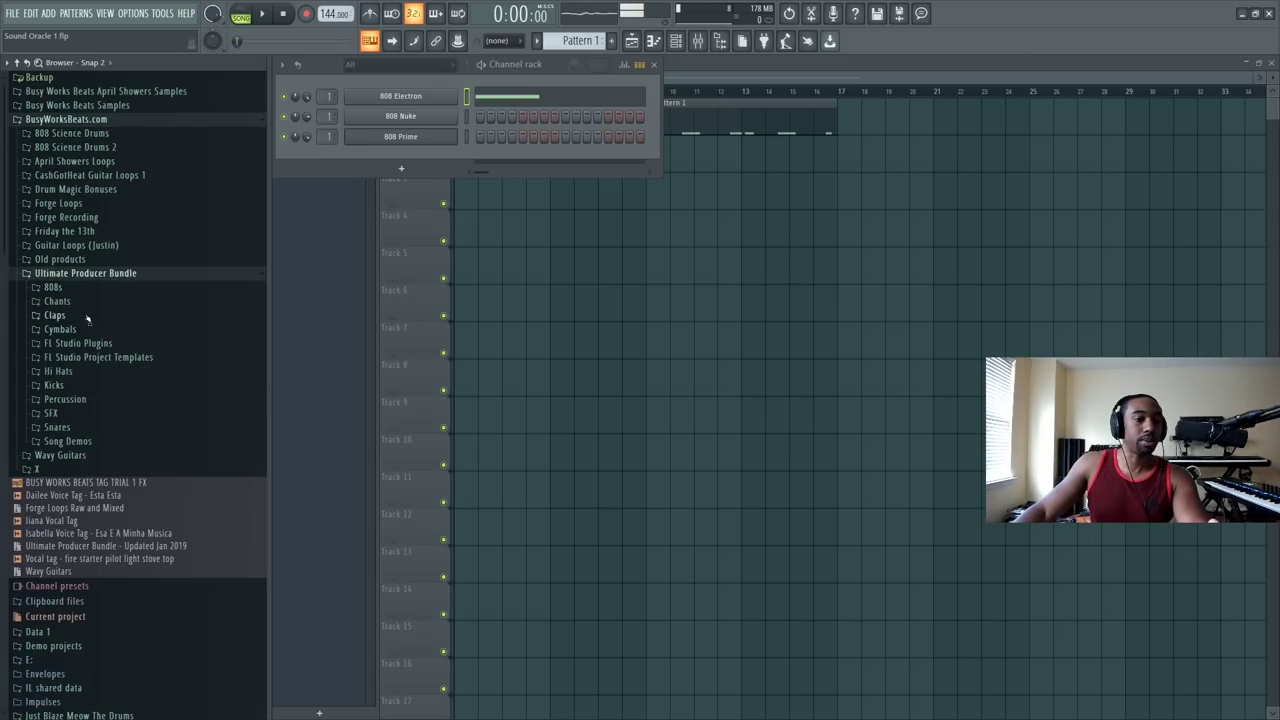
{"action": "left_click", "coordinate": [55, 315]}
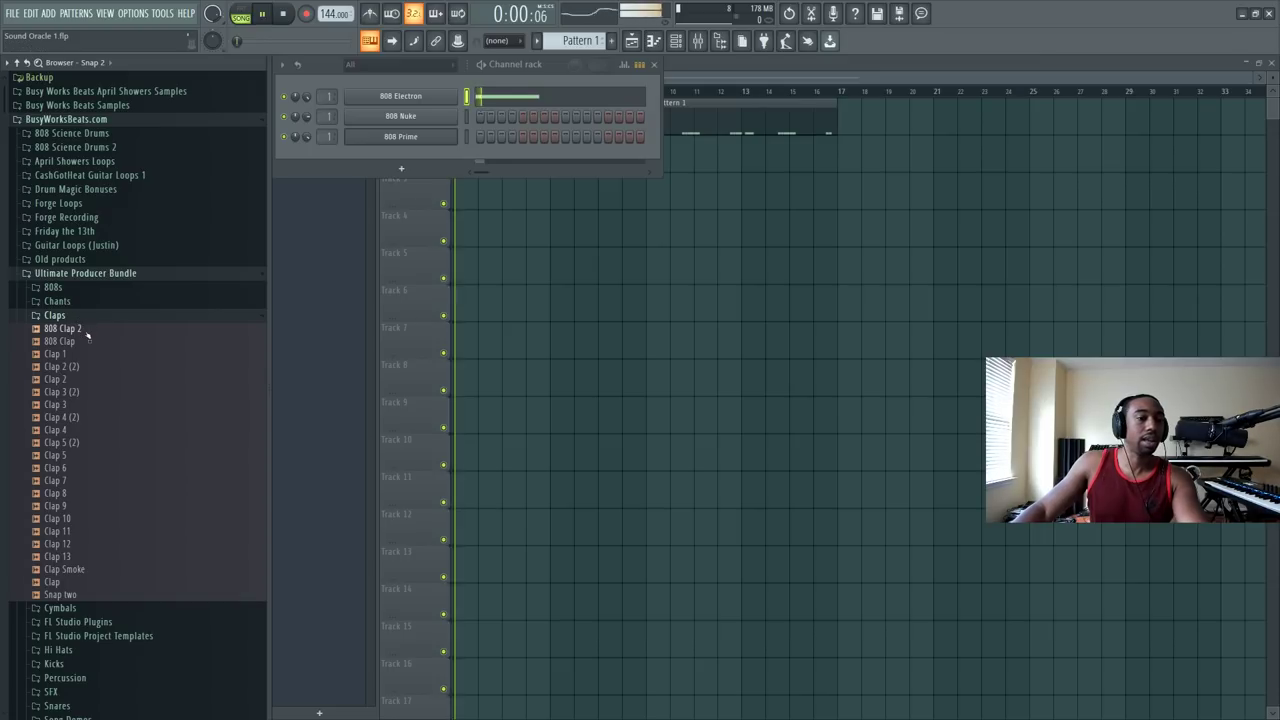
{"action": "left_click", "coordinate": [60, 341]}
{"action": "right_click", "coordinate": [89, 338]}
{"action": "left_click", "coordinate": [135, 363]}
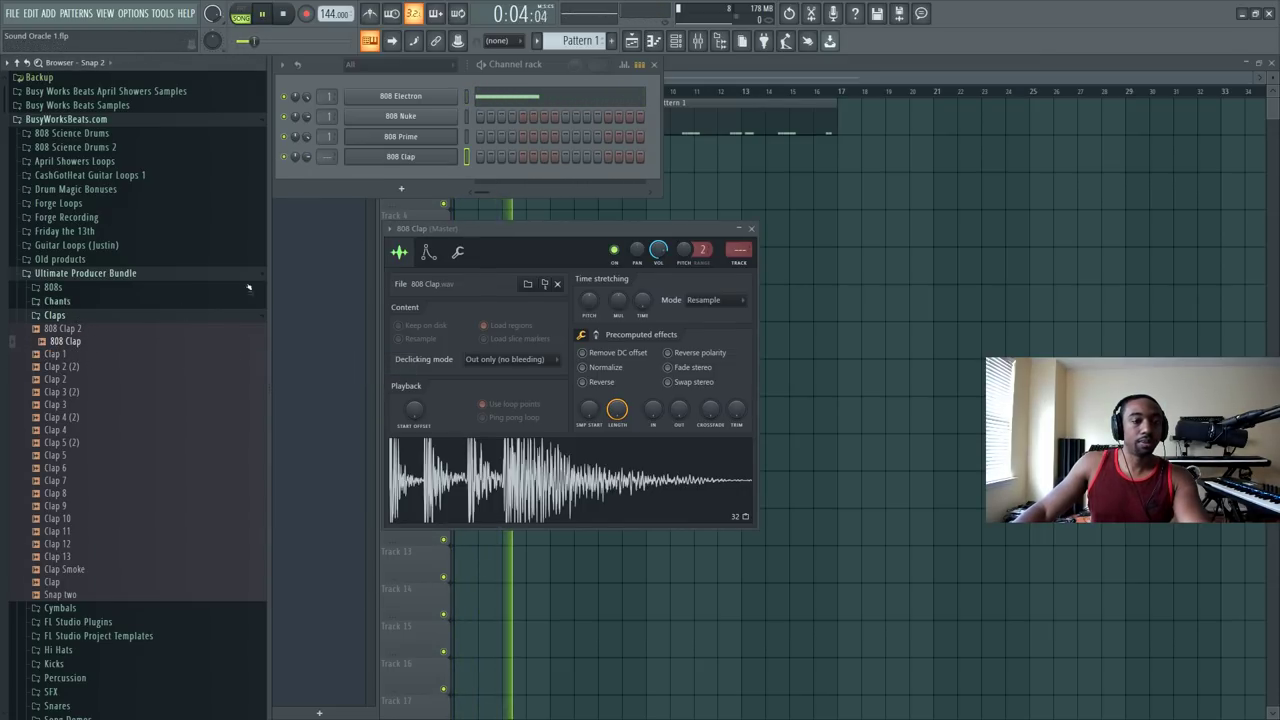
{"action": "key", "text": "ctrl+l"}
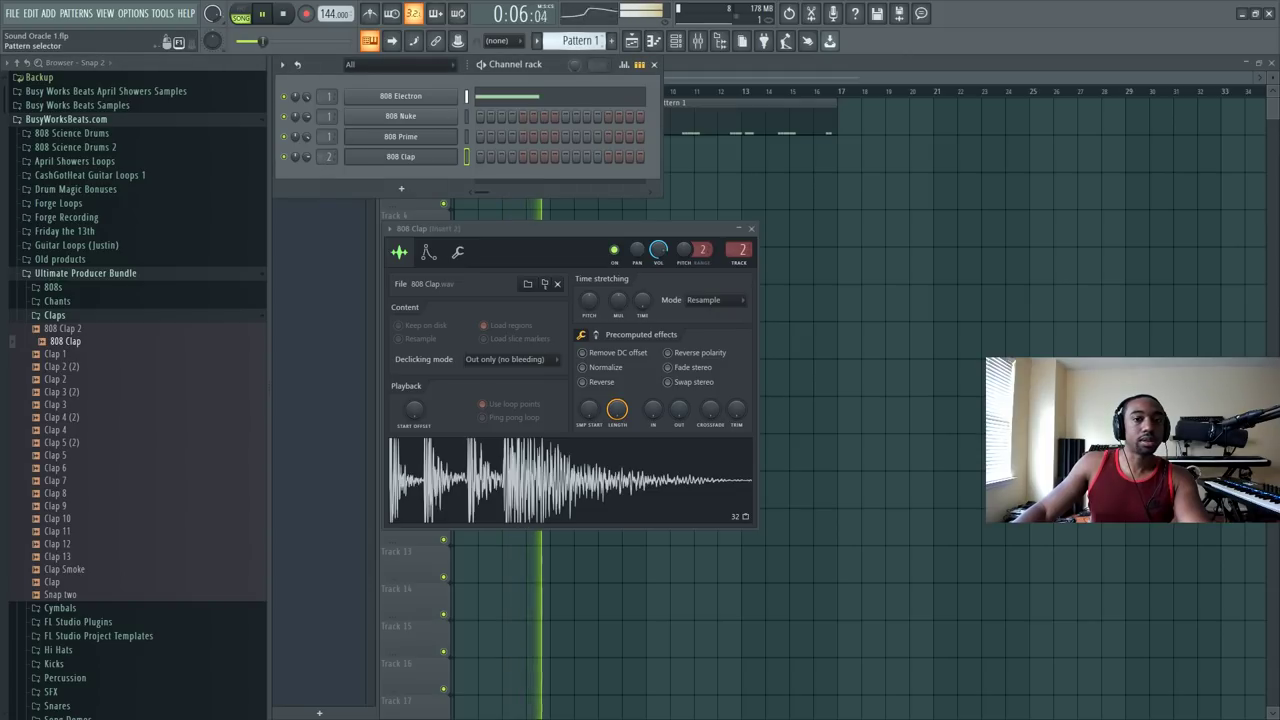
Step: Create Pattern 2 with claps on steps 9 and 25, fill Track 2 with it through bar 16 and play the song
{"action": "key", "text": "F4"}
{"action": "key", "text": "space"}
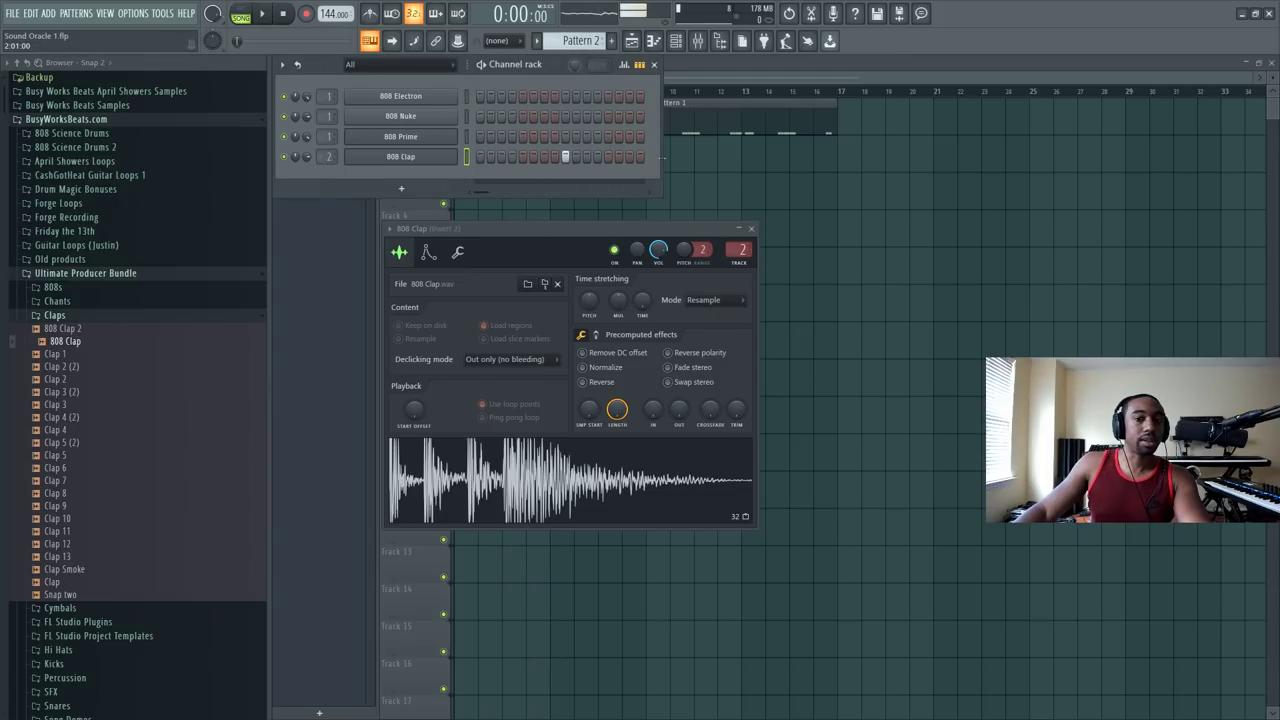
{"action": "key", "text": "F5"}
{"action": "mouse_move", "coordinate": [464, 167]}
{"action": "left_mouse_down"}
{"action": "mouse_move", "coordinate": [768, 168]}
{"action": "mouse_move", "coordinate": [794, 224]}
{"action": "left_mouse_up"}
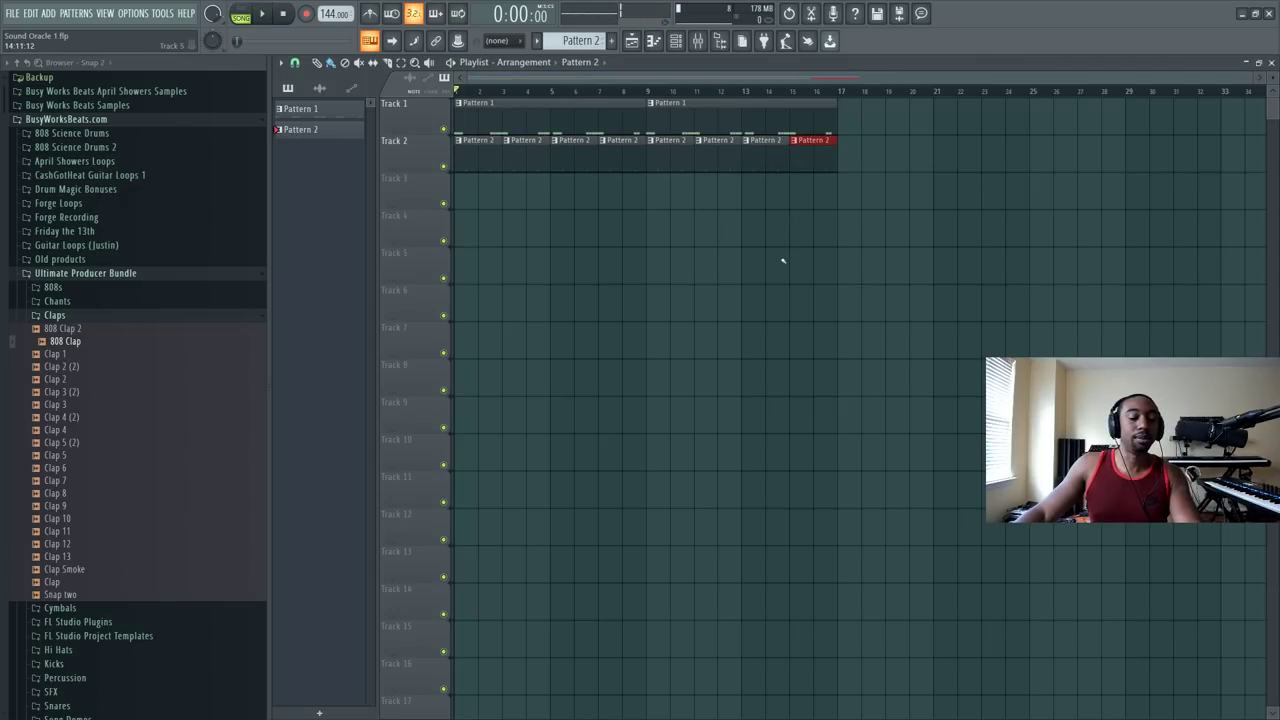
{"action": "key", "text": "space"}
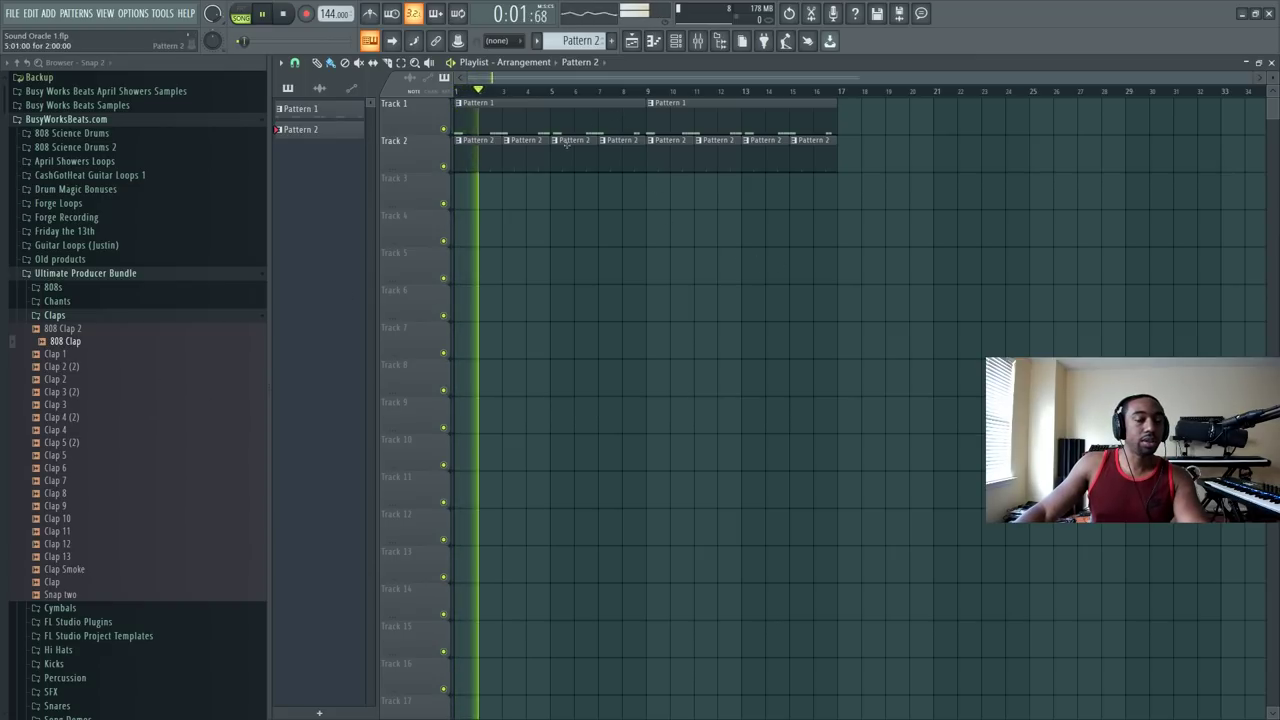
Step: Play the song with the 808 Clap on mixer track 3 and look through its envelope, miscellaneous and sample settings
{"action": "key", "text": "F6"}
{"action": "key", "text": "space"}
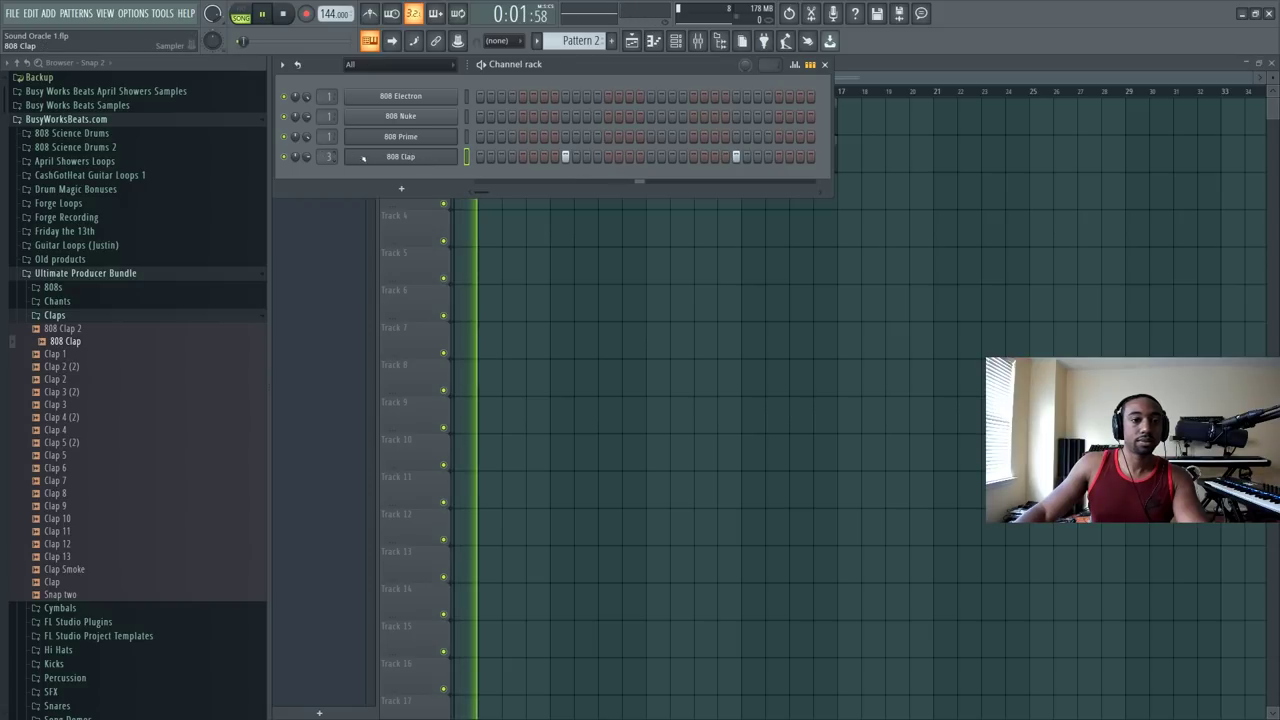
{"action": "left_click", "coordinate": [400, 157]}
{"action": "key", "text": "space"}
{"action": "left_click", "coordinate": [428, 253]}
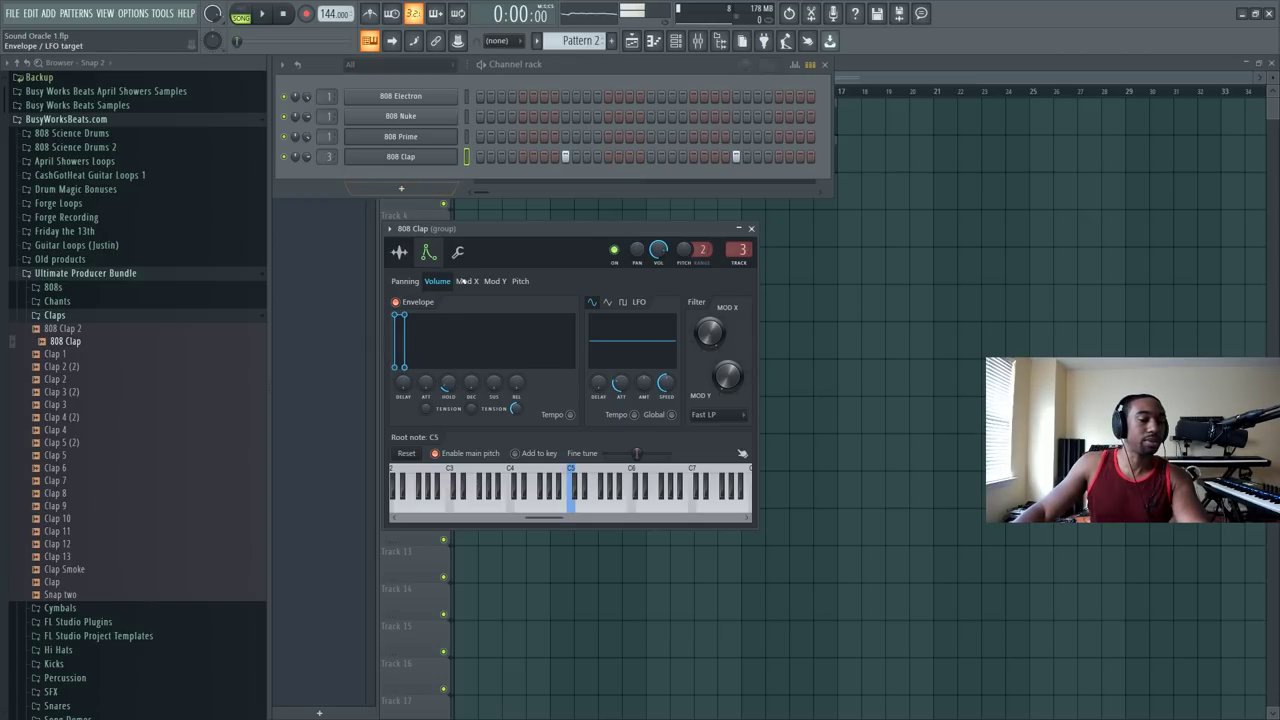
{"action": "left_click", "coordinate": [458, 252]}
{"action": "key", "text": "space"}
{"action": "left_click", "coordinate": [399, 252]}
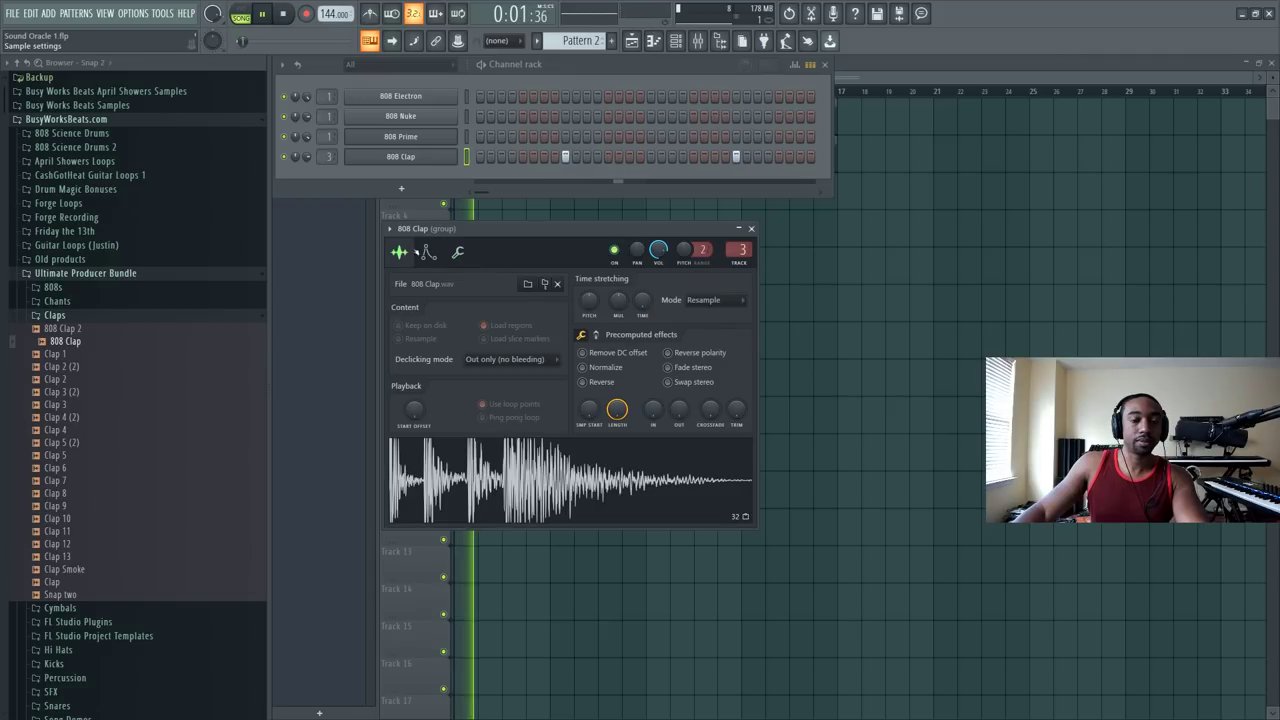
{"action": "left_click", "coordinate": [751, 228]}
Step: Route the 808 Clap to mixer track 4 and play the arrangement from the playlist
{"action": "key", "text": "F9"}
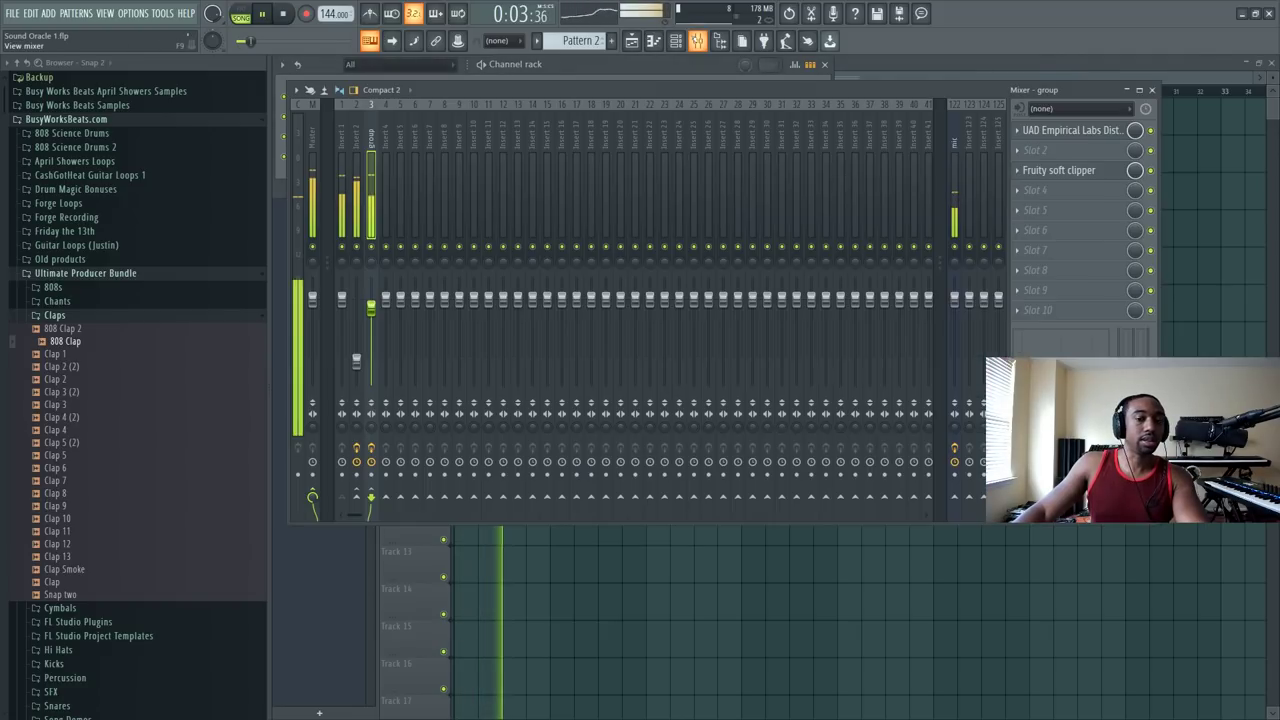
{"action": "left_click", "coordinate": [560, 70]}
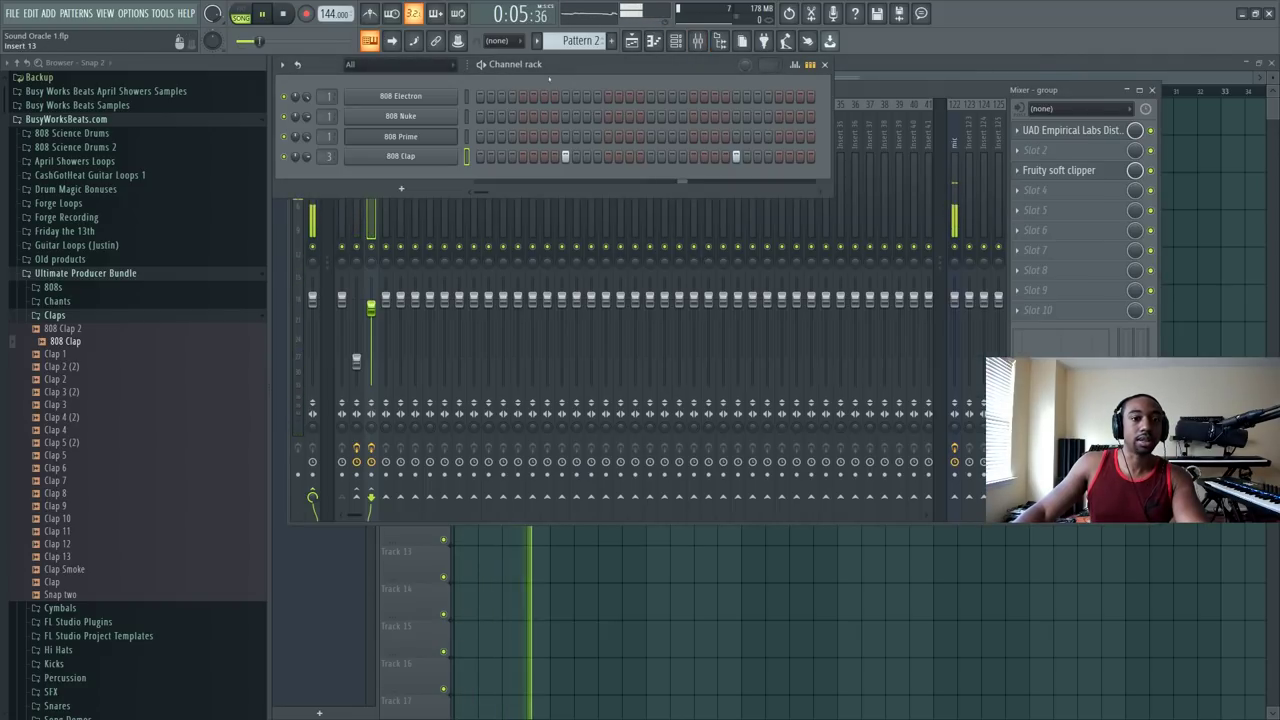
{"action": "key", "text": "space"}
{"action": "scroll", "coordinate": [329, 156], "scroll_direction": "up", "scroll_amount": 1}
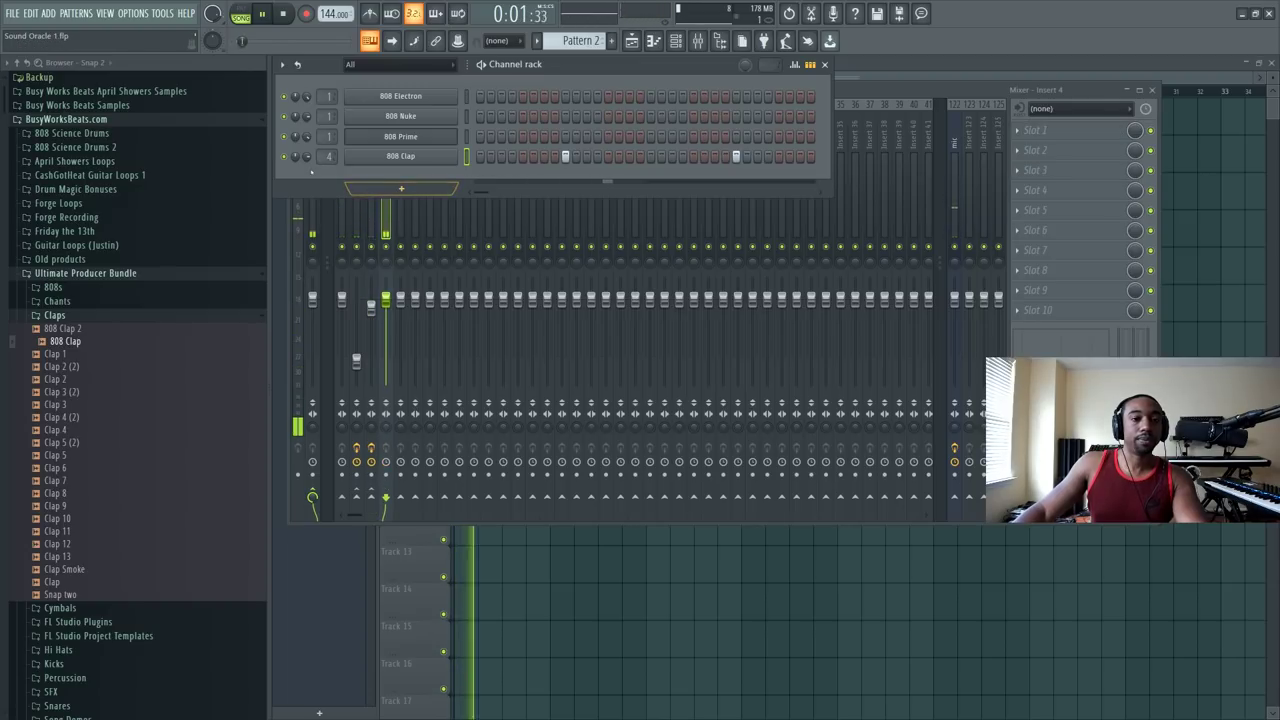
{"action": "key", "text": "F5"}
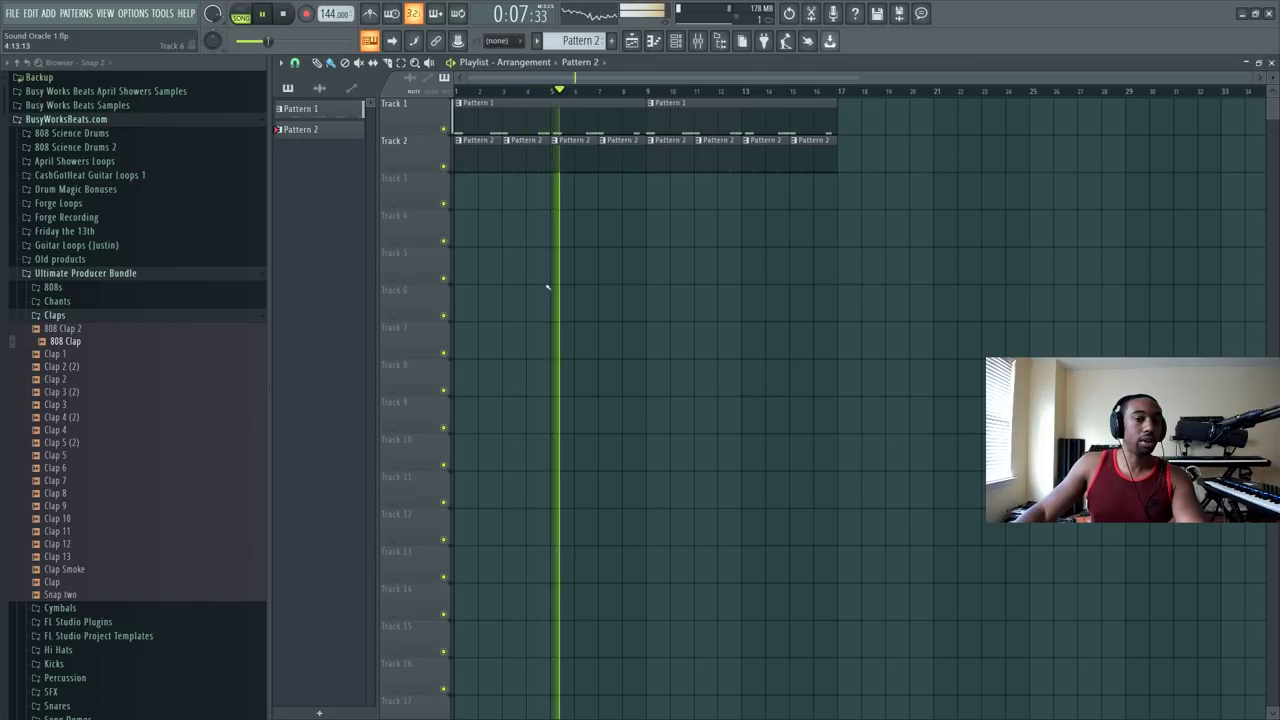
{"action": "key", "text": "space"}
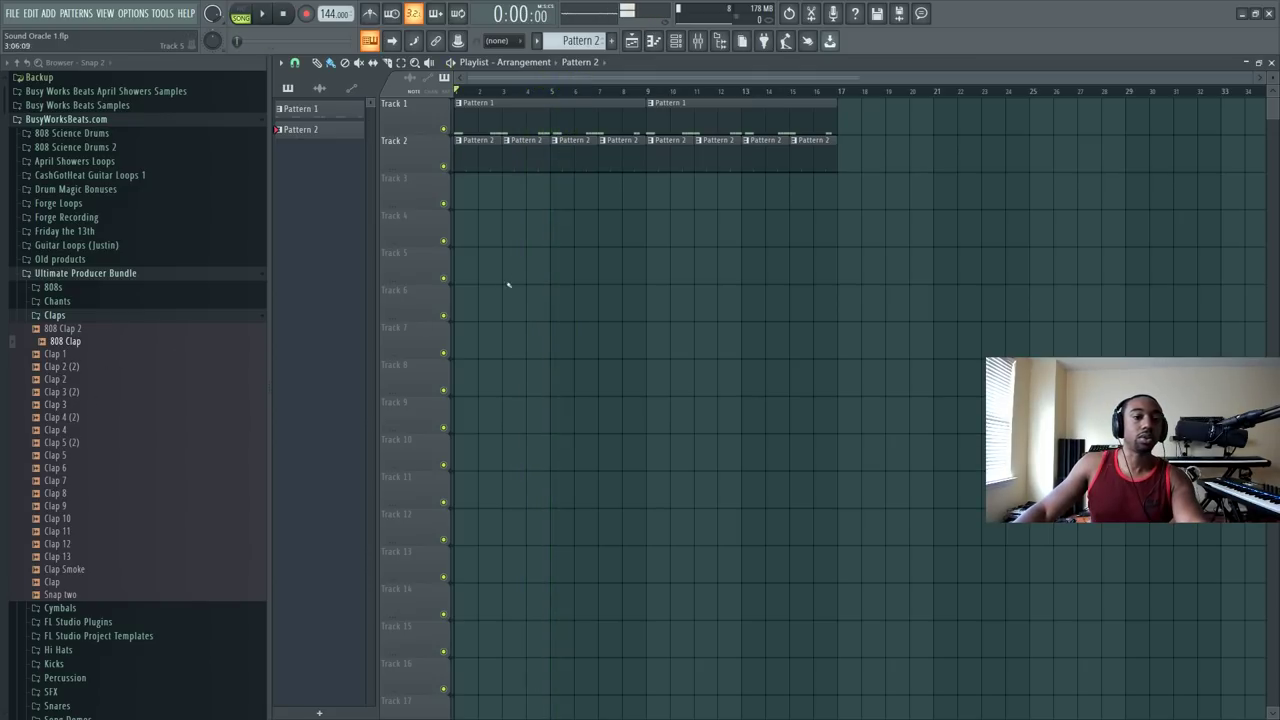
Step: Browse the SoundOracle library to the XO 2 (Audio Files) folder inside XO 2 (R&B Loops + Chords + Stems)
{"action": "scroll", "coordinate": [149, 403], "scroll_direction": "down", "scroll_amount": 15}
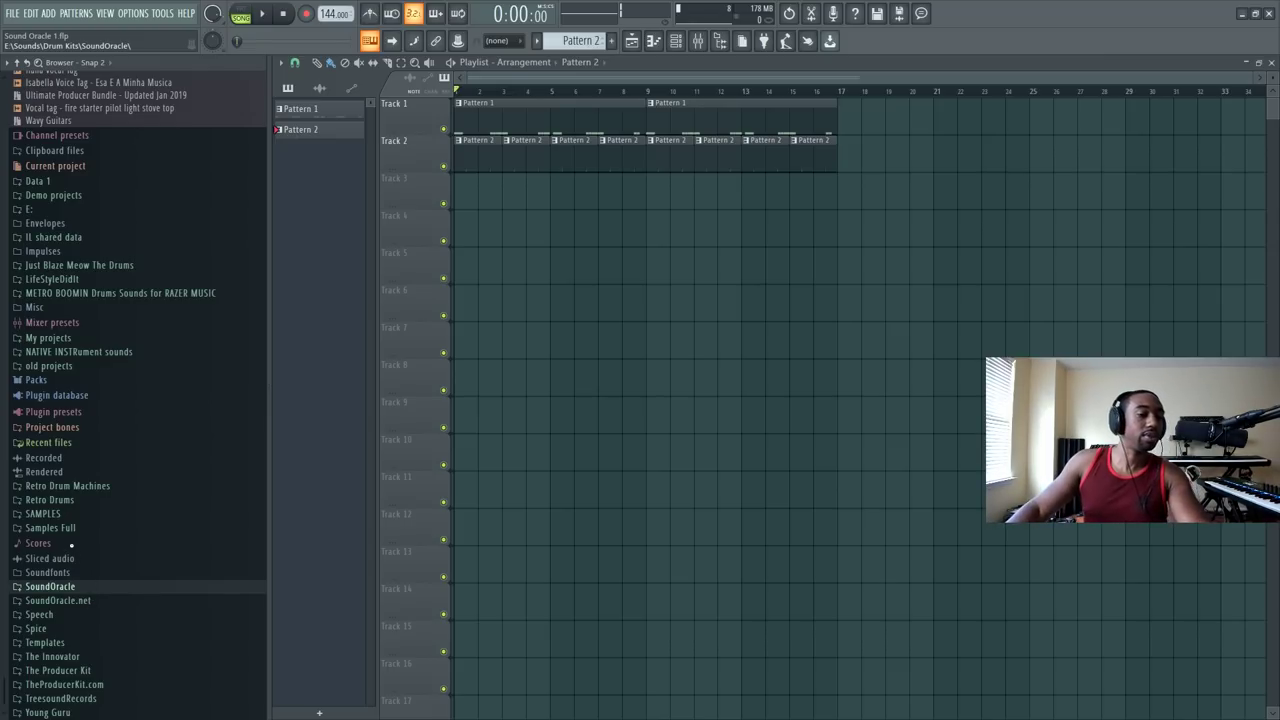
{"action": "scroll", "coordinate": [160, 560], "scroll_direction": "down", "scroll_amount": 5}
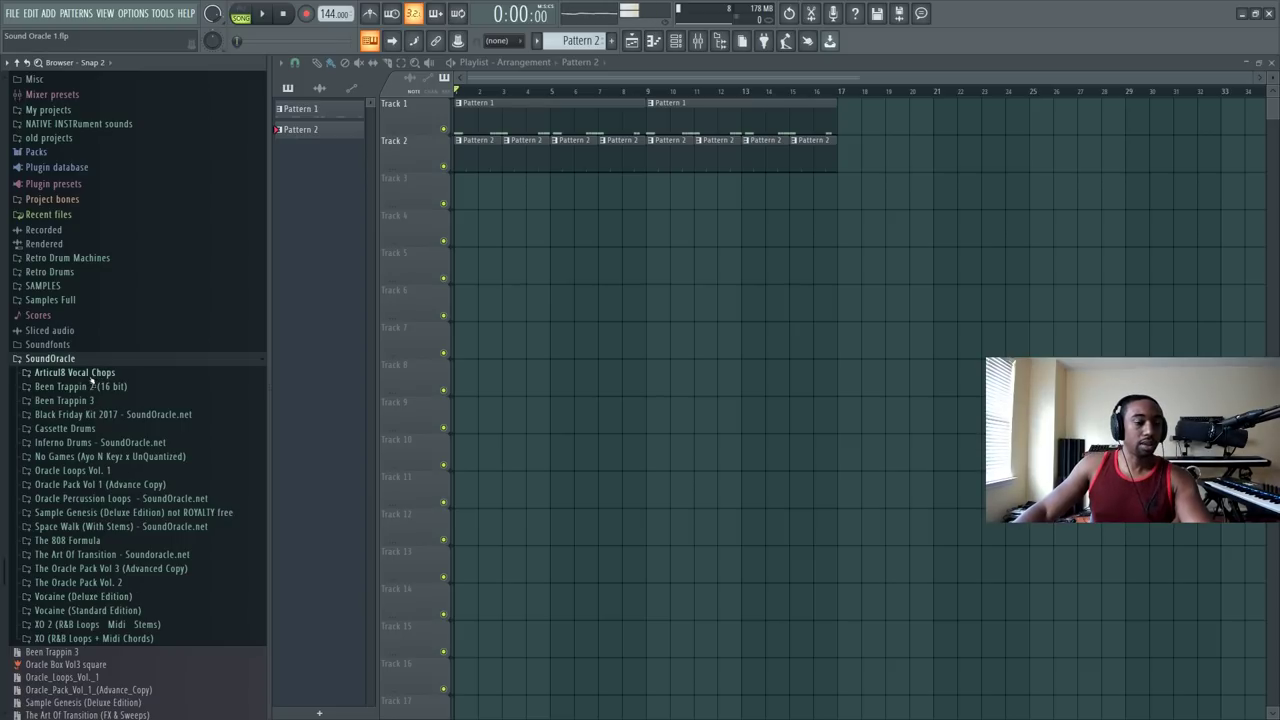
{"action": "left_click", "coordinate": [137, 626]}
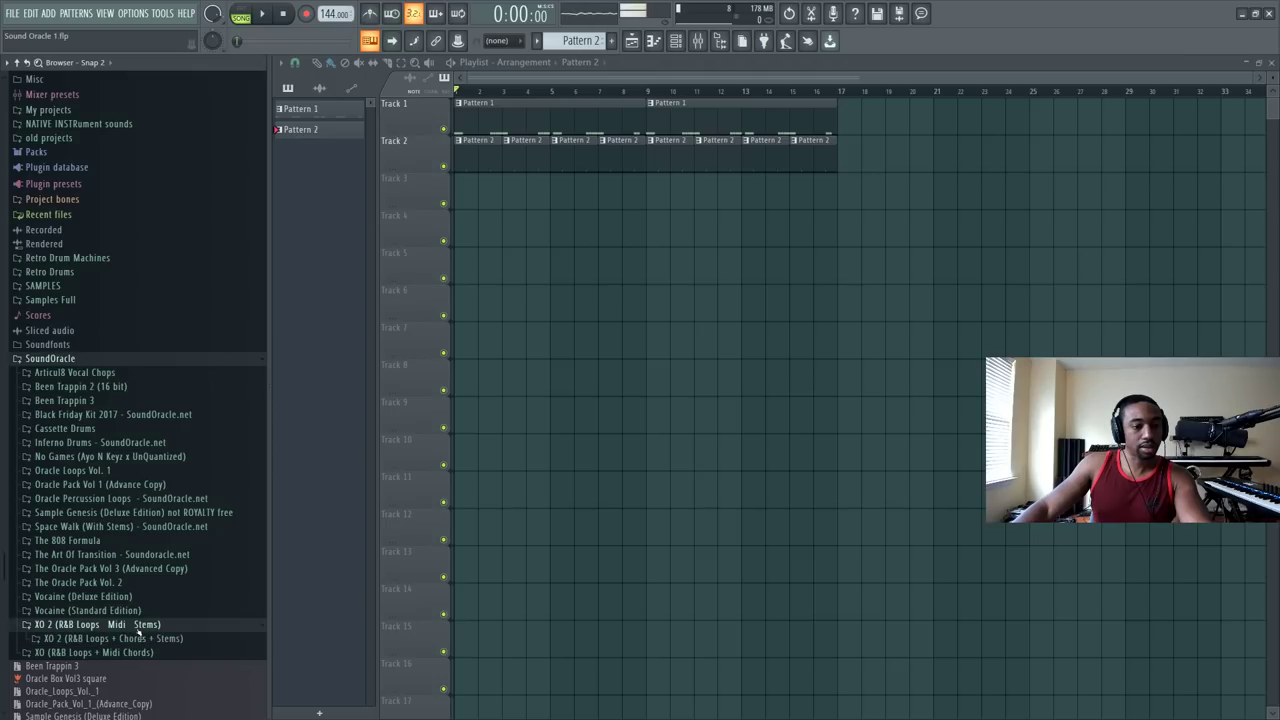
{"action": "left_click", "coordinate": [111, 563]}
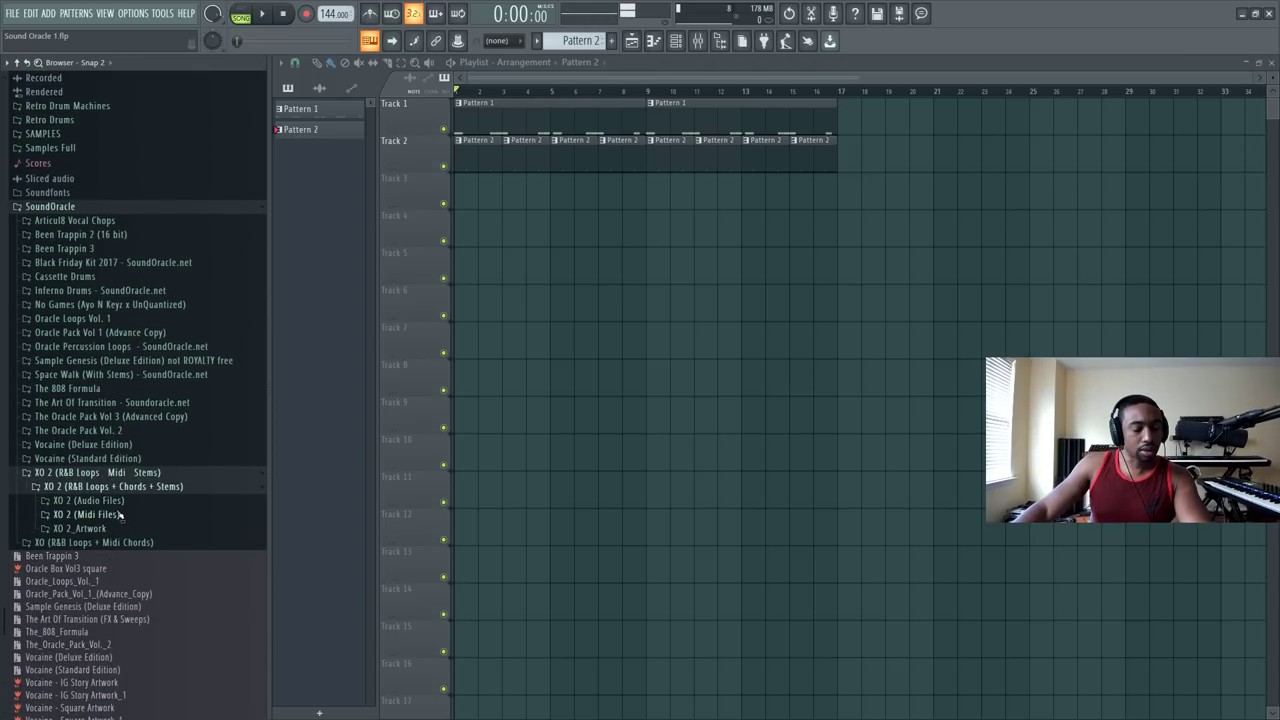
{"action": "left_click", "coordinate": [105, 500]}
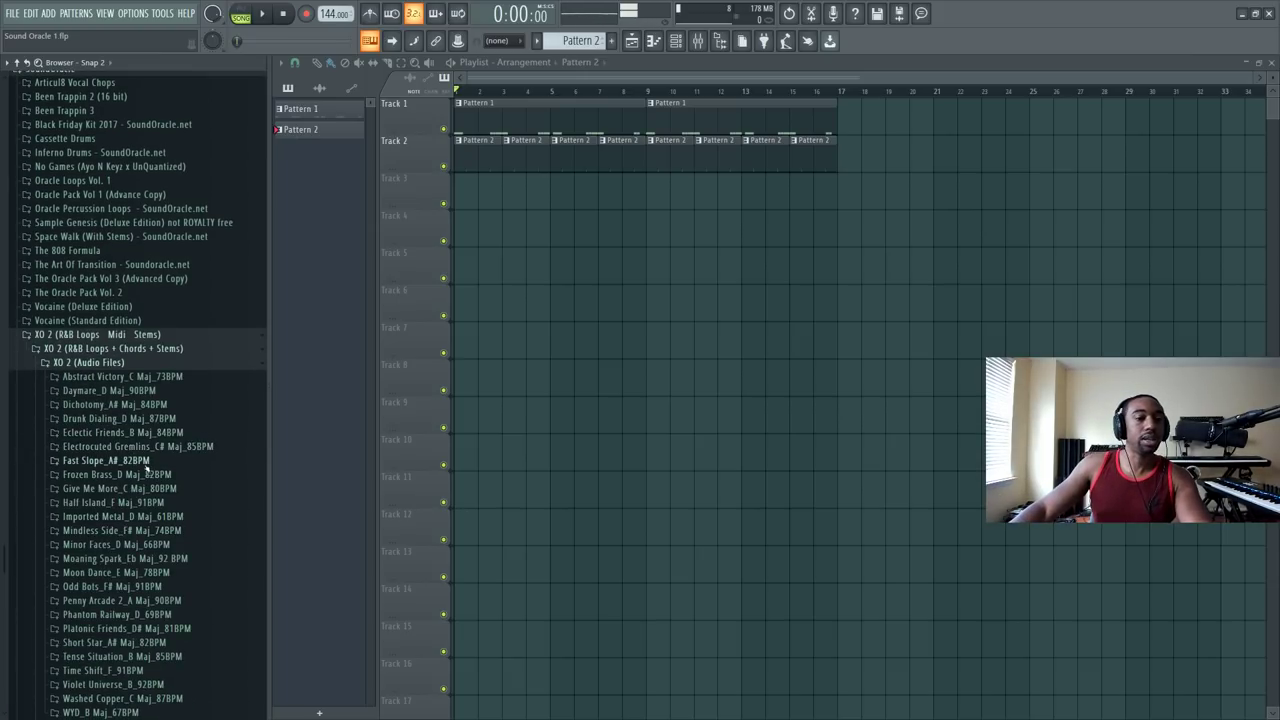
Step: Audition the Fast Slope_A# Maj_82BPM_All Layers loop against the beat and close its folder
{"action": "left_click", "coordinate": [147, 462]}
{"action": "key", "text": "space"}
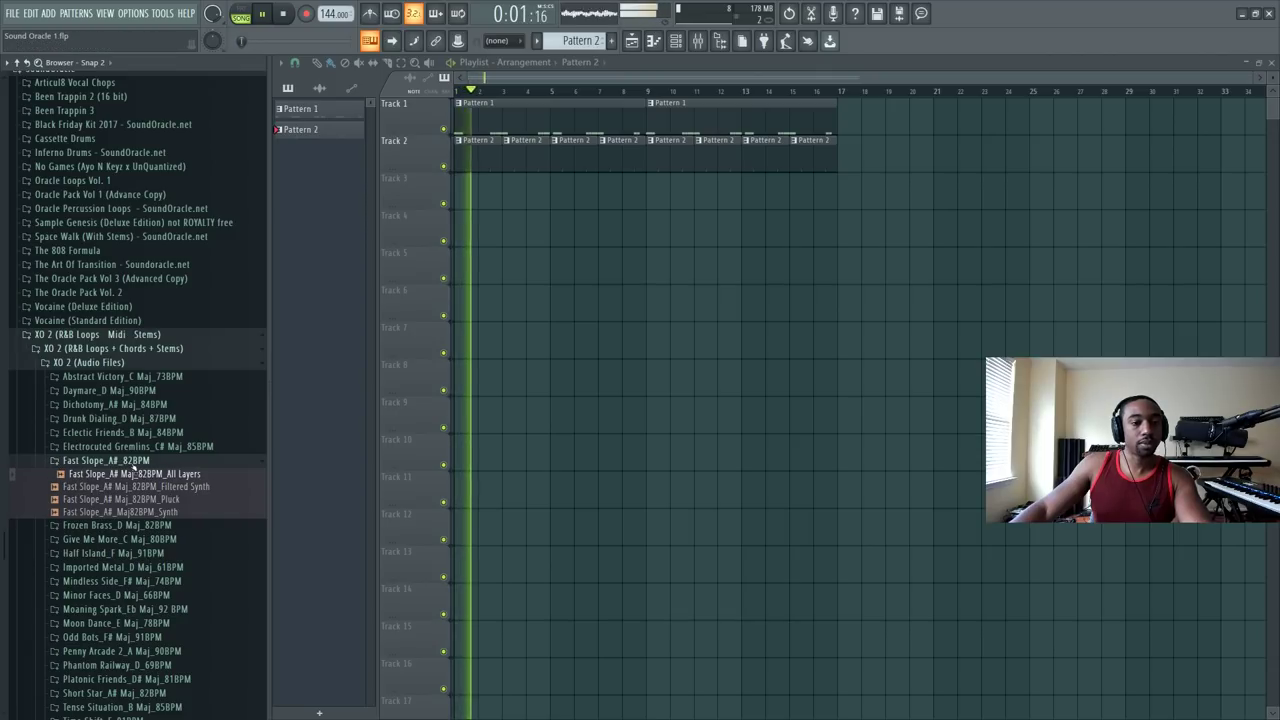
{"action": "left_click", "coordinate": [133, 461]}
Step: Audition Electrocuted Gremlins_C# Maj_85BPM_All Layers against the beat and place it on Track 3 at bar 1
{"action": "left_click", "coordinate": [135, 446]}
{"action": "key", "text": "space"}
{"action": "left_click", "coordinate": [122, 460]}
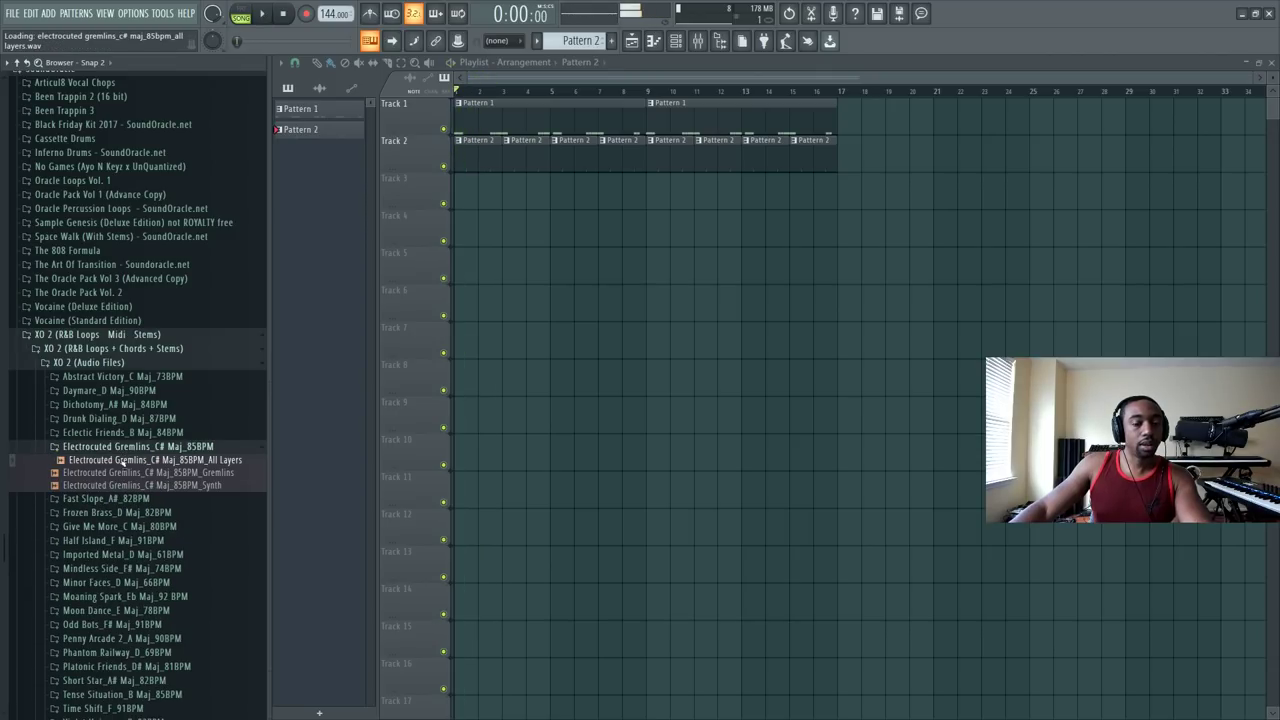
{"action": "key", "text": "space"}
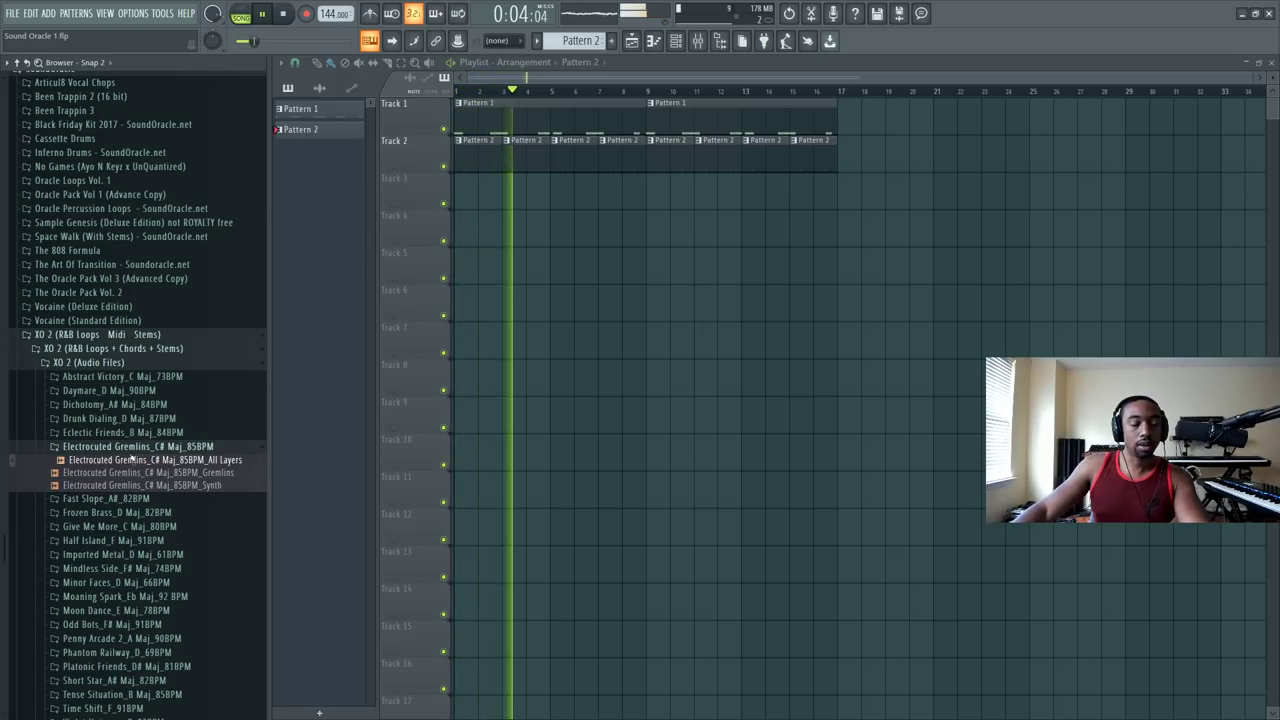
{"action": "key", "text": "space"}
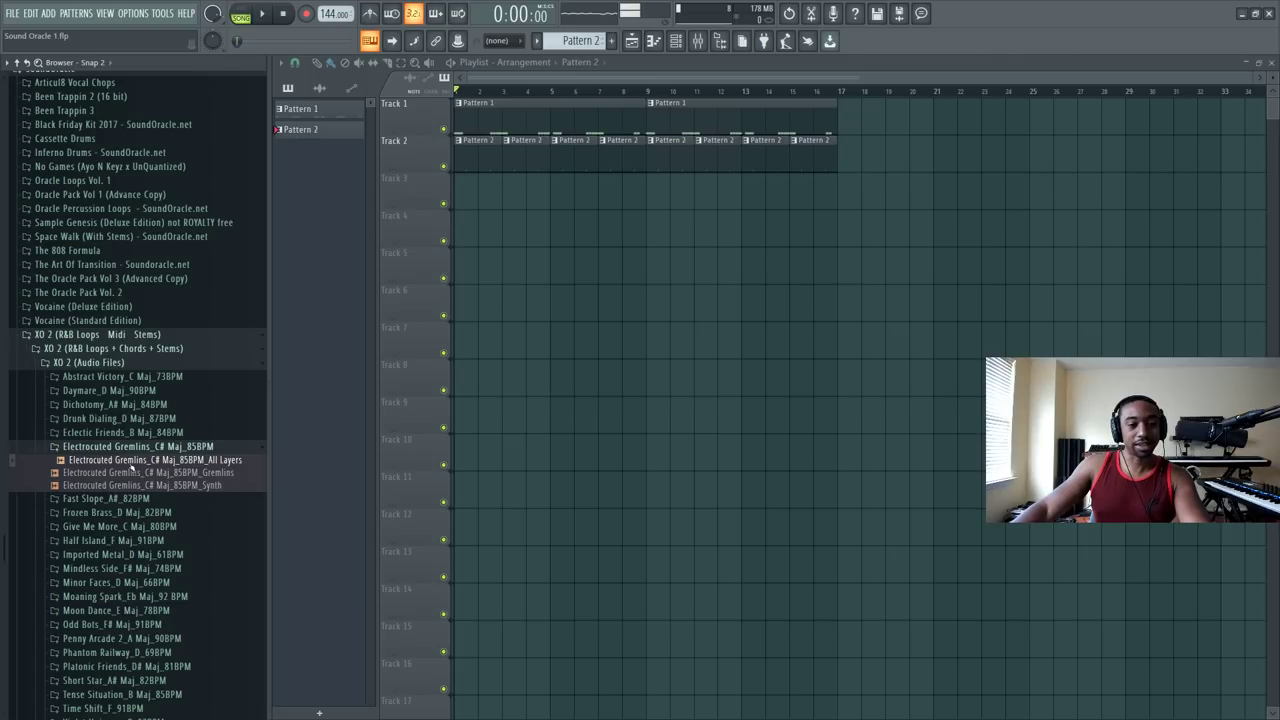
{"action": "left_click_drag", "start_coordinate": [130, 466], "coordinate": [460, 195]}
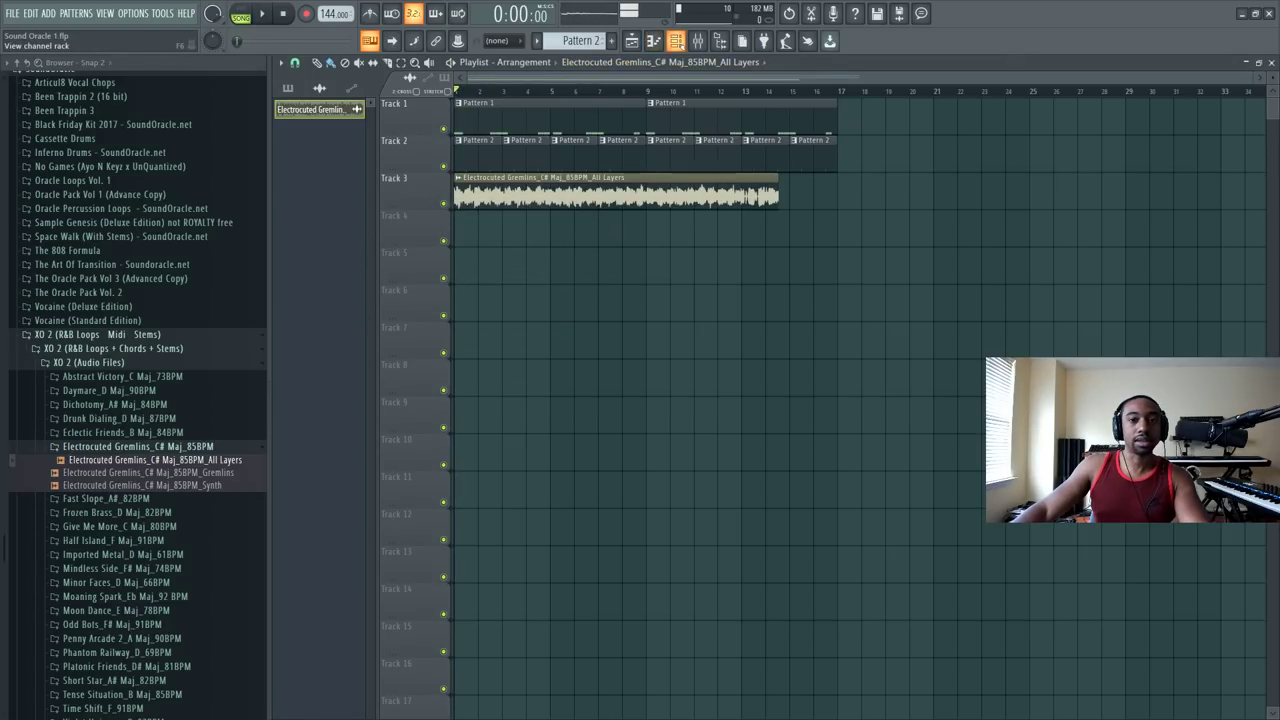
Step: Show all channels in the channel rack, with the Electrocuted Gremlins loop routed to mixer track 5
{"action": "left_click", "coordinate": [676, 40]}
{"action": "left_click", "coordinate": [400, 64]}
{"action": "left_click", "coordinate": [362, 84]}
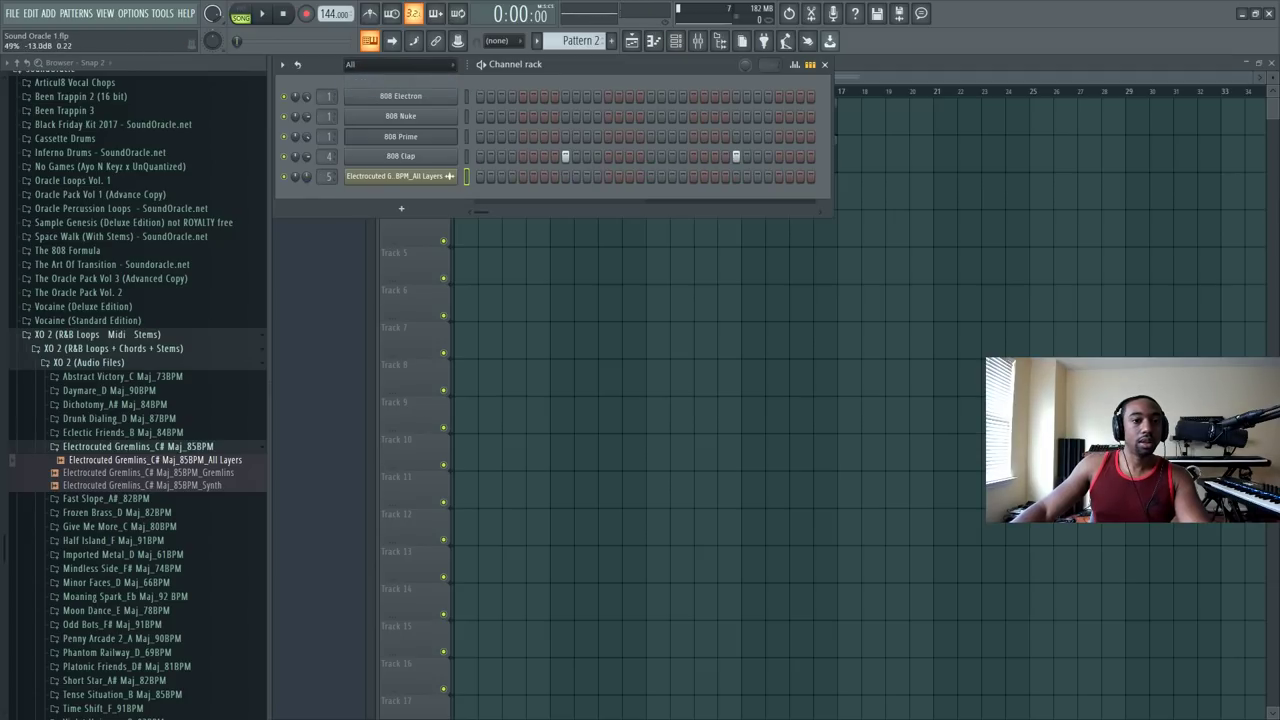
Step: Try the HalfTime effect on mixer Insert 5's first slot and audition the Electrocuted Gremlins loop through it
{"action": "left_click", "coordinate": [701, 44]}
{"action": "left_click", "coordinate": [1040, 131]}
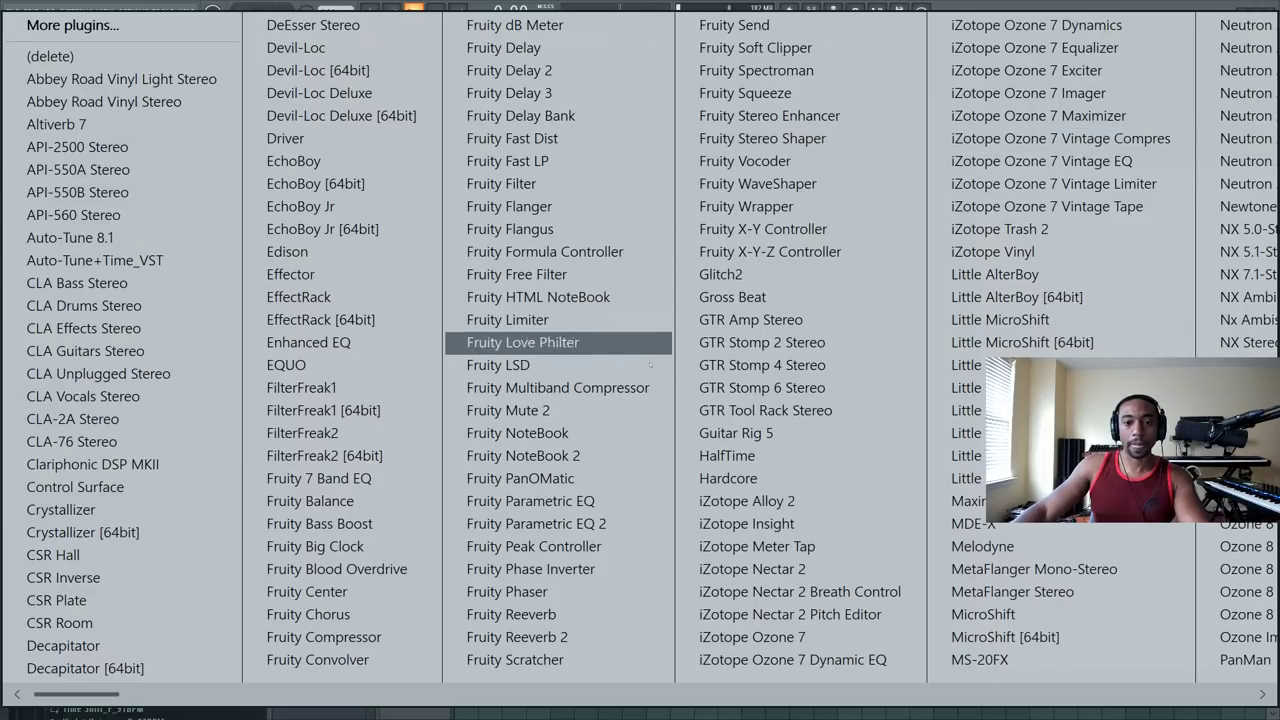
{"action": "left_click", "coordinate": [760, 456]}
{"action": "key", "text": "space"}
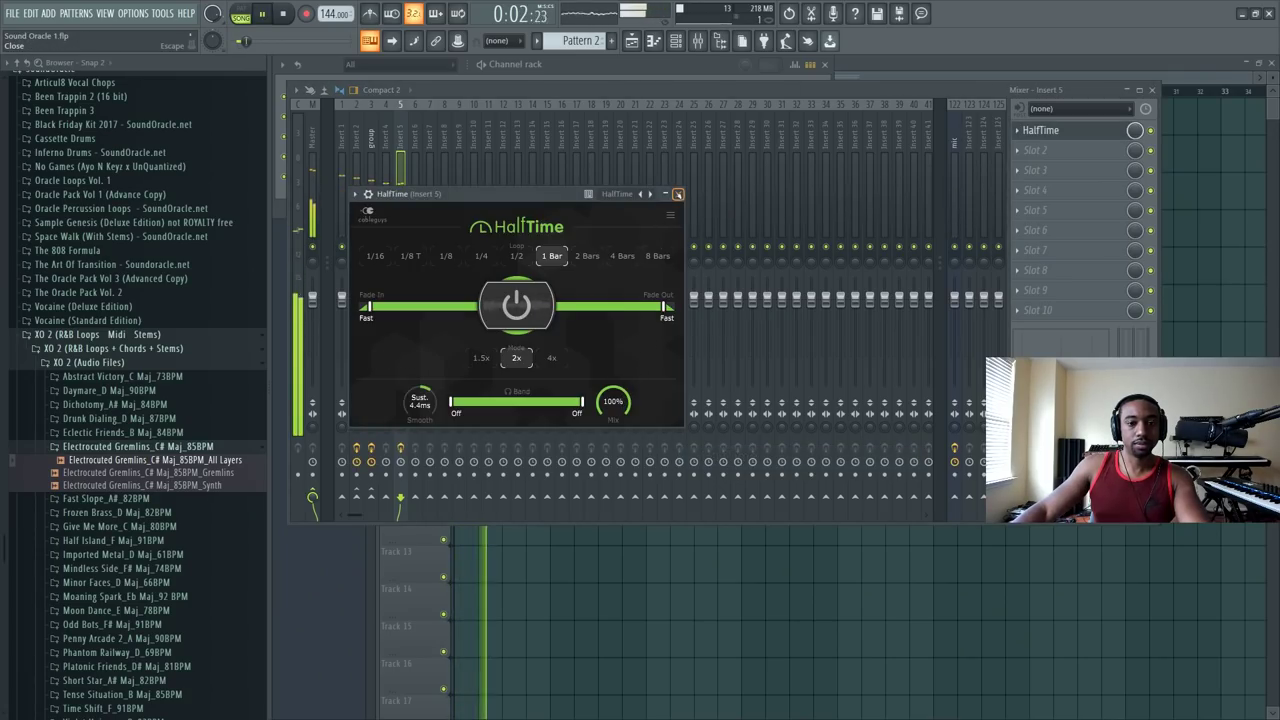
{"action": "left_click", "coordinate": [677, 194]}
{"action": "key", "text": "F9"}
{"action": "key", "text": "space"}
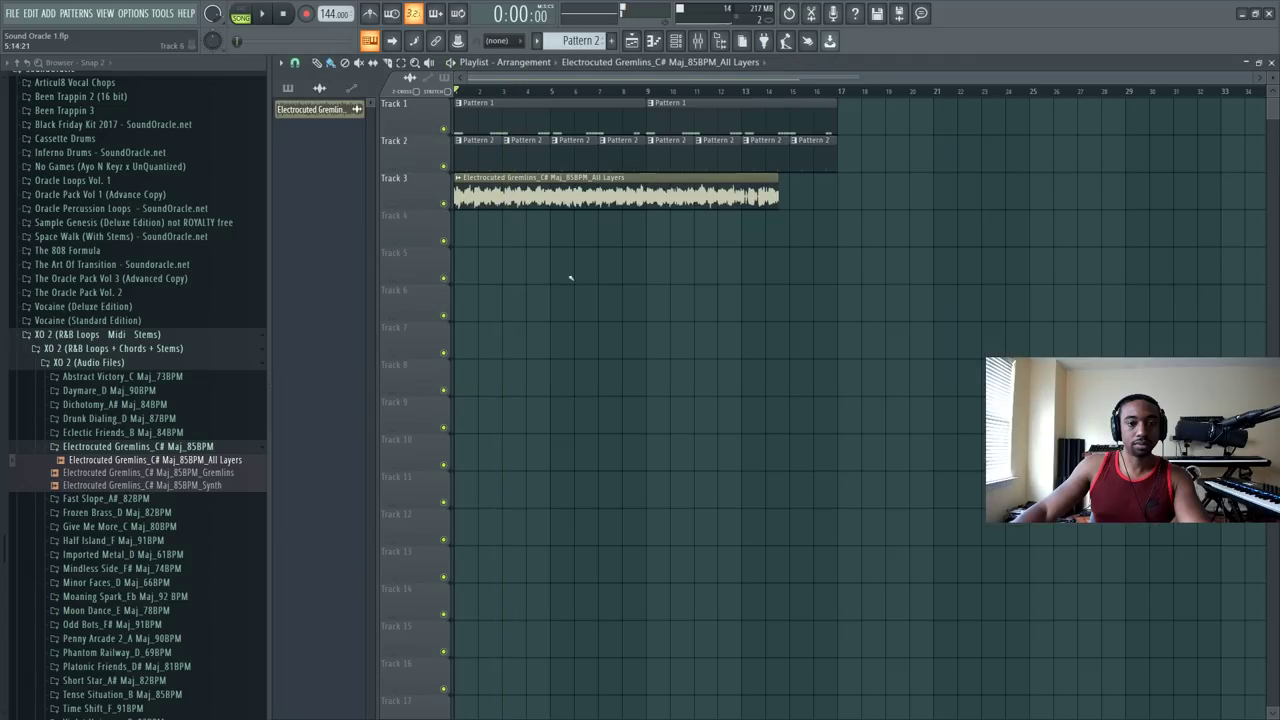
Step: Delete the Electrocuted Gremlins All Layers channel from the channel rack
{"action": "key", "text": "F6"}
{"action": "right_click", "coordinate": [445, 175]}
{"action": "left_click", "coordinate": [490, 435]}
{"action": "key", "text": "Return"}
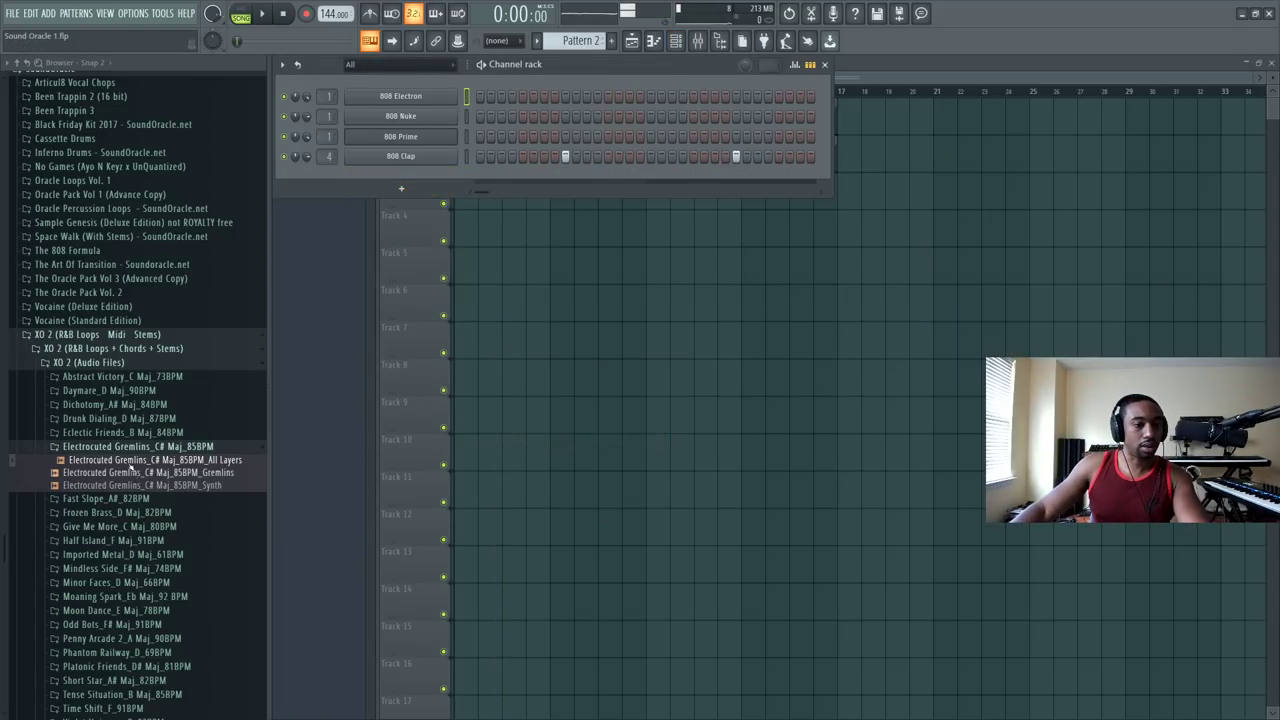
Step: Audition the All Layers loops of Eclectic Friends_B Maj_84BPM and Drunk Dialing_D Maj_87BPM against the beat
{"action": "left_click", "coordinate": [118, 433]}
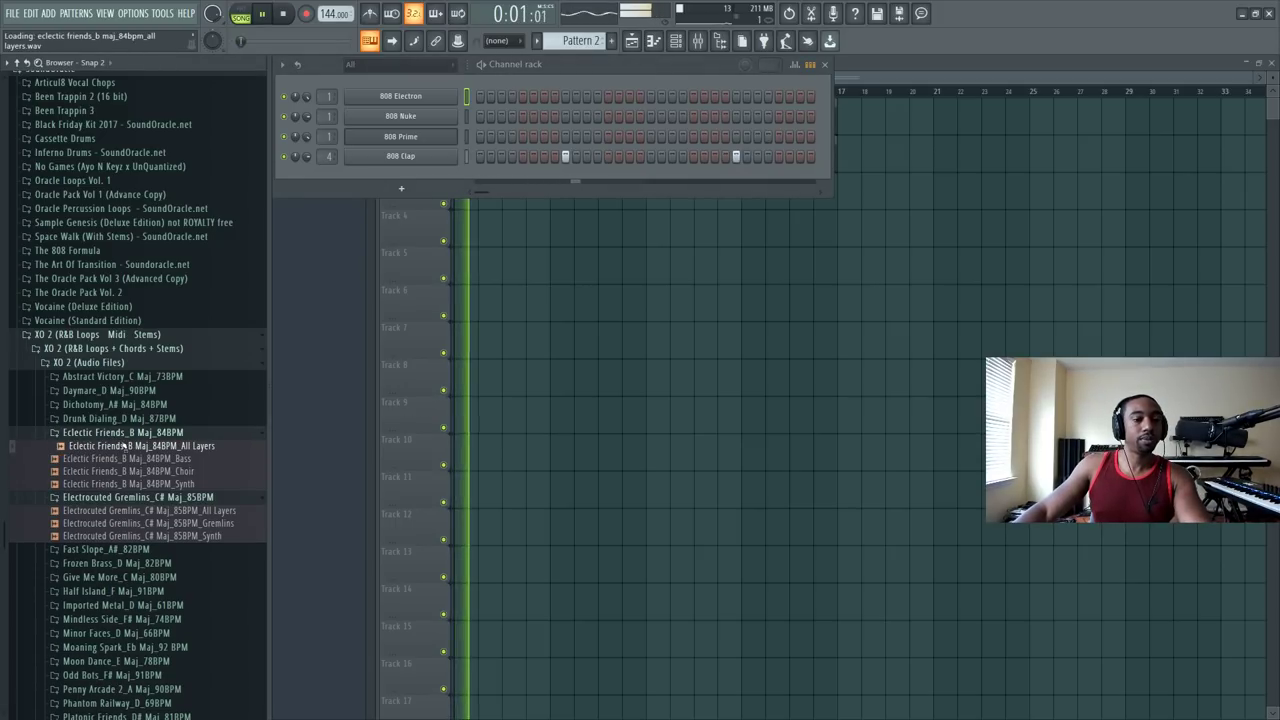
{"action": "left_click", "coordinate": [118, 434]}
{"action": "left_click", "coordinate": [118, 418]}
{"action": "left_click", "coordinate": [119, 432]}
{"action": "key", "text": "space"}
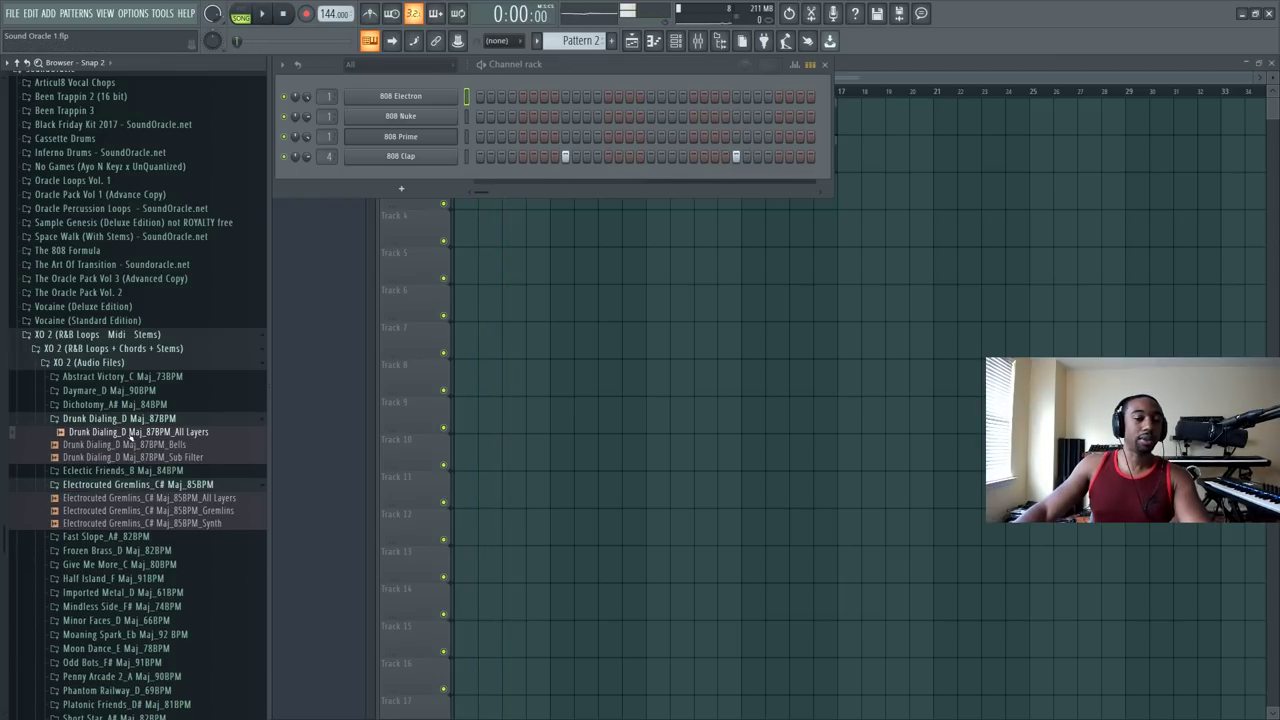
Step: Audition Drunk Dialing_D Maj_87BPM_Bells against the beat and place it on Track 4 at bar 1
{"action": "key", "text": "space"}
{"action": "left_click", "coordinate": [130, 444]}
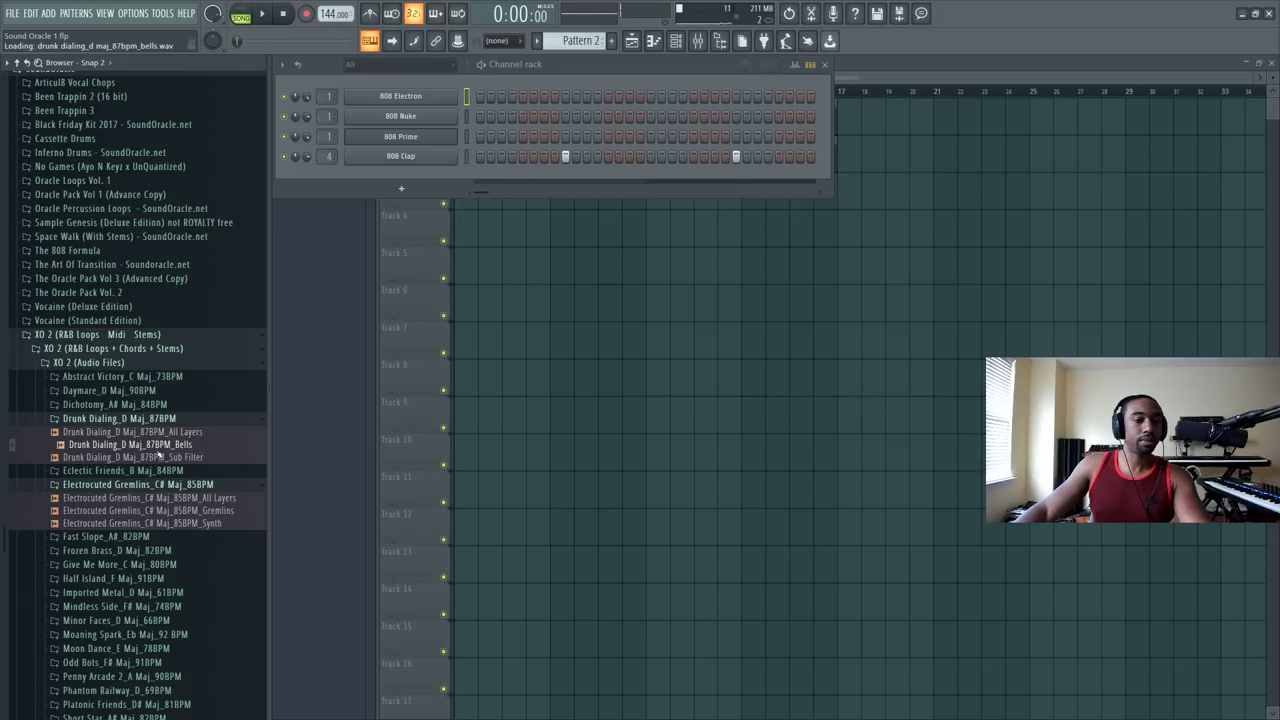
{"action": "key", "text": "space"}
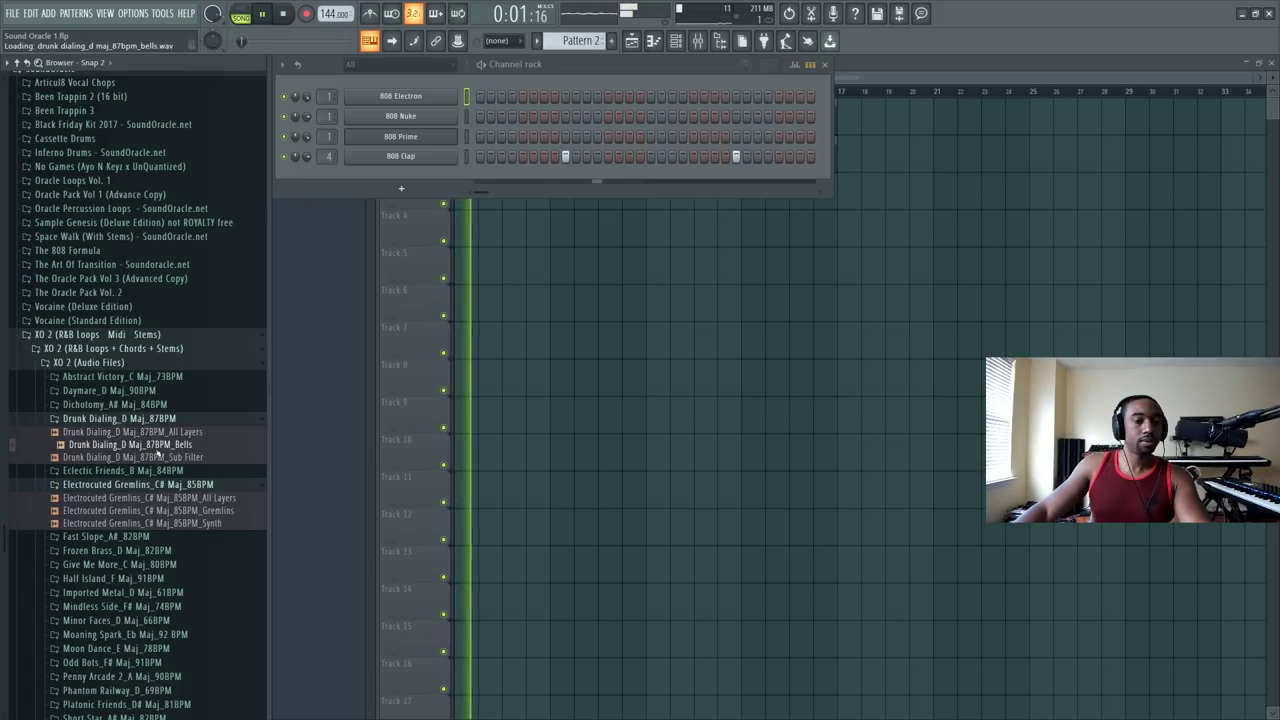
{"action": "key", "text": "space"}
{"action": "left_click_drag", "start_coordinate": [157, 450], "coordinate": [458, 232]}
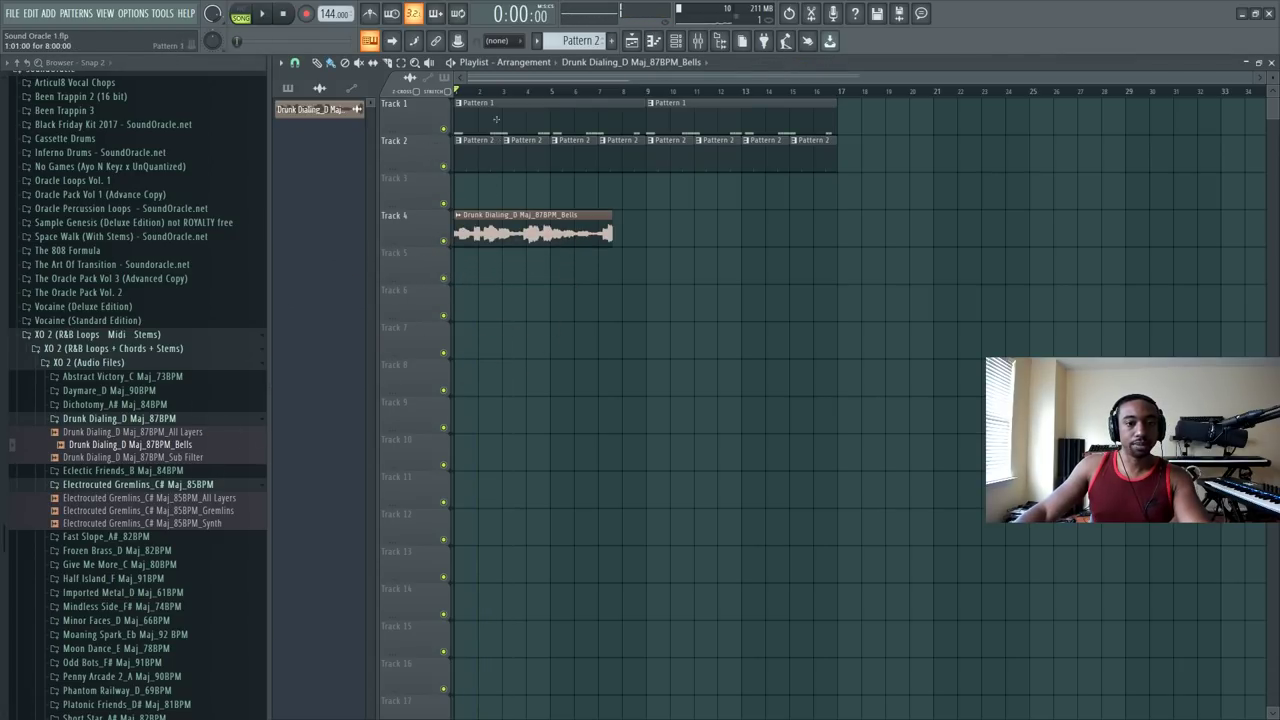
Step: Solo Track 4 and play the Bells clip repeatedly to find where its phrase loops
{"action": "scroll", "coordinate": [559, 293], "scroll_direction": "up", "scroll_amount": 2}
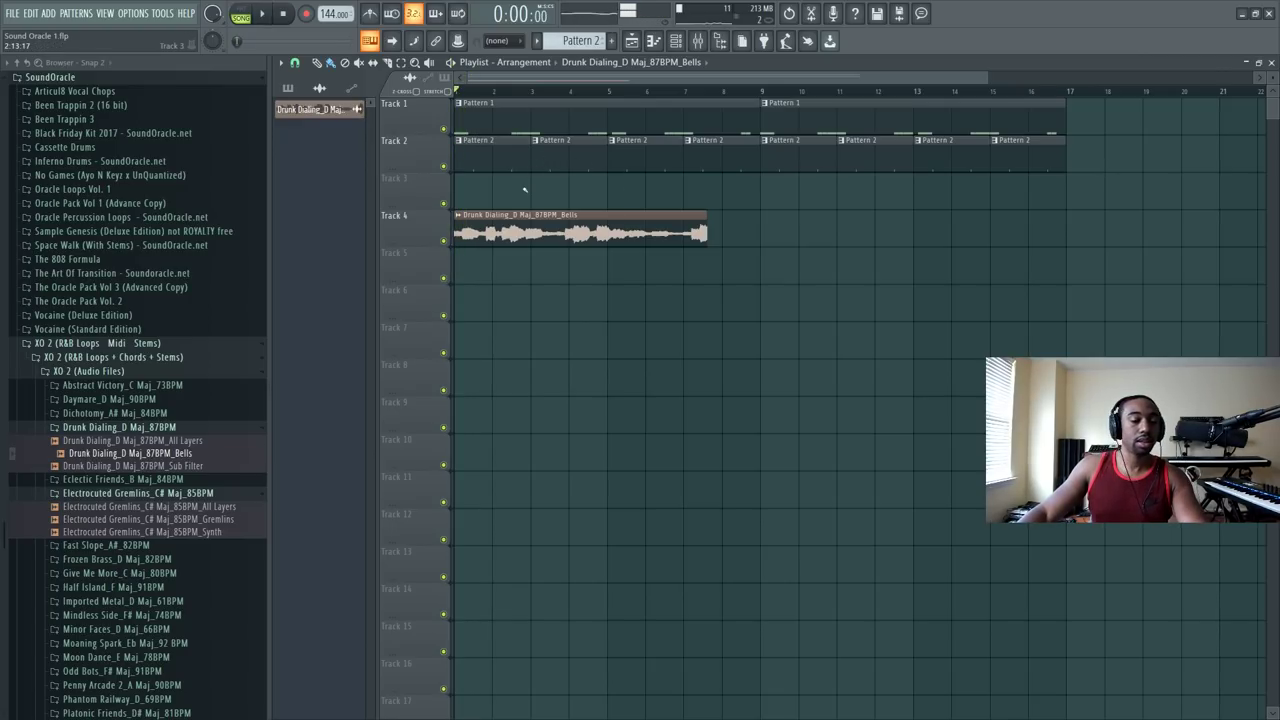
{"action": "key", "text": "space"}
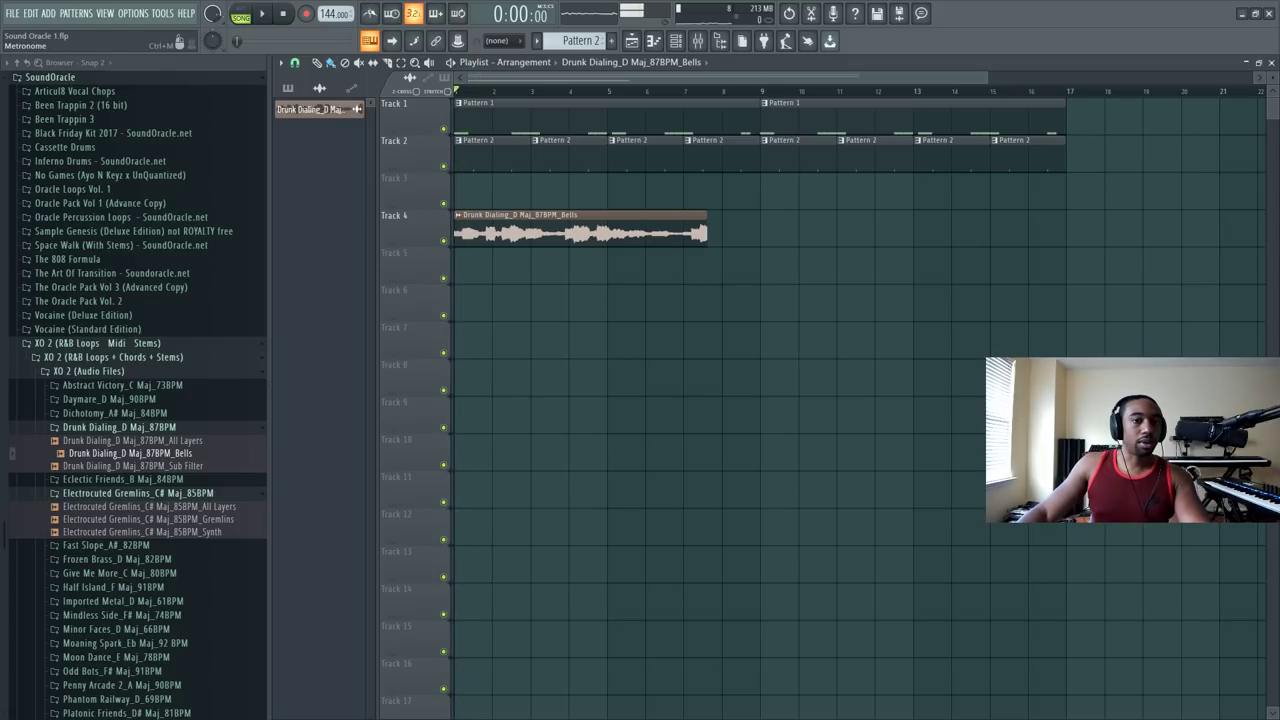
{"action": "right_click", "coordinate": [445, 241]}
{"action": "key", "text": "space"}
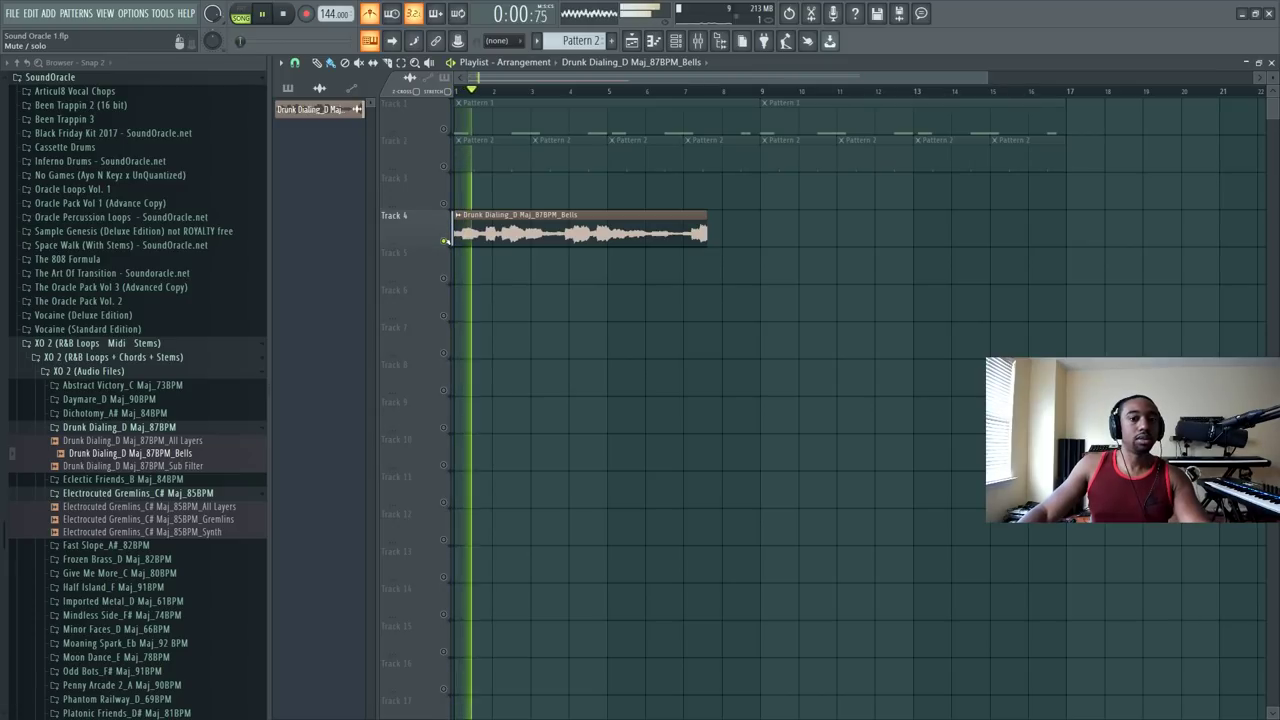
{"action": "key", "text": "space"}
{"action": "key", "text": "space"}
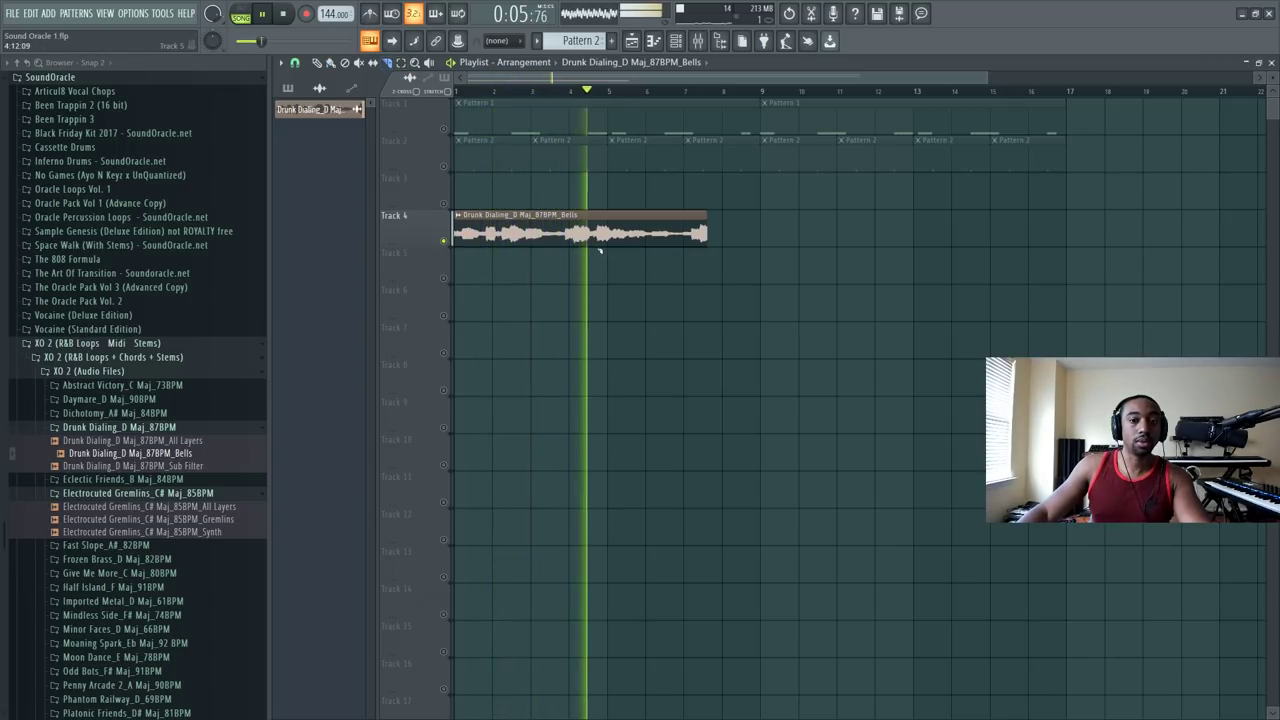
{"action": "key", "text": "space"}
{"action": "key", "text": "space"}
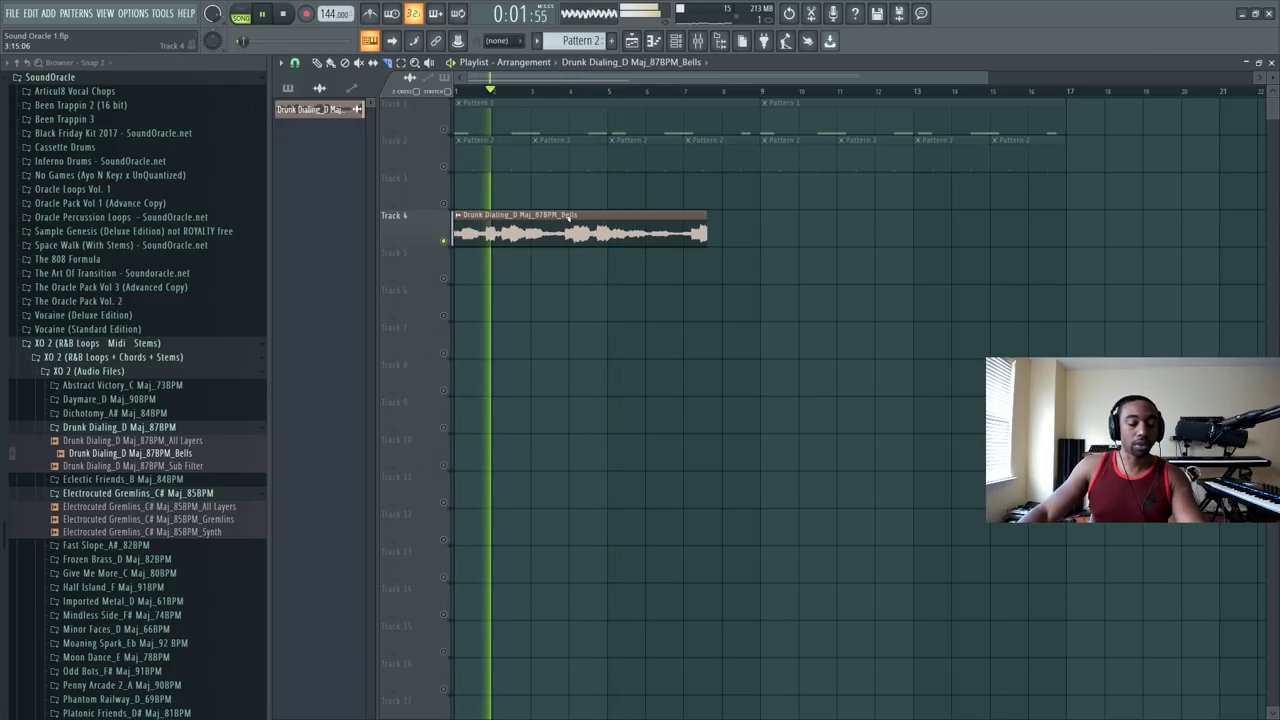
Step: Cut the Bells clip just after bar 4, remove the remainder, and stretch the kept part to end at bar 5 with Track 4 unsoloed
{"action": "scroll", "coordinate": [561, 90], "scroll_direction": "up", "scroll_amount": 3}
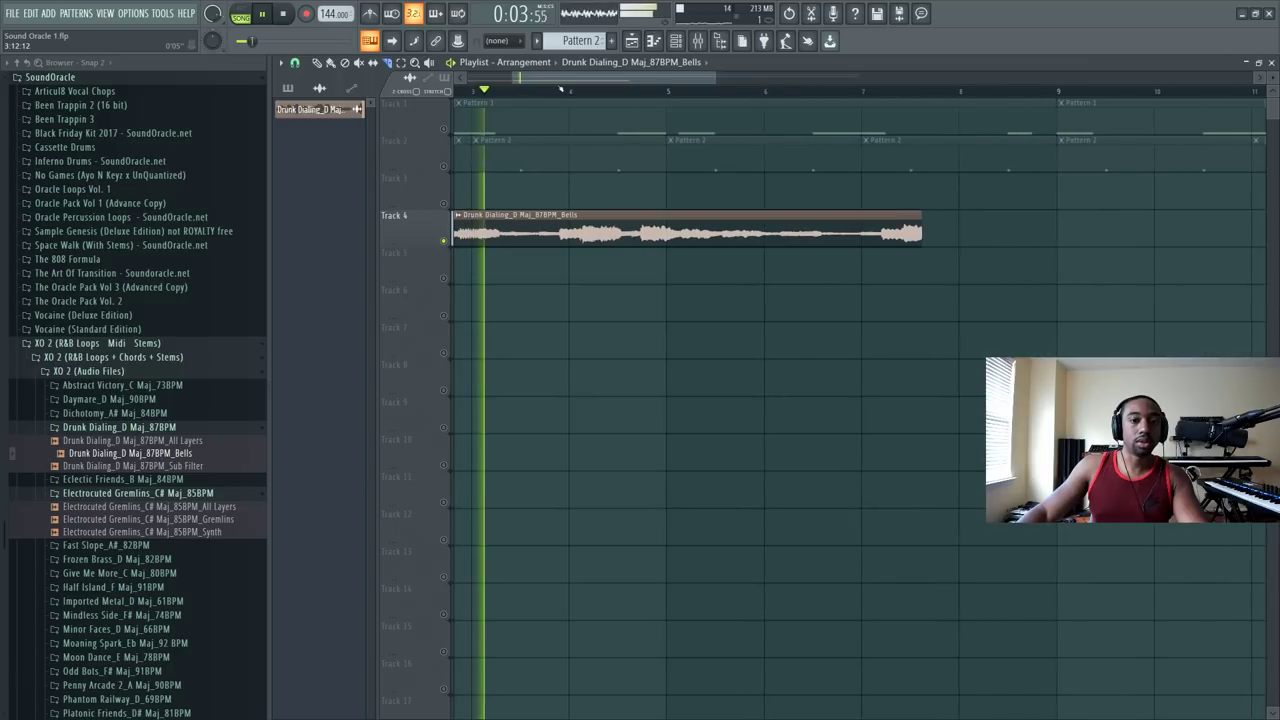
{"action": "key", "text": "space"}
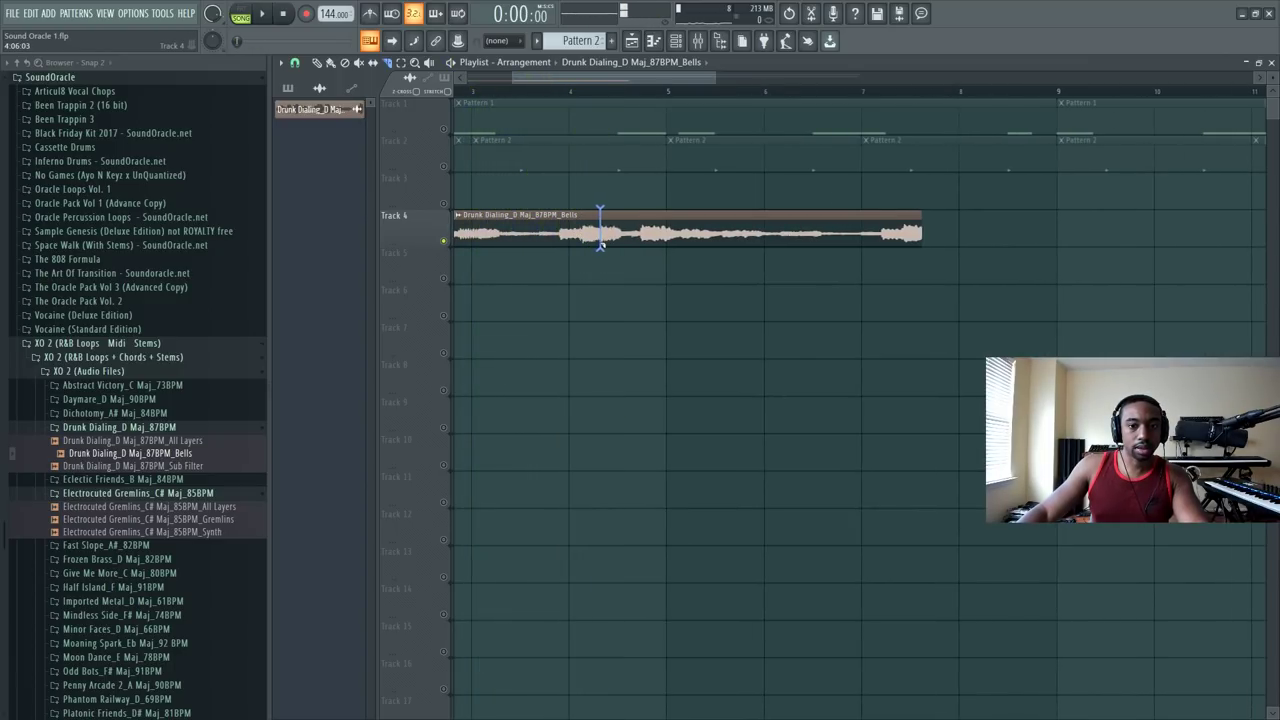
{"action": "scroll", "coordinate": [476, 91], "scroll_direction": "down", "scroll_amount": 3}
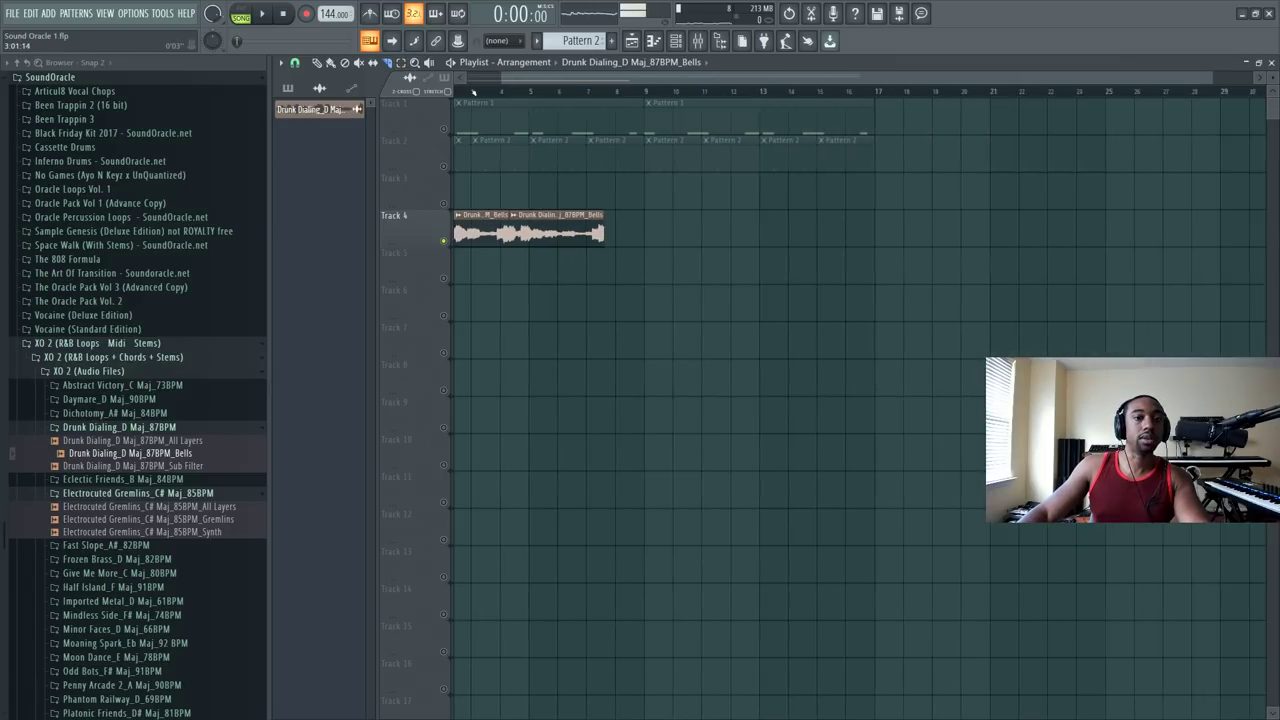
{"action": "left_click_drag", "start_coordinate": [600, 230], "coordinate": [507, 230]}
{"action": "scroll", "coordinate": [523, 210], "scroll_direction": "left", "scroll_amount": 1}
{"action": "scroll", "coordinate": [489, 91], "scroll_direction": "up", "scroll_amount": 3}
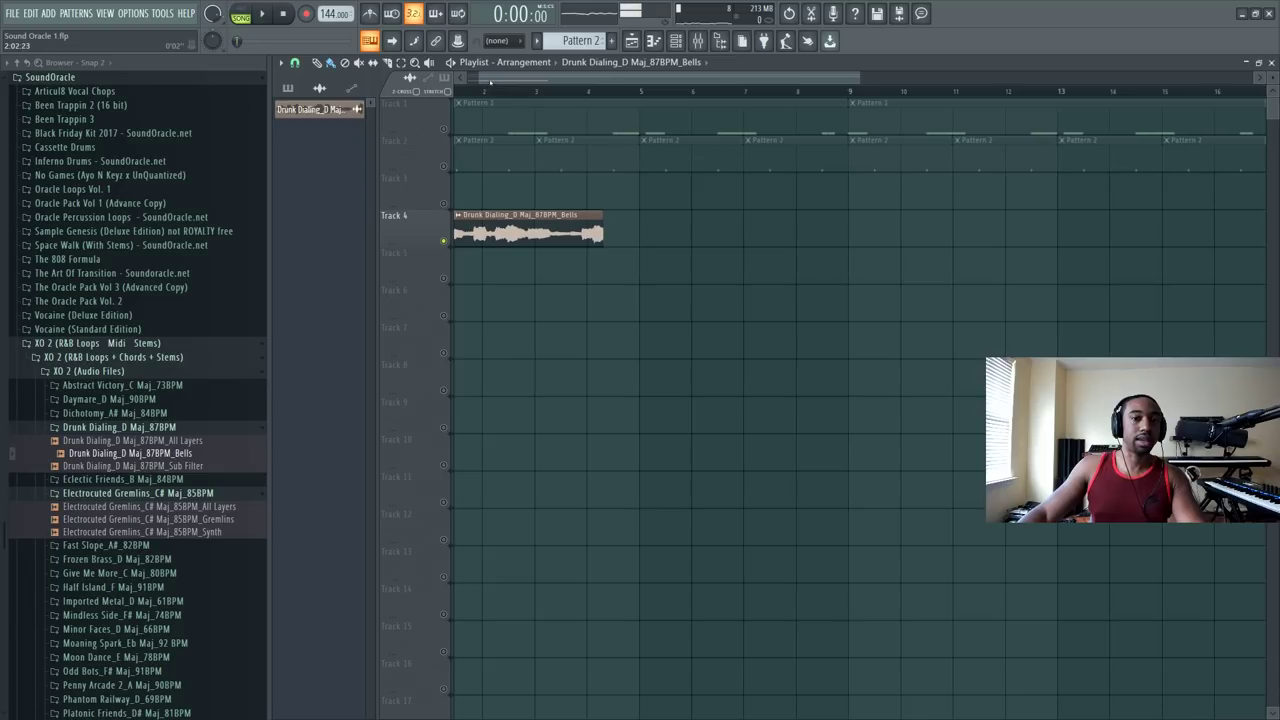
{"action": "right_click", "coordinate": [445, 242]}
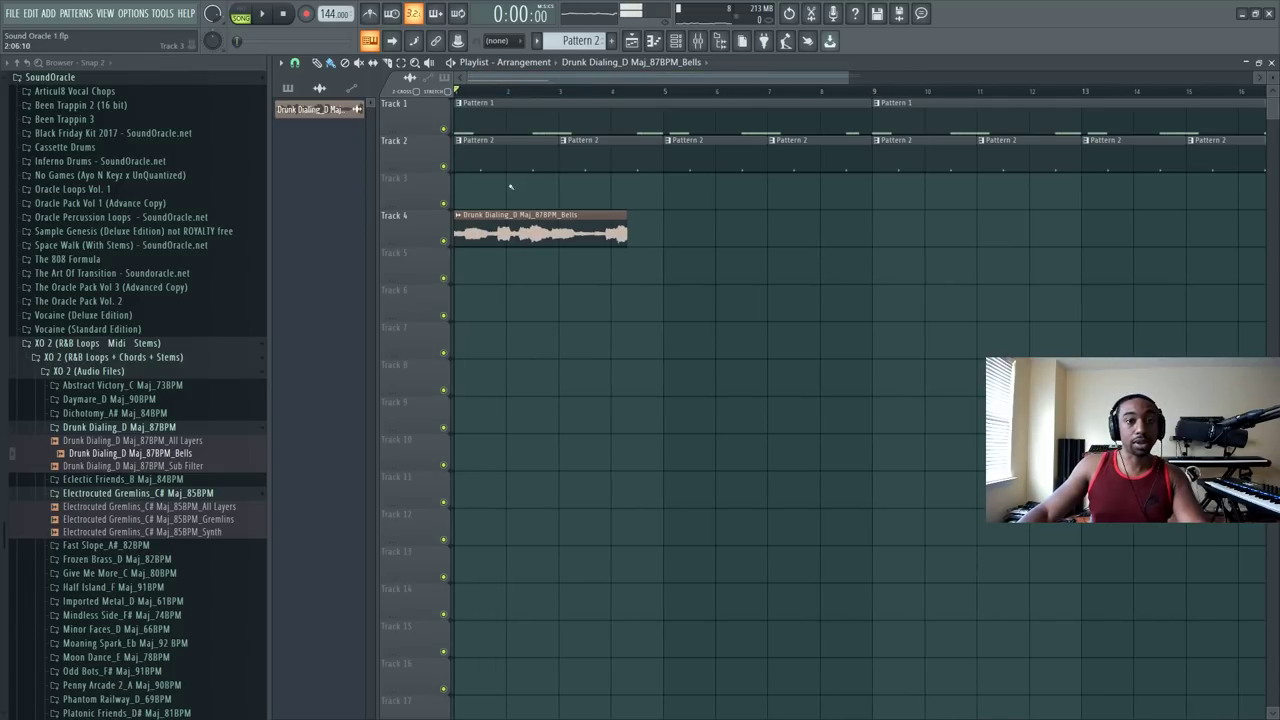
{"action": "left_click_drag", "start_coordinate": [627, 242], "coordinate": [631, 242]}
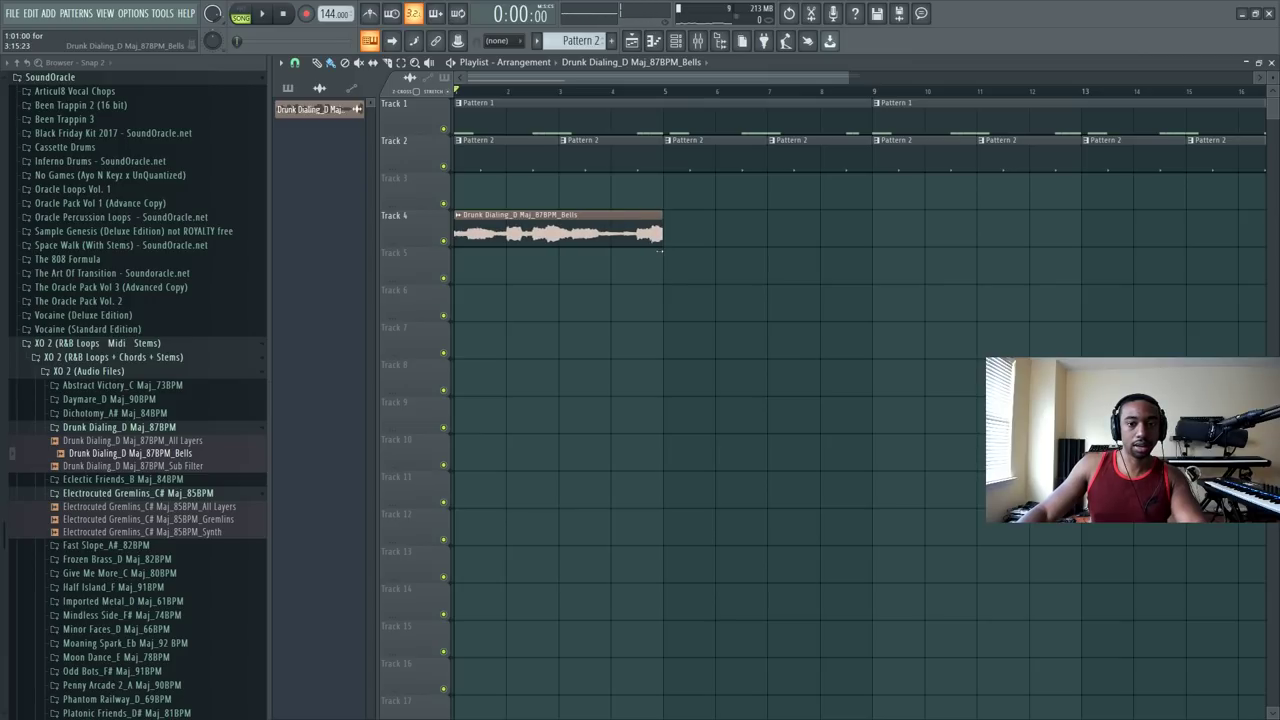
Step: Adjust the Drunk Dialing Bells channel settings and audition the clip with the beat
{"action": "left_click", "coordinate": [458, 214]}
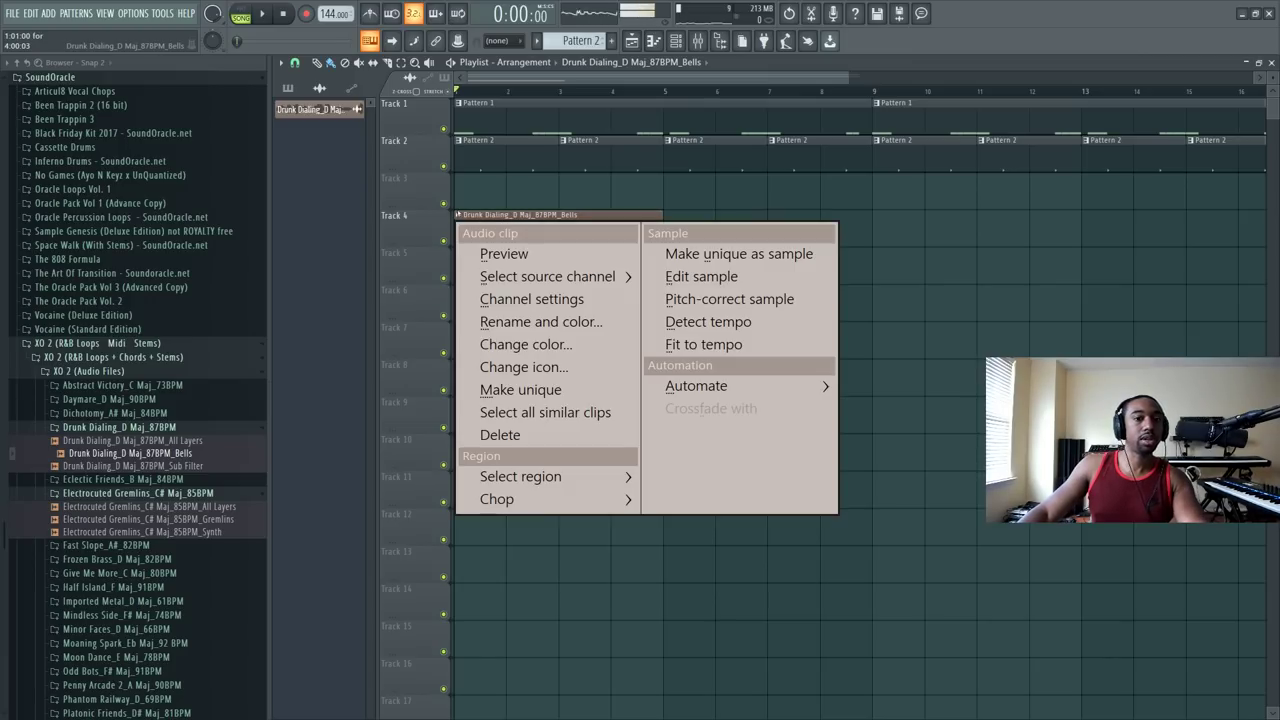
{"action": "left_click", "coordinate": [534, 299]}
{"action": "left_click", "coordinate": [600, 195]}
{"action": "left_click", "coordinate": [610, 257]}
{"action": "left_click", "coordinate": [647, 124]}
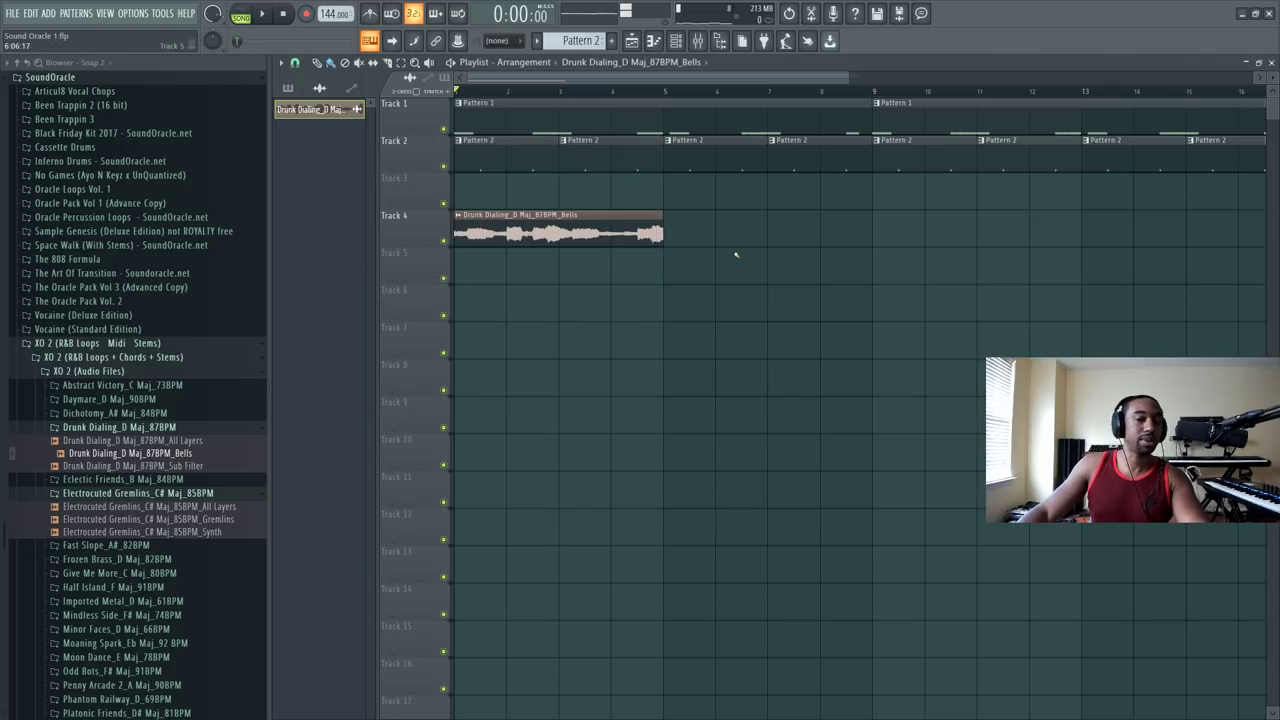
{"action": "scroll", "coordinate": [538, 117], "scroll_direction": "down", "scroll_amount": 2}
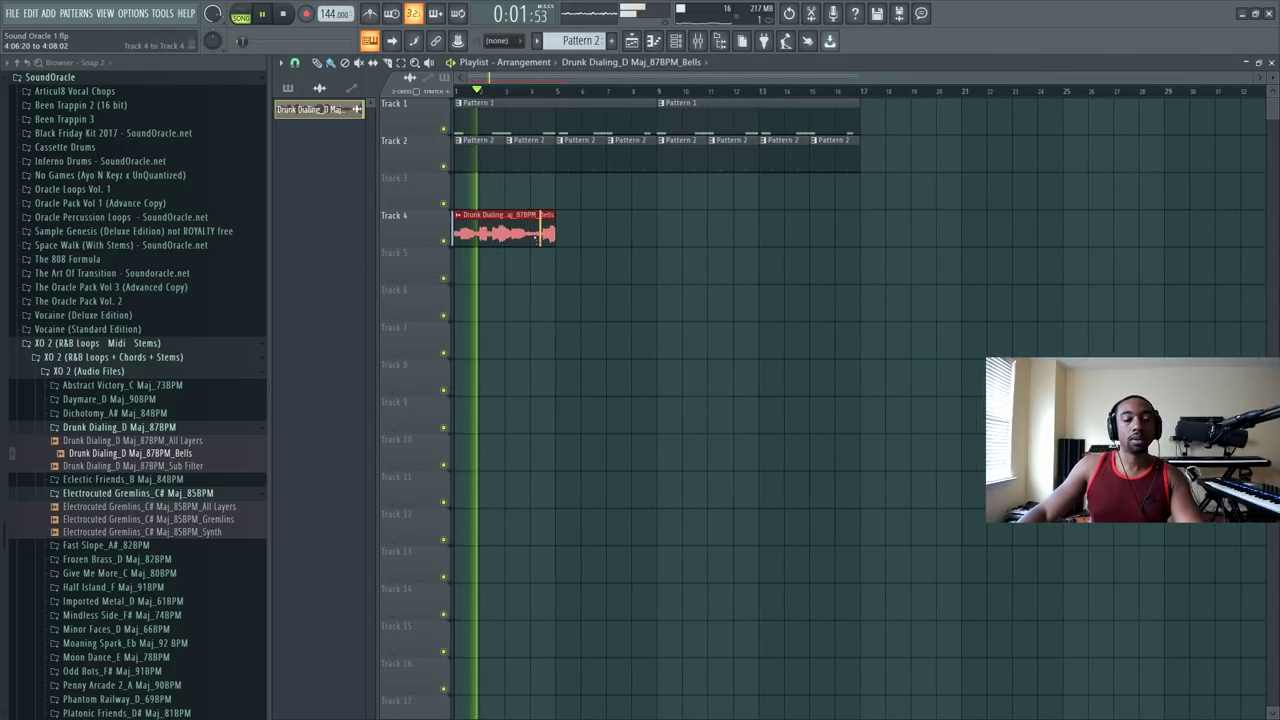
{"action": "key", "text": "space"}
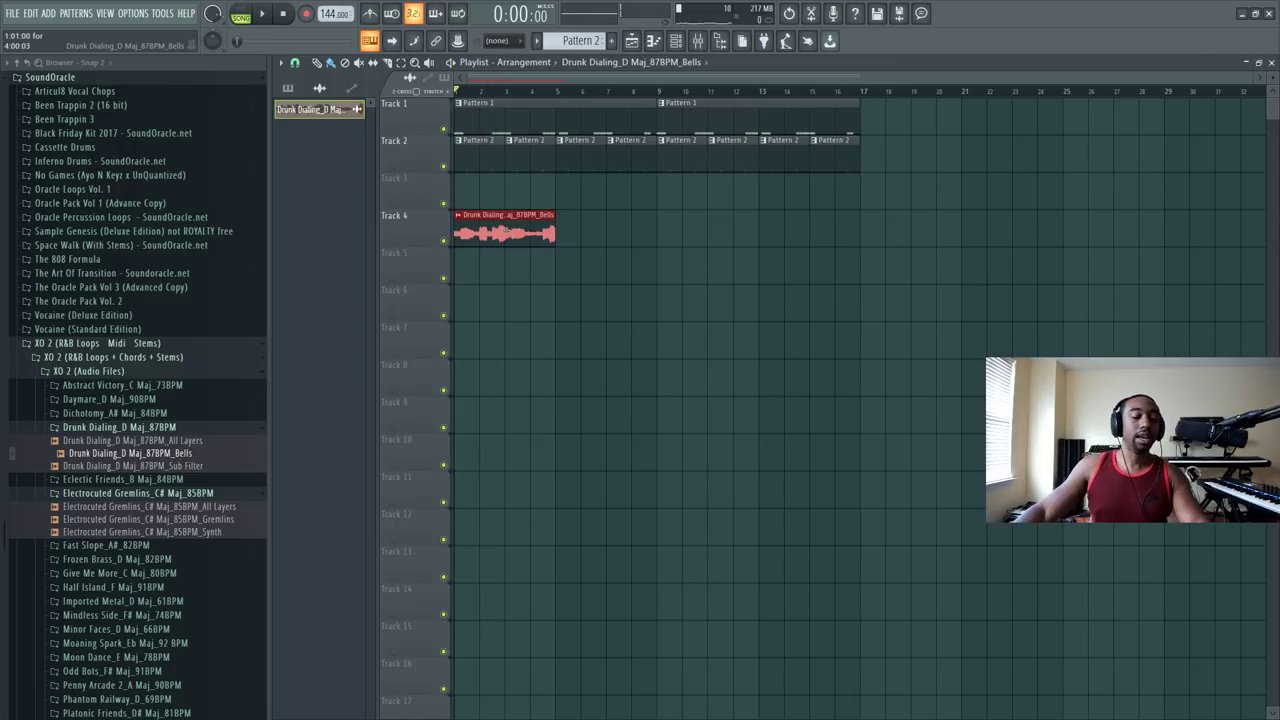
Step: With snap set to Bar, duplicate the Bells clip along Track 4 so four copies fill bars 1 through 16
{"action": "left_click", "coordinate": [350, 88]}
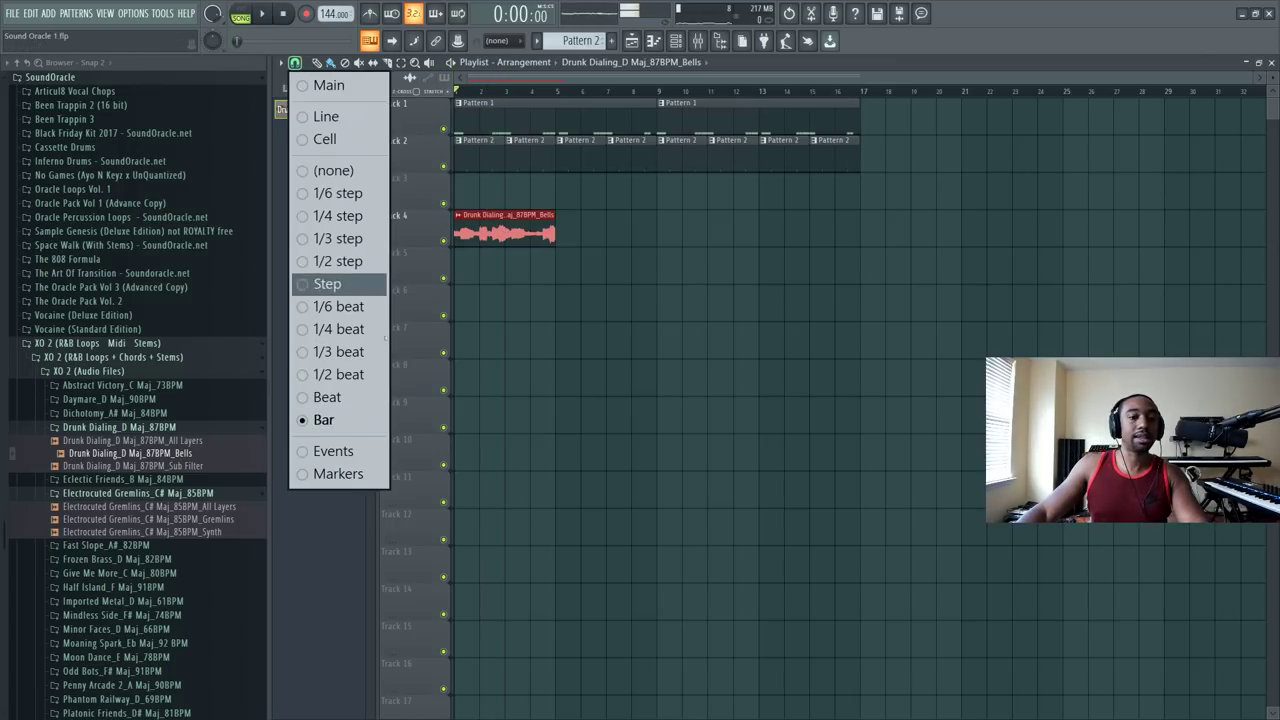
{"action": "left_click", "coordinate": [322, 418]}
{"action": "left_click_drag", "start_coordinate": [505, 230], "coordinate": [633, 230]}
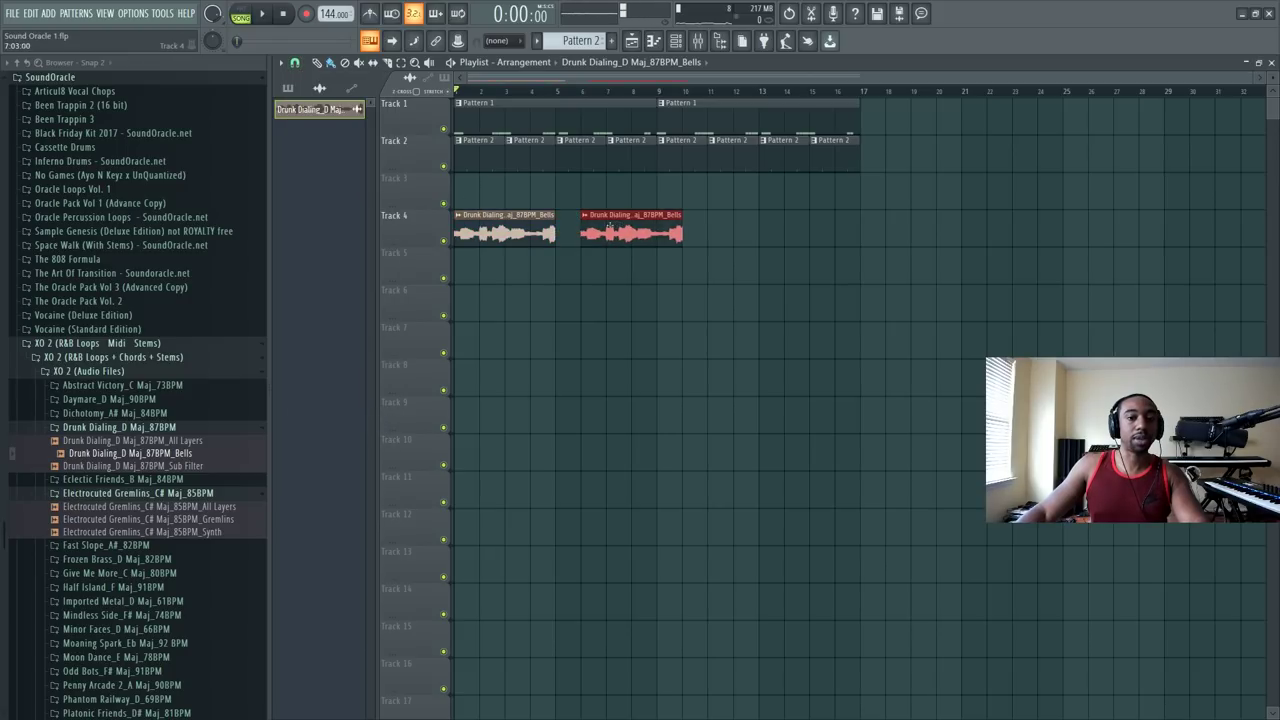
{"action": "left_click_drag", "start_coordinate": [537, 230], "coordinate": [714, 228]}
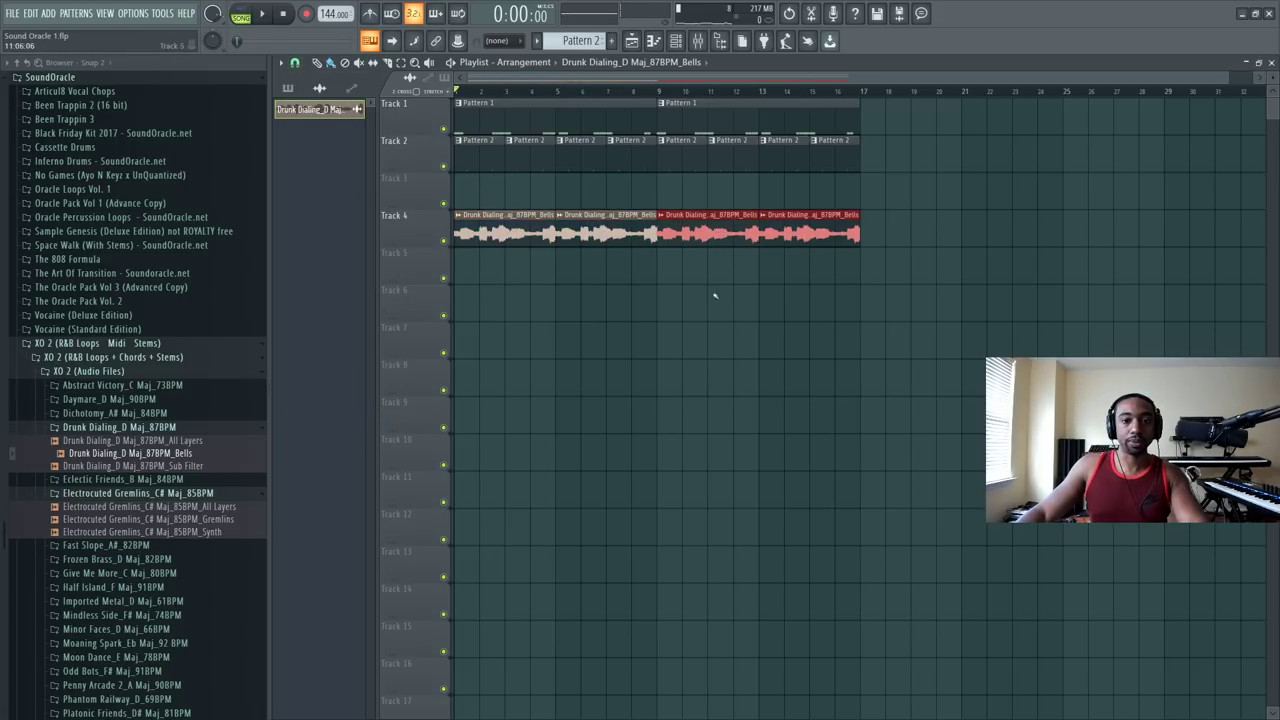
{"action": "left_click", "coordinate": [711, 314]}
Step: Show all channels in the channel rack and route the Drunk Dialing Bells channel to mixer track 5
{"action": "key", "text": "space"}
{"action": "key", "text": "F6"}
{"action": "left_click", "coordinate": [390, 64]}
{"action": "left_click", "coordinate": [350, 83]}
{"action": "key", "text": "space"}
{"action": "scroll", "coordinate": [328, 176], "scroll_direction": "up", "scroll_amount": 2}
{"action": "key", "text": "space"}
Step: Remove HalfTime from mixer Insert 5 and lower that insert's fader slightly during playback
{"action": "left_click", "coordinate": [697, 40]}
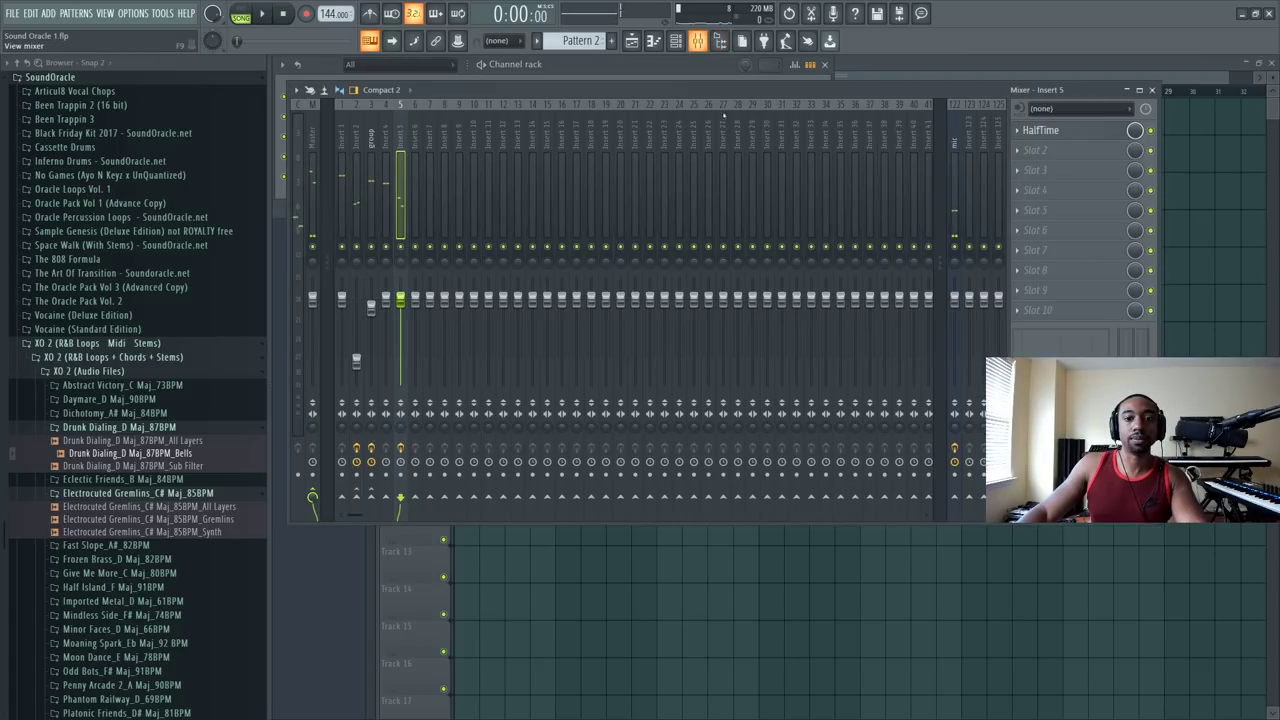
{"action": "key", "text": "space"}
{"action": "right_click", "coordinate": [1150, 131]}
{"action": "left_click", "coordinate": [1005, 177]}
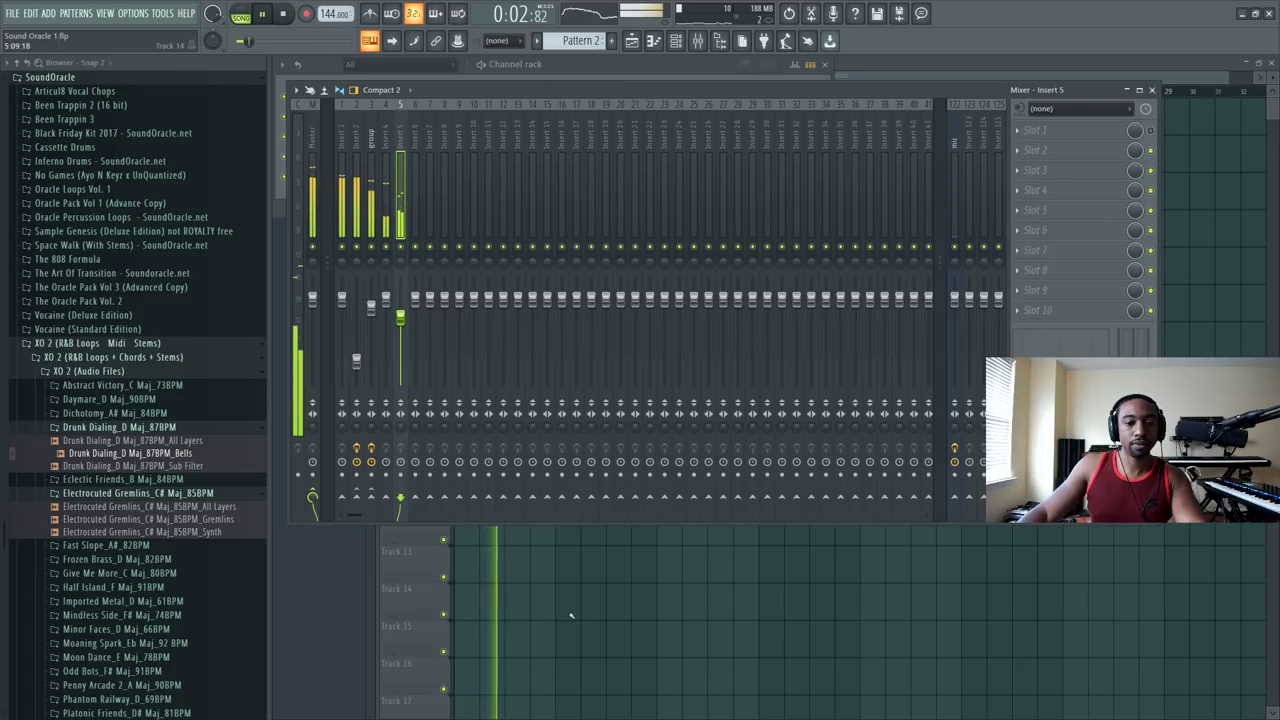
{"action": "key", "text": "F9"}
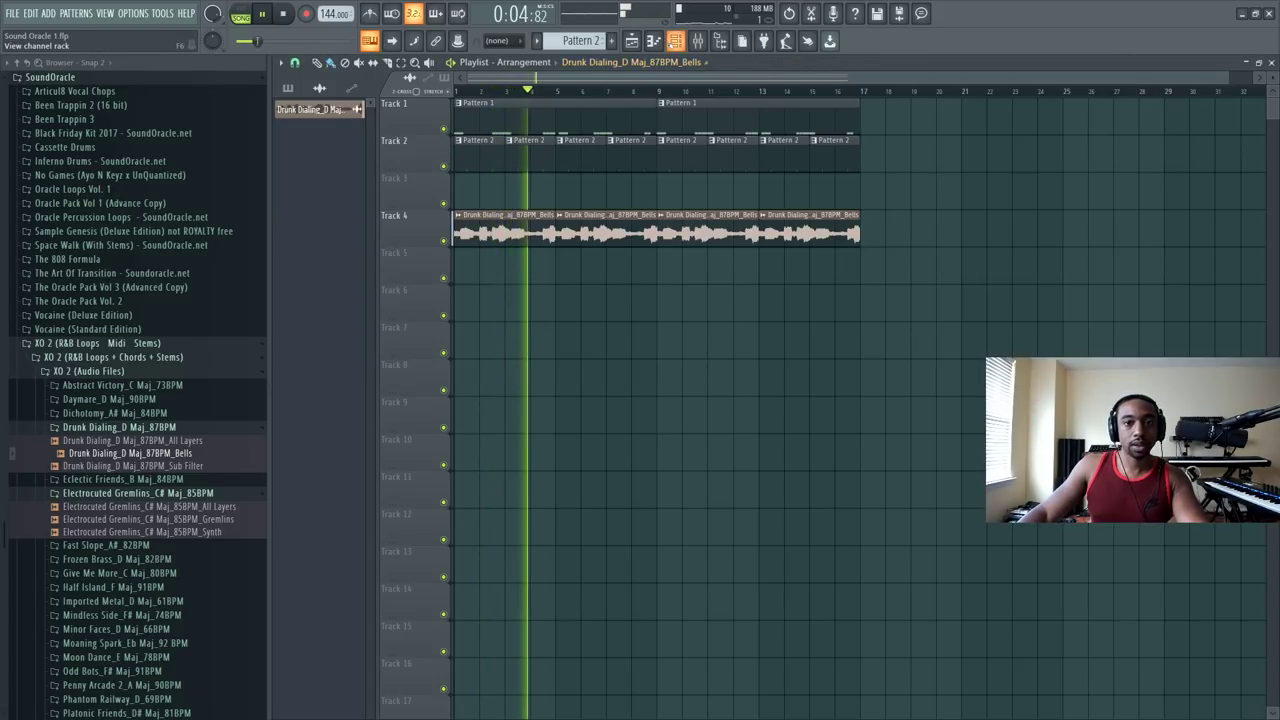
Step: Adjust the 808 Electron channel's volume multiplier while checking the mixer levels during playback
{"action": "key", "text": "F6"}
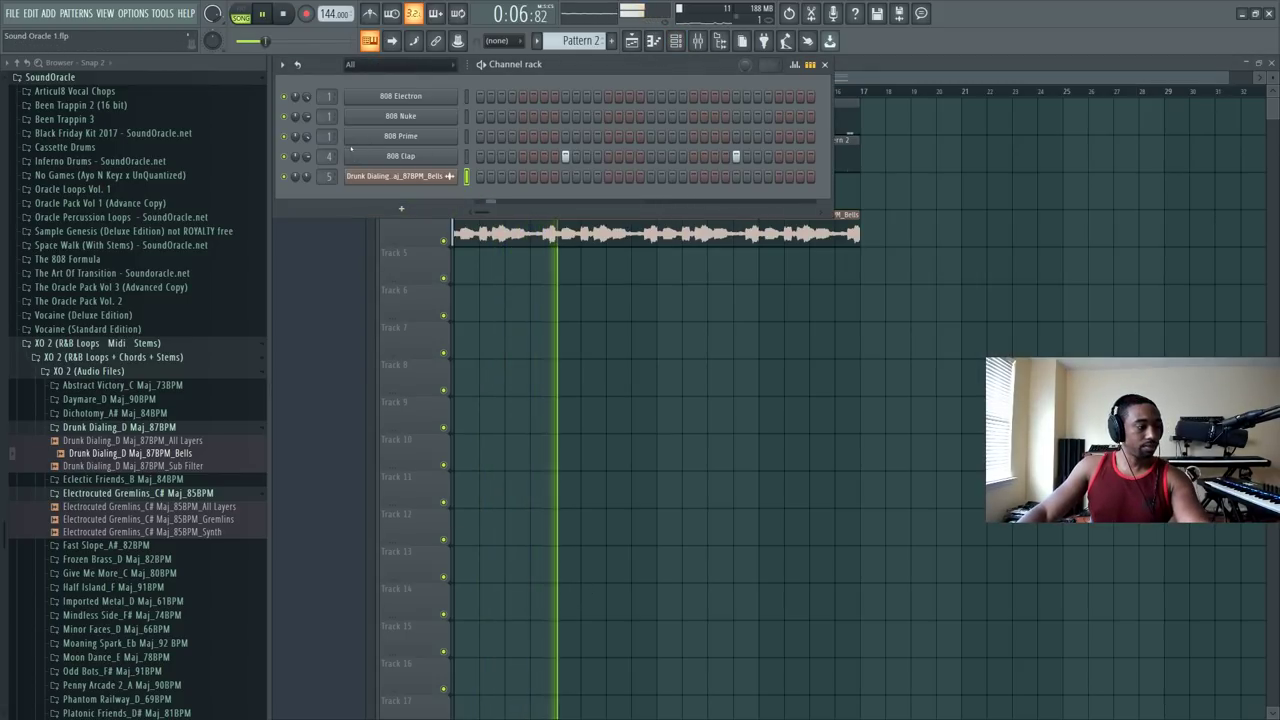
{"action": "left_click", "coordinate": [697, 40]}
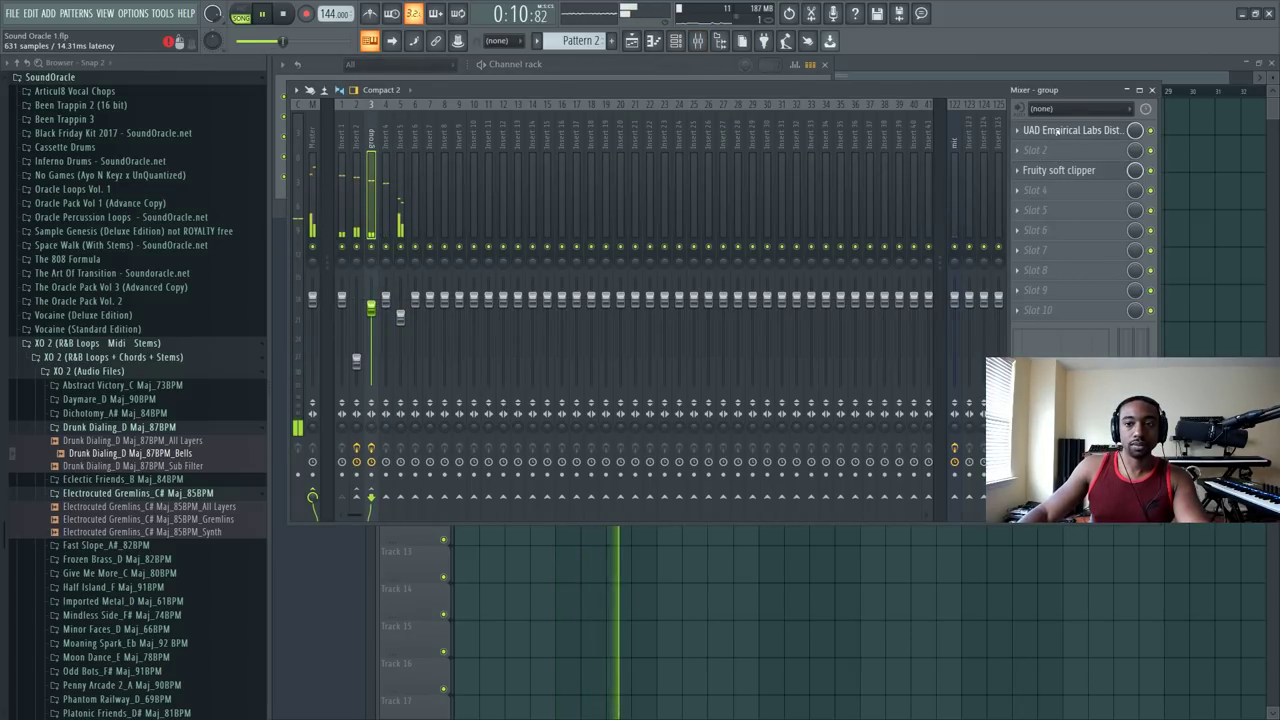
{"action": "key", "text": "F6"}
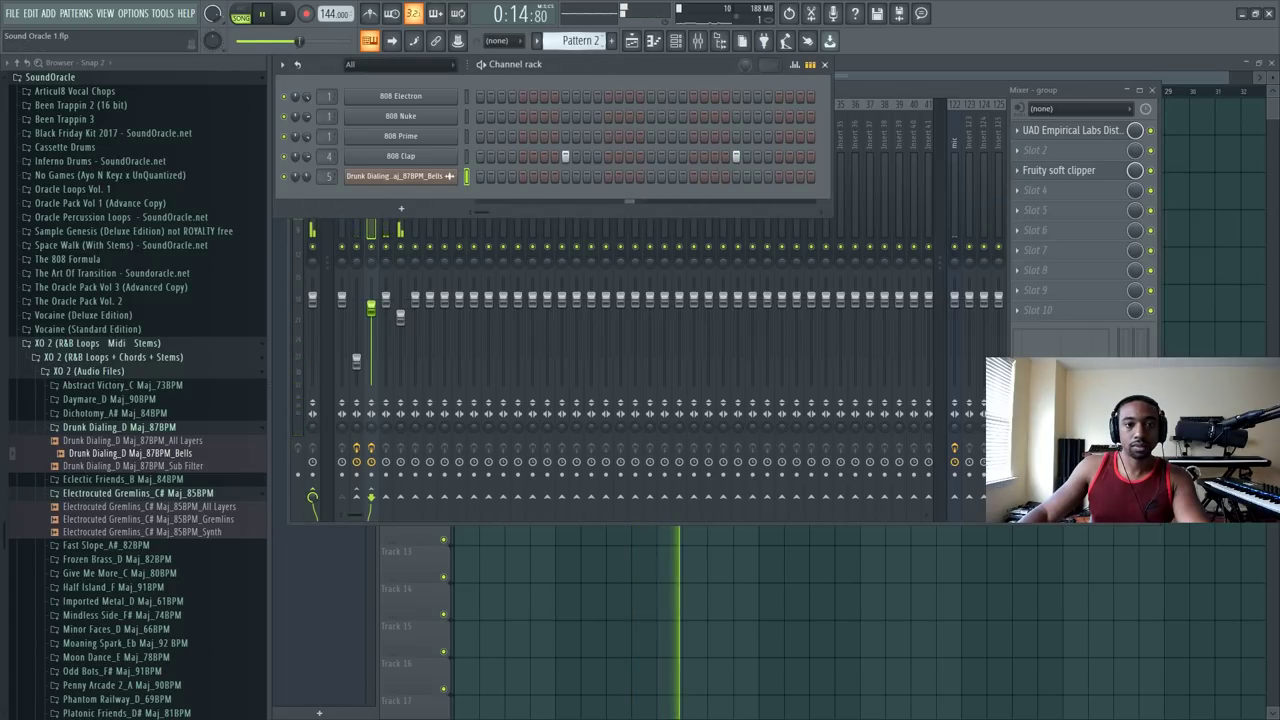
{"action": "left_click", "coordinate": [427, 97]}
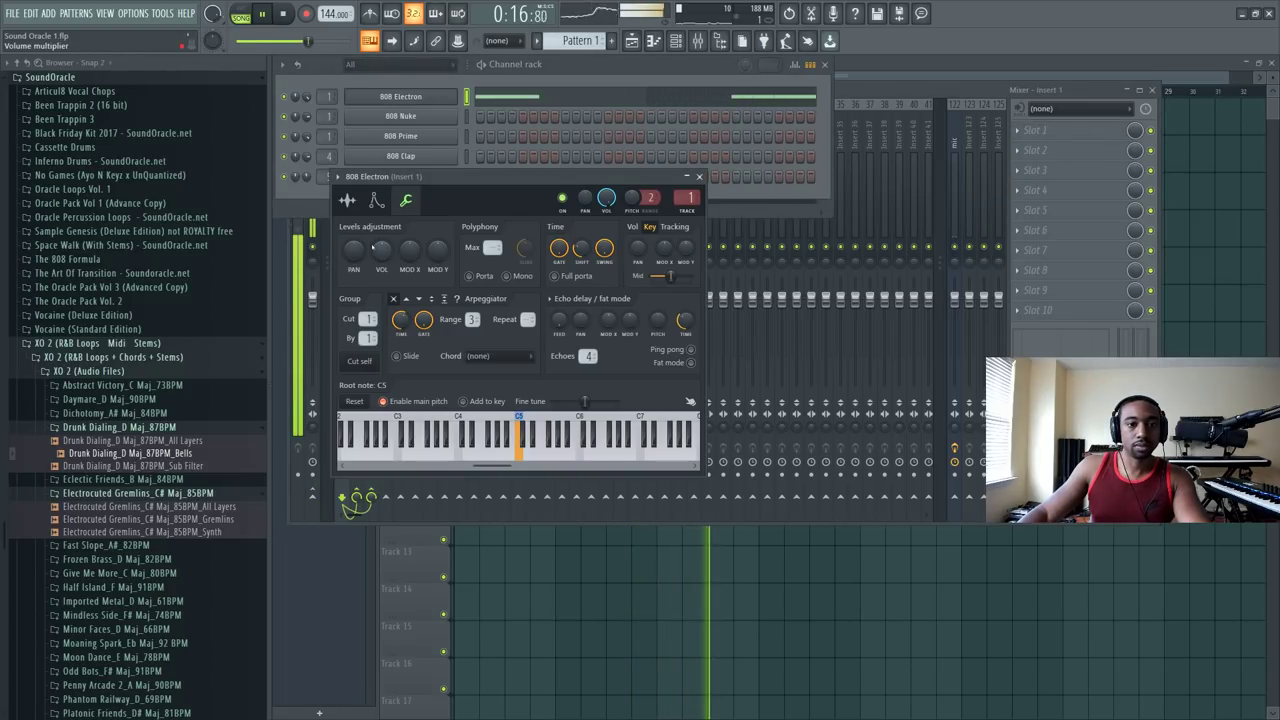
{"action": "key", "text": "F9"}
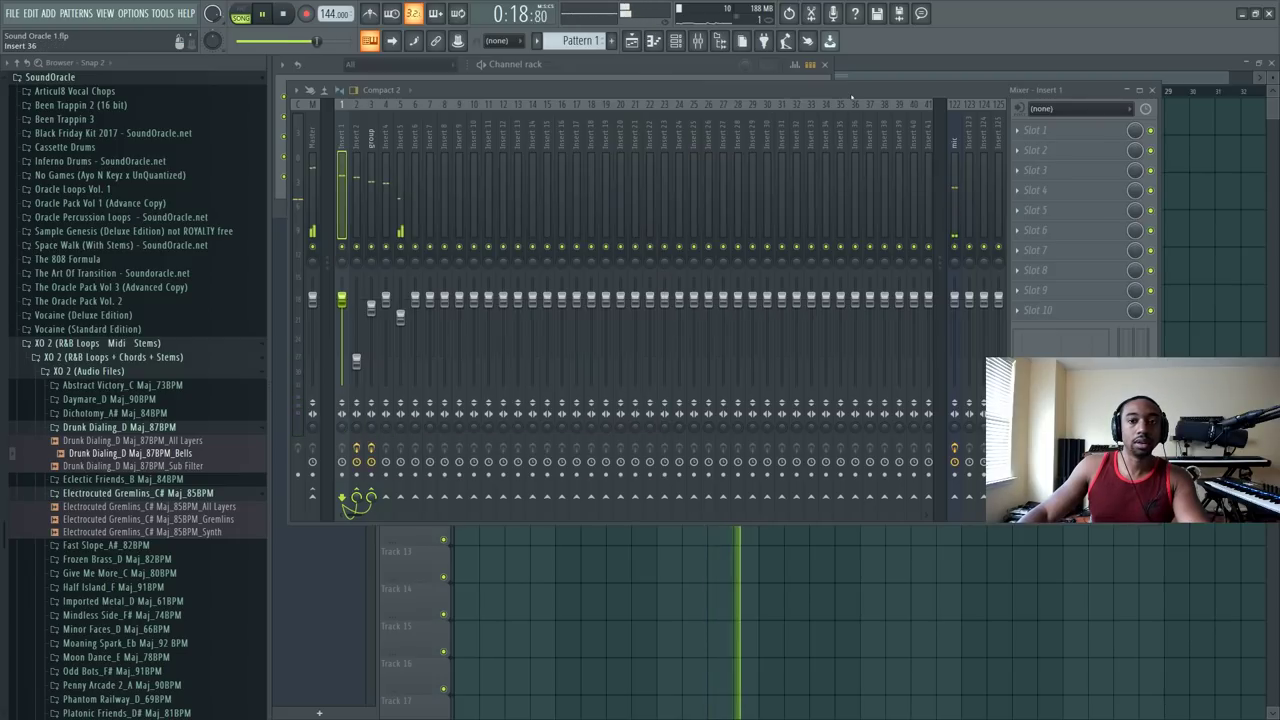
{"action": "key", "text": "space"}
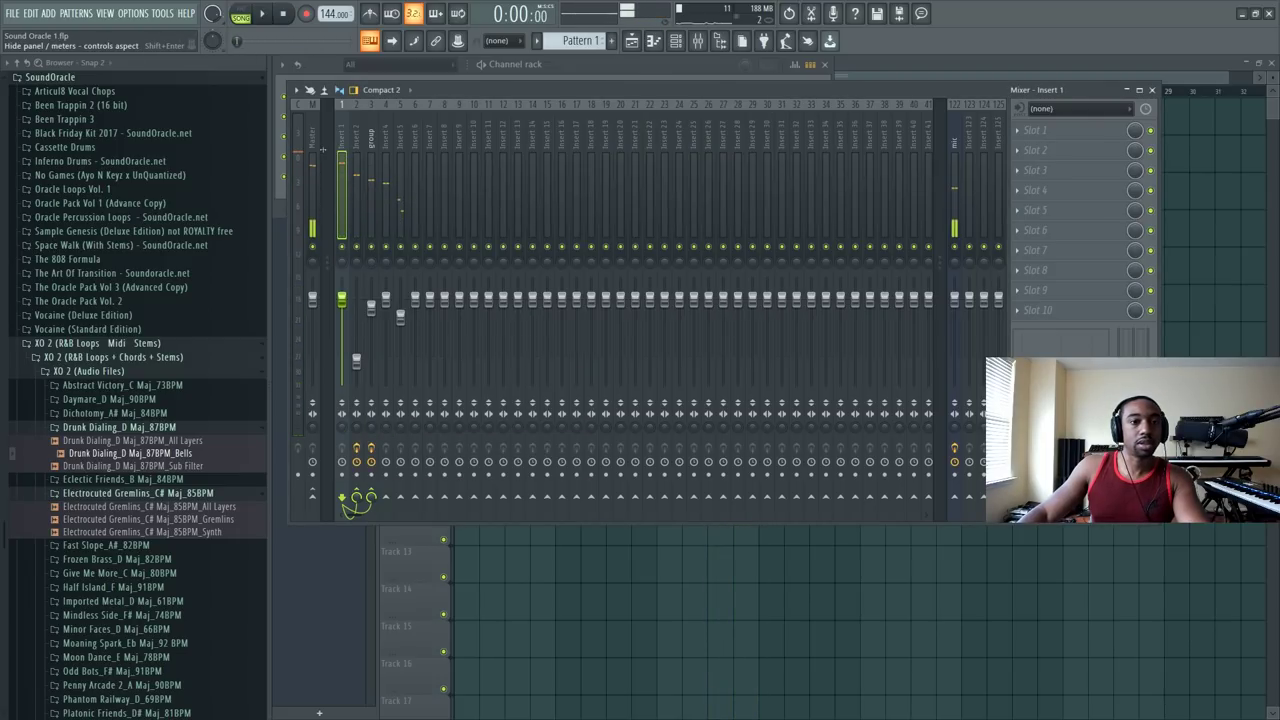
Step: Add Fruity Soft Clipper to the Master track's first effect slot and set its threshold to about -4.4 dB
{"action": "left_click", "coordinate": [371, 220]}
{"action": "left_click", "coordinate": [315, 146]}
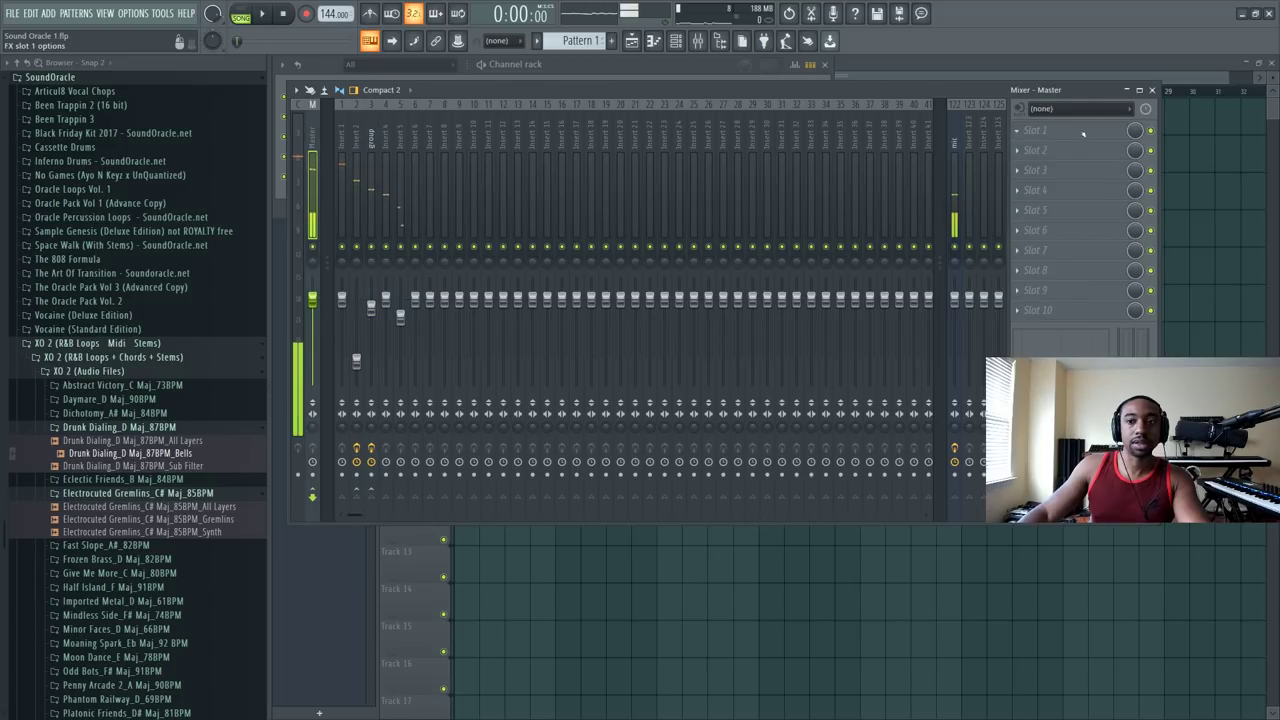
{"action": "left_click", "coordinate": [1060, 130]}
{"action": "left_click", "coordinate": [770, 52]}
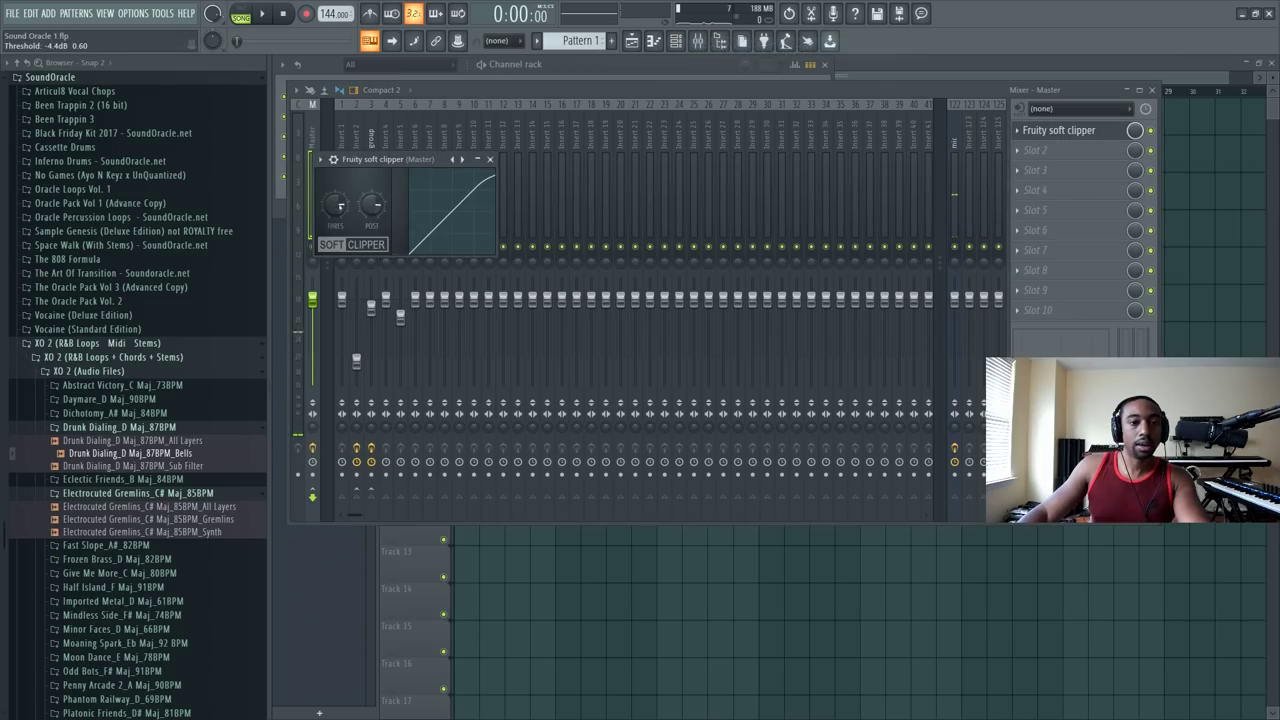
{"action": "key", "text": "space"}
{"action": "left_click", "coordinate": [490, 160]}
Step: Audition the beat, raise the Insert 2 fader slightly, and fine-tune the group track's fader
{"action": "left_click", "coordinate": [371, 220]}
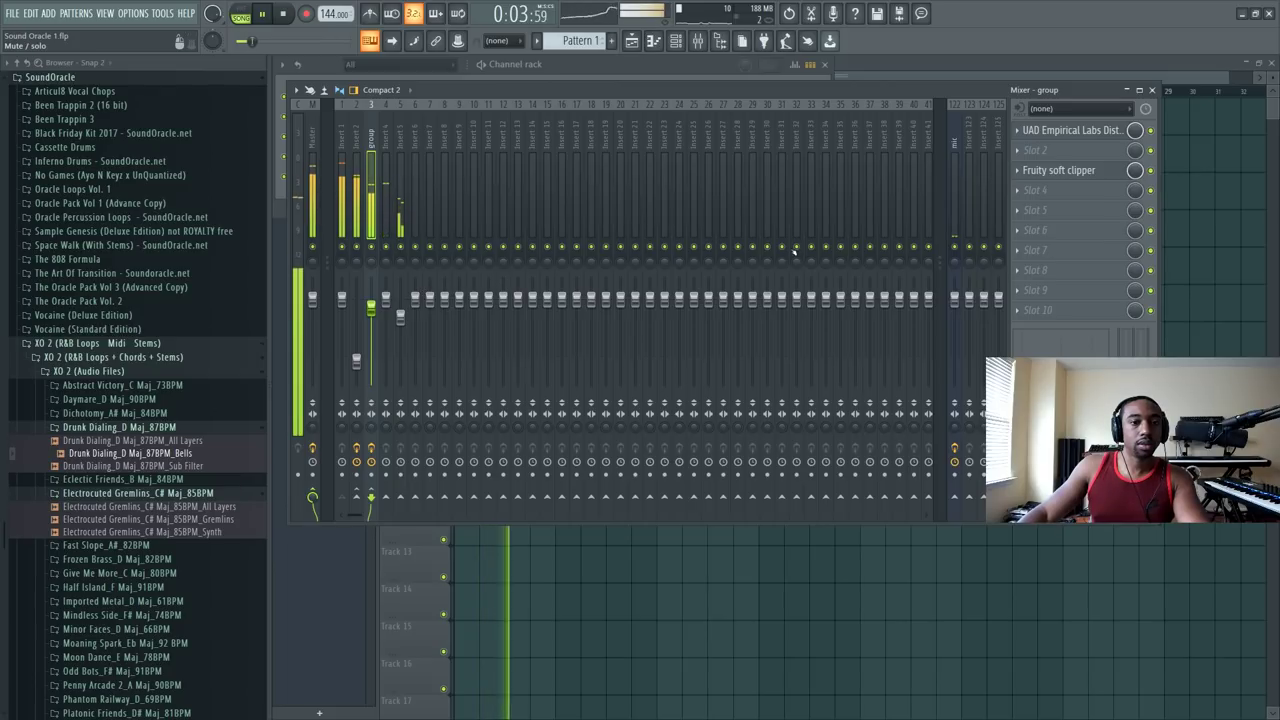
{"action": "key", "text": "space"}
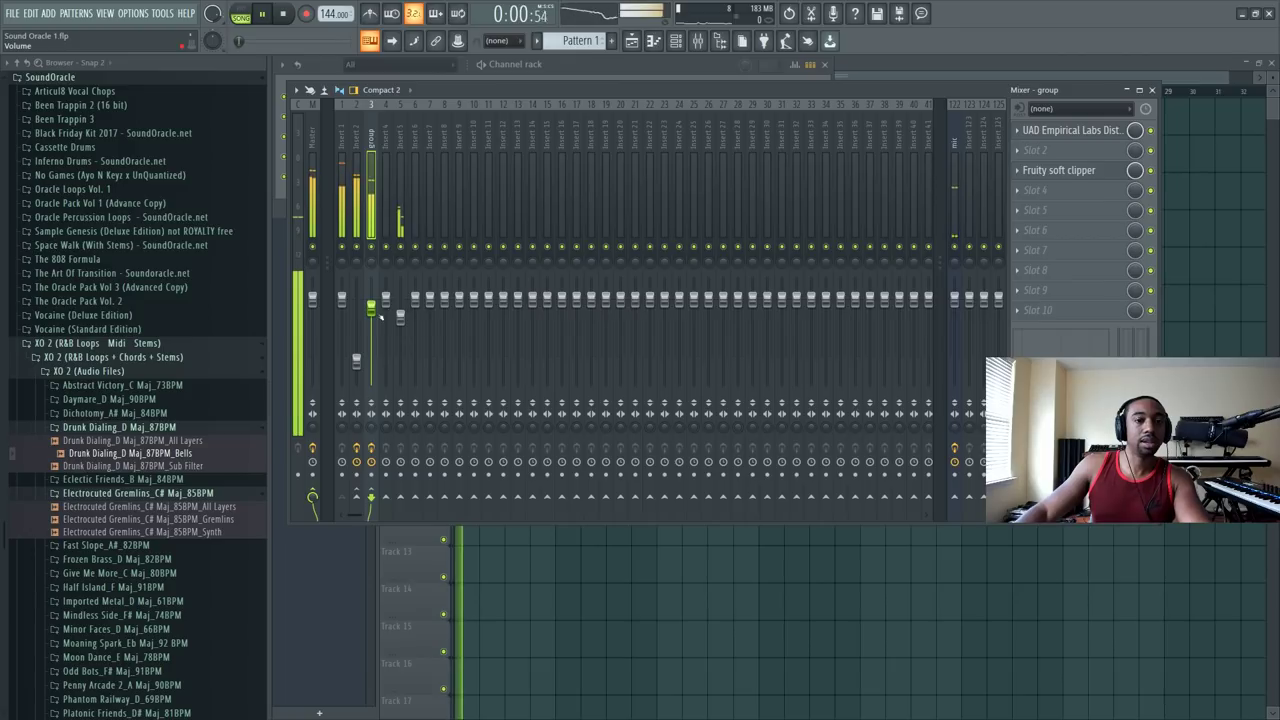
{"action": "left_click", "coordinate": [566, 64]}
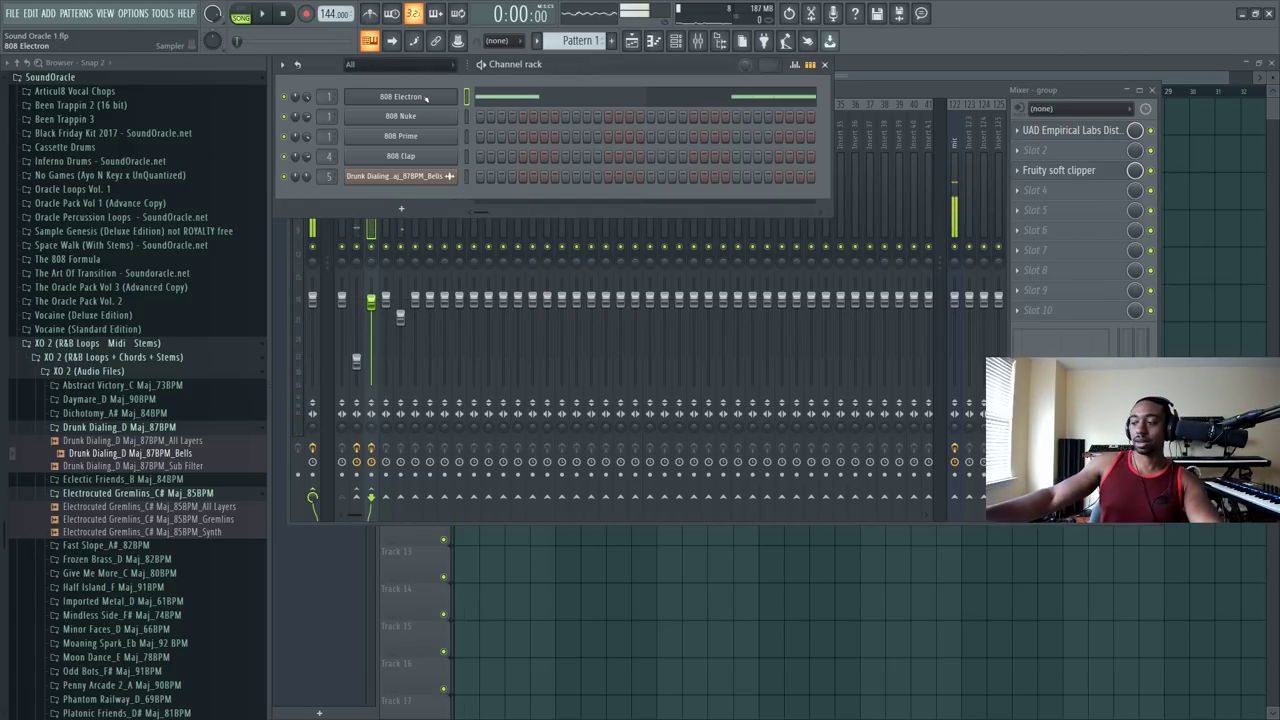
{"action": "key", "text": "space"}
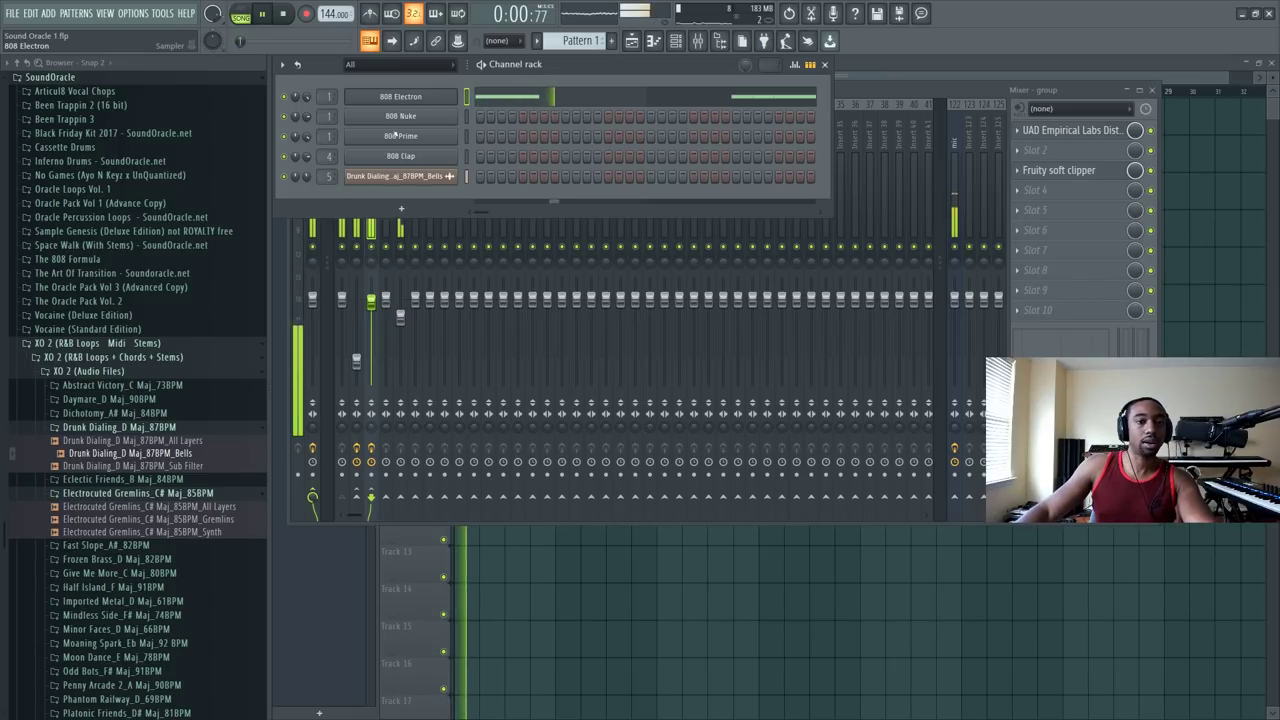
{"action": "left_click_drag", "start_coordinate": [356, 362], "coordinate": [356, 356]}
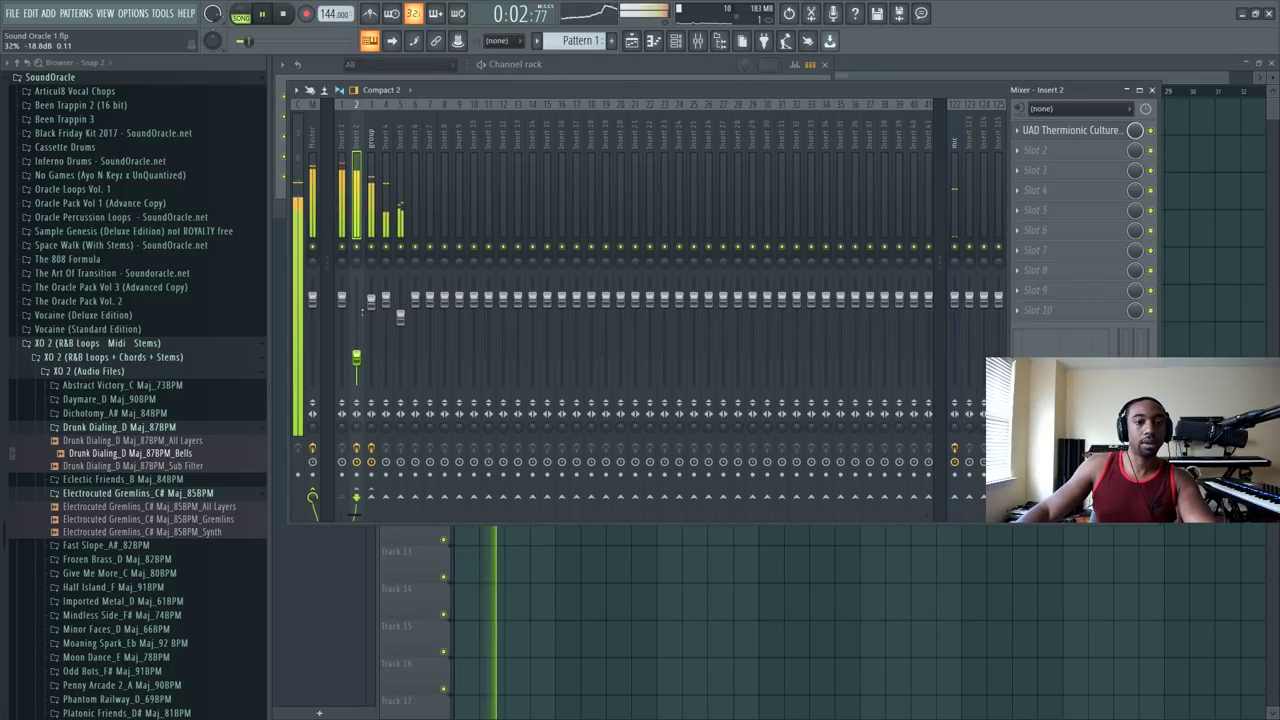
{"action": "left_click_drag", "start_coordinate": [370, 300], "coordinate": [371, 308]}
{"action": "left_click", "coordinate": [357, 356]}
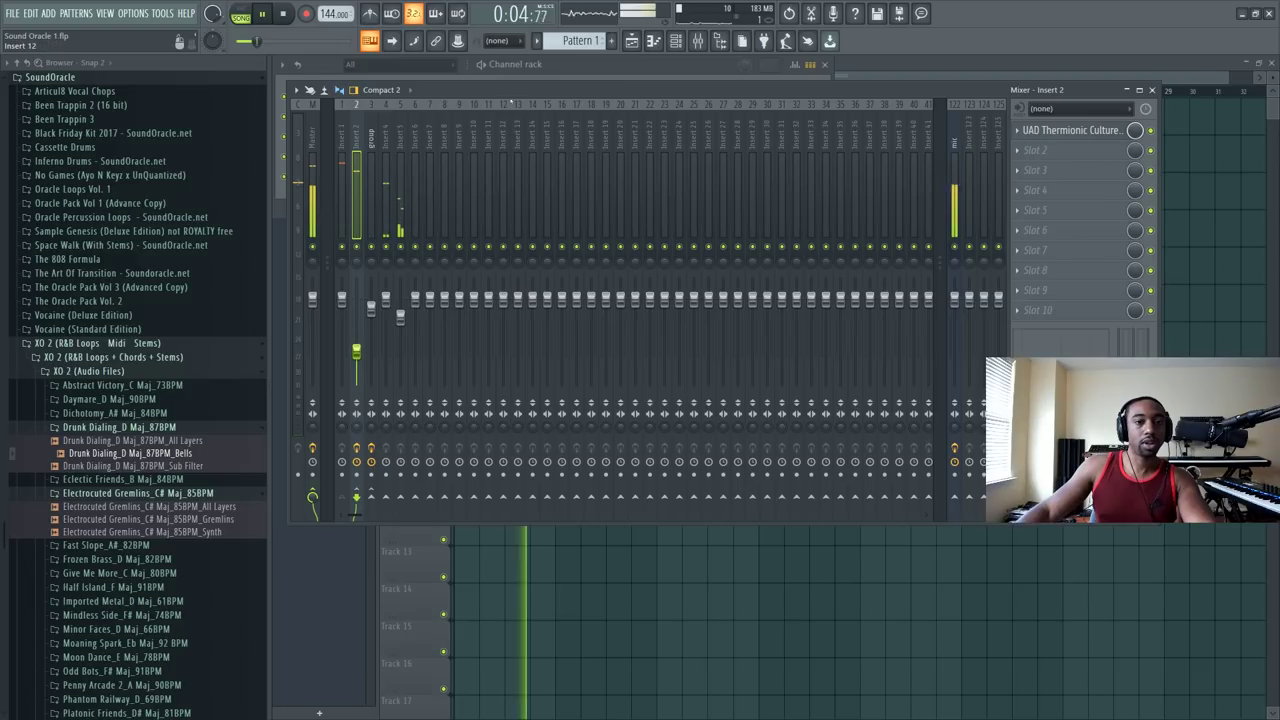
Step: Set the 808 Electron's pitch knob range to 1 semitone and adjust the channel pitch during playback
{"action": "key", "text": "F6"}
{"action": "left_click", "coordinate": [425, 96]}
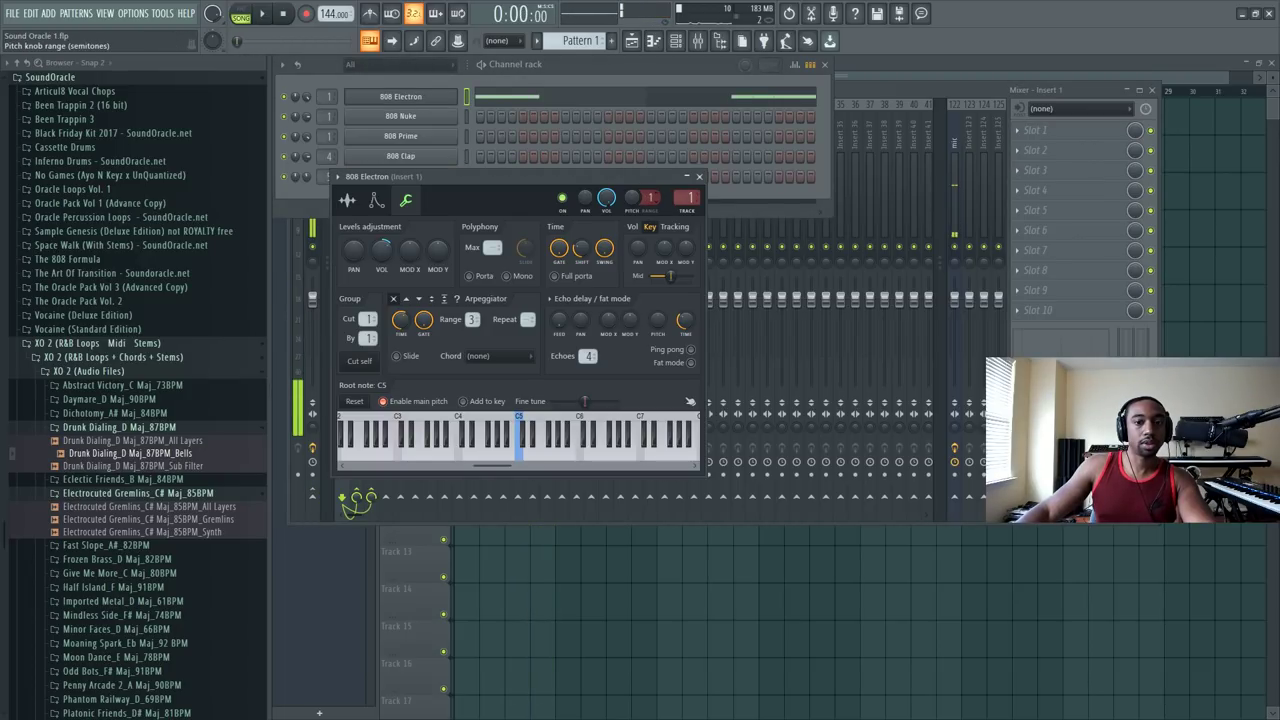
{"action": "key", "text": "space"}
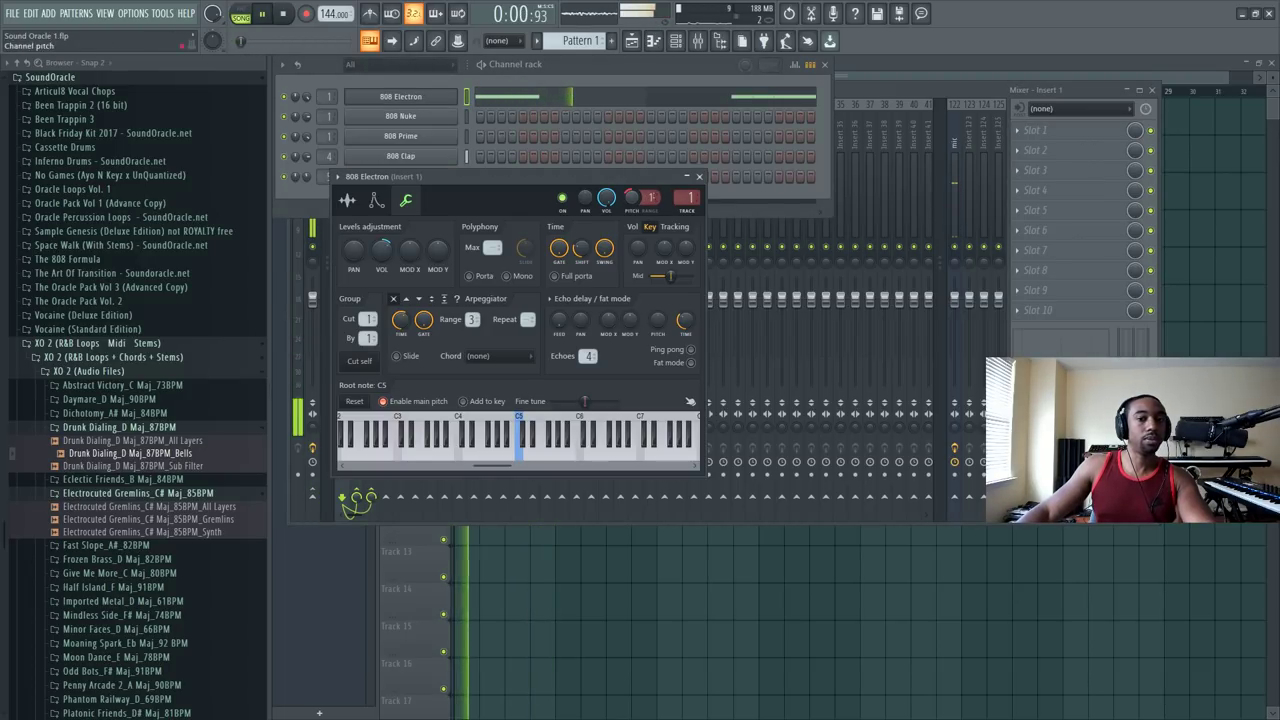
Step: Lower the Insert 1 fader to about -1.3 dB, trimming the group fader down and Insert 2 slightly up
{"action": "key", "text": "F6"}
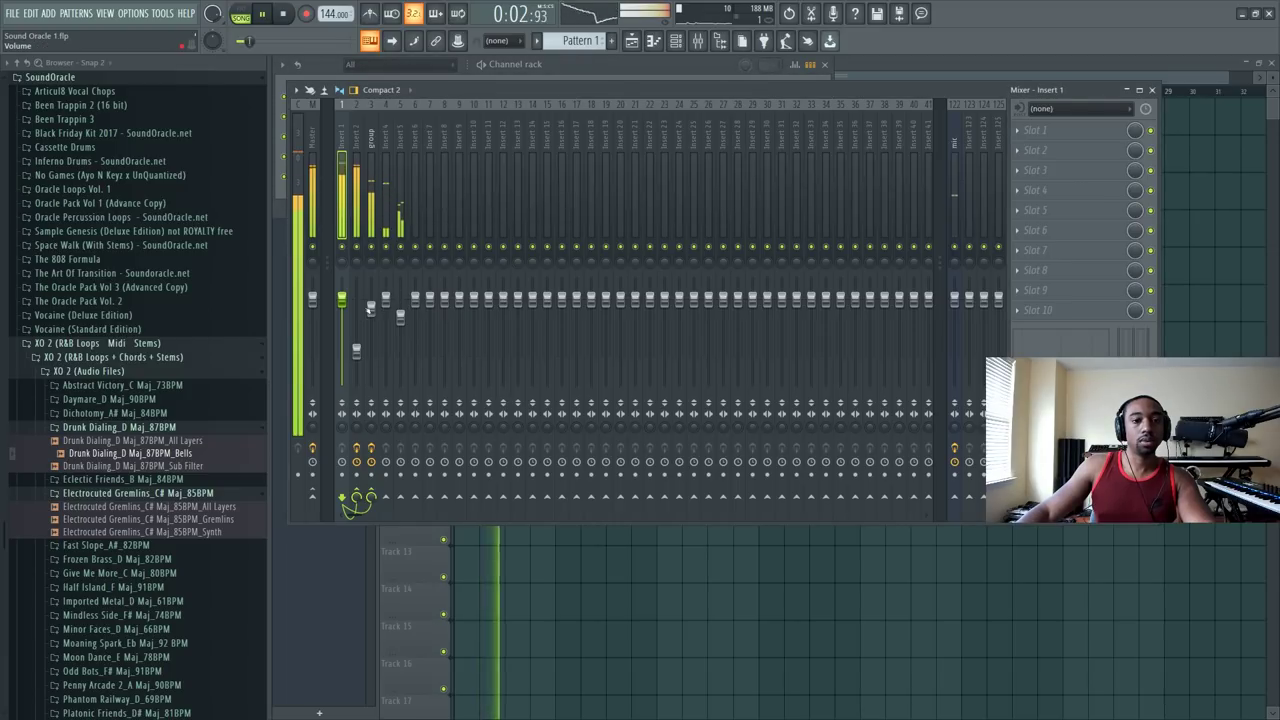
{"action": "key", "text": "space"}
{"action": "left_click", "coordinate": [370, 200]}
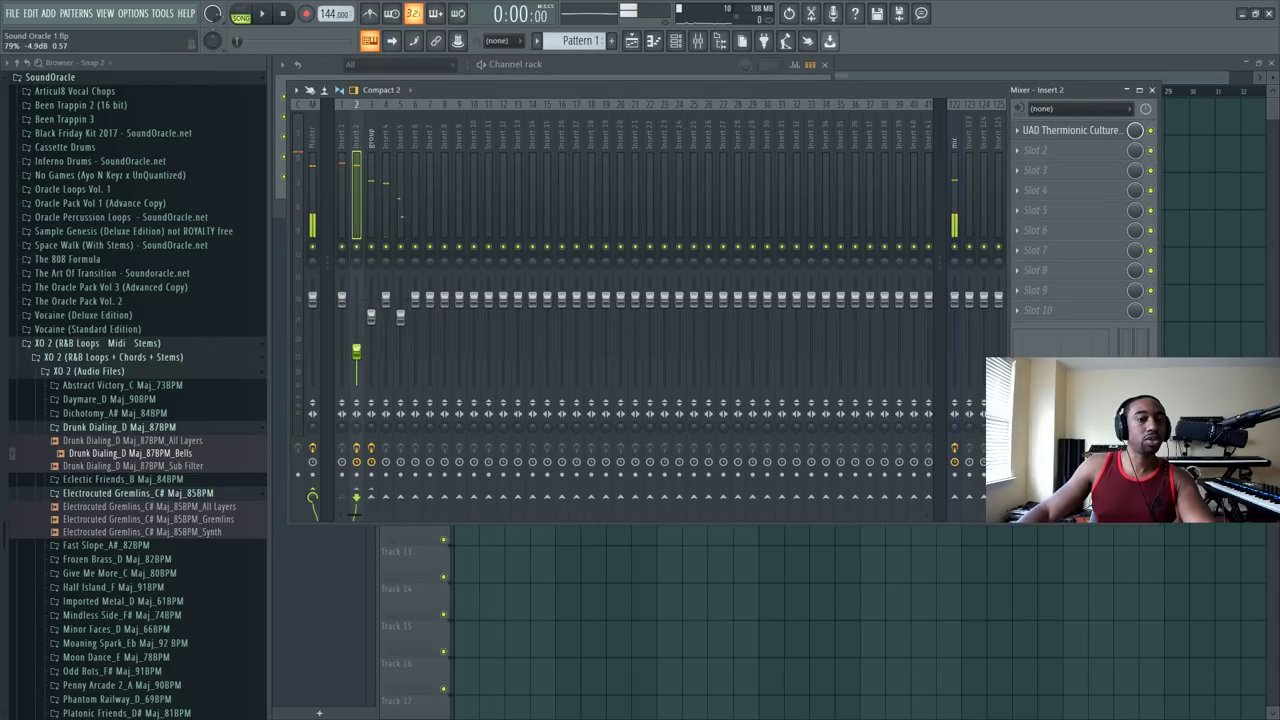
{"action": "left_click", "coordinate": [374, 317]}
{"action": "key", "text": "space"}
{"action": "left_click", "coordinate": [341, 310]}
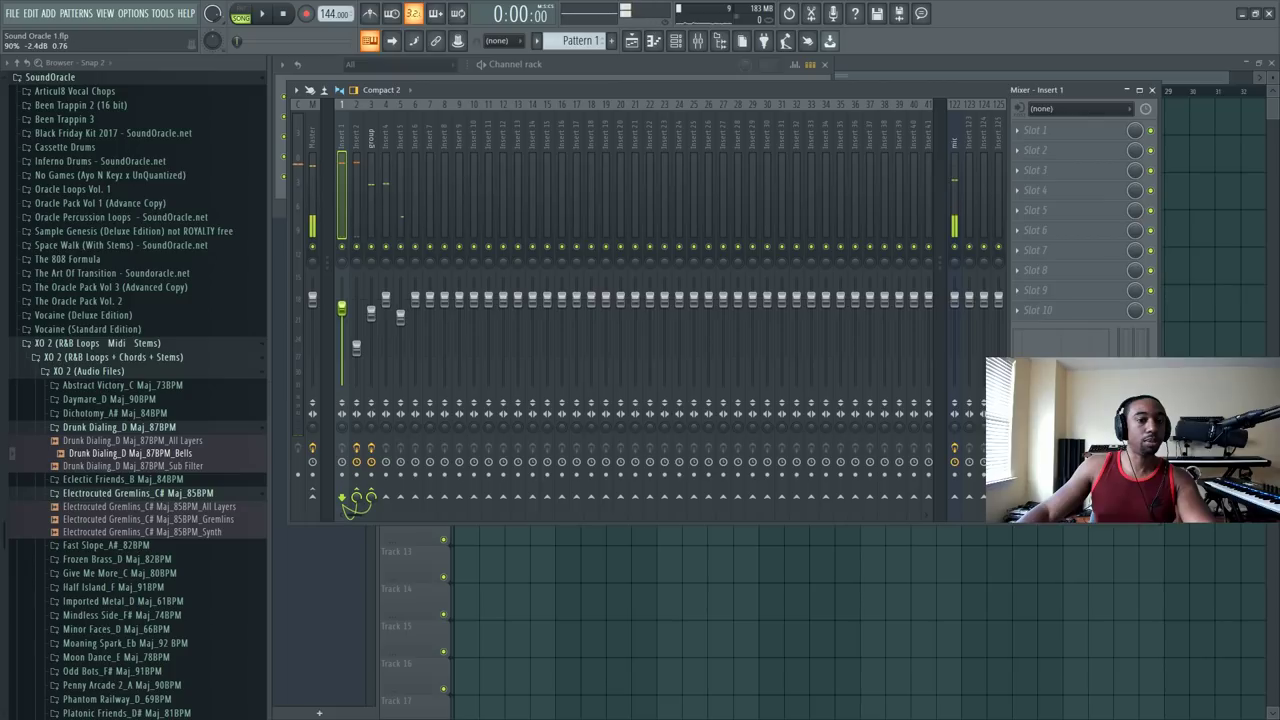
{"action": "key", "text": "space"}
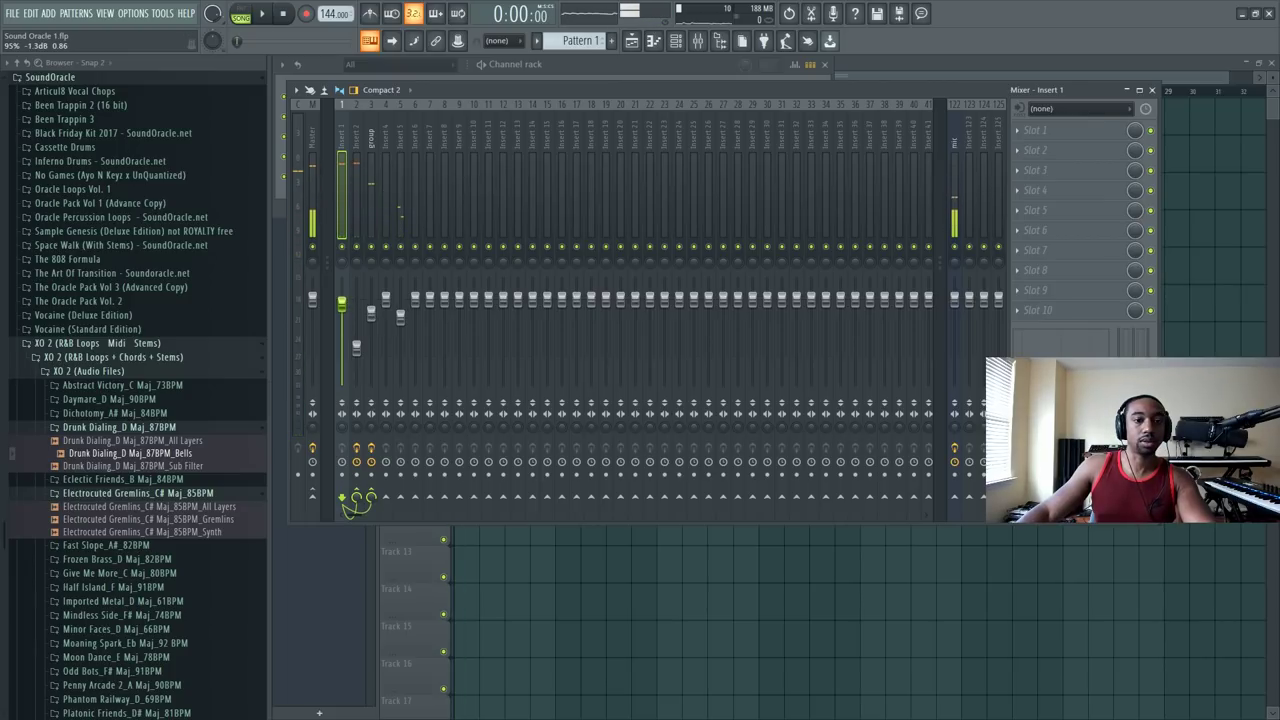
Step: Lower the group fader to about -8.3 dB and raise the Insert 2 fader while the beat plays
{"action": "left_click", "coordinate": [374, 318]}
{"action": "key", "text": "space"}
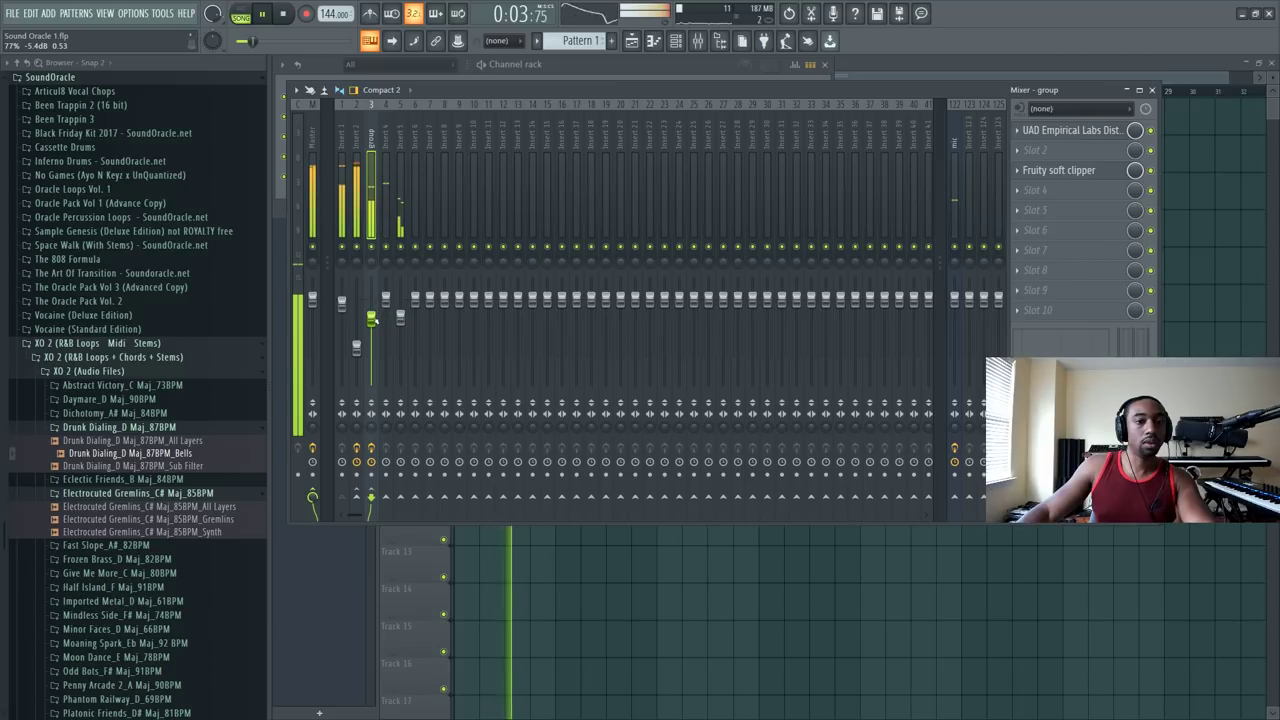
{"action": "left_click", "coordinate": [356, 350]}
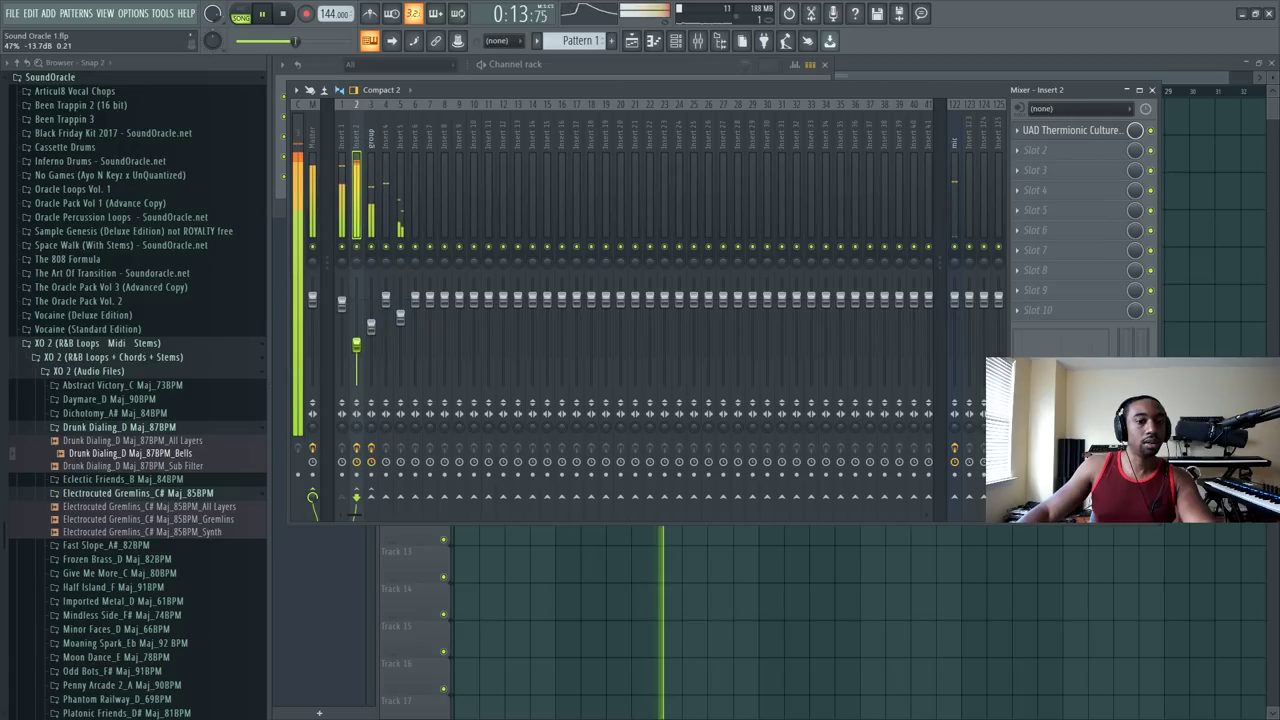
{"action": "left_click", "coordinate": [368, 336]}
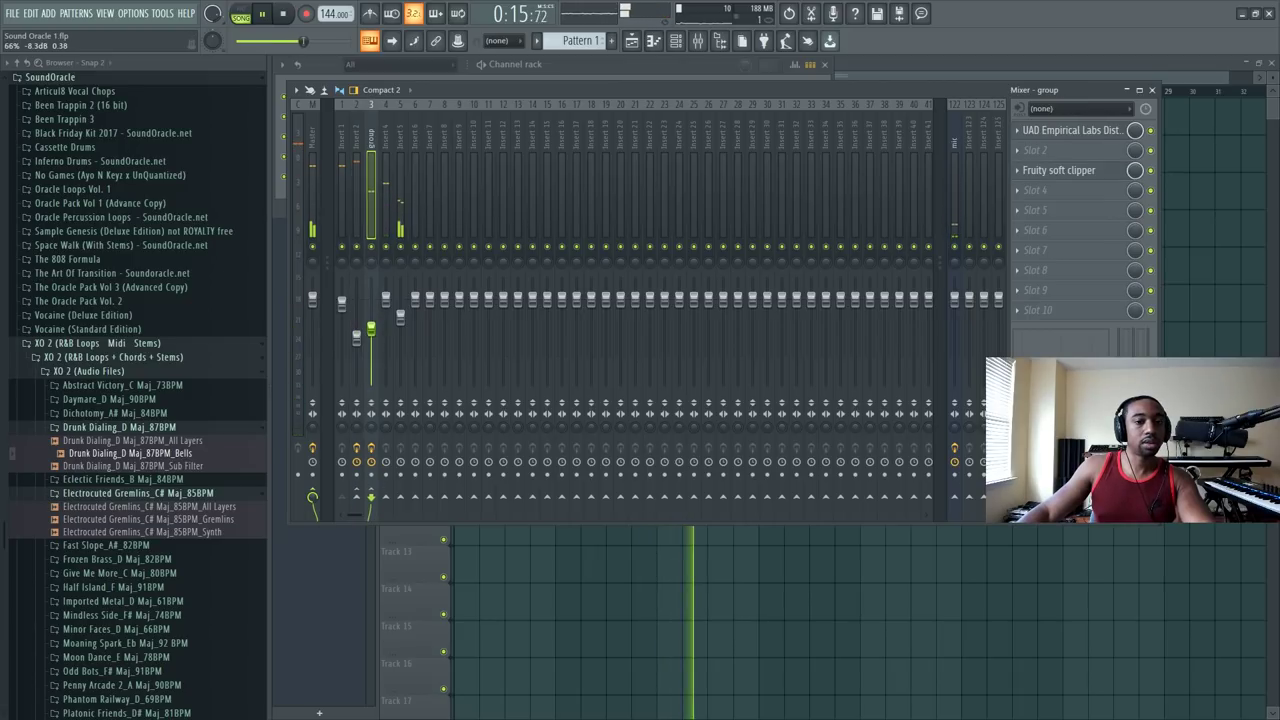
{"action": "key", "text": "space"}
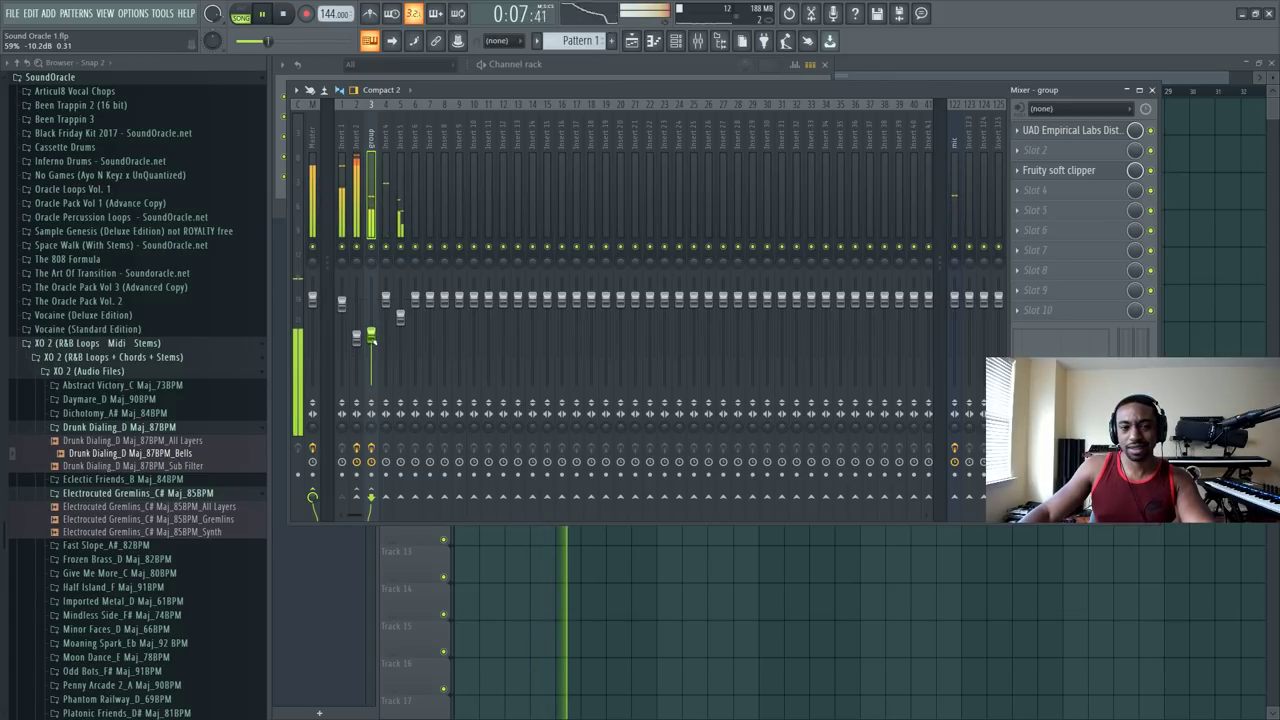
Step: Bring the Insert 2 fader back down and nudge the group fader up while replaying the beat
{"action": "key", "text": "space"}
{"action": "key", "text": "Left"}
{"action": "key", "text": "Right"}
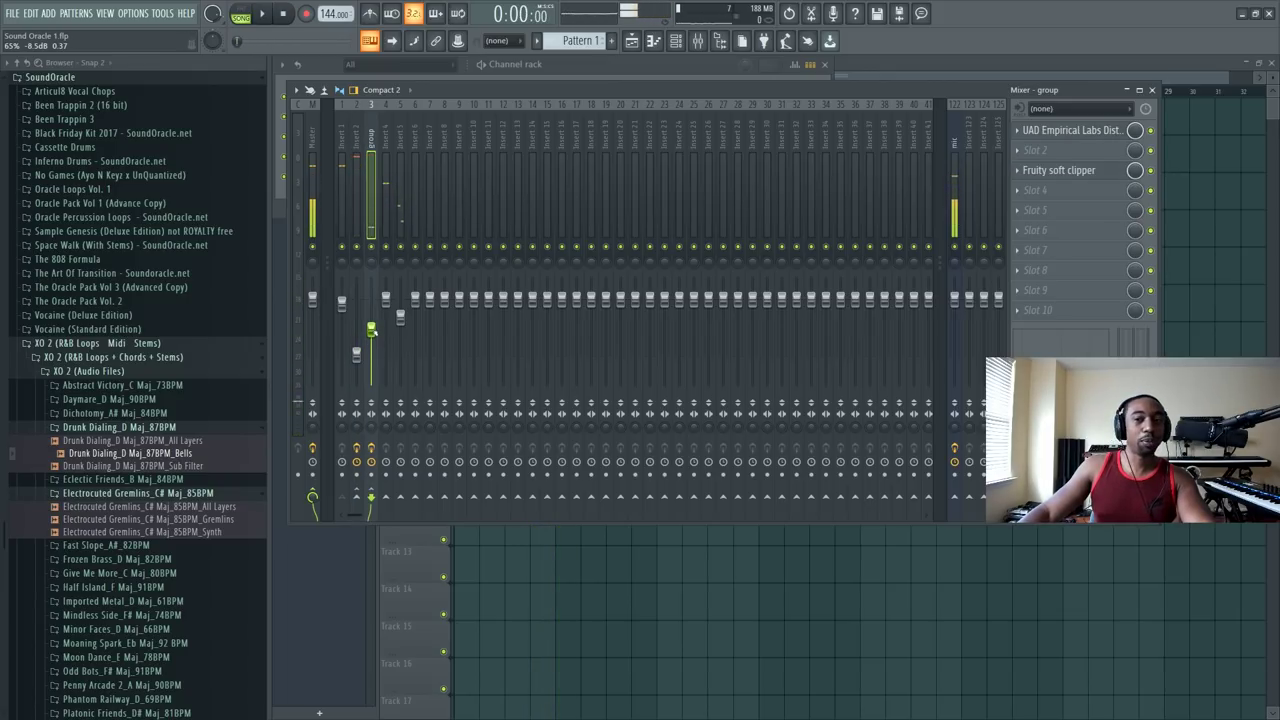
{"action": "key", "text": "space"}
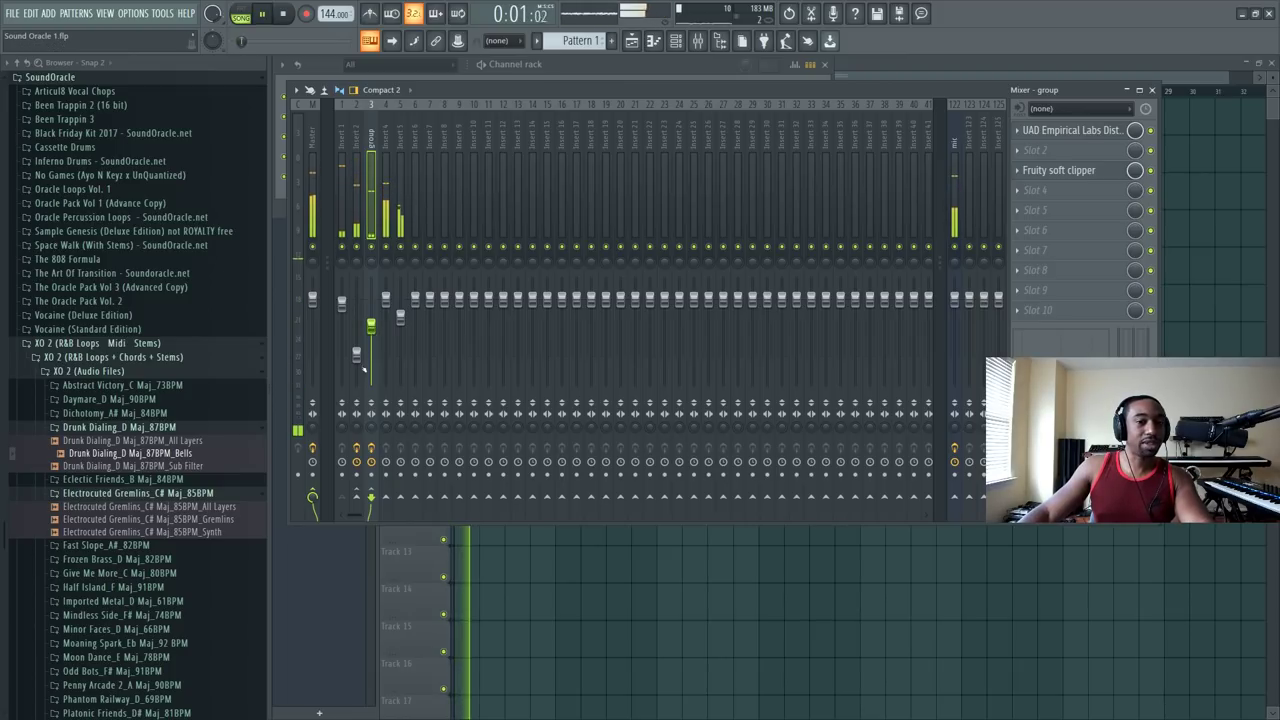
{"action": "left_click", "coordinate": [355, 340]}
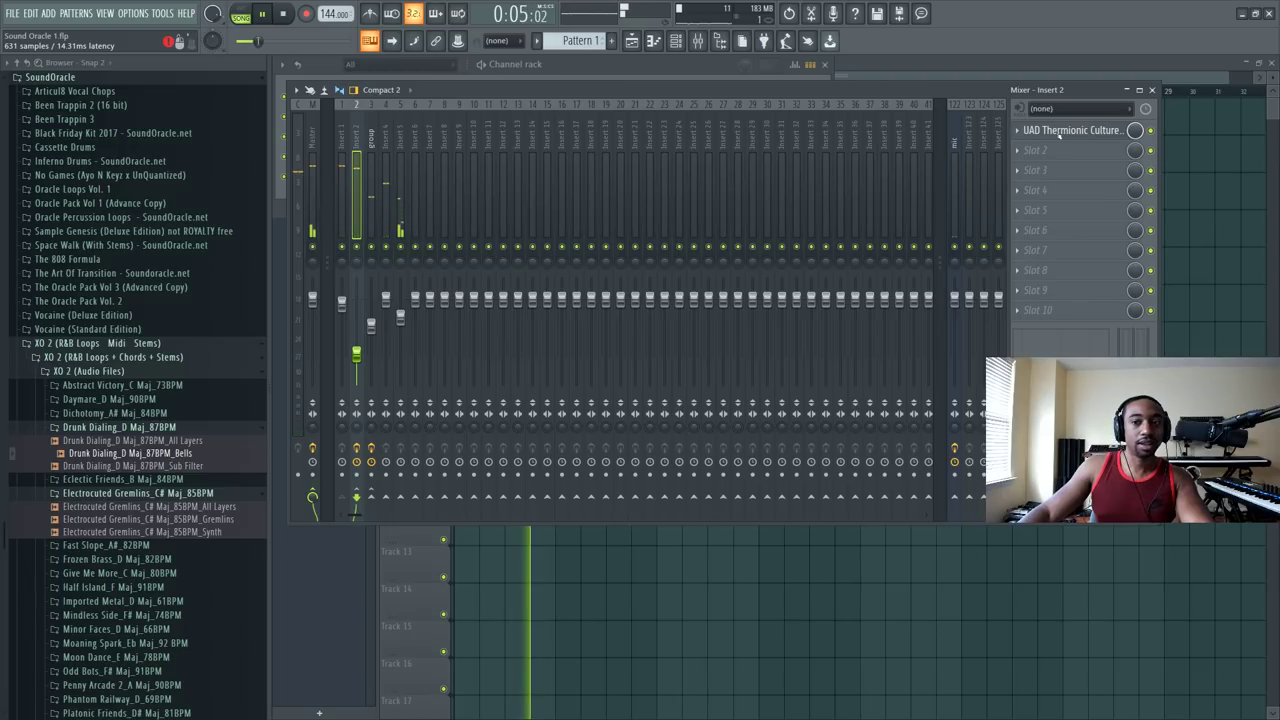
Step: Add Fruity Parametric EQ 2 to the group track, adjust one of its bands, and place it above the UAD Empirical Labs effect
{"action": "left_click", "coordinate": [371, 137]}
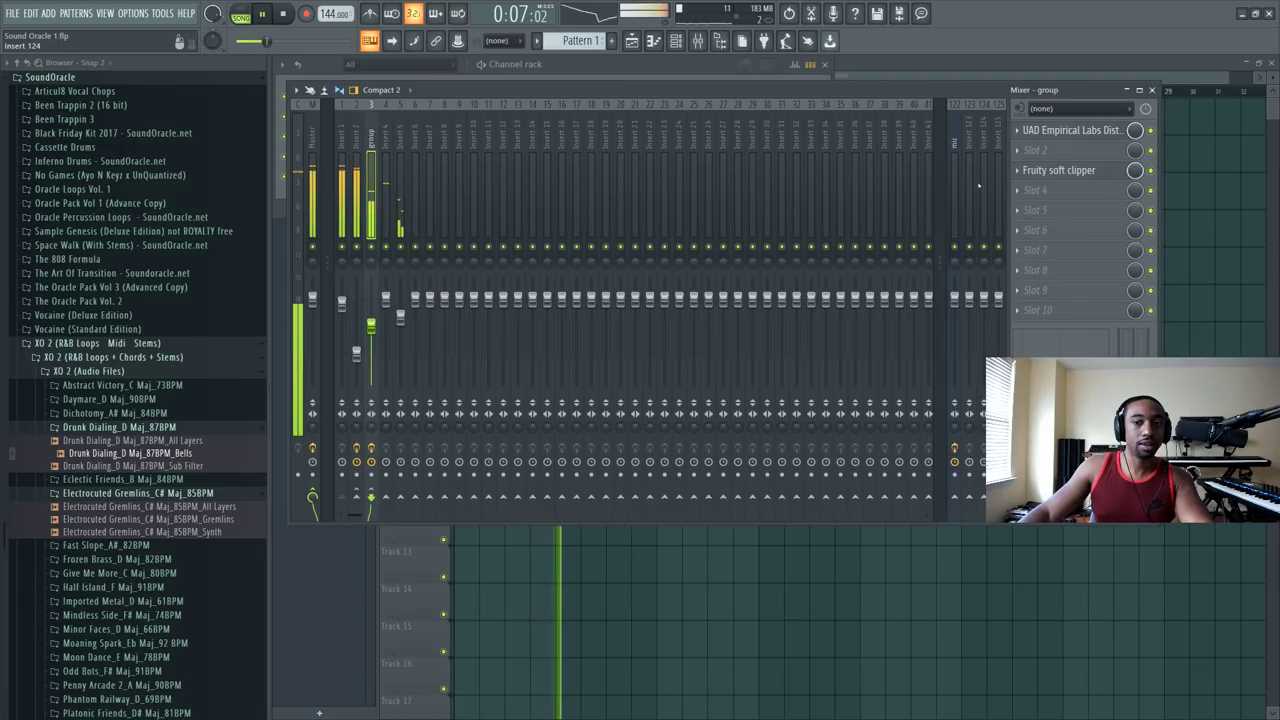
{"action": "key", "text": "space"}
{"action": "left_click", "coordinate": [1065, 155]}
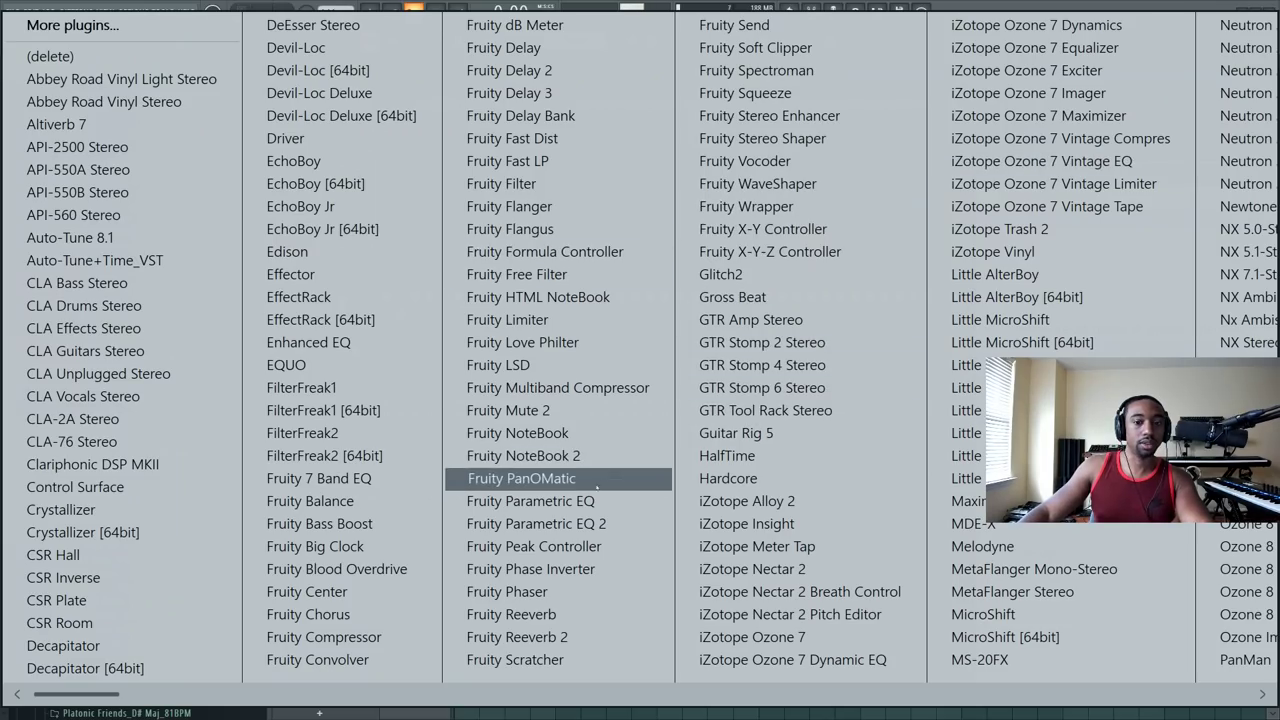
{"action": "left_click", "coordinate": [530, 480]}
{"action": "mouse_move", "coordinate": [407, 260]}
{"action": "left_mouse_down"}
{"action": "mouse_move", "coordinate": [357, 247]}
{"action": "mouse_move", "coordinate": [388, 249]}
{"action": "left_mouse_up"}
{"action": "key", "text": "space"}
{"action": "left_click", "coordinate": [731, 159]}
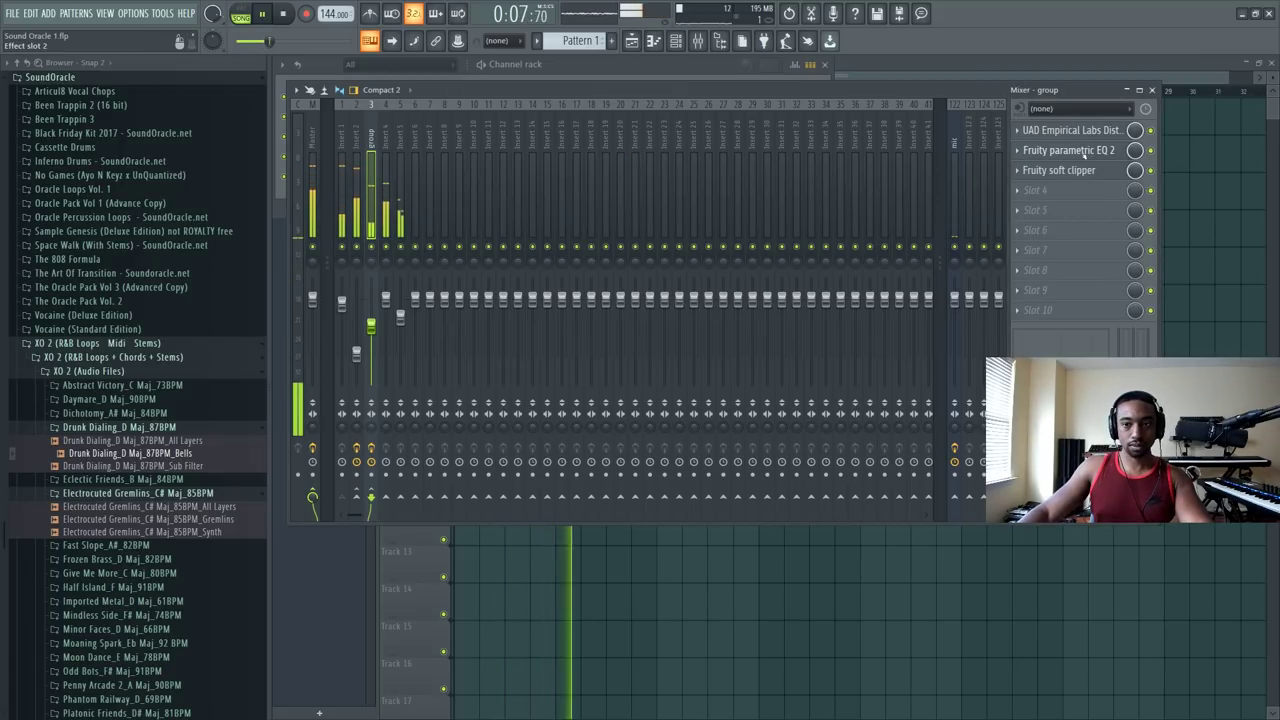
{"action": "left_click_drag", "start_coordinate": [1070, 150], "coordinate": [1087, 131]}
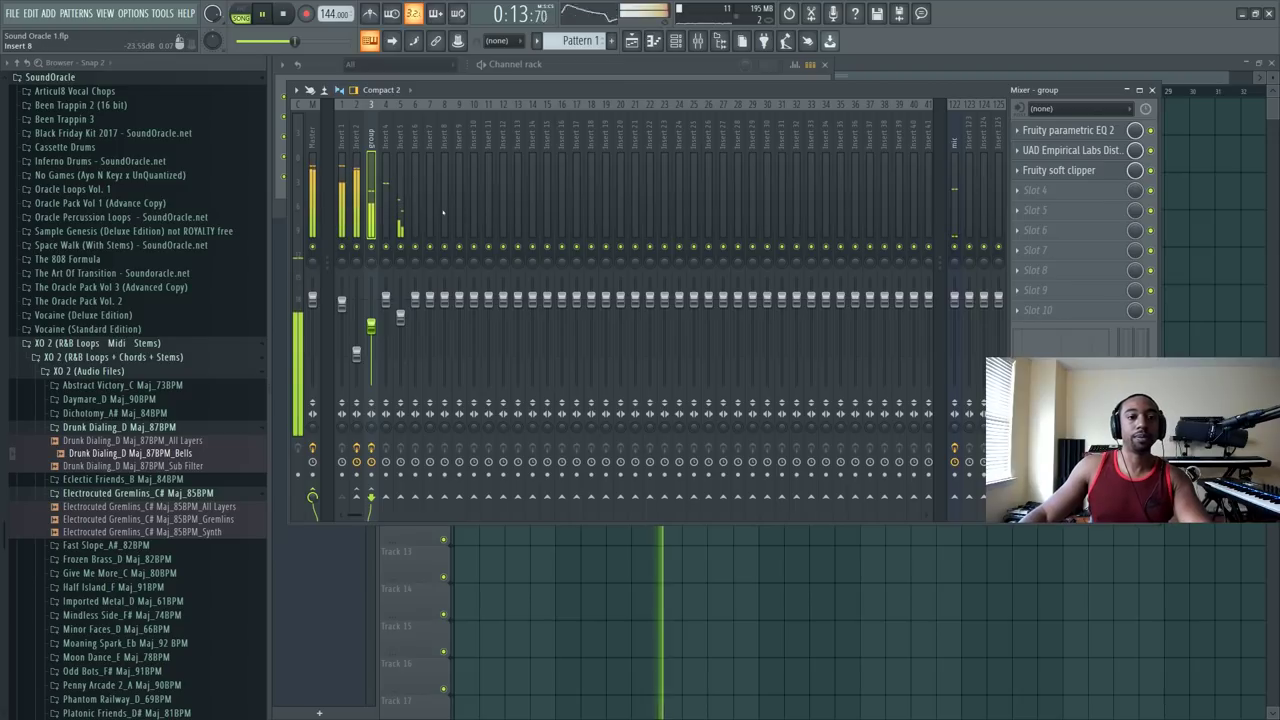
Step: Slice the first Drunk Dialing Bells clip on Track 4 into one-bar pieces and delete the three unsliced copies after it
{"action": "key", "text": "F6"}
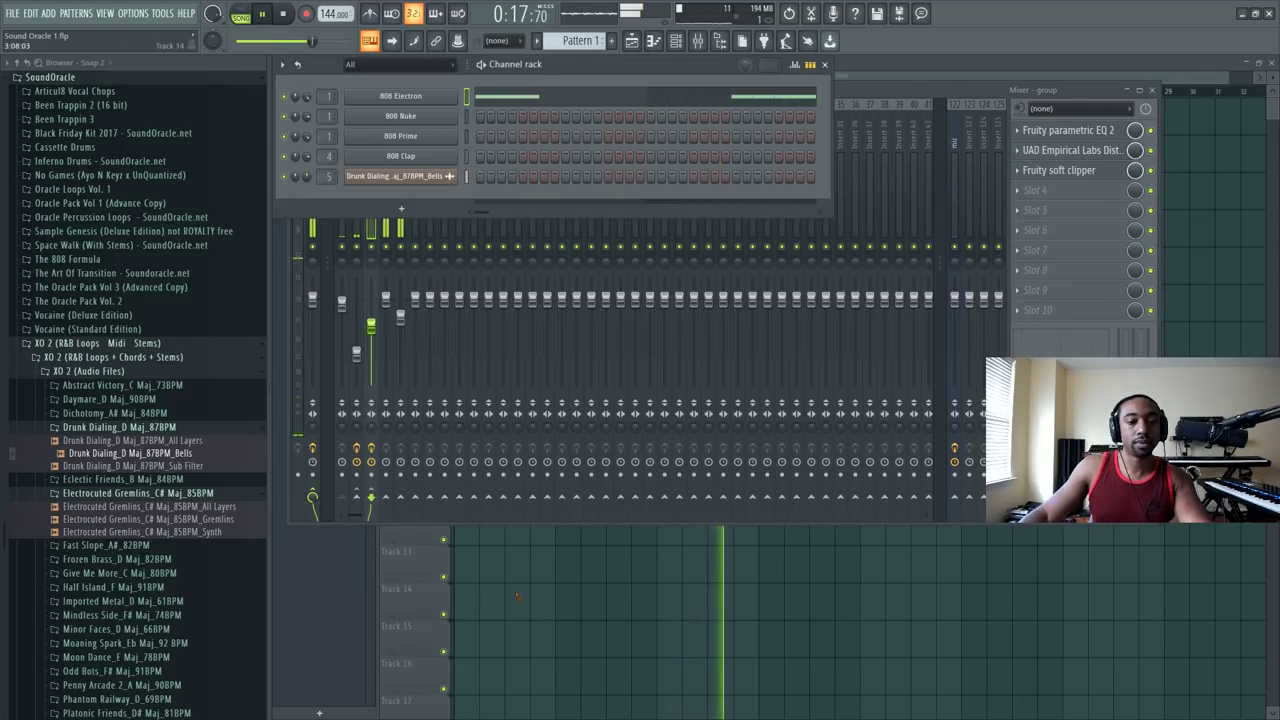
{"action": "key", "text": "space"}
{"action": "key", "text": "F5"}
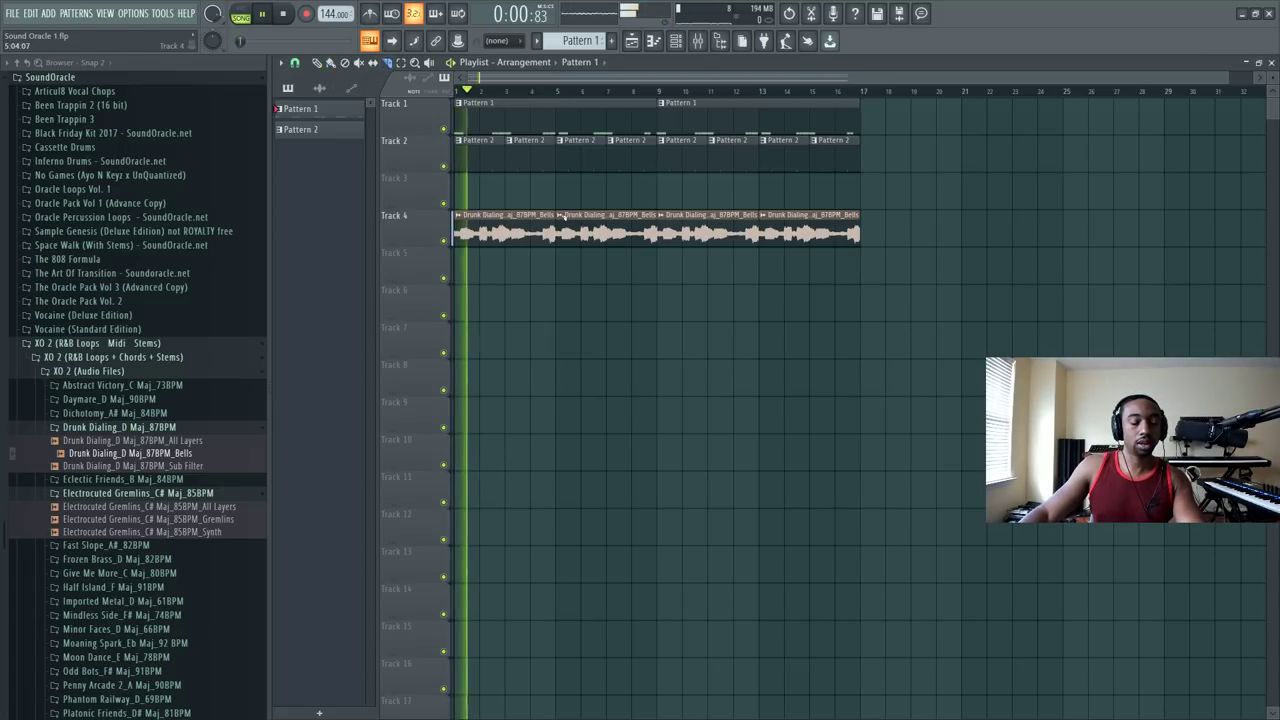
{"action": "key", "text": "space"}
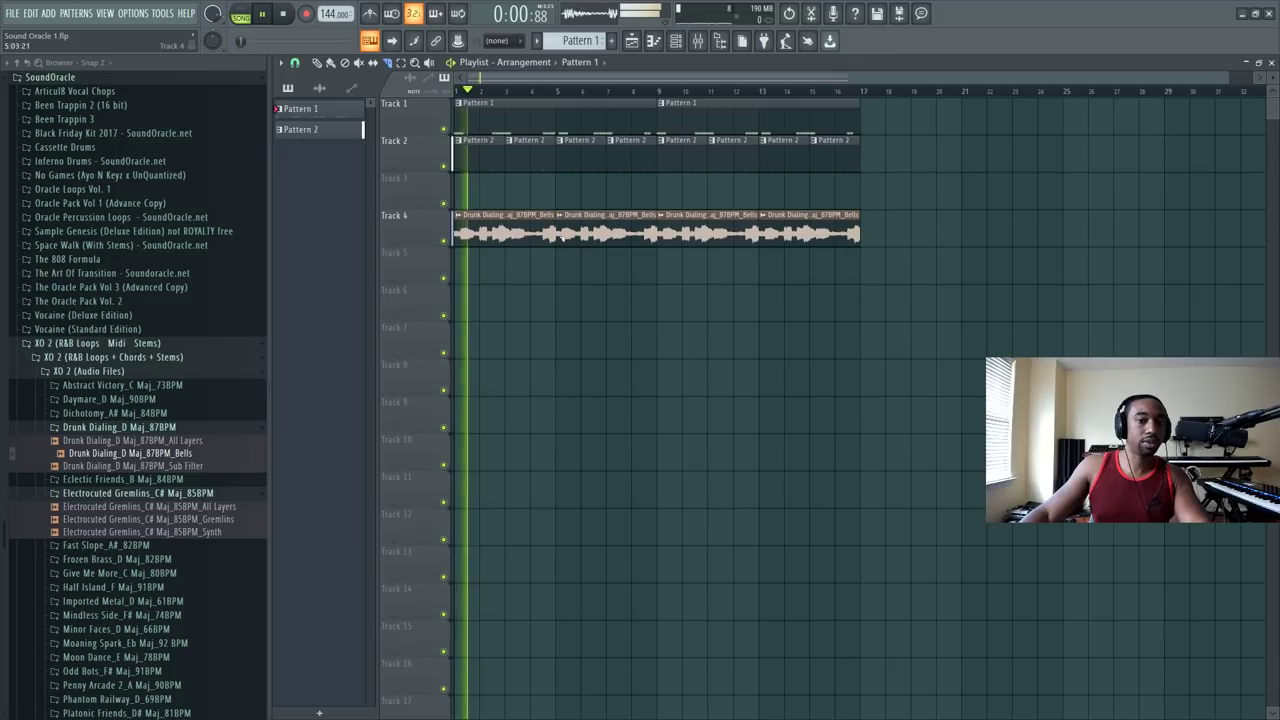
{"action": "key", "text": "space"}
{"action": "left_click_drag", "start_coordinate": [655, 253], "coordinate": [870, 215]}
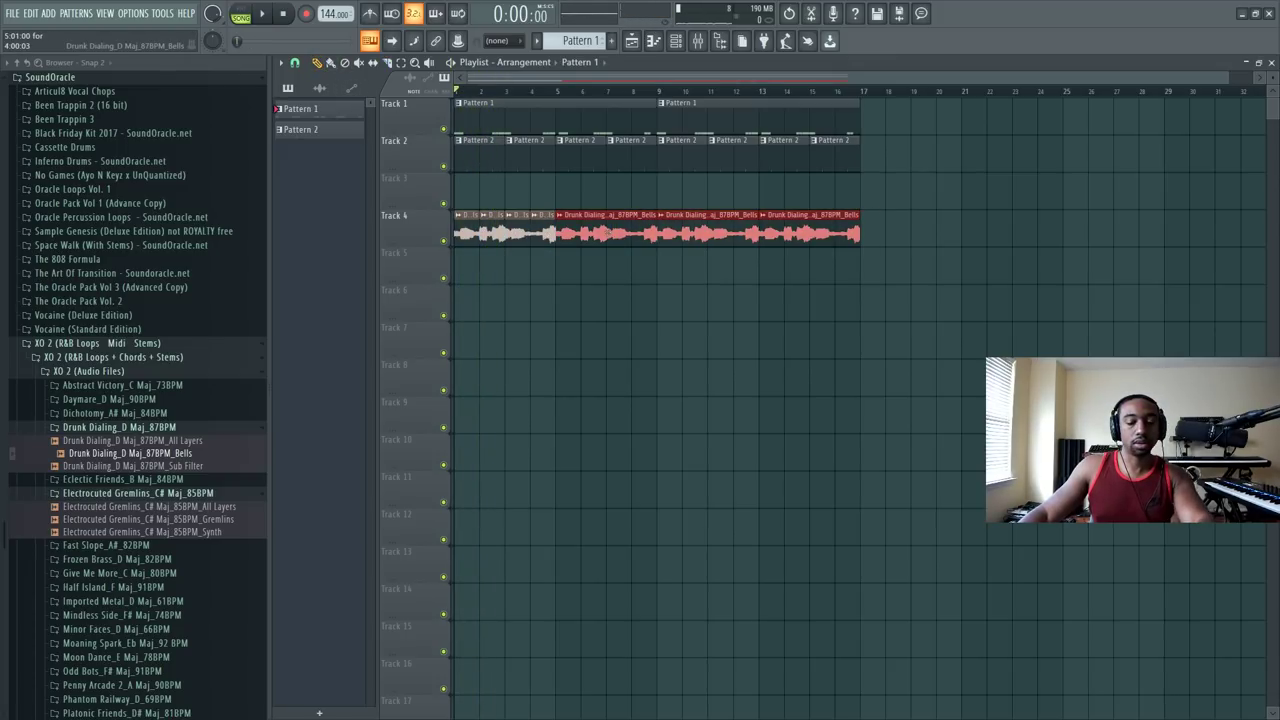
{"action": "key", "text": "Delete"}
Step: Try repeating the one-bar Bells slices along Track 4 from bar 5, and clear the copies again
{"action": "left_click", "coordinate": [535, 229], "text": "ctrl"}
{"action": "key", "text": "ctrl+b"}
{"action": "key", "text": "ctrl+b"}
{"action": "key", "text": "ctrl+b"}
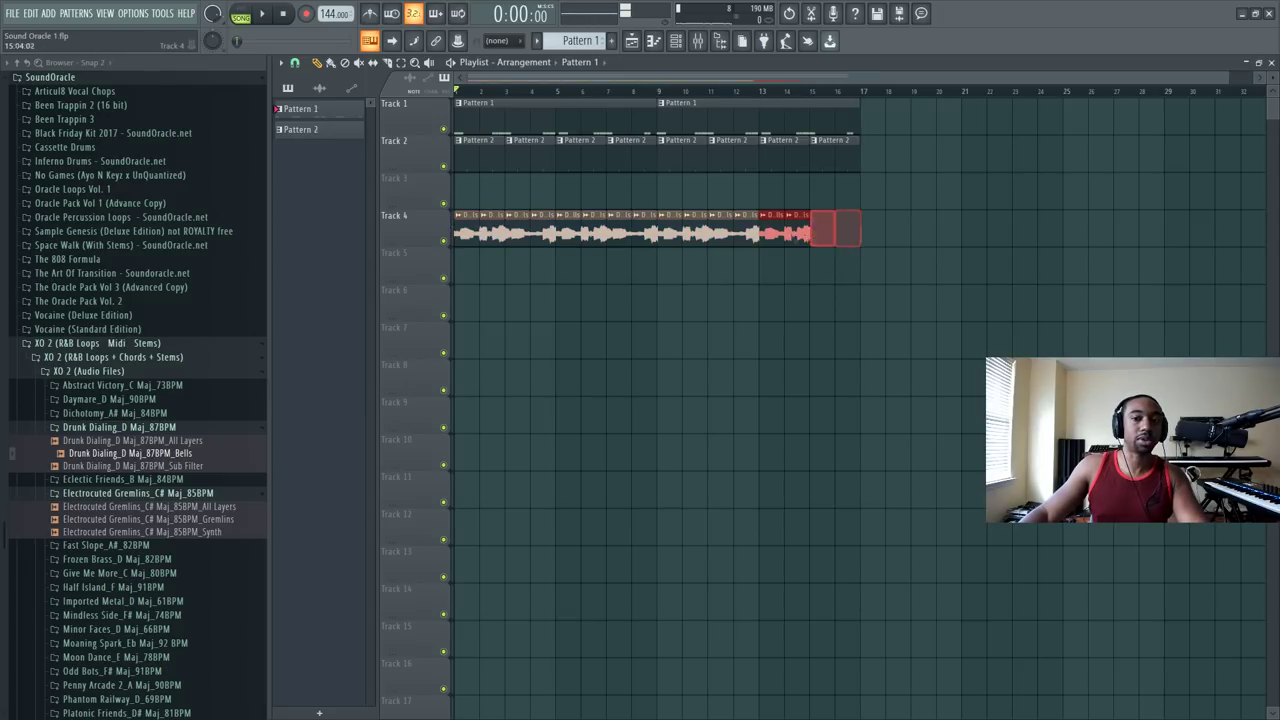
{"action": "right_click", "coordinate": [588, 232]}
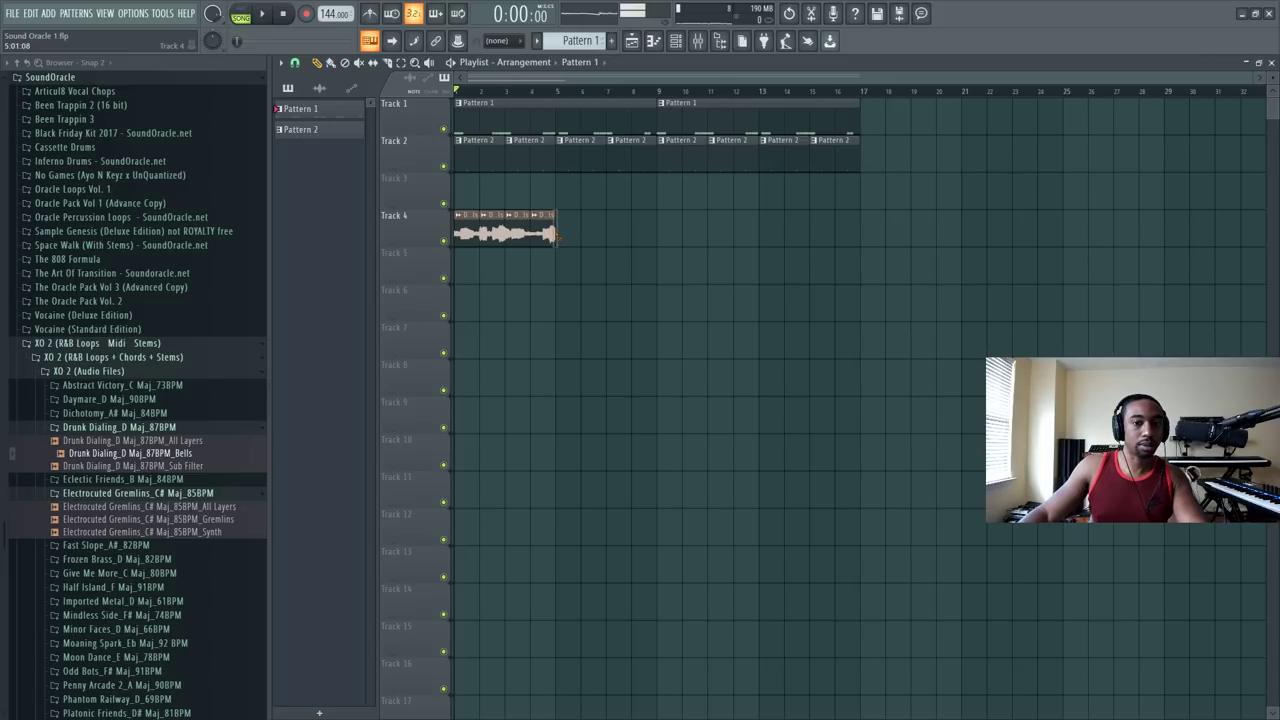
Step: Duplicate the four one-bar Bells slices on Track 4 until they fill bars 5 to 16
{"action": "left_click", "coordinate": [384, 233]}
{"action": "key", "text": "ctrl+b"}
{"action": "left_click_drag", "start_coordinate": [454, 172], "coordinate": [678, 229], "text": "ctrl"}
{"action": "key", "text": "ctrl+b"}
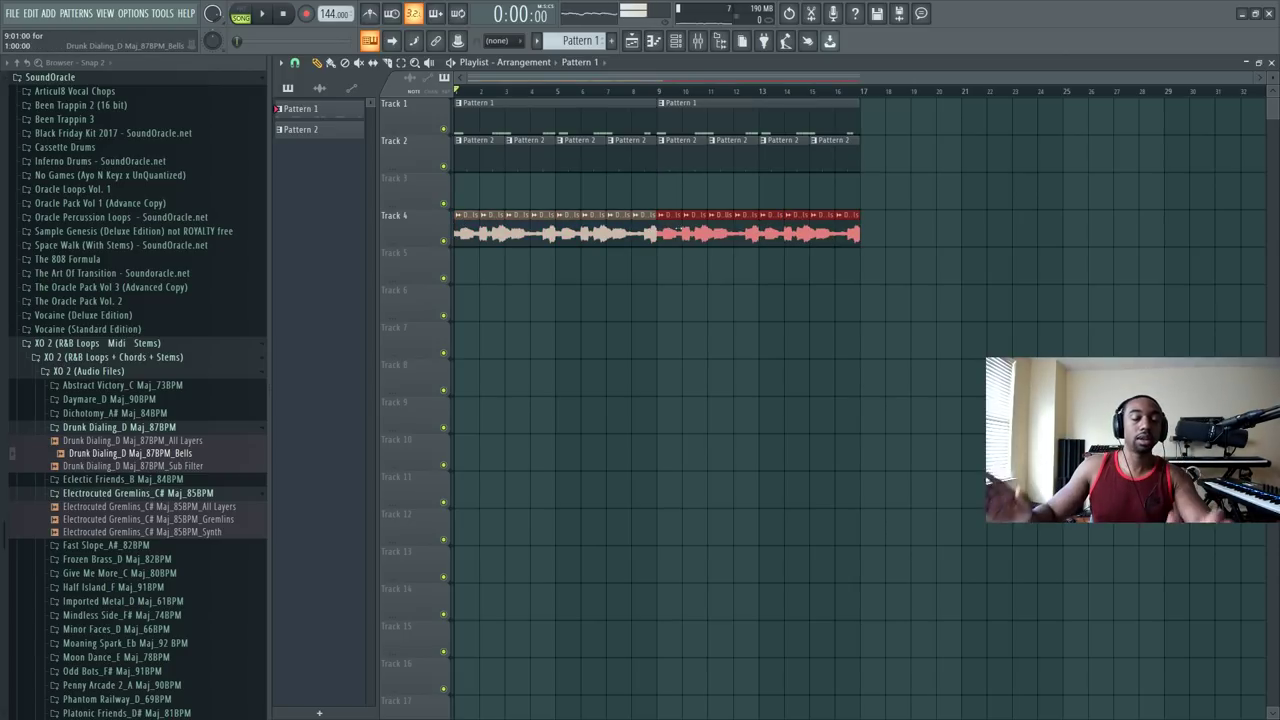
{"action": "left_click", "coordinate": [605, 286]}
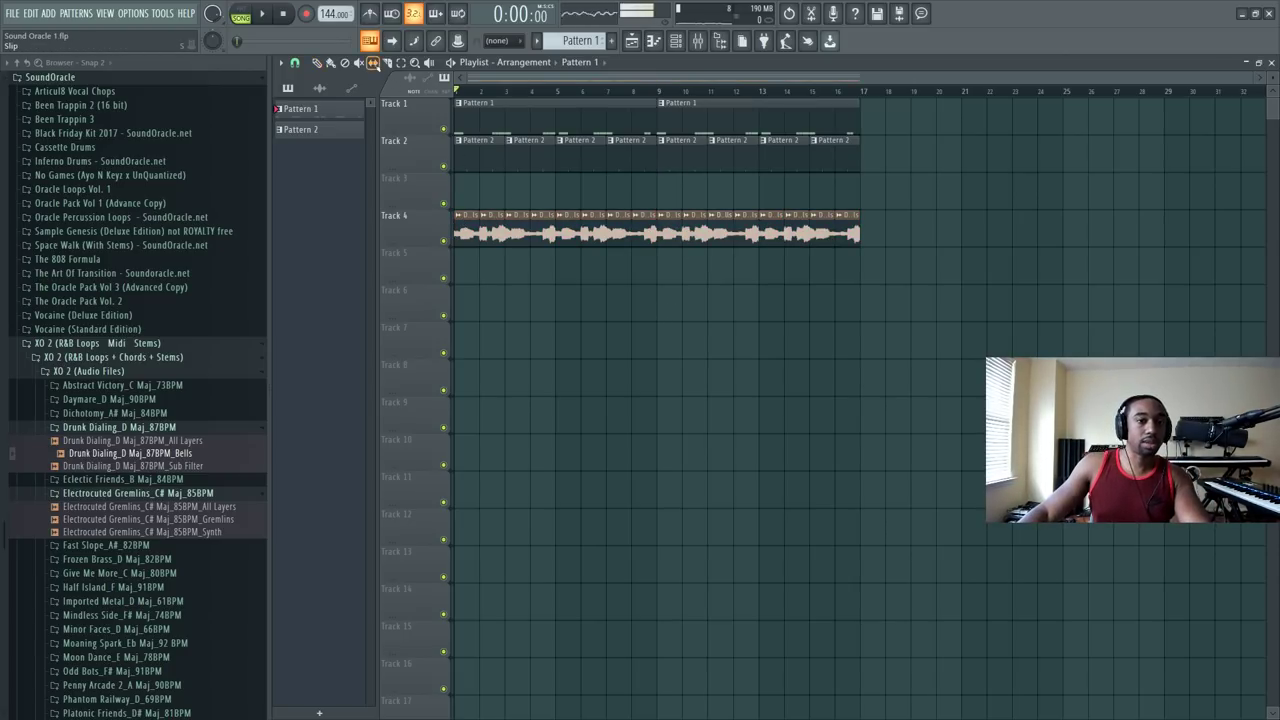
Step: Set the playlist snap to Bar, slip the Bells audio inside the slices around bars 5 and 6, and play from bar 5
{"action": "left_click", "coordinate": [295, 63]}
{"action": "left_click", "coordinate": [323, 420]}
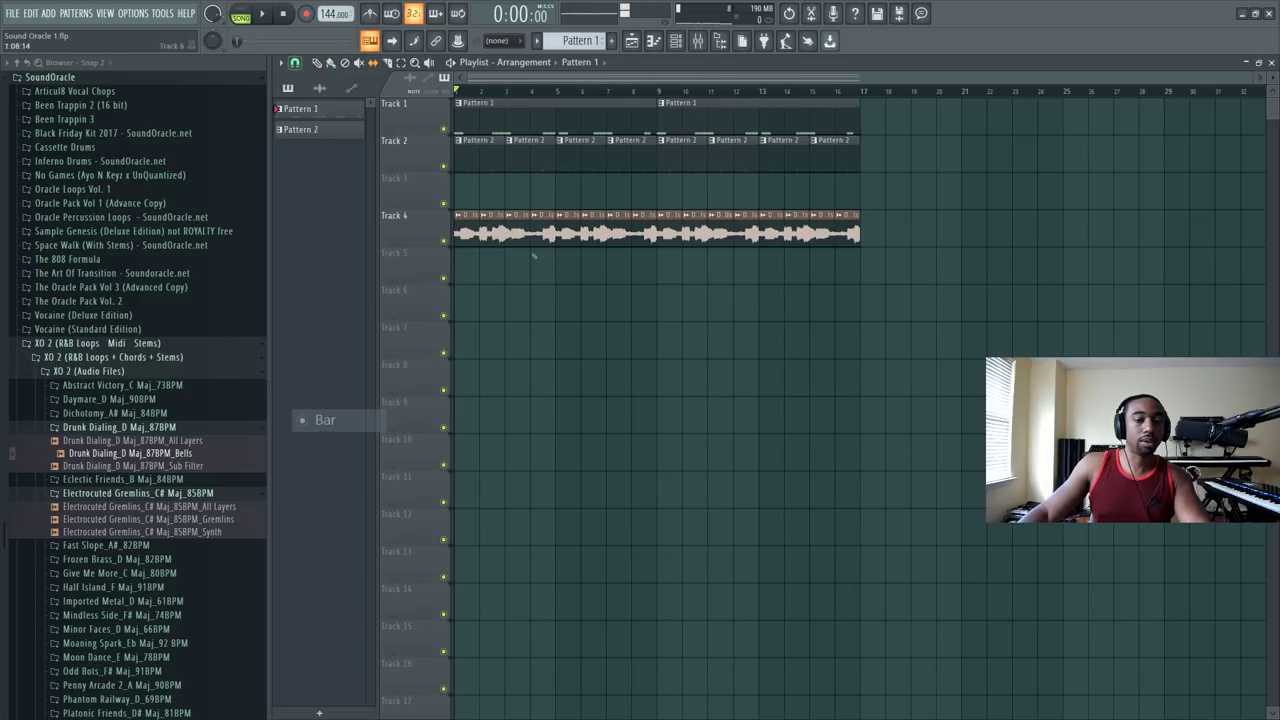
{"action": "key", "text": "space"}
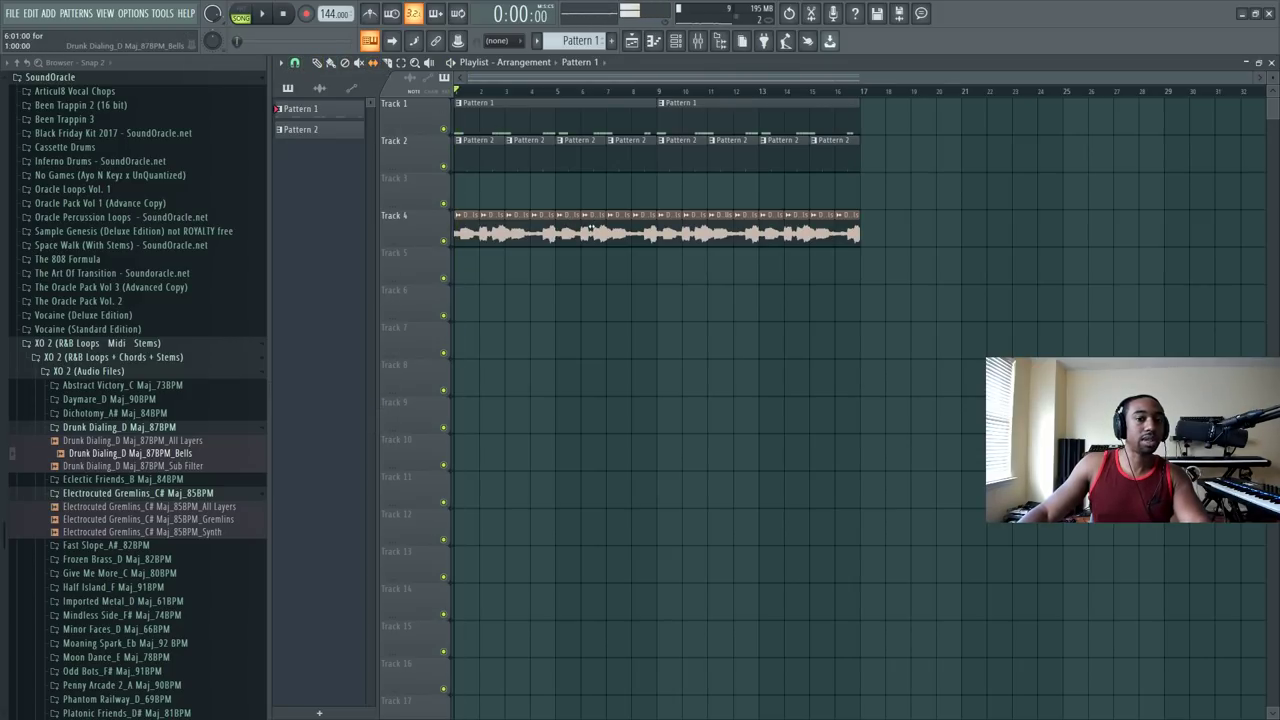
{"action": "left_click", "coordinate": [562, 226]}
{"action": "left_click", "coordinate": [581, 88]}
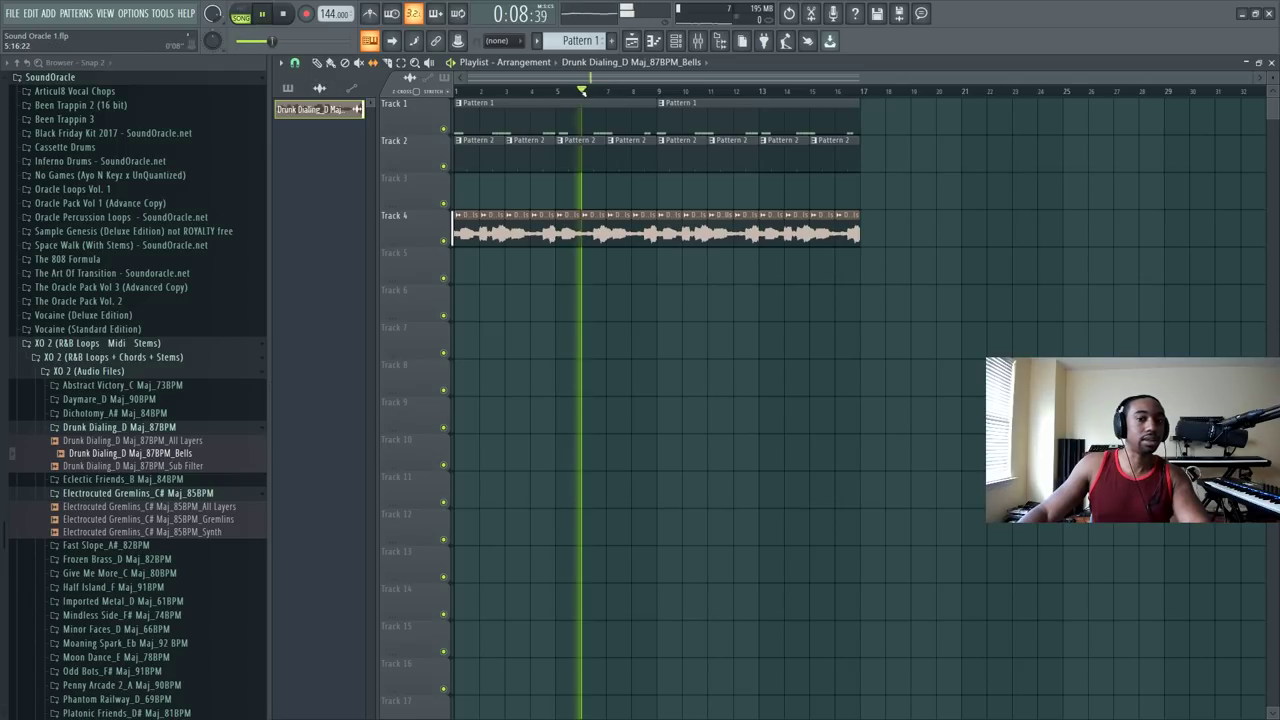
{"action": "left_click", "coordinate": [552, 88]}
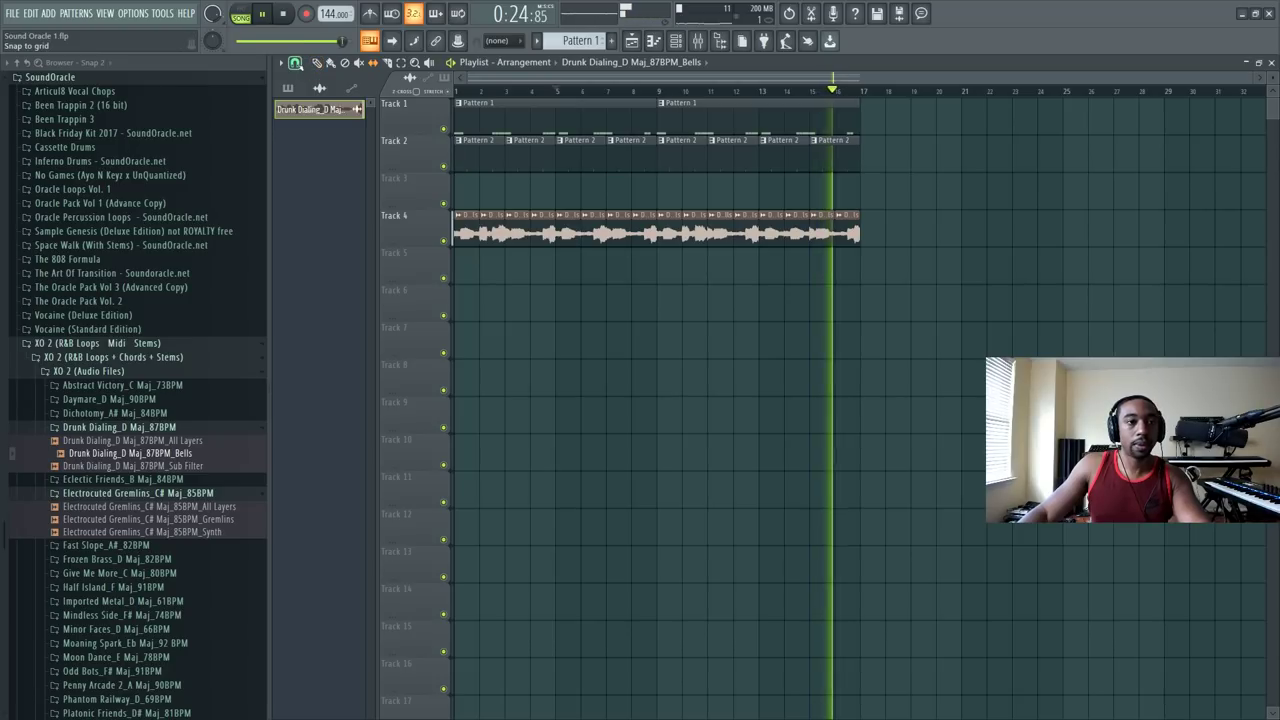
Step: Try the beat at faster tempos of 145 and 150 BPM, and restore the tempo to 144 BPM
{"action": "key", "text": "space"}
{"action": "scroll", "coordinate": [331, 14], "scroll_direction": "up", "scroll_amount": 1}
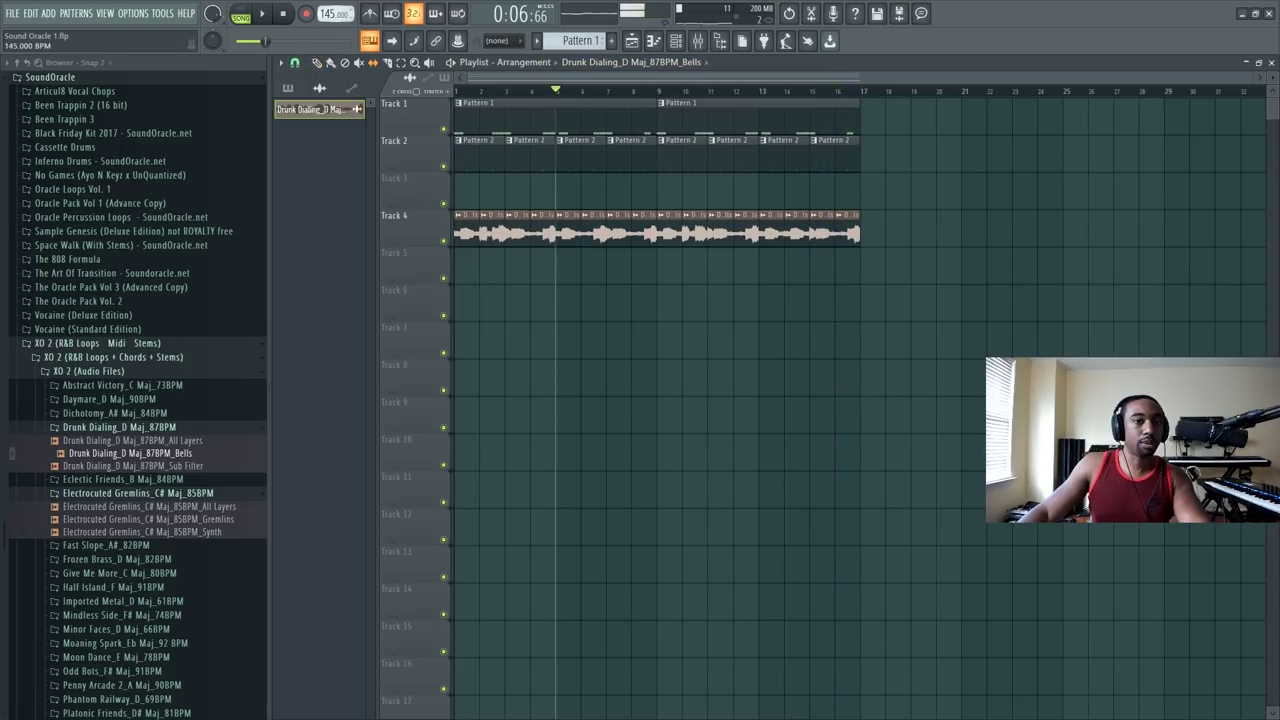
{"action": "key", "text": "space"}
{"action": "scroll", "coordinate": [331, 14], "scroll_direction": "up", "scroll_amount": 1}
{"action": "key", "text": "space"}
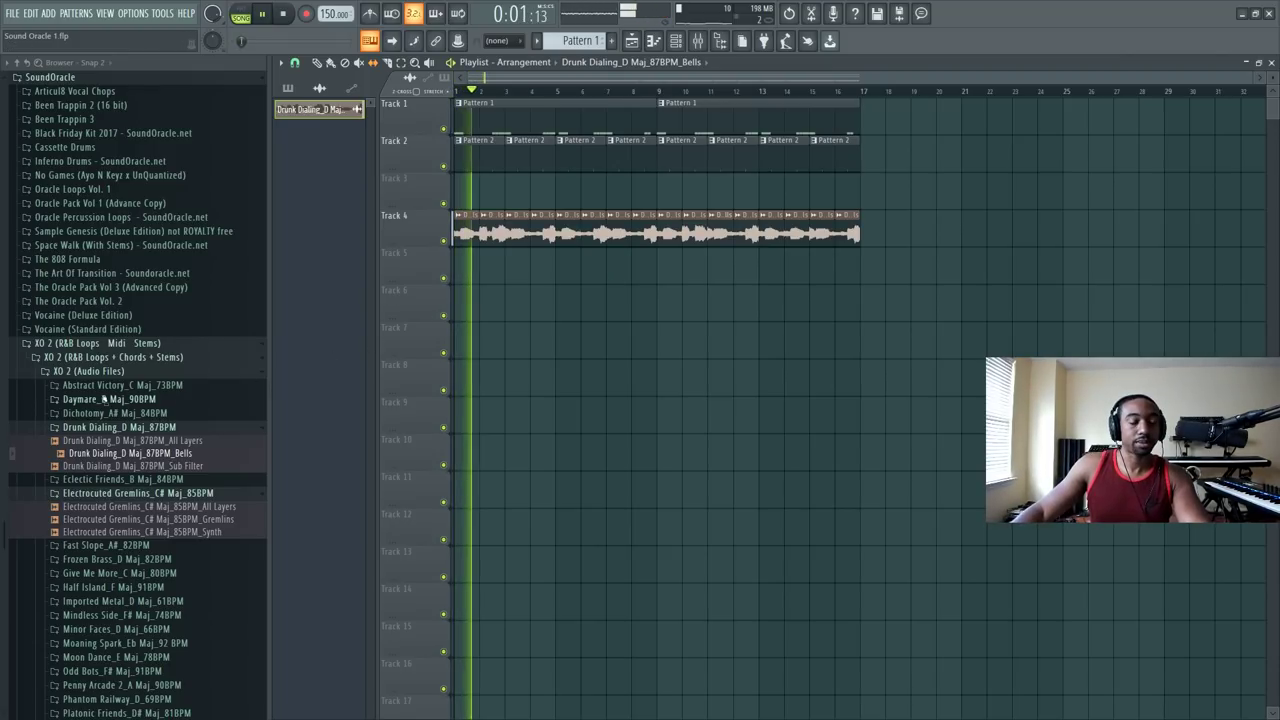
{"action": "key", "text": "F6"}
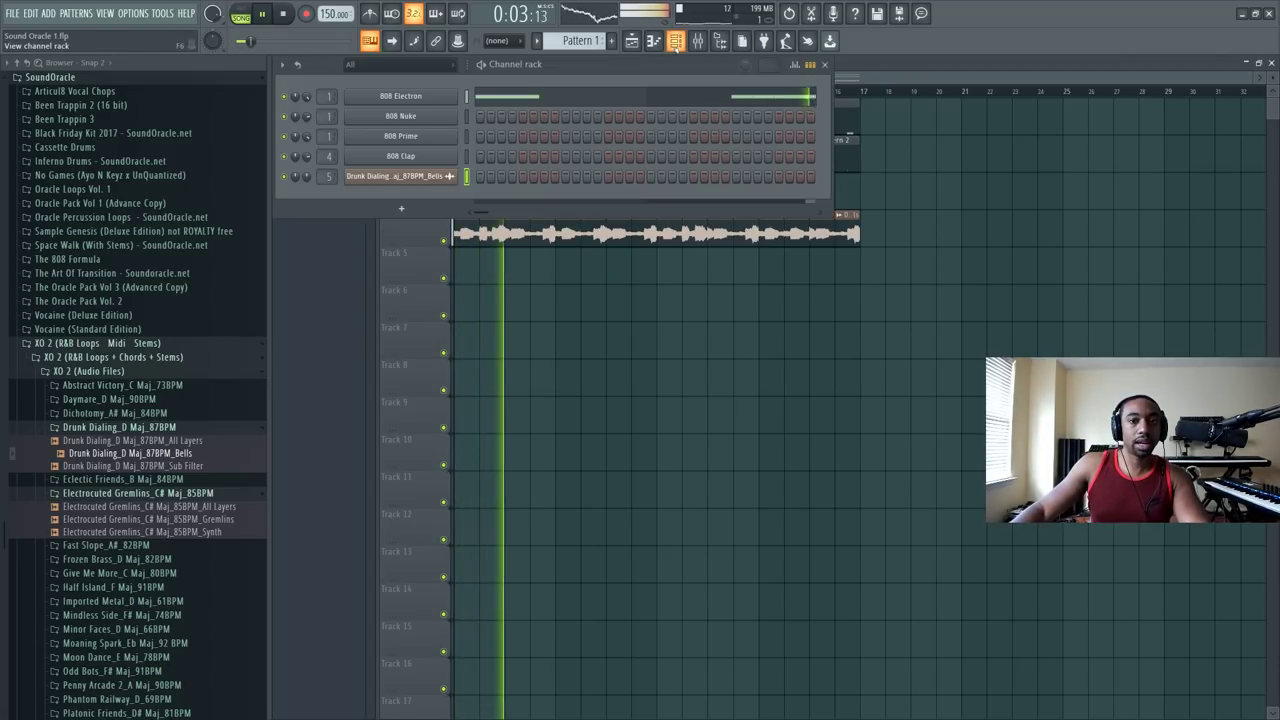
{"action": "left_click_drag", "start_coordinate": [334, 13], "coordinate": [334, 25]}
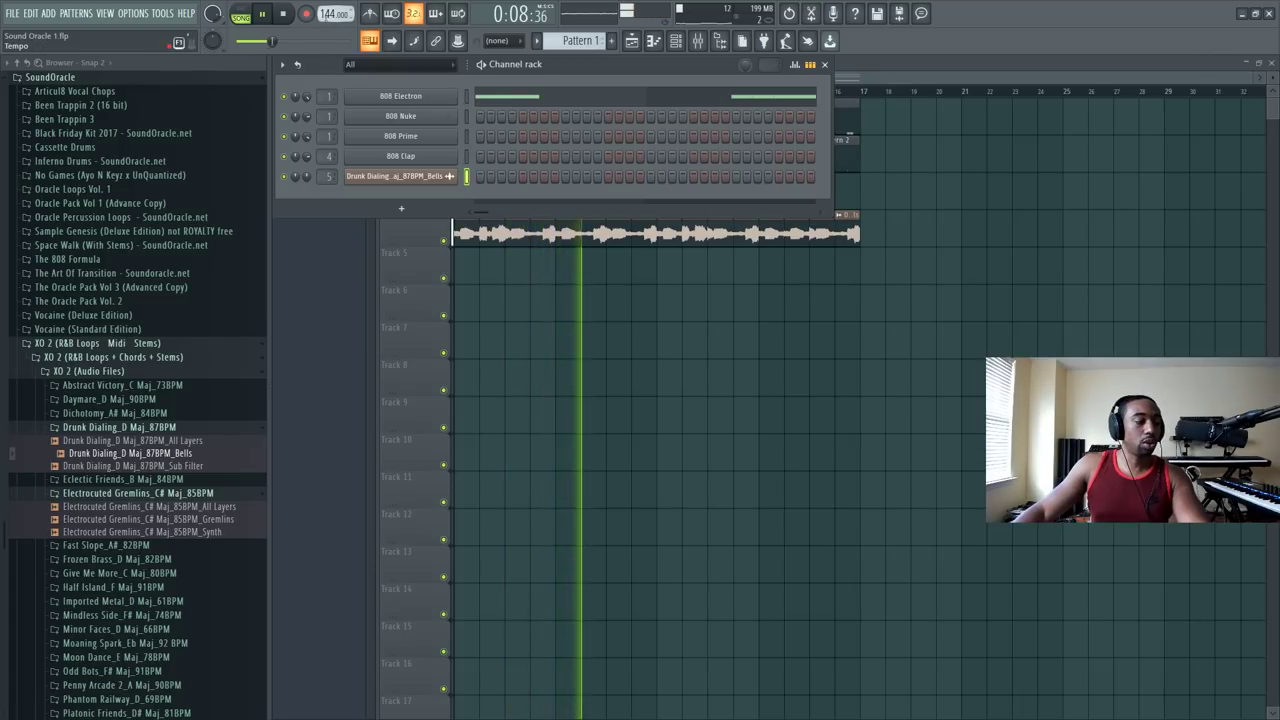
Step: Inspect the UAD Thermionic Culture Vulture settings on mixer Insert 2 and close the plugin
{"action": "left_click", "coordinate": [697, 40]}
{"action": "left_click", "coordinate": [355, 195]}
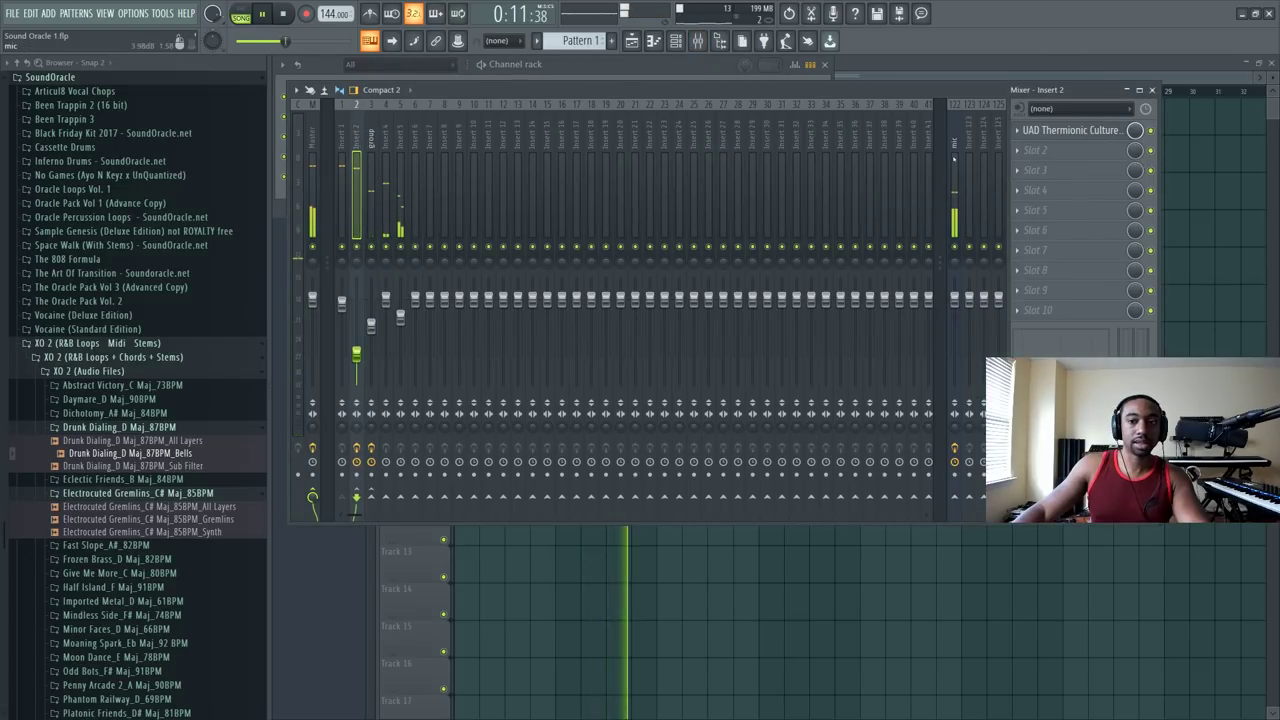
{"action": "left_click", "coordinate": [1070, 130]}
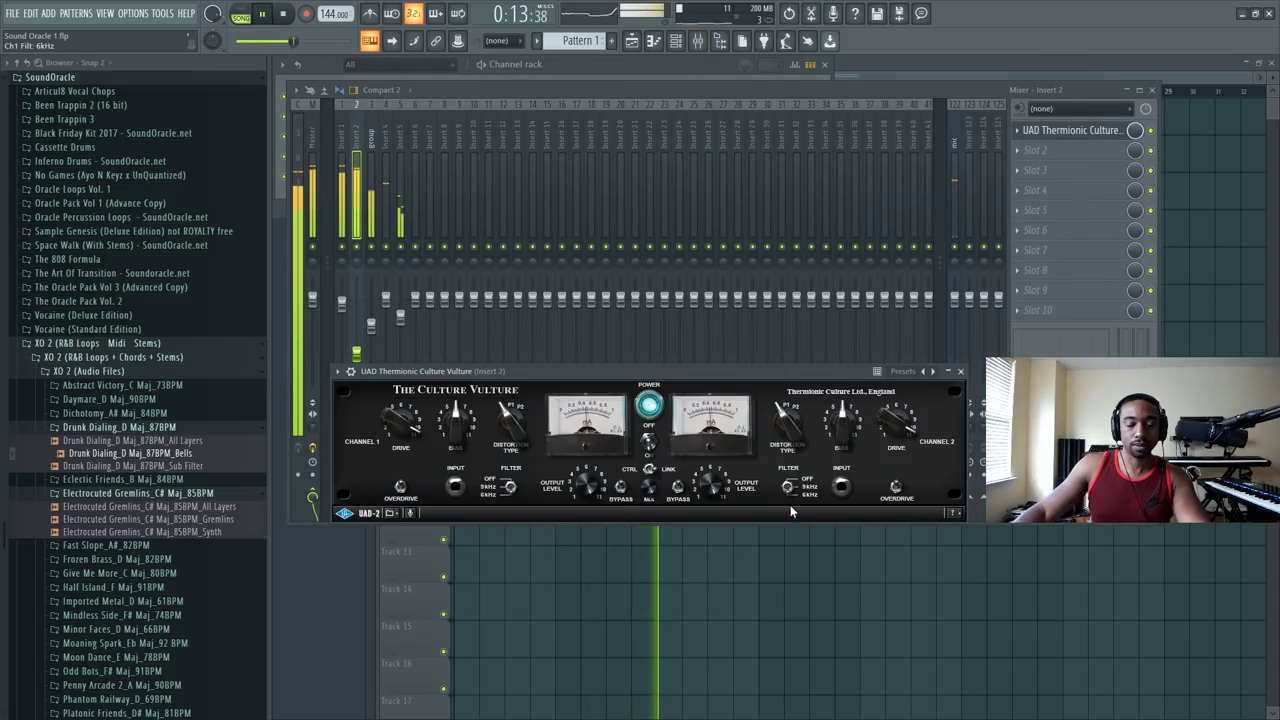
{"action": "left_click", "coordinate": [960, 371]}
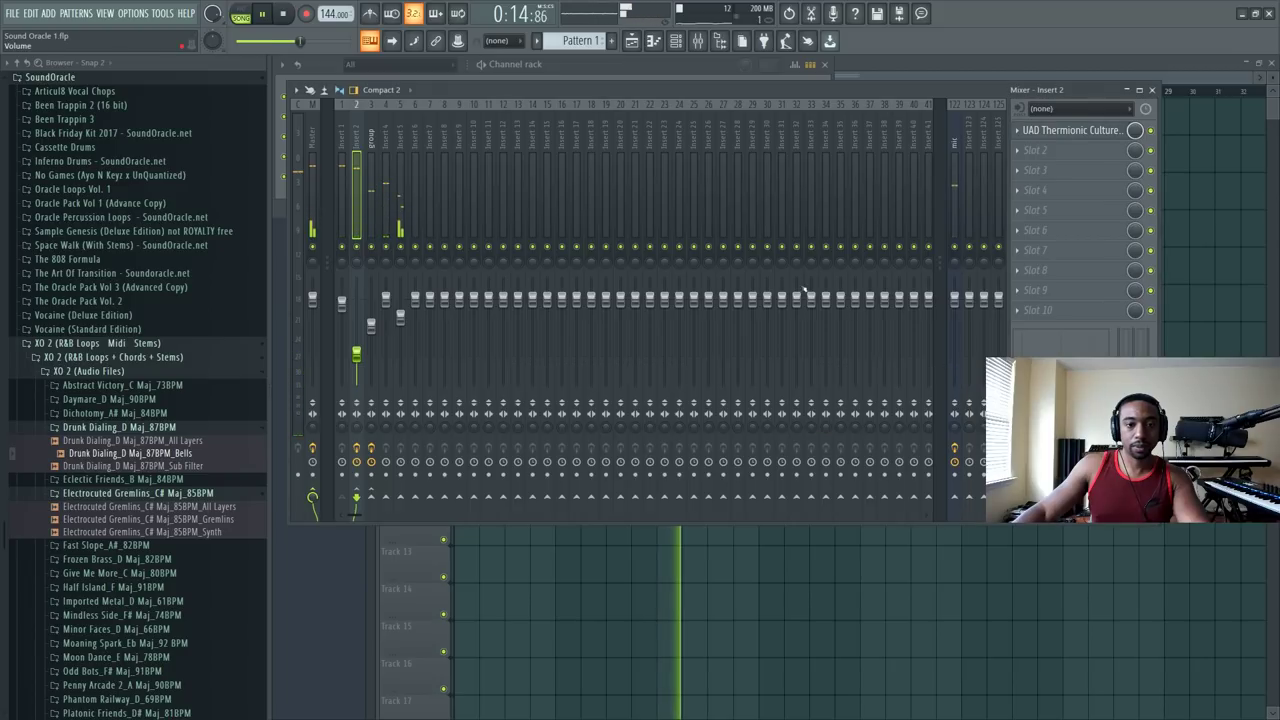
Step: Check the 808 Electron channel's polyphony and miscellaneous settings while the beat plays, and return to the playlist
{"action": "left_click", "coordinate": [596, 68]}
{"action": "left_click", "coordinate": [400, 96]}
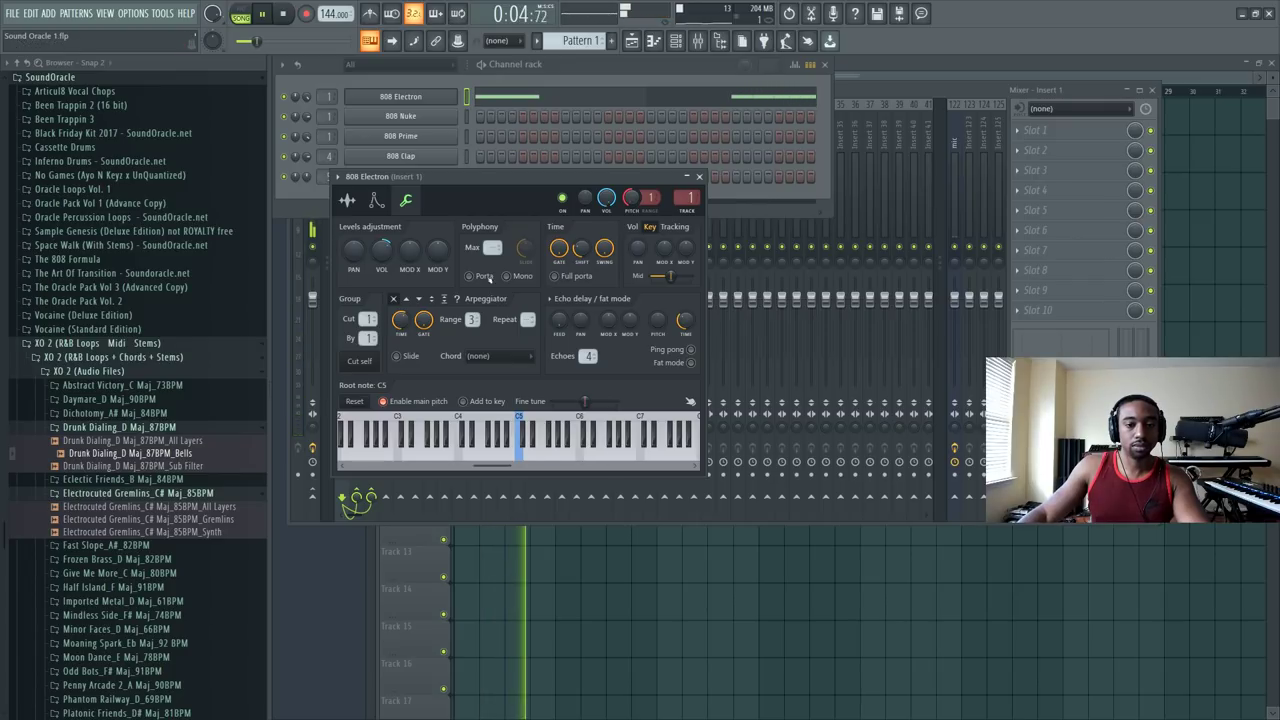
{"action": "key", "text": "F5"}
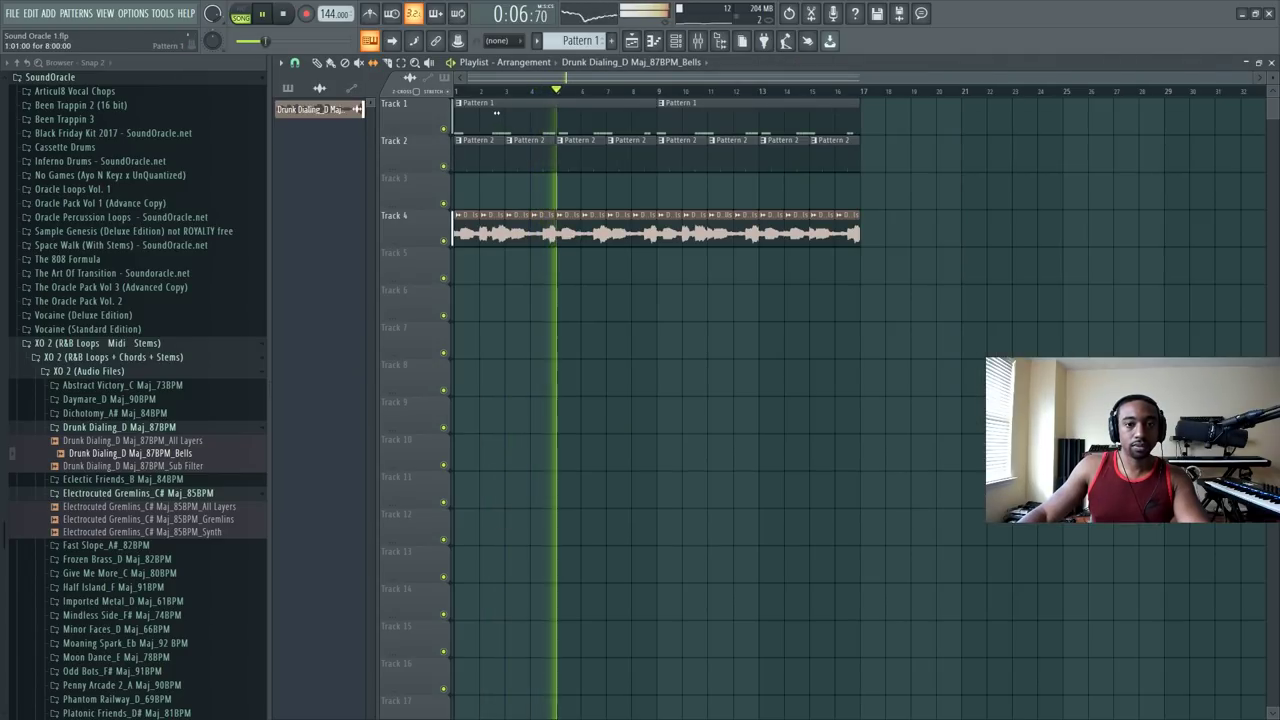
Step: Look through the sample browser from the SoundOracle packs back to the drum kit's clap samples
{"action": "scroll", "coordinate": [184, 268], "scroll_direction": "up", "scroll_amount": 3}
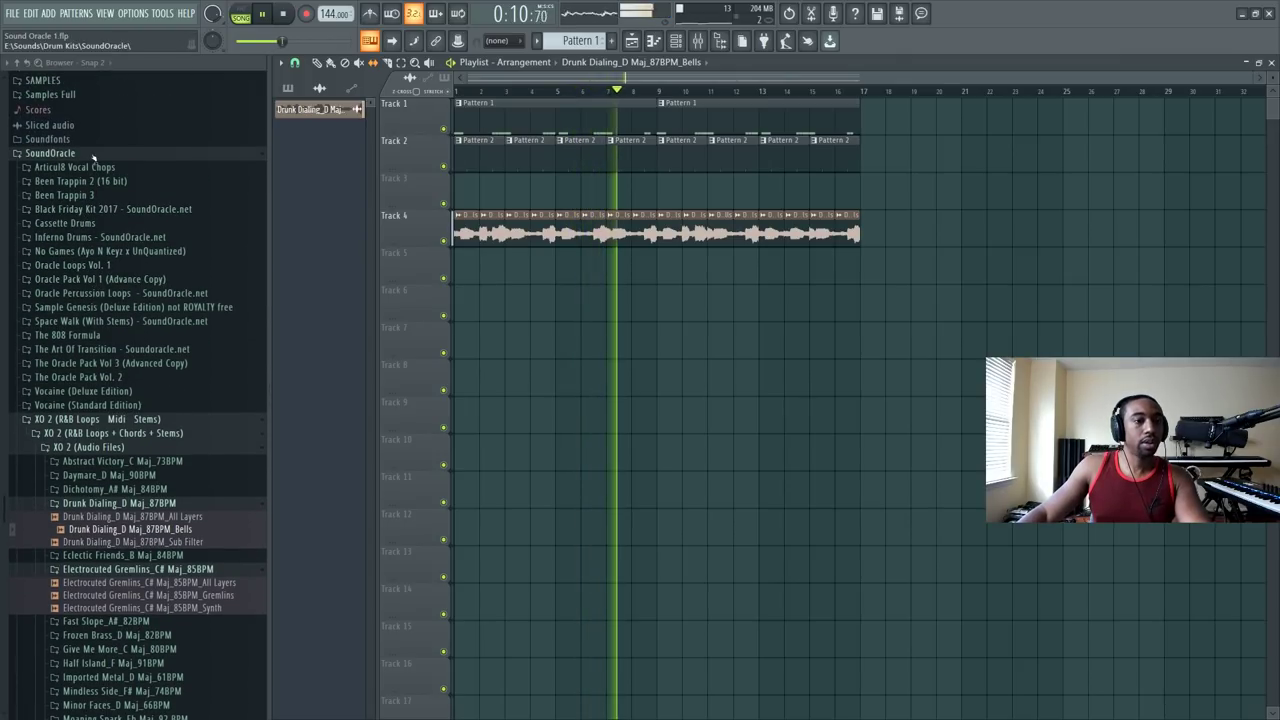
{"action": "scroll", "coordinate": [95, 190], "scroll_direction": "down", "scroll_amount": 9}
{"action": "scroll", "coordinate": [95, 190], "scroll_direction": "up", "scroll_amount": 12}
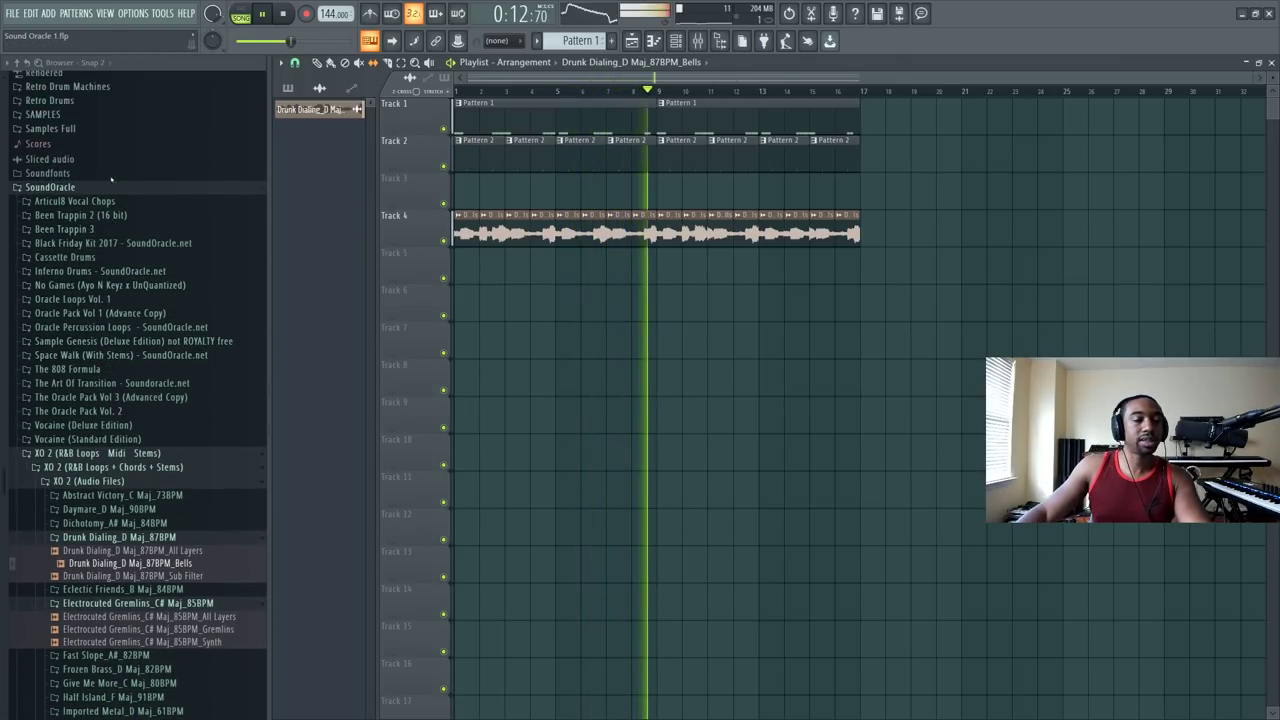
{"action": "scroll", "coordinate": [100, 228], "scroll_direction": "up", "scroll_amount": 20}
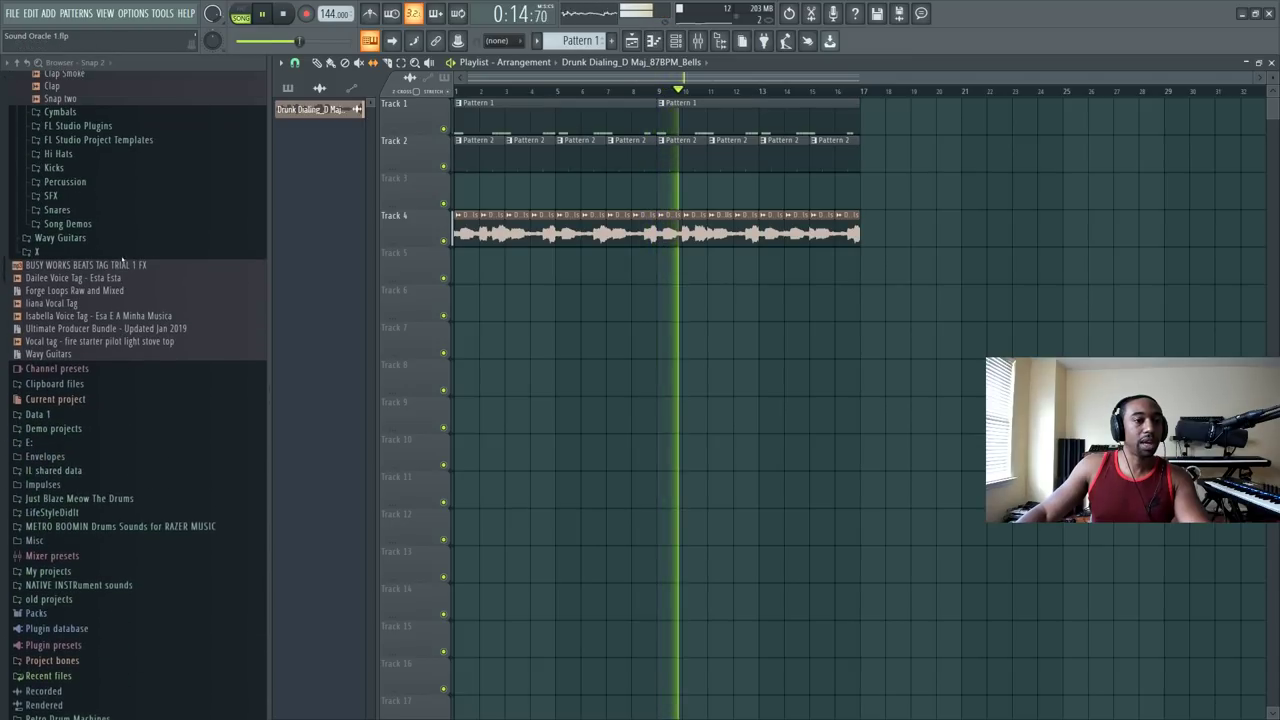
{"action": "scroll", "coordinate": [97, 222], "scroll_direction": "up", "scroll_amount": 9}
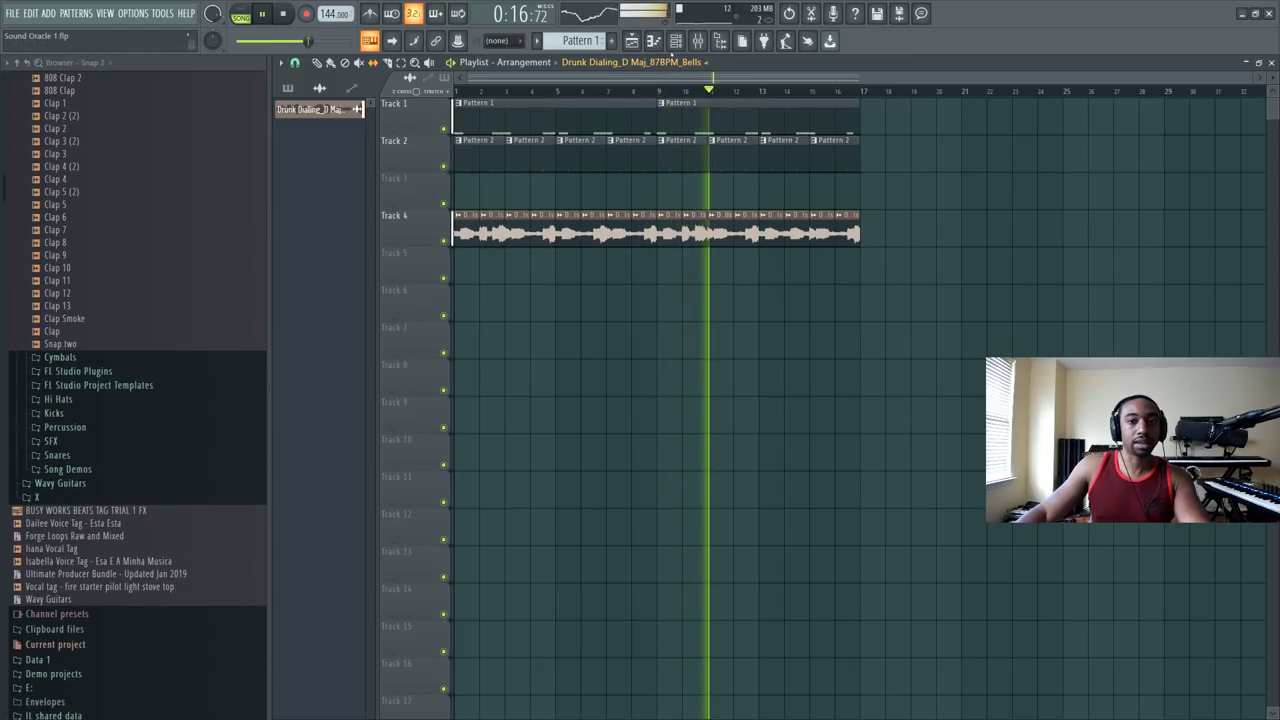
Step: Try Fruity Reeverb 2 on mixer Insert 5 with adjusted dry and wet levels, and delete the effect
{"action": "key", "text": "F6"}
{"action": "left_click", "coordinate": [697, 40]}
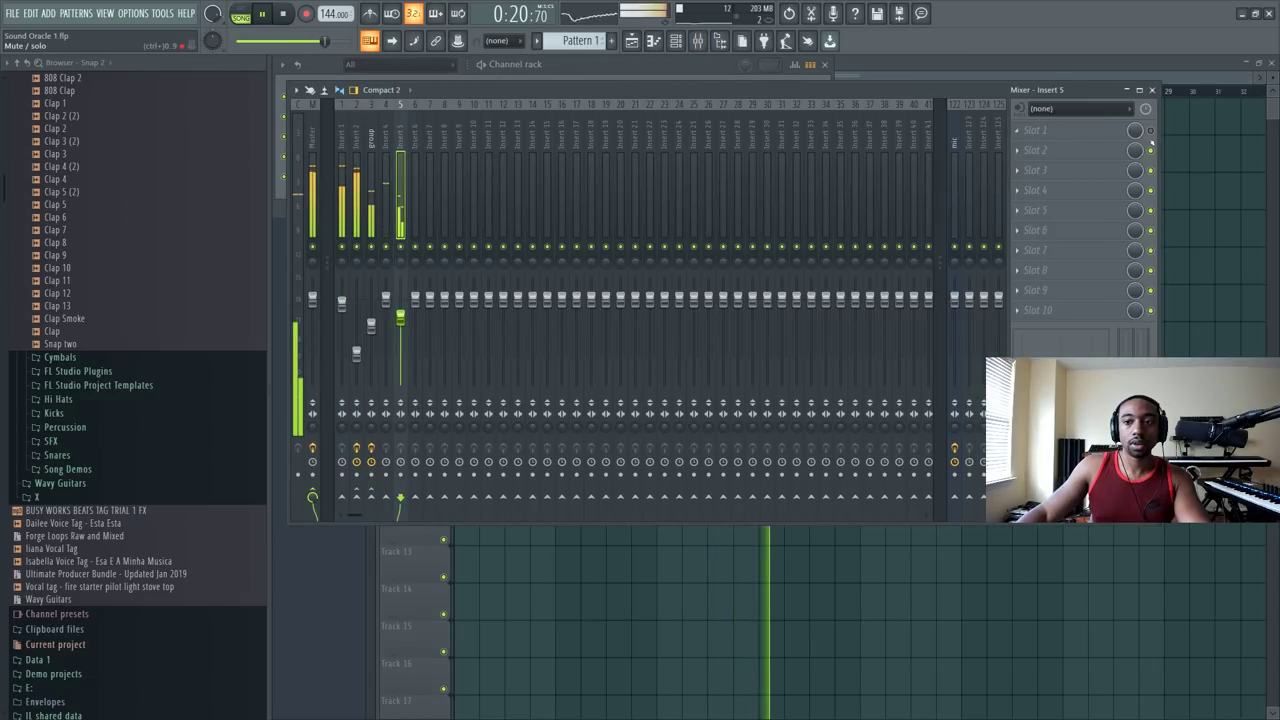
{"action": "left_click", "coordinate": [1062, 132]}
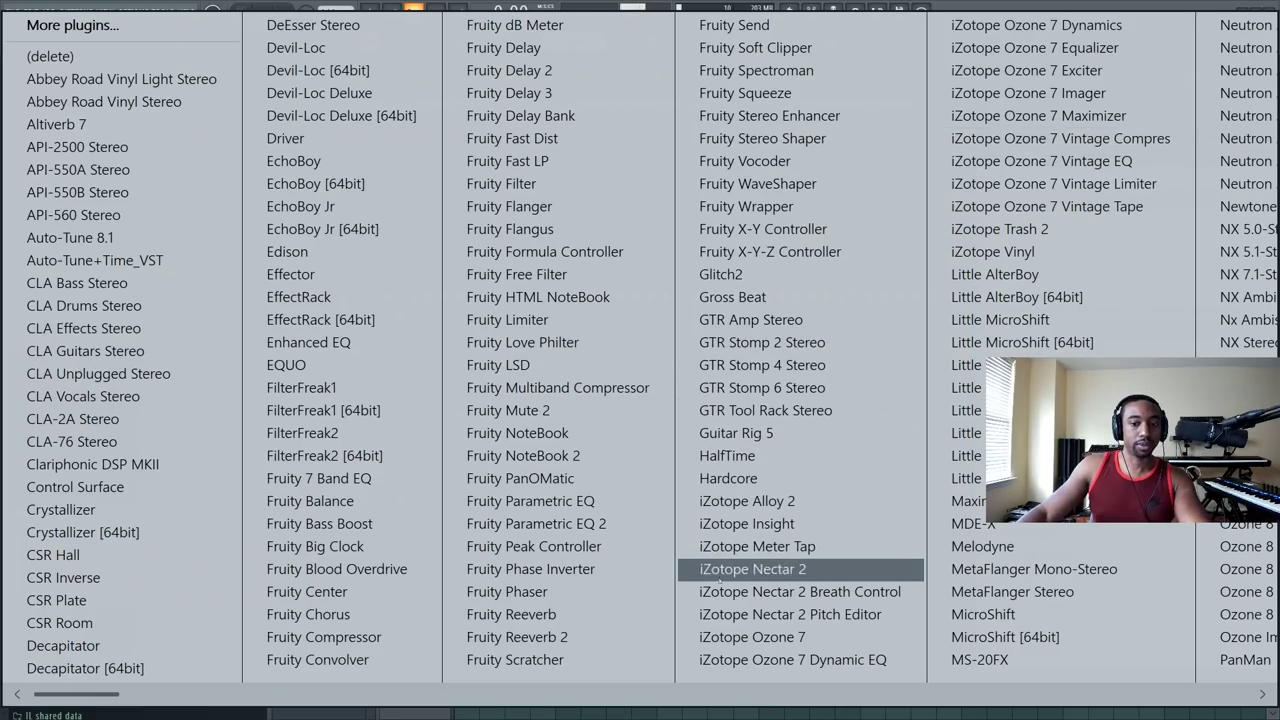
{"action": "left_click", "coordinate": [602, 638]}
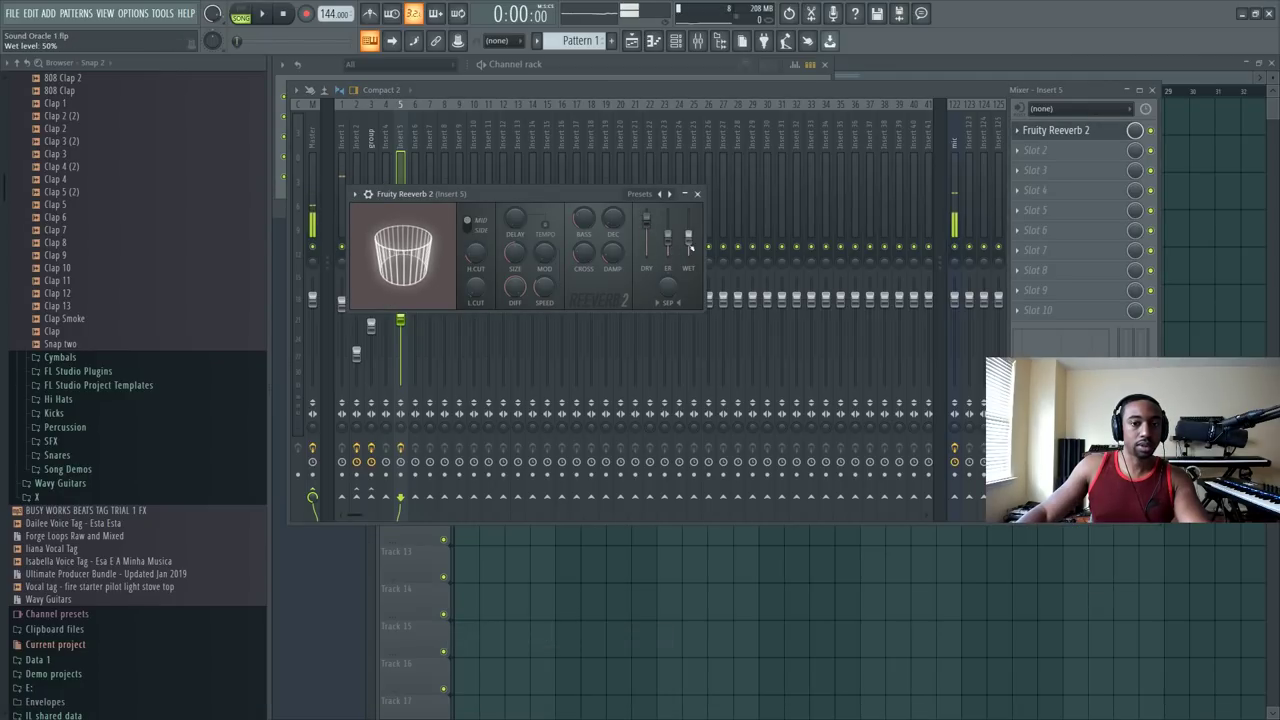
{"action": "key", "text": "space"}
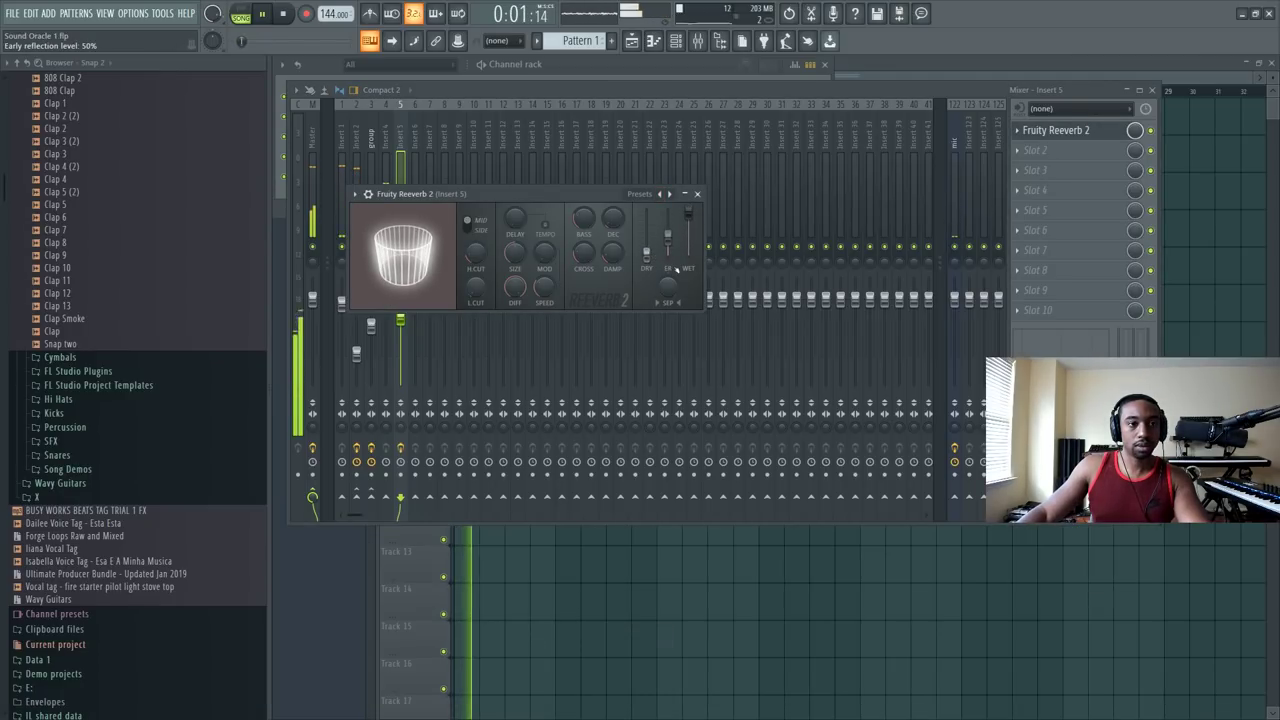
{"action": "left_click_drag", "start_coordinate": [688, 212], "coordinate": [688, 240]}
{"action": "key", "text": "space"}
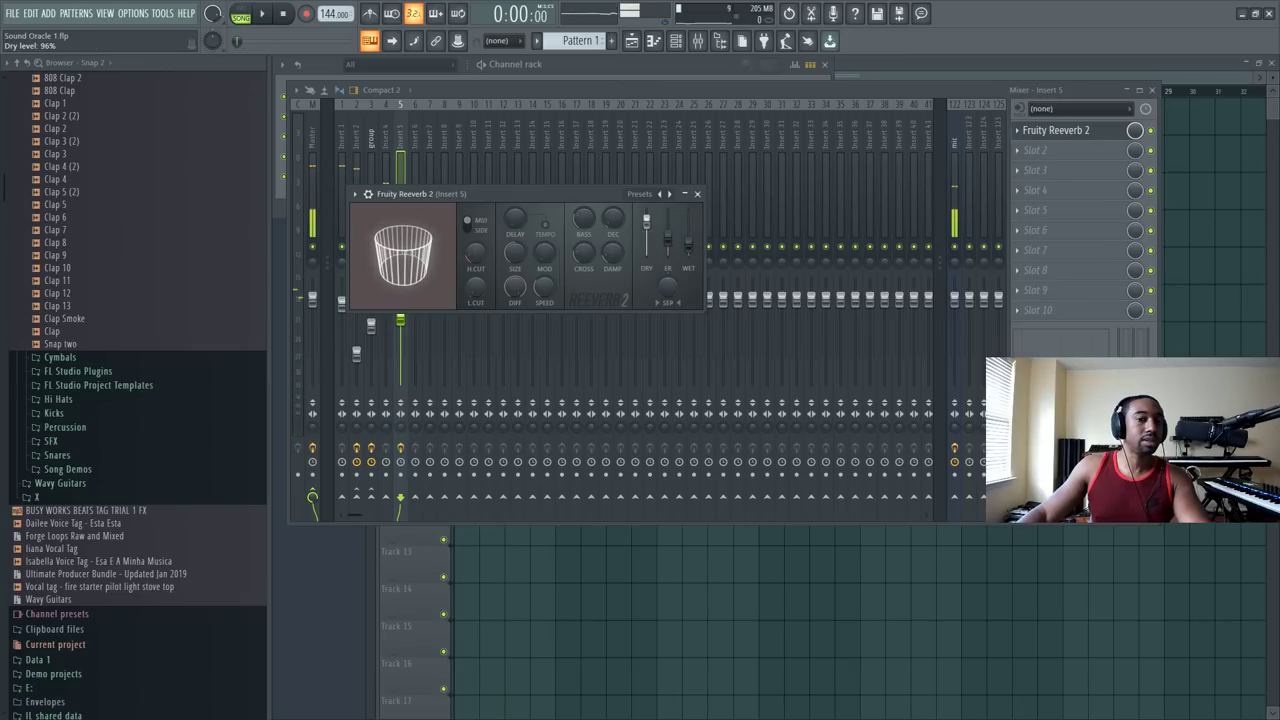
{"action": "right_click", "coordinate": [1018, 140]}
{"action": "left_click", "coordinate": [1000, 175]}
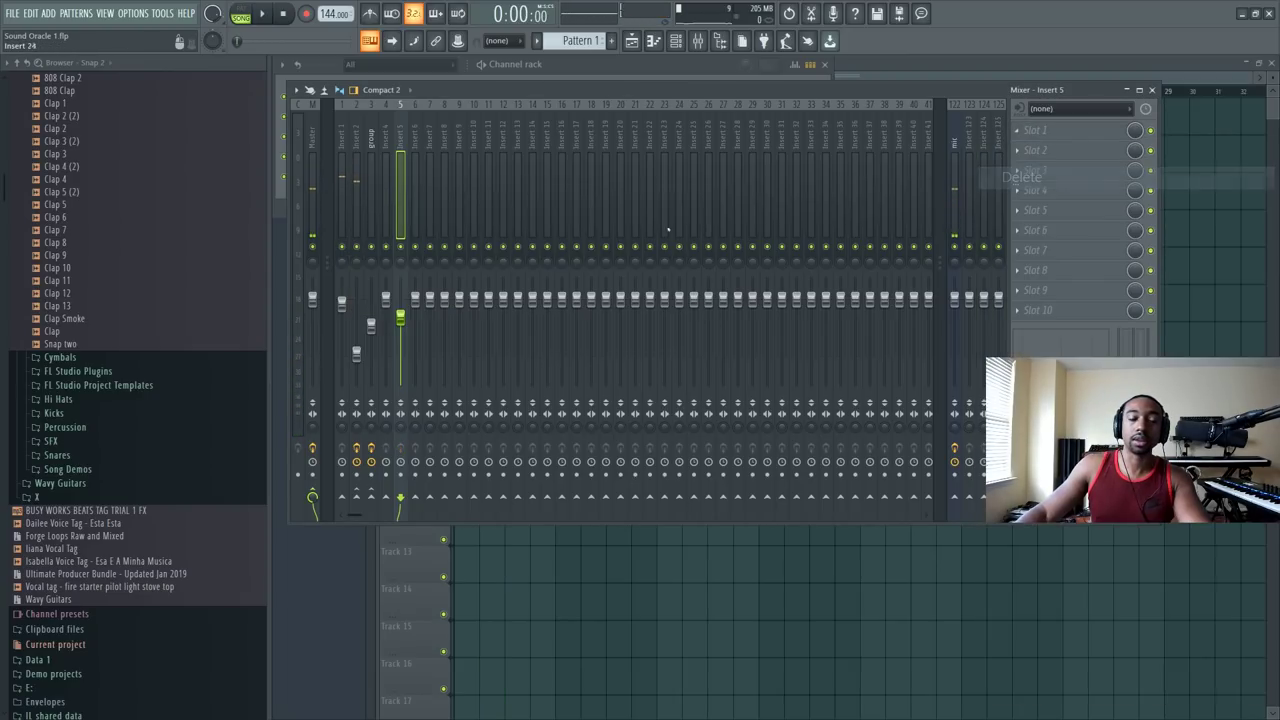
Step: Open the drum kit's SFX folder and audition the Strange 1 sample over the playing beat
{"action": "key", "text": "space"}
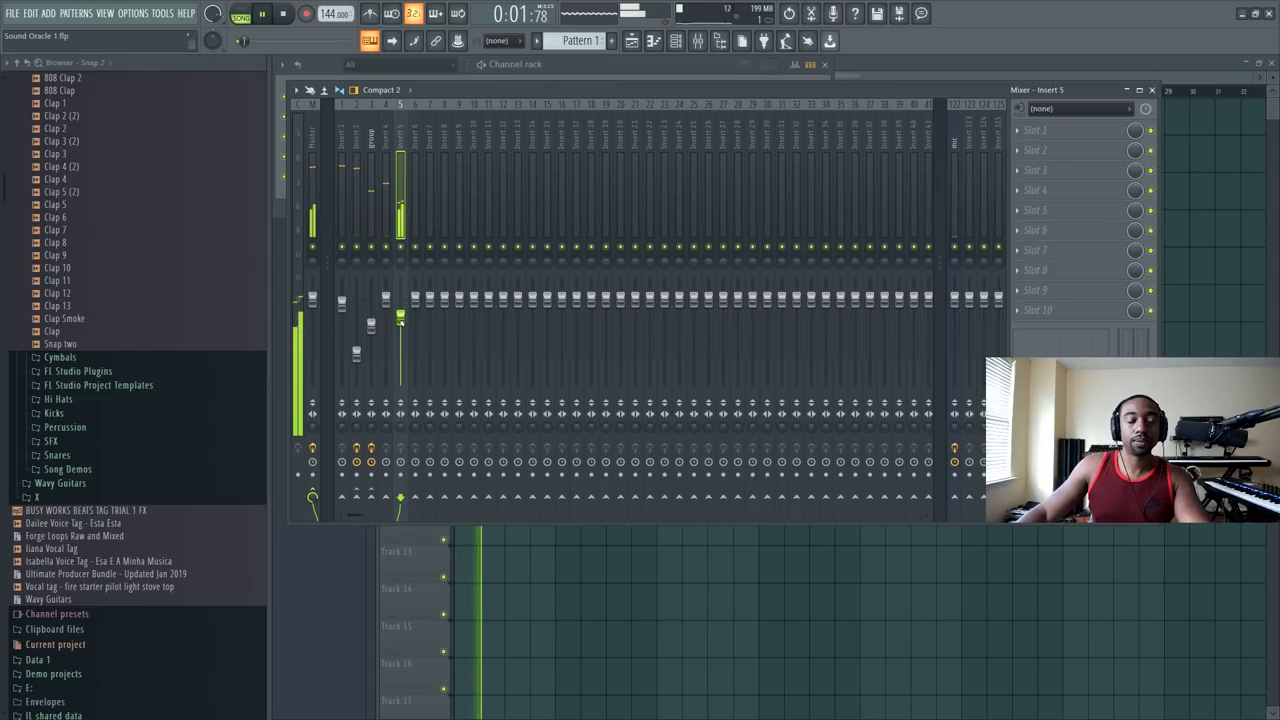
{"action": "key", "text": "F9"}
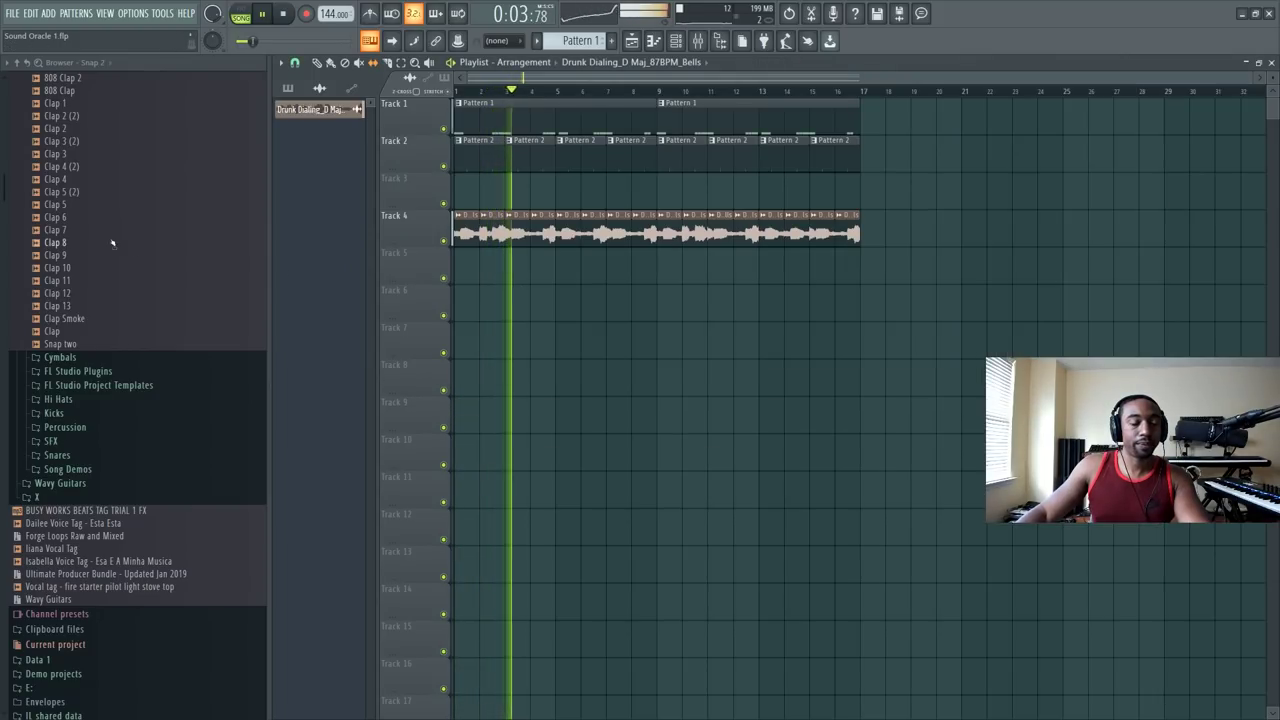
{"action": "left_click", "coordinate": [80, 447]}
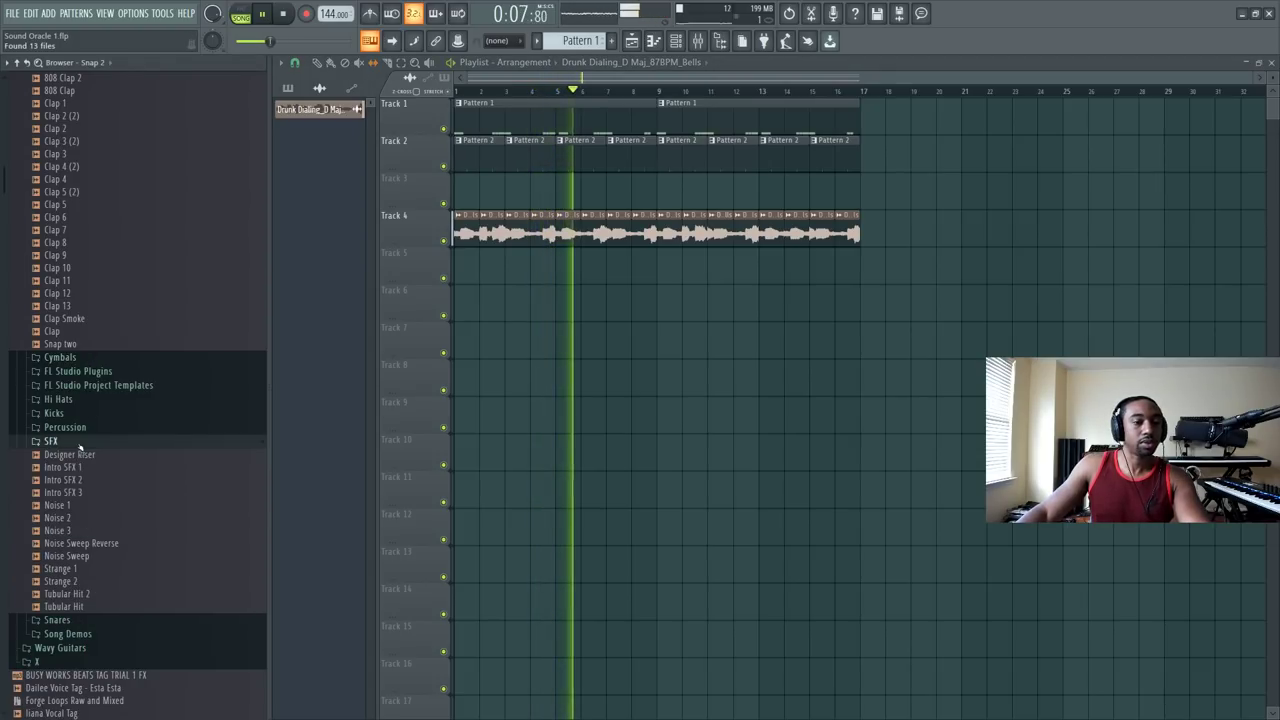
{"action": "left_click", "coordinate": [78, 420]}
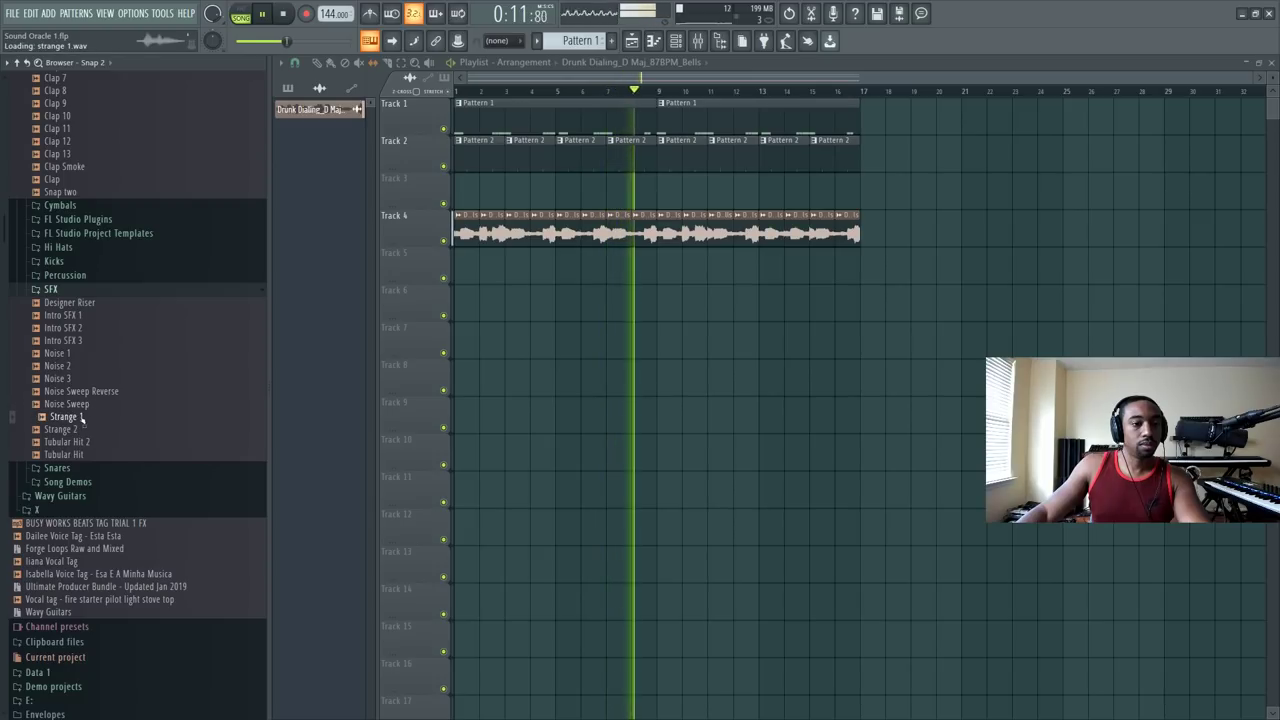
Step: Audition the Strange 2, Intro SFX 2, Intro SFX 1 and Intro SFX 3 samples against the beat
{"action": "key", "text": "space"}
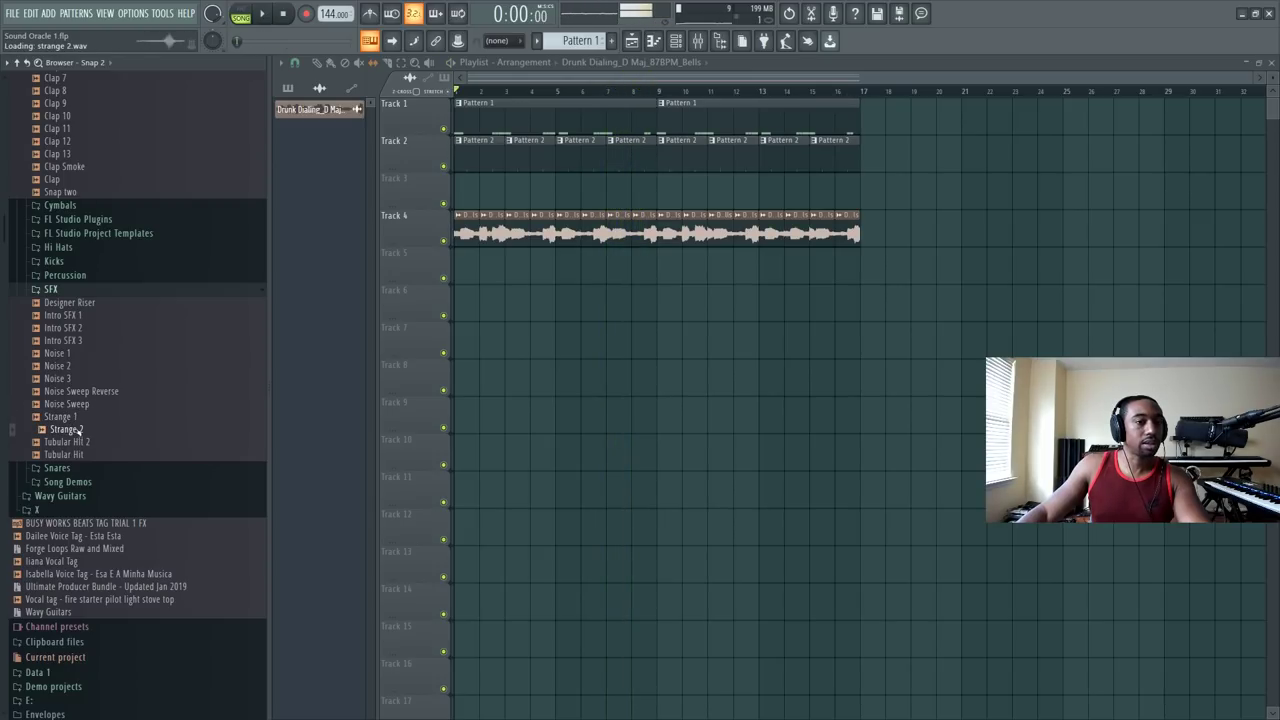
{"action": "key", "text": "space"}
{"action": "left_click", "coordinate": [72, 328]}
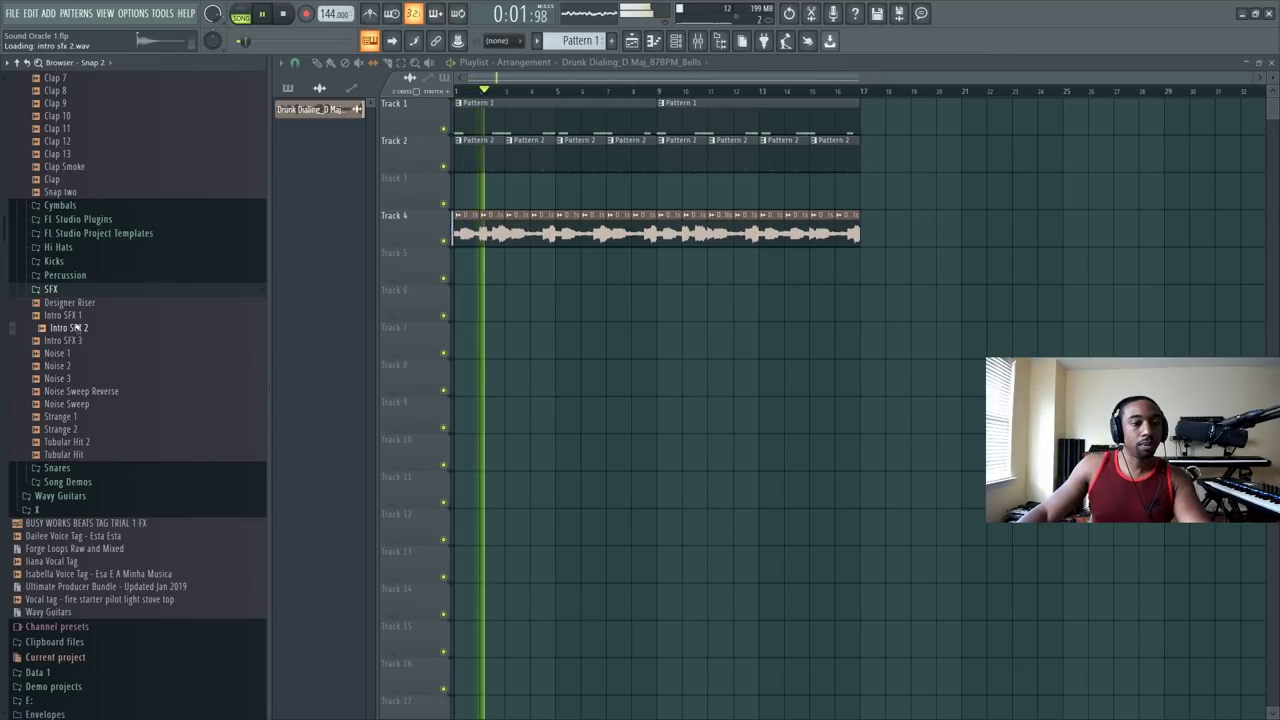
{"action": "key", "text": "Up"}
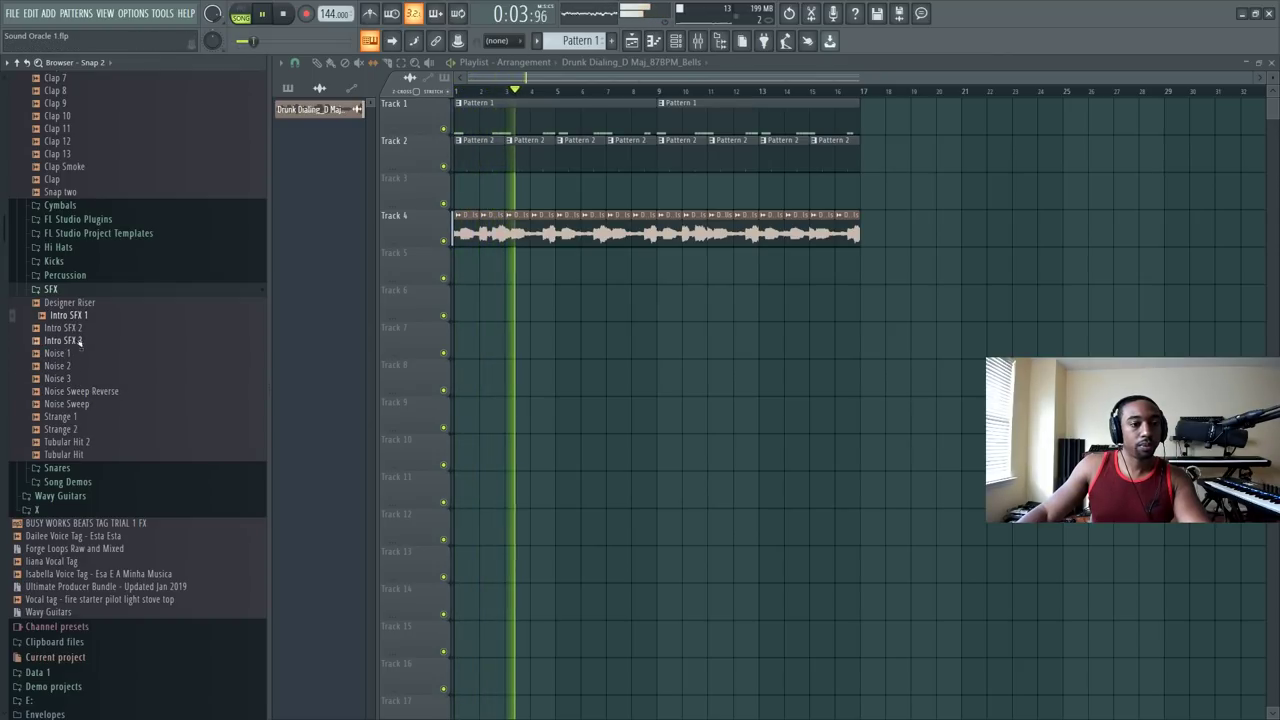
{"action": "left_click", "coordinate": [84, 341]}
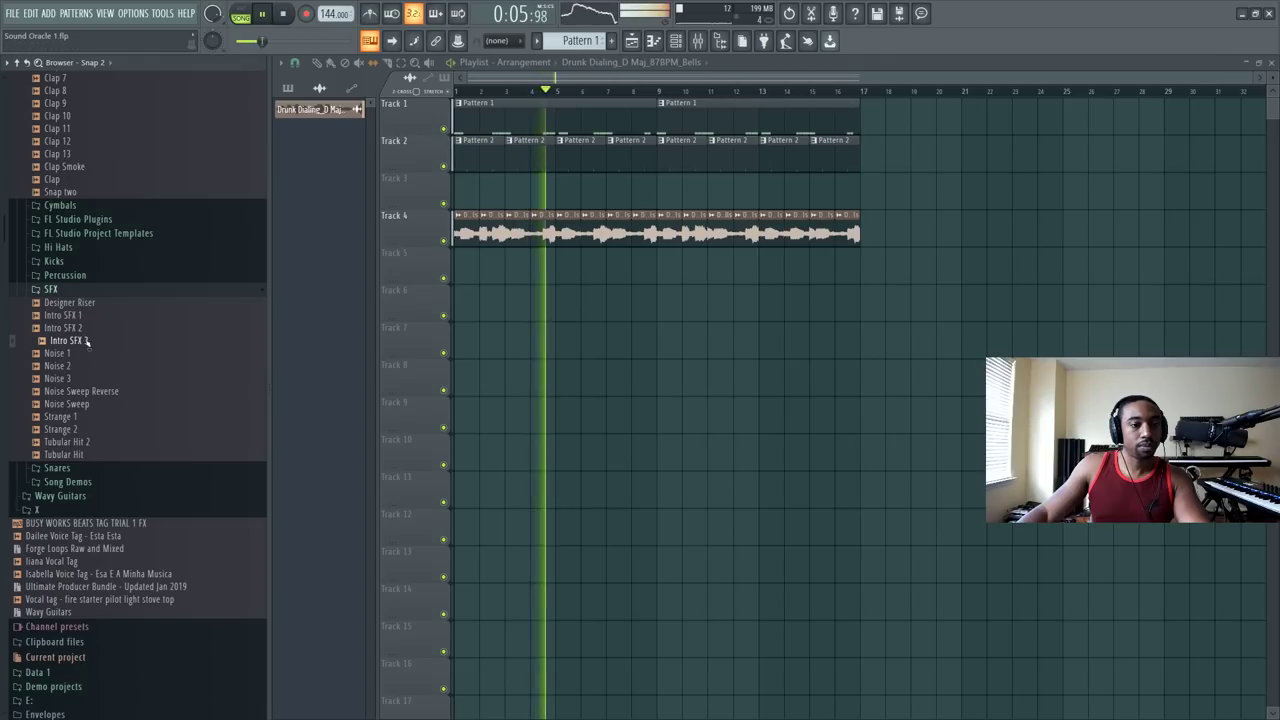
Step: Place the Intro SFX 3 sample at the start of playlist Track 6 and show all channels in the channel rack
{"action": "key", "text": "space"}
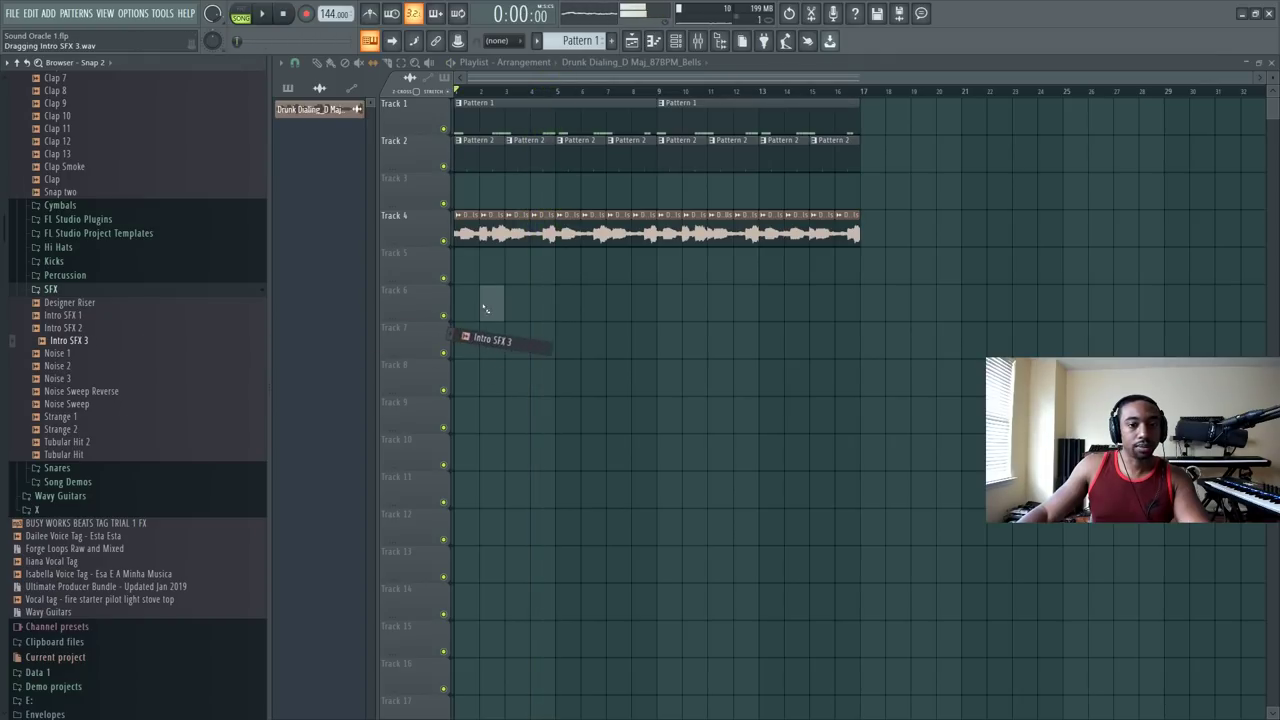
{"action": "left_click_drag", "start_coordinate": [465, 303], "coordinate": [466, 304]}
{"action": "key", "text": "F6"}
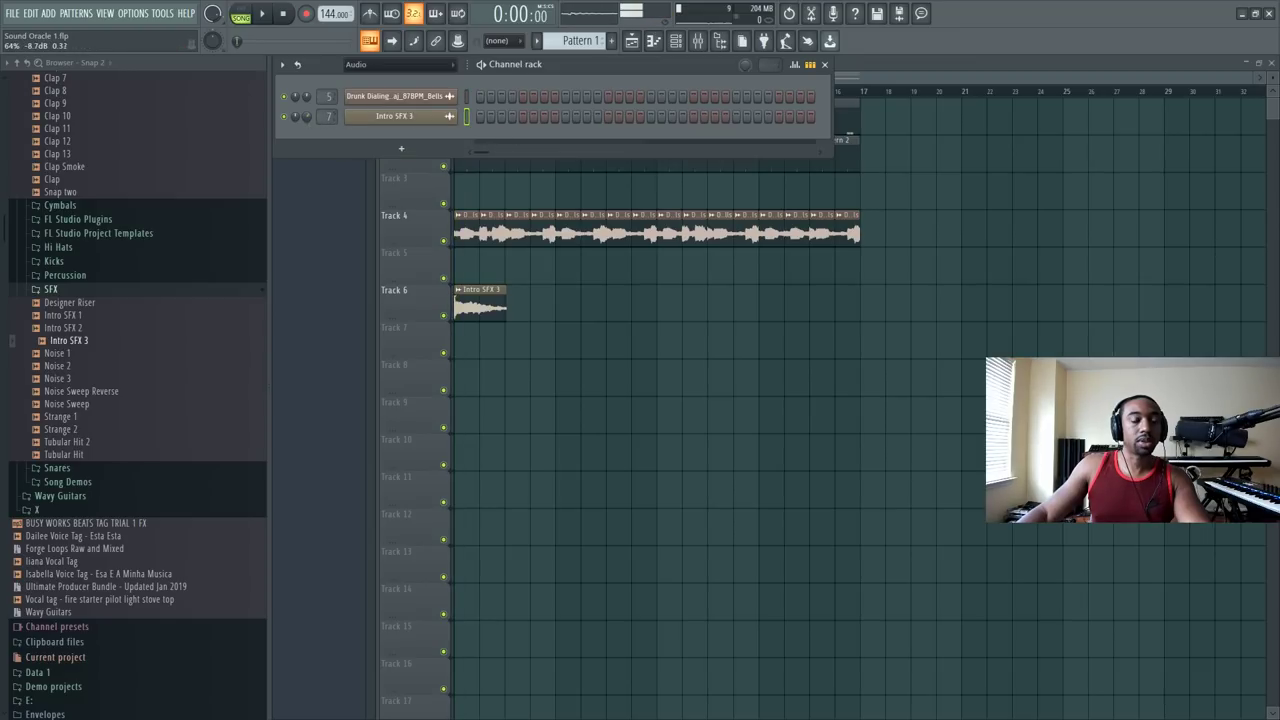
{"action": "left_click", "coordinate": [378, 66]}
{"action": "left_click", "coordinate": [375, 85]}
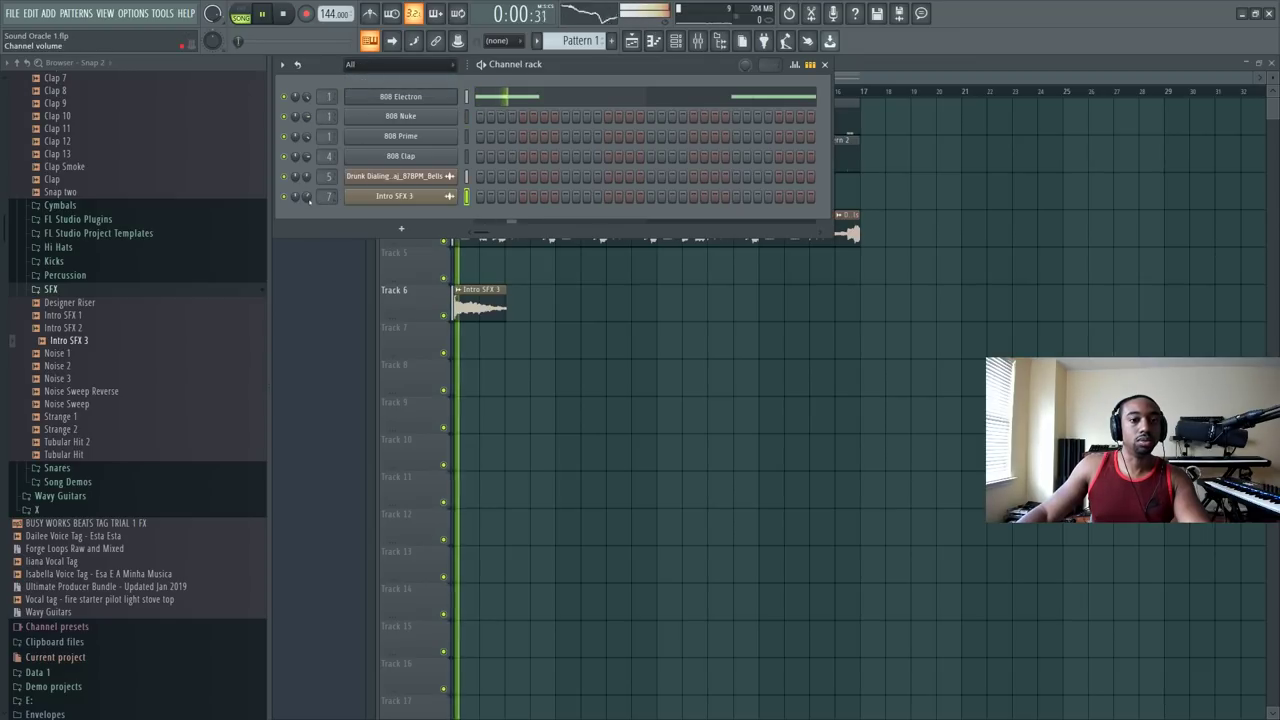
Step: Set the Intro SFX 3 channel's time-stretching pitch to -100 cents and its stretch mode to Auto, checking it in playback
{"action": "left_click", "coordinate": [388, 196]}
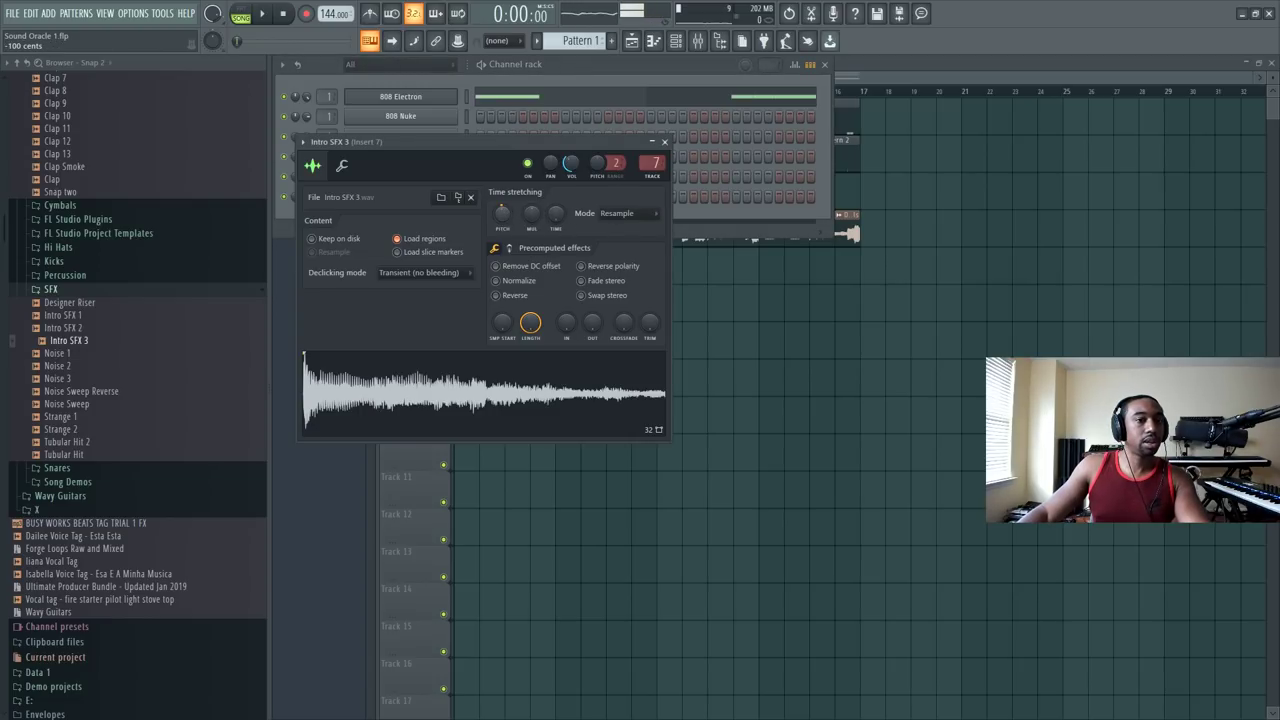
{"action": "scroll", "coordinate": [609, 214], "scroll_direction": "down", "scroll_amount": 1}
{"action": "key", "text": "space"}
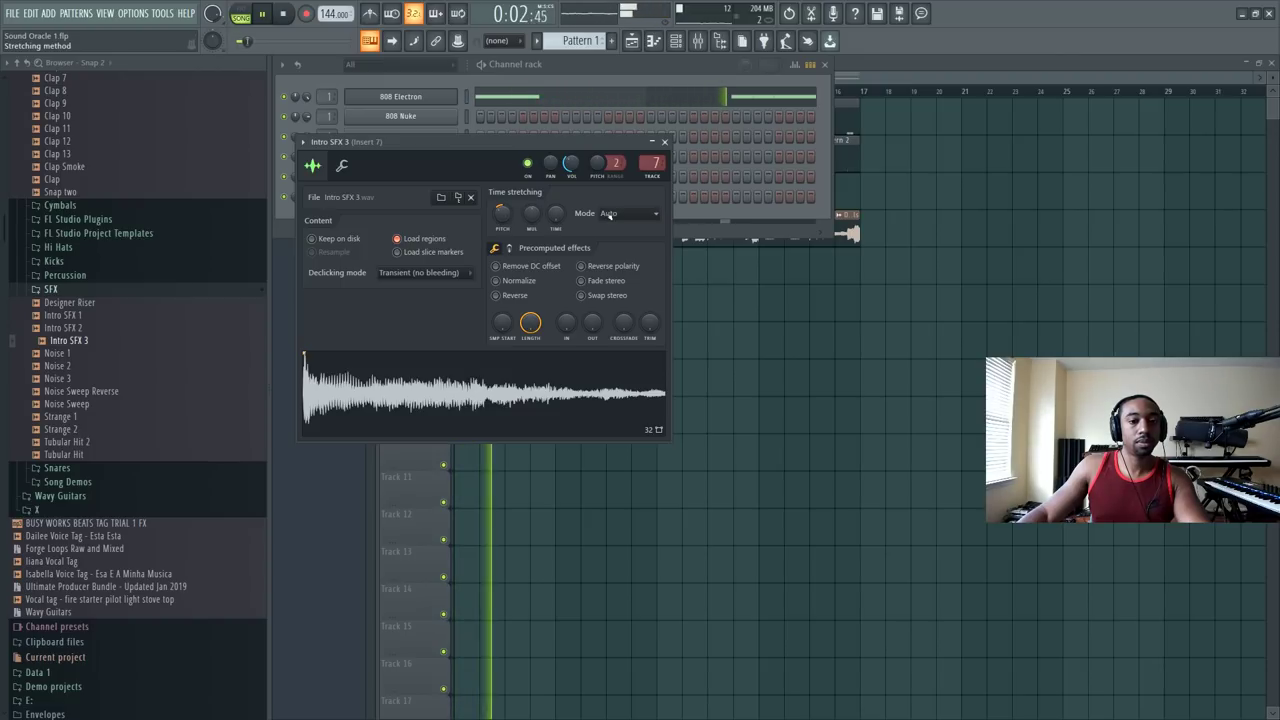
{"action": "key", "text": "space"}
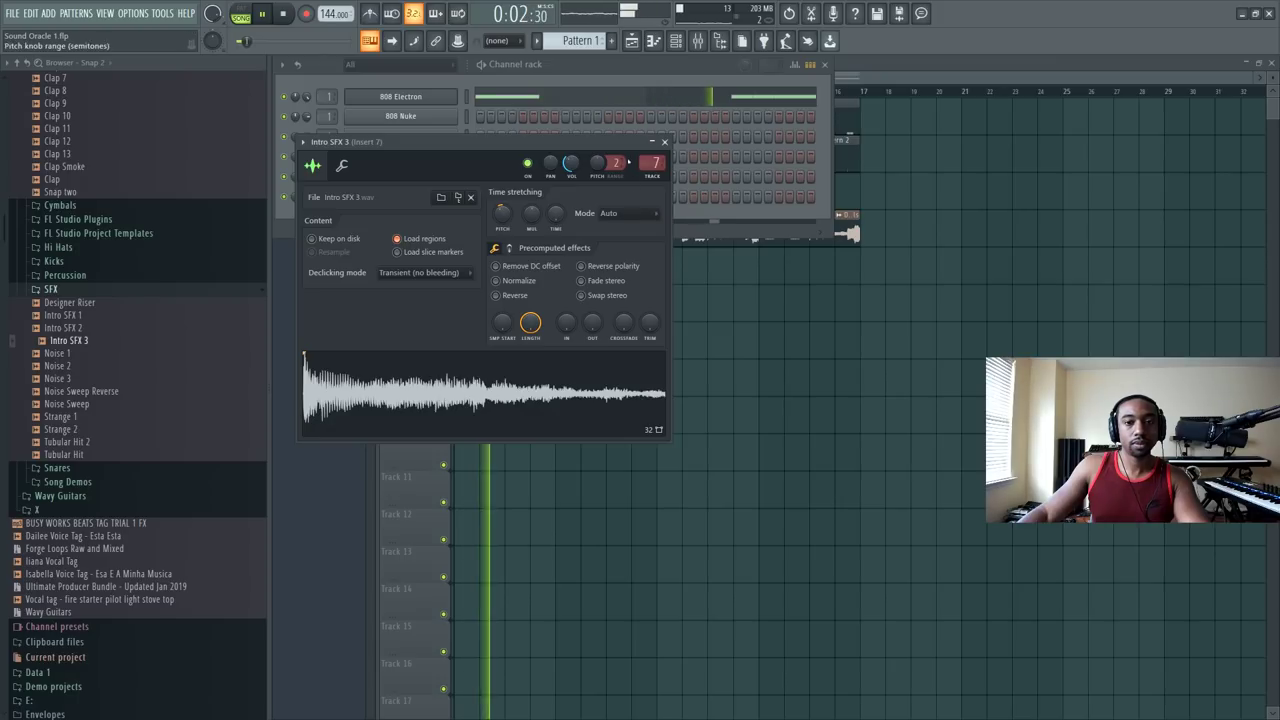
Step: Add Fruity Reeverb 2 to mixer Insert 7 with a raised wet level, and lower the Insert 7 volume while listening
{"action": "left_click", "coordinate": [664, 141]}
{"action": "left_click", "coordinate": [698, 40]}
{"action": "key", "text": "space"}
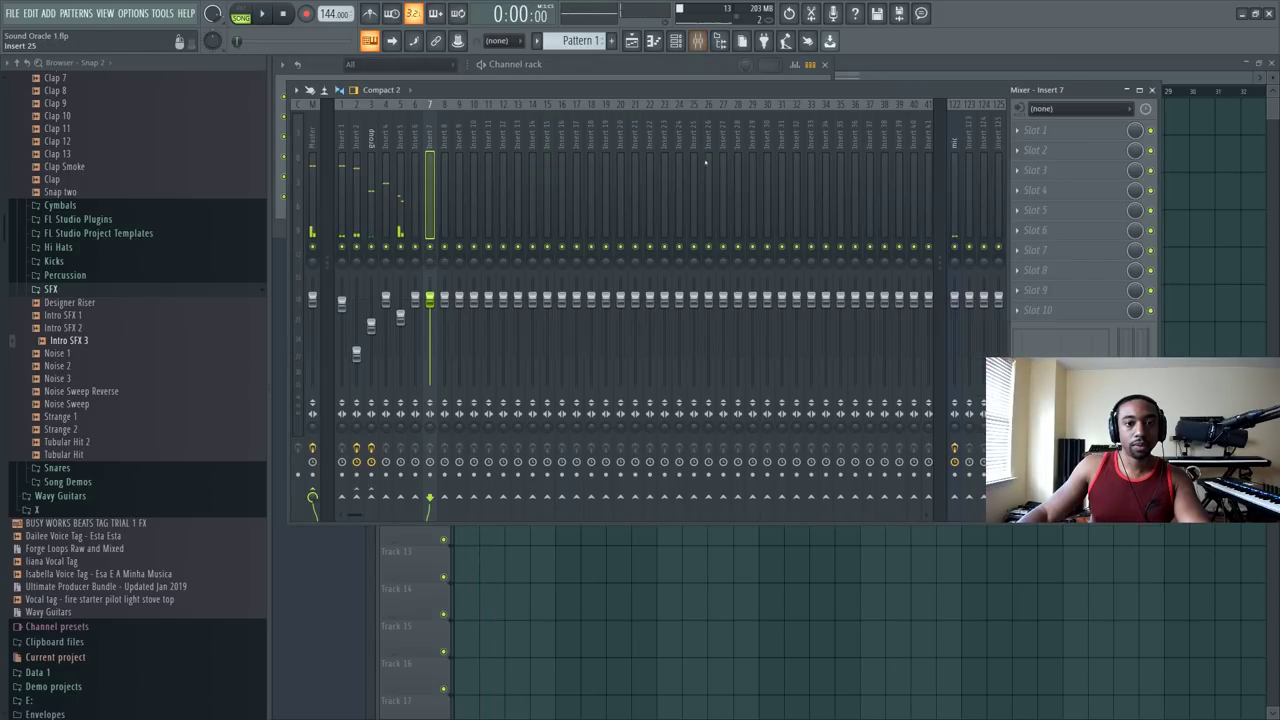
{"action": "left_click", "coordinate": [1030, 130]}
{"action": "left_click", "coordinate": [490, 638]}
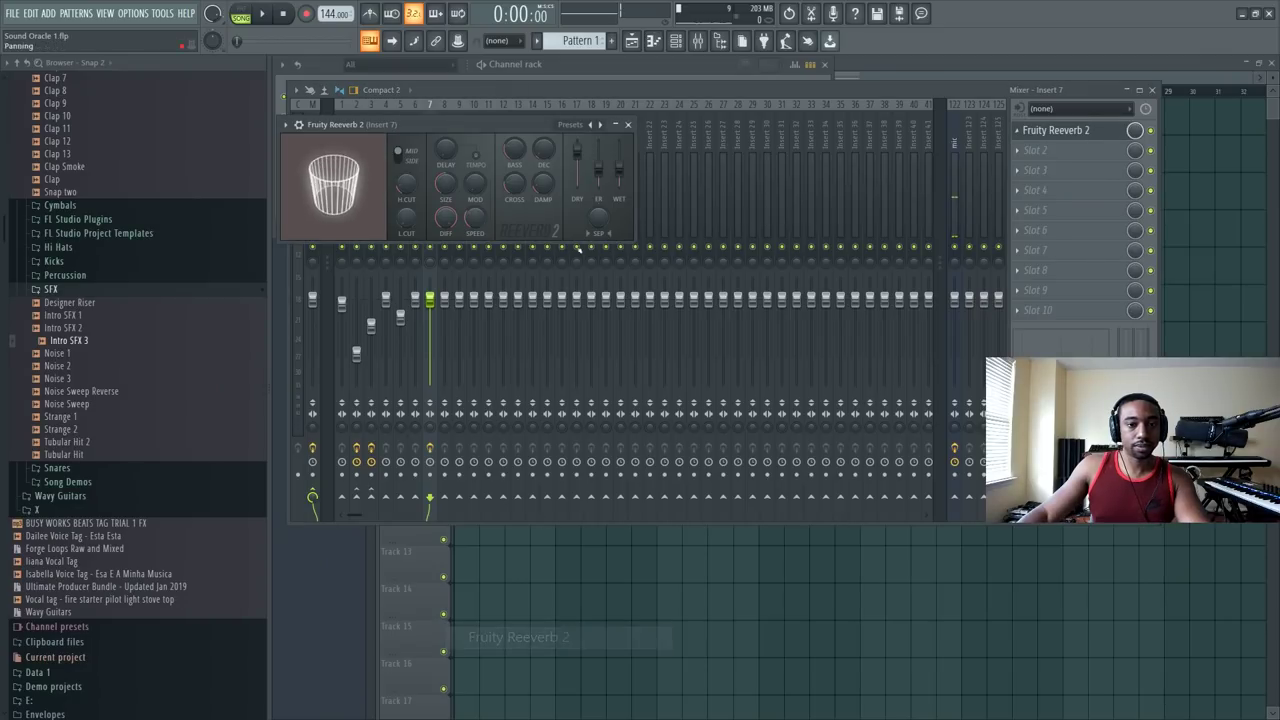
{"action": "left_click_drag", "start_coordinate": [616, 158], "coordinate": [619, 140]}
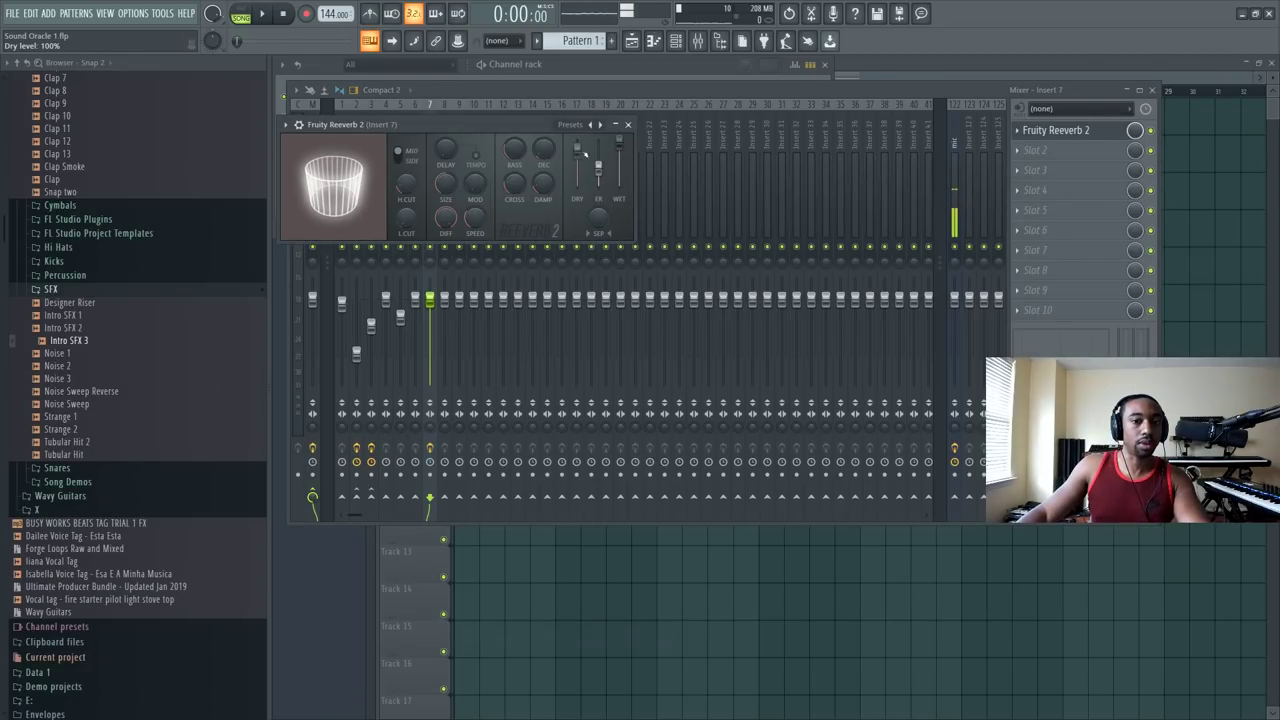
{"action": "key", "text": "space"}
{"action": "left_click", "coordinate": [412, 313]}
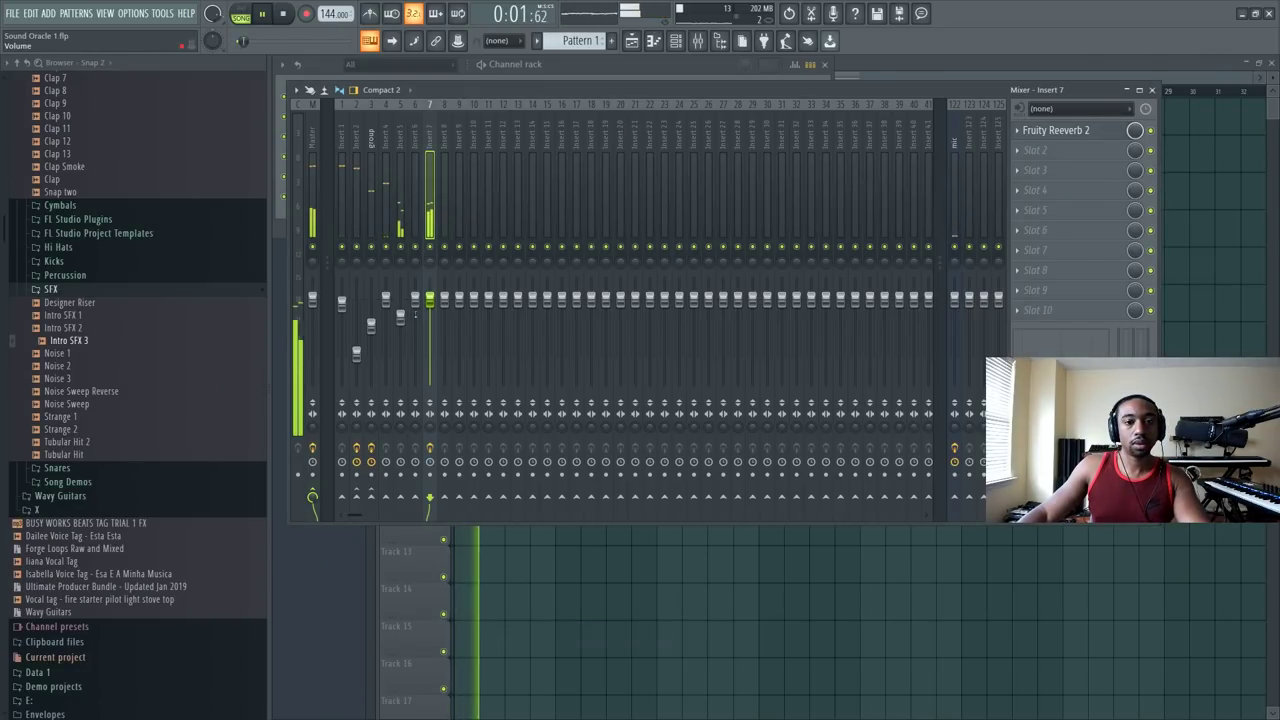
{"action": "key", "text": "space"}
Step: Delete the Intro SFX 3 channel from the channel rack
{"action": "left_click", "coordinate": [583, 65]}
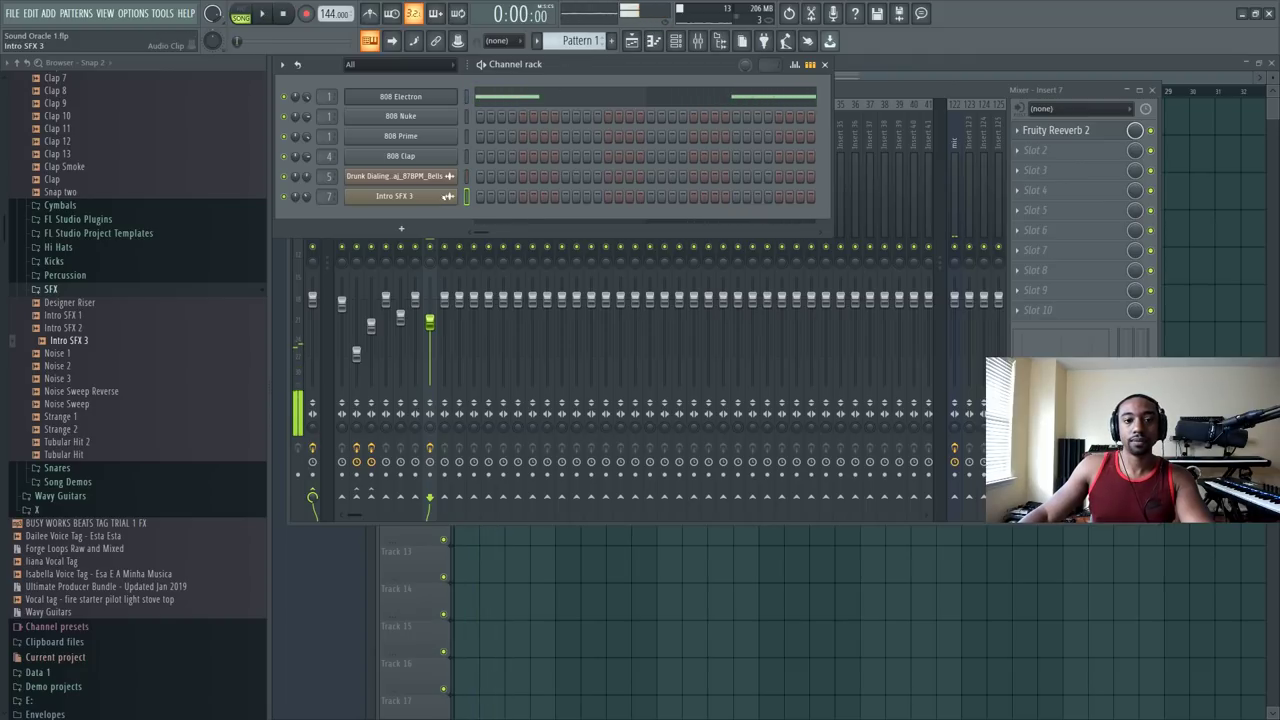
{"action": "right_click", "coordinate": [445, 196]}
{"action": "key", "text": "alt+Delete"}
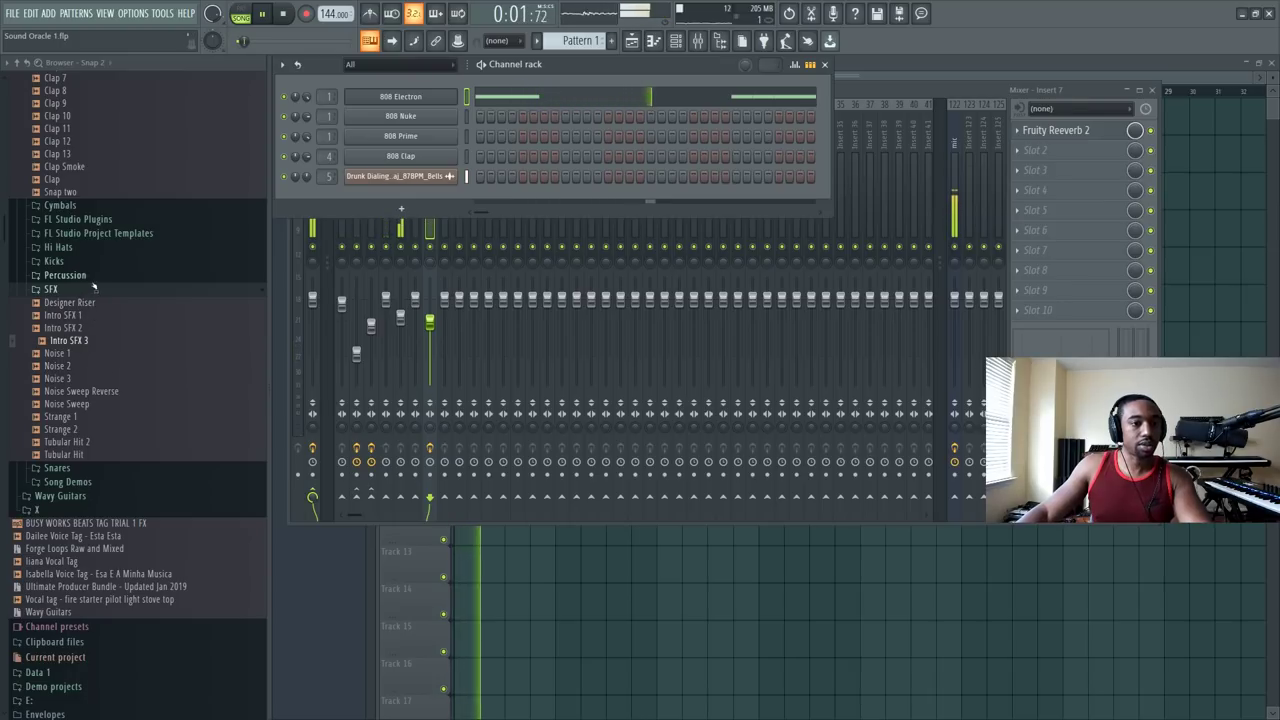
Step: Load the 808 Hi Hat sample from the Hi Hats folder into a new channel and select Pattern 2
{"action": "left_click", "coordinate": [58, 247]}
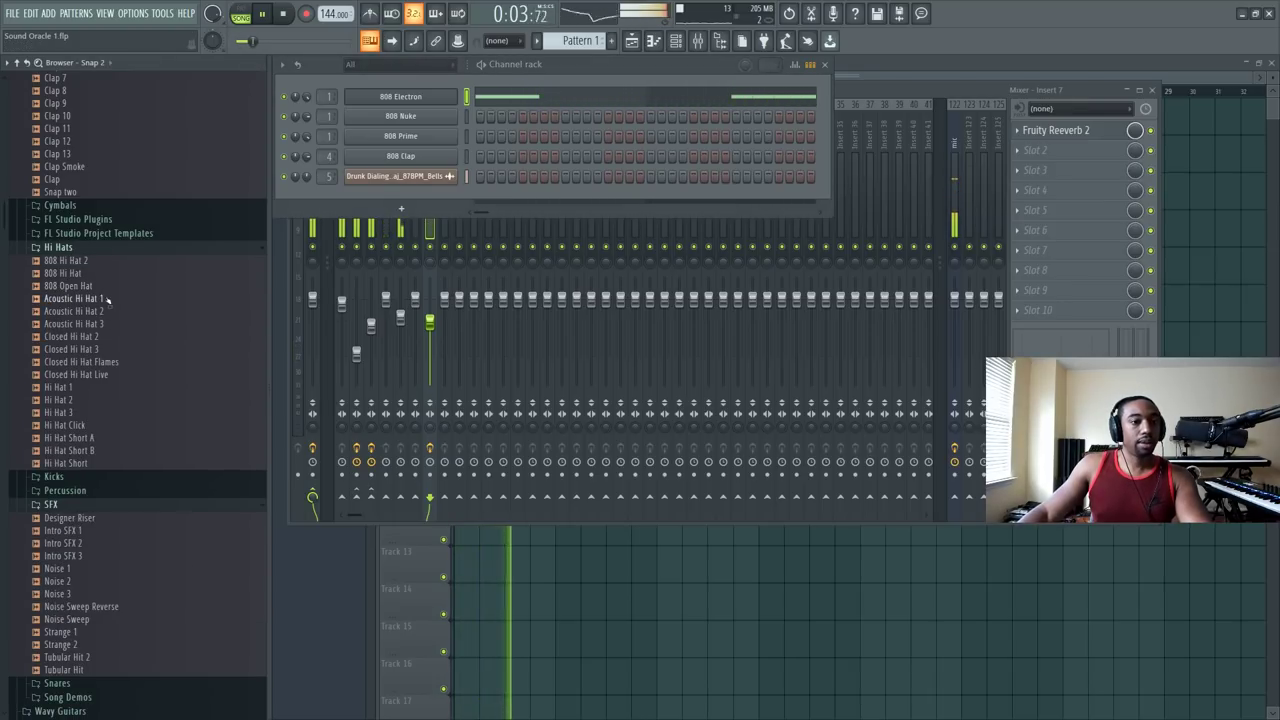
{"action": "left_click_drag", "start_coordinate": [86, 273], "coordinate": [92, 271]}
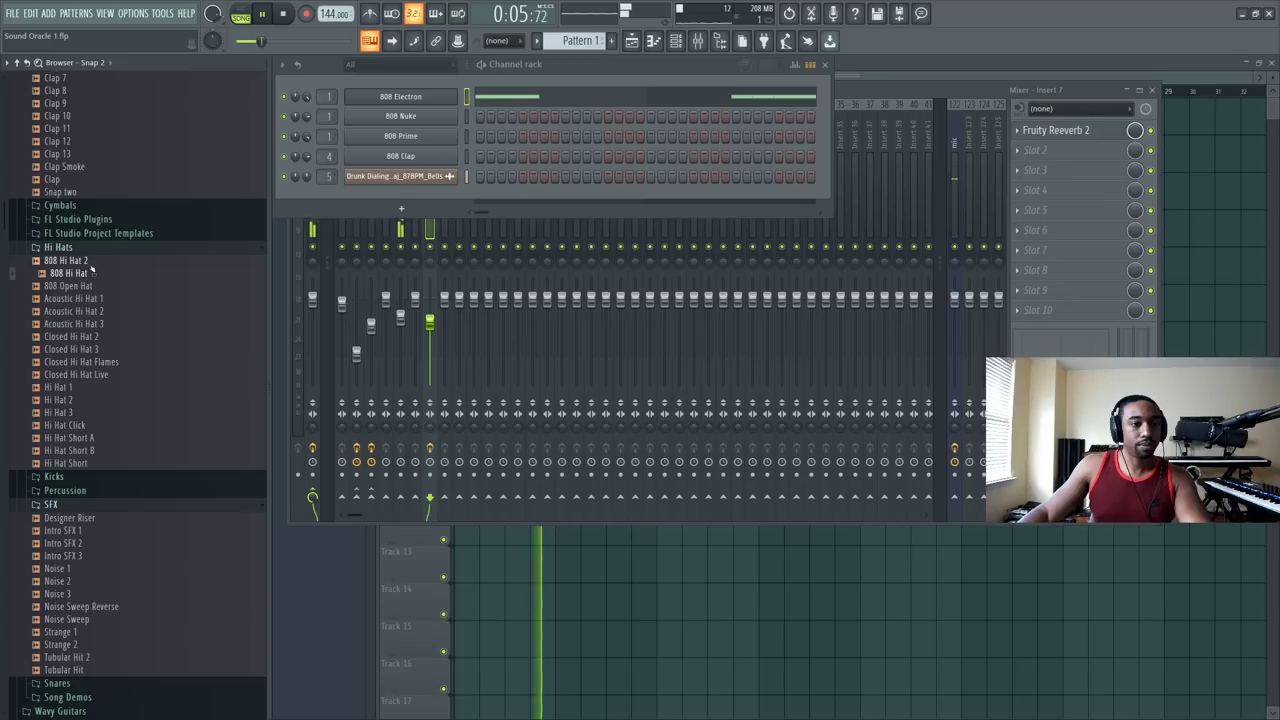
{"action": "left_click", "coordinate": [90, 272]}
{"action": "right_click", "coordinate": [90, 272]}
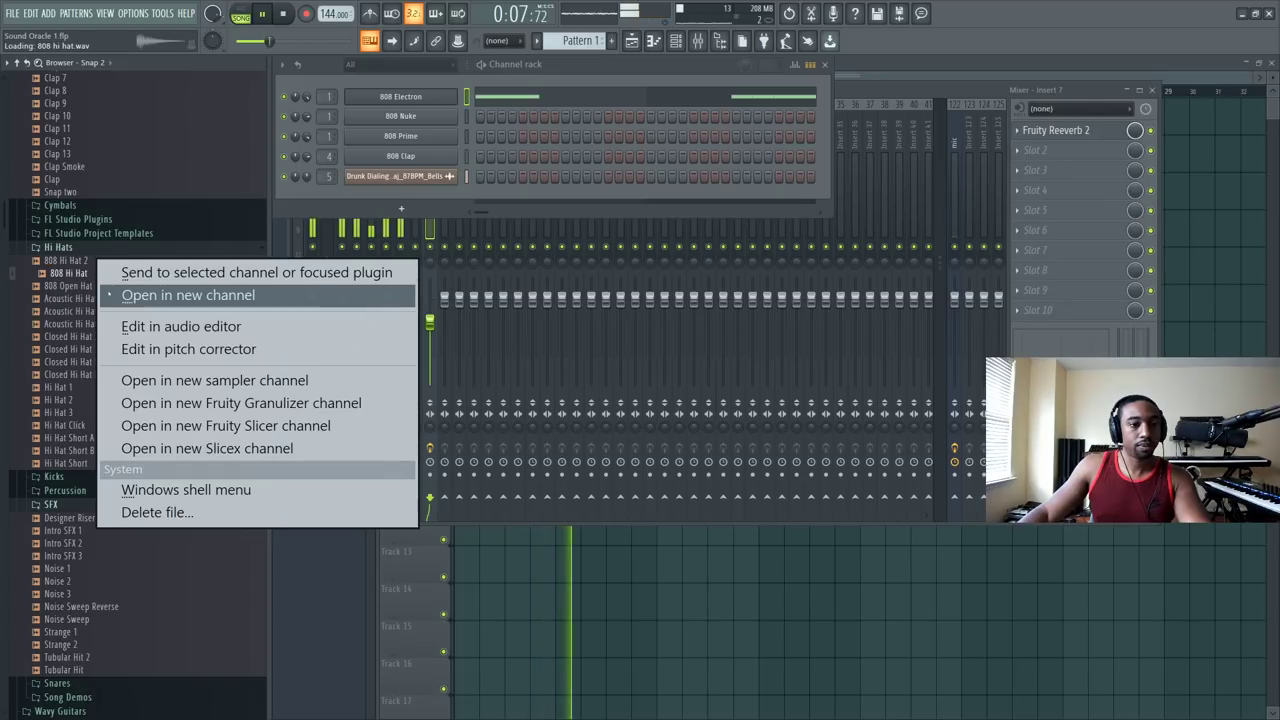
{"action": "left_click", "coordinate": [130, 291]}
{"action": "key", "text": "F6"}
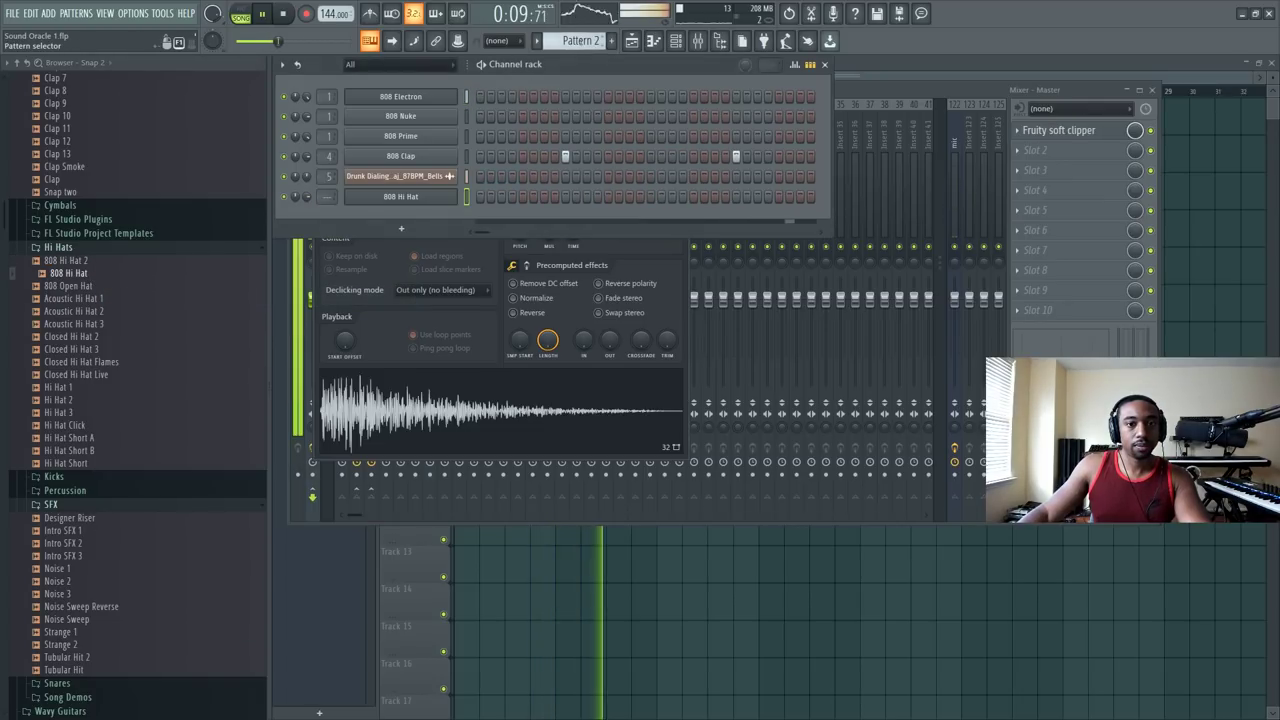
Step: Try C6 and E5 as the root note of the 808 Electron channel while the beat plays
{"action": "key", "text": "F9"}
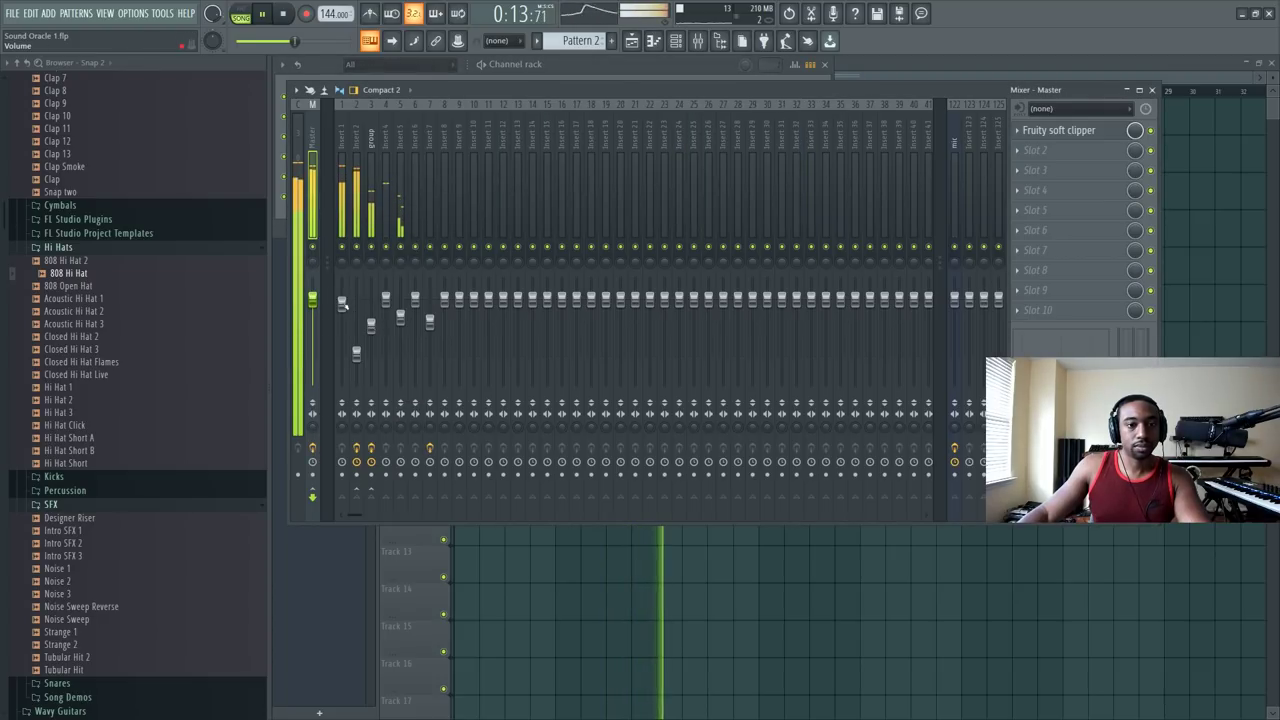
{"action": "key", "text": "F6"}
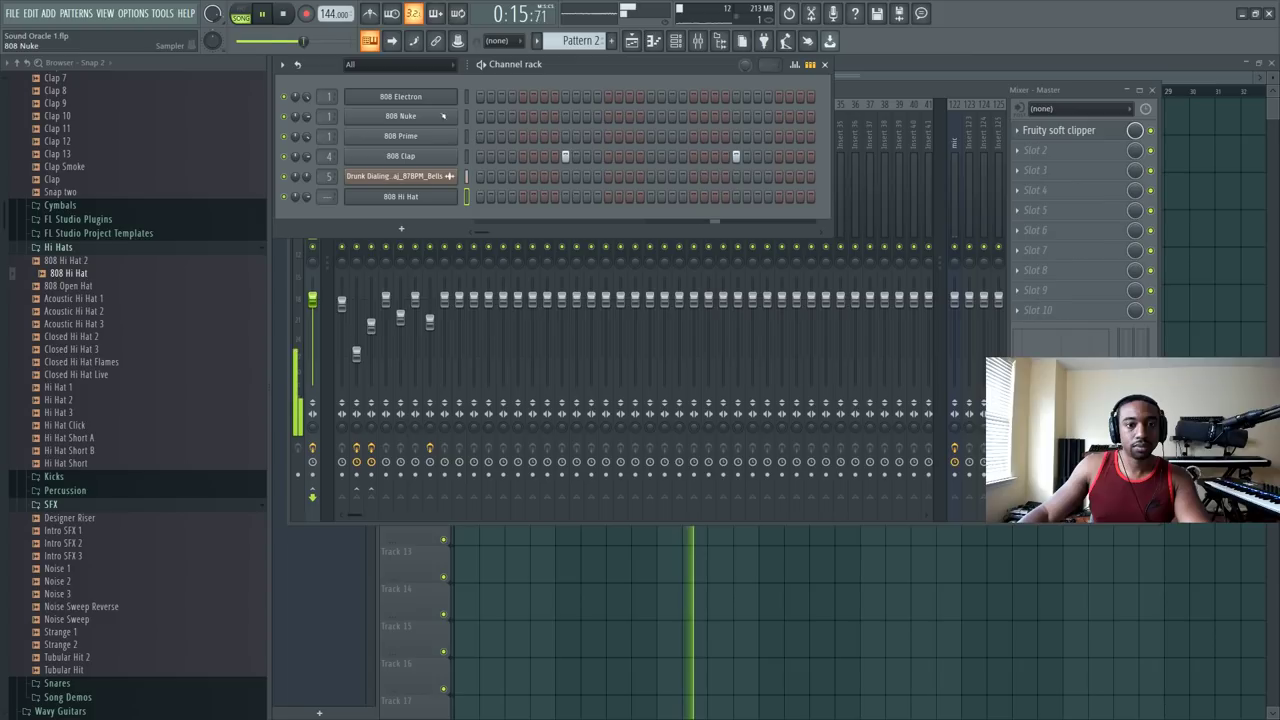
{"action": "left_click", "coordinate": [430, 99]}
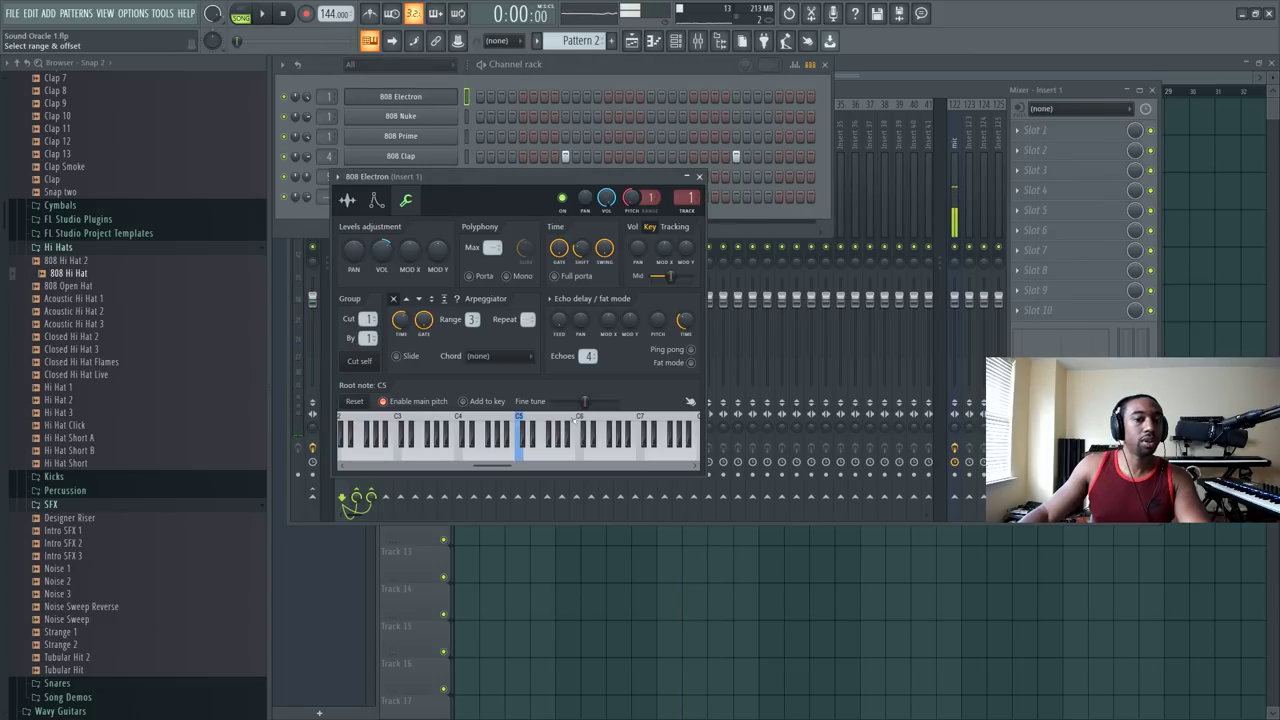
{"action": "key", "text": "space"}
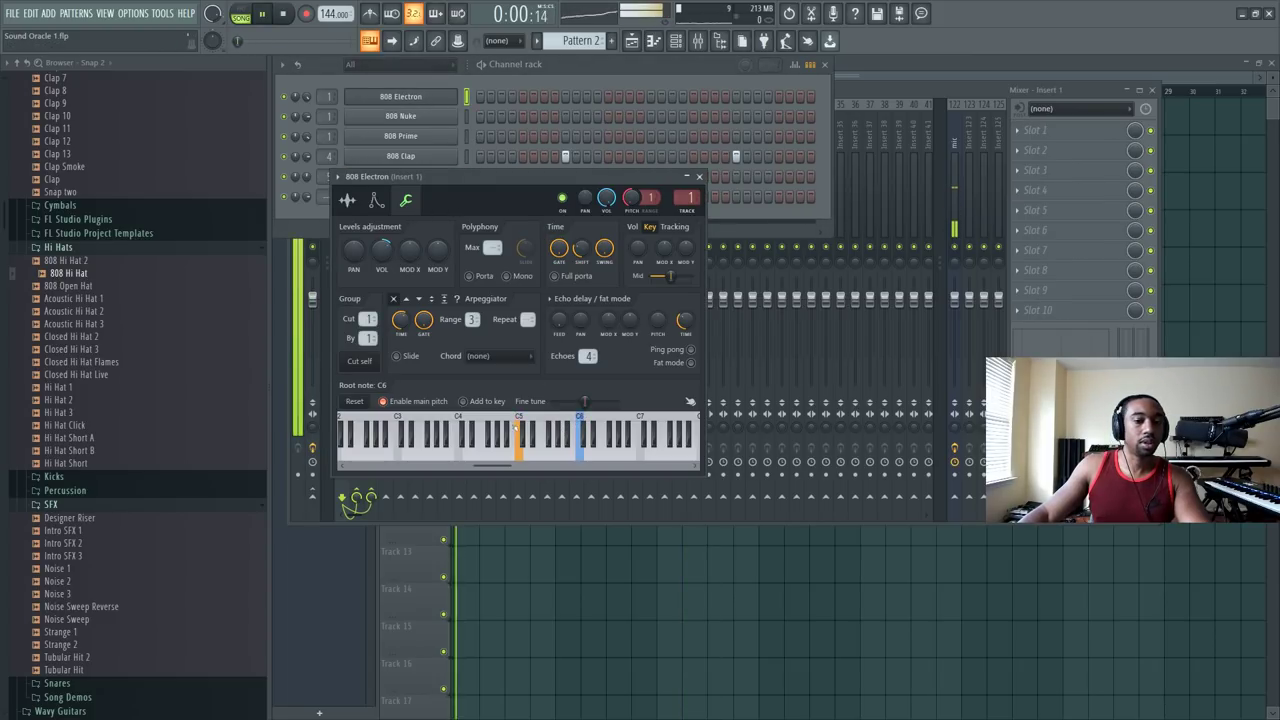
{"action": "left_click", "coordinate": [519, 416]}
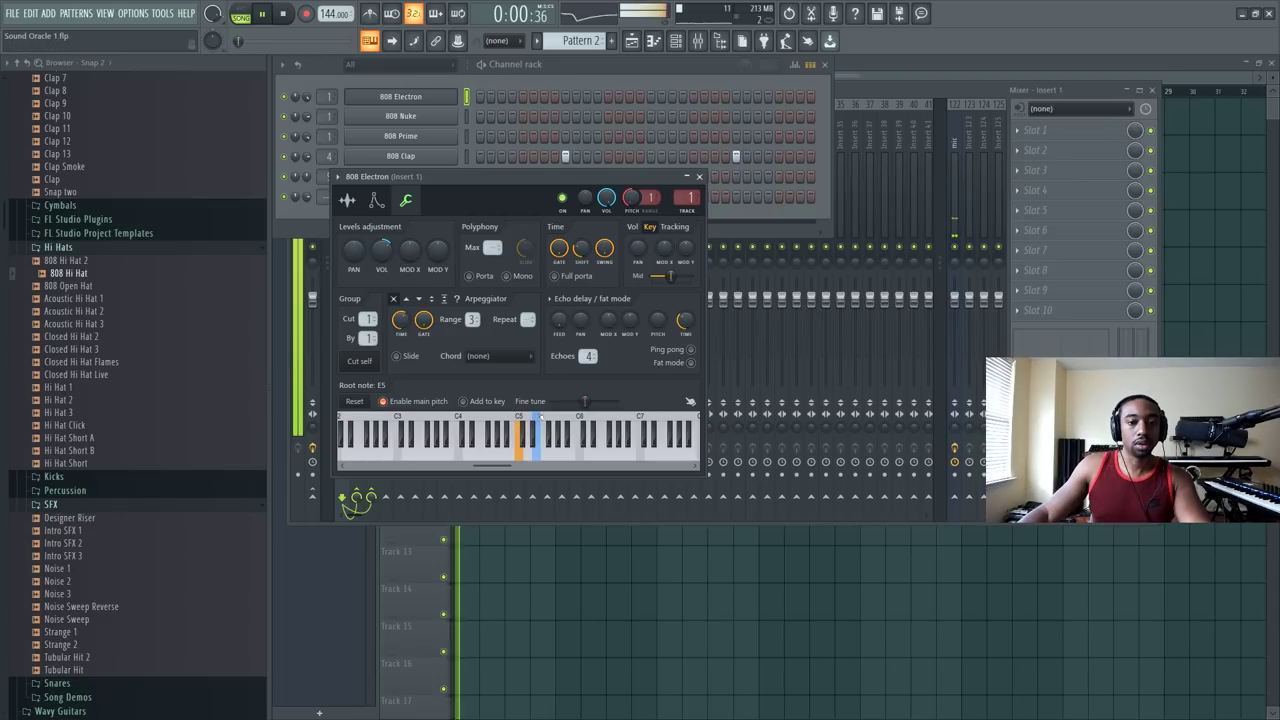
{"action": "key", "text": "F9"}
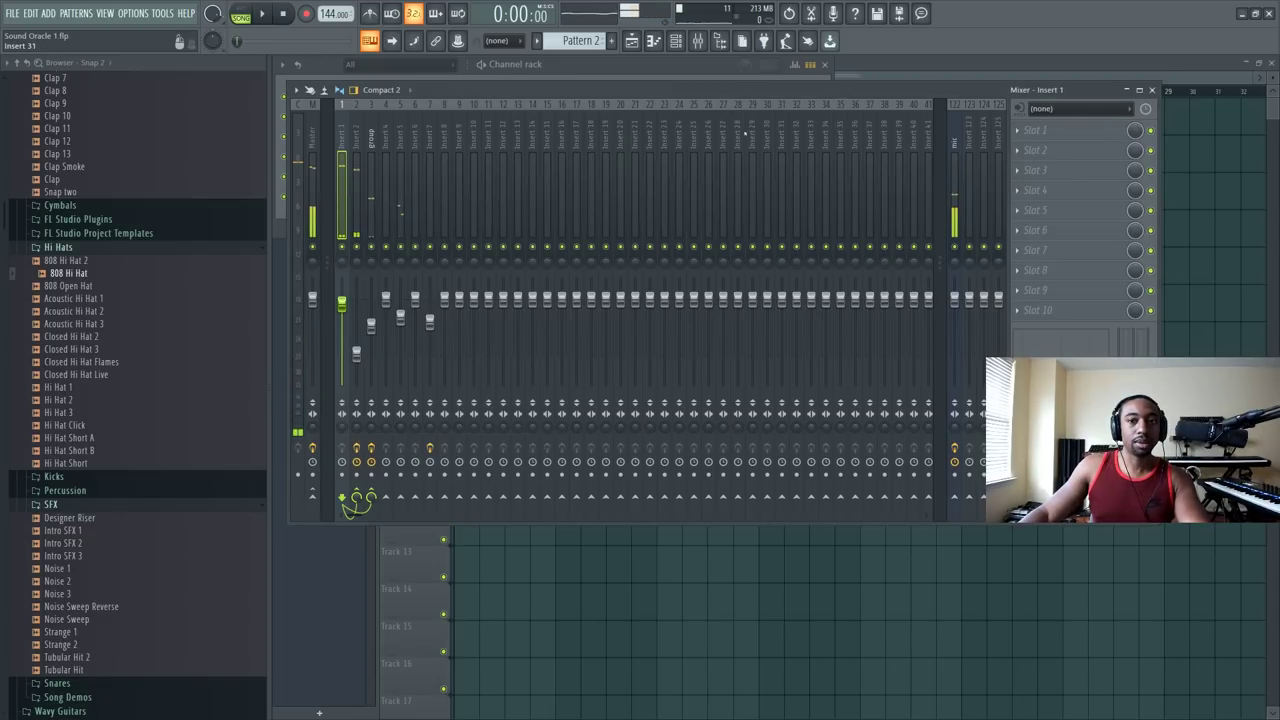
Step: Adjust the mixer Insert 2 volume to about -19.2 dB while listening to the beat
{"action": "left_click", "coordinate": [353, 196]}
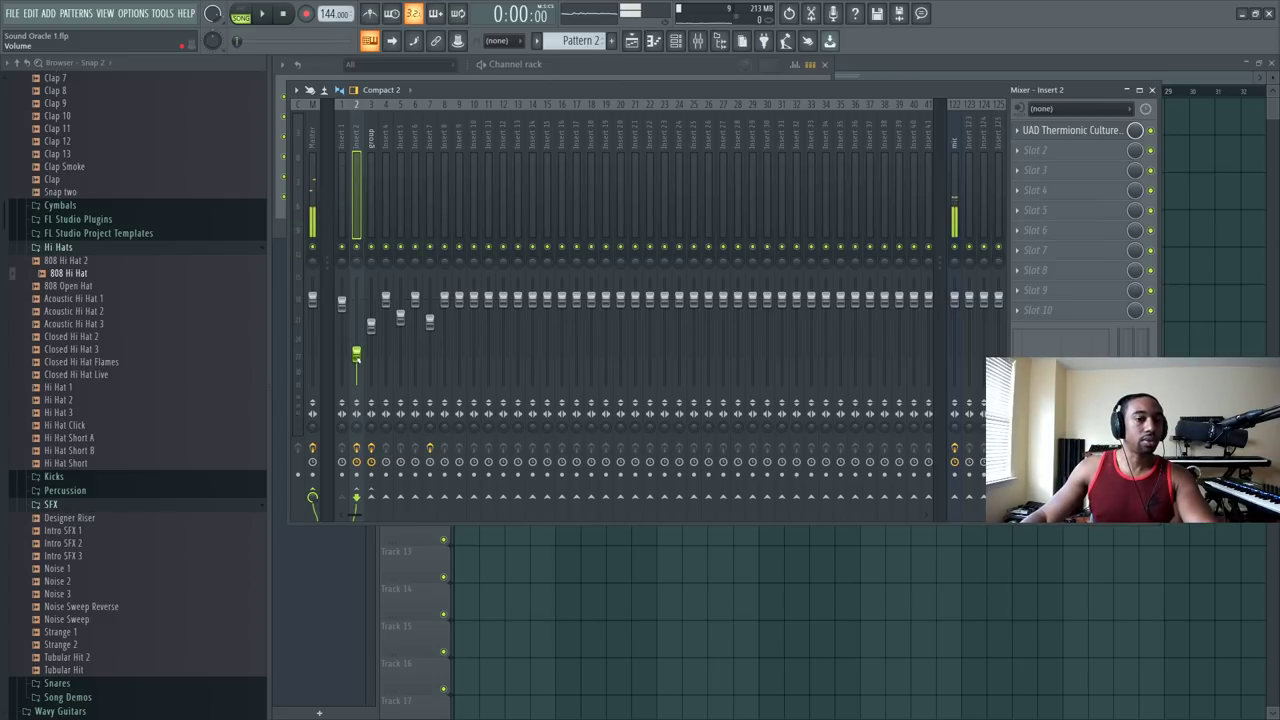
{"action": "left_click_drag", "start_coordinate": [356, 357], "coordinate": [356, 350]}
{"action": "key", "text": "space"}
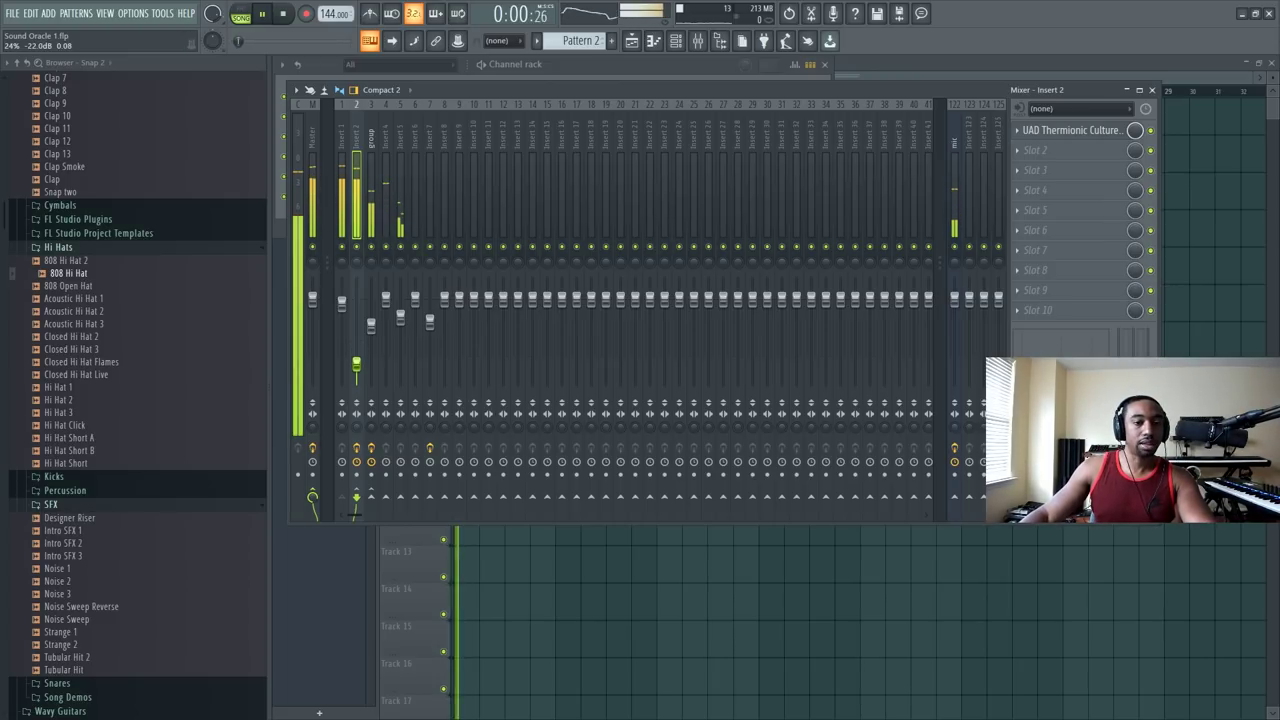
{"action": "left_click", "coordinate": [584, 66]}
{"action": "left_click", "coordinate": [346, 367]}
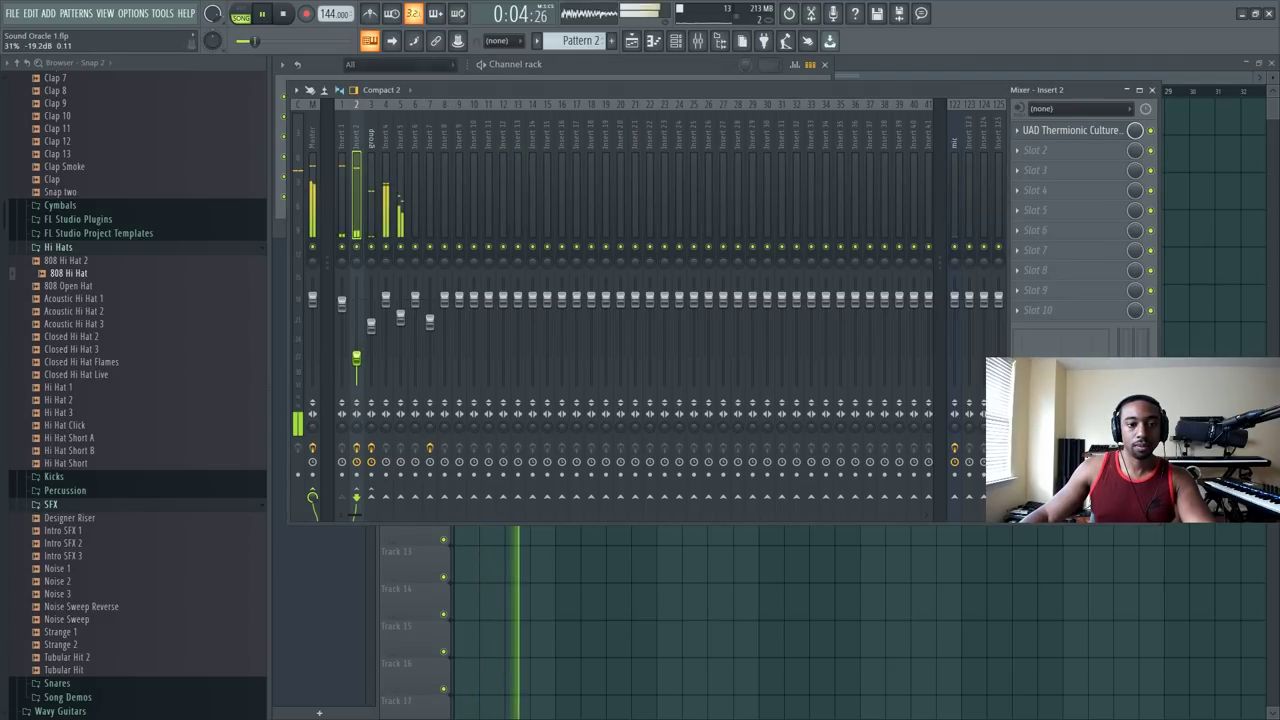
{"action": "key", "text": "space"}
Step: Lengthen the 808 Electron's C5 note at bar 3 of Pattern 1 so it ends at bar 4
{"action": "key", "text": "F5"}
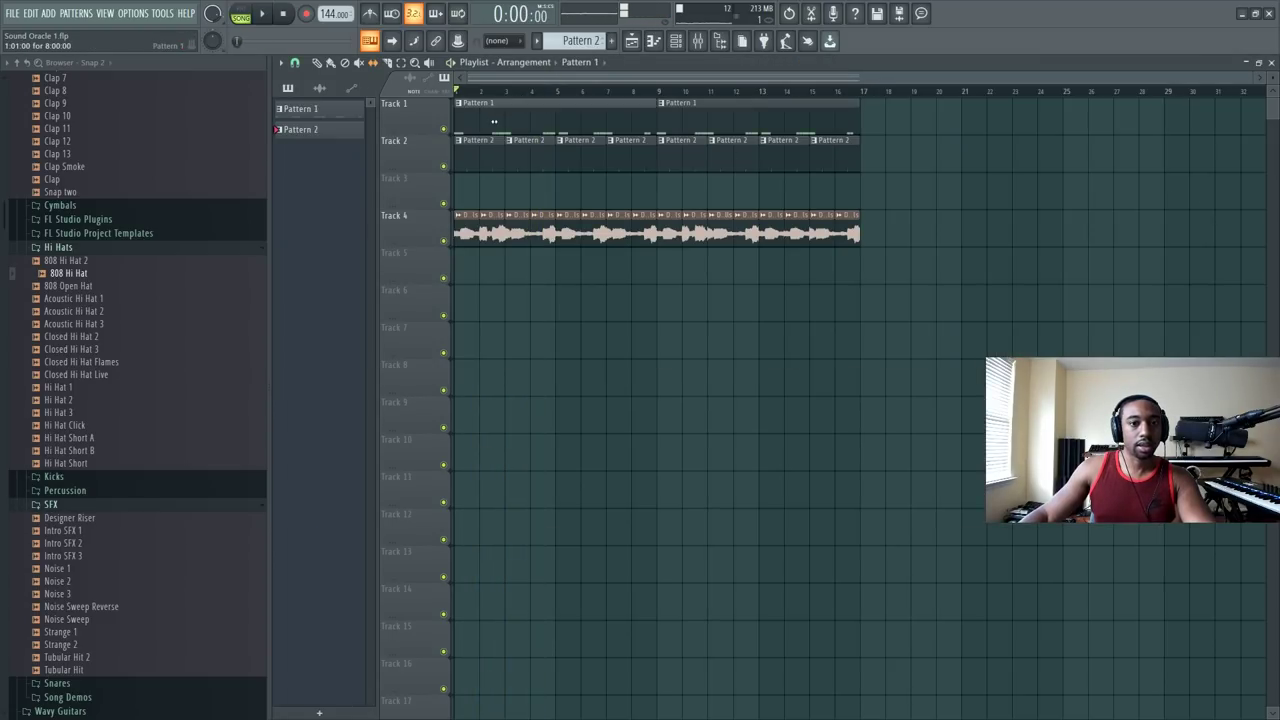
{"action": "double_click", "coordinate": [494, 121]}
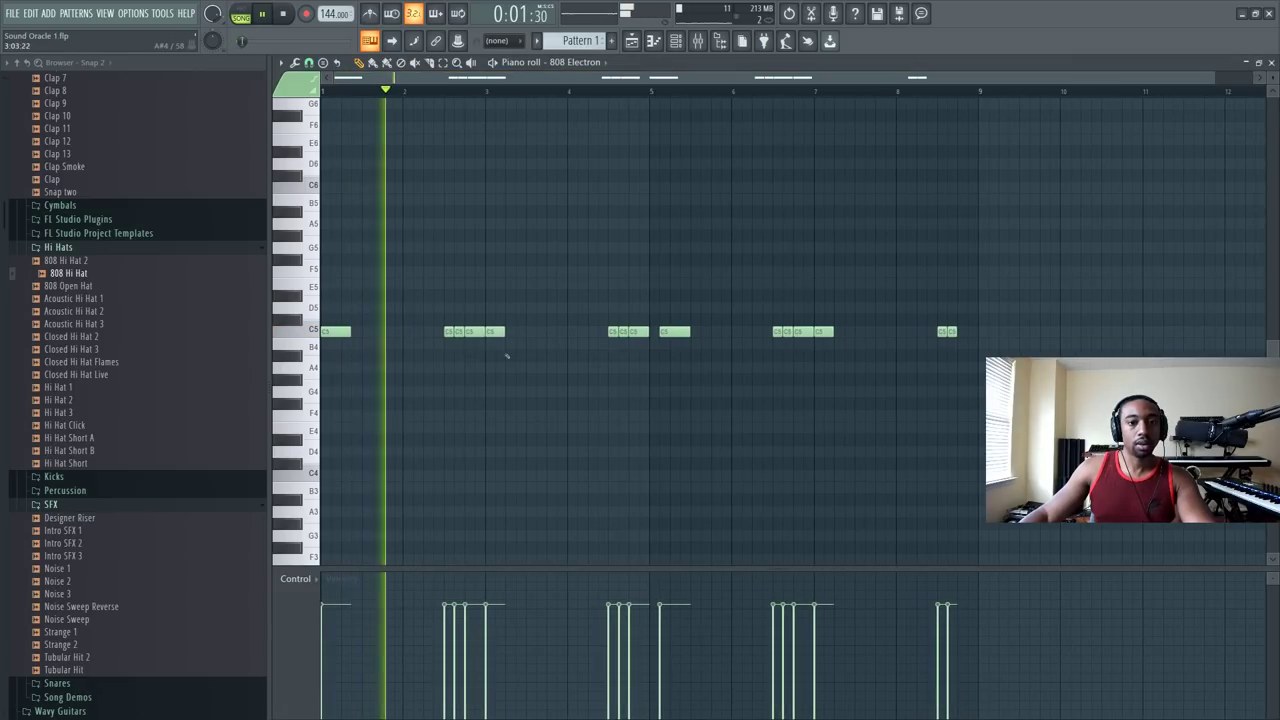
{"action": "left_click_drag", "start_coordinate": [504, 333], "coordinate": [567, 333]}
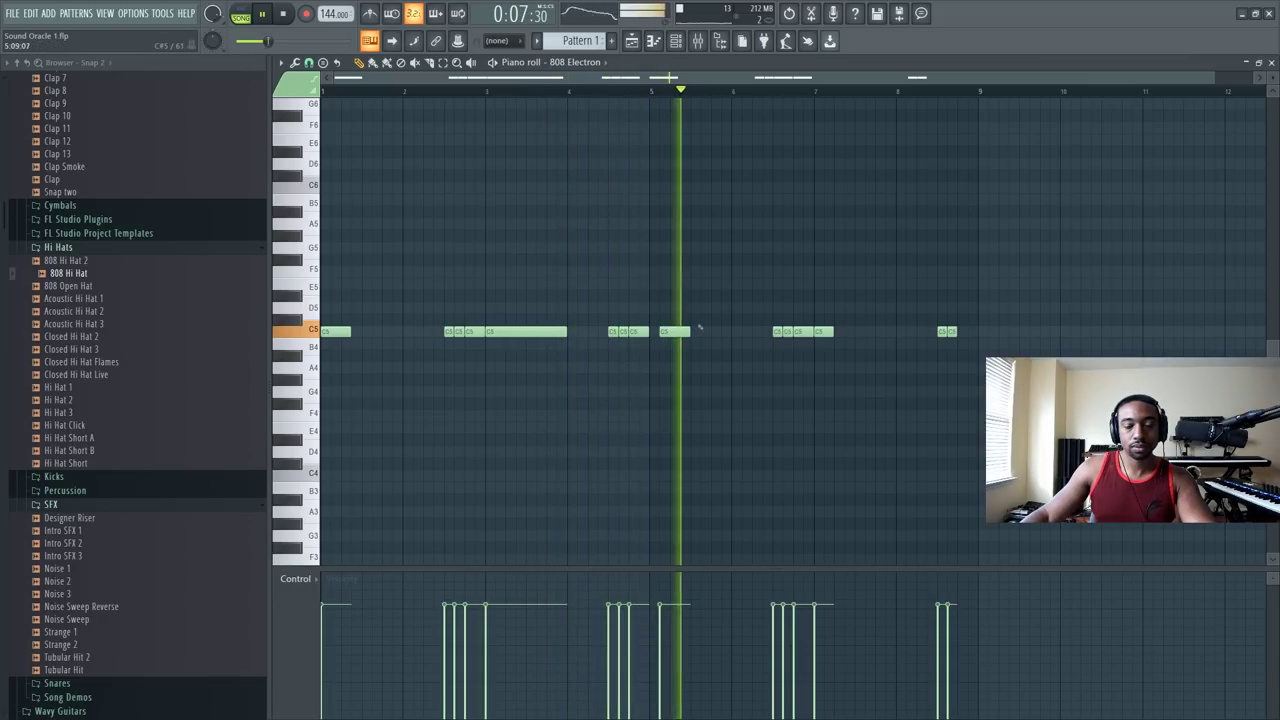
Step: Bring up the channel rack over the playlist while the beat plays
{"action": "key", "text": "F6"}
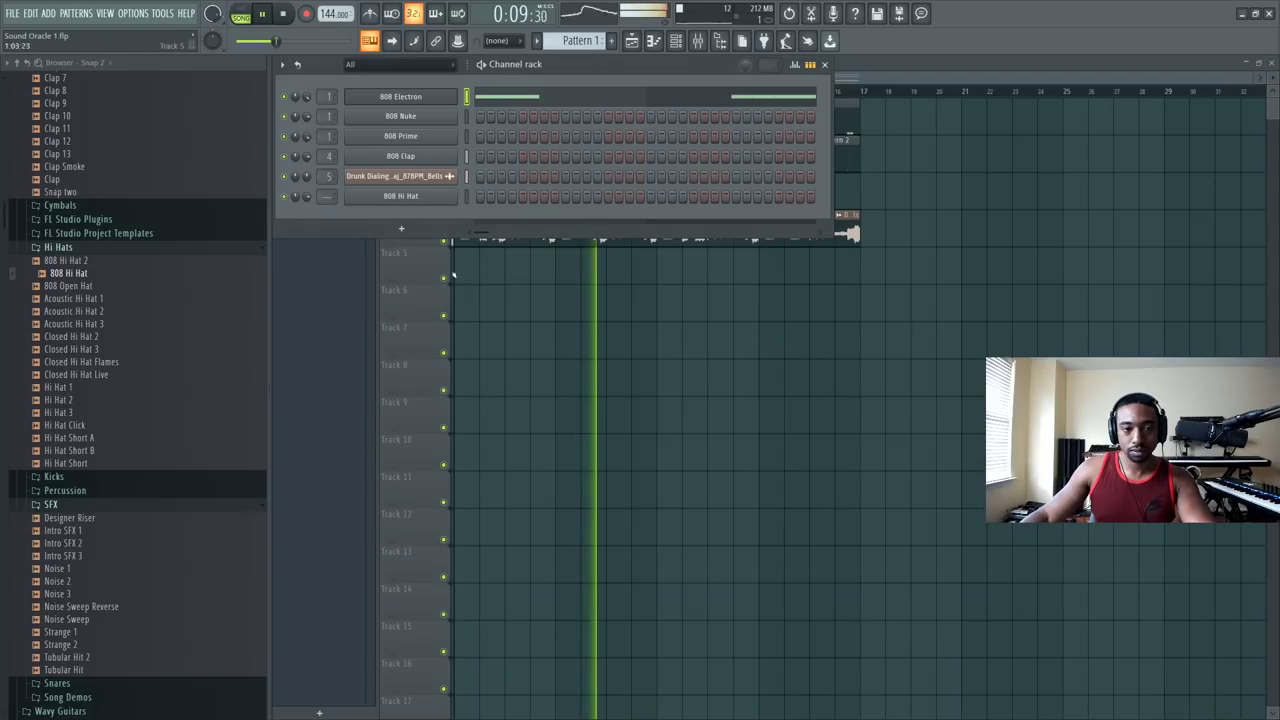
{"action": "key", "text": "F6"}
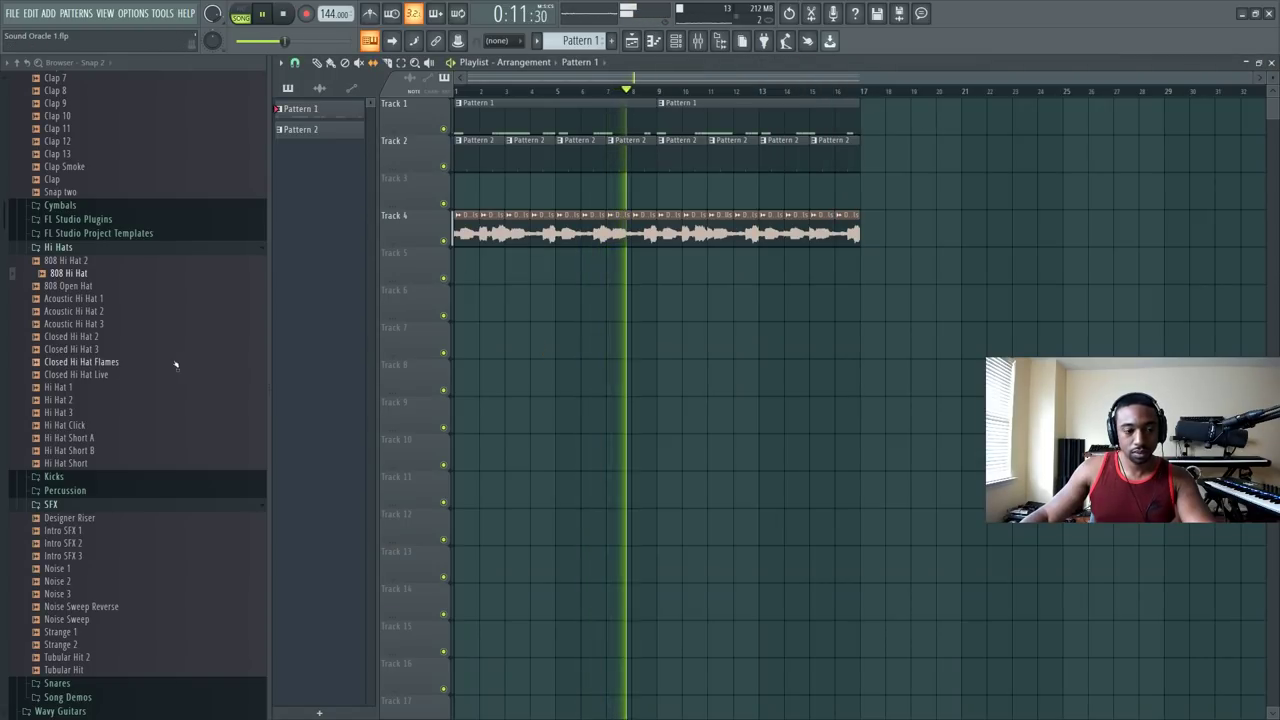
{"action": "key", "text": "F6"}
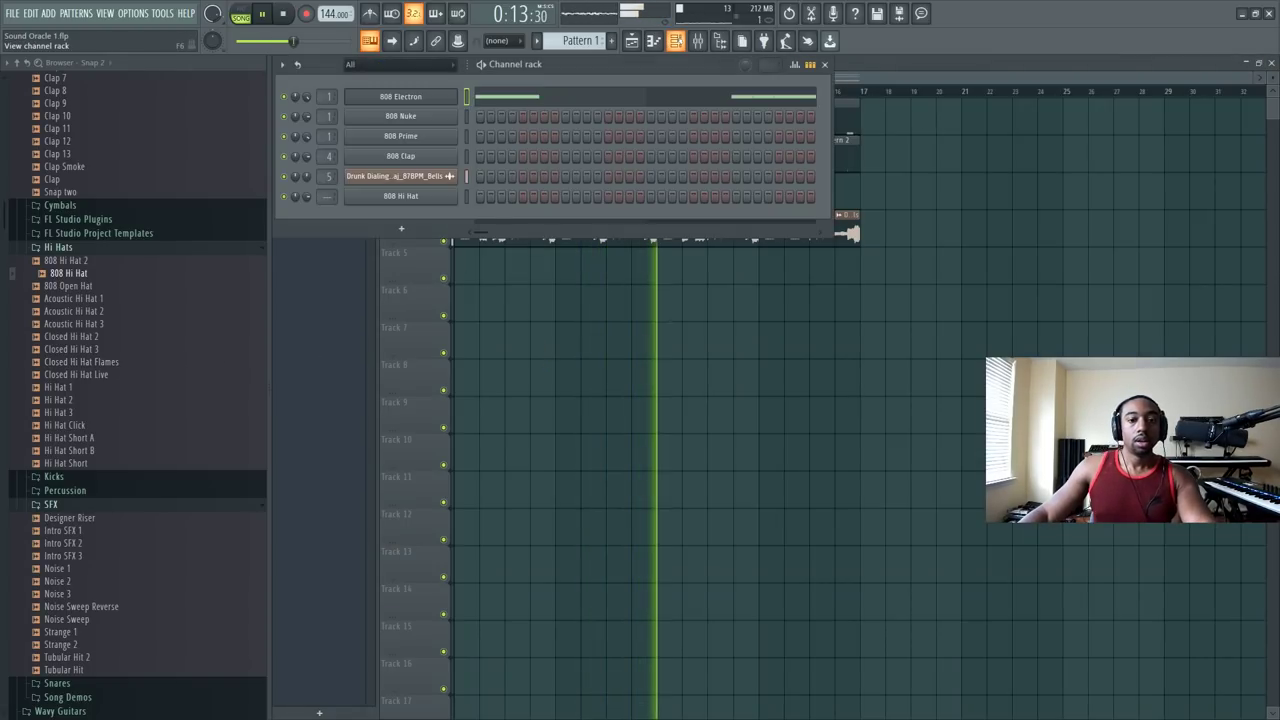
Step: In Pattern 3, route the 808 Hi Hat to mixer track 6 and fill a hit on every 2 steps
{"action": "key", "text": "KP_Add"}
{"action": "key", "text": "KP_Add"}
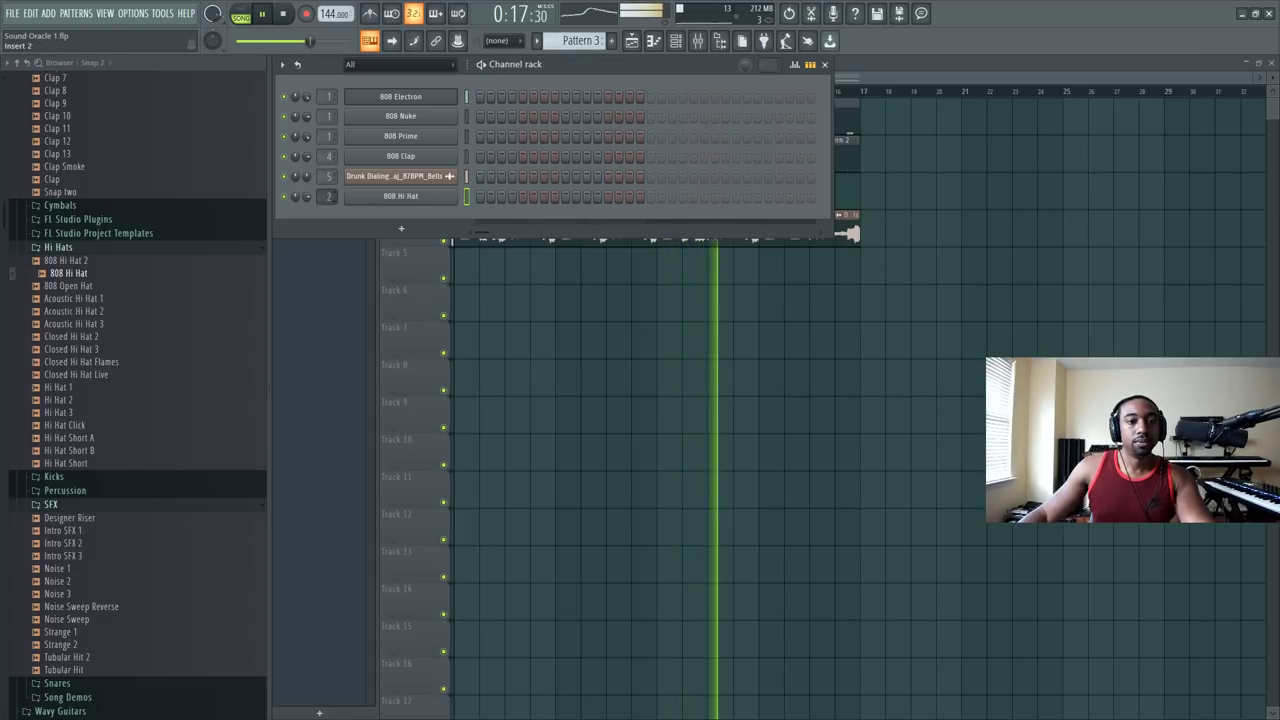
{"action": "key", "text": "space"}
{"action": "right_click", "coordinate": [390, 198]}
{"action": "left_click", "coordinate": [700, 280]}
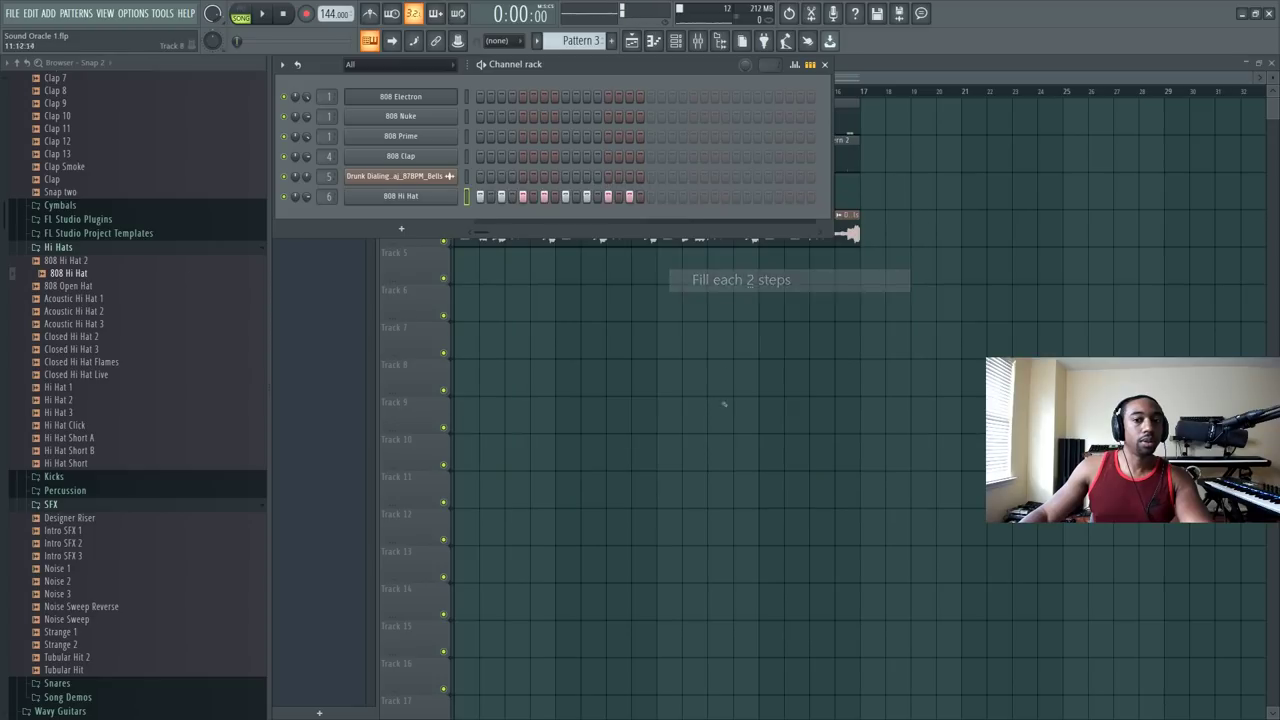
Step: Place Pattern 3 repeatedly along playlist Track 5 from bar 1 up to bar 17 and play the beat
{"action": "key", "text": "F6"}
{"action": "left_click", "coordinate": [566, 262]}
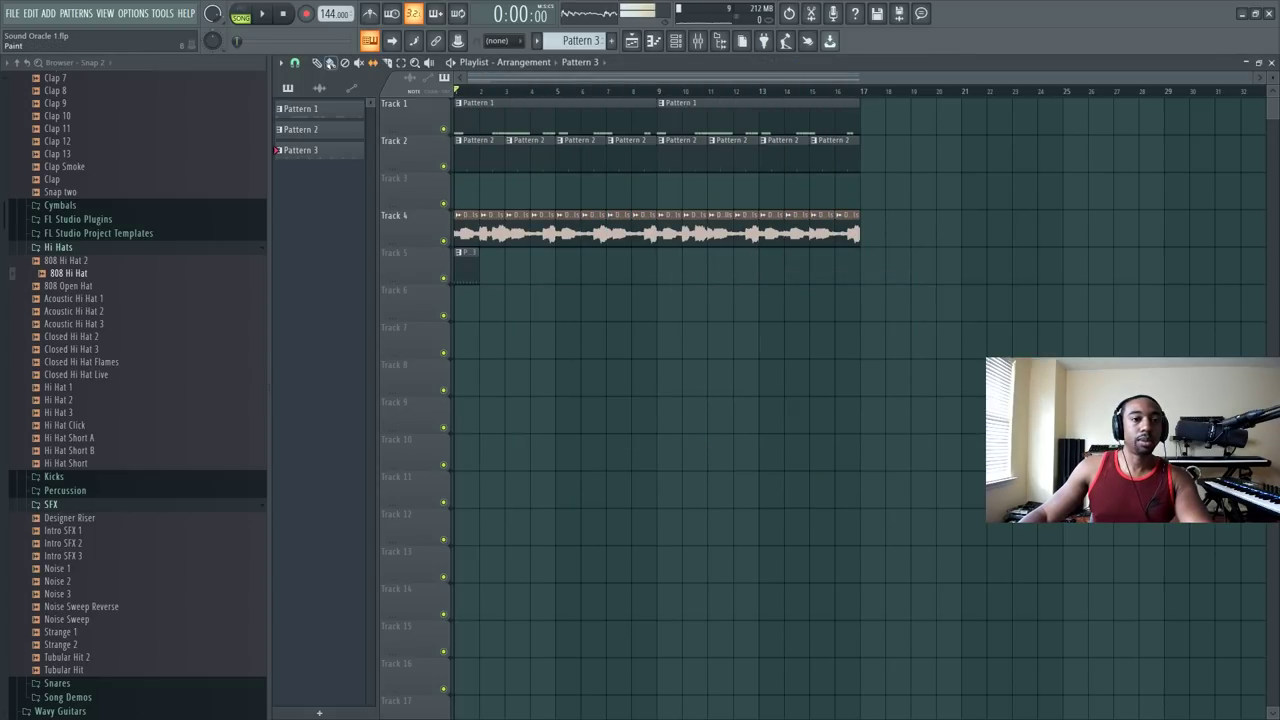
{"action": "left_click_drag", "start_coordinate": [494, 274], "coordinate": [862, 274]}
{"action": "key", "text": "space"}
Step: Adjust the distortion type and channel 1 drive of the UAD Thermionic Culture Vulture on mixer Insert 2 while the beat plays
{"action": "key", "text": "F6"}
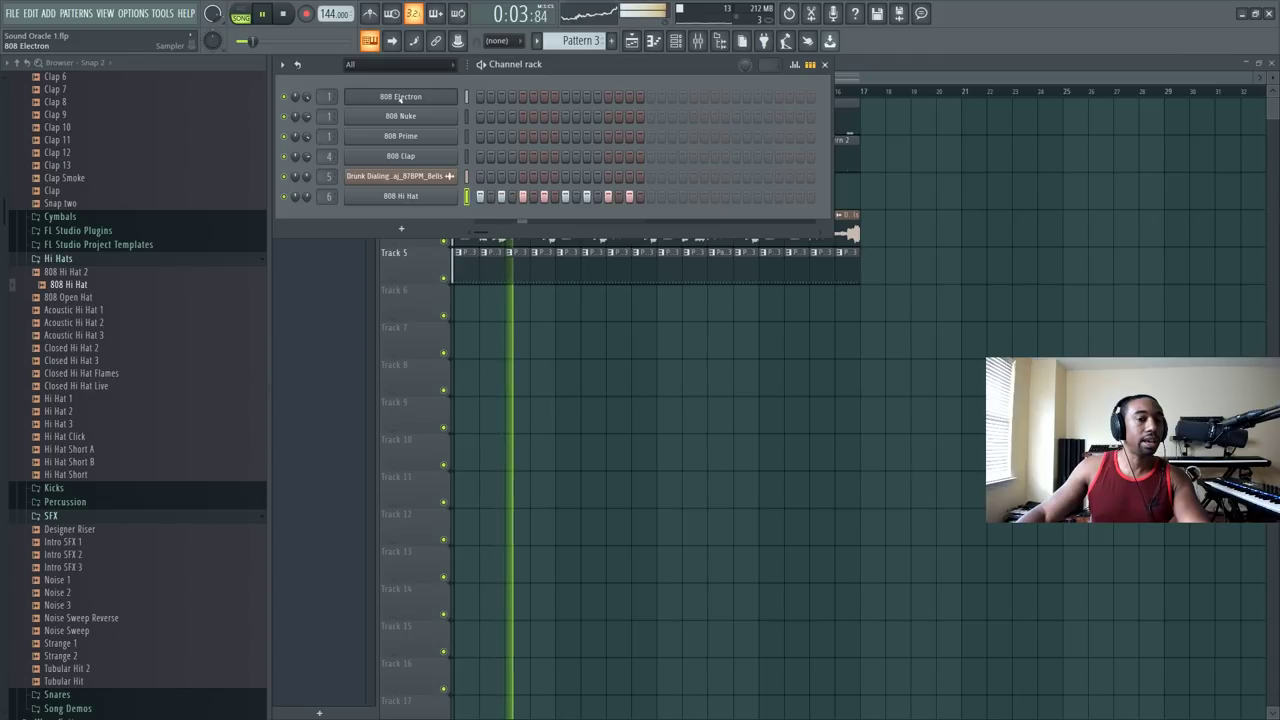
{"action": "key", "text": "F9"}
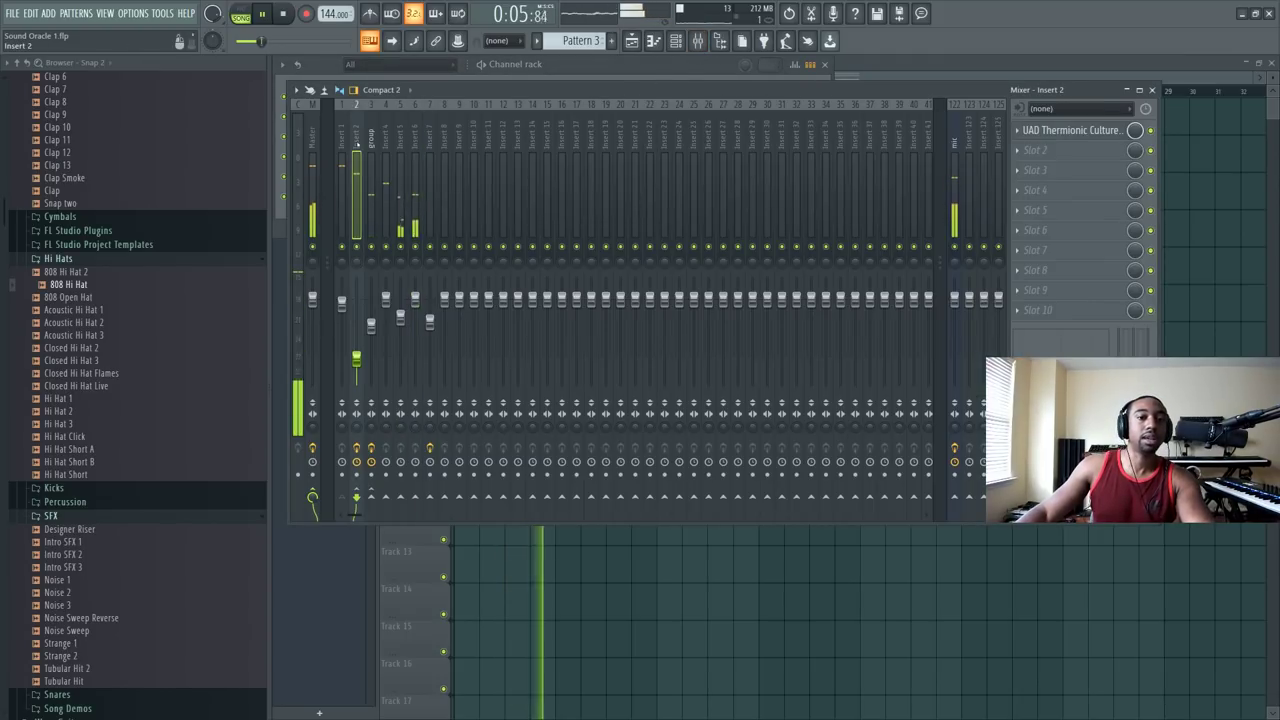
{"action": "left_click", "coordinate": [1070, 130]}
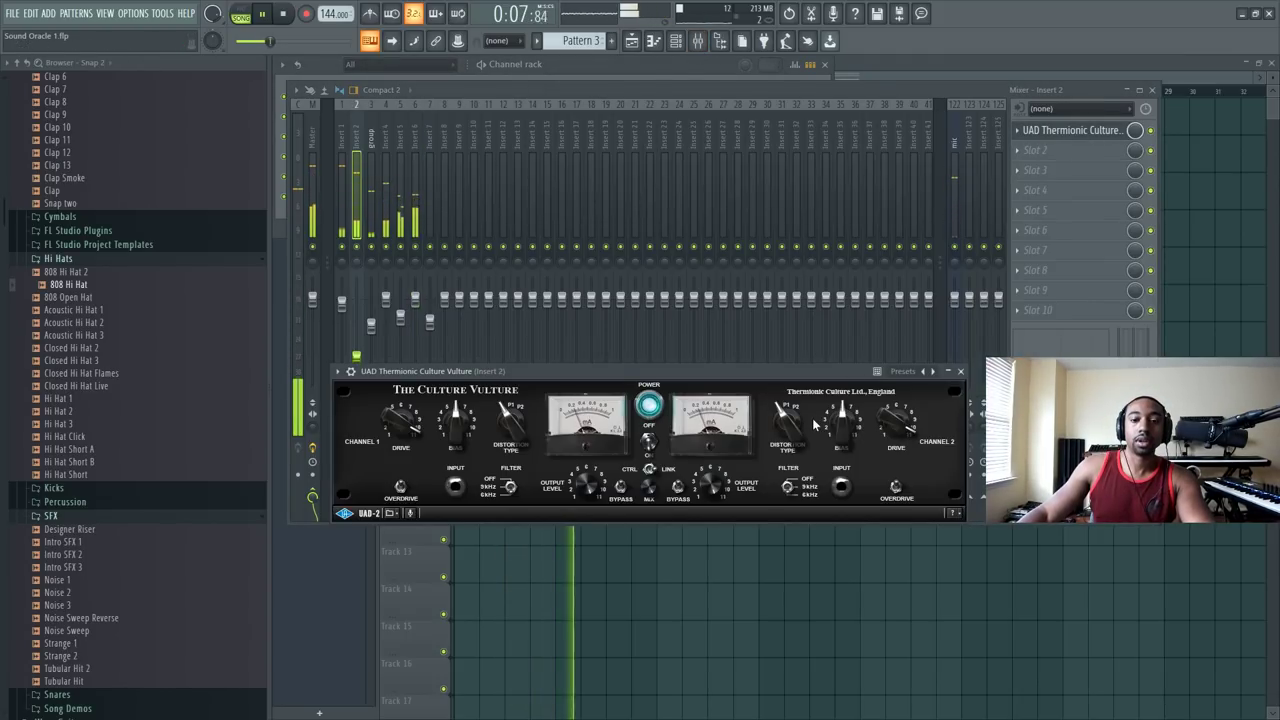
{"action": "left_click_drag", "start_coordinate": [815, 425], "coordinate": [822, 336]}
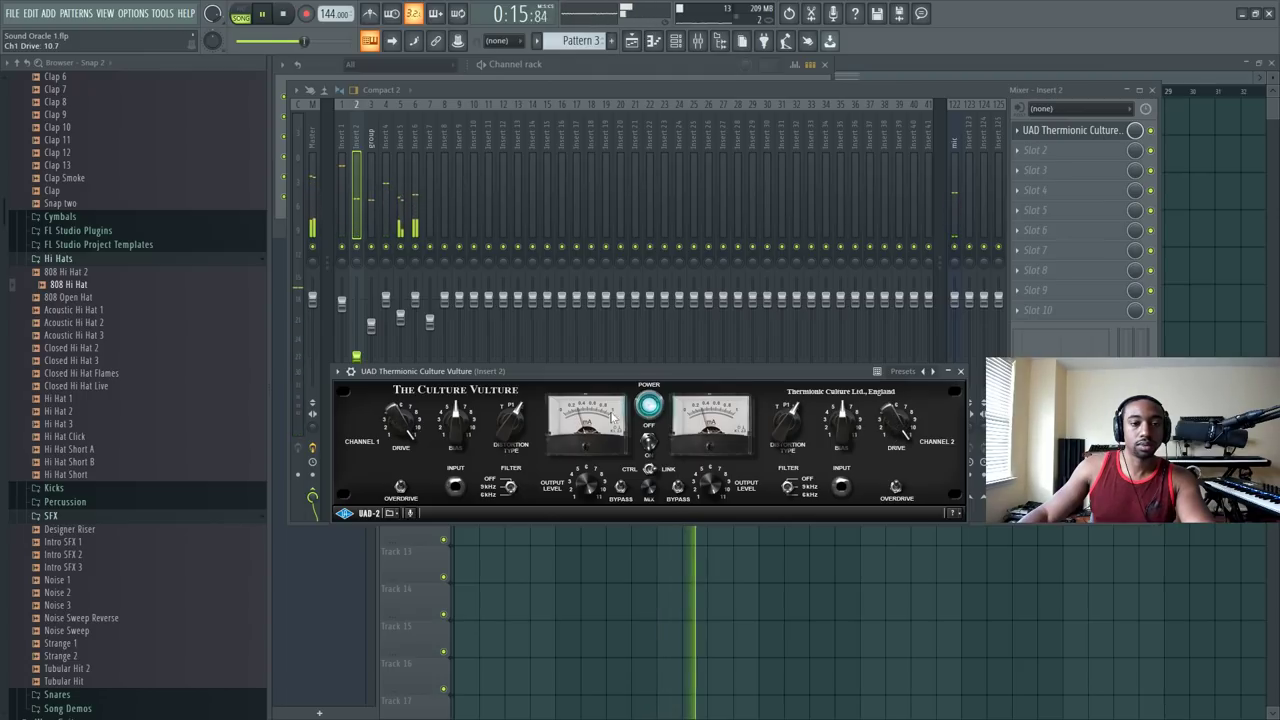
{"action": "left_click_drag", "start_coordinate": [575, 394], "coordinate": [662, 331]}
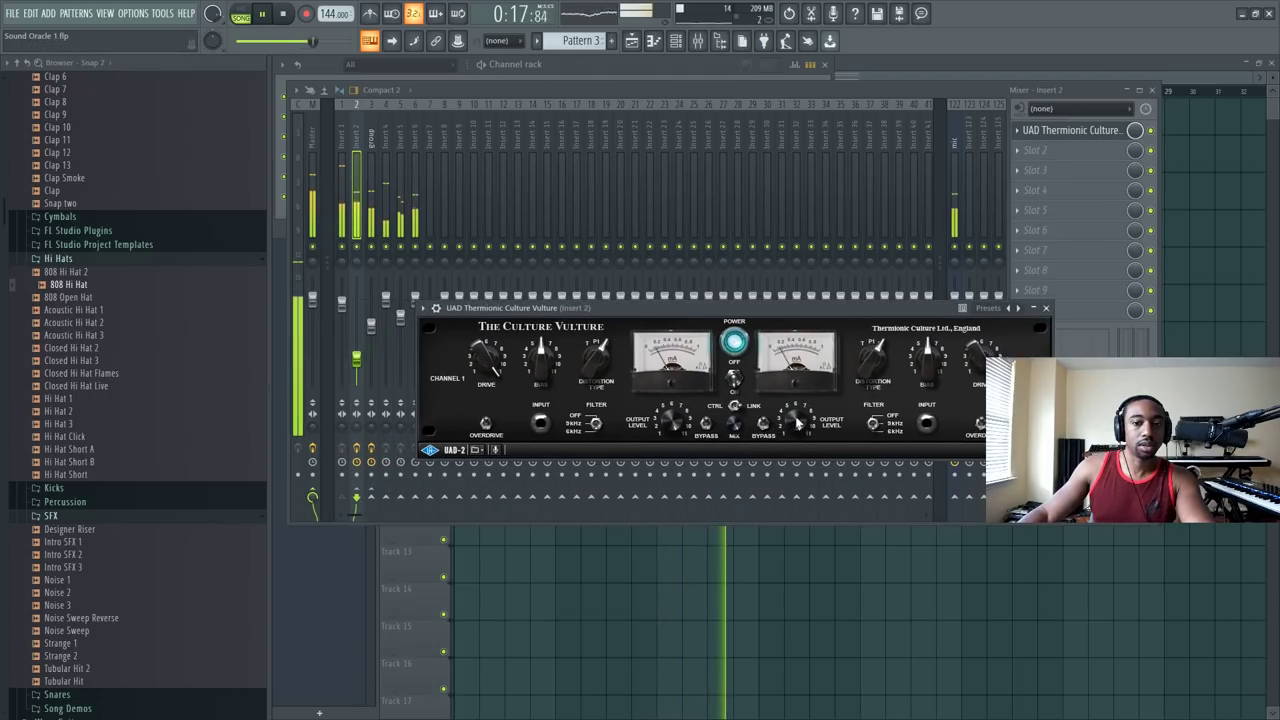
Step: Raise the mixer Insert 2 volume while comparing it with Insert 1, then return to the playlist and stop playback
{"action": "left_click_drag", "start_coordinate": [356, 357], "coordinate": [356, 347]}
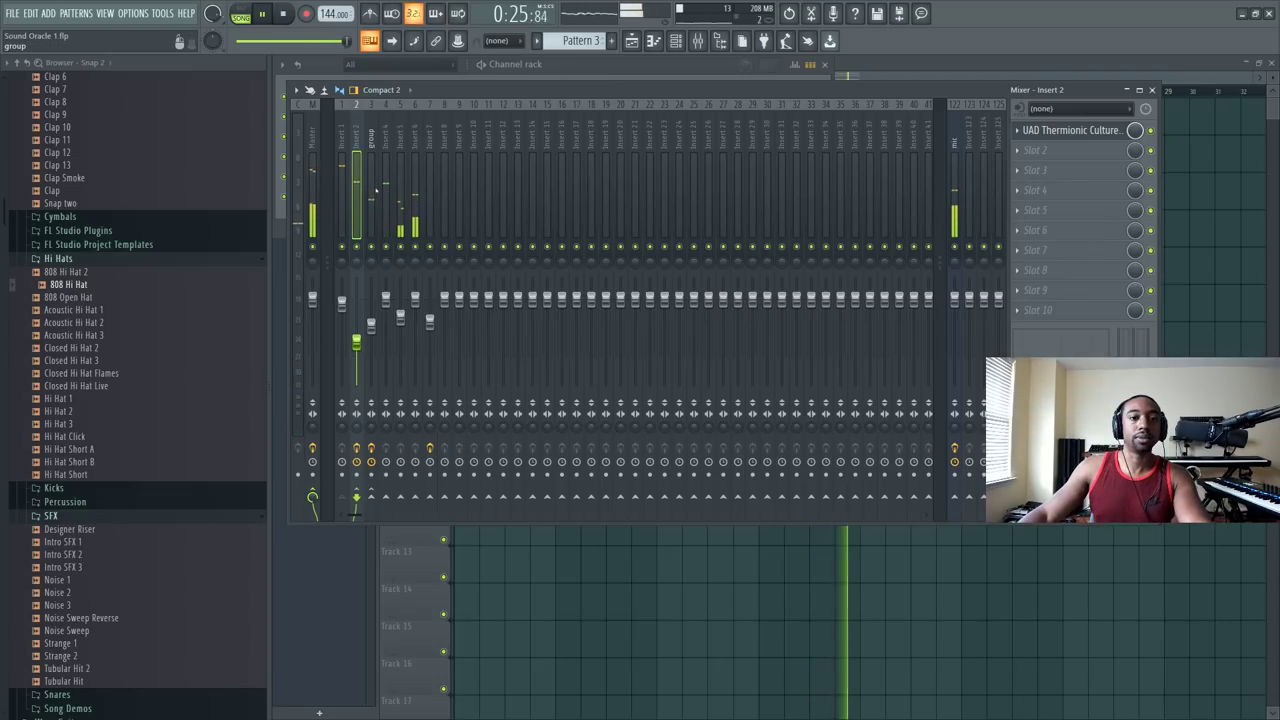
{"action": "left_click", "coordinate": [340, 172]}
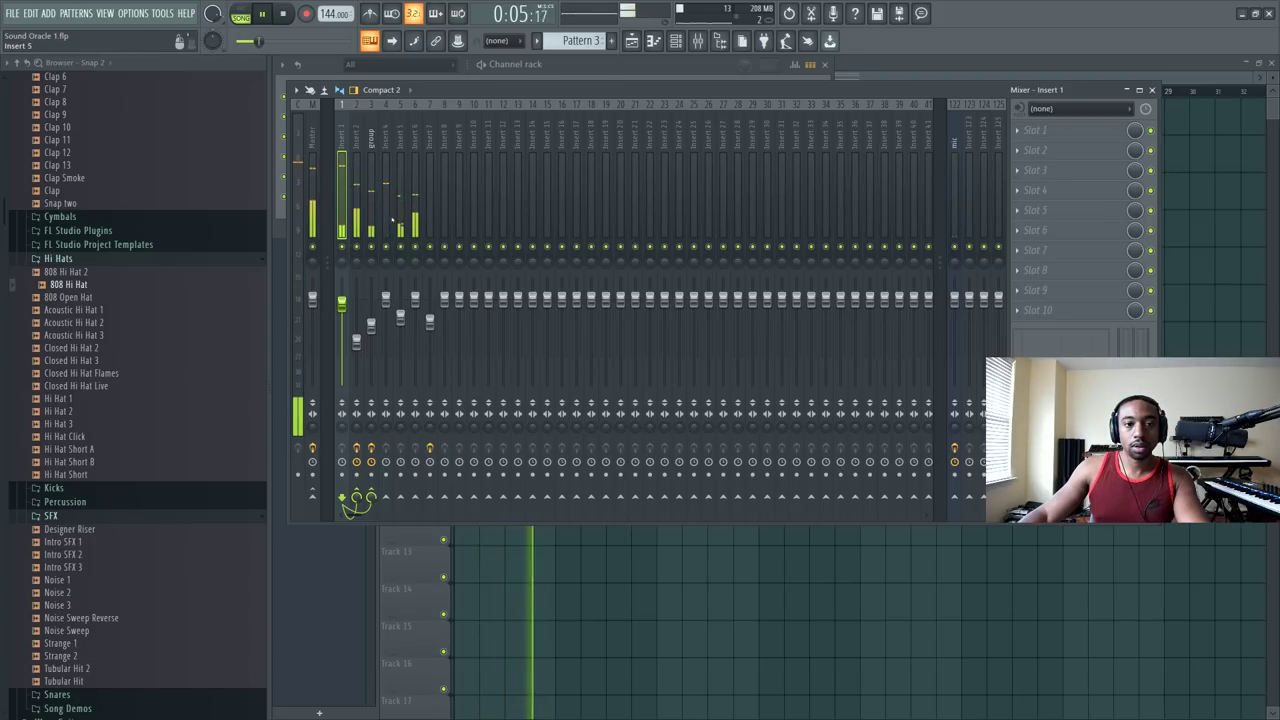
{"action": "left_click", "coordinate": [360, 345]}
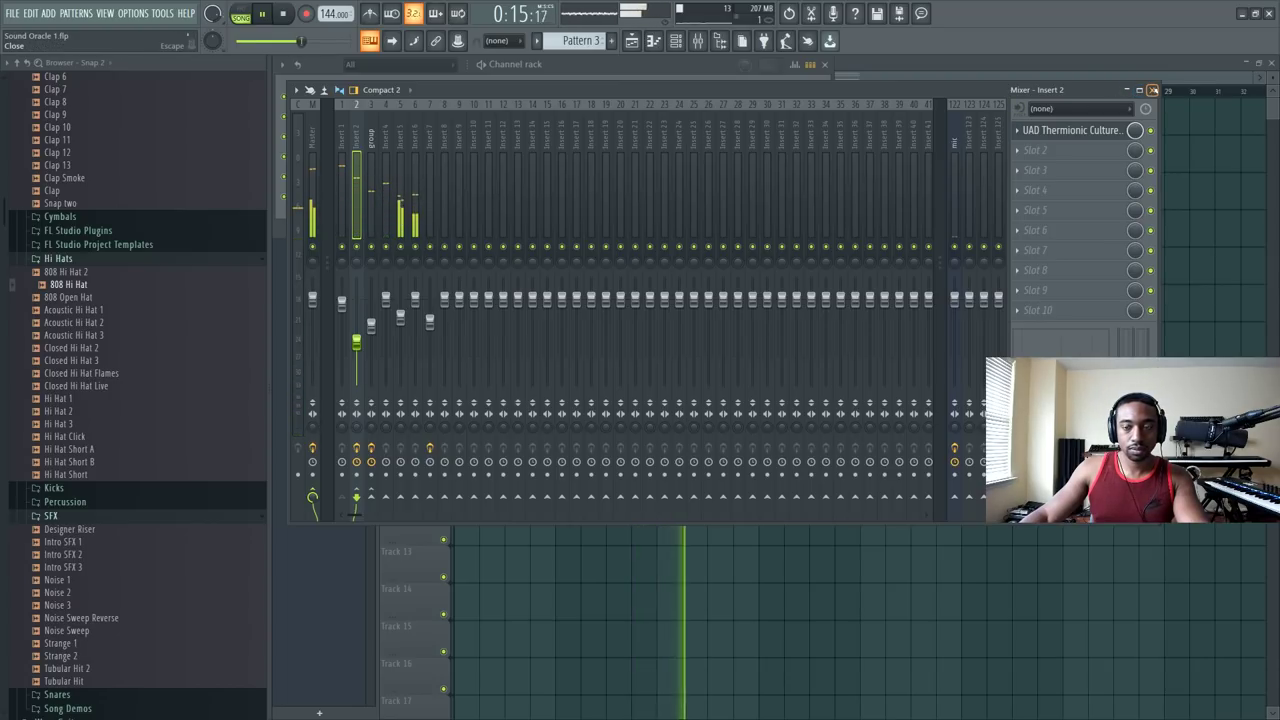
{"action": "left_click", "coordinate": [1152, 90]}
{"action": "key", "text": "F5"}
{"action": "key", "text": "space"}
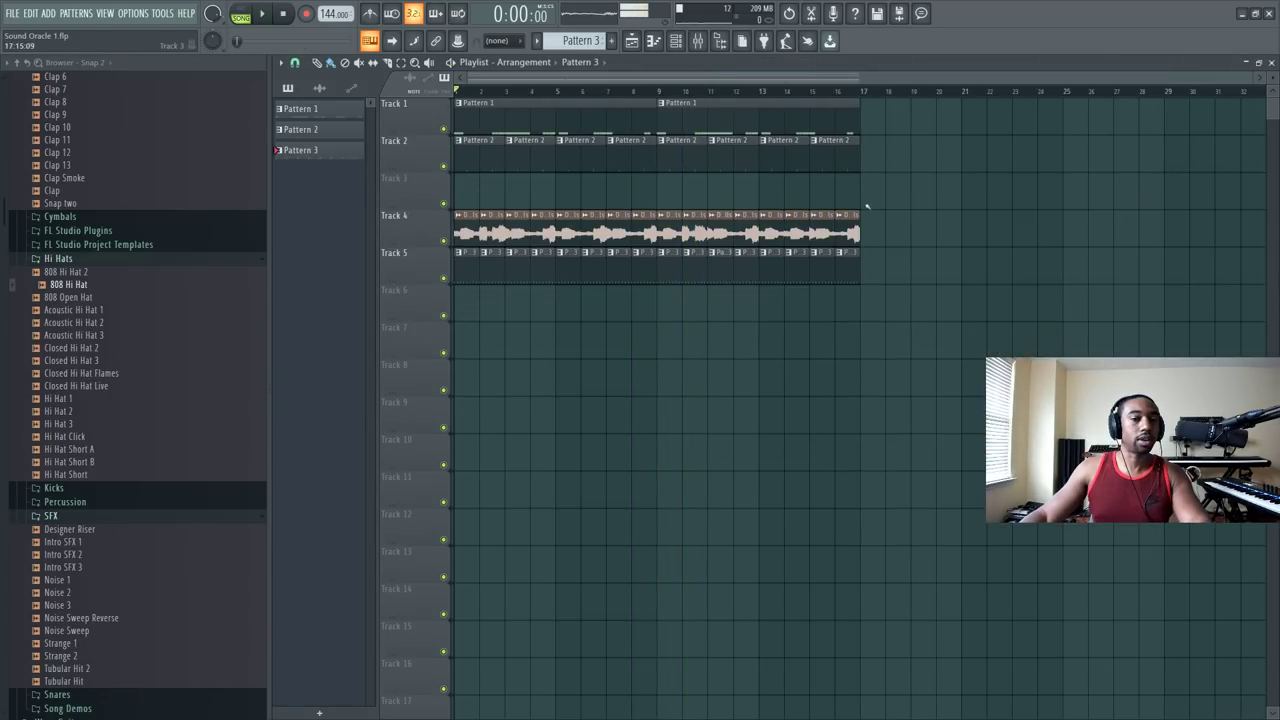
Step: Browse the SoundOracle sounds to the Articul8 (Dry) - with stems folder inside Articul8 Vocal Chops
{"action": "key", "text": "space"}
{"action": "key", "text": "F6"}
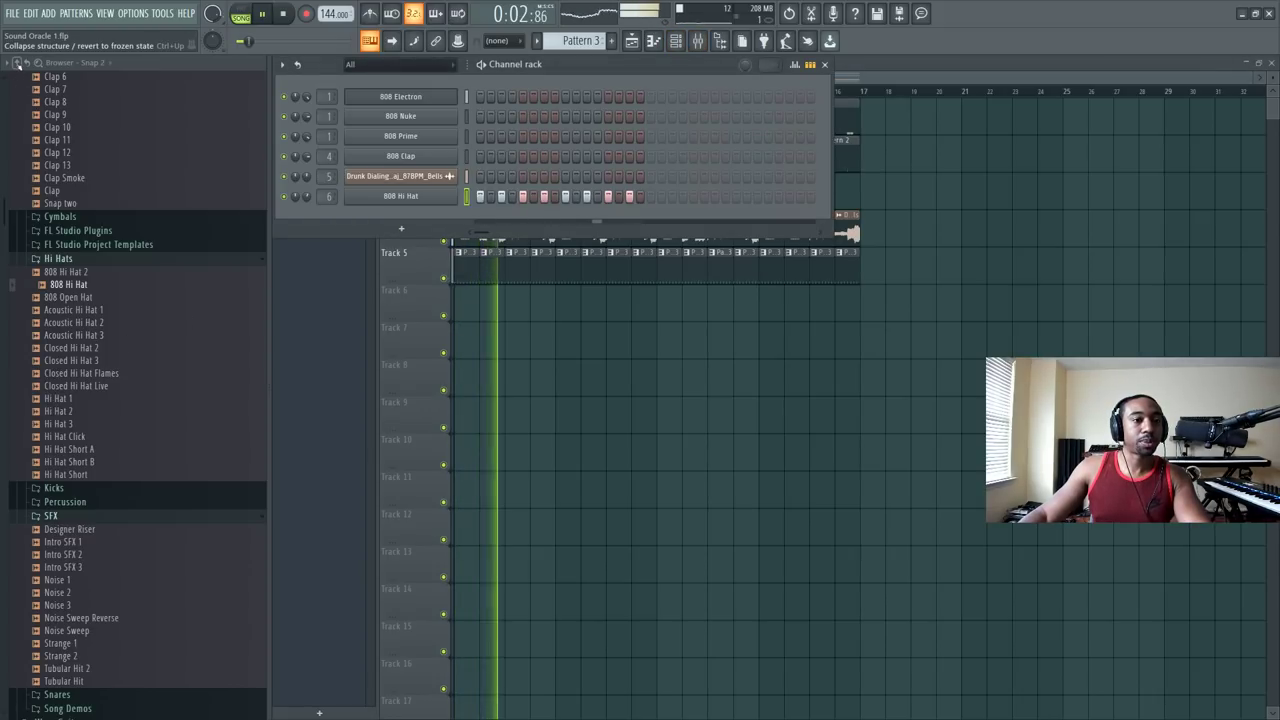
{"action": "left_click", "coordinate": [17, 62]}
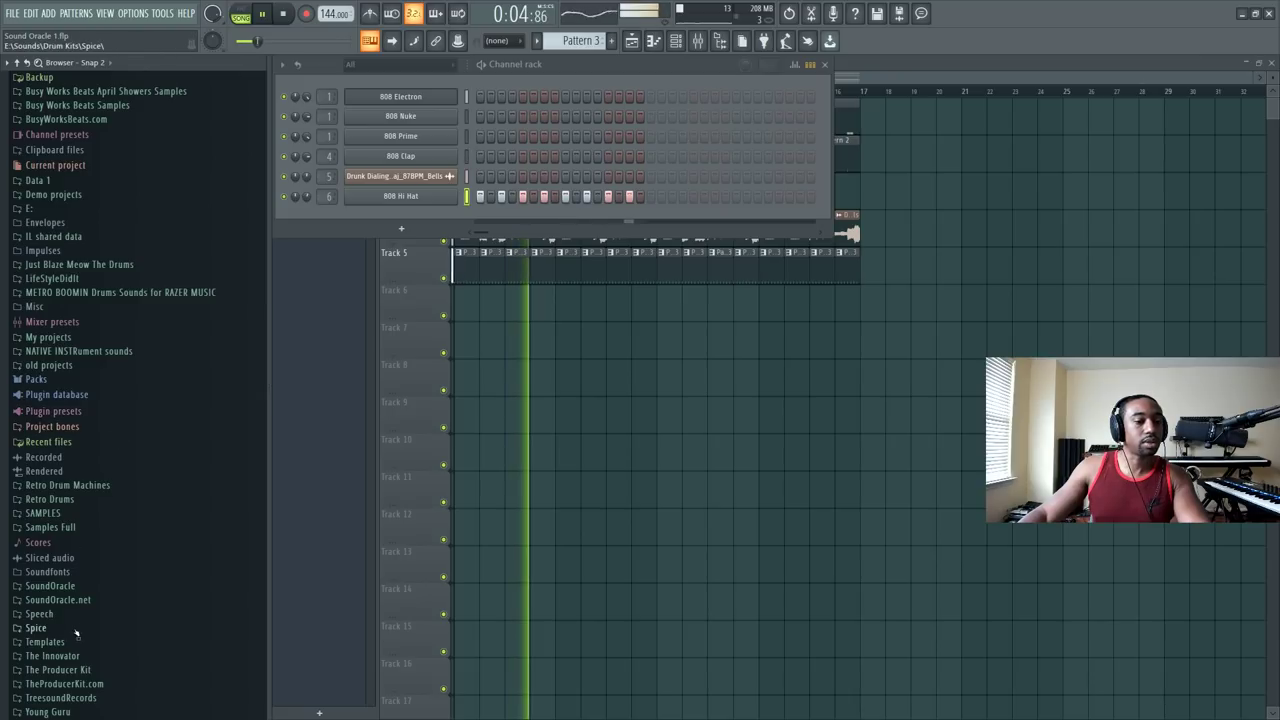
{"action": "left_click", "coordinate": [68, 585]}
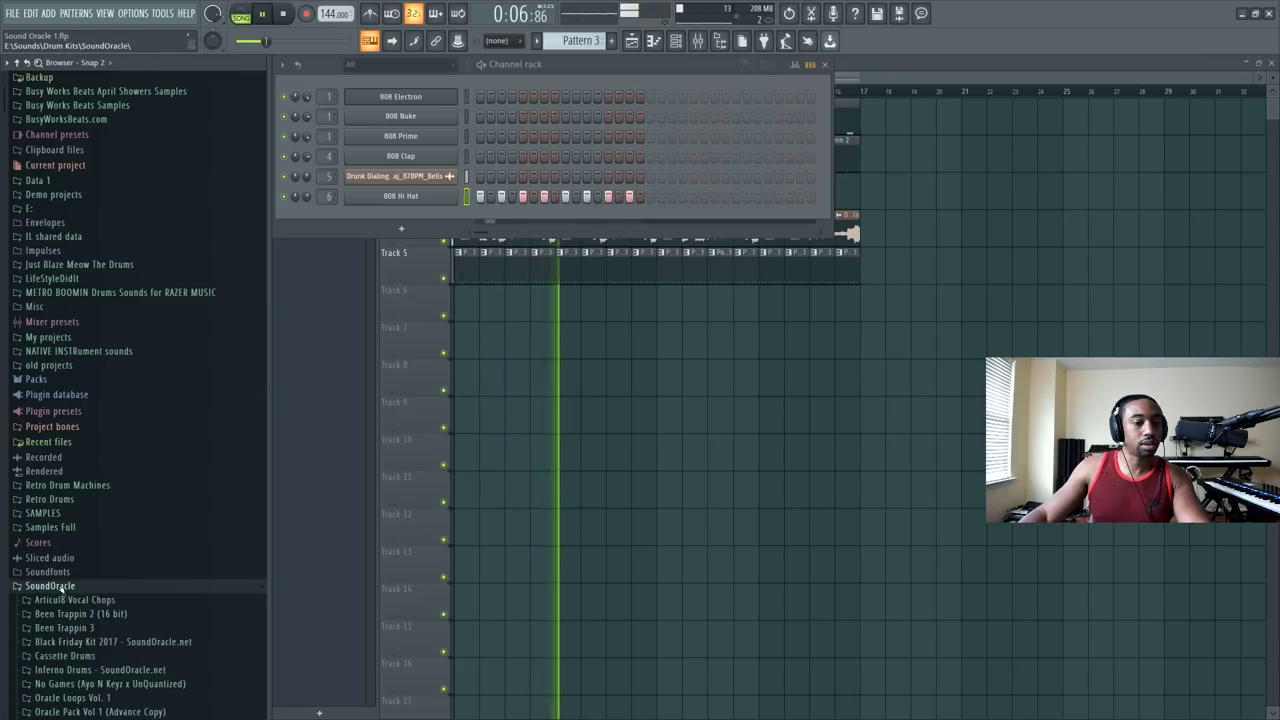
{"action": "left_click", "coordinate": [75, 600]}
{"action": "left_click", "coordinate": [85, 462]}
{"action": "key", "text": "space"}
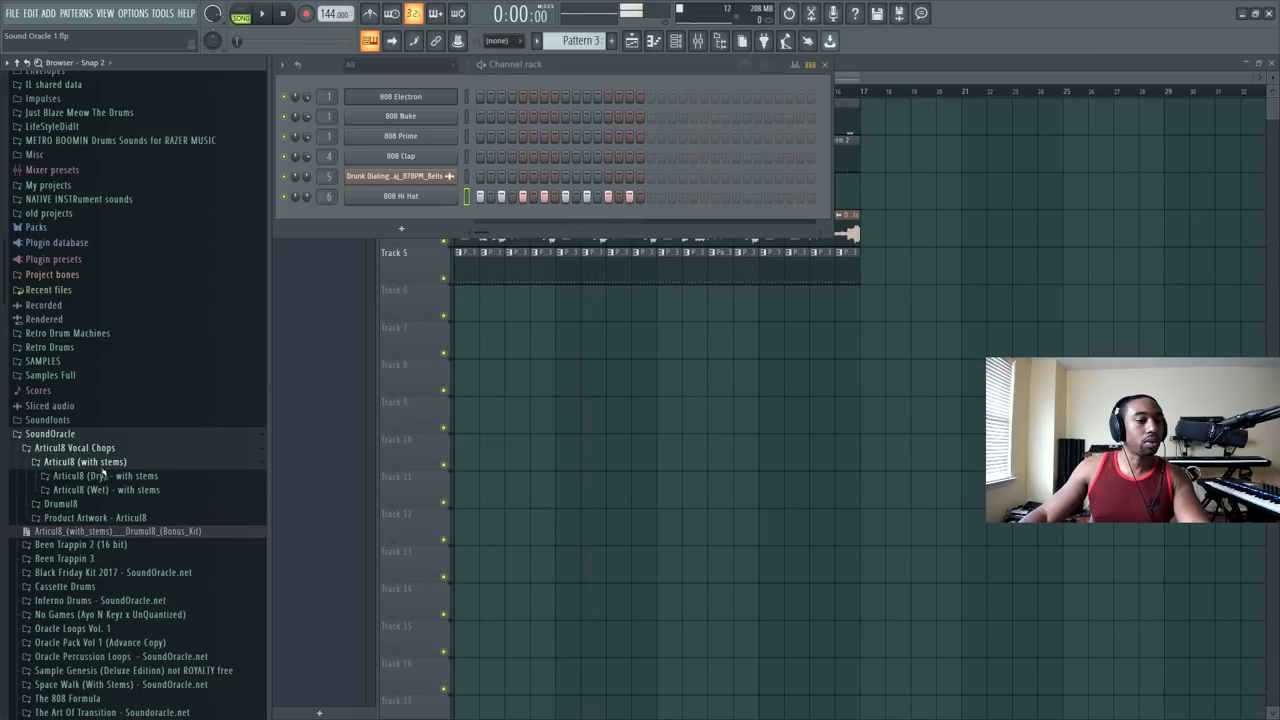
{"action": "left_click", "coordinate": [104, 475]}
Step: Audition Gah_Go_All_Layers_Bbmin_75BPM and Devine_March_All_Layers_Emin_120BPM over the playing beat
{"action": "left_click", "coordinate": [112, 475]}
{"action": "left_click", "coordinate": [115, 487]}
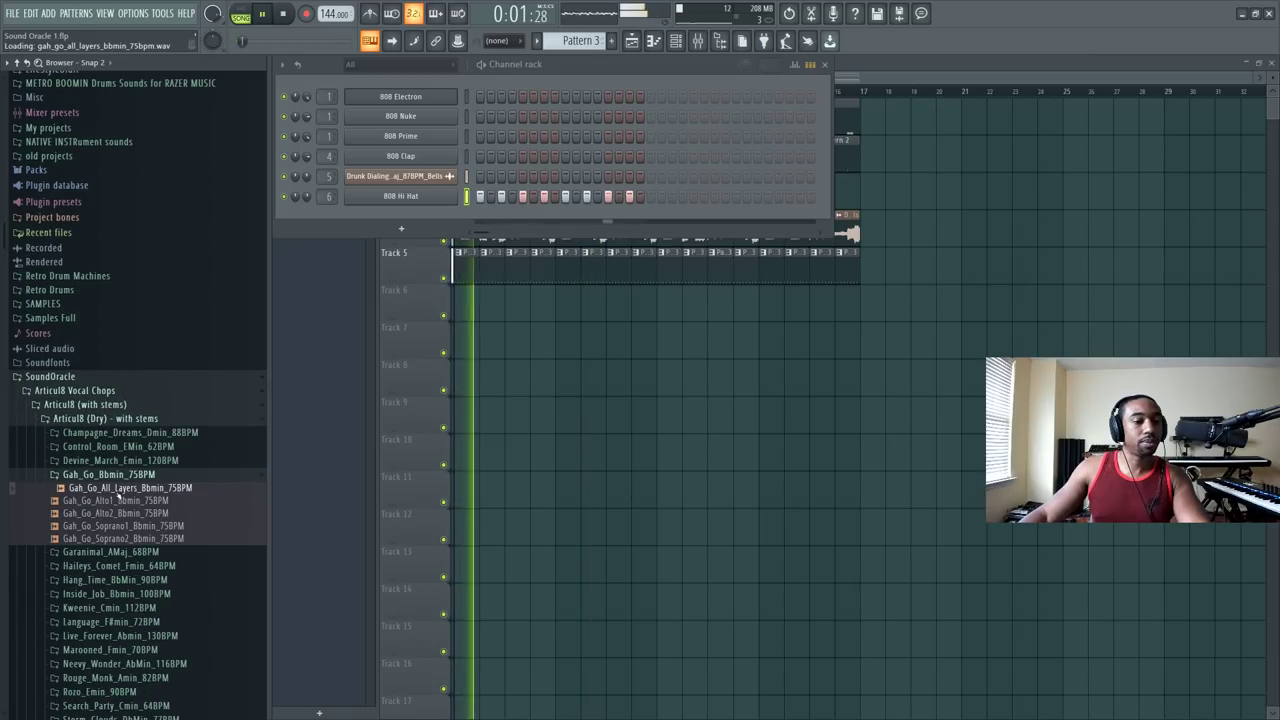
{"action": "left_click", "coordinate": [110, 460]}
{"action": "left_click", "coordinate": [100, 474]}
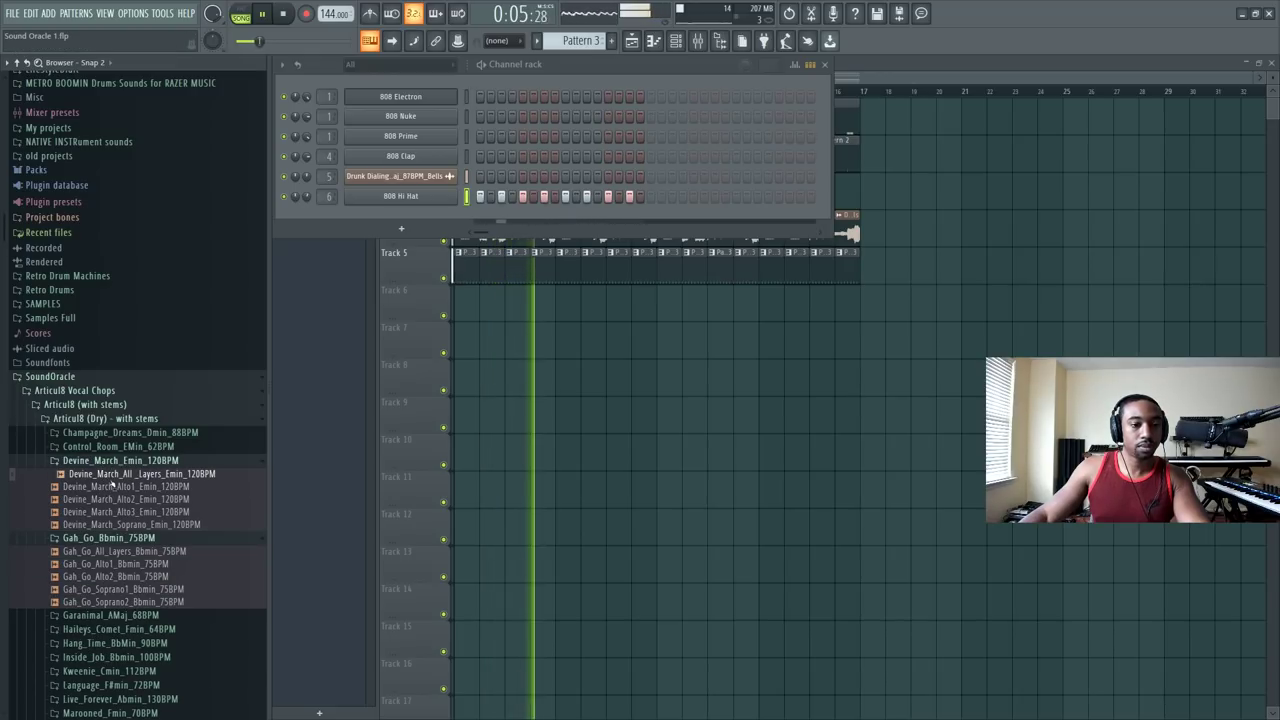
{"action": "key", "text": "space"}
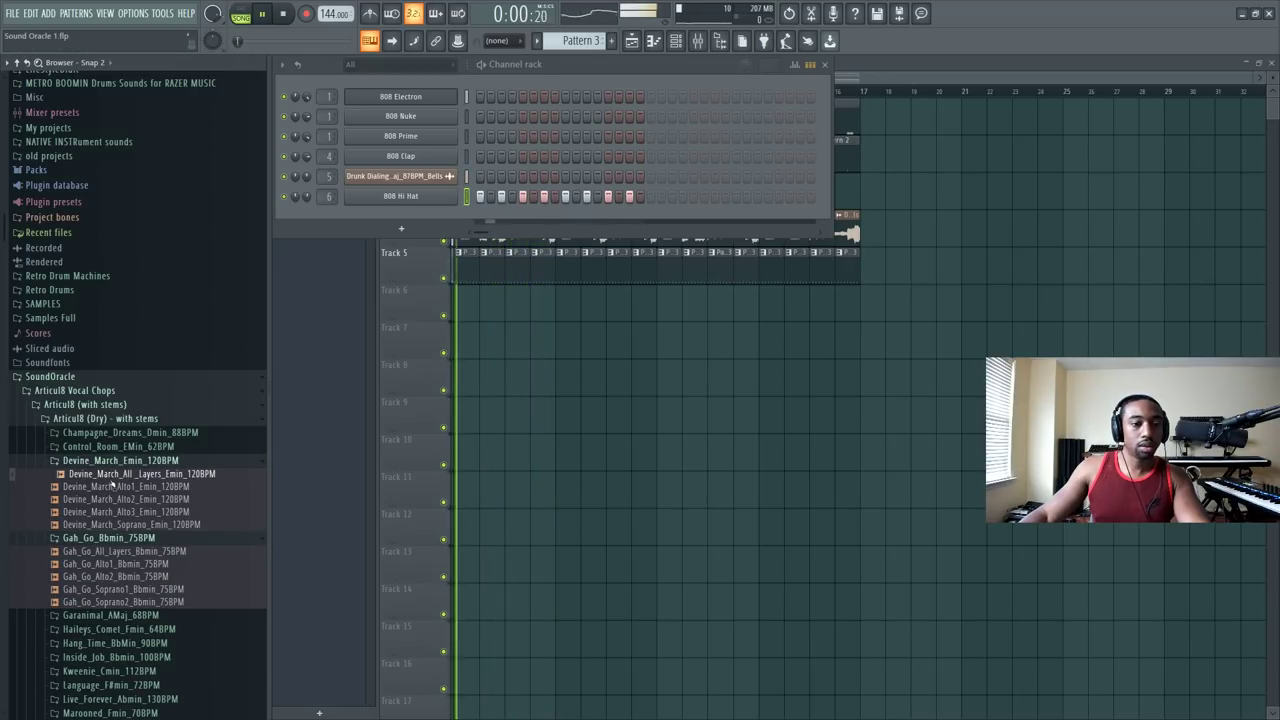
Step: Load Devine_March_All_Layers_Emin_120BPM into a new channel, enable its volume envelope and route it to mixer track 8
{"action": "right_click", "coordinate": [112, 478]}
{"action": "left_click", "coordinate": [160, 474]}
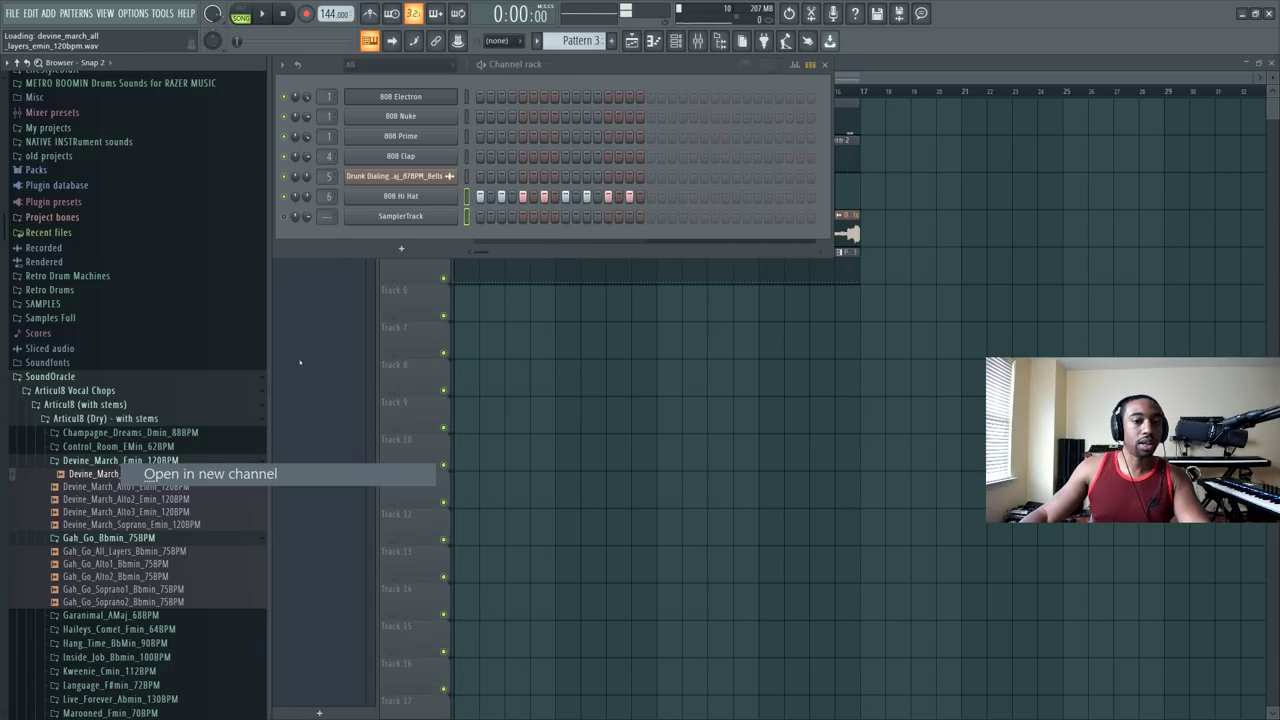
{"action": "left_click", "coordinate": [376, 200]}
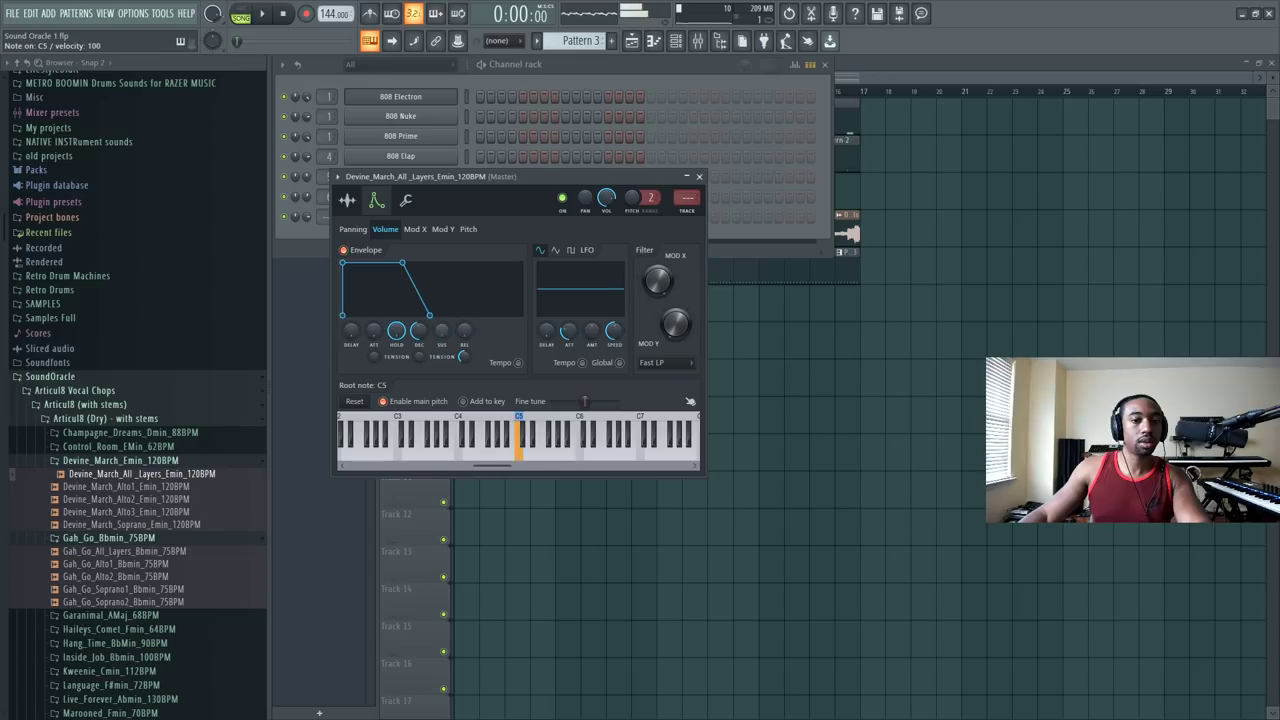
{"action": "left_click", "coordinate": [326, 233]}
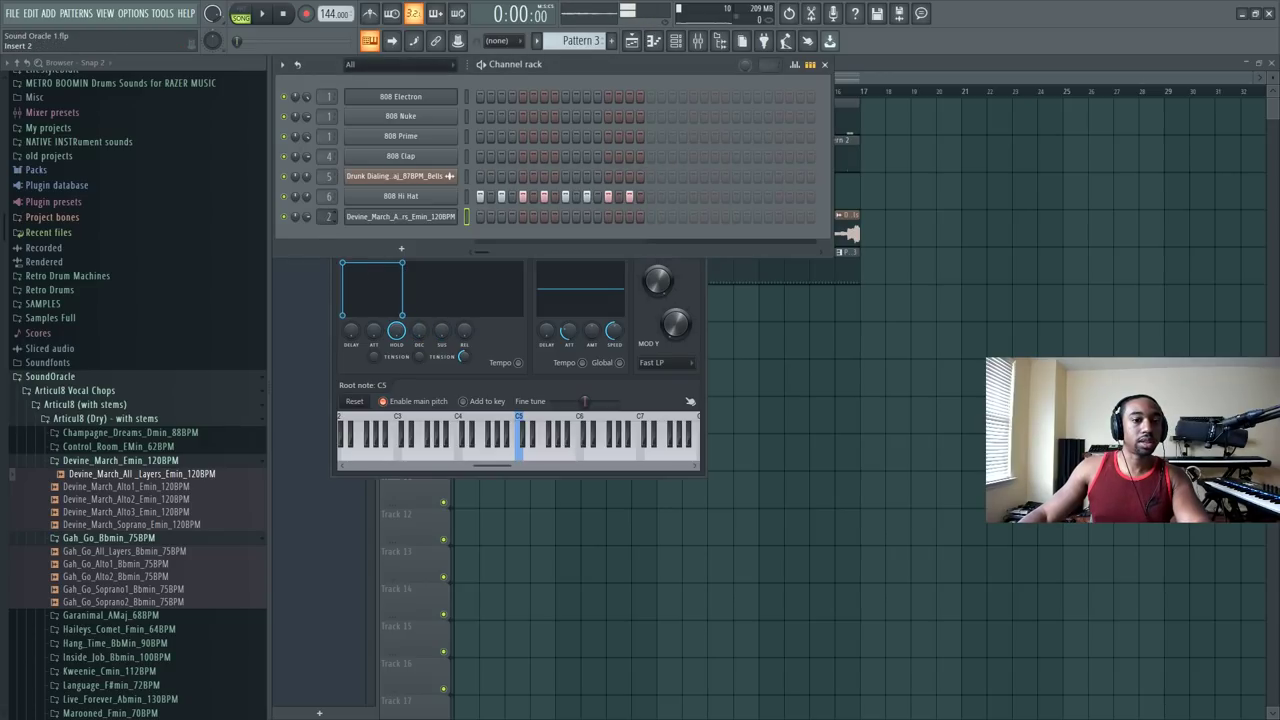
Step: Record the Devine March vocal chop's notes into Pattern 4 over the beat
{"action": "key", "text": "z"}
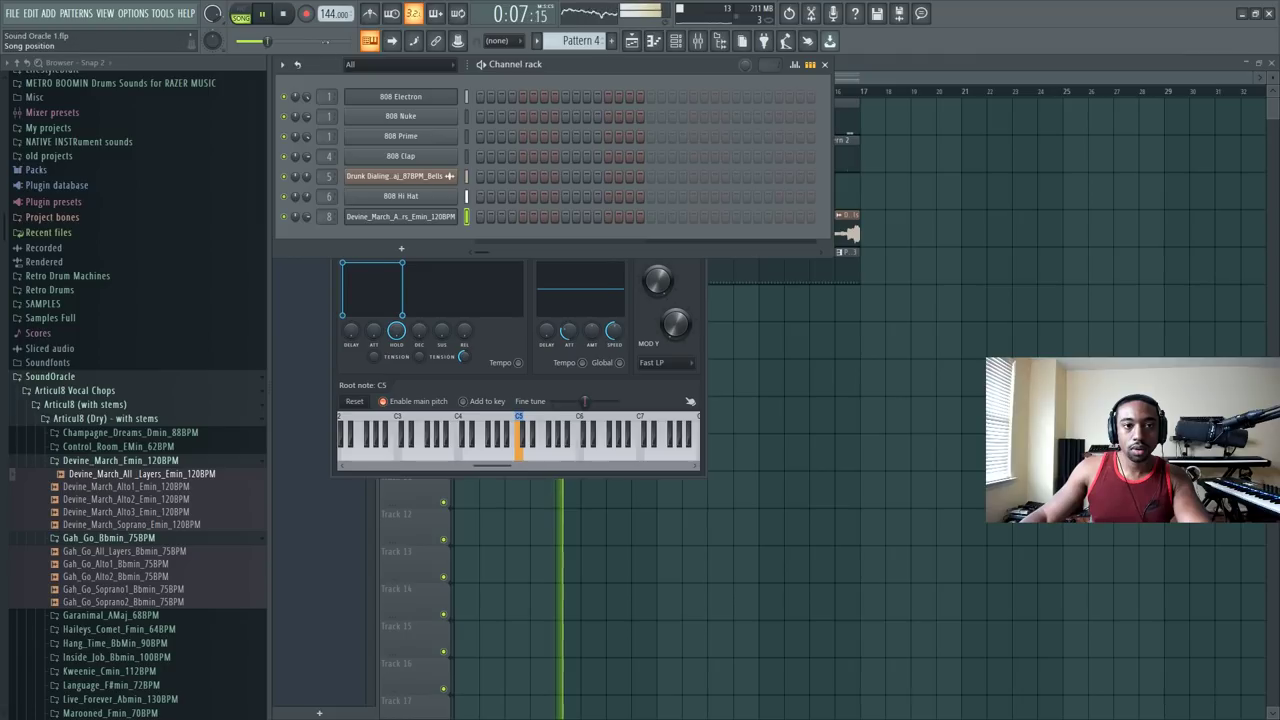
{"action": "key", "text": "space"}
{"action": "key", "text": "r"}
{"action": "left_click", "coordinate": [650, 504]}
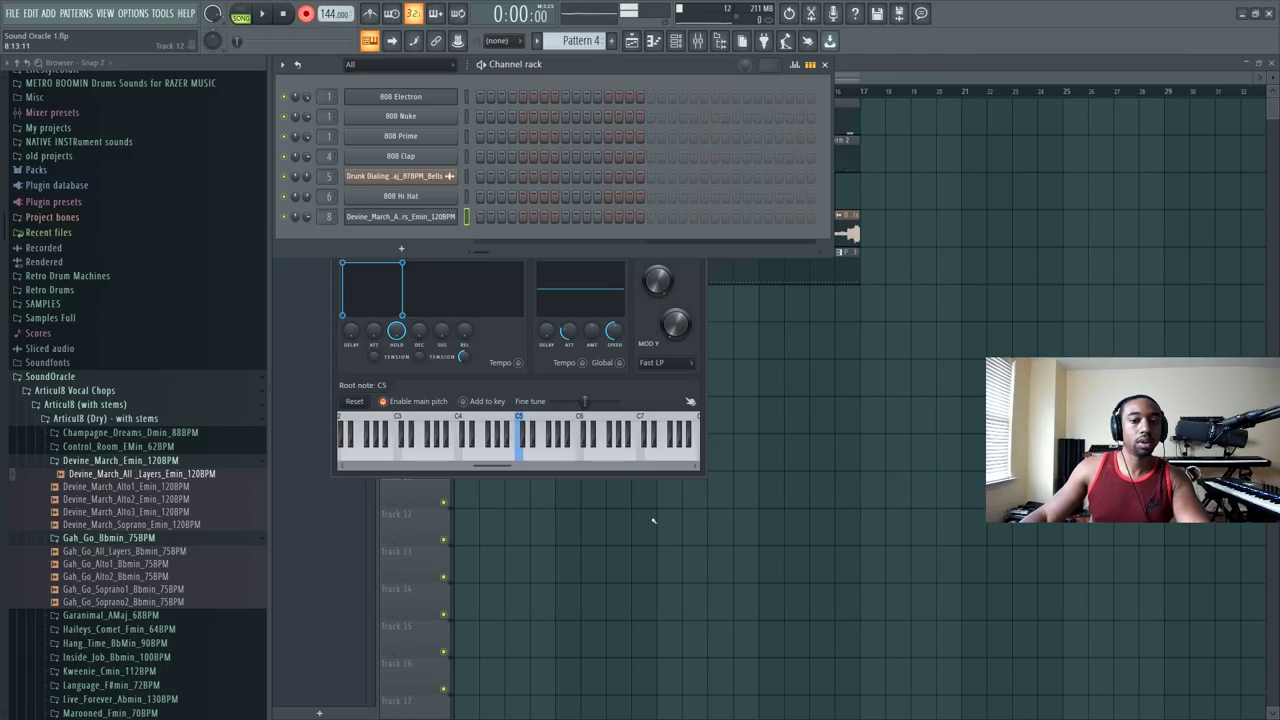
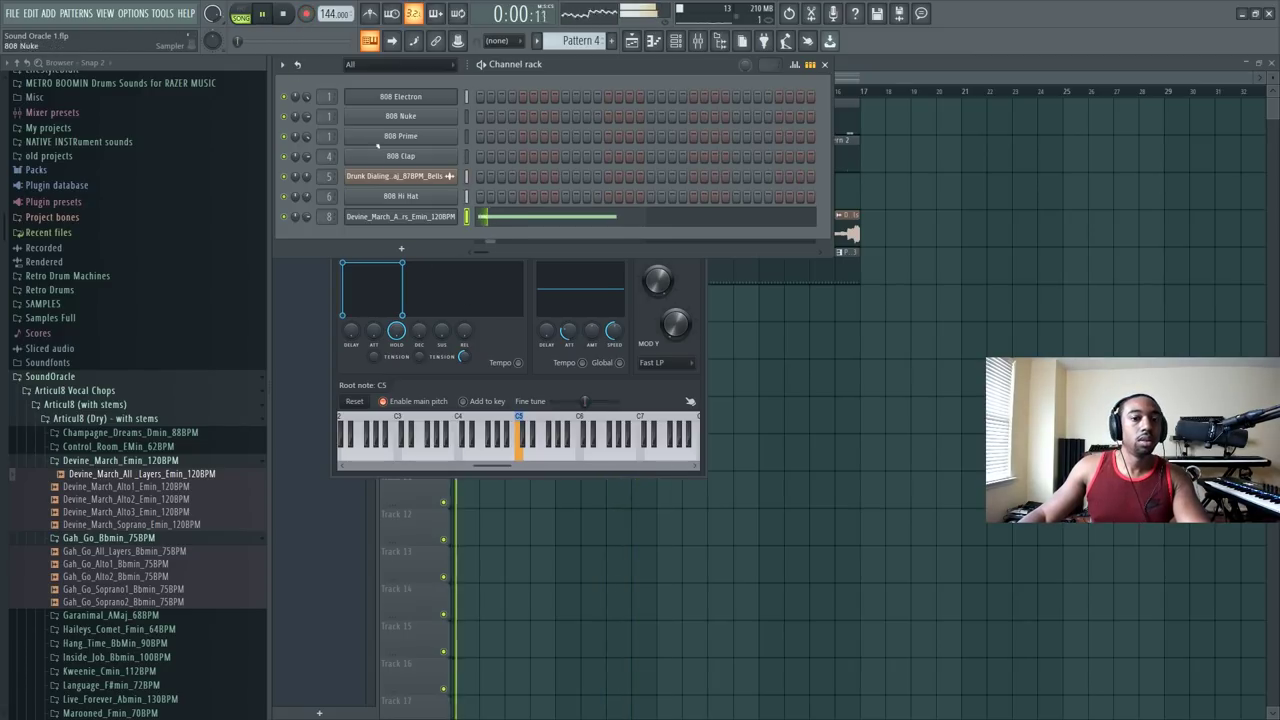
Step: Set the Devine March channel's time stretching mode to Stretch and adjust its stretch time while listening
{"action": "left_click", "coordinate": [365, 216]}
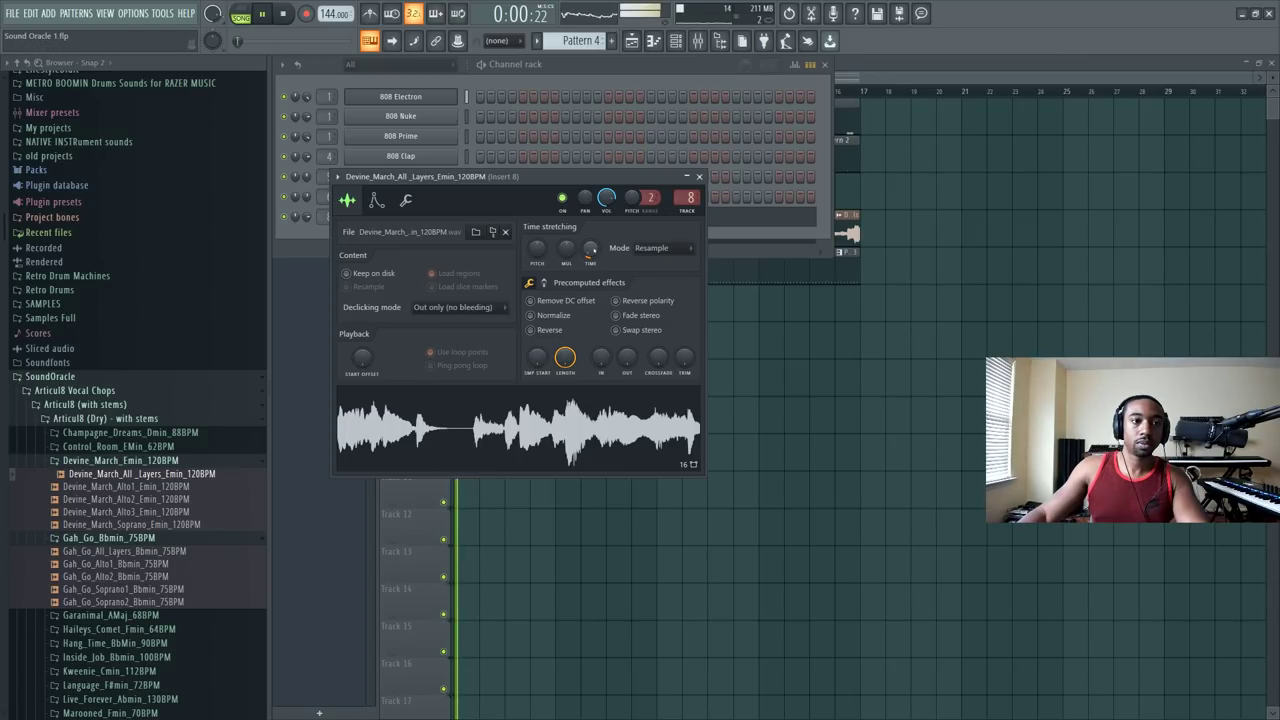
{"action": "left_click", "coordinate": [657, 248]}
{"action": "left_click", "coordinate": [662, 309]}
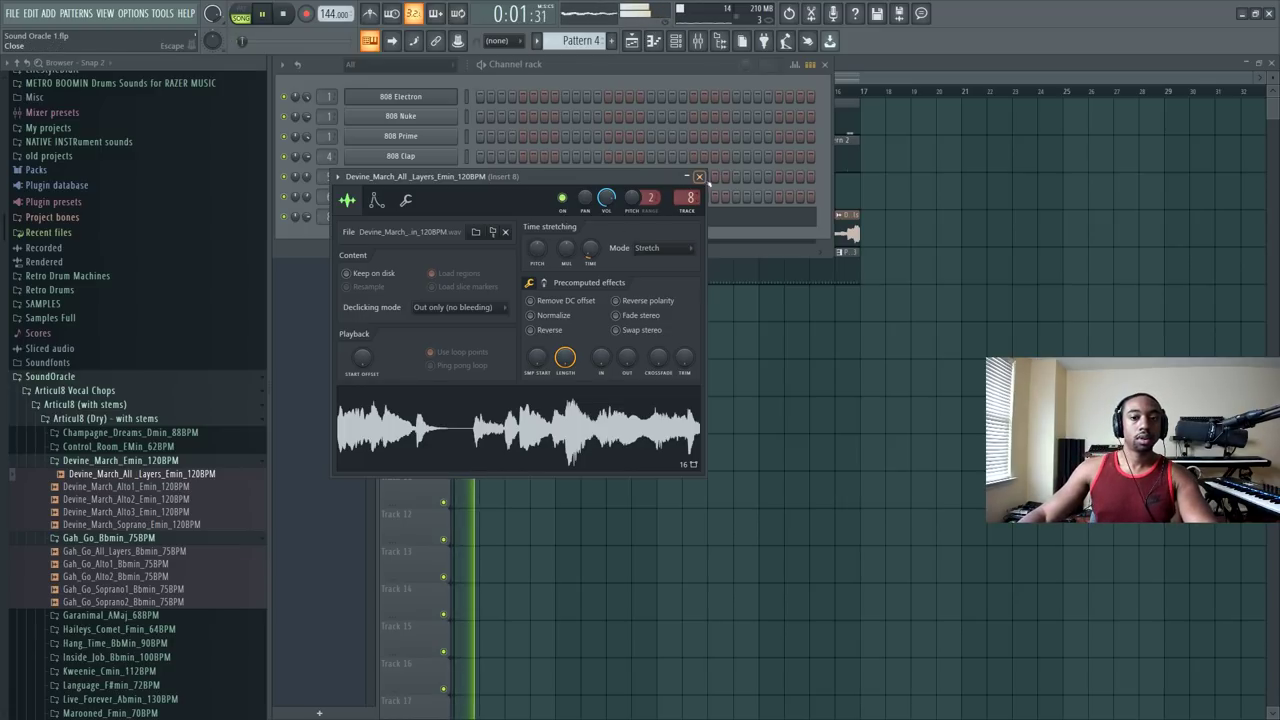
{"action": "key", "text": "Escape"}
{"action": "key", "text": "space"}
Step: Adjust the pitch shift of the Devine March channel's sample while the beat plays
{"action": "left_click", "coordinate": [448, 216]}
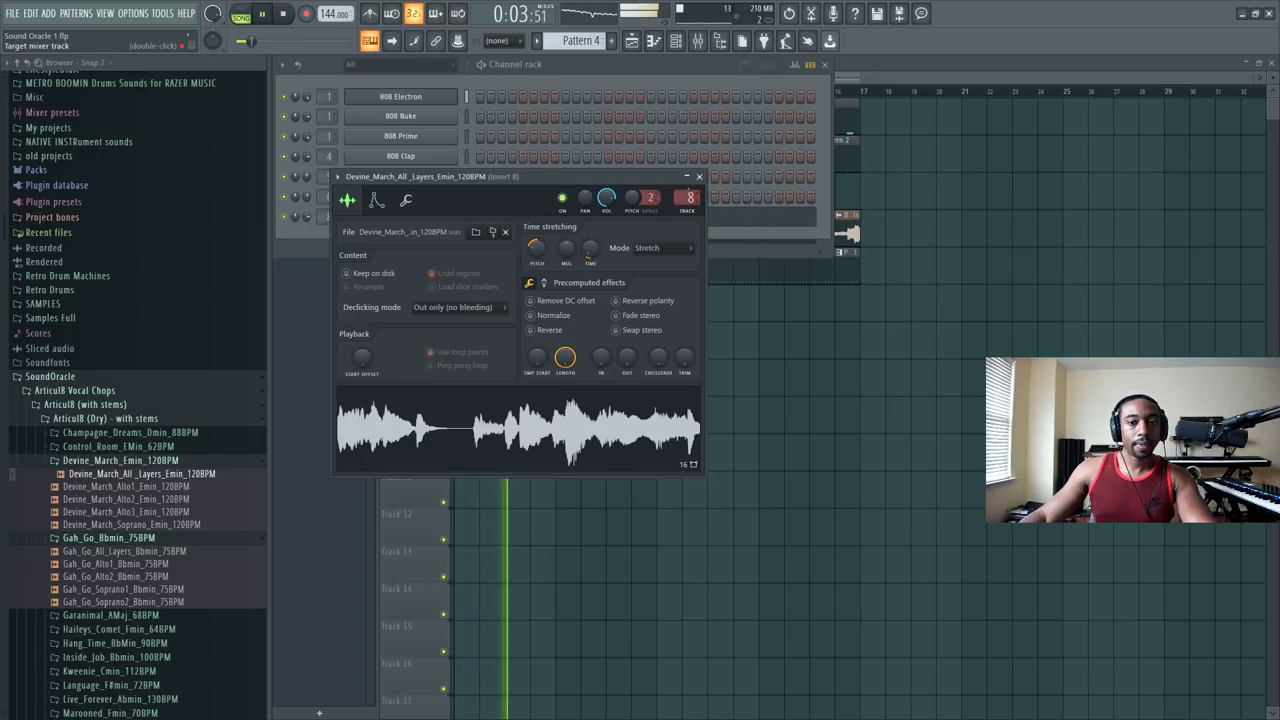
{"action": "key", "text": "Escape"}
{"action": "key", "text": "space"}
Step: Clone the Devine March channel, check the clone's pitch shift and copy the recorded notes into it
{"action": "right_click", "coordinate": [424, 216]}
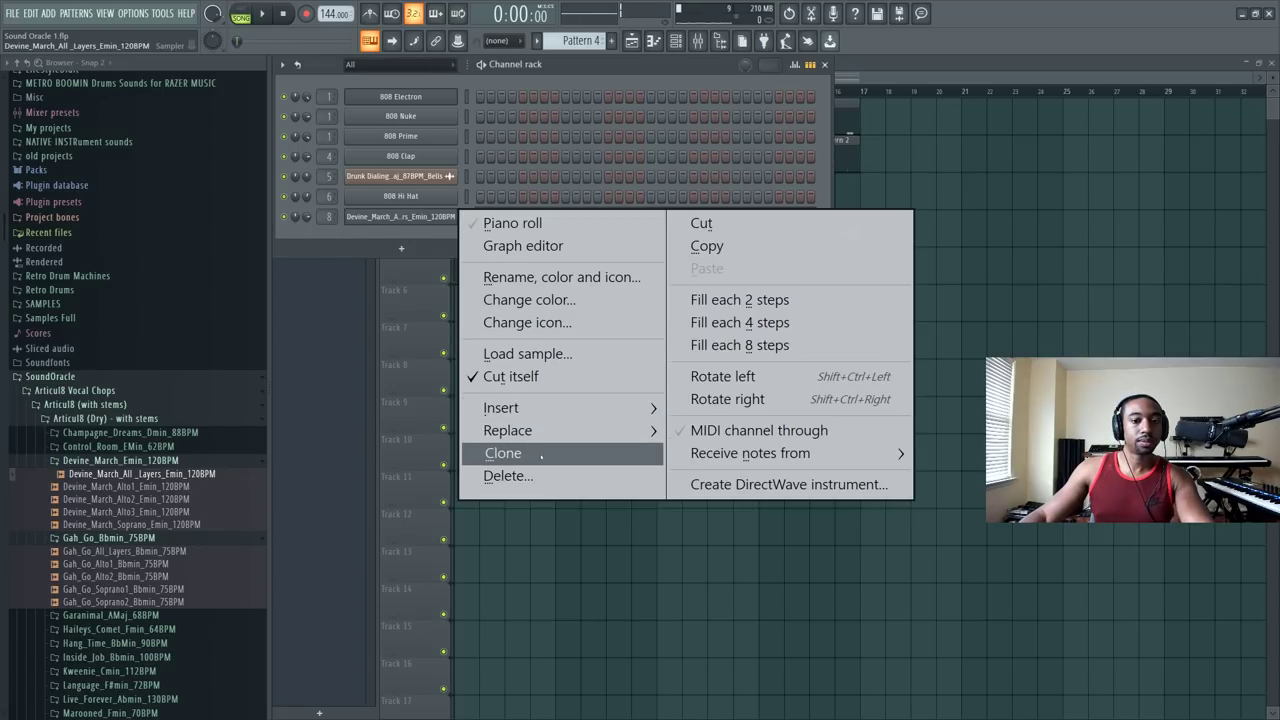
{"action": "left_click", "coordinate": [503, 453]}
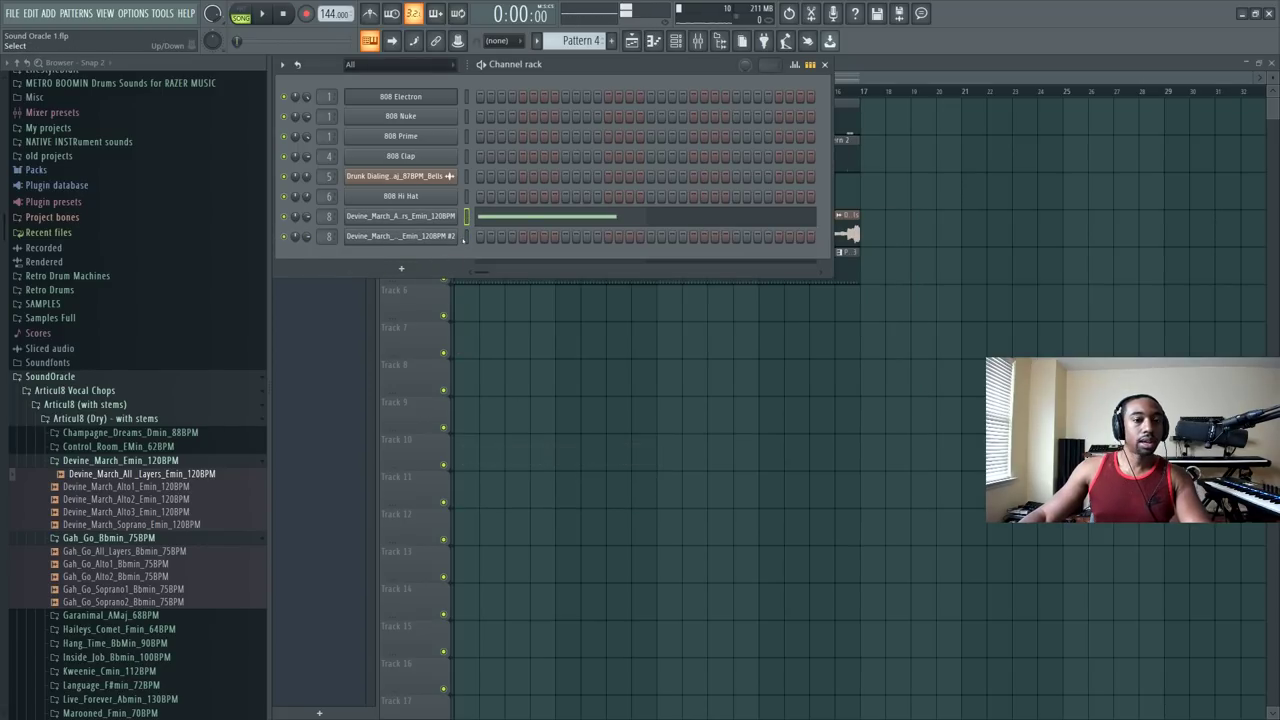
{"action": "left_click", "coordinate": [400, 236]}
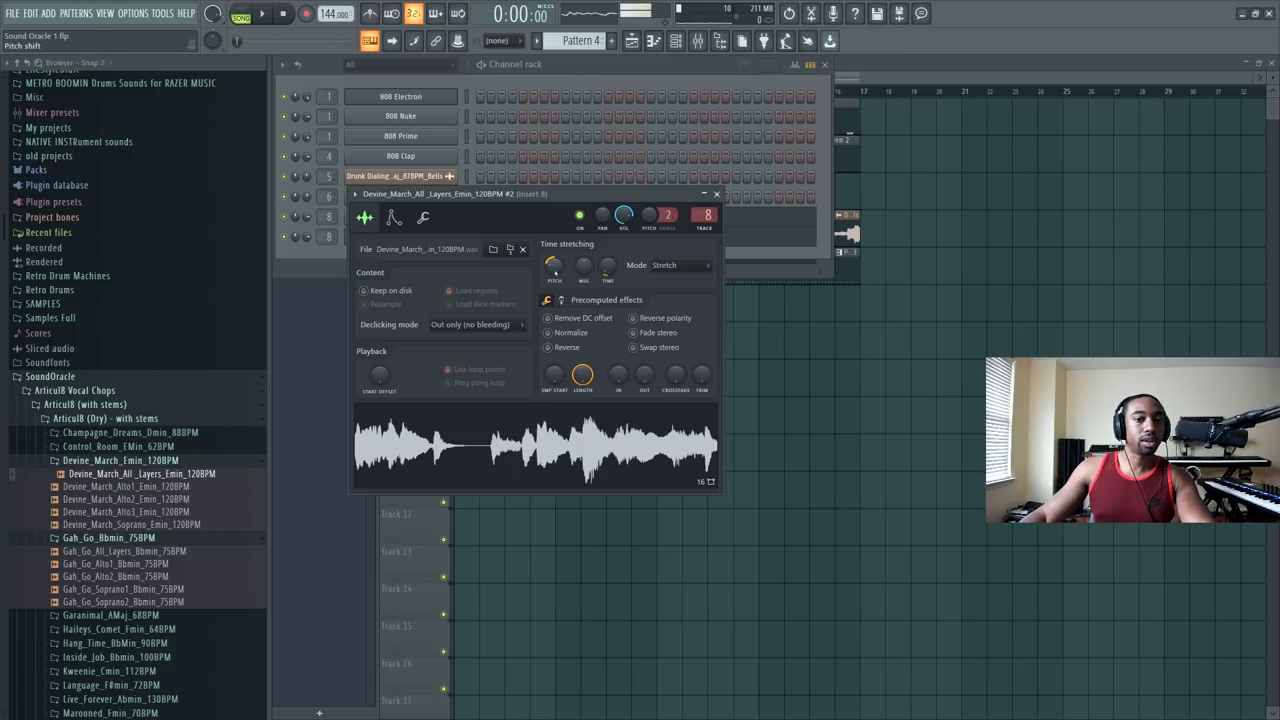
{"action": "left_click", "coordinate": [716, 194]}
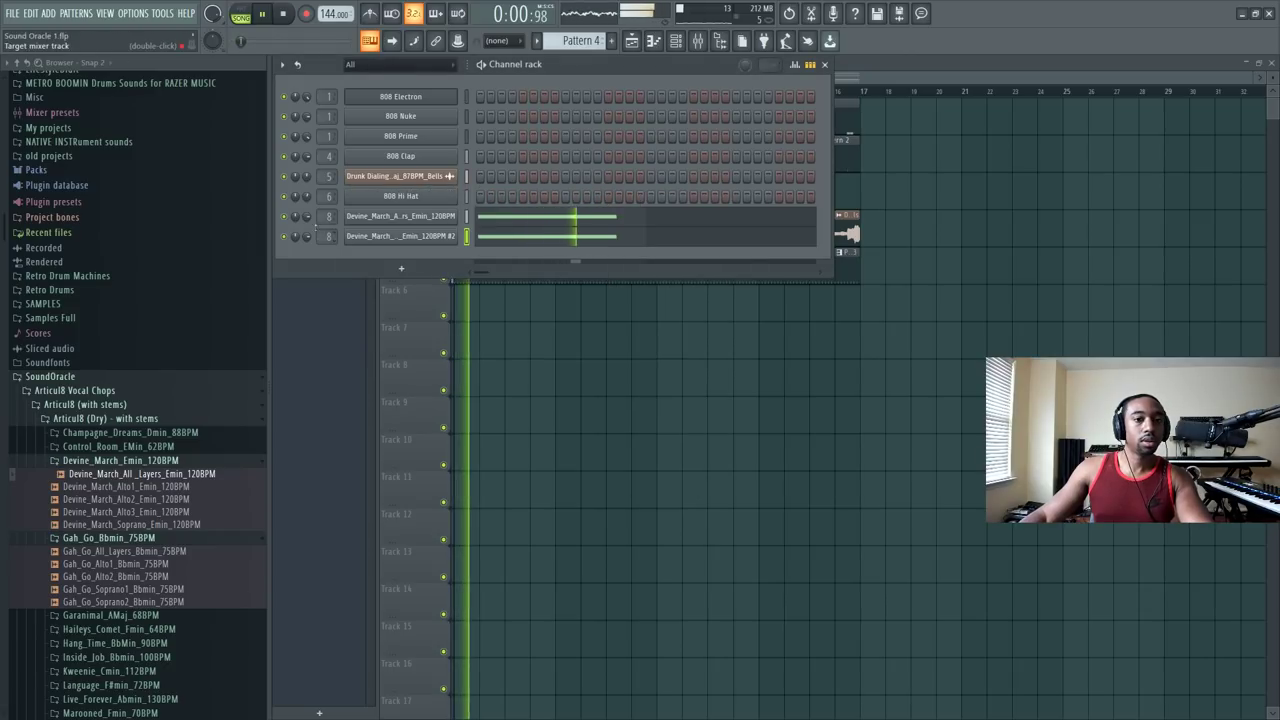
{"action": "key", "text": "space"}
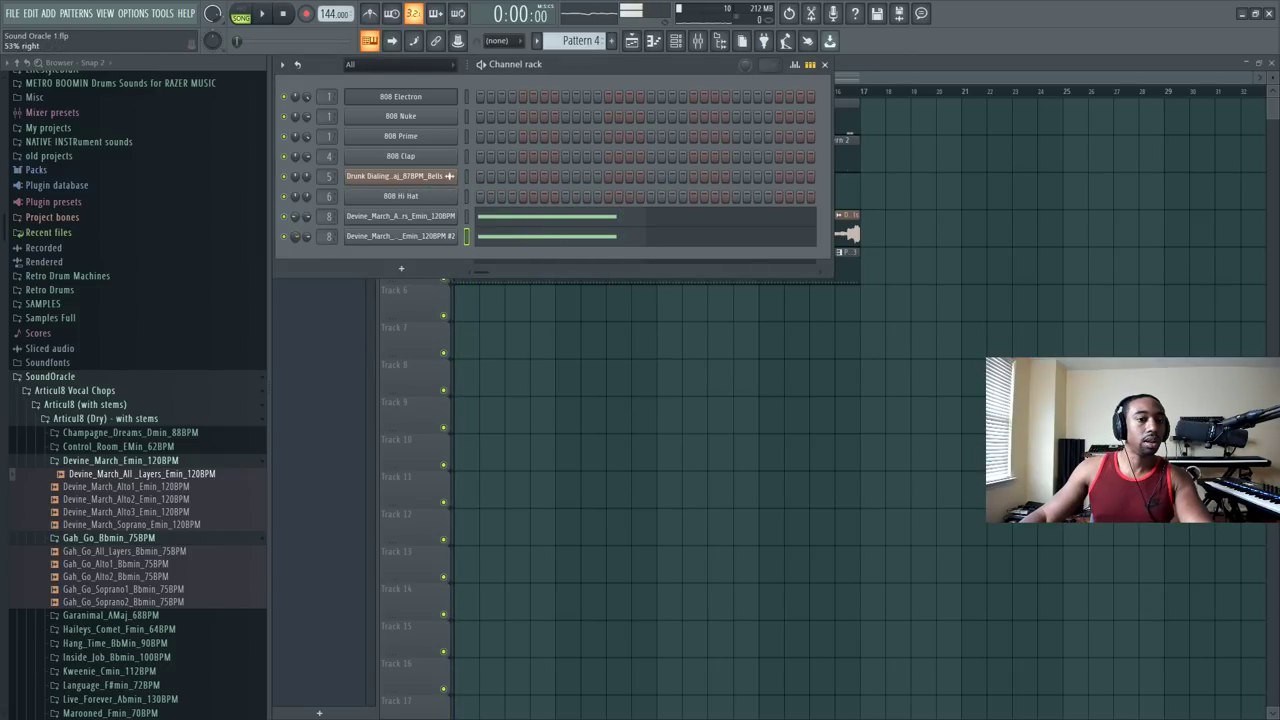
Step: Pan the cloned Devine March channel and offset its time shift, then return to the playlist during playback
{"action": "key", "text": "space"}
{"action": "left_click", "coordinate": [380, 243]}
{"action": "left_click", "coordinate": [423, 217]}
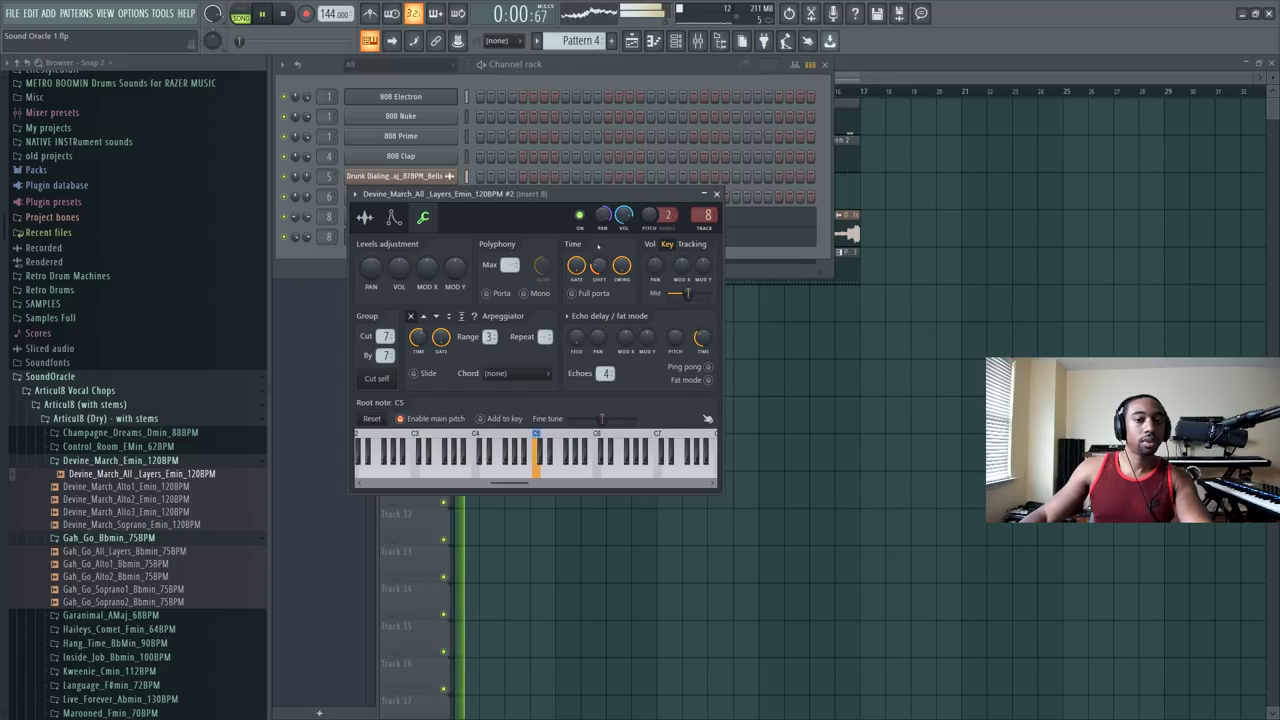
{"action": "left_click", "coordinate": [716, 194]}
{"action": "key", "text": "F6"}
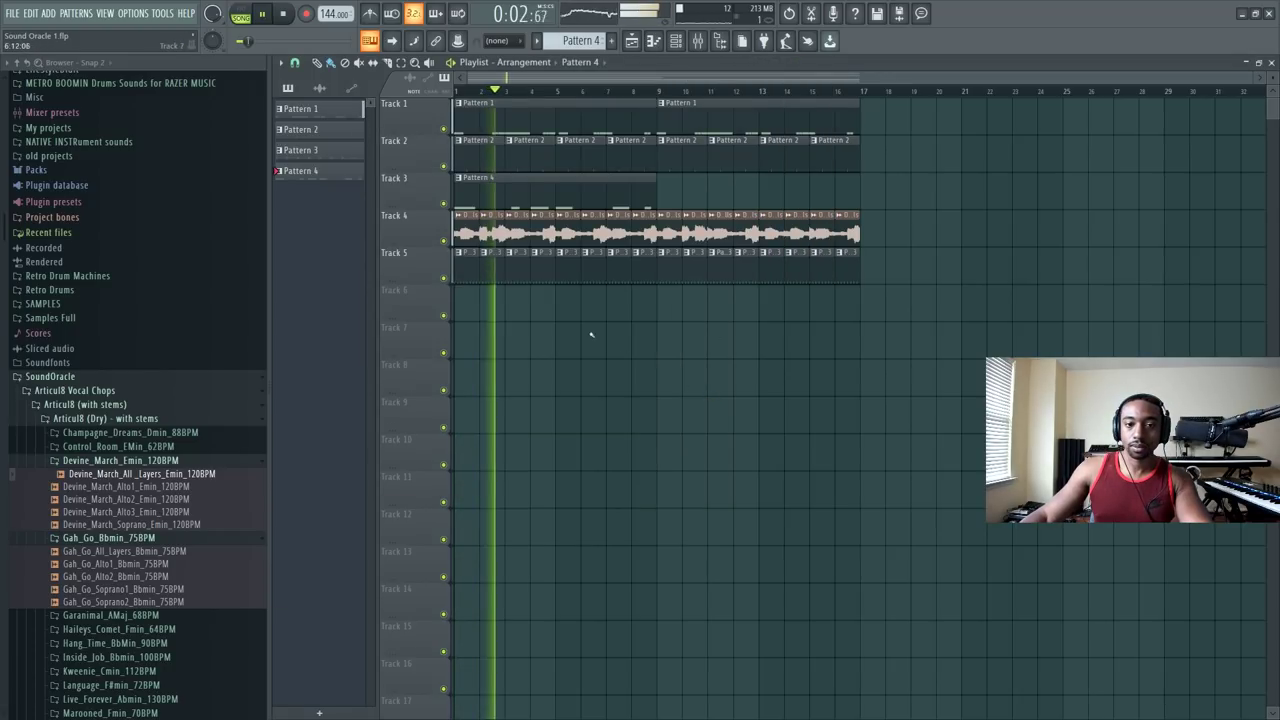
Step: Duplicate the Pattern 4 clip to bar 9 on Track 3 and slightly lower Insert 8 in the mixer during playback
{"action": "left_click", "coordinate": [565, 190], "text": "ctrl"}
{"action": "key", "text": "ctrl+b"}
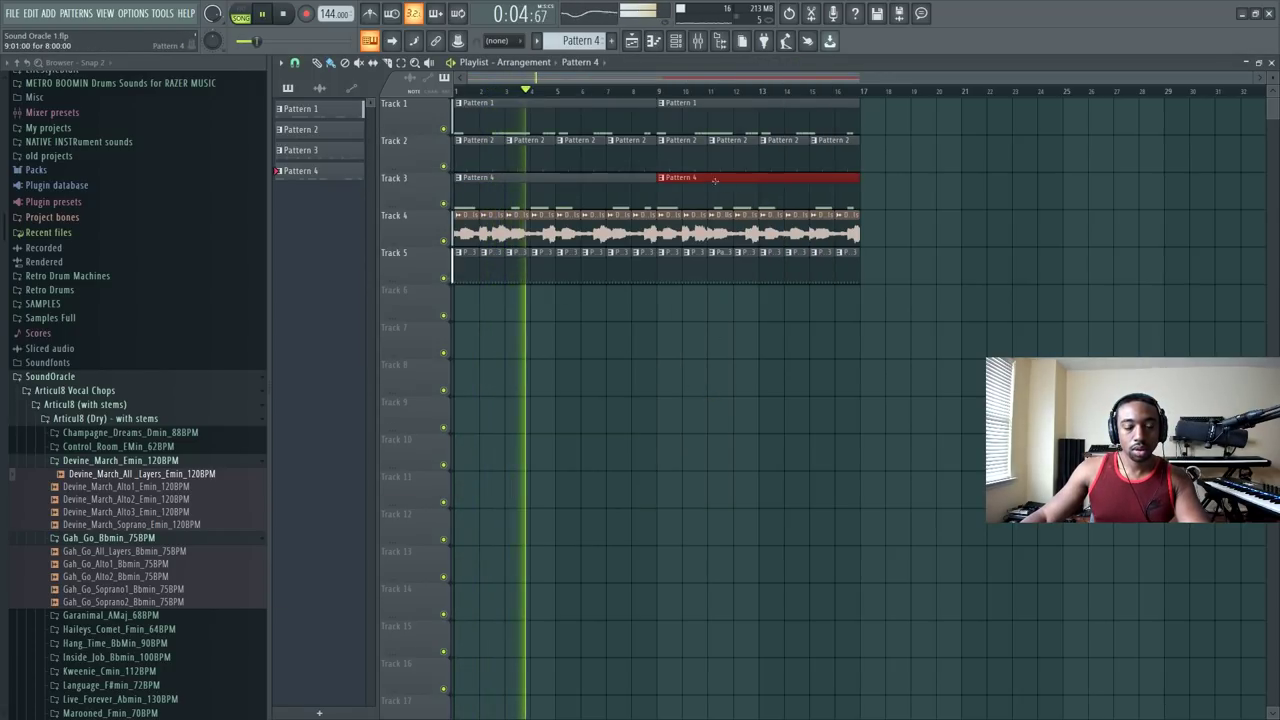
{"action": "key", "text": "F9"}
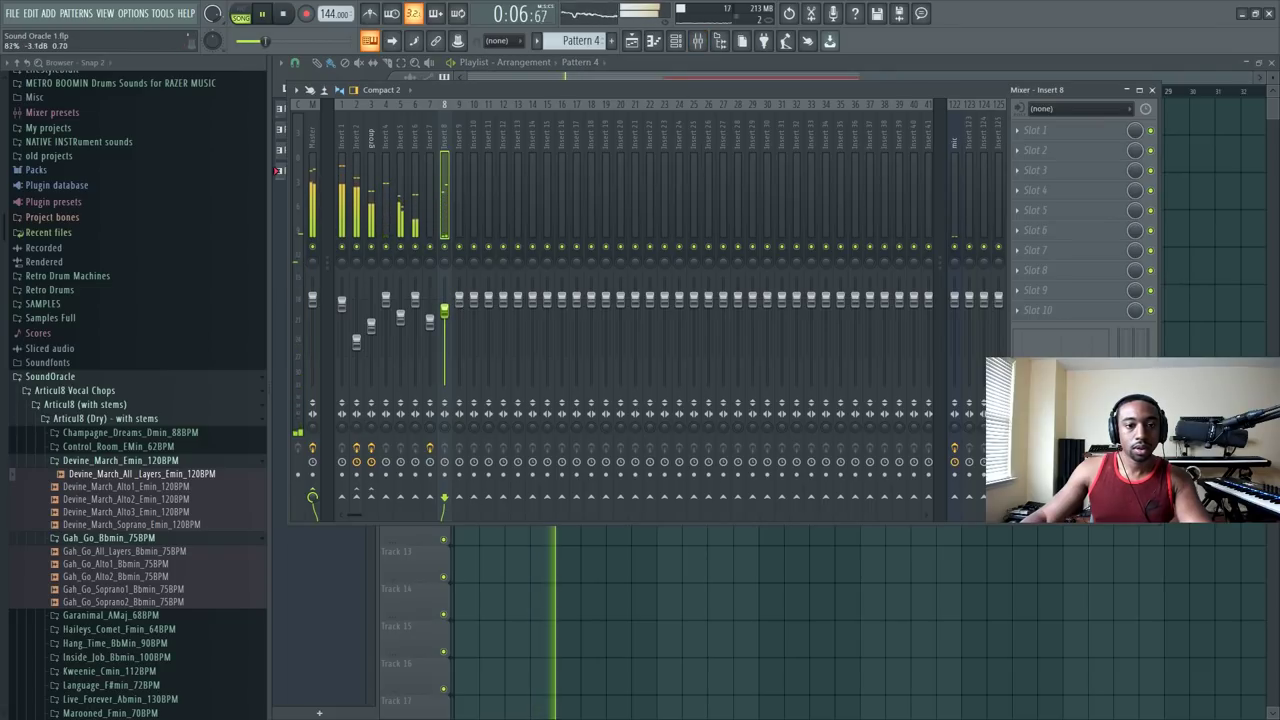
{"action": "left_click", "coordinate": [676, 40]}
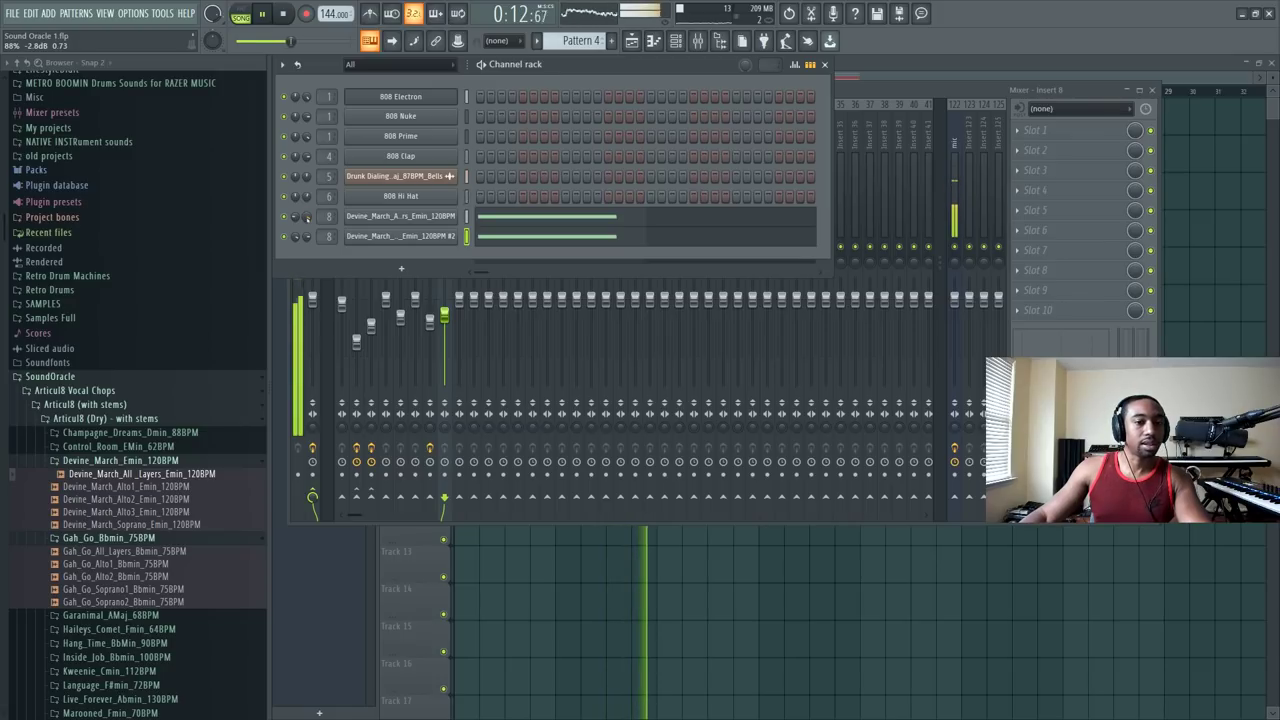
{"action": "left_click", "coordinate": [574, 553]}
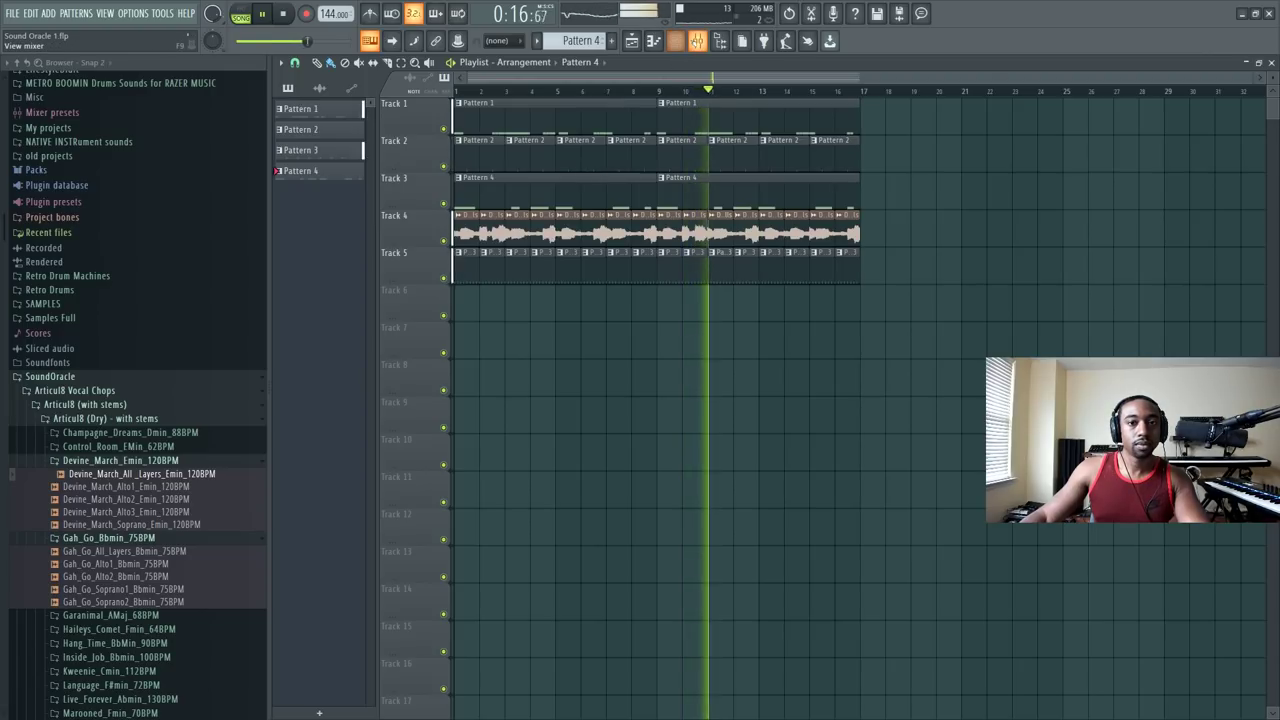
Step: Rename mixer Insert 9 as "fx send", select Insert 8 and stop playback
{"action": "key", "text": "F9"}
{"action": "right_click", "coordinate": [466, 100]}
{"action": "left_click", "coordinate": [463, 145]}
{"action": "right_click", "coordinate": [462, 100]}
{"action": "left_click", "coordinate": [540, 131]}
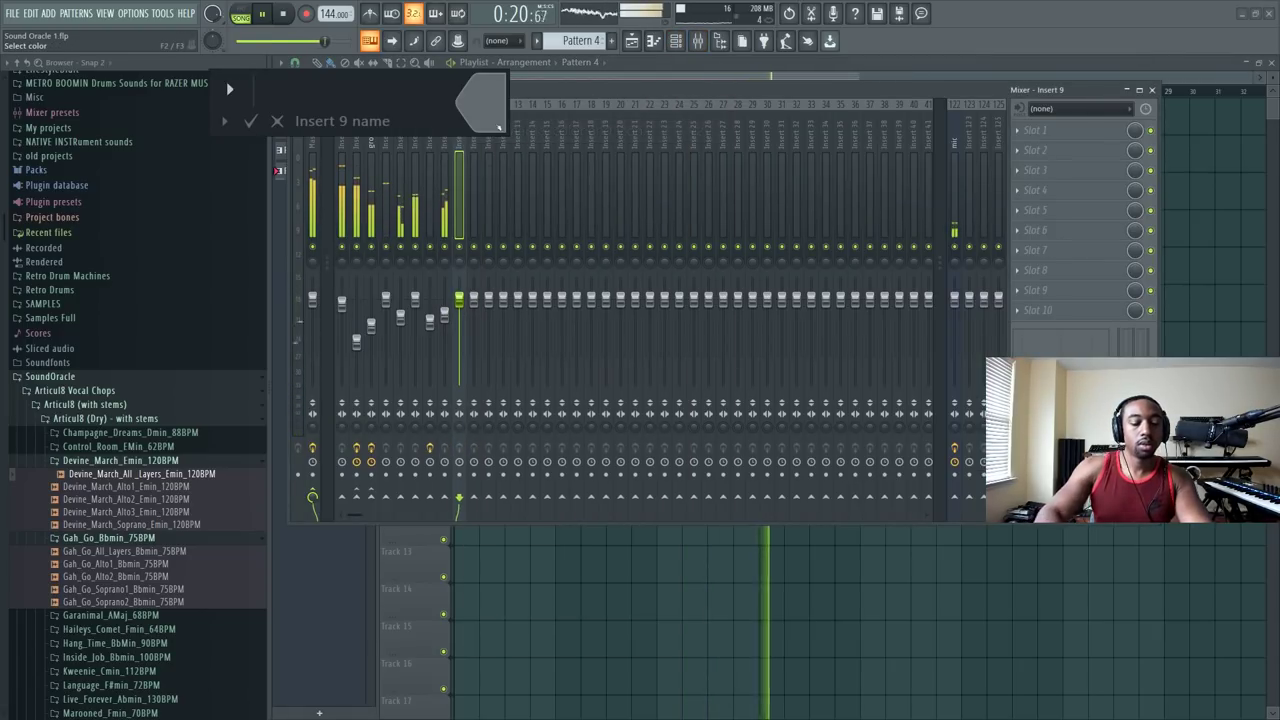
{"action": "type", "text": "fx send"}
{"action": "key", "text": "Return"}
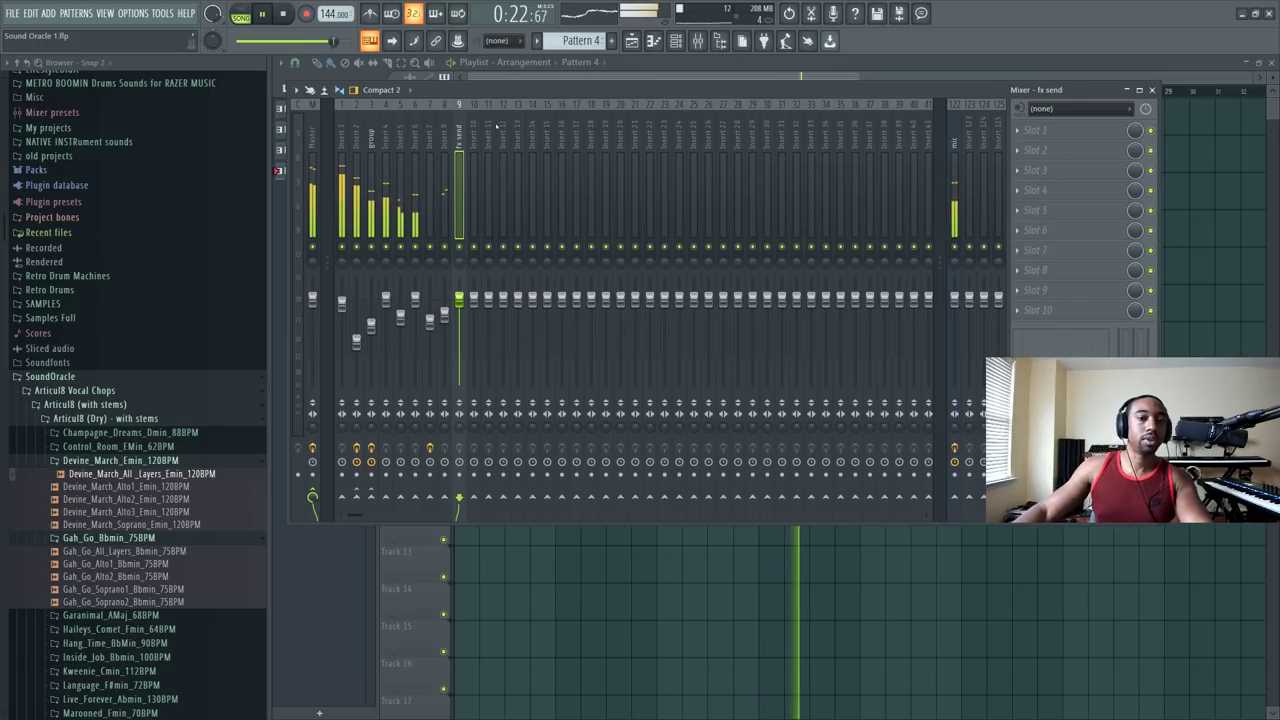
{"action": "left_click", "coordinate": [447, 141]}
{"action": "key", "text": "space"}
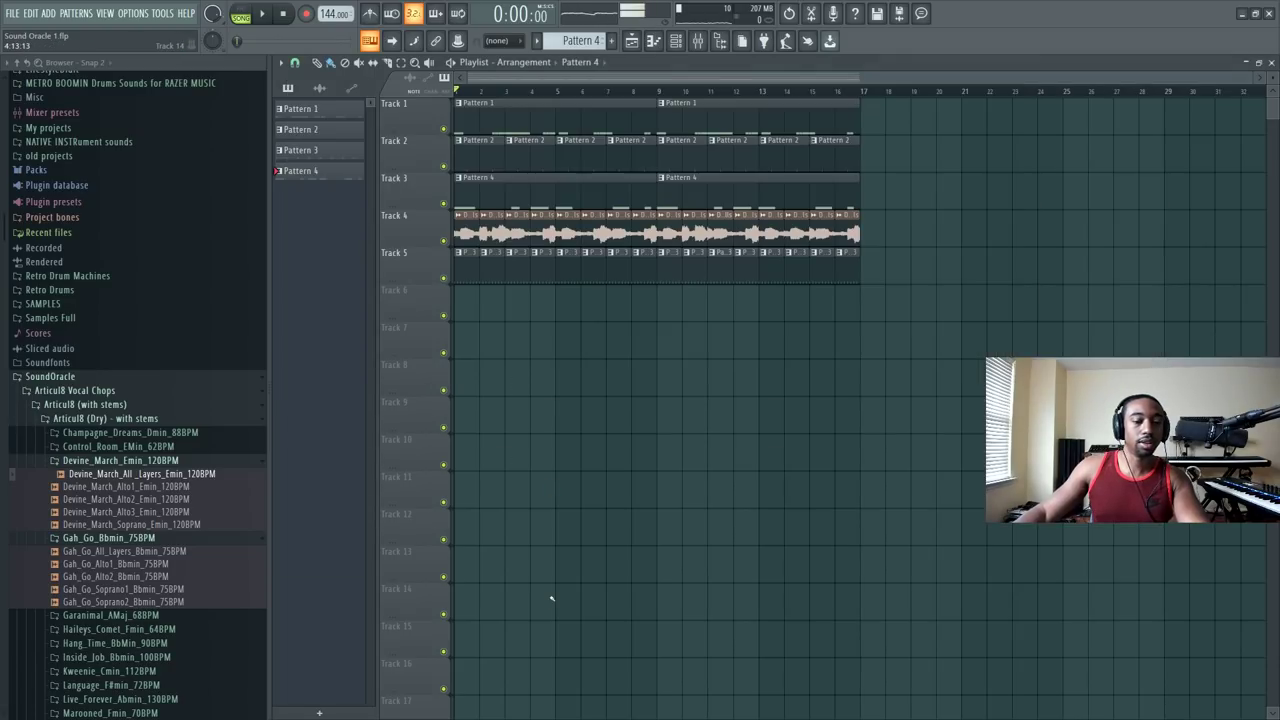
Step: Switch to OBS to check the running recording, minimize it and return to the FL Studio playlist
{"action": "key", "text": "F9"}
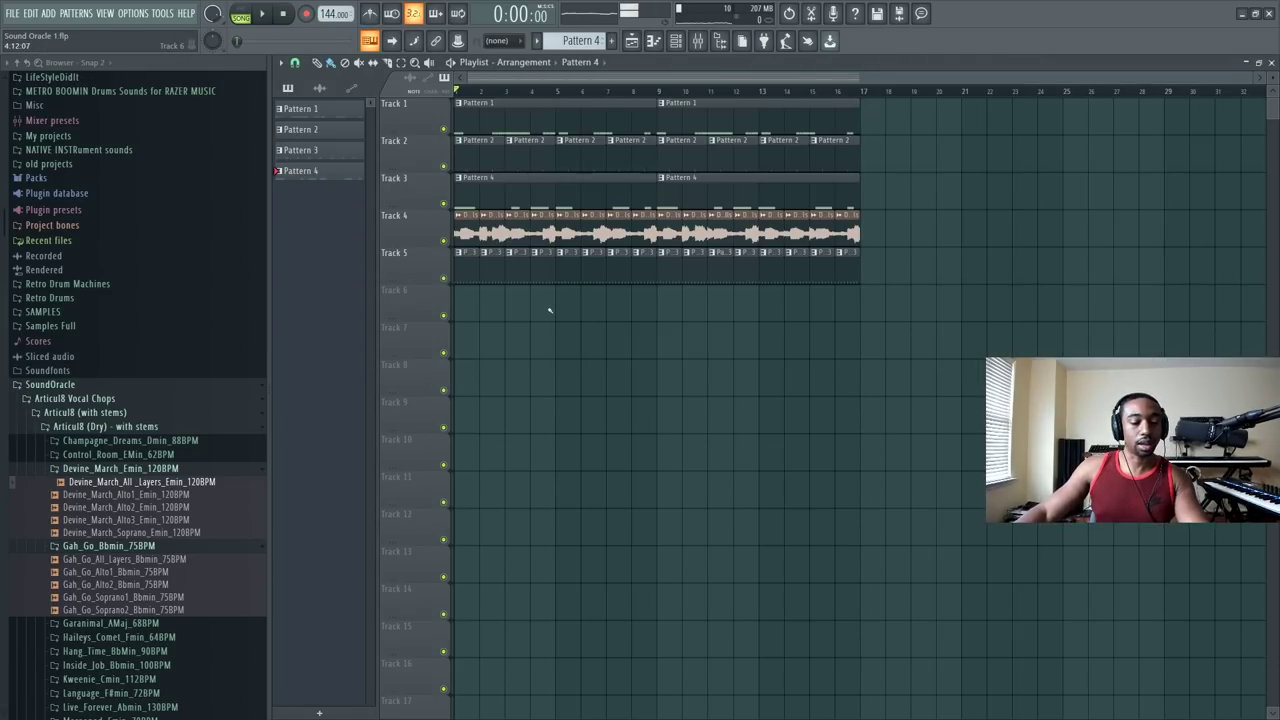
{"action": "key", "text": "alt+Tab"}
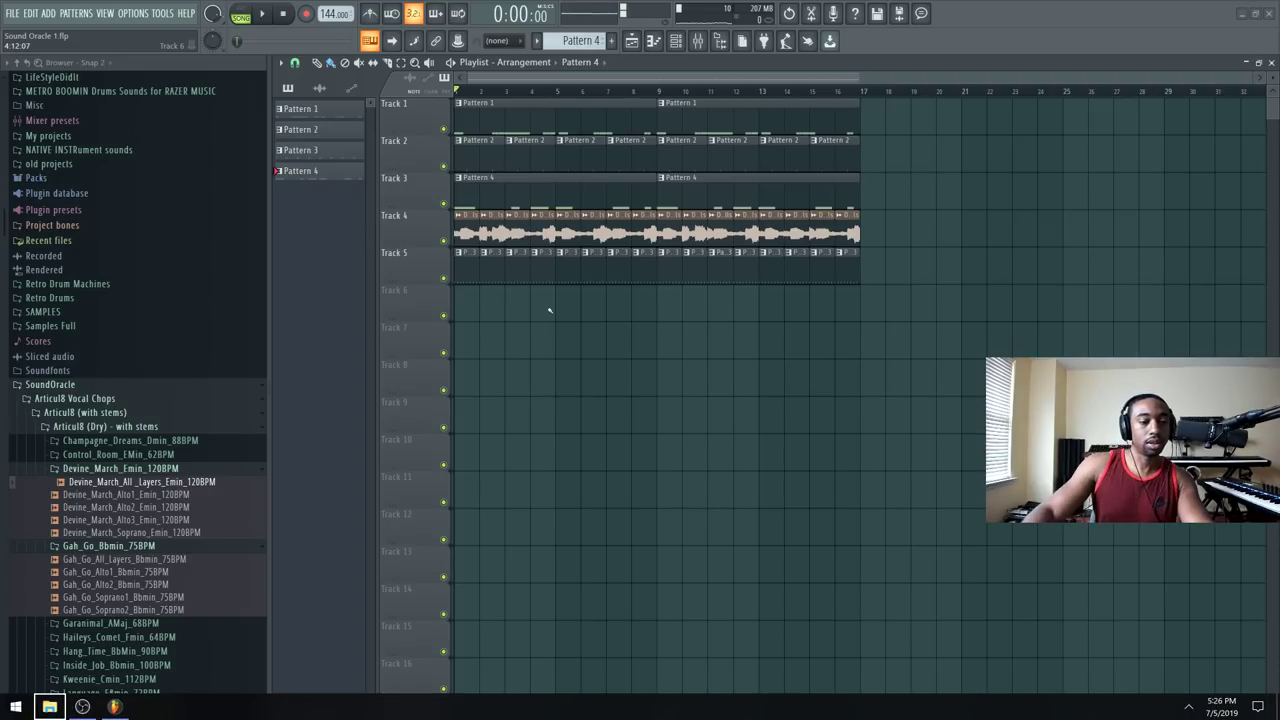
{"action": "left_click", "coordinate": [82, 707]}
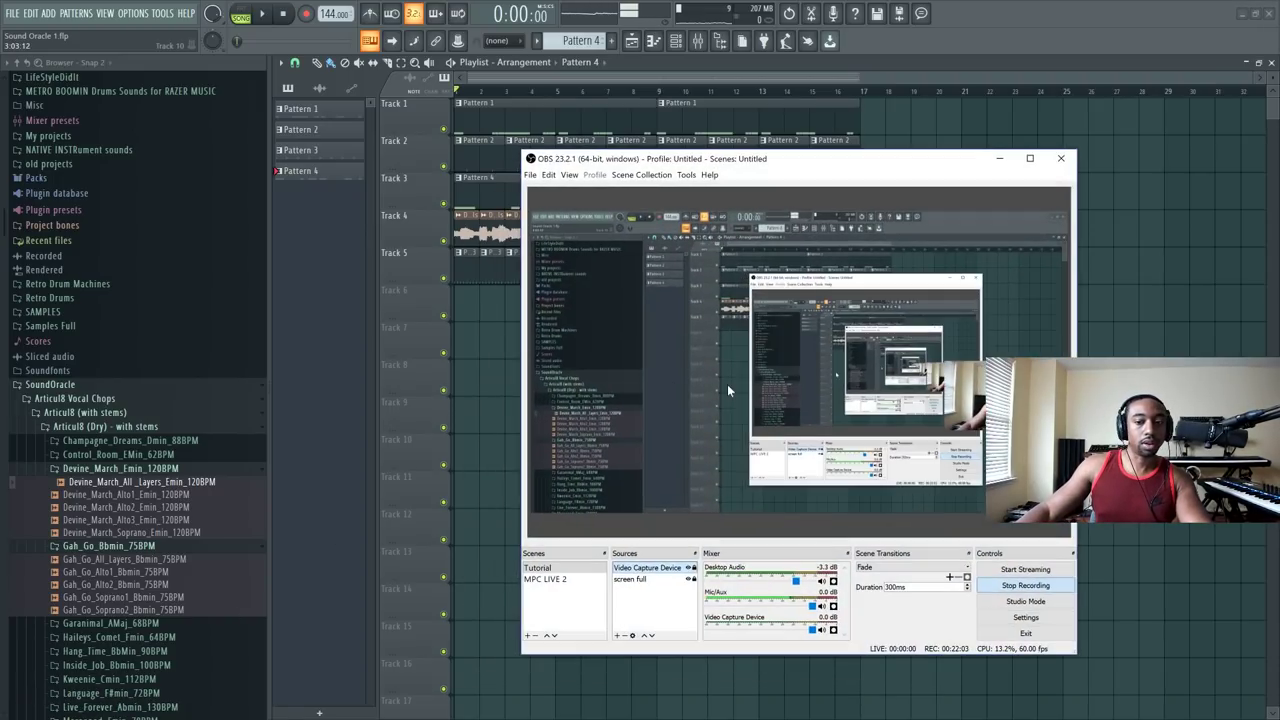
{"action": "left_click", "coordinate": [997, 161]}
{"action": "key", "text": "alt+Tab"}
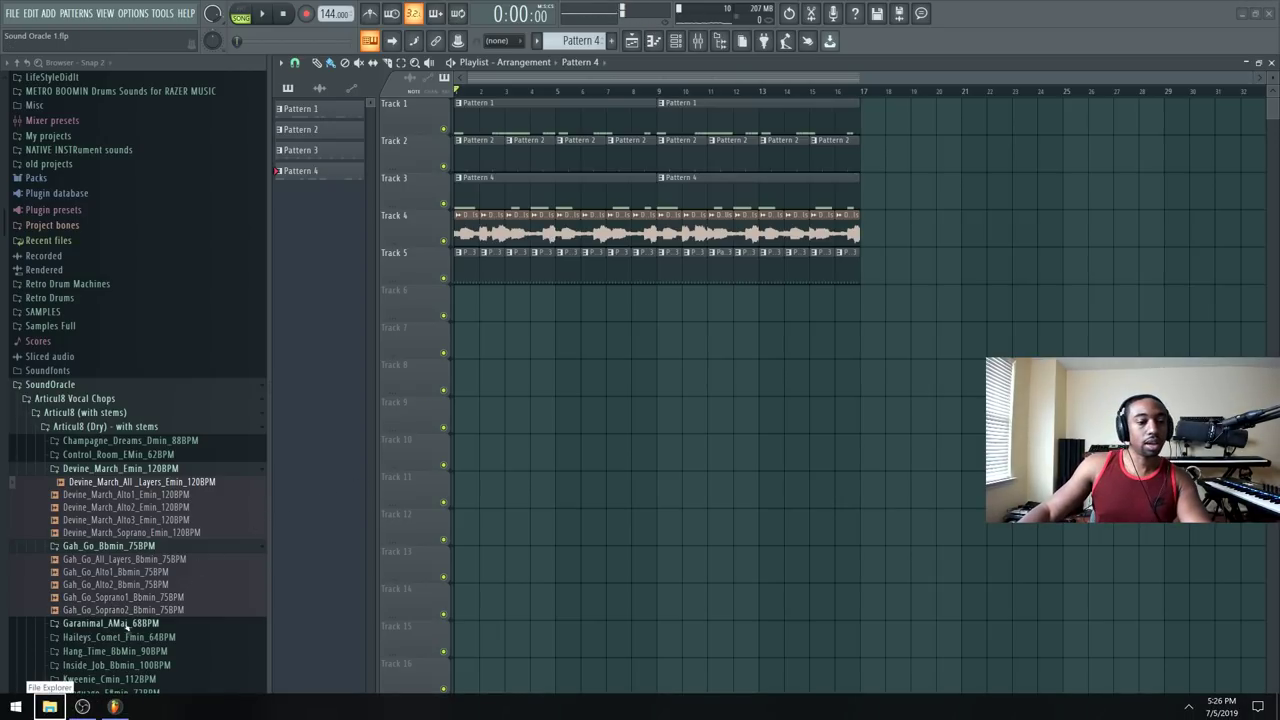
{"action": "left_click", "coordinate": [84, 707]}
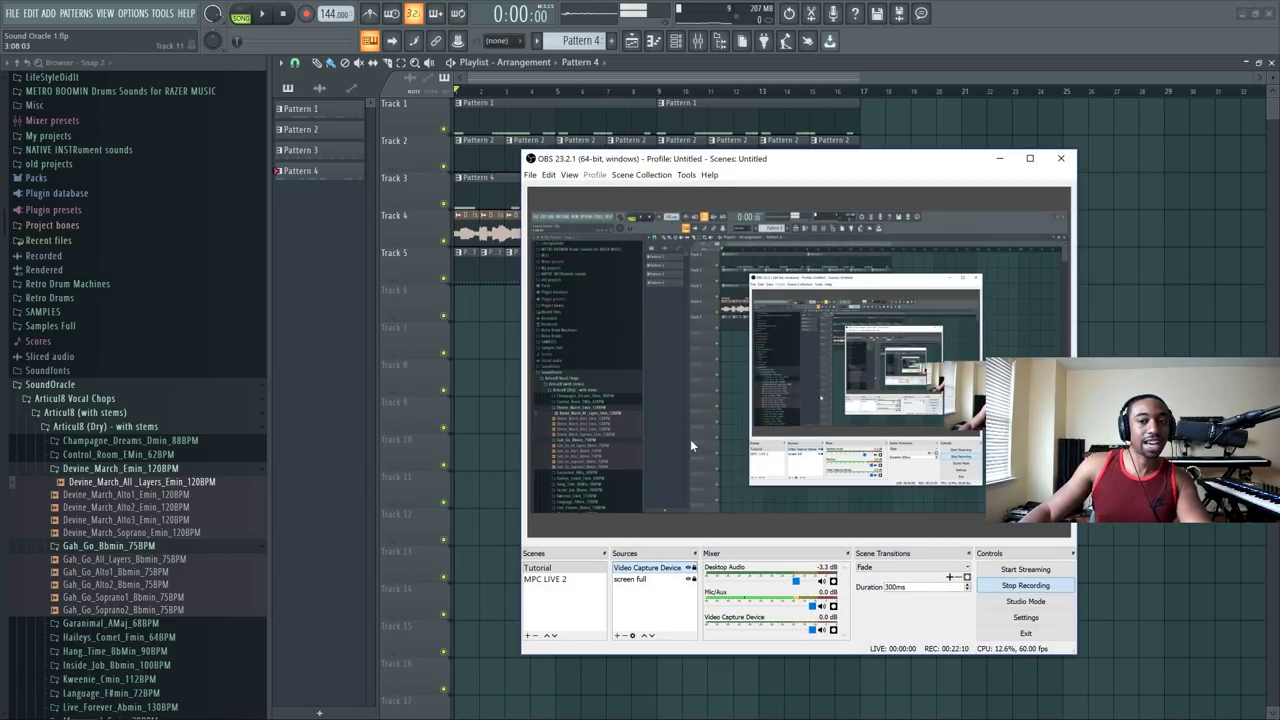
{"action": "left_click", "coordinate": [997, 158]}
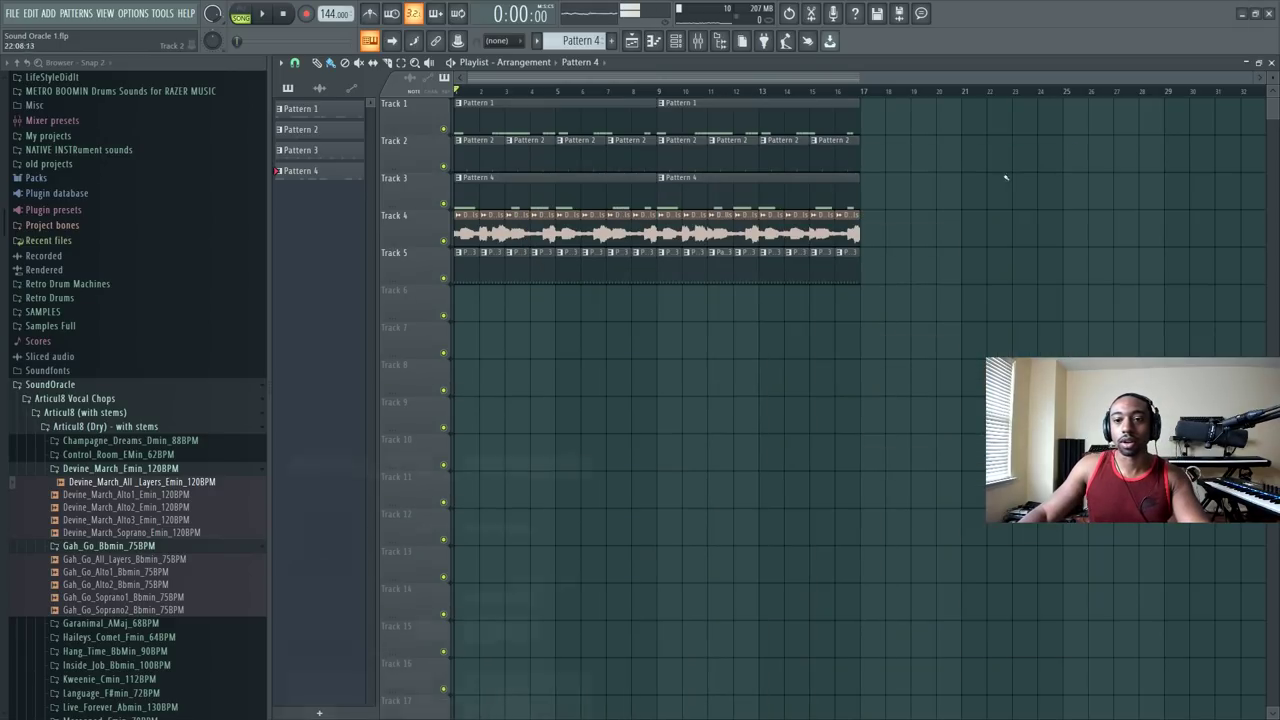
Step: Load Fruity Reeverb 2 into the first effect slot of the fx send track with dry level 0% and wet level 125%
{"action": "key", "text": "space"}
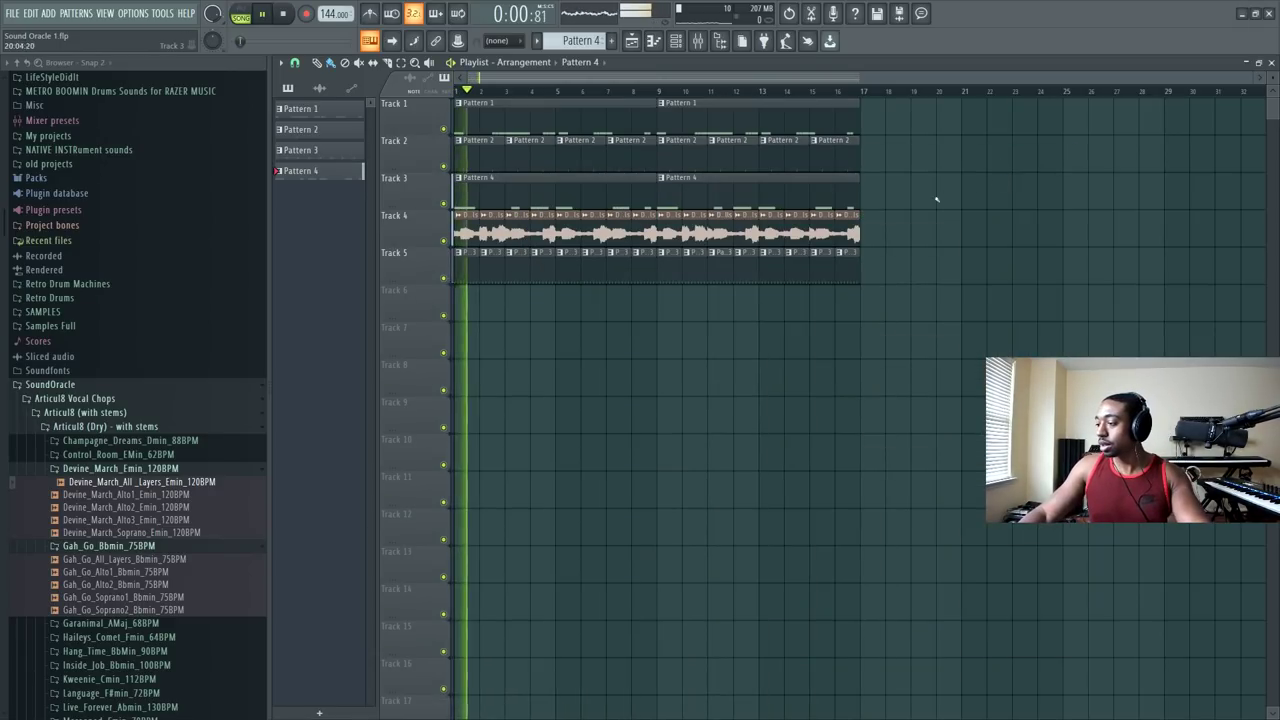
{"action": "left_click", "coordinate": [699, 44]}
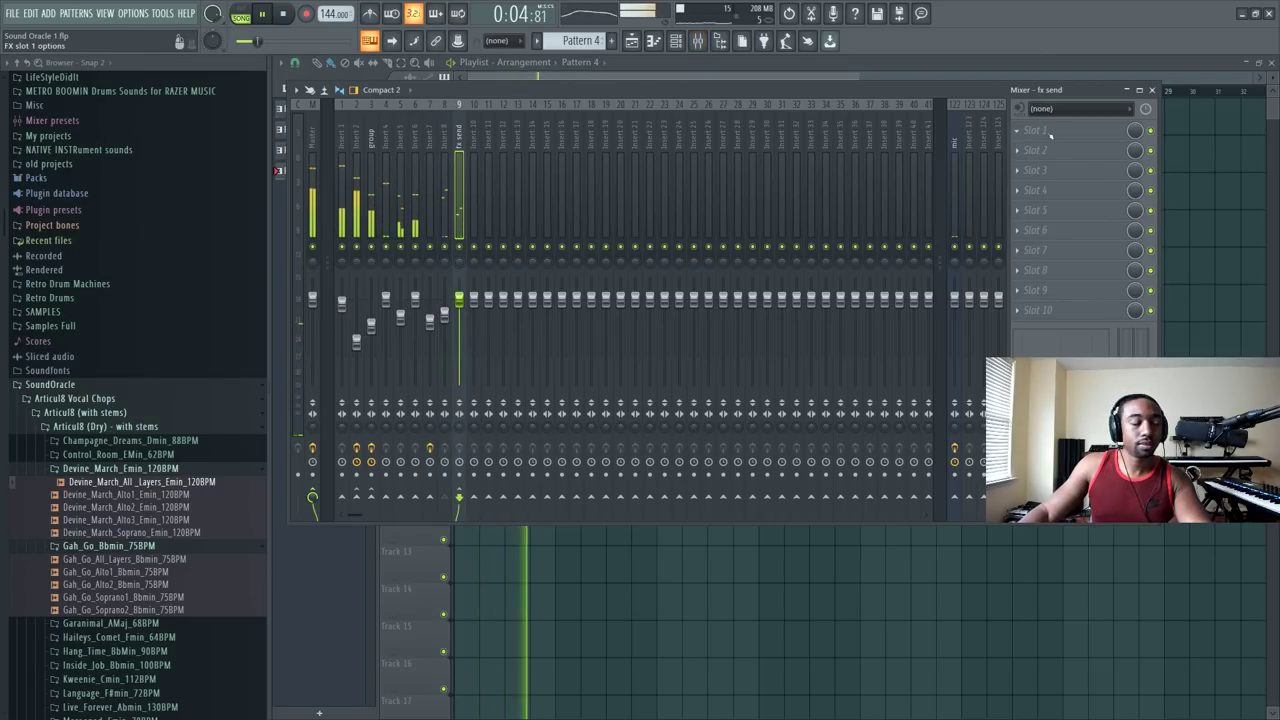
{"action": "left_click", "coordinate": [1049, 135]}
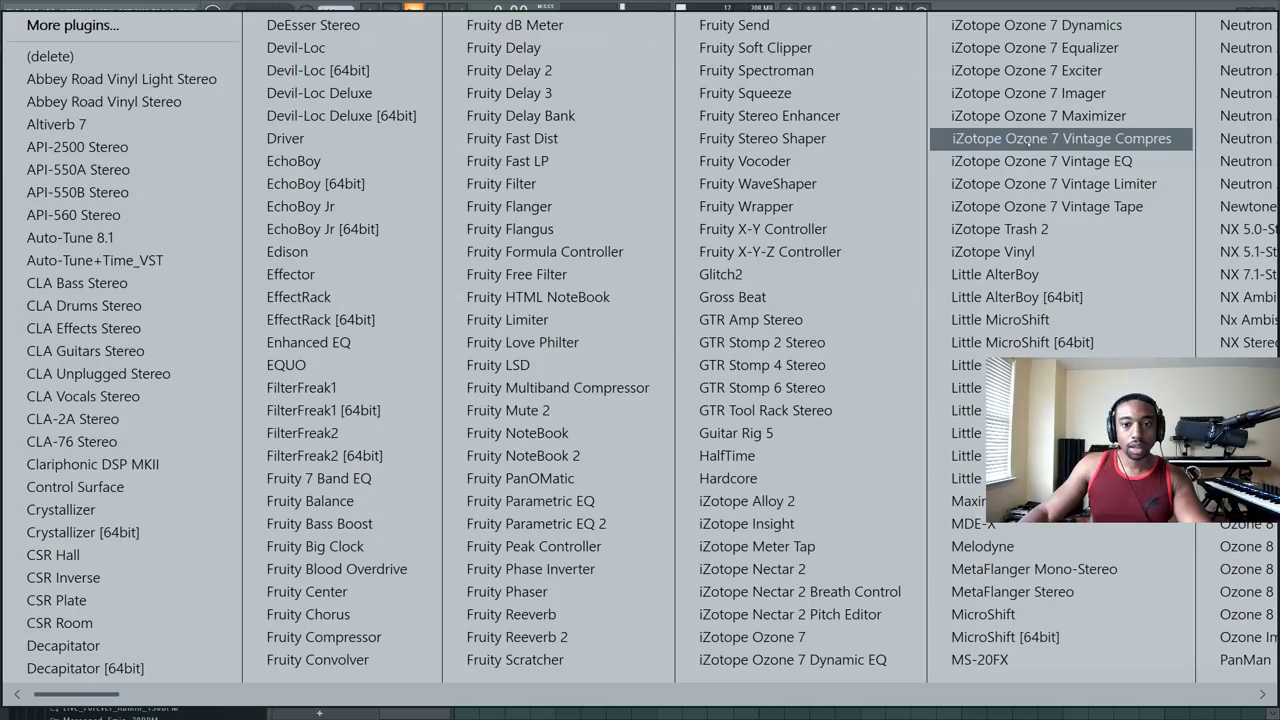
{"action": "left_click", "coordinate": [578, 637]}
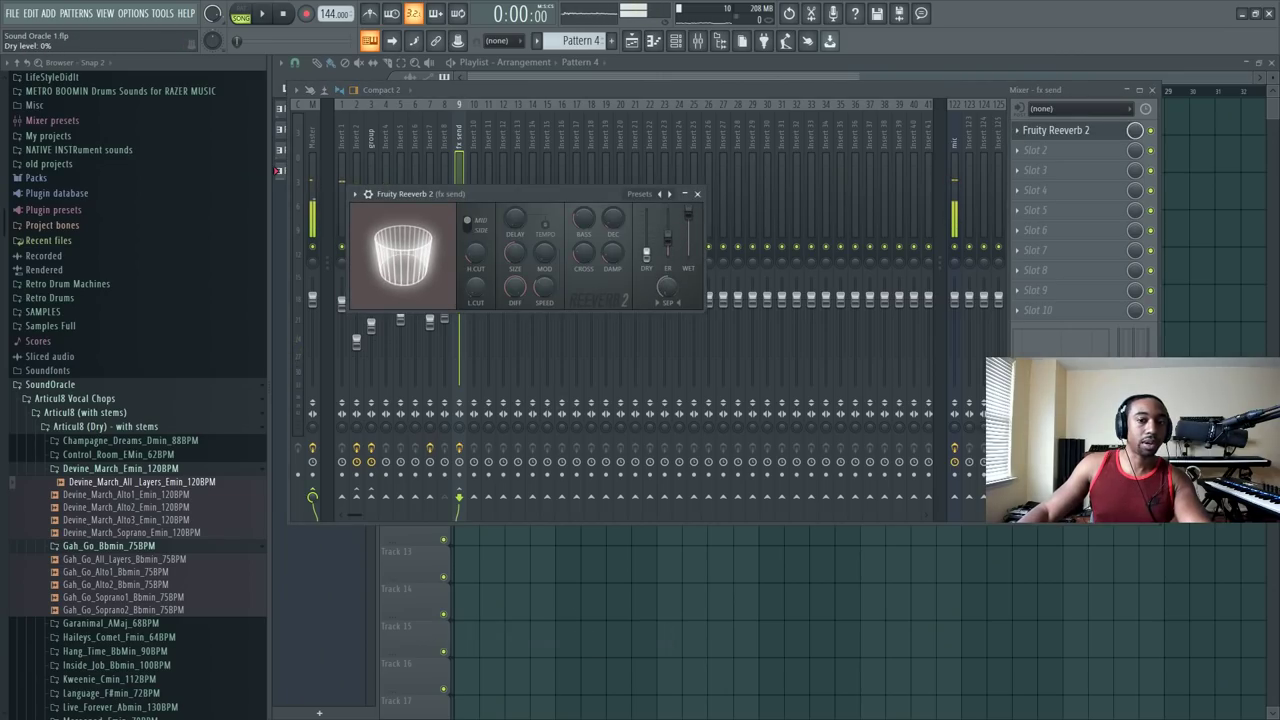
{"action": "key", "text": "space"}
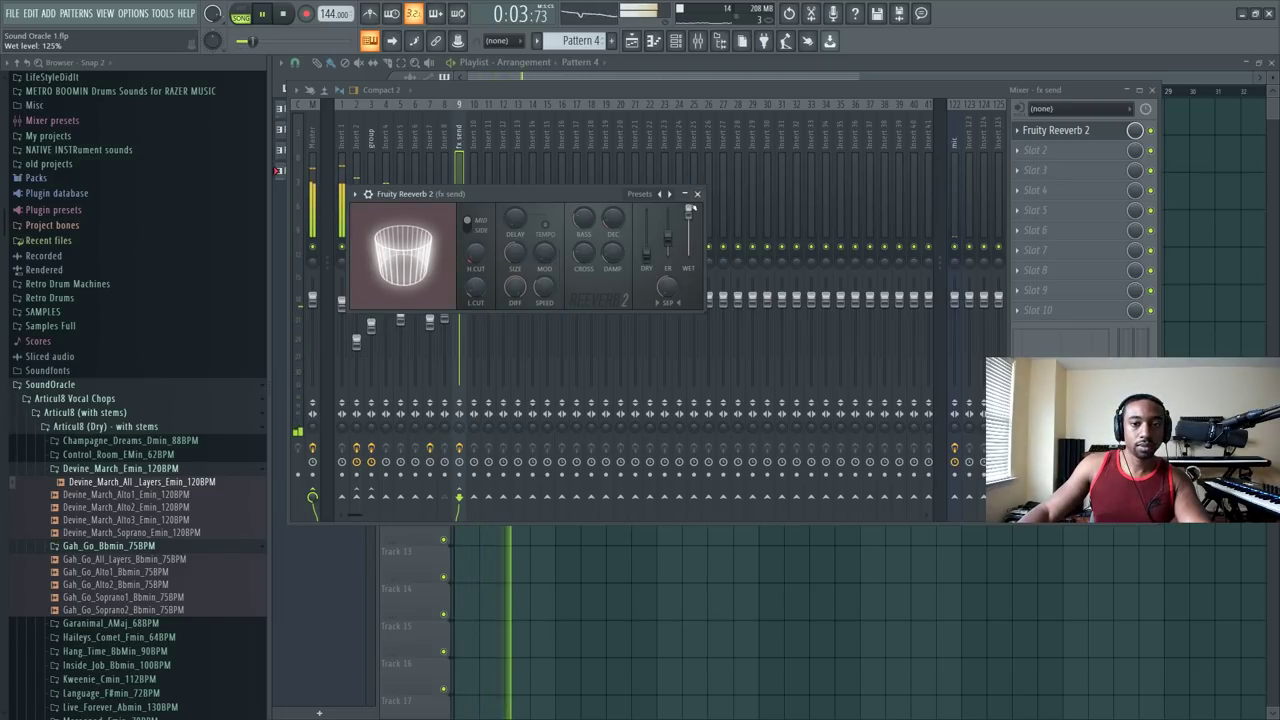
{"action": "left_click", "coordinate": [697, 193]}
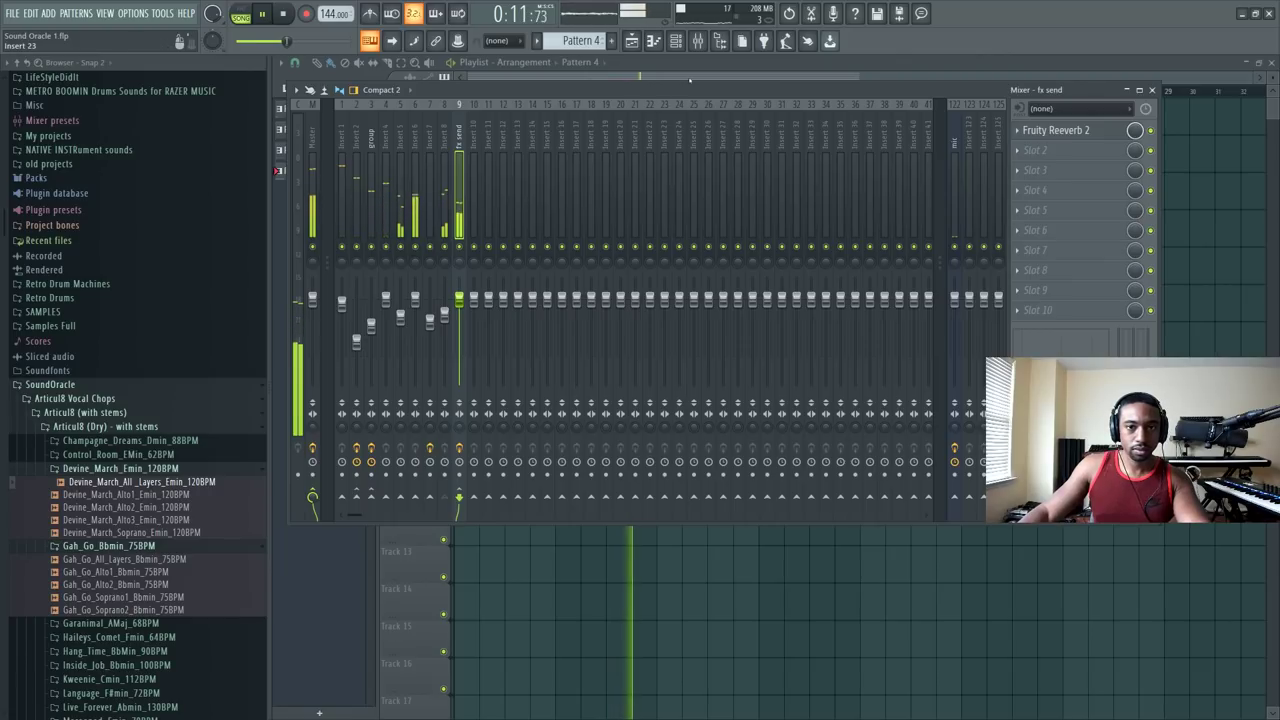
Step: Try boosting band 3 of the group track's Fruity Parametric EQ 2 by about 13 dB and sweeping it to 52 Hz
{"action": "key", "text": "F9"}
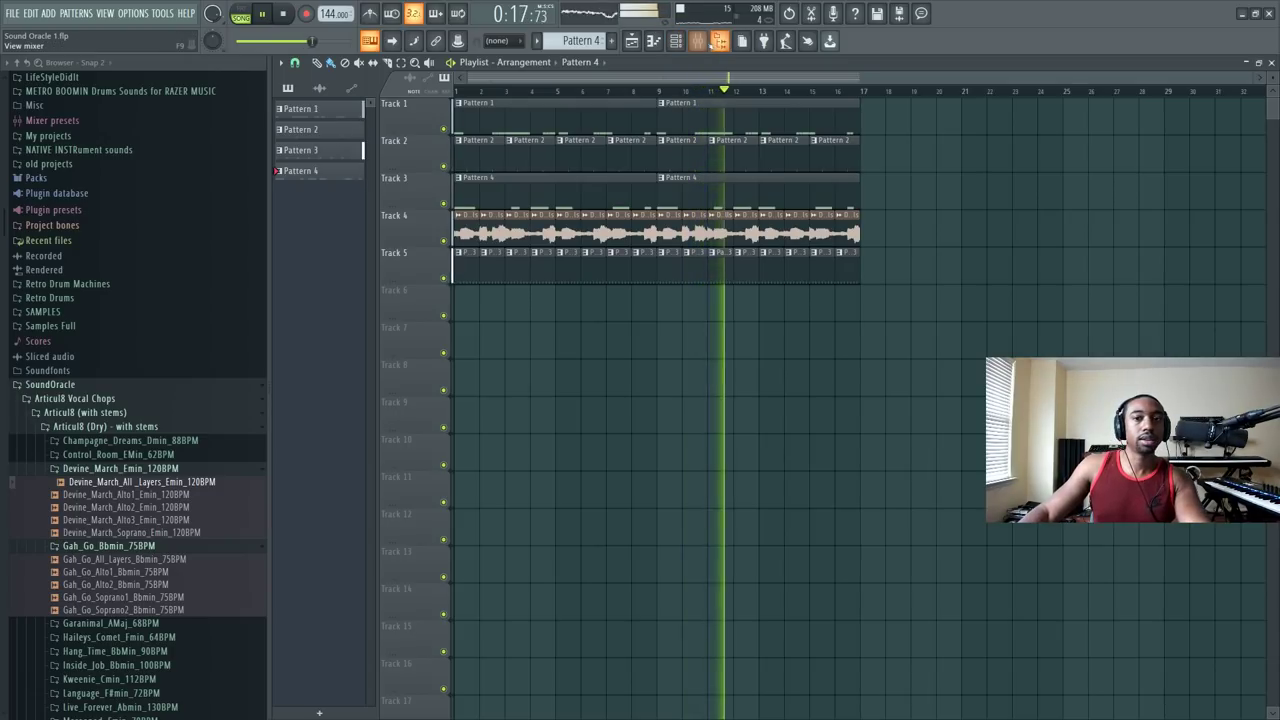
{"action": "key", "text": "F9"}
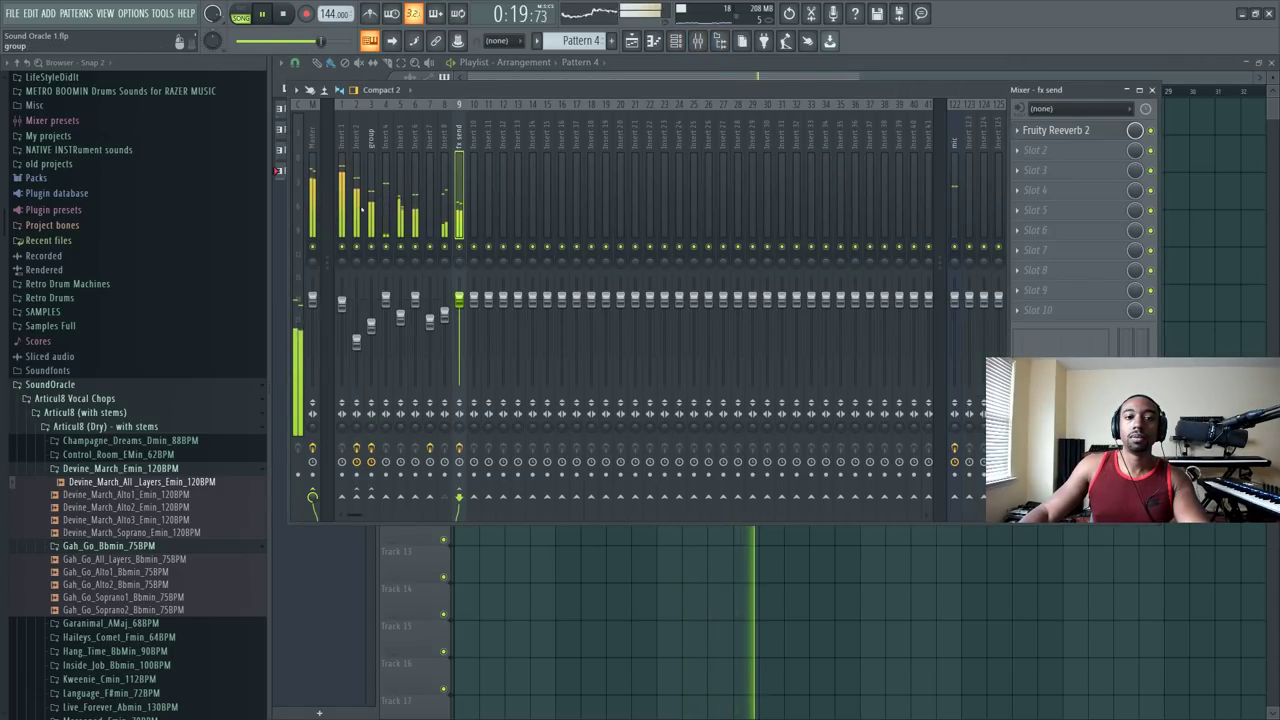
{"action": "left_click", "coordinate": [370, 170]}
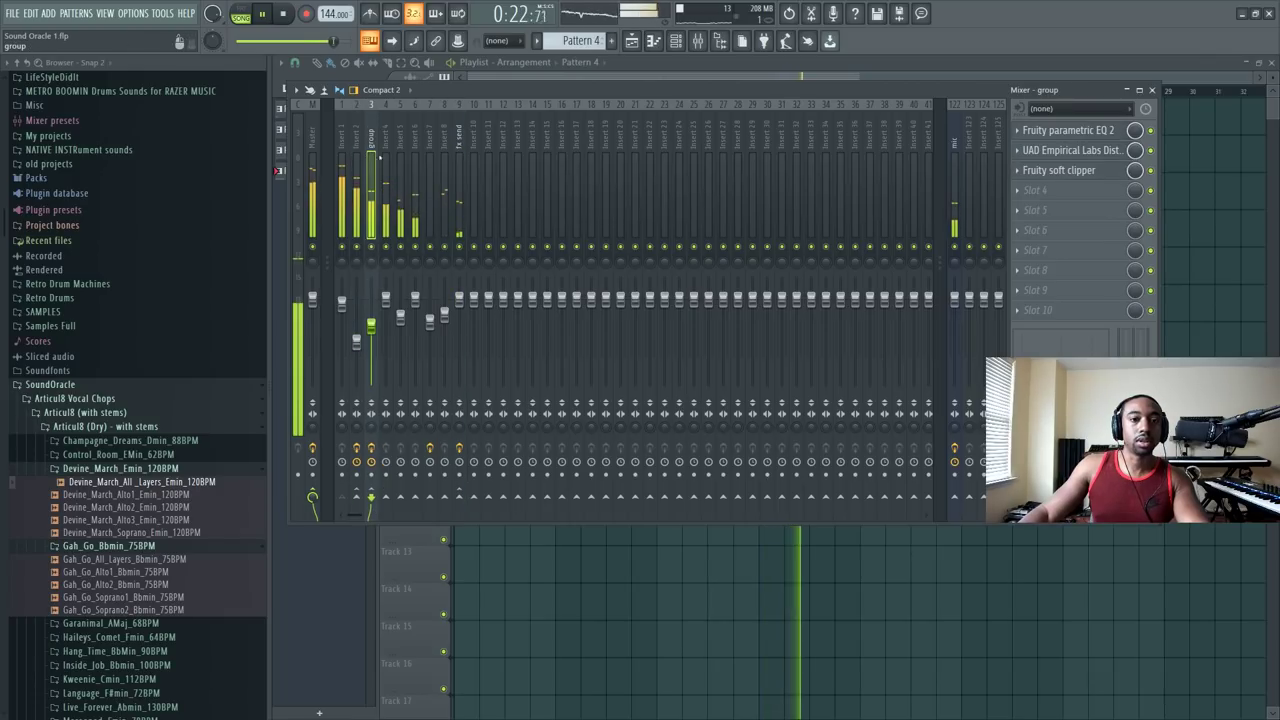
{"action": "left_click", "coordinate": [1066, 130]}
{"action": "left_click_drag", "start_coordinate": [660, 252], "coordinate": [659, 222]}
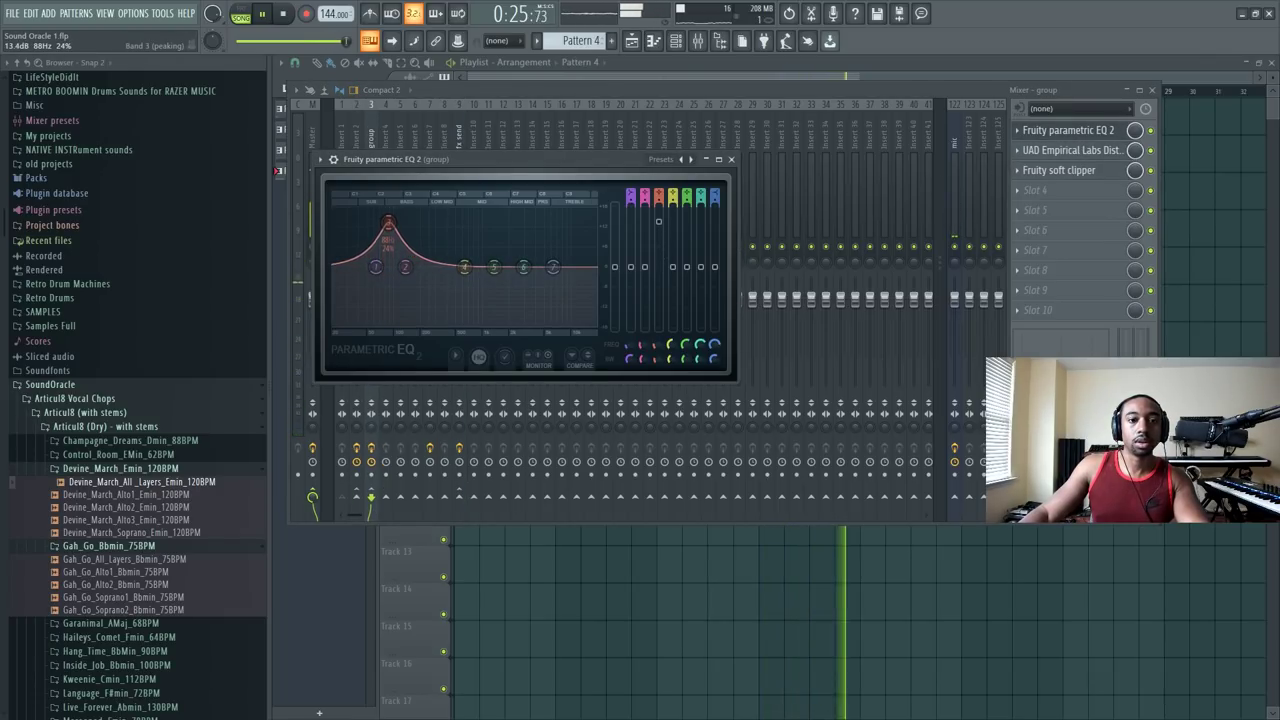
{"action": "left_click_drag", "start_coordinate": [388, 220], "coordinate": [375, 220]}
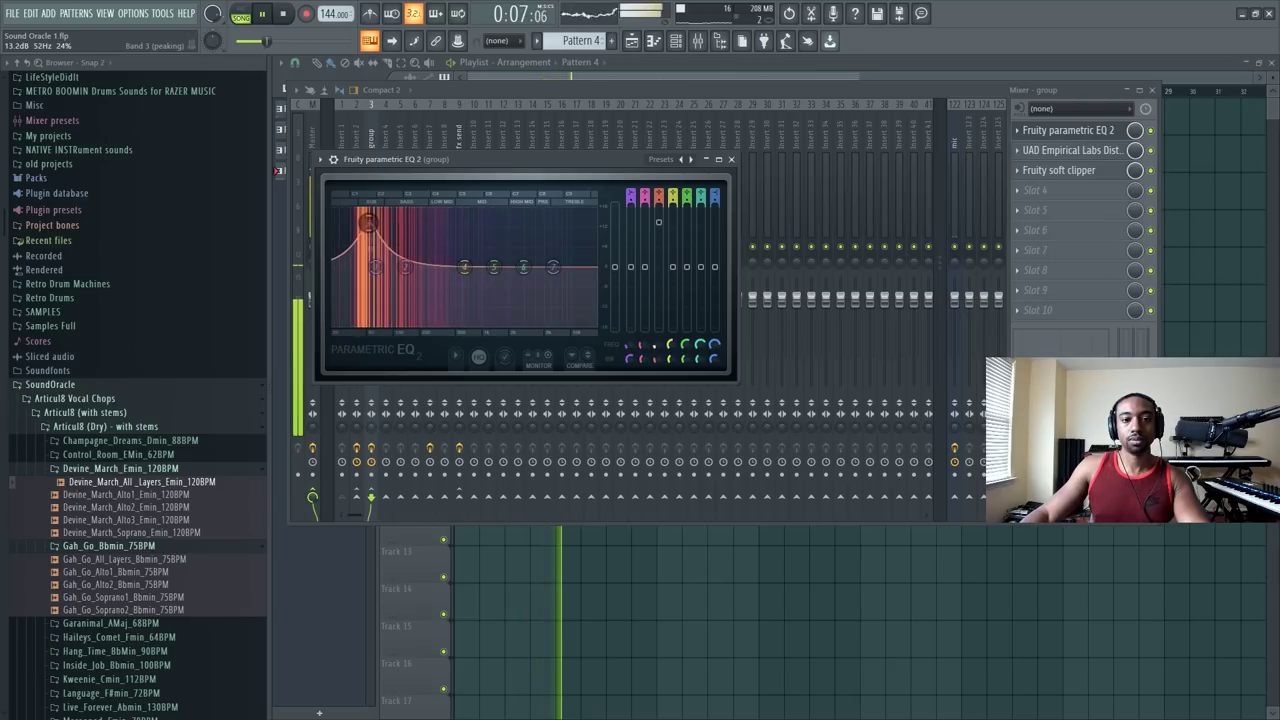
{"action": "key", "text": "space"}
{"action": "left_click", "coordinate": [731, 159]}
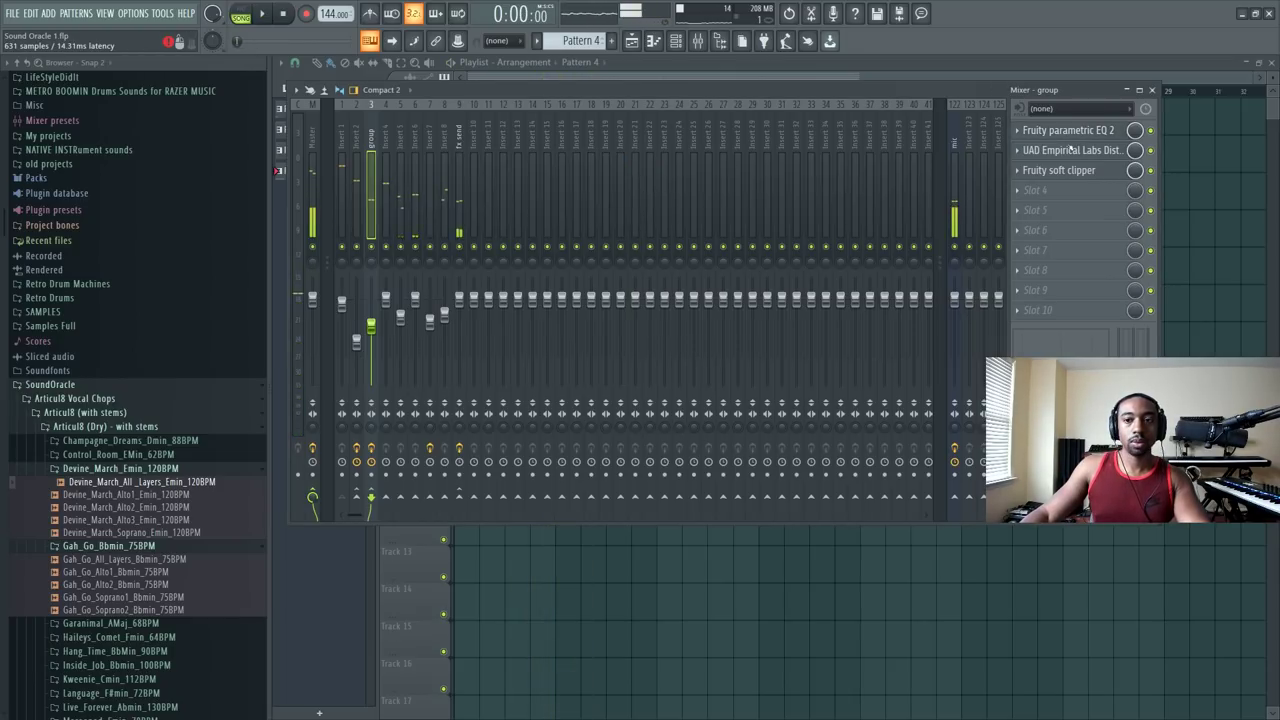
Step: Replace the group track's Fruity Parametric EQ 2 with UAD Pultec EQP-1A Legacy and restart playback
{"action": "right_click", "coordinate": [1036, 137]}
{"action": "left_click", "coordinate": [1025, 157]}
{"action": "scroll", "coordinate": [833, 320], "scroll_direction": "down", "scroll_amount": 10}
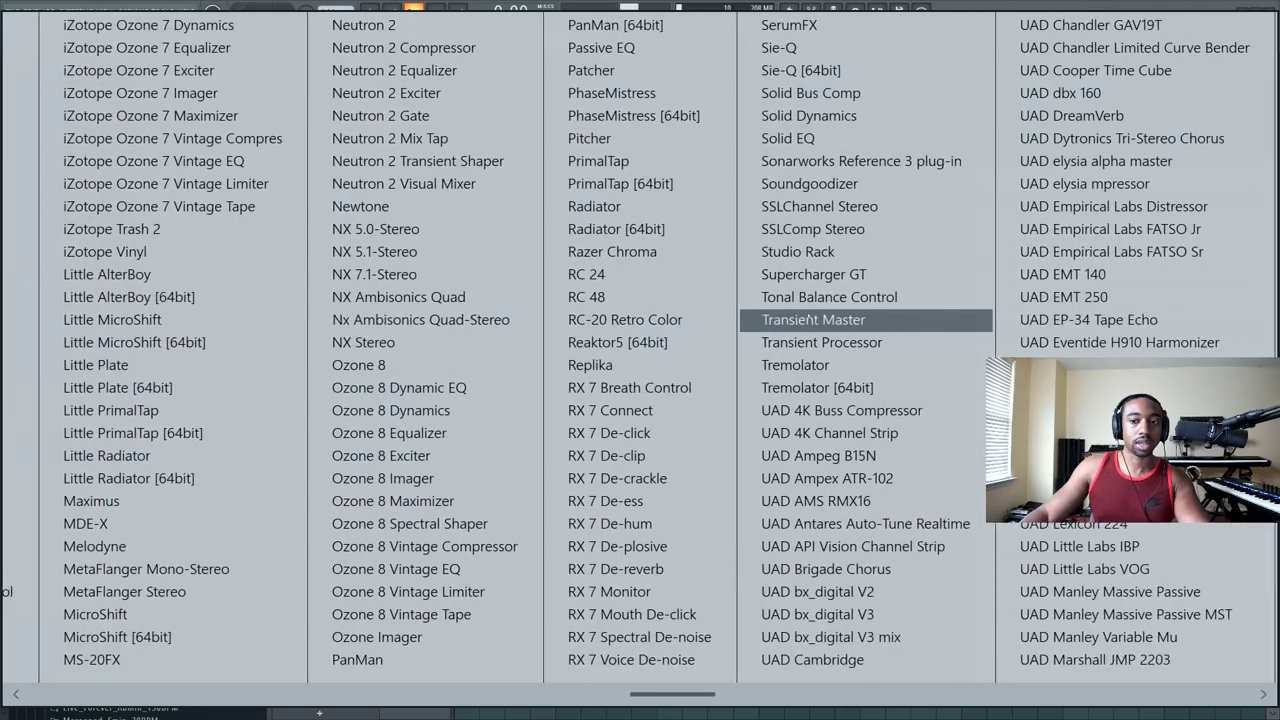
{"action": "scroll", "coordinate": [833, 320], "scroll_direction": "down", "scroll_amount": 3}
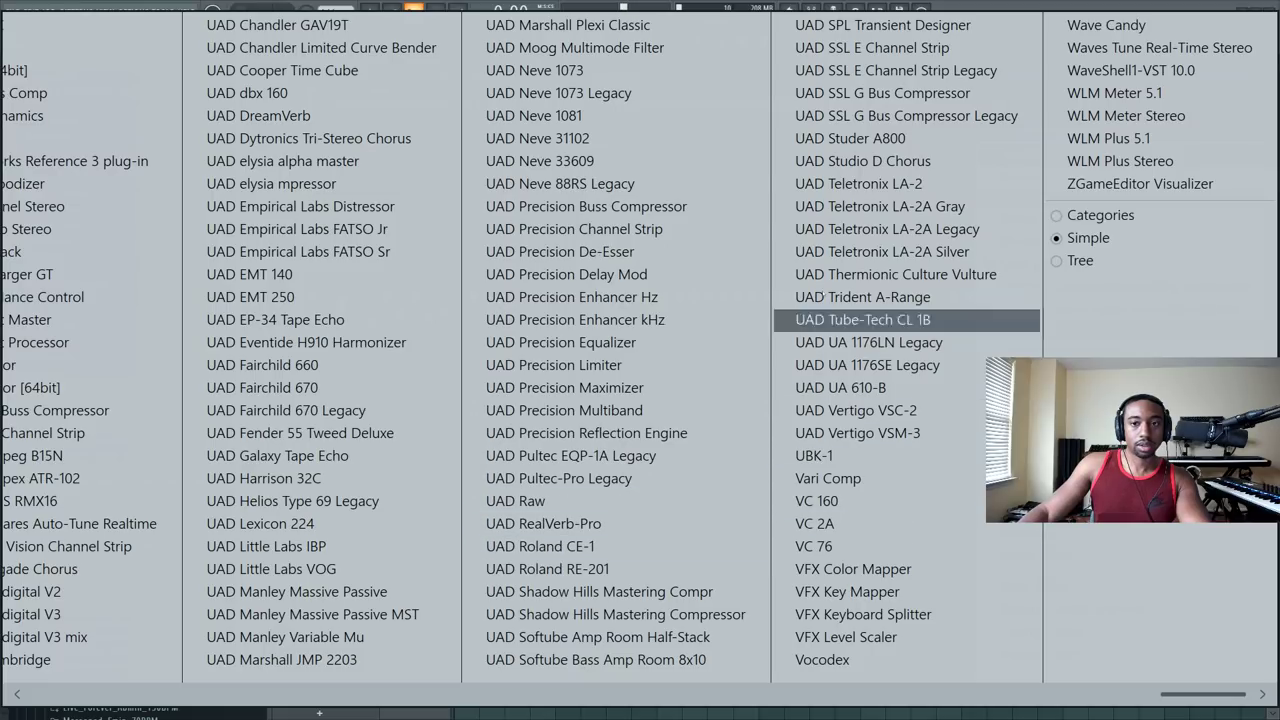
{"action": "left_click", "coordinate": [570, 456]}
{"action": "key", "text": "space"}
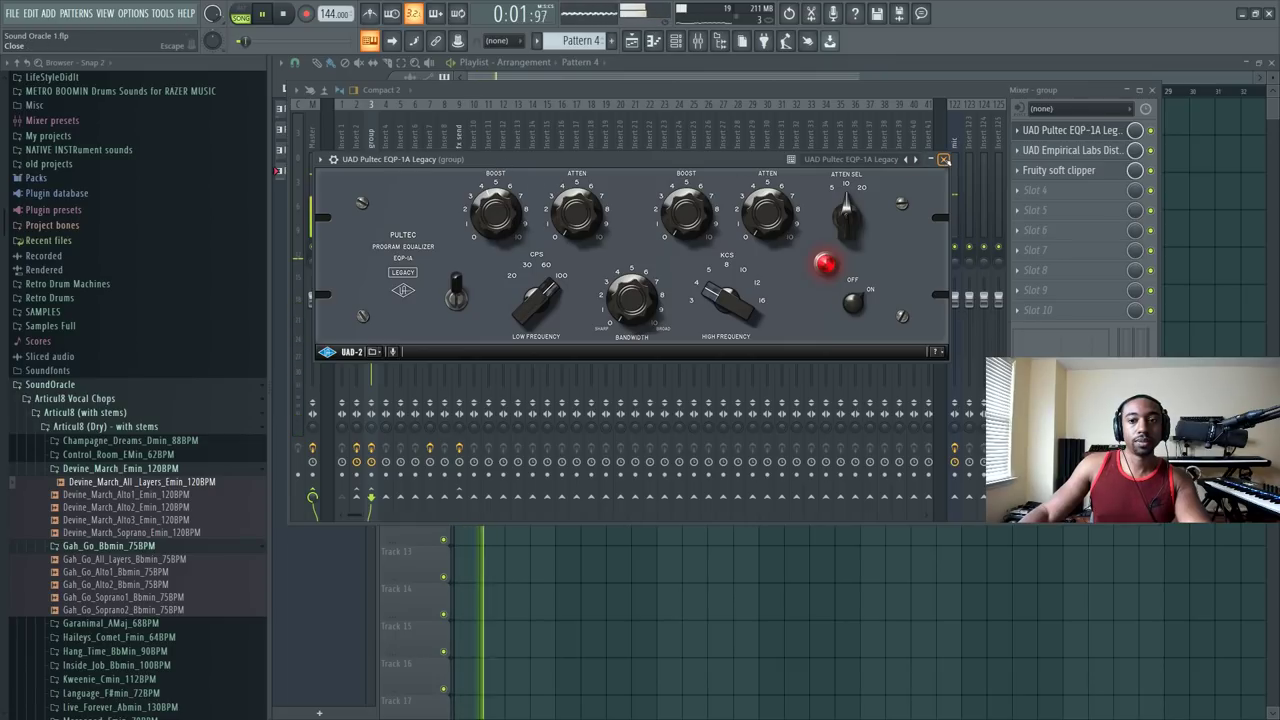
{"action": "left_click", "coordinate": [943, 159]}
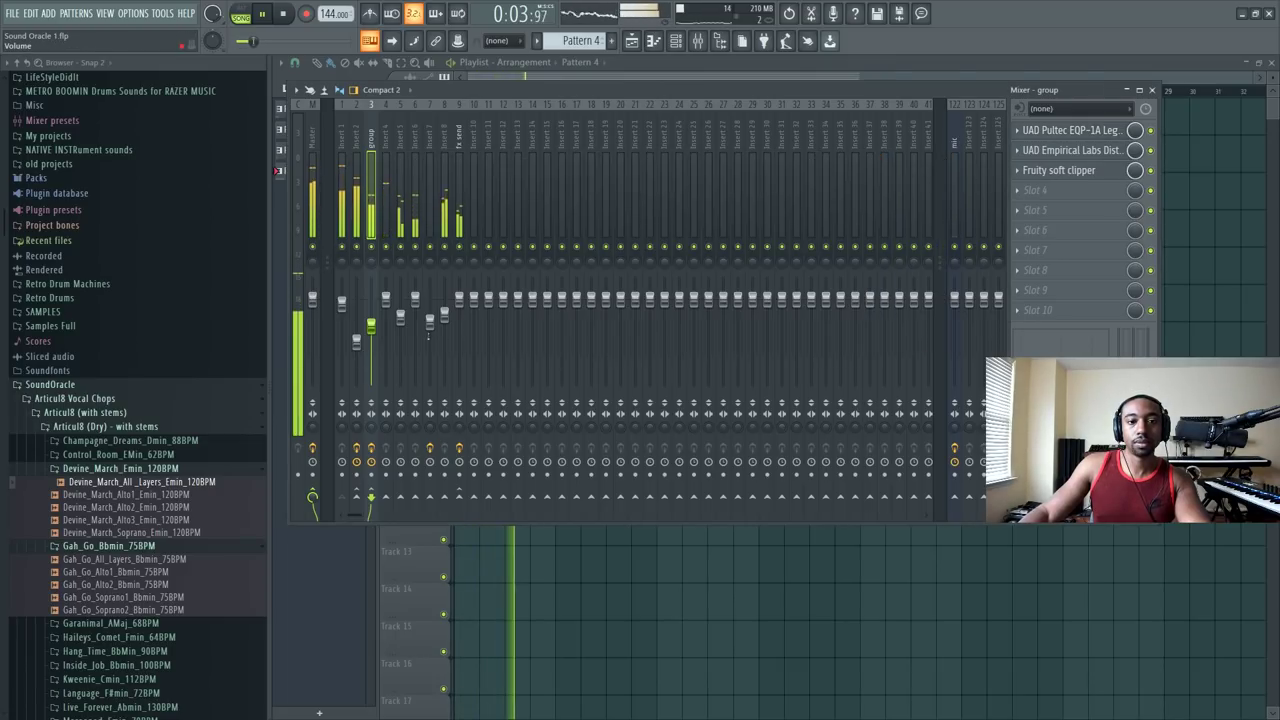
Step: Set the group track's UAD Empirical Labs Distressor to input 0.8 and output 4.8 while the beat plays
{"action": "left_click", "coordinate": [1095, 150]}
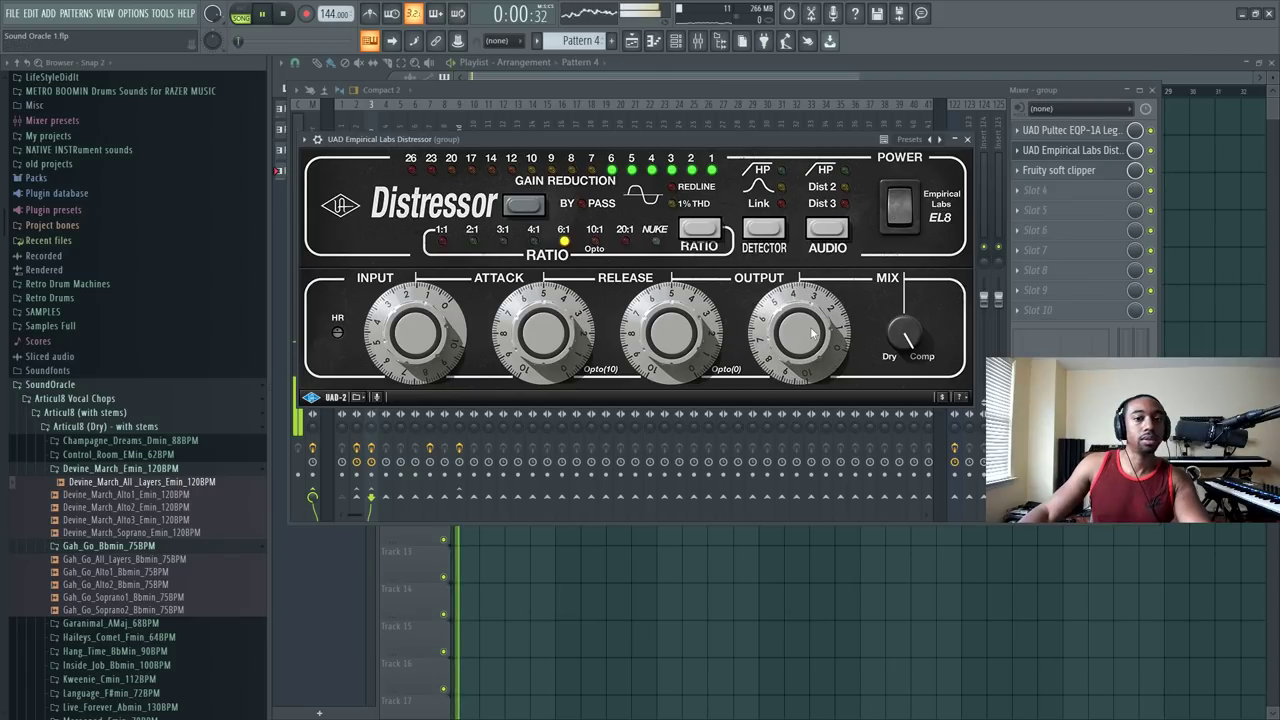
{"action": "left_click_drag", "start_coordinate": [813, 333], "coordinate": [810, 337]}
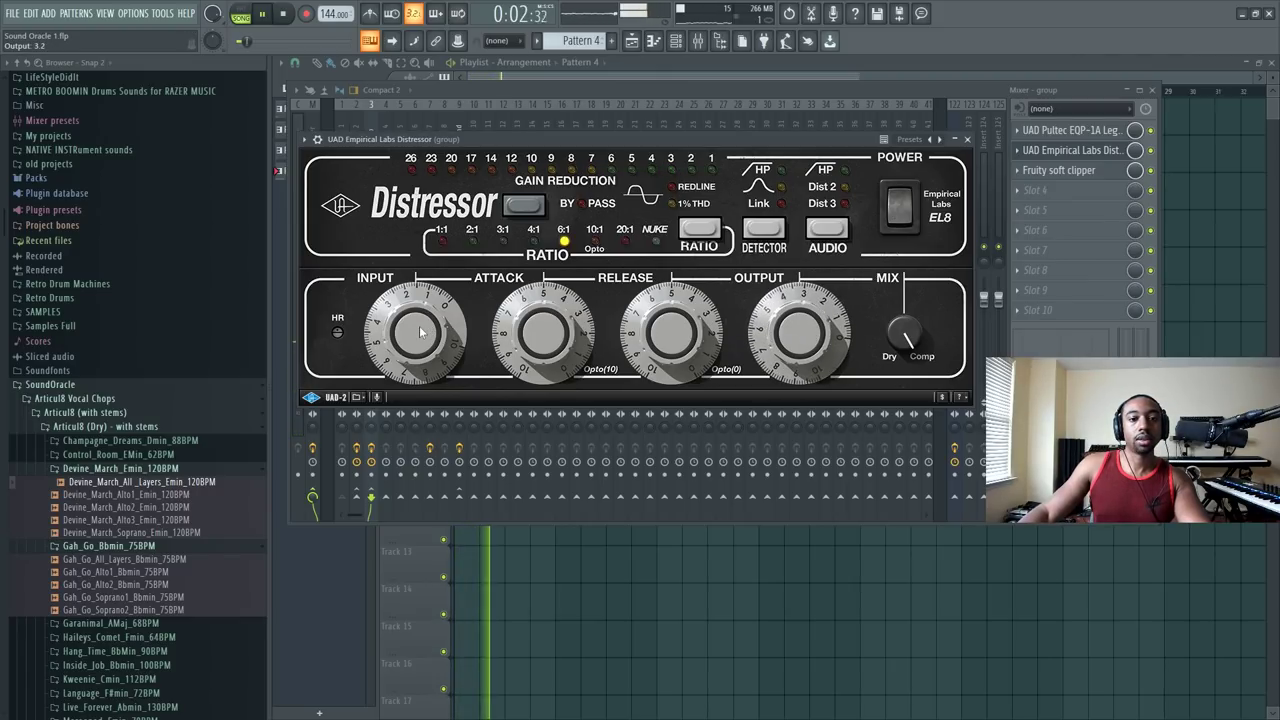
{"action": "left_click_drag", "start_coordinate": [420, 333], "coordinate": [418, 338]}
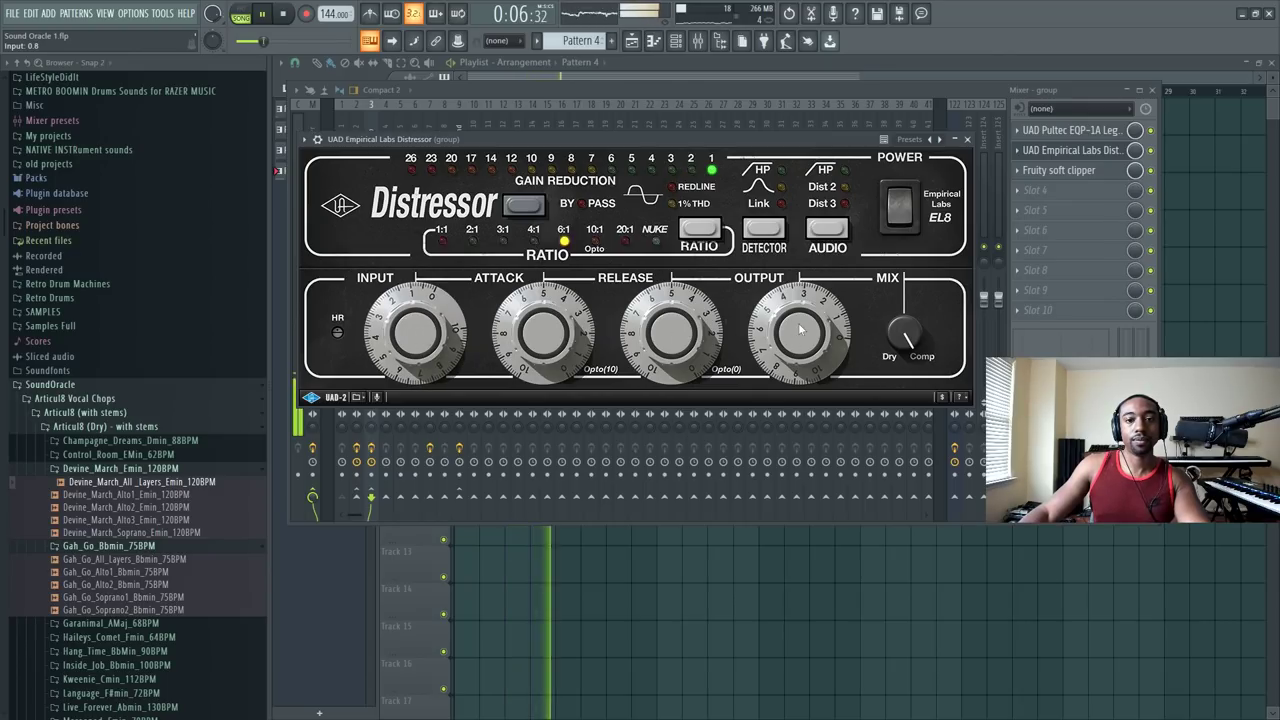
{"action": "left_click_drag", "start_coordinate": [772, 360], "coordinate": [797, 313]}
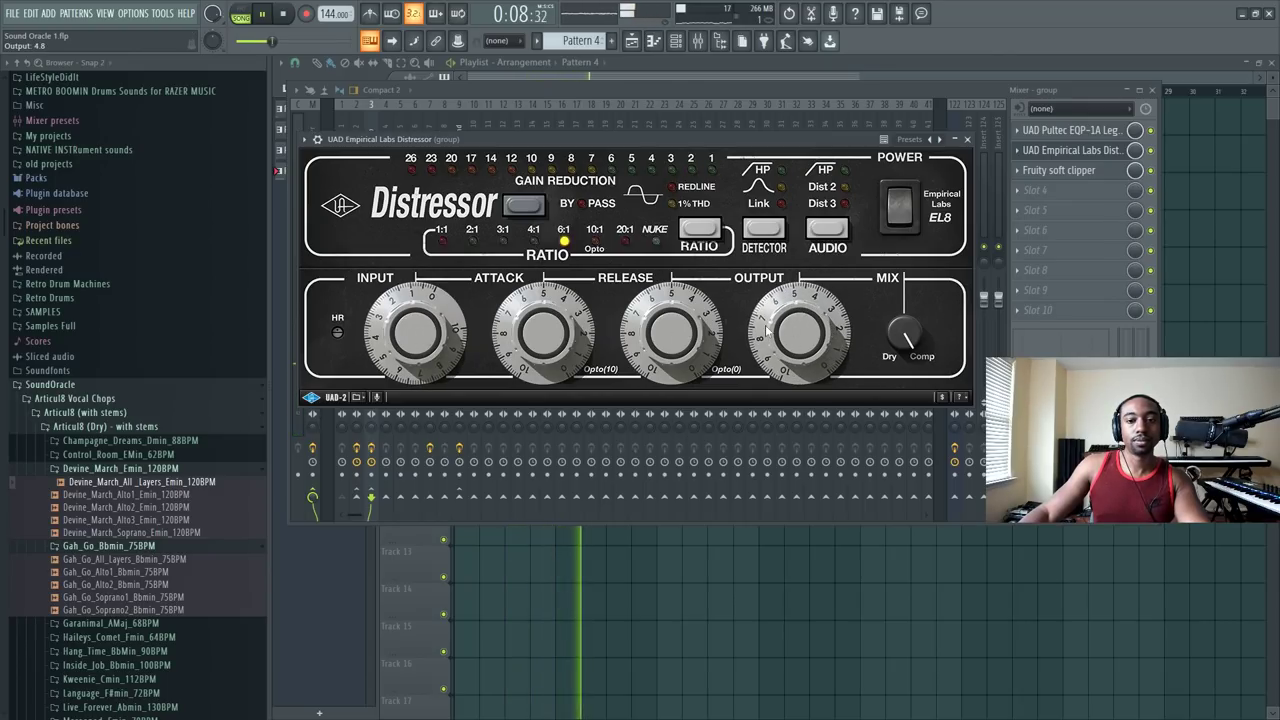
{"action": "left_click", "coordinate": [966, 139]}
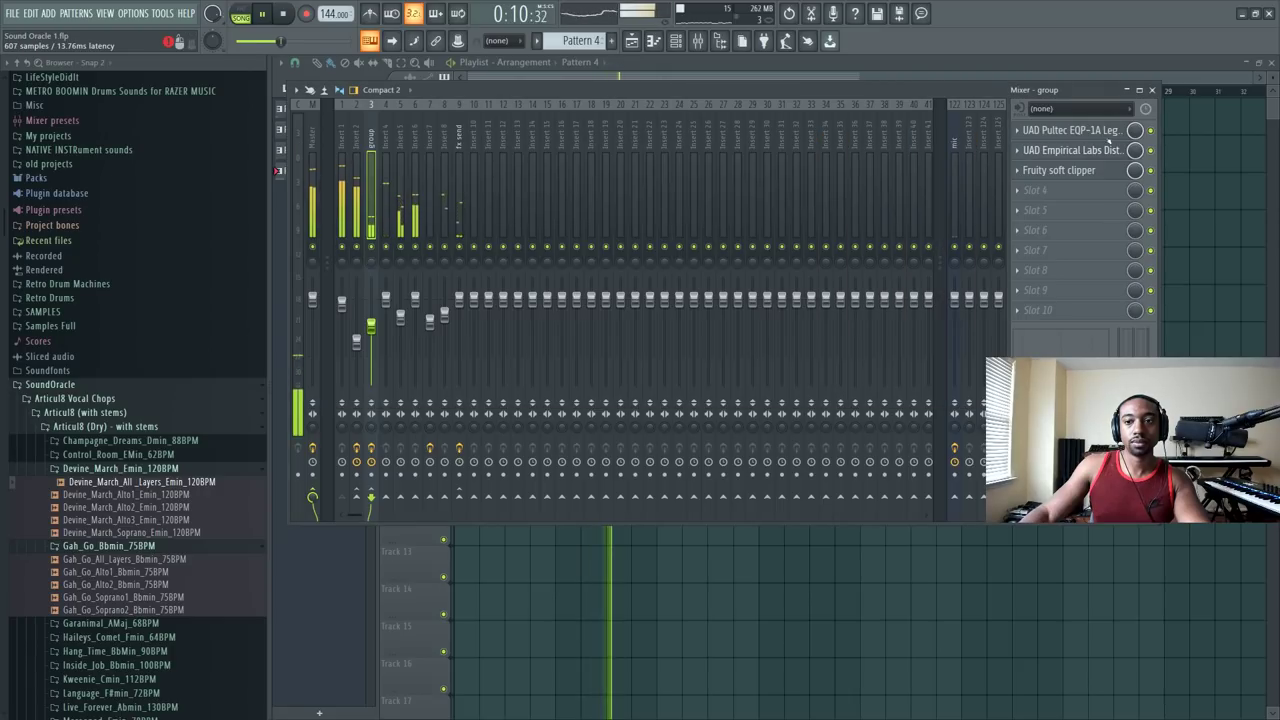
Step: Adjust the low-frequency boost on the group track's UAD Pultec EQP-1A Legacy
{"action": "left_click", "coordinate": [1070, 130]}
{"action": "left_click_drag", "start_coordinate": [505, 193], "coordinate": [583, 170]}
{"action": "left_click", "coordinate": [943, 159]}
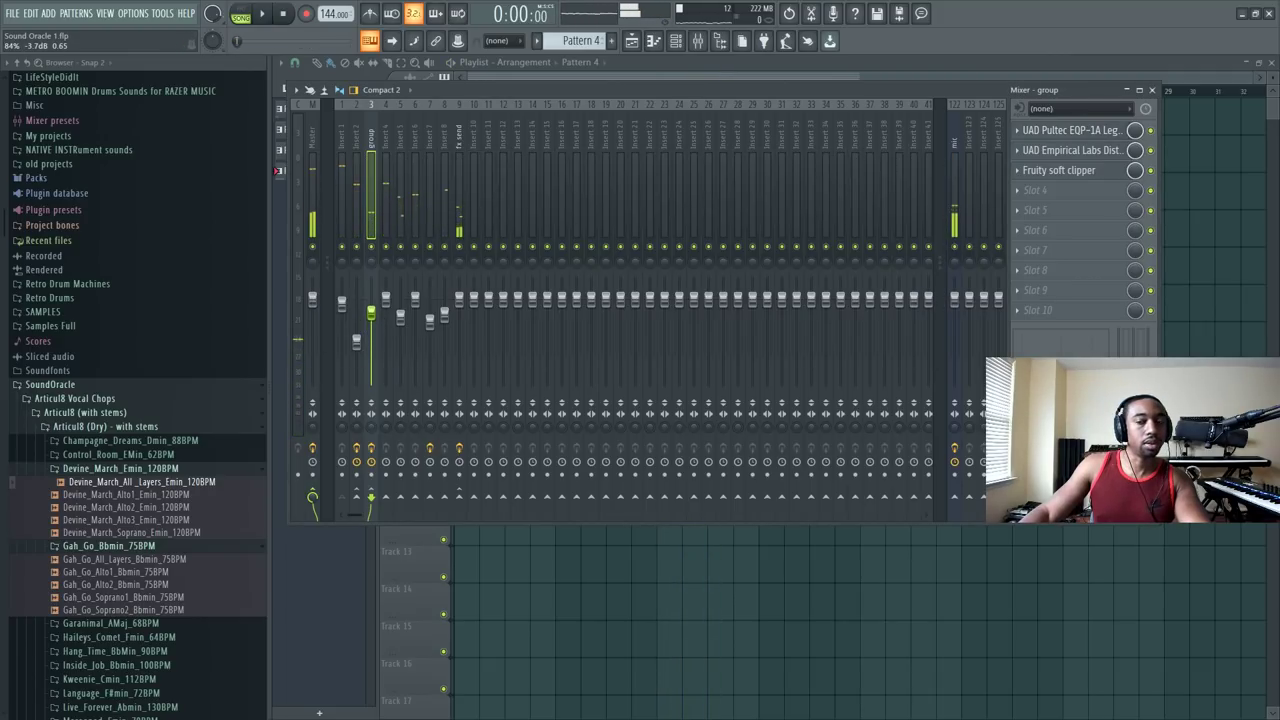
Step: Set the group track's UAD Empirical Labs Distressor output to 7.9 and lower the group track's volume while the beat plays
{"action": "key", "text": "space"}
{"action": "key", "text": "space"}
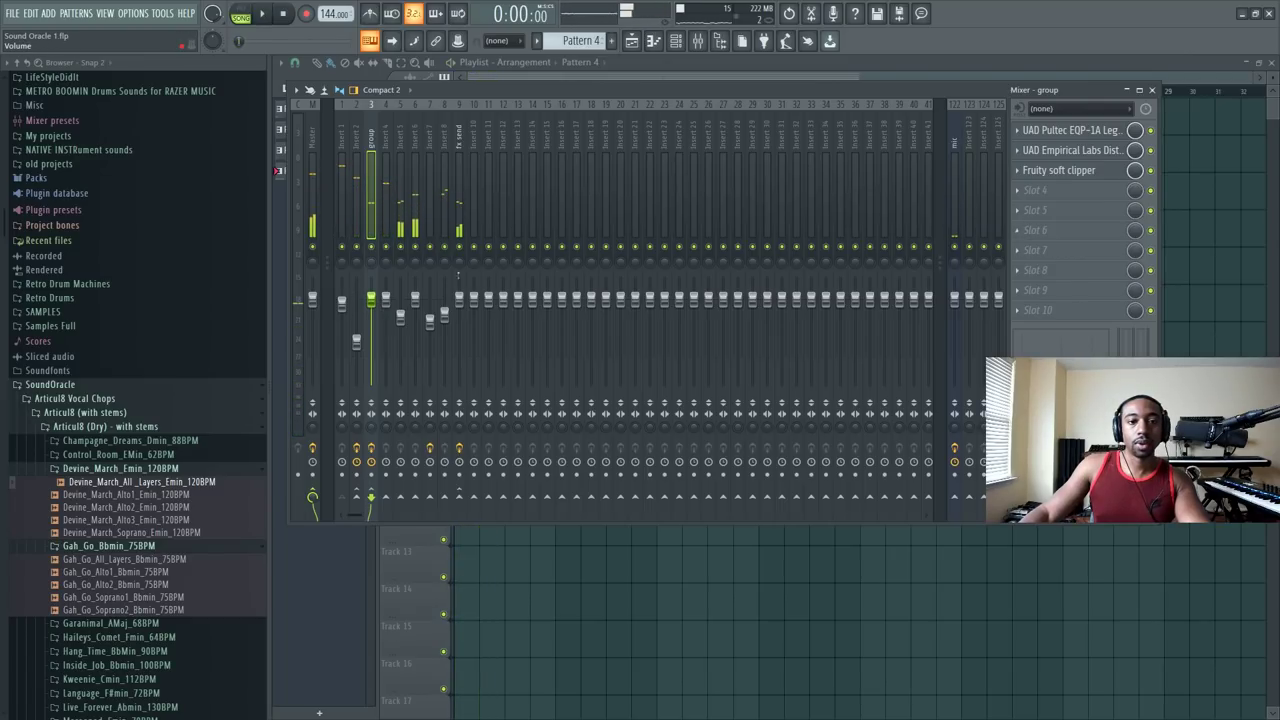
{"action": "left_click", "coordinate": [1097, 151]}
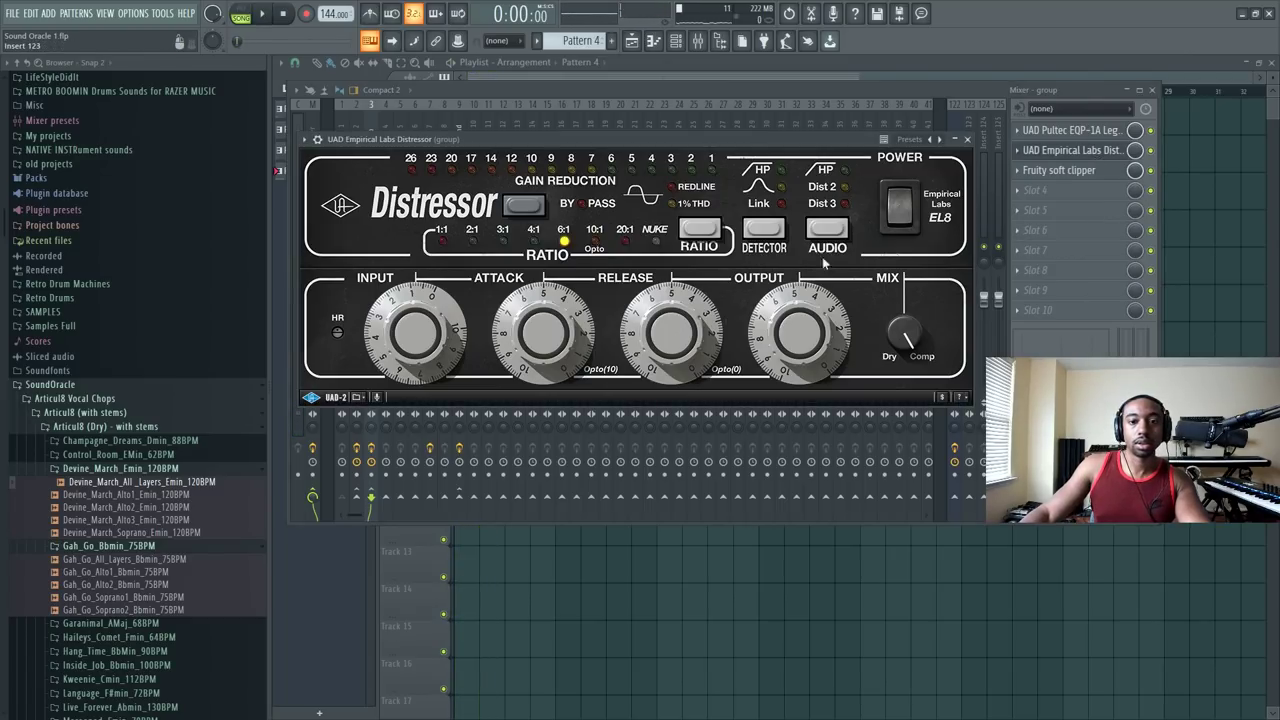
{"action": "key", "text": "space"}
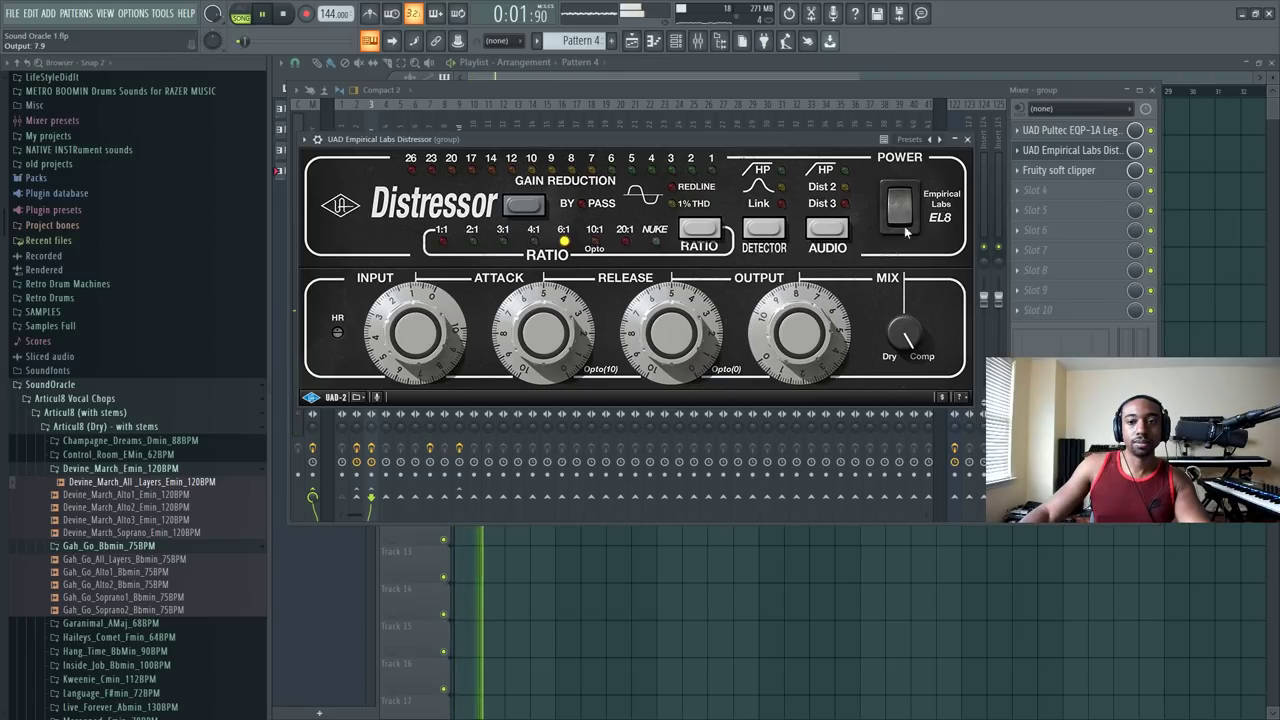
{"action": "left_click_drag", "start_coordinate": [620, 139], "coordinate": [820, 166]}
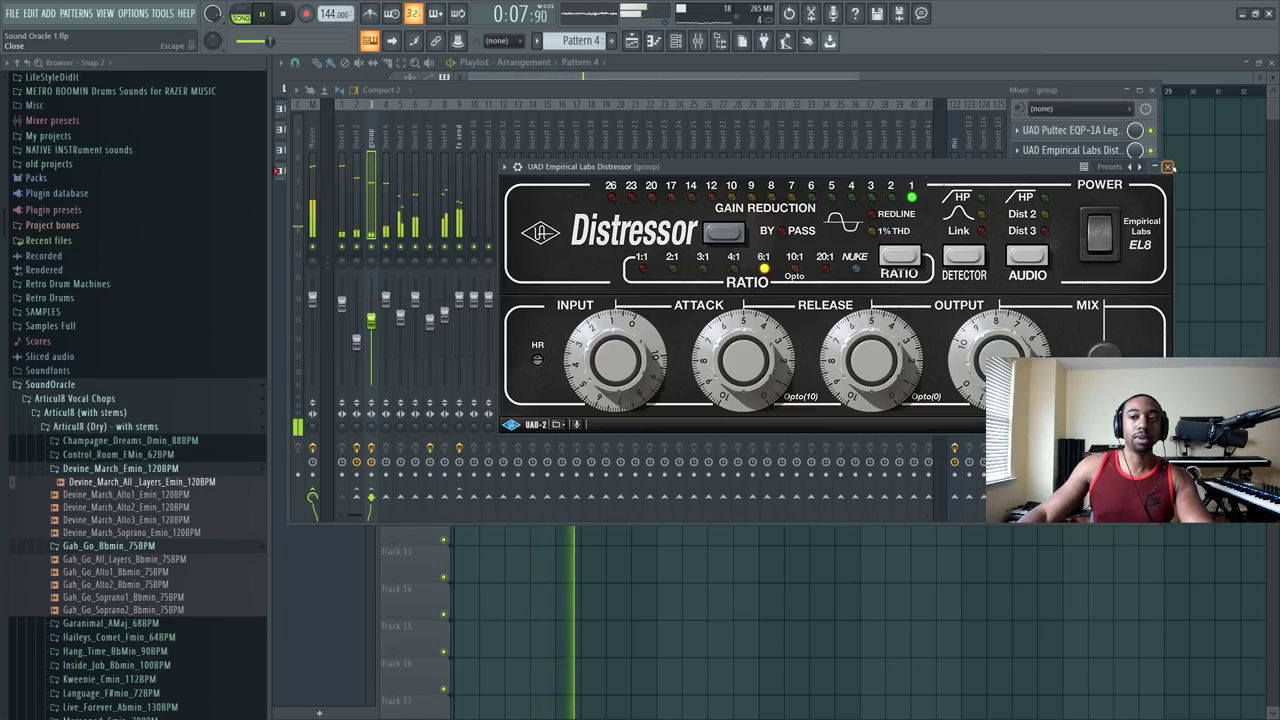
{"action": "left_click", "coordinate": [1167, 166]}
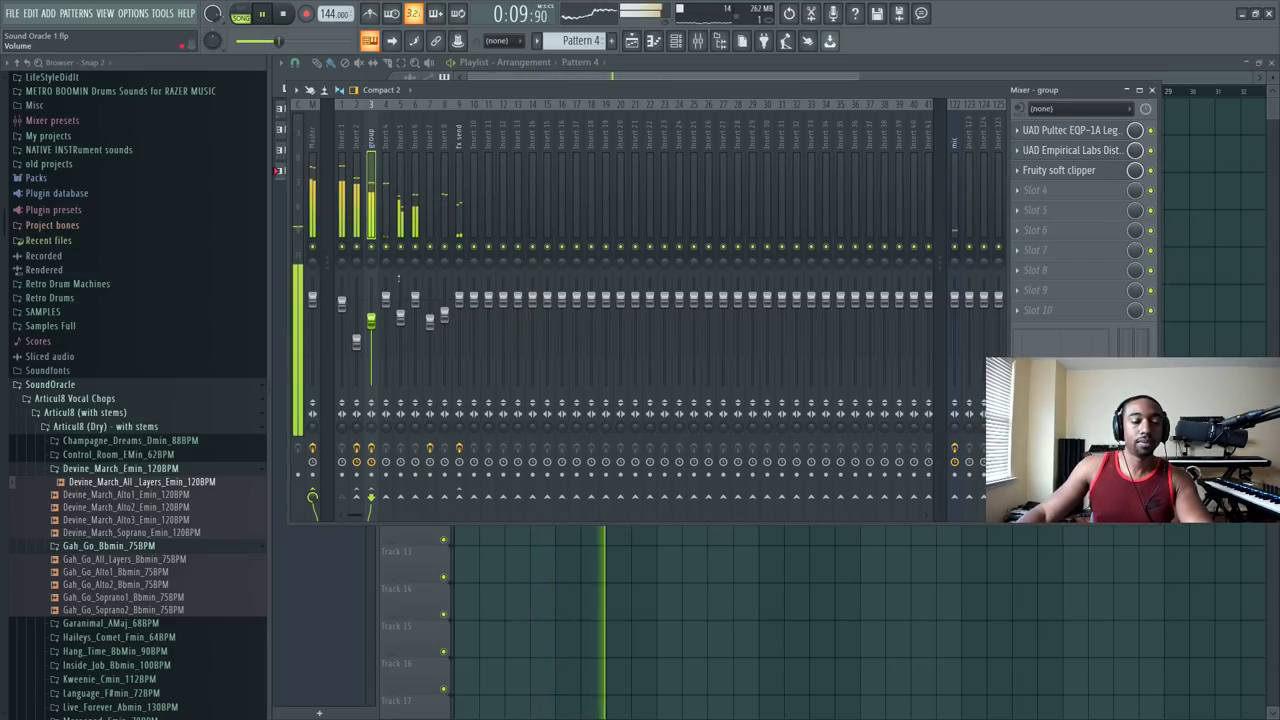
{"action": "key", "text": "space"}
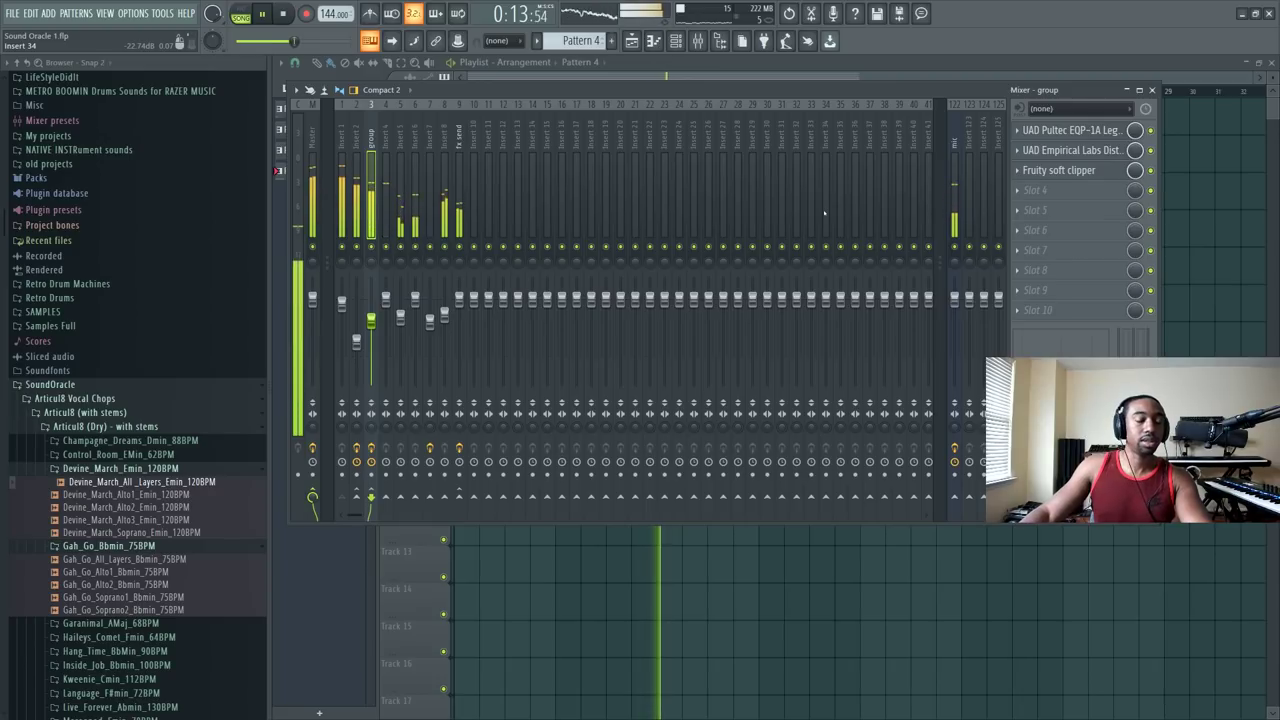
Step: Add Fruity Delay 3 to the second effect slot of the fx send track and adjust its delay time and modulation time
{"action": "left_click", "coordinate": [459, 160]}
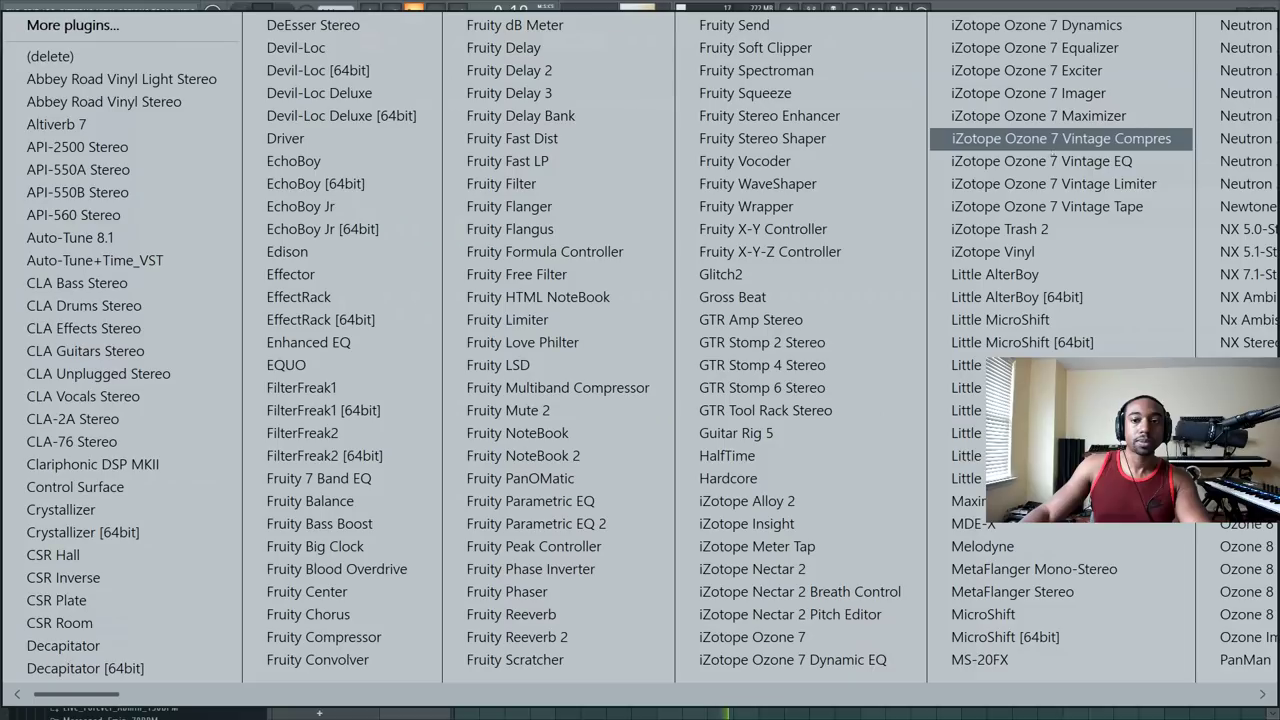
{"action": "left_click", "coordinate": [1054, 151]}
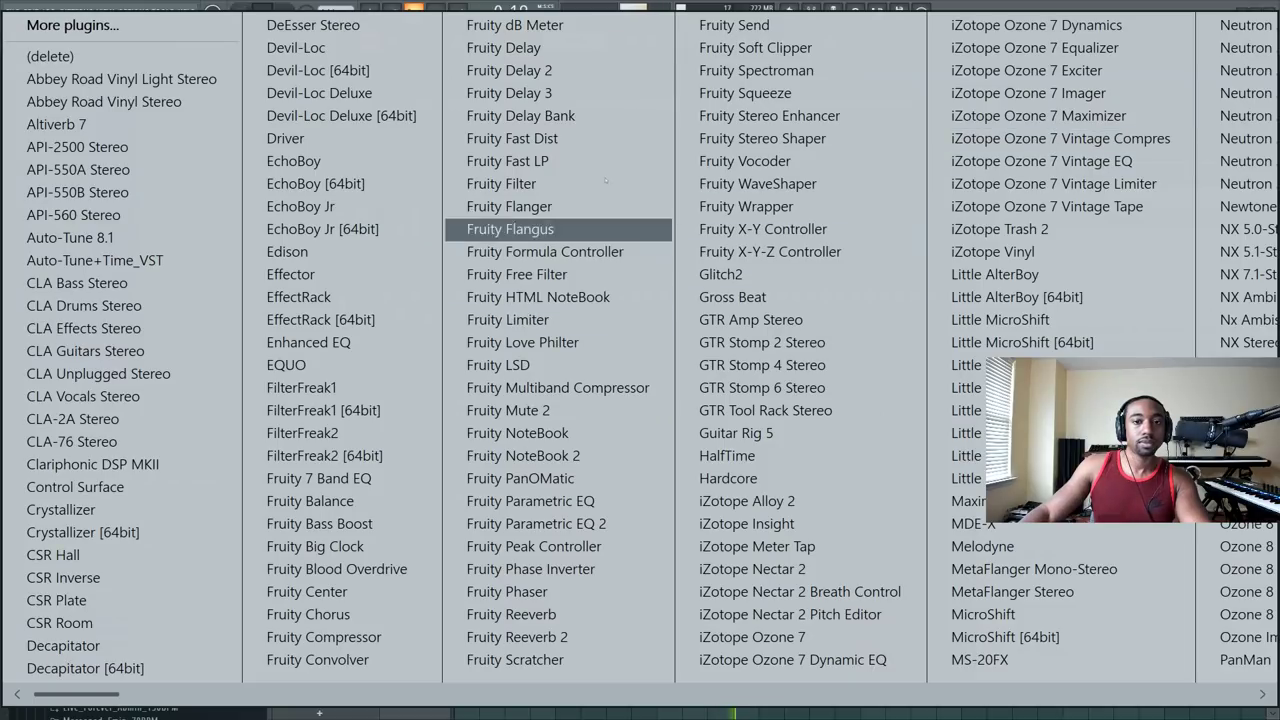
{"action": "left_click", "coordinate": [600, 90]}
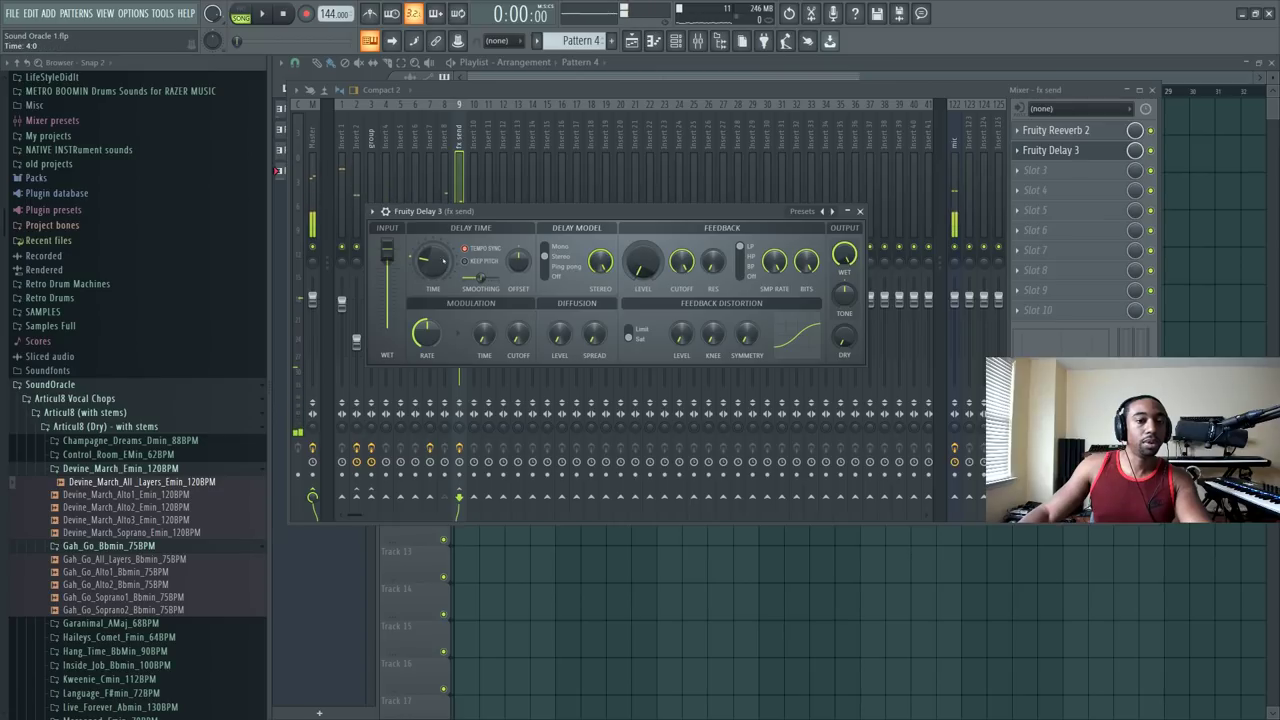
{"action": "key", "text": "space"}
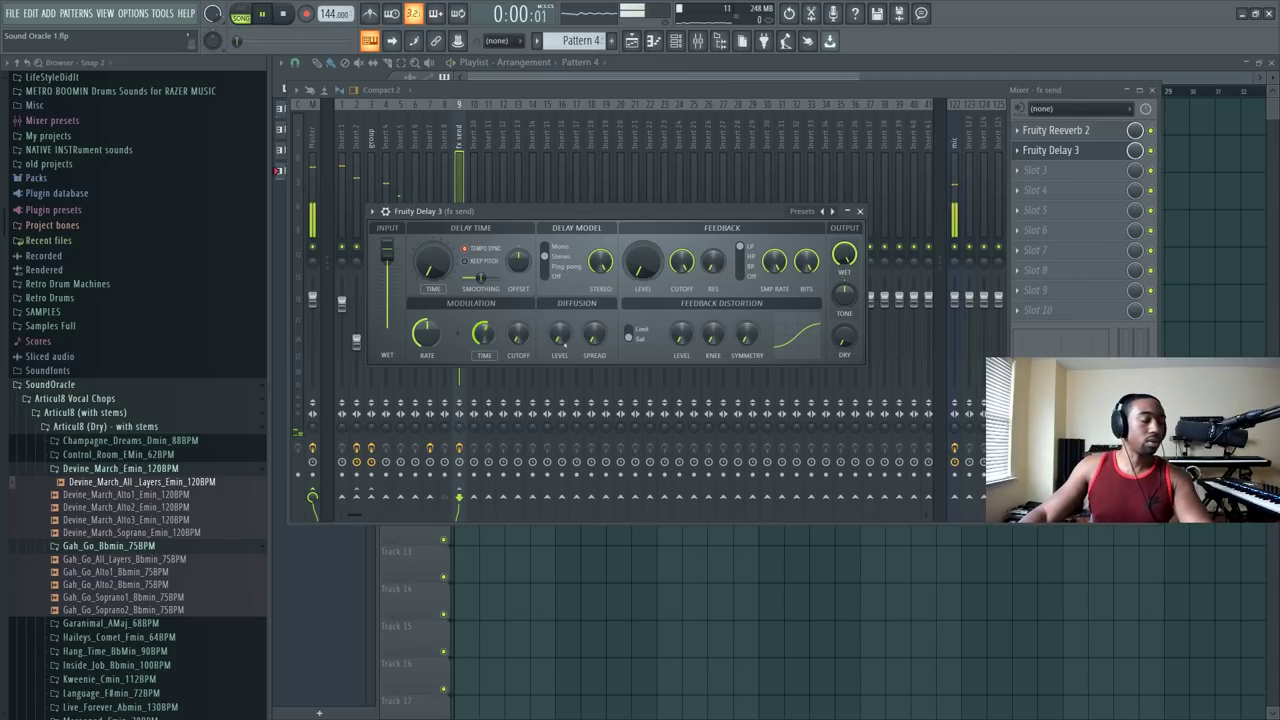
{"action": "key", "text": "space"}
{"action": "key", "text": "space"}
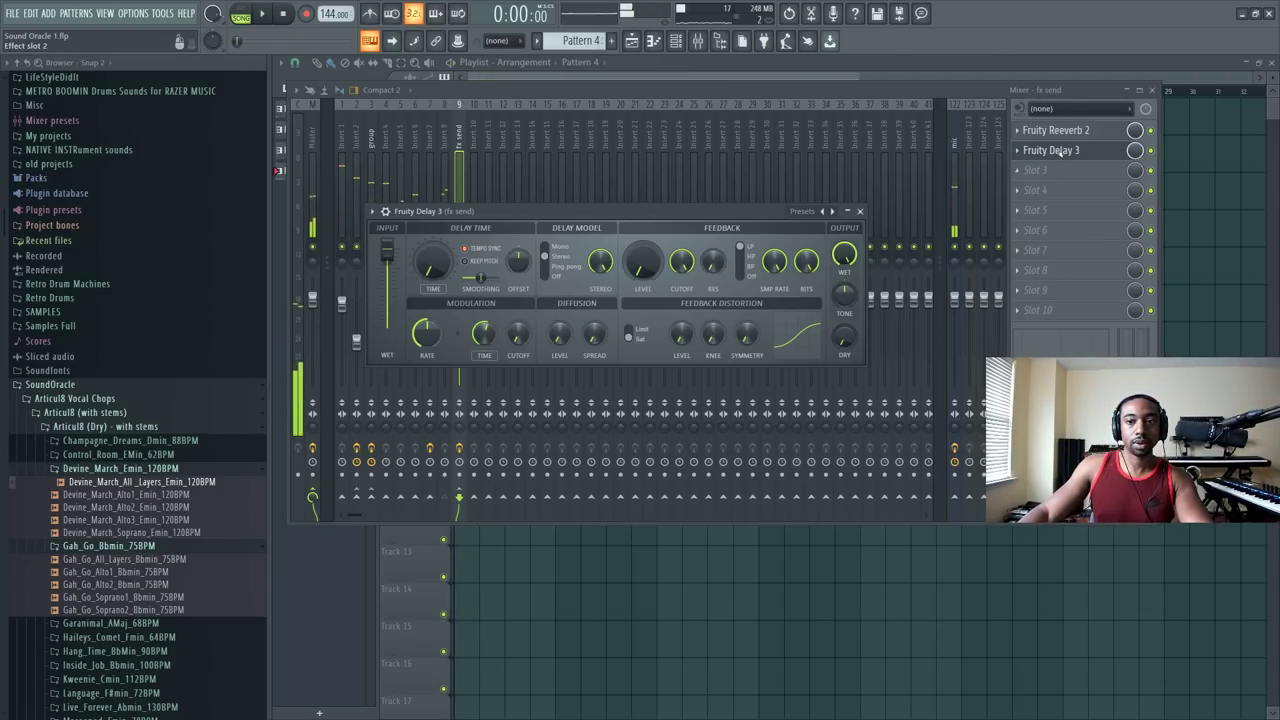
{"action": "key", "text": "space"}
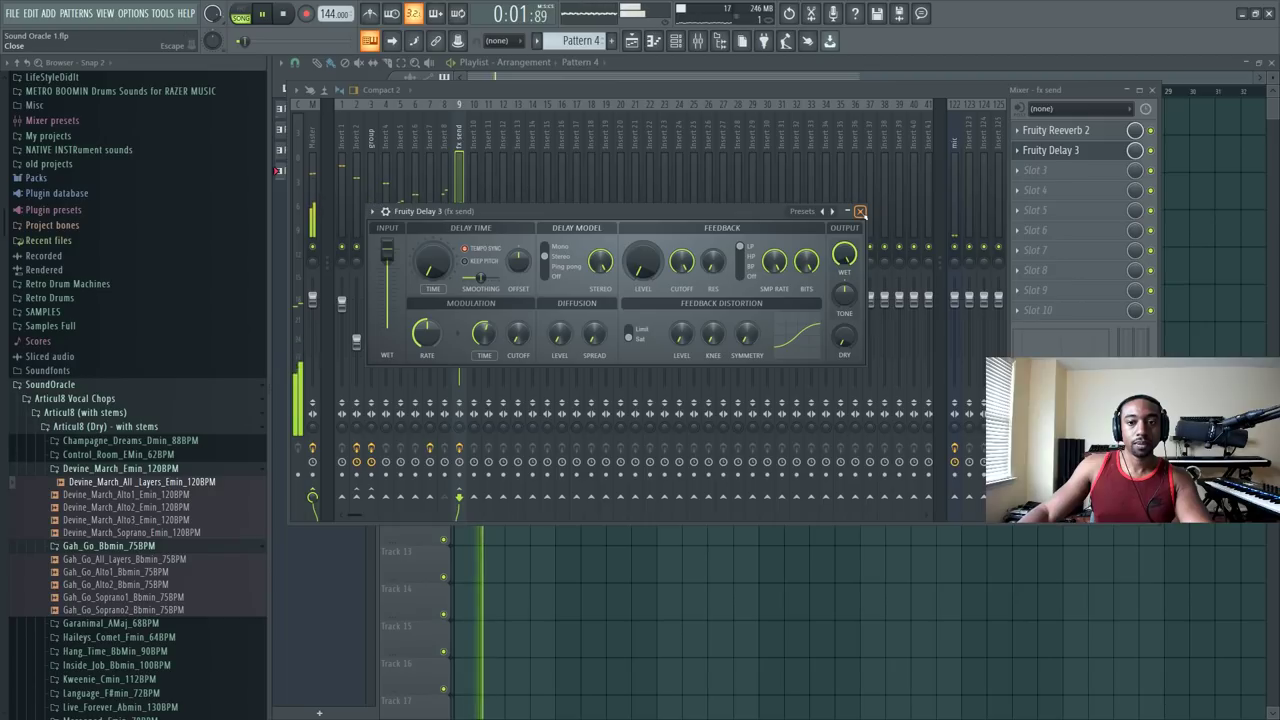
{"action": "left_click", "coordinate": [860, 212]}
Step: Add another Fruity Delay 3 to the fx send track's third slot with the ping pong model and delay time pan at 66.6%
{"action": "key", "text": "space"}
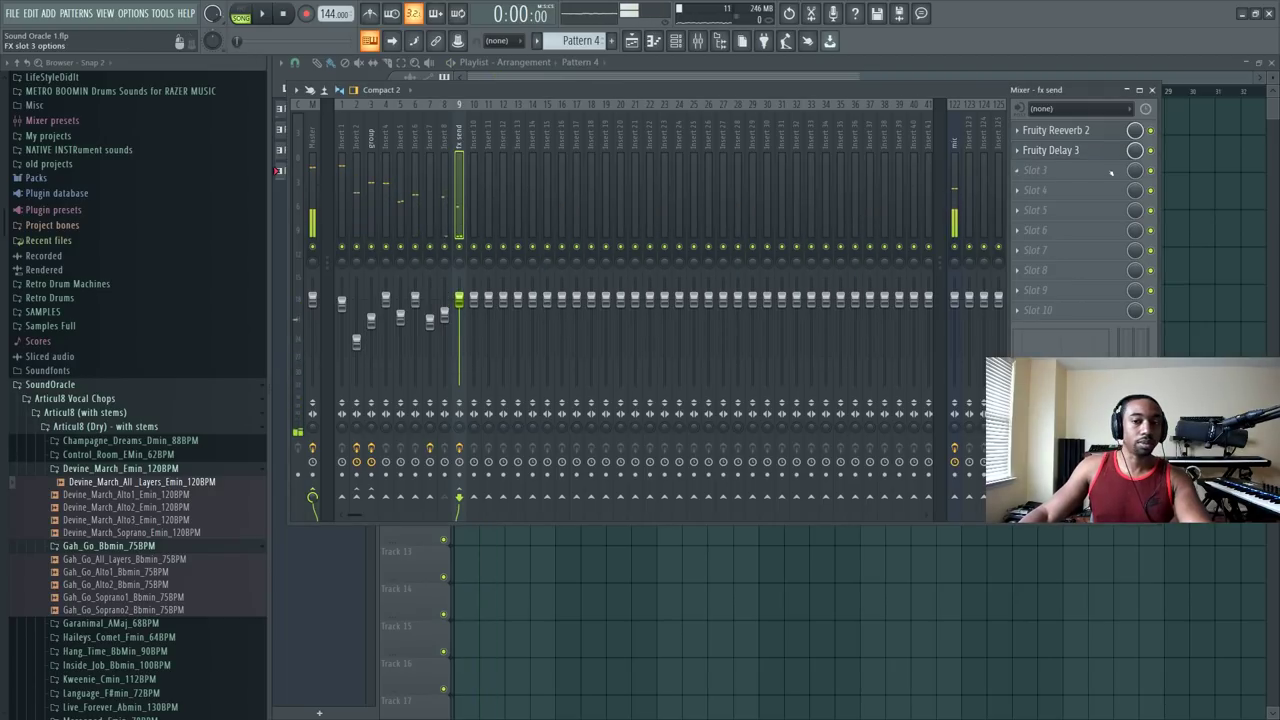
{"action": "key", "text": "space"}
{"action": "left_click", "coordinate": [1100, 172]}
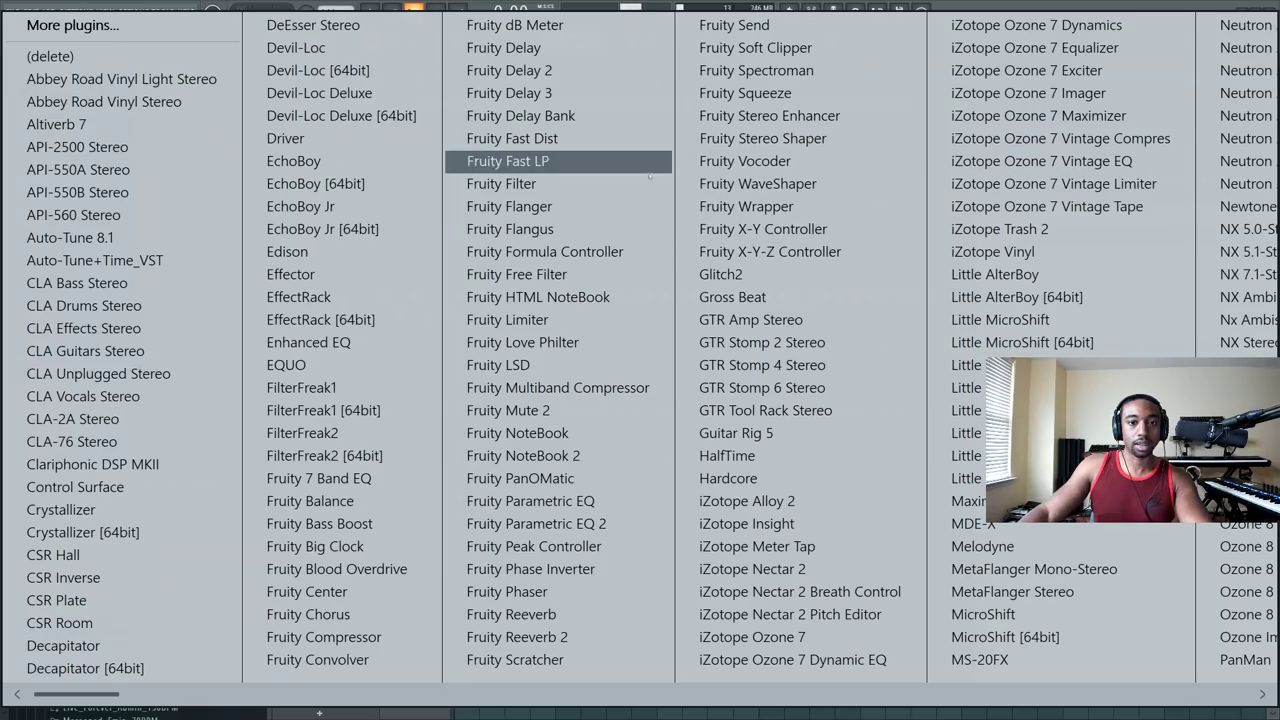
{"action": "left_click", "coordinate": [540, 93]}
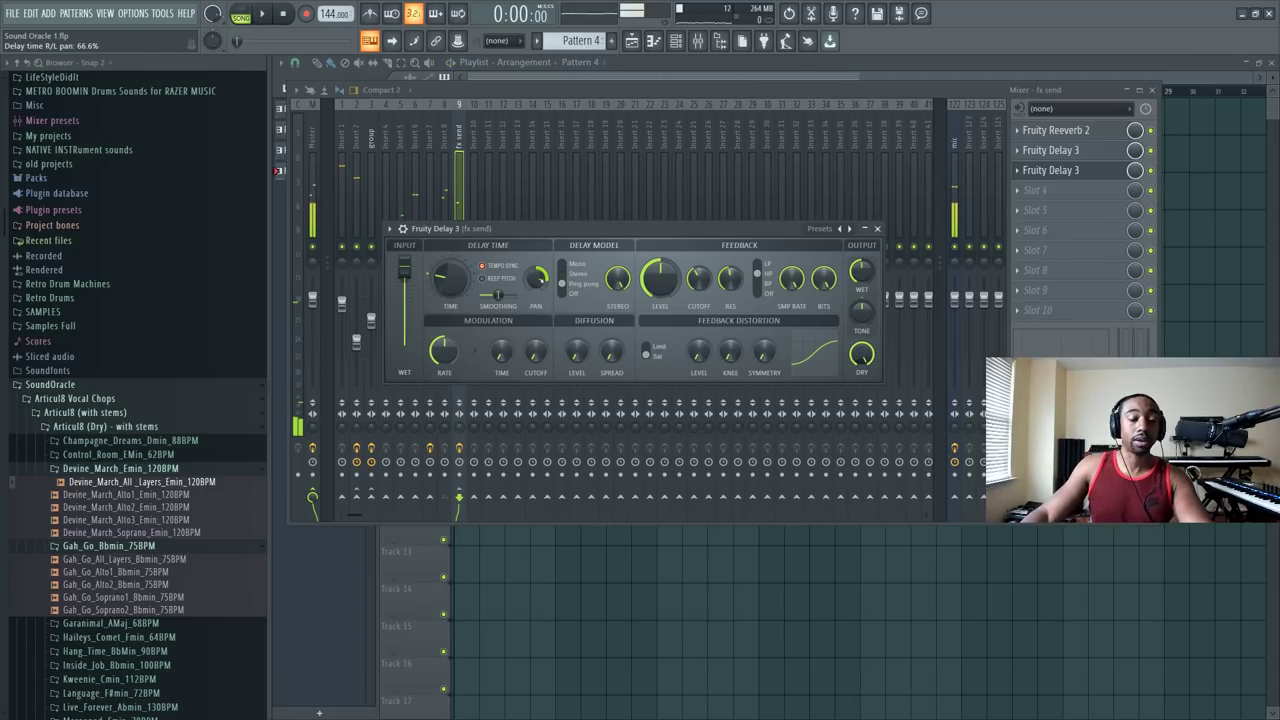
{"action": "key", "text": "space"}
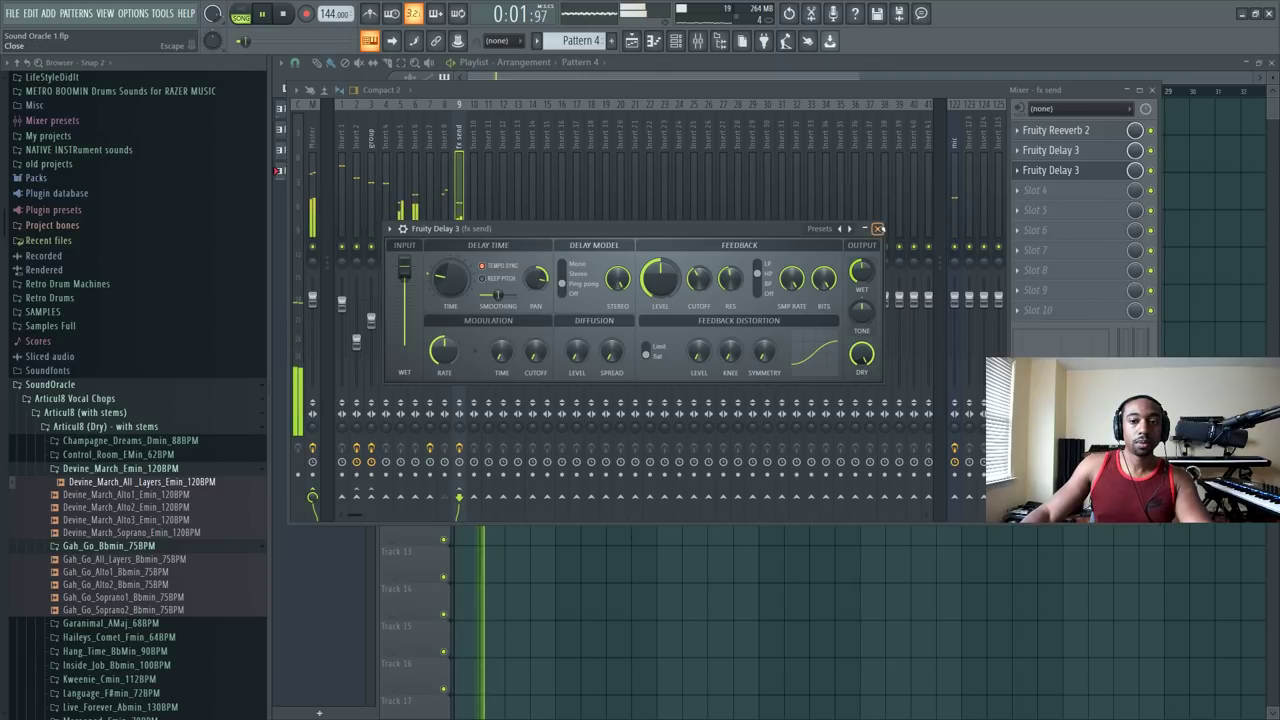
{"action": "left_click", "coordinate": [877, 228]}
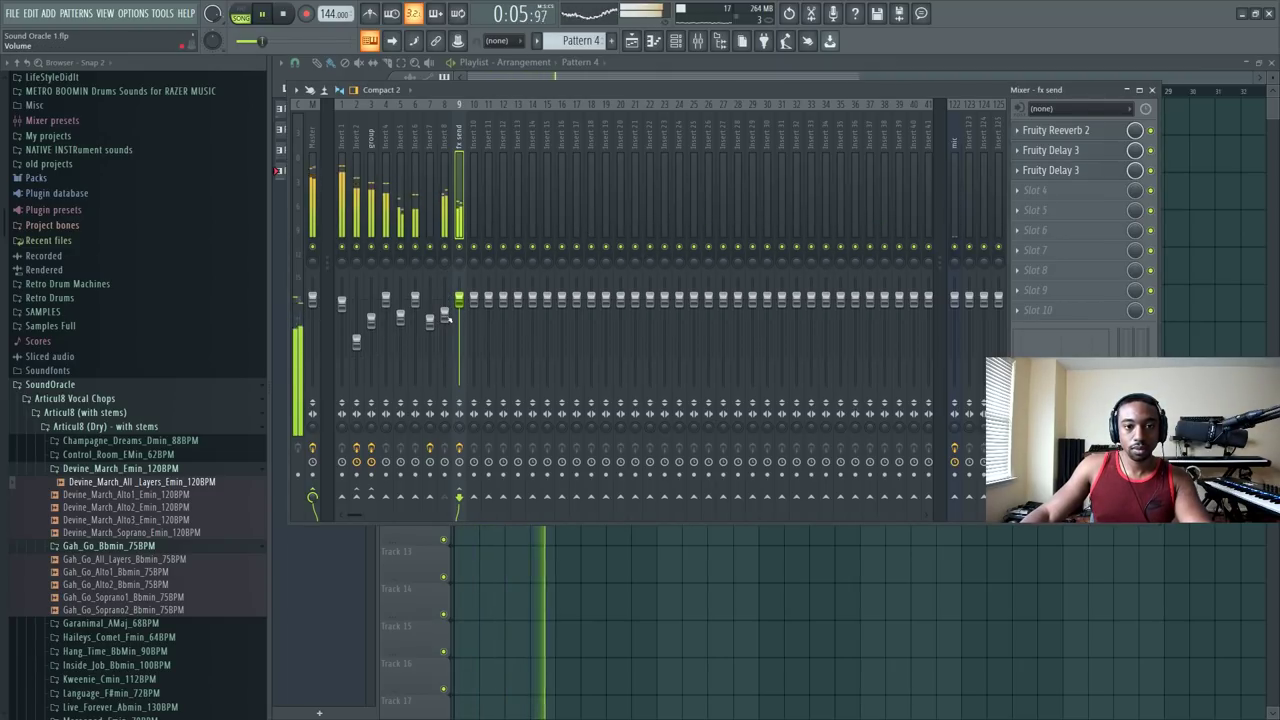
{"action": "key", "text": "F9"}
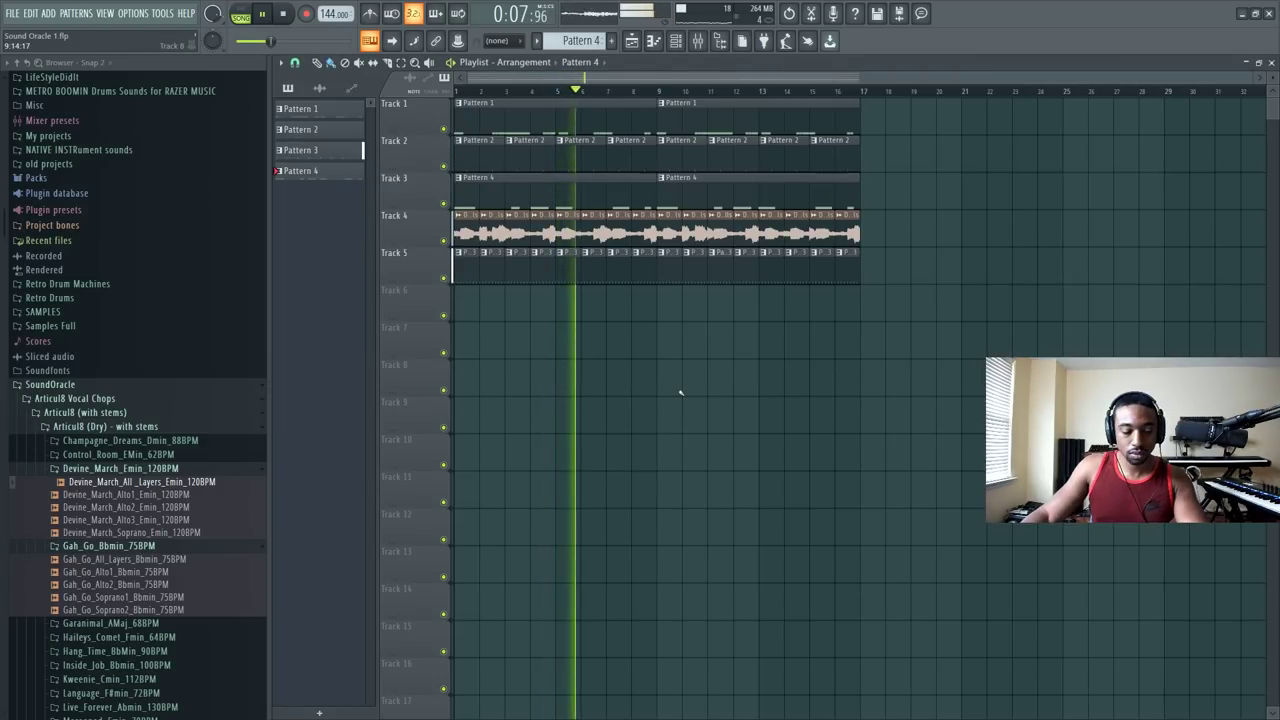
{"action": "key", "text": "F9"}
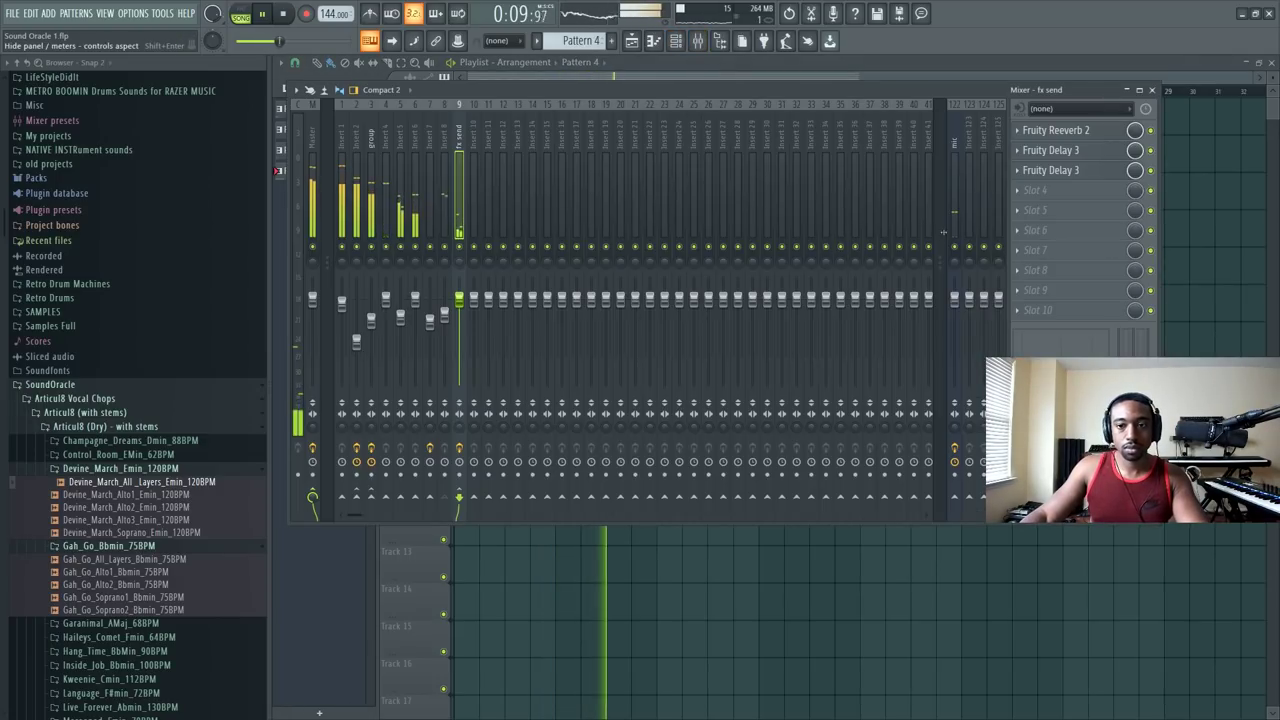
{"action": "key", "text": "F9"}
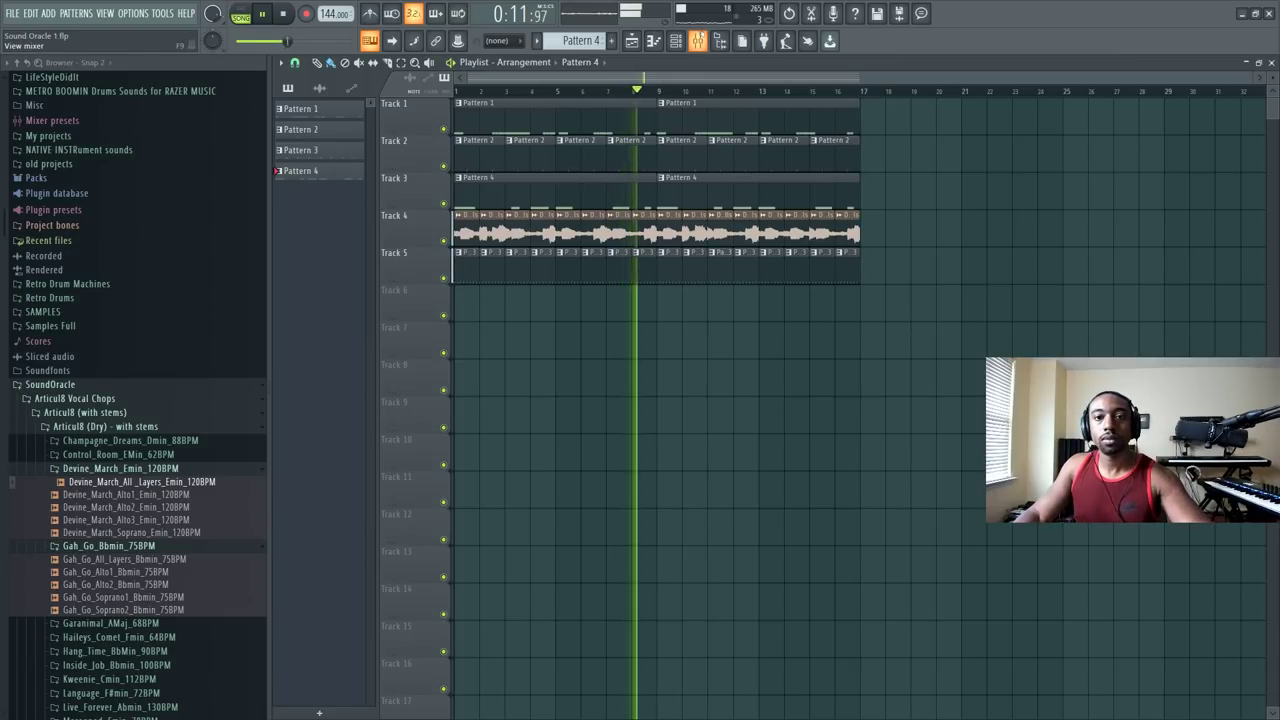
{"action": "key", "text": "F9"}
{"action": "left_click", "coordinate": [955, 246]}
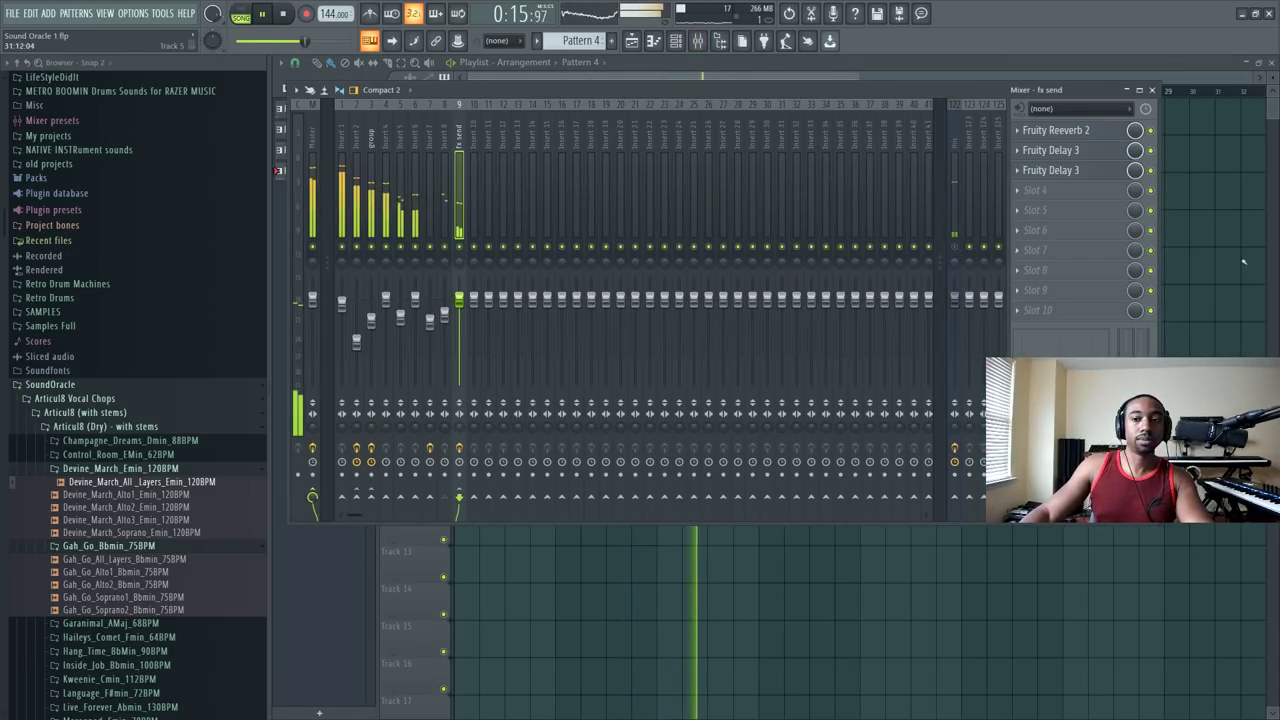
Step: Return to the playlist and expand the Ultimate Producer Bundle folder inside BusyWorksBeats.com in the browser
{"action": "key", "text": "F9"}
{"action": "scroll", "coordinate": [93, 235], "scroll_direction": "up", "scroll_amount": 3}
{"action": "scroll", "coordinate": [93, 235], "scroll_direction": "up", "scroll_amount": 5}
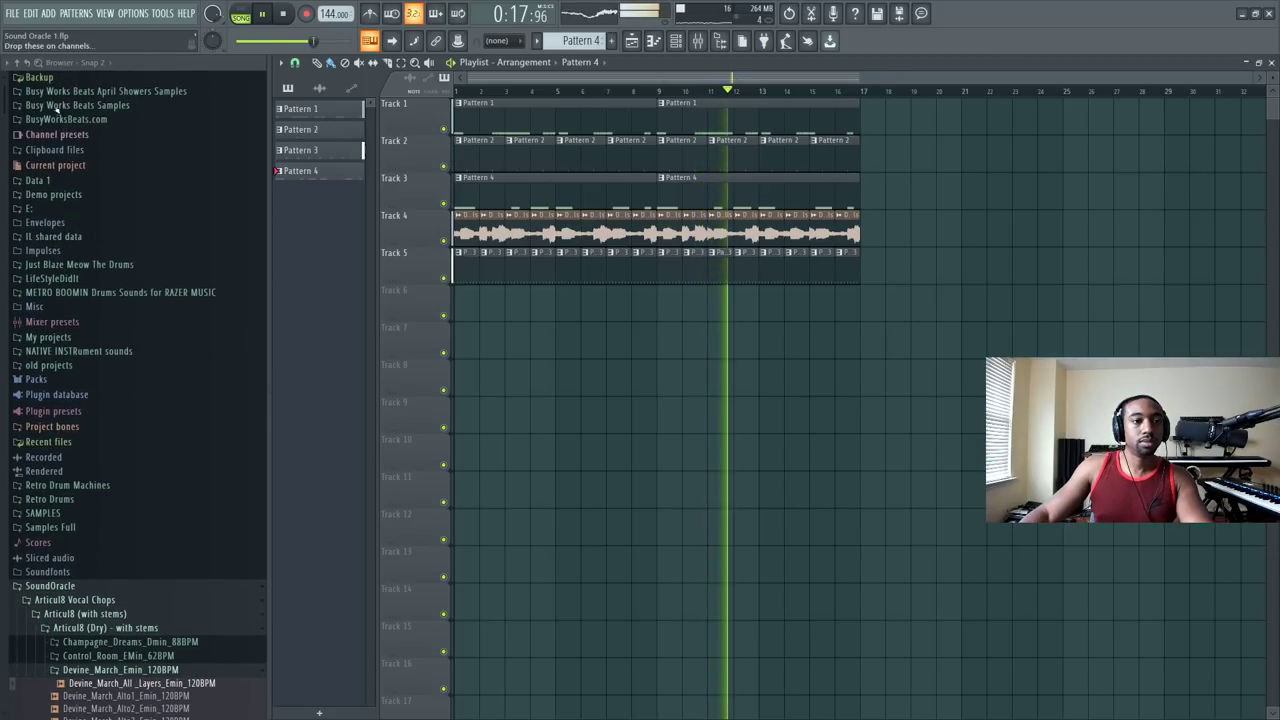
{"action": "left_click", "coordinate": [70, 120]}
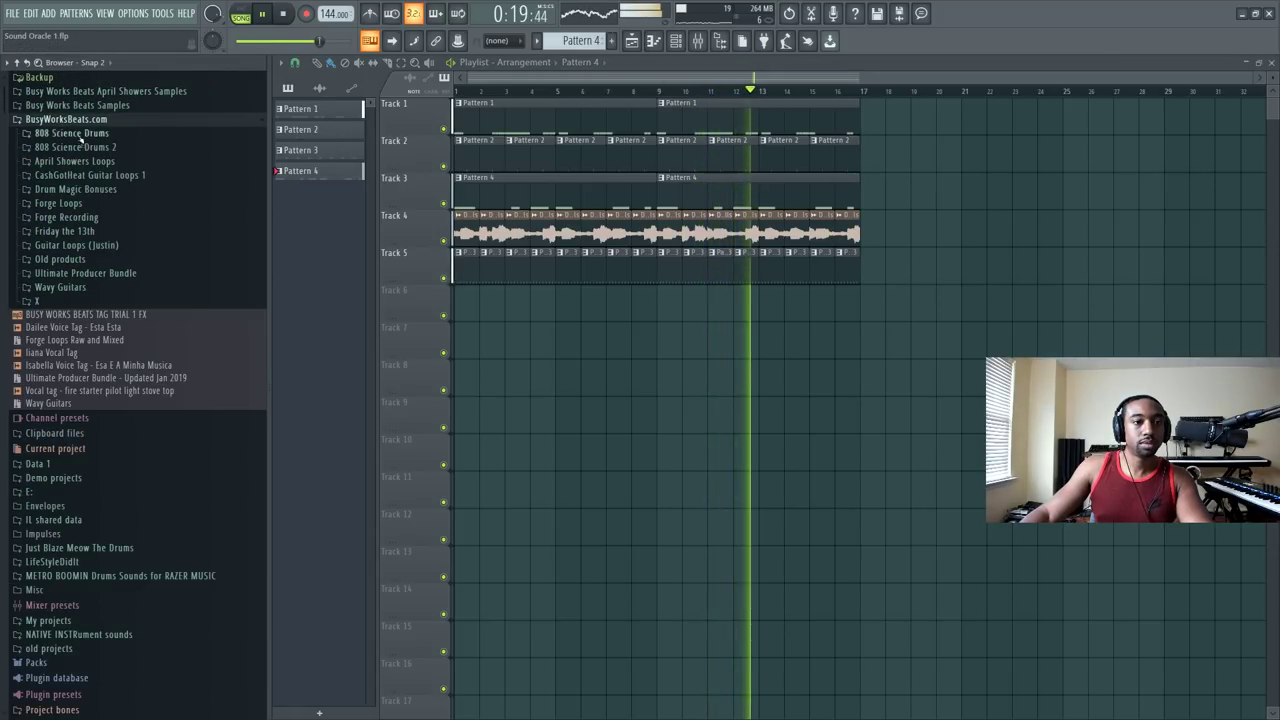
{"action": "left_click", "coordinate": [85, 273]}
Step: Duplicate all playlist clips from bars 1–16 to bar 17 and delete the two copied Pattern 4 clips on Track 3
{"action": "left_click_drag", "start_coordinate": [887, 288], "coordinate": [452, 100]}
{"action": "key", "text": "ctrl+b"}
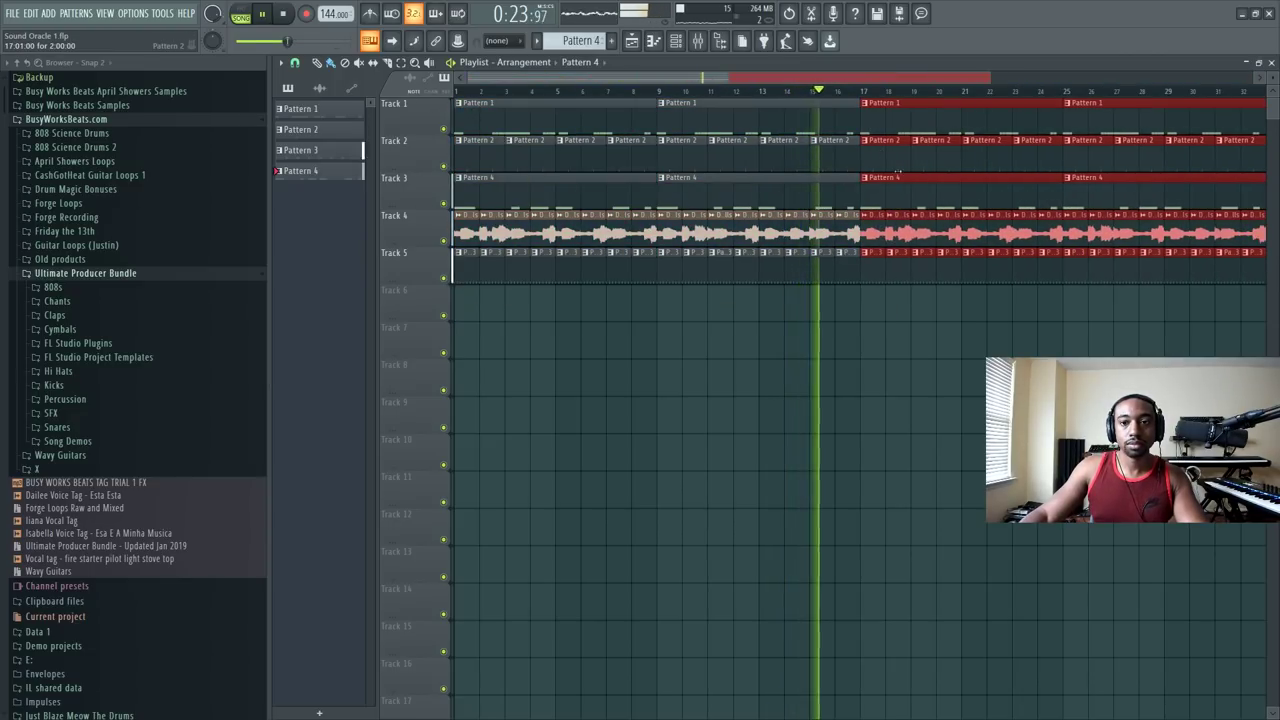
{"action": "right_click", "coordinate": [930, 188]}
{"action": "right_click", "coordinate": [1093, 195]}
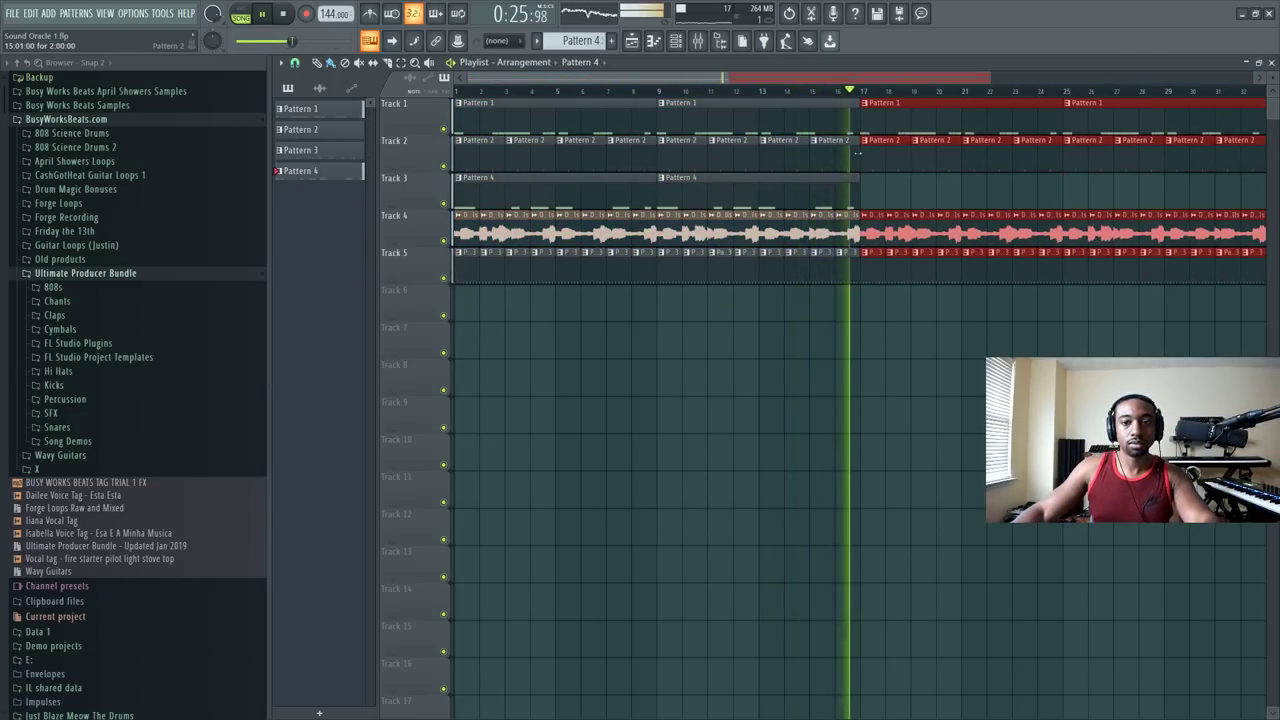
Step: Expand the Kicks folder of the Ultimate Producer Bundle to find a kick sample
{"action": "scroll", "coordinate": [603, 92], "scroll_direction": "down", "scroll_amount": 2}
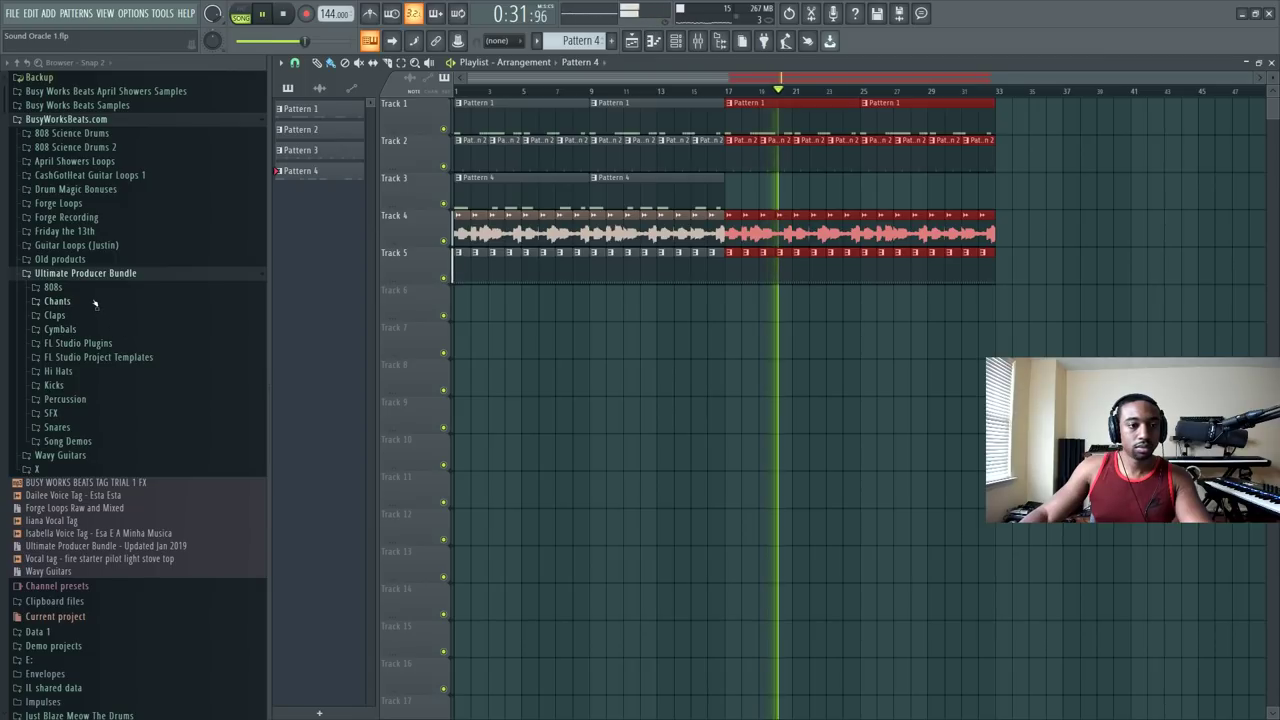
{"action": "left_click", "coordinate": [60, 386]}
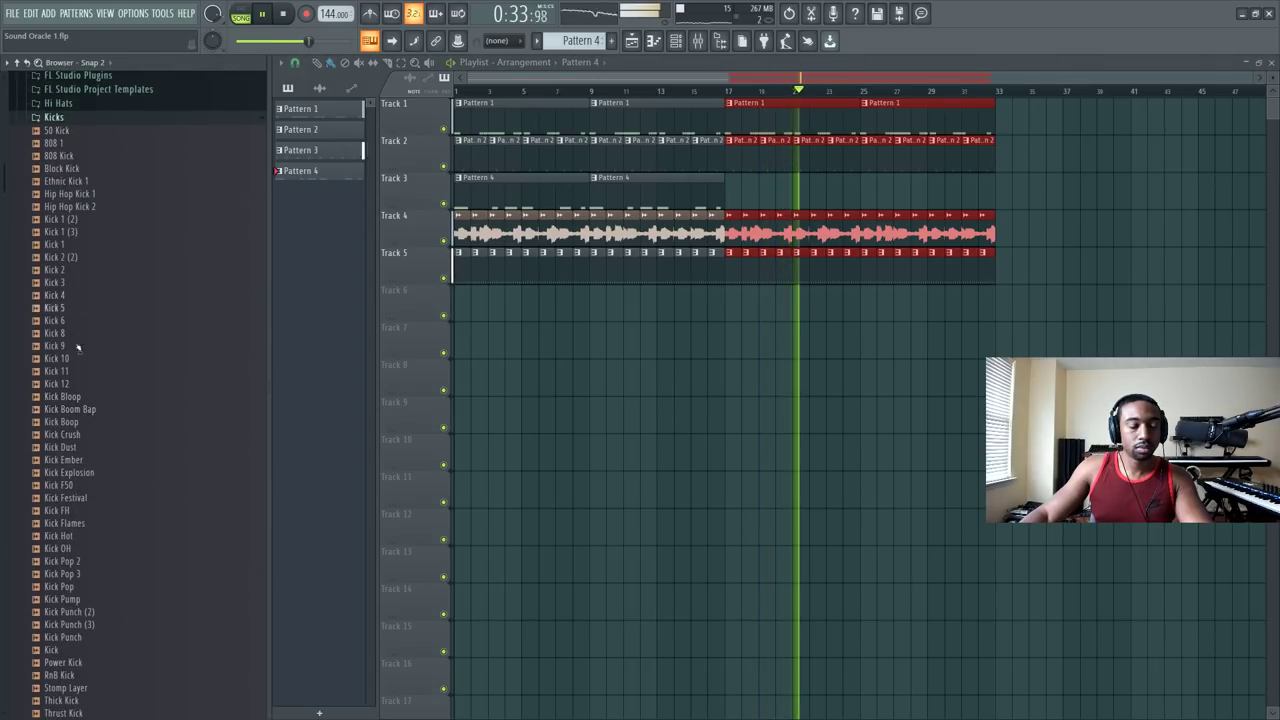
Step: Load the Kick Hot sample from the Kicks folder into a new channel and route it to mixer track 10
{"action": "scroll", "coordinate": [78, 398], "scroll_direction": "down", "scroll_amount": 6}
{"action": "left_click", "coordinate": [62, 231]}
{"action": "right_click", "coordinate": [64, 231]}
{"action": "left_click", "coordinate": [170, 254]}
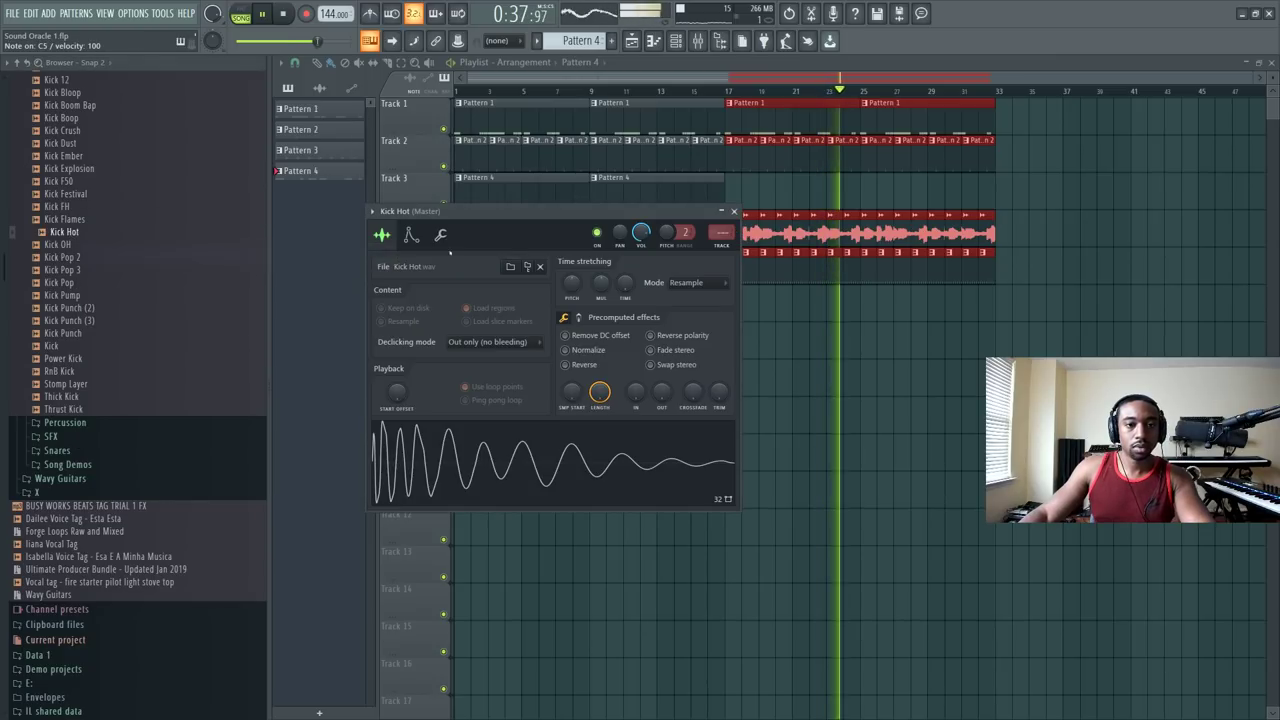
{"action": "left_click", "coordinate": [726, 229]}
{"action": "left_click", "coordinate": [677, 41]}
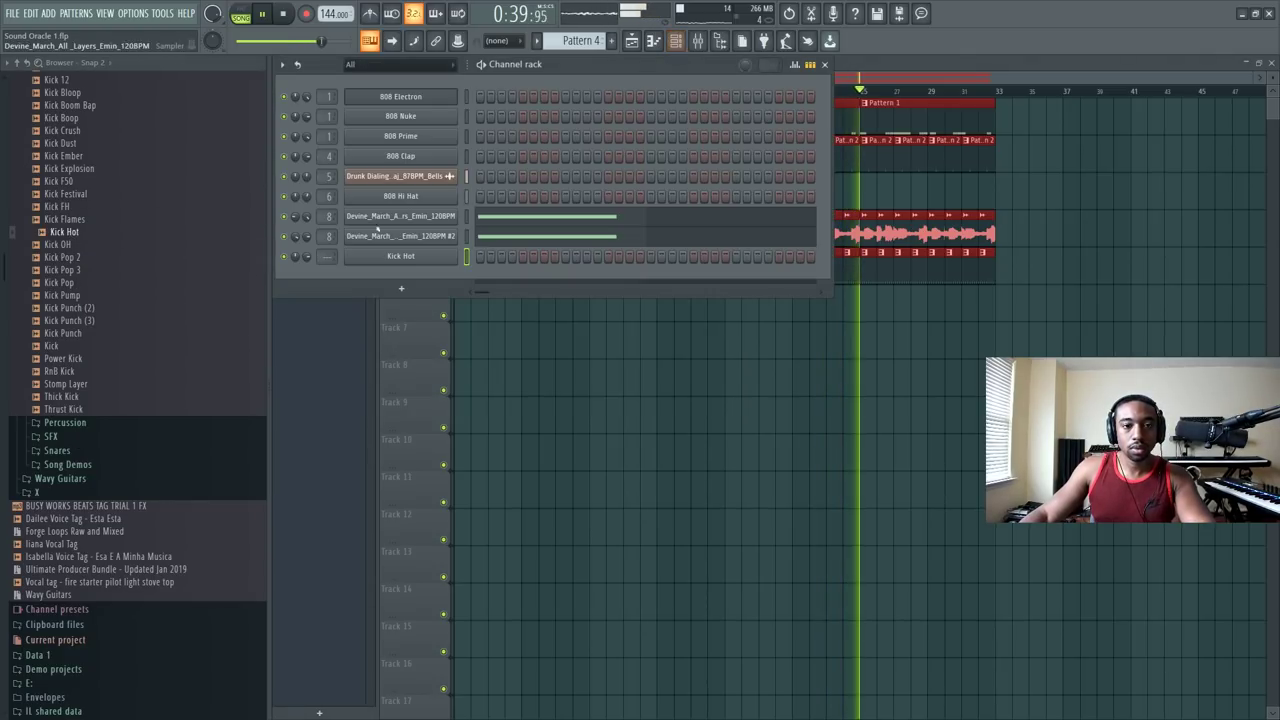
{"action": "scroll", "coordinate": [328, 256], "scroll_direction": "up", "scroll_amount": 2}
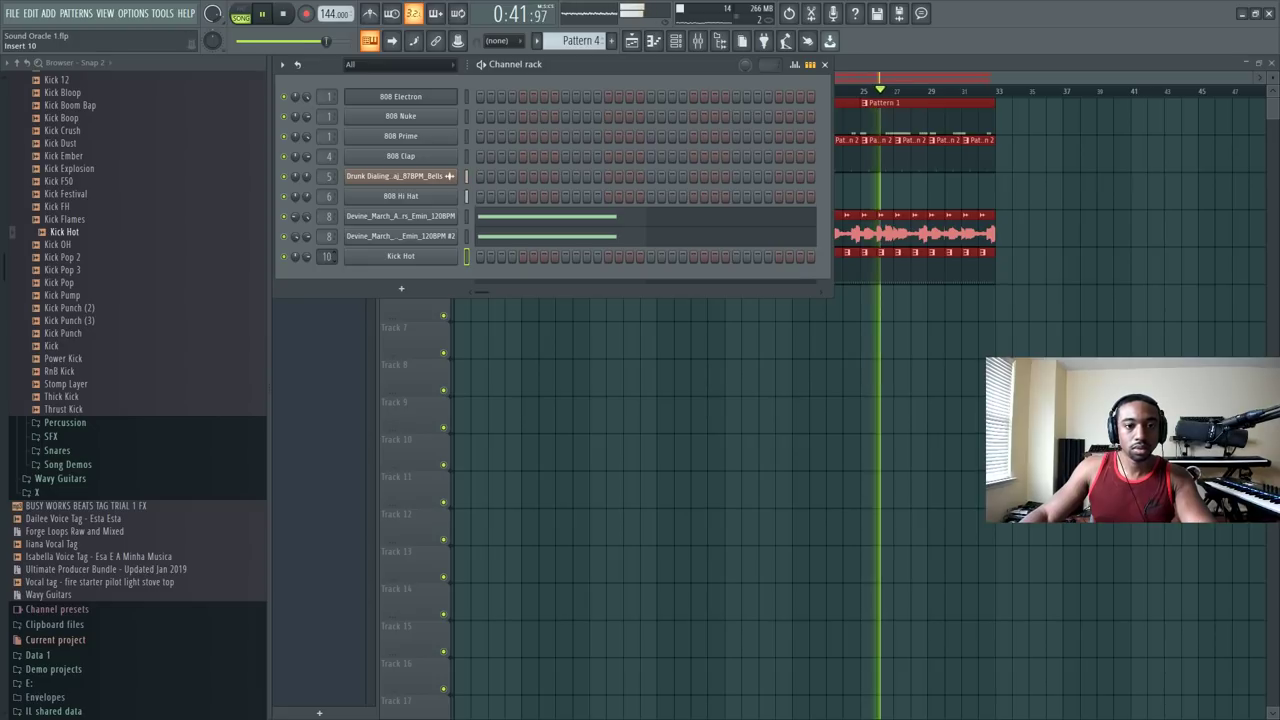
Step: Switch to the empty Pattern 5 and return to the start of the Kicks sample folder
{"action": "scroll", "coordinate": [580, 40], "scroll_direction": "down", "scroll_amount": 1}
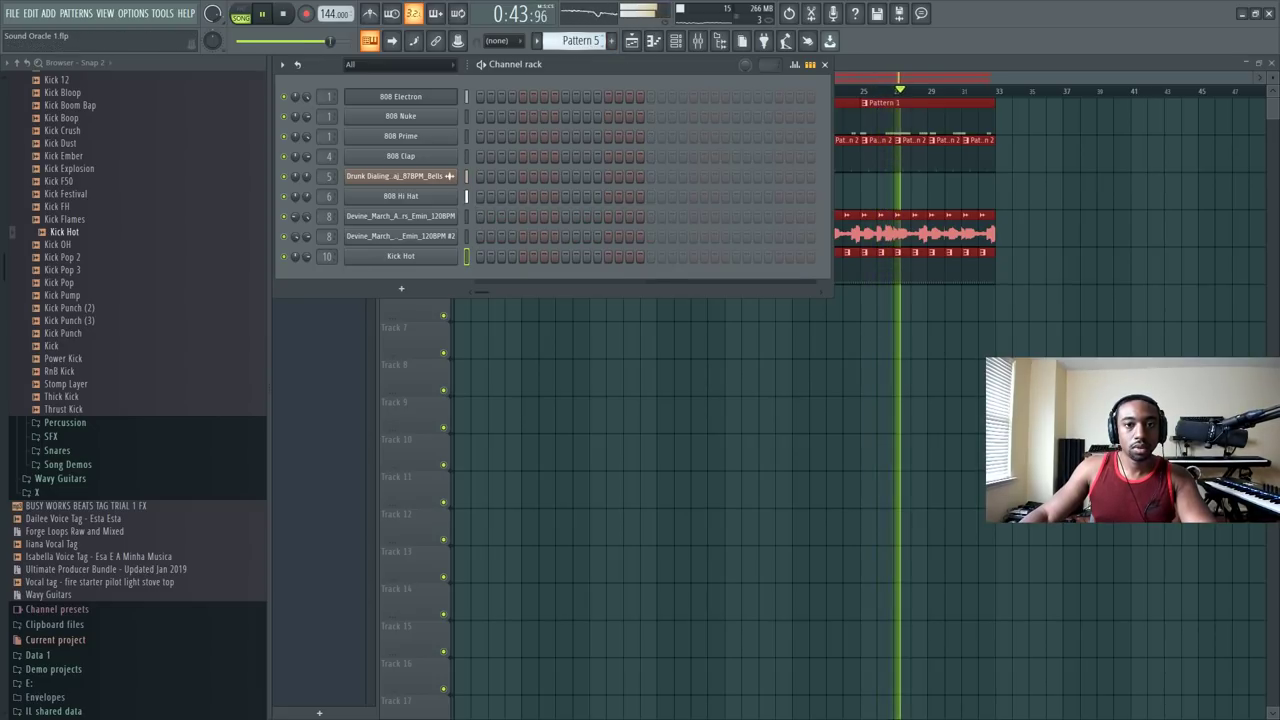
{"action": "scroll", "coordinate": [109, 251], "scroll_direction": "up", "scroll_amount": 10}
{"action": "scroll", "coordinate": [109, 251], "scroll_direction": "up", "scroll_amount": 1}
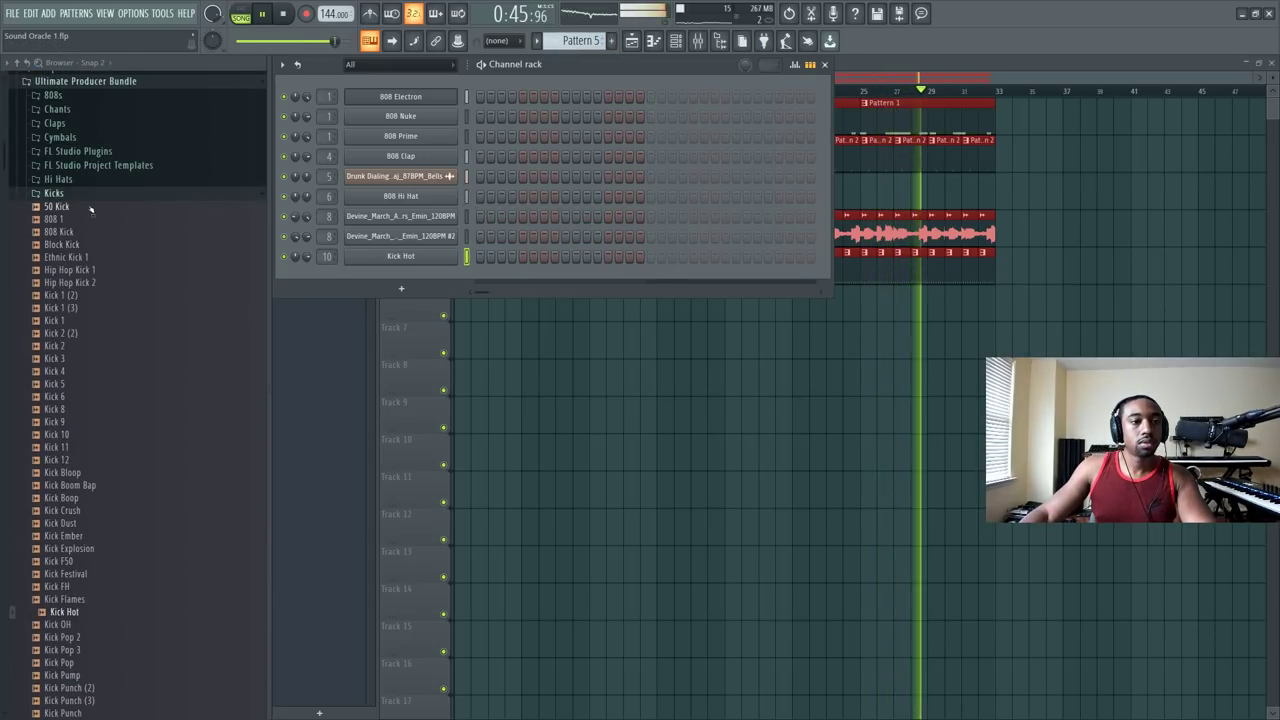
Step: Add a Fruity soft clipper to the 808 Clap's mixer track and lower that track's volume fader
{"action": "left_click", "coordinate": [424, 155]}
{"action": "key", "text": "F9"}
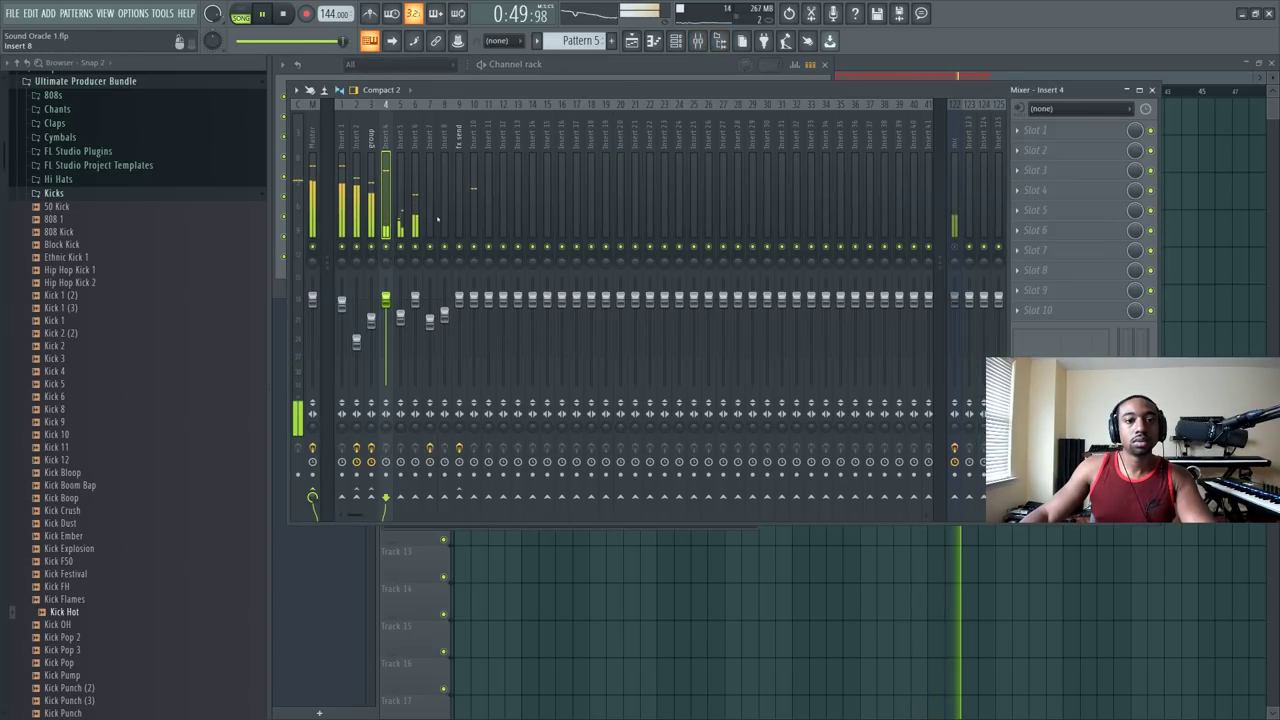
{"action": "left_click", "coordinate": [1057, 132]}
{"action": "left_click", "coordinate": [772, 46]}
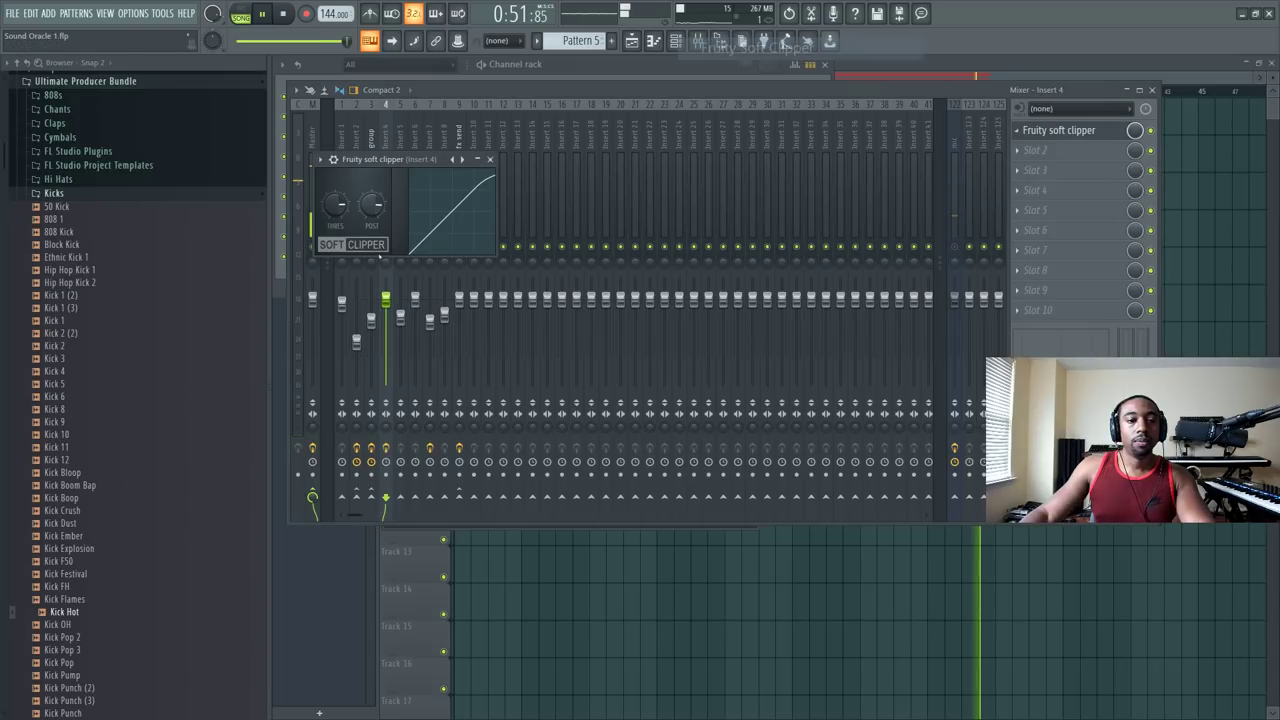
{"action": "left_click", "coordinate": [489, 159]}
{"action": "left_click_drag", "start_coordinate": [386, 298], "coordinate": [386, 325]}
Step: Set the 808 Clap channel to cut itself, with both cut group values at 4
{"action": "key", "text": "F6"}
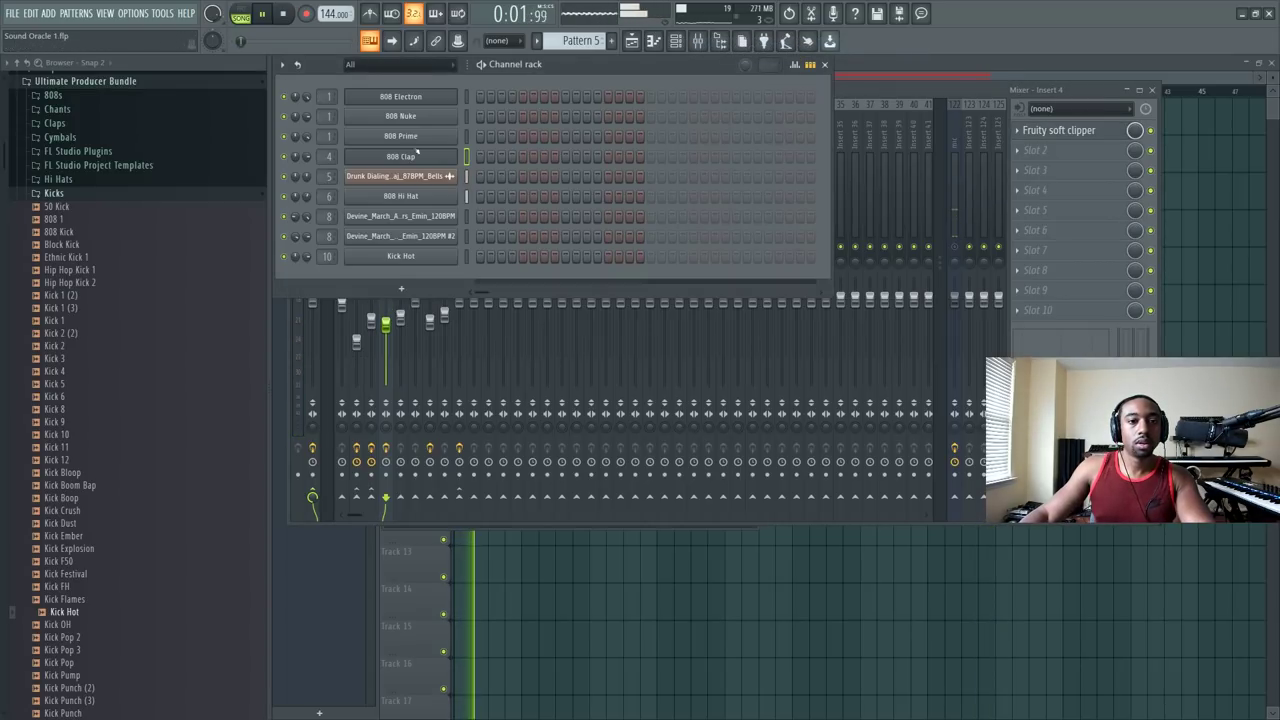
{"action": "left_click", "coordinate": [400, 156]}
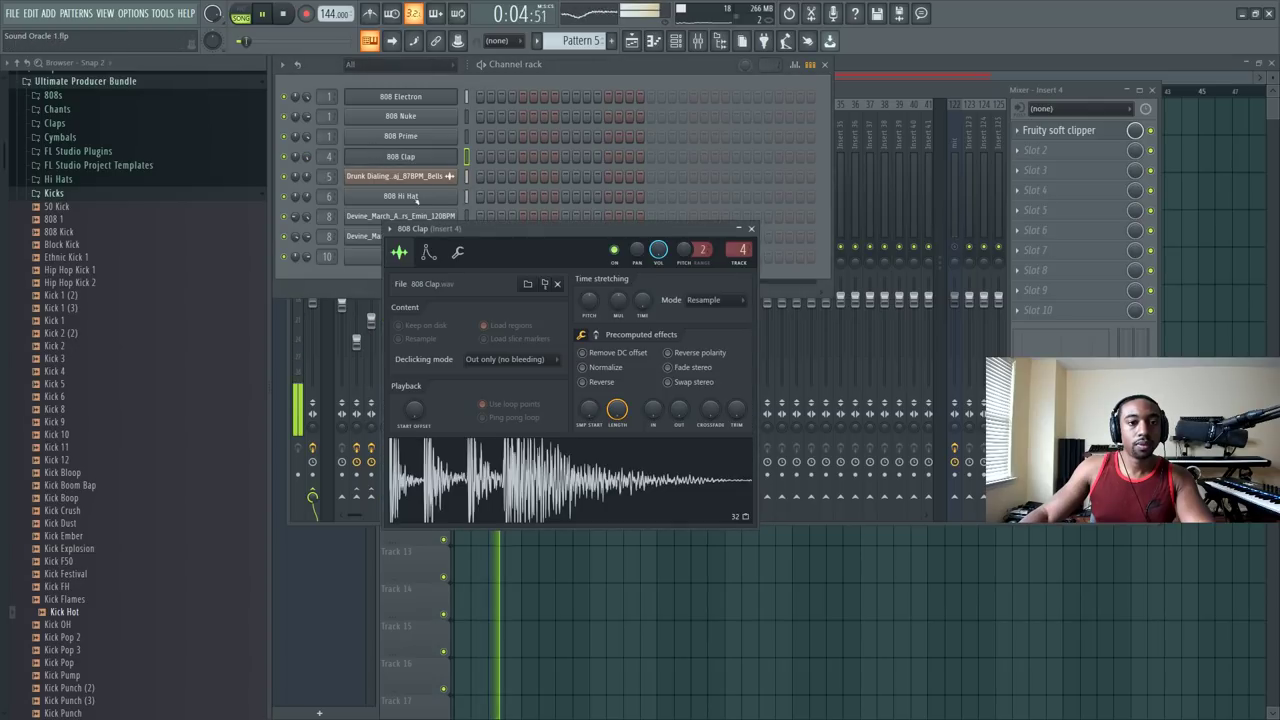
{"action": "left_click", "coordinate": [458, 253]}
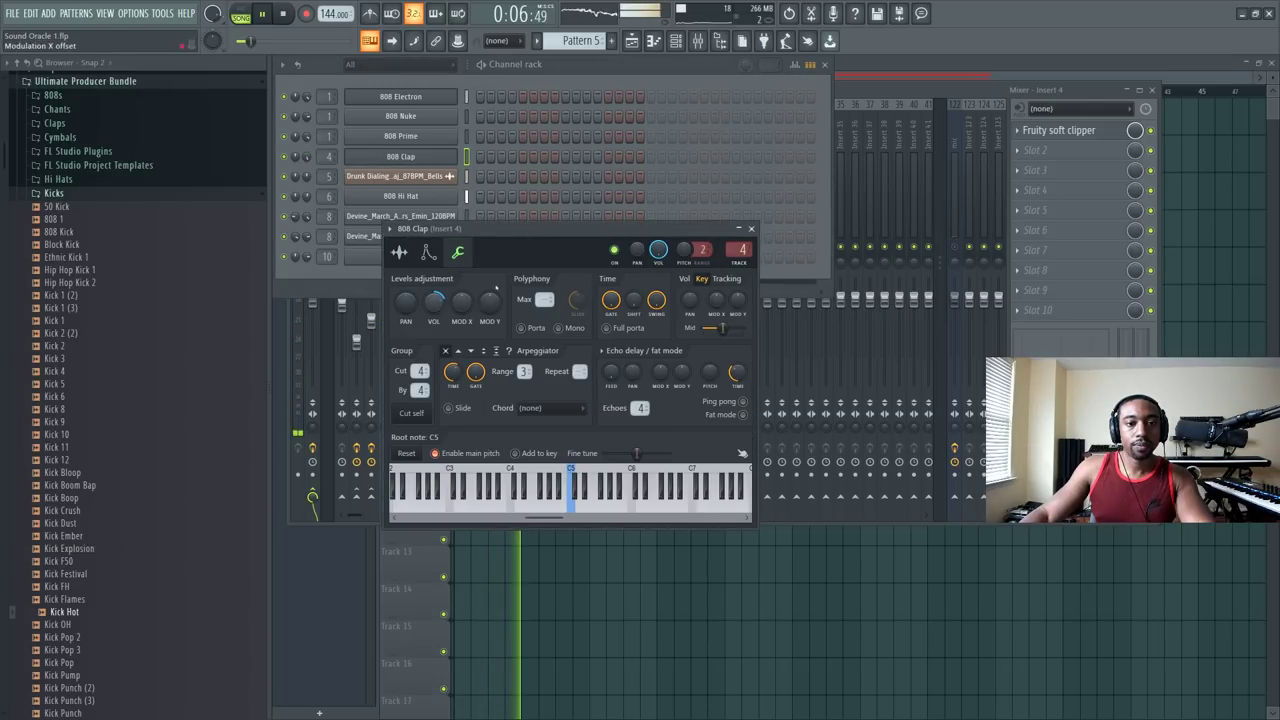
{"action": "left_click", "coordinate": [751, 229]}
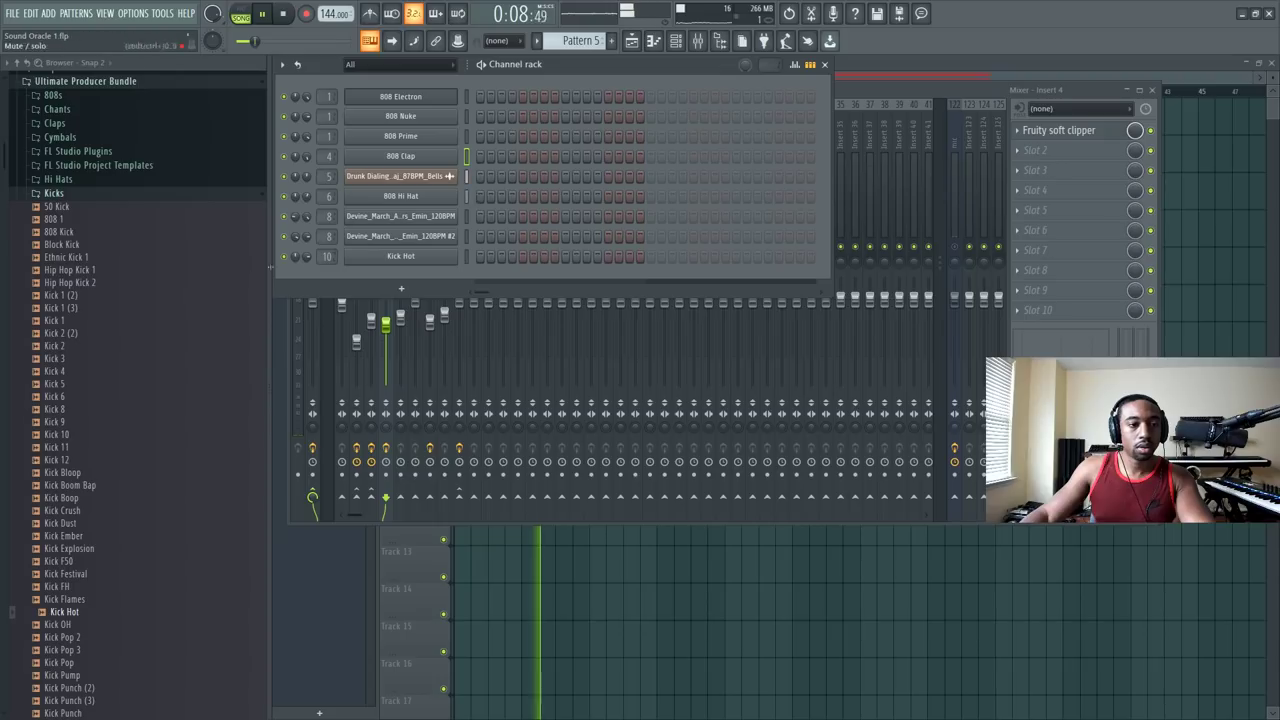
Step: Load the Bongo 2 sample from the Percussion folder into a new channel and route it to mixer track 11
{"action": "left_click", "coordinate": [85, 193]}
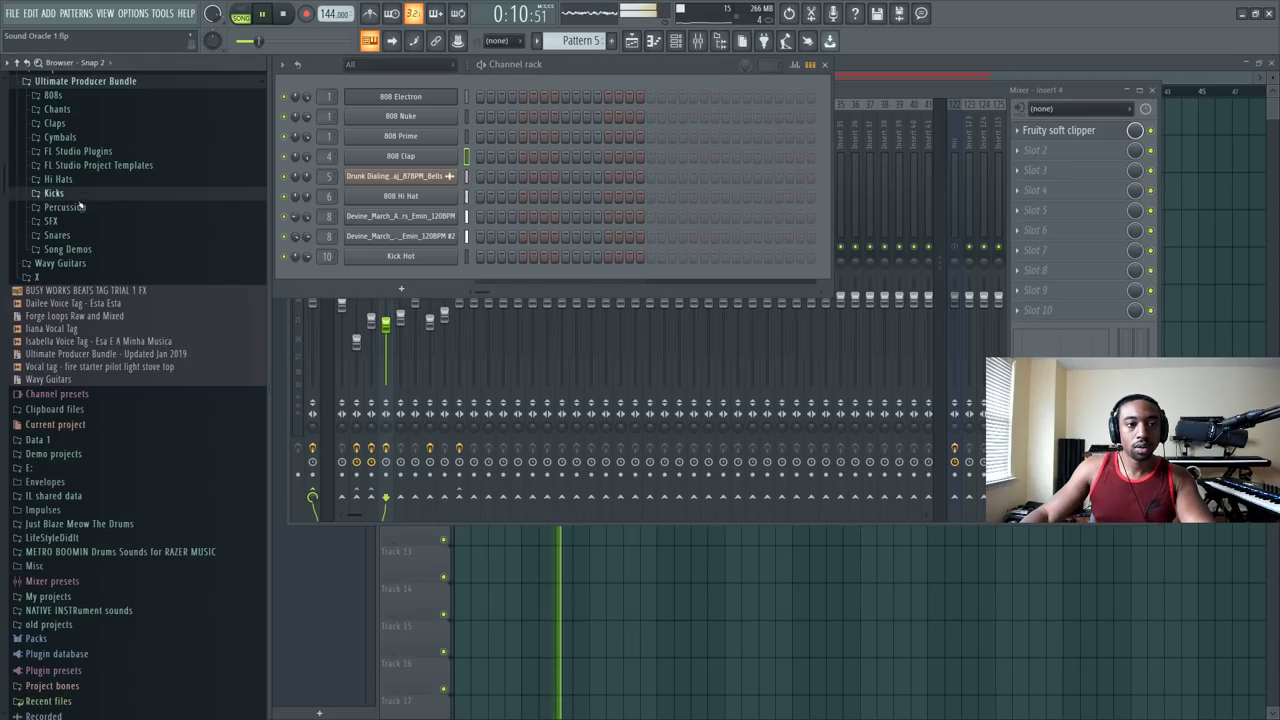
{"action": "left_click", "coordinate": [78, 208]}
{"action": "left_click", "coordinate": [88, 221]}
{"action": "right_click", "coordinate": [80, 234]}
{"action": "left_click", "coordinate": [130, 256]}
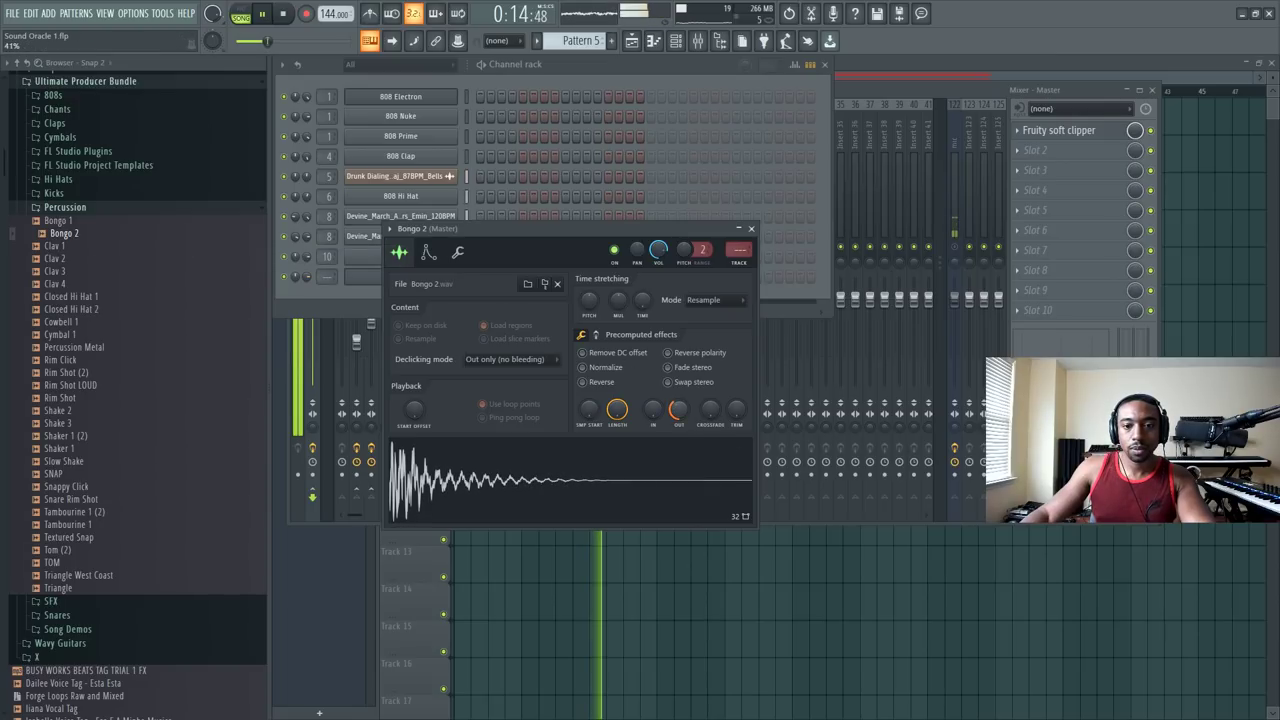
{"action": "left_click", "coordinate": [751, 229]}
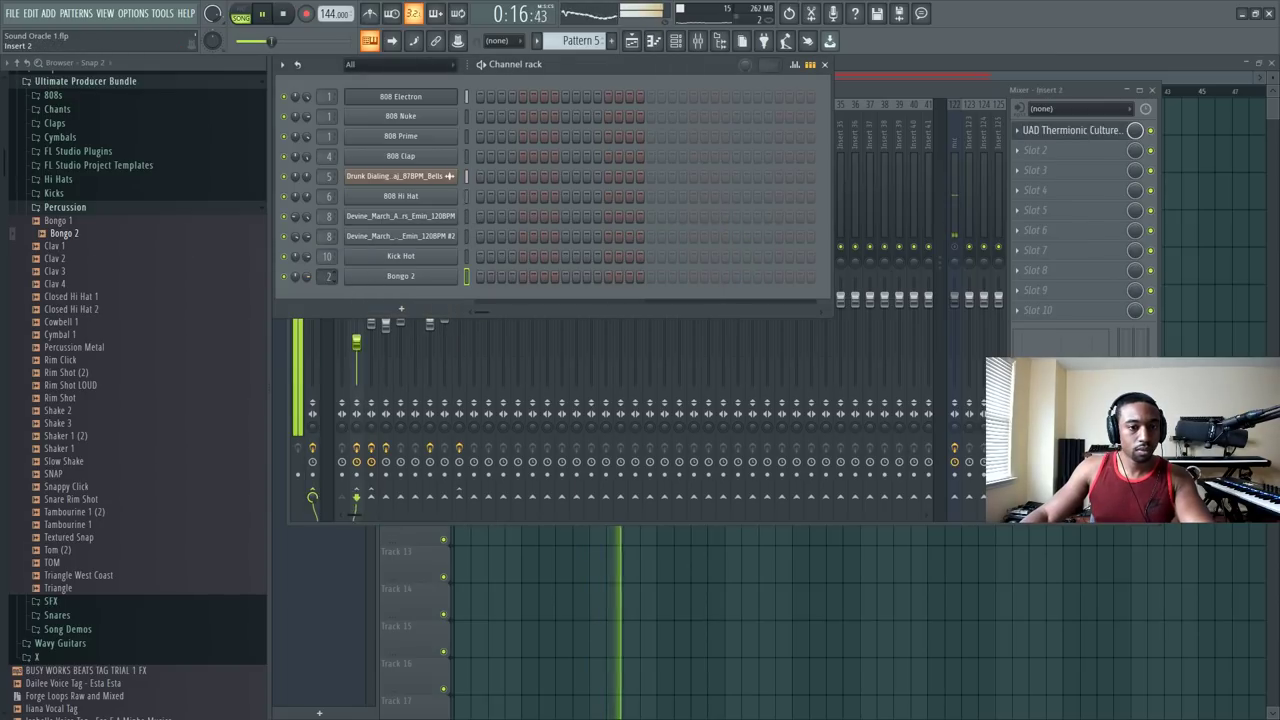
Step: Program Bongo 2 hits on steps 3, 7, 51 and 55 of Pattern 5, widening the channel rack to reach them
{"action": "key", "text": "z"}
{"action": "key", "text": "F5"}
{"action": "key", "text": "space"}
{"action": "left_click", "coordinate": [653, 40]}
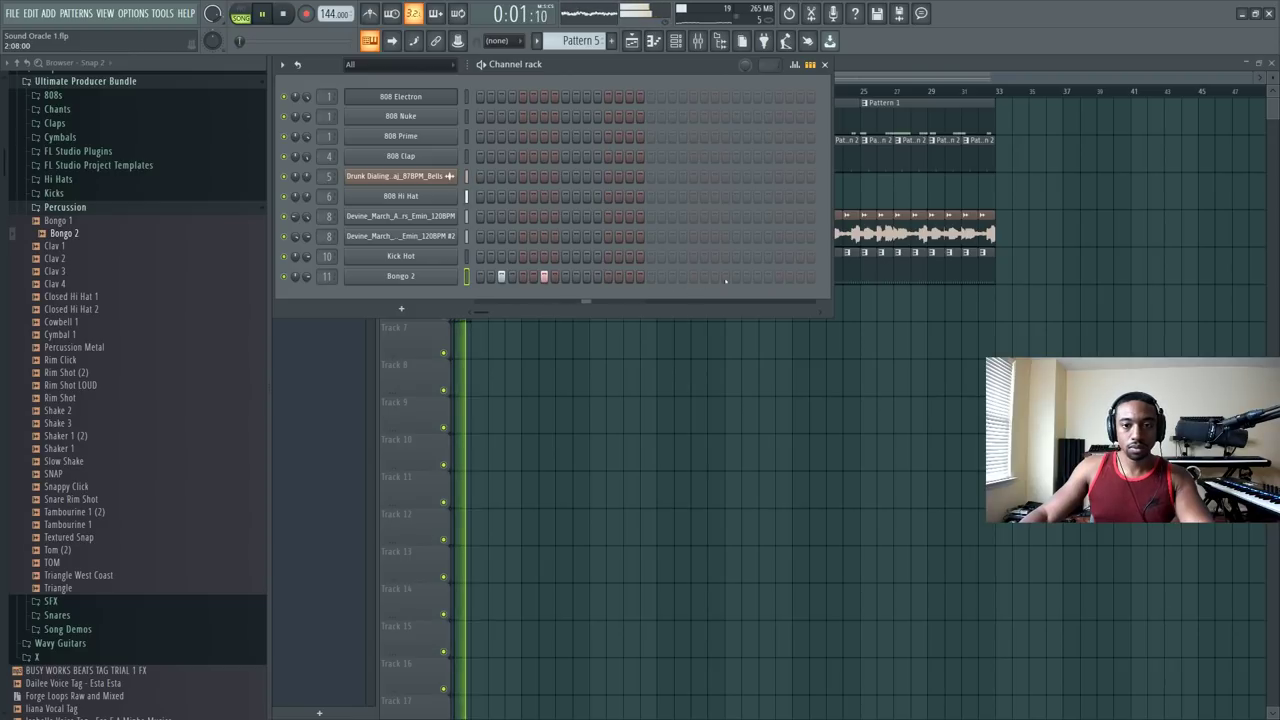
{"action": "left_click_drag", "start_coordinate": [830, 279], "coordinate": [1088, 280]}
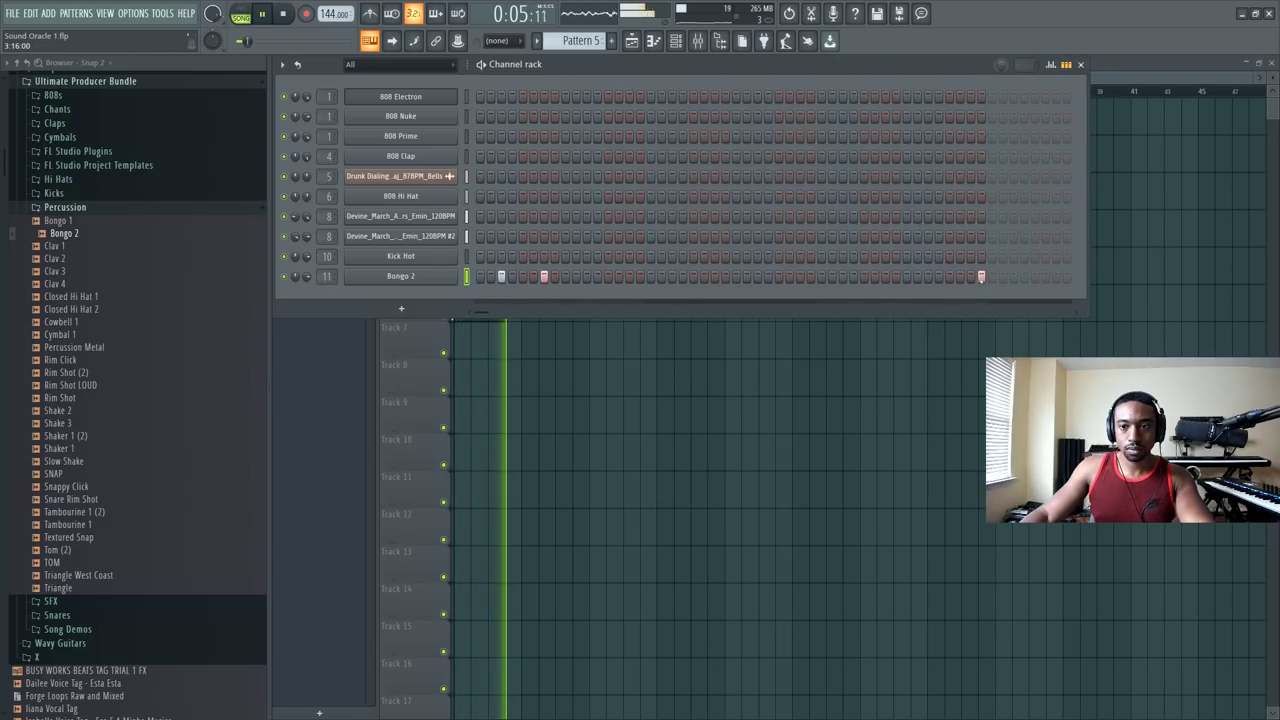
{"action": "left_click", "coordinate": [1013, 276]}
{"action": "left_click", "coordinate": [1045, 277]}
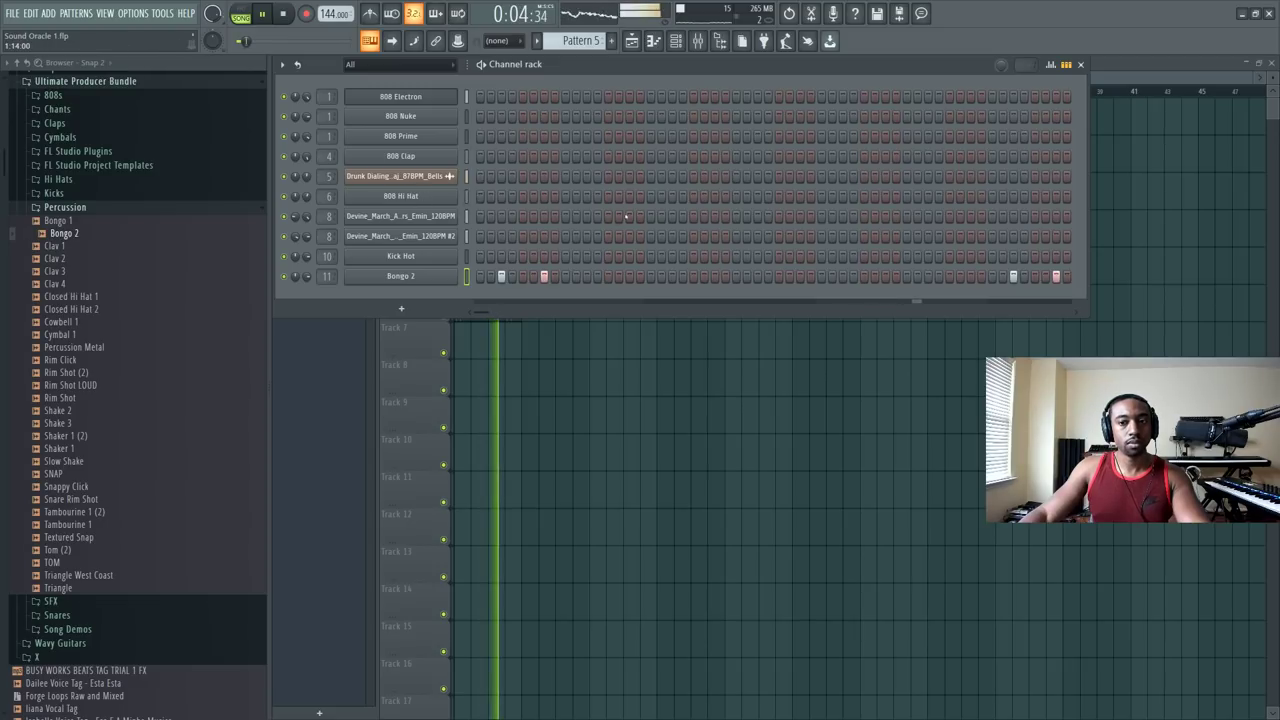
Step: Enter a Kick Hot hit on step 1 and add a Fruity soft clipper with a 0.0 dB threshold to Insert 10
{"action": "left_click", "coordinate": [480, 256]}
{"action": "key", "text": "space"}
{"action": "left_click", "coordinate": [391, 256]}
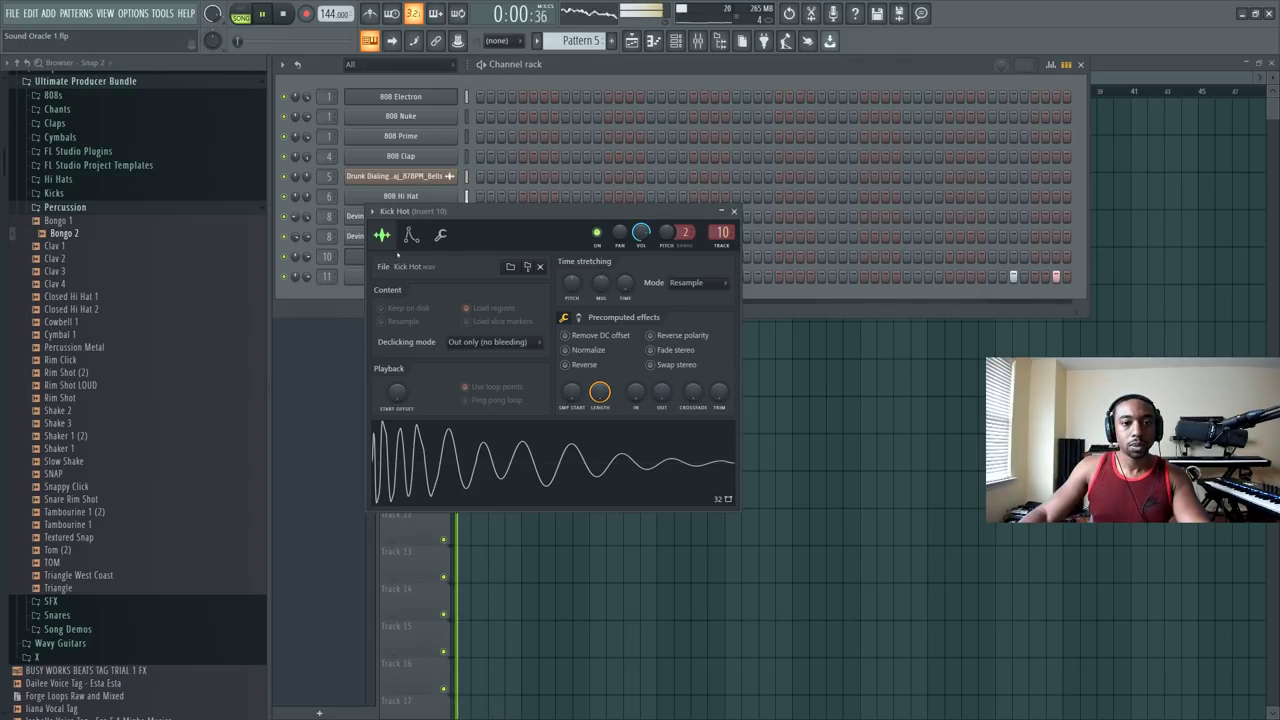
{"action": "left_click", "coordinate": [698, 40]}
{"action": "left_click", "coordinate": [1030, 130]}
{"action": "left_click", "coordinate": [762, 46]}
{"action": "key", "text": "space"}
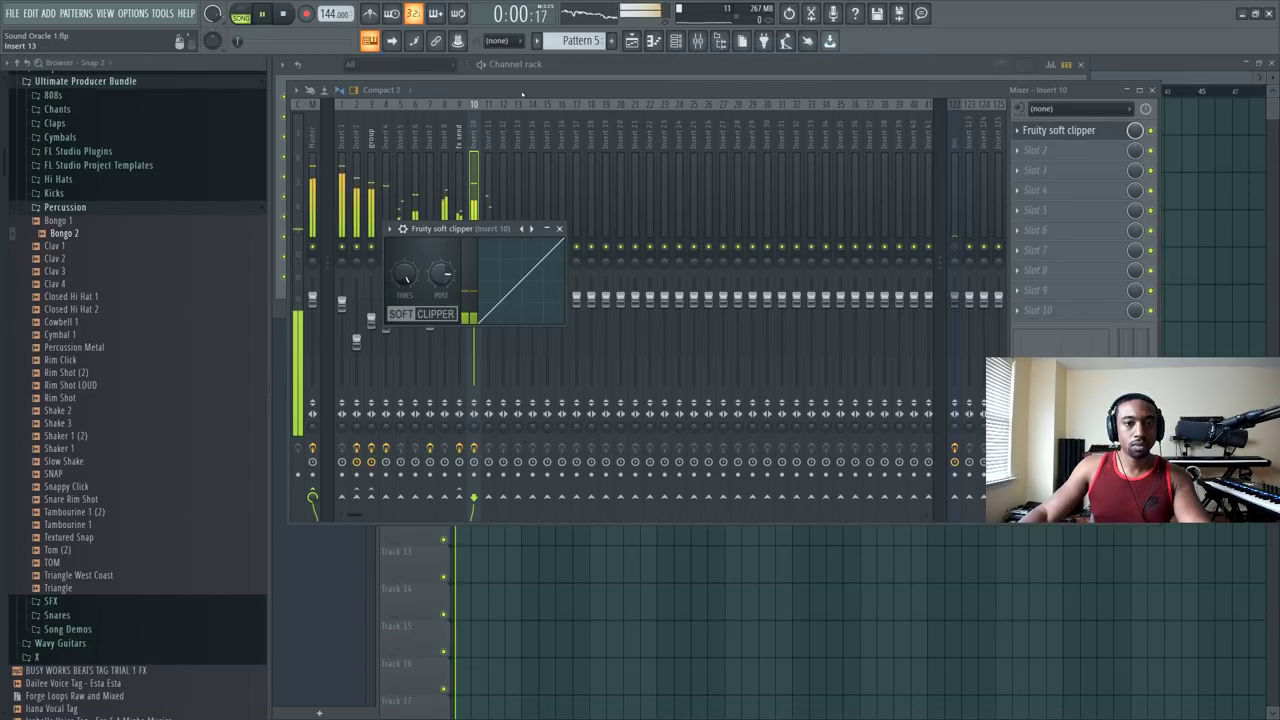
Step: Set the Kick Hot channel to cut itself in group 8 and add a kick hit on step 25
{"action": "key", "text": "F6"}
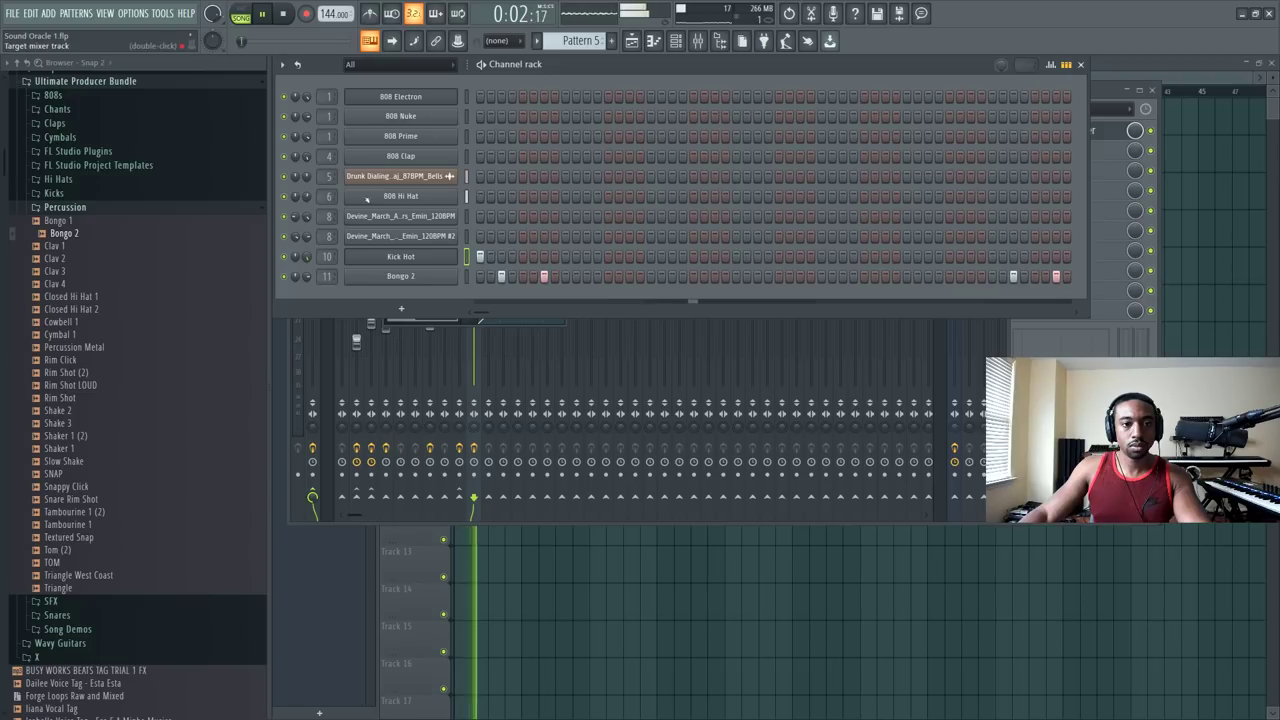
{"action": "left_click", "coordinate": [440, 260]}
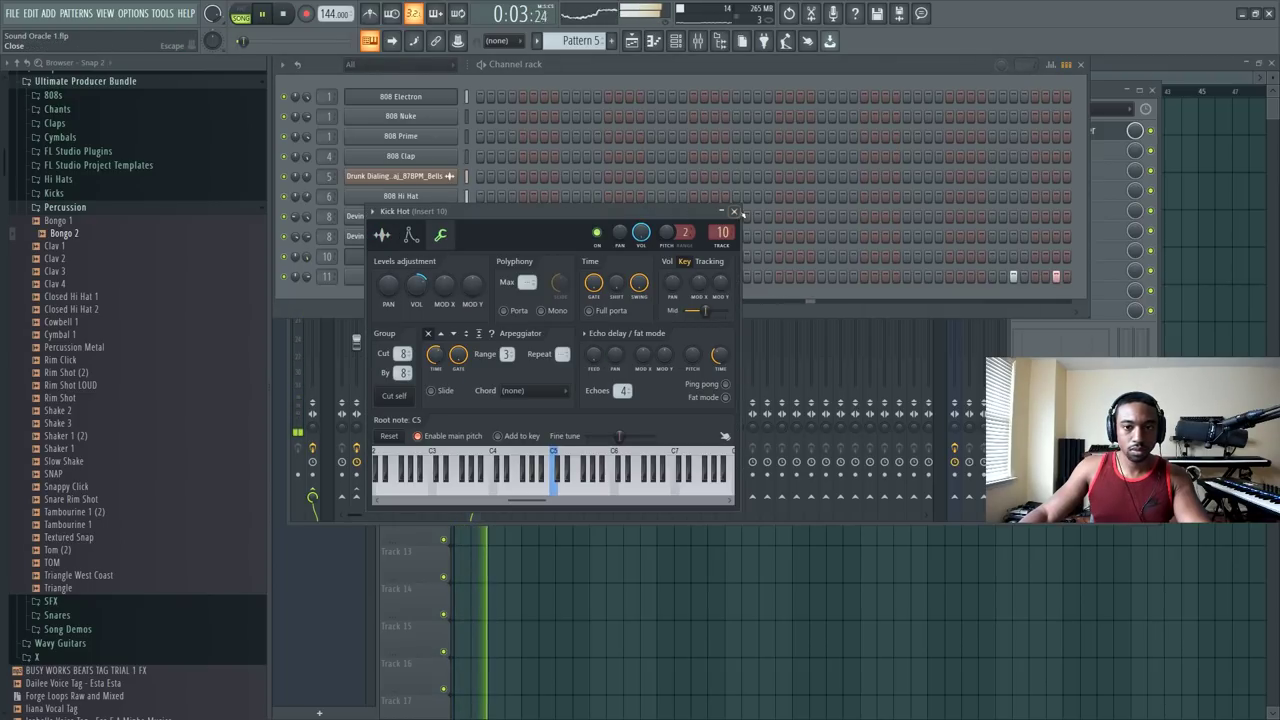
{"action": "left_click", "coordinate": [734, 211]}
{"action": "key", "text": "space"}
Step: Review the Fruity soft clipper on Insert 10 and the Kick Hot channel's cut group settings
{"action": "left_click", "coordinate": [698, 42]}
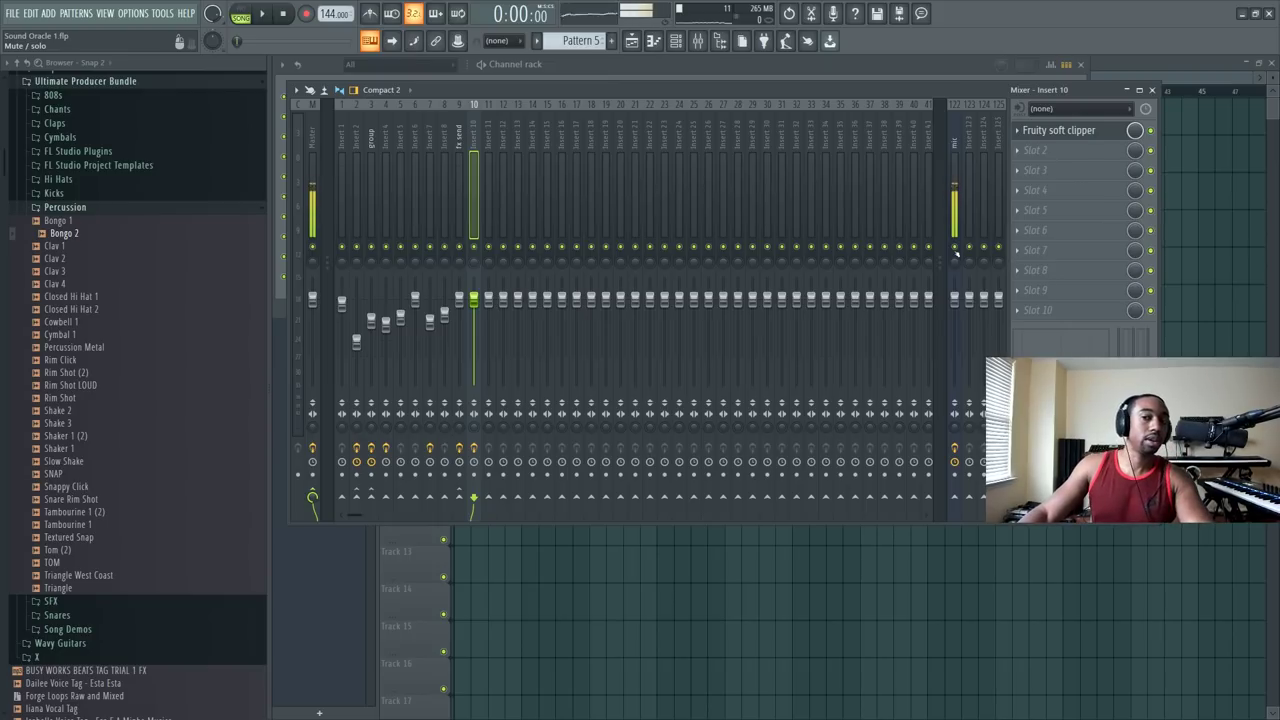
{"action": "left_click", "coordinate": [1088, 133]}
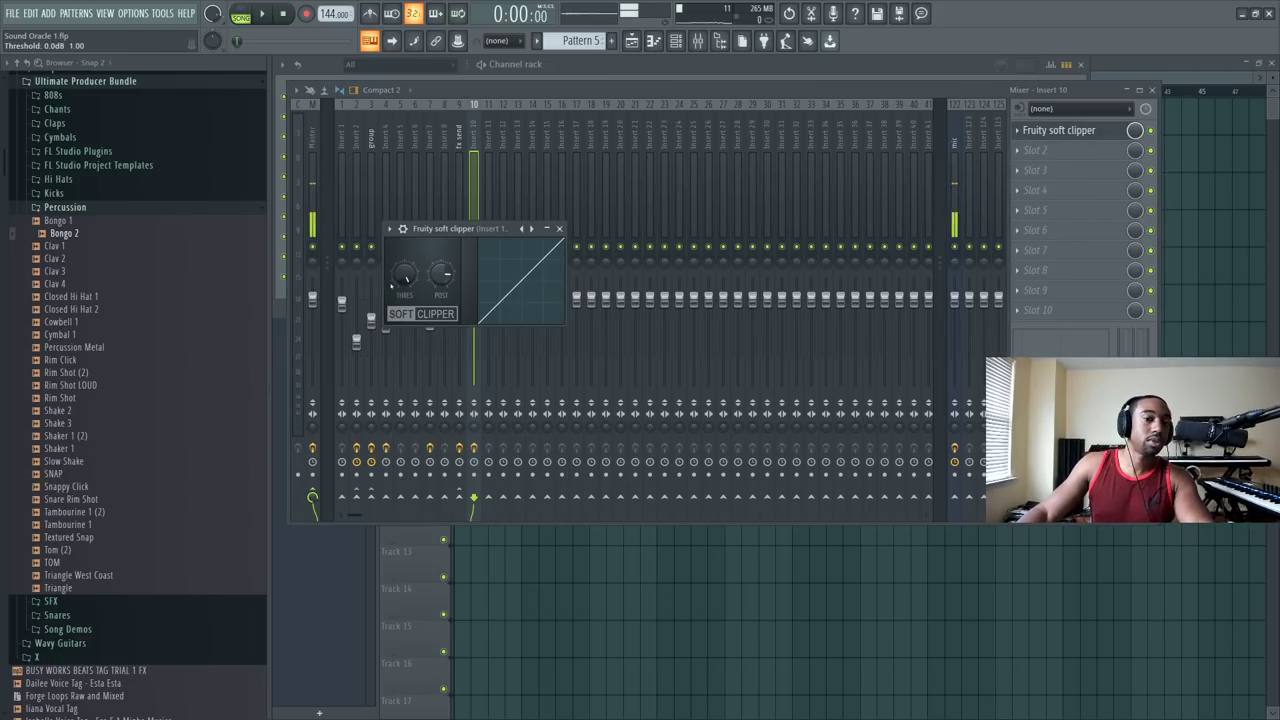
{"action": "left_click", "coordinate": [473, 133]}
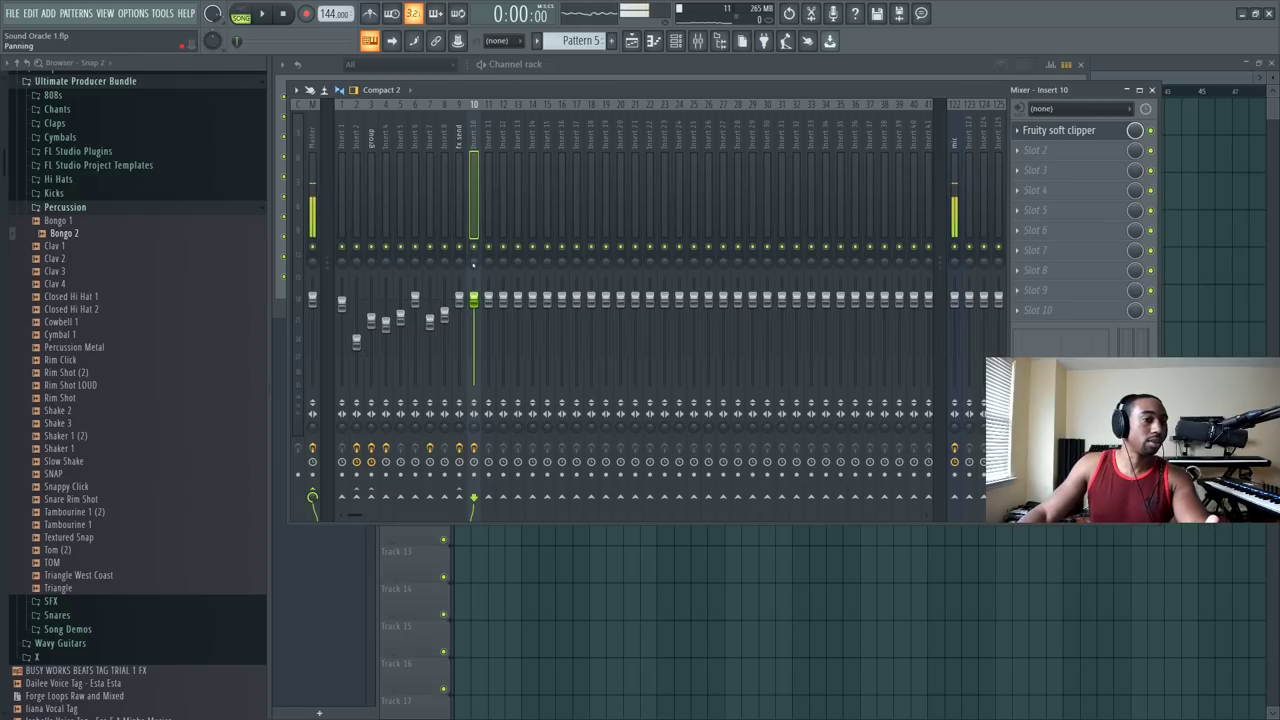
{"action": "left_click", "coordinate": [651, 65]}
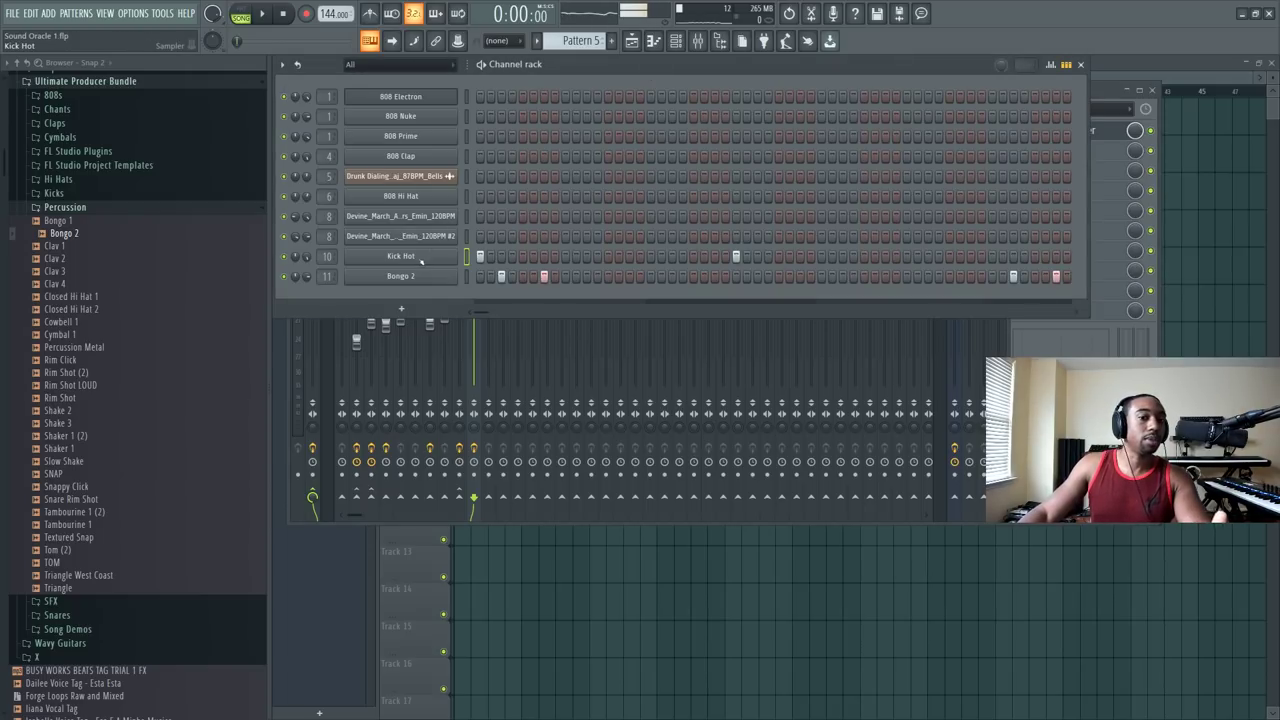
{"action": "left_click", "coordinate": [421, 259]}
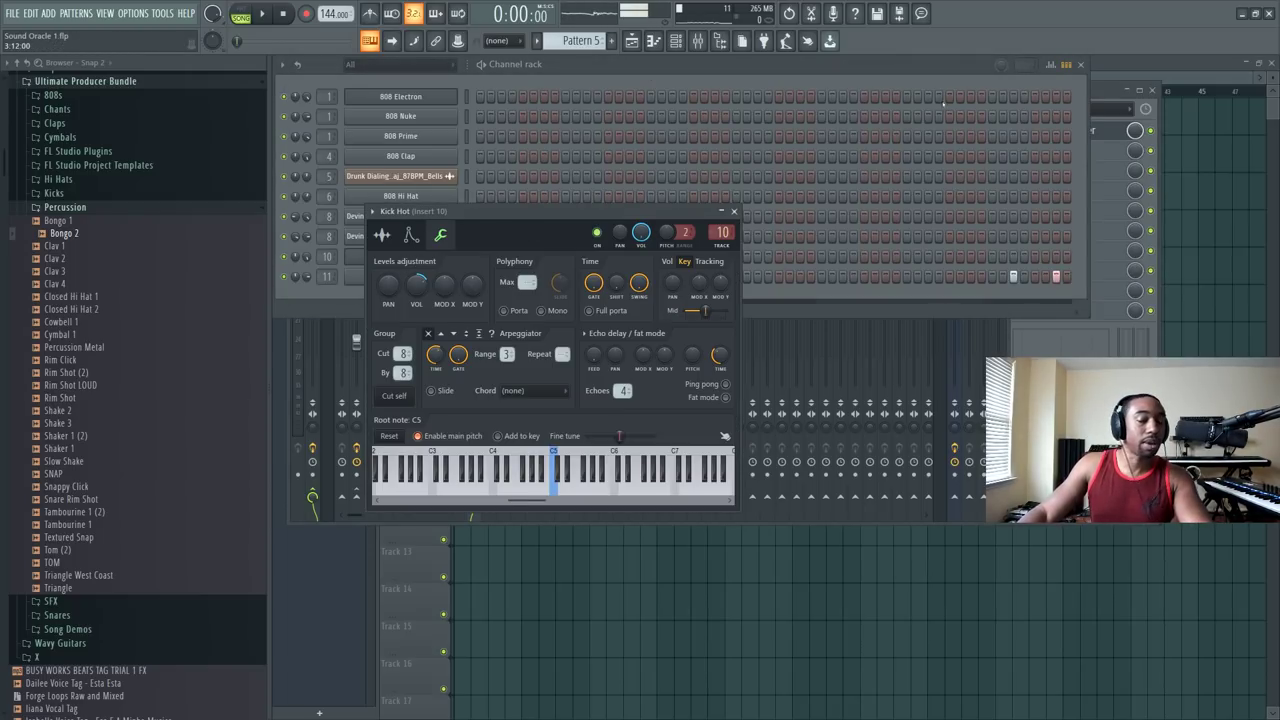
{"action": "left_click", "coordinate": [1099, 93]}
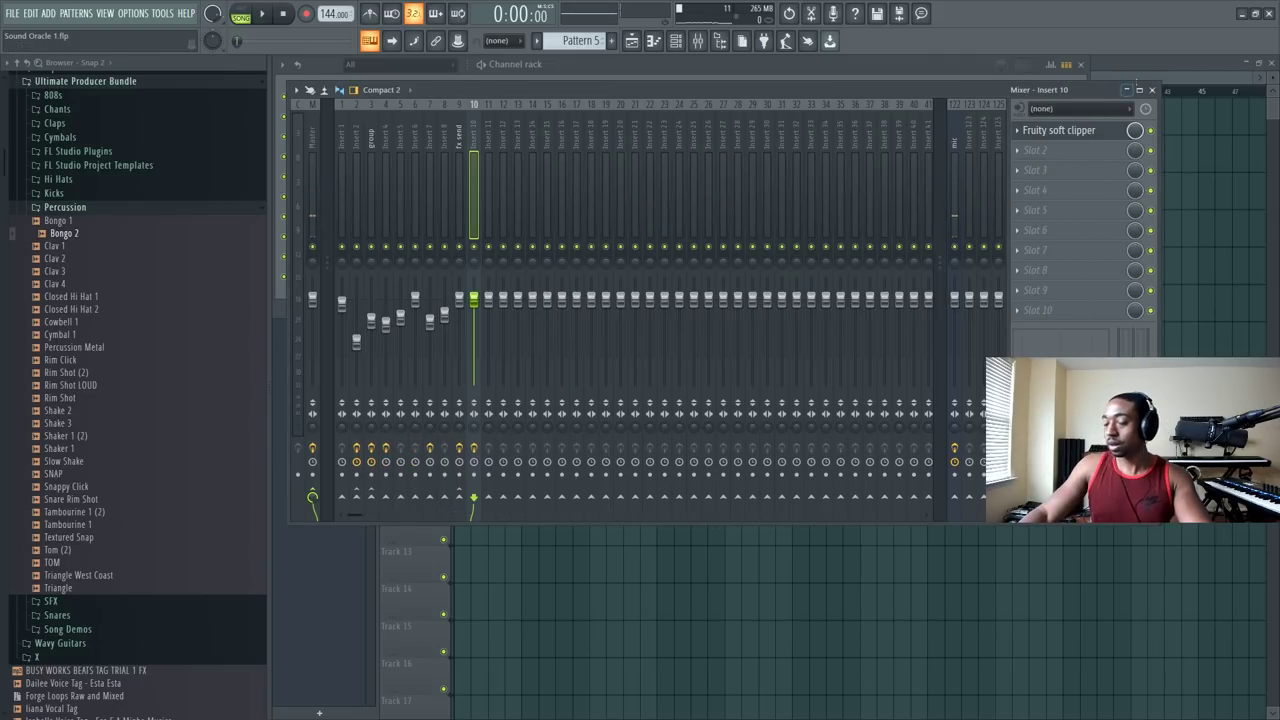
{"action": "left_click", "coordinate": [1152, 89]}
Step: Widen the channel rack and add Kick Hot hits on steps 53 and 59 of Pattern 5 during playback
{"action": "key", "text": "space"}
{"action": "left_click", "coordinate": [734, 211]}
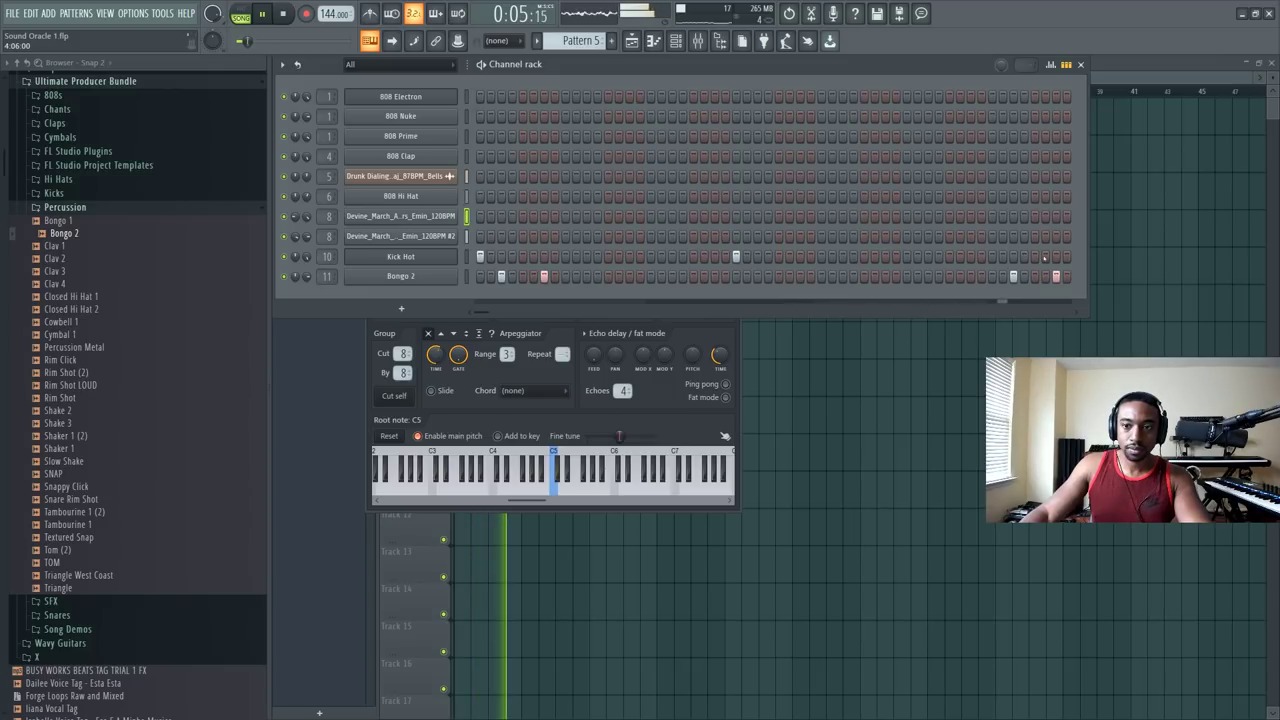
{"action": "left_click_drag", "start_coordinate": [1090, 265], "coordinate": [1215, 265]}
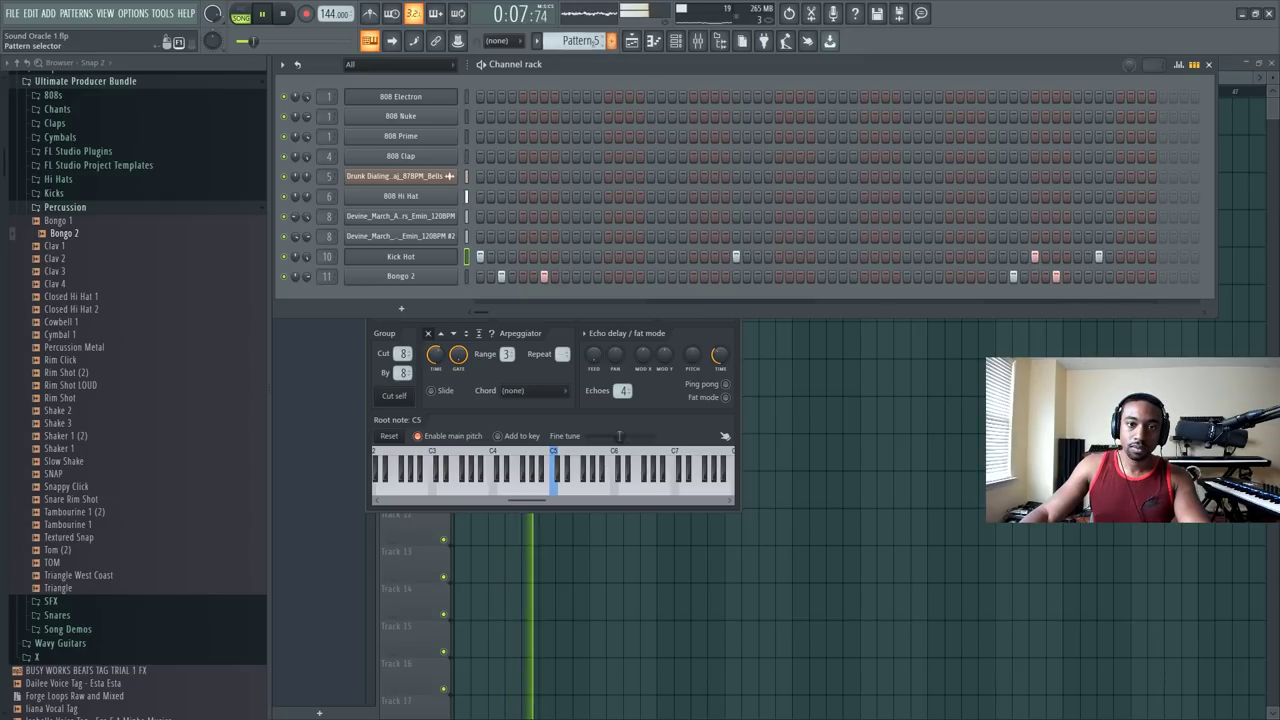
Step: Clone Pattern 5 as Pattern 6 and place the clone on Track 6 at bar 5 of the playlist
{"action": "left_click", "coordinate": [537, 40]}
{"action": "left_click", "coordinate": [680, 310]}
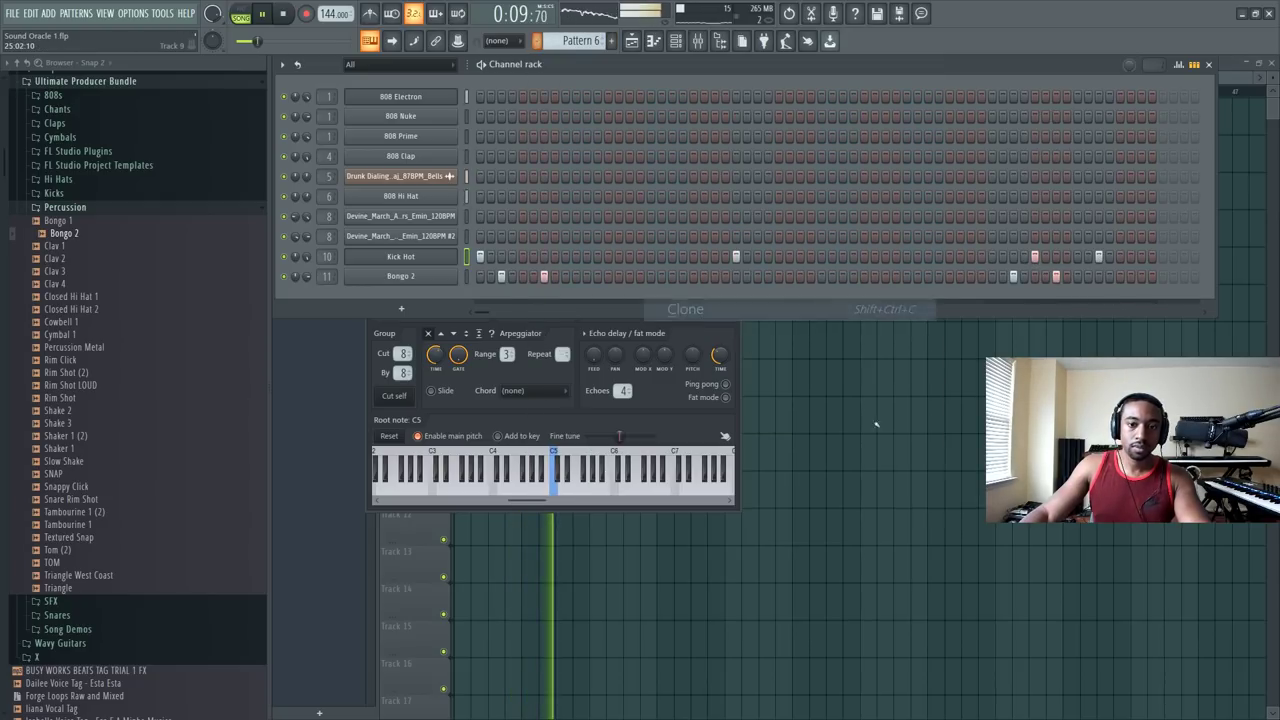
{"action": "left_click", "coordinate": [531, 346]}
{"action": "left_click", "coordinate": [528, 300]}
Step: Vary the kick in Pattern 6 with added Kick Hot hits on steps 3, 27, 29, 33 and 57 while auditioning playback
{"action": "key", "text": "space"}
{"action": "key", "text": "space"}
{"action": "key", "text": "F6"}
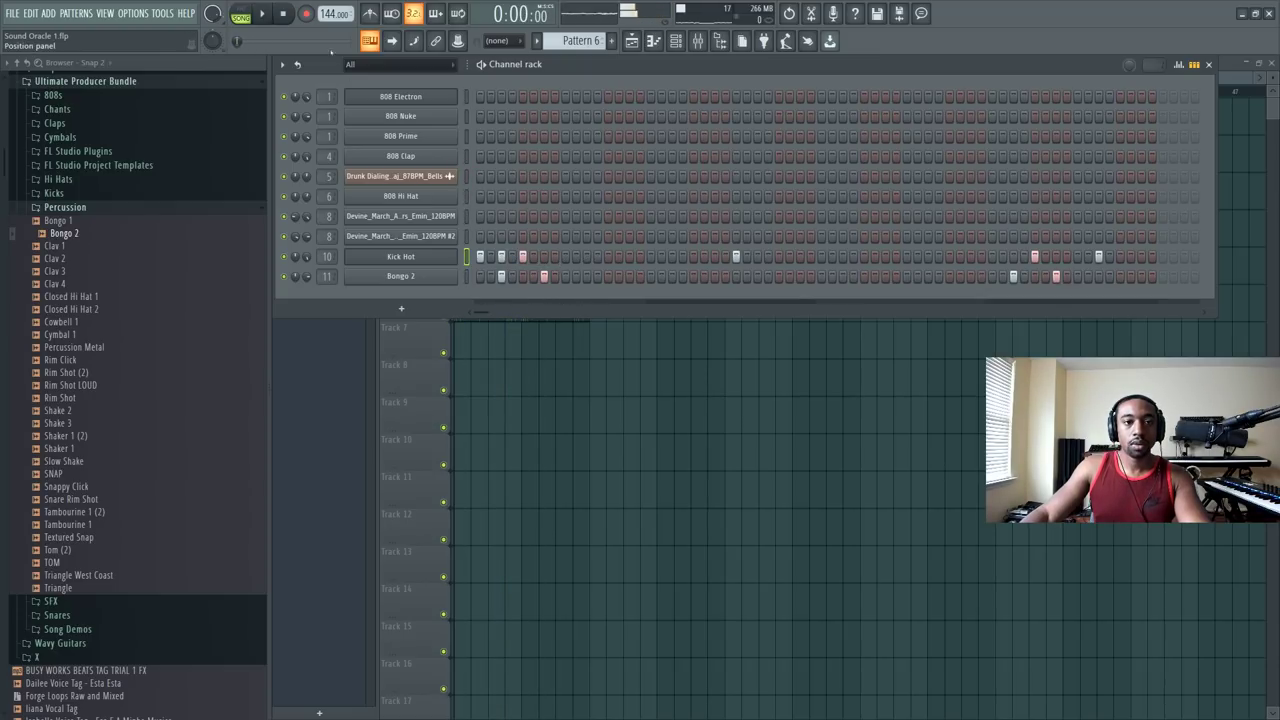
{"action": "left_click", "coordinate": [241, 13]}
{"action": "key", "text": "space"}
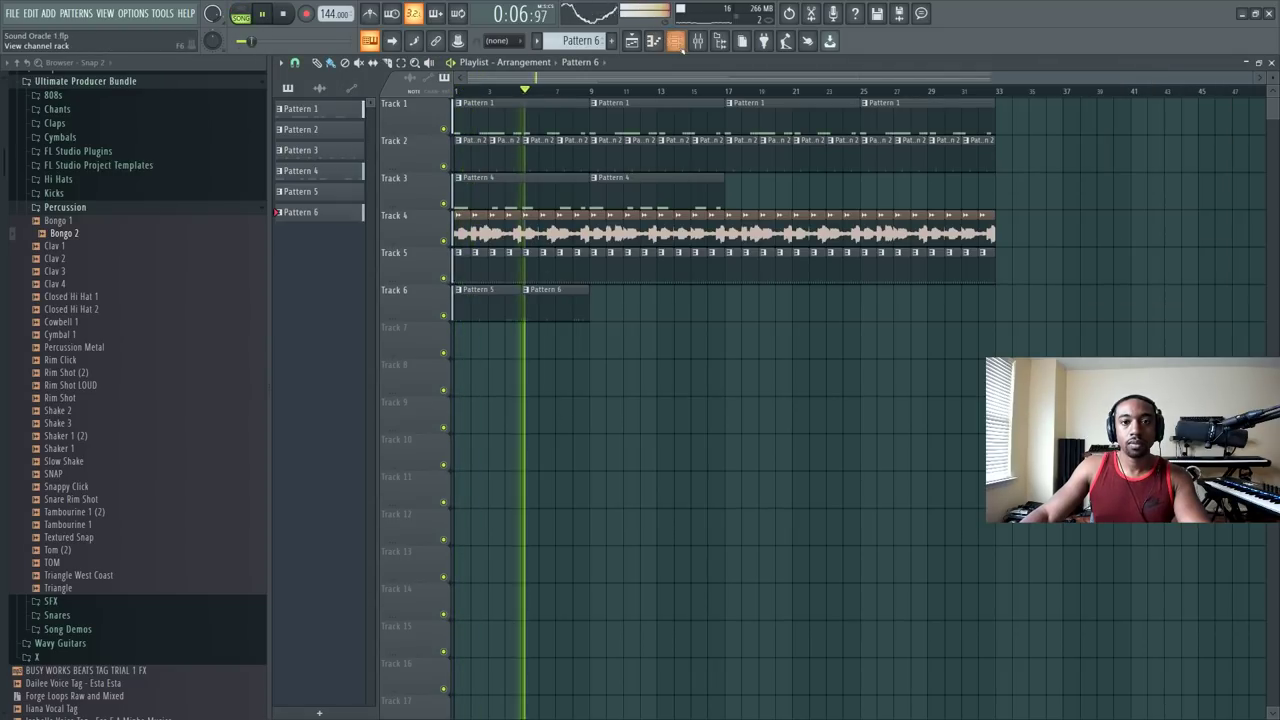
{"action": "left_click", "coordinate": [675, 40]}
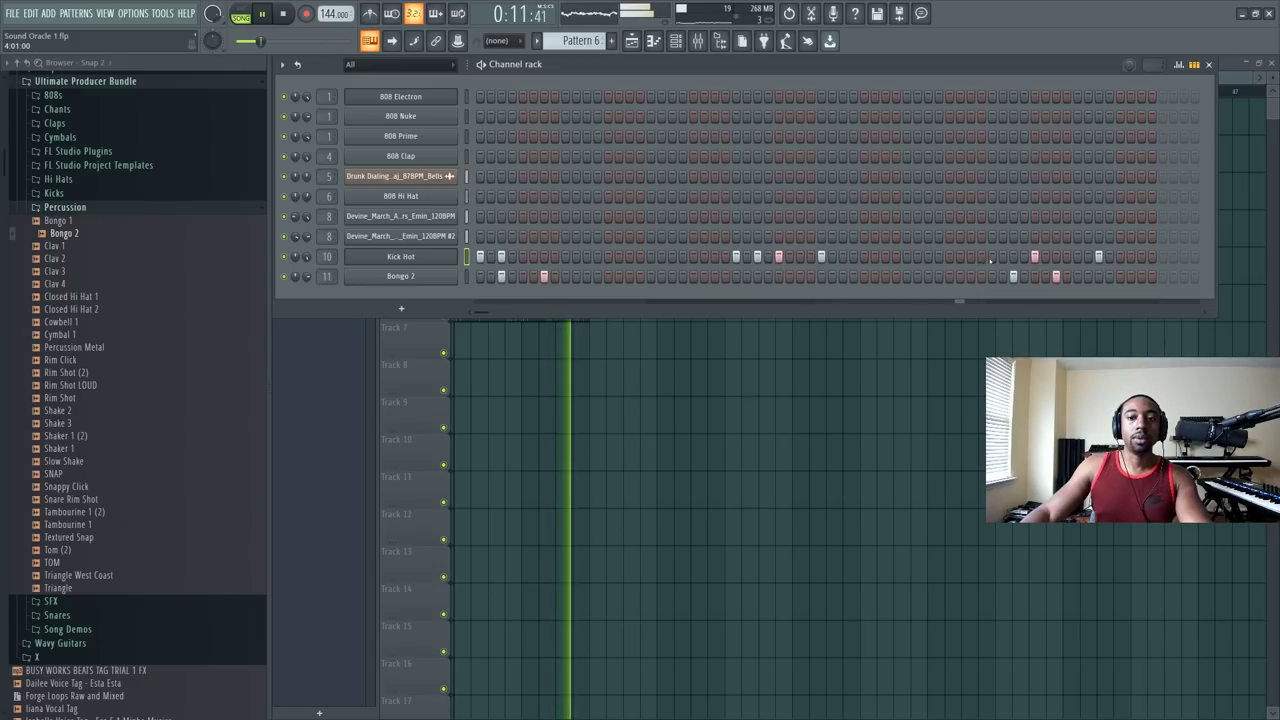
{"action": "left_click", "coordinate": [1077, 256]}
{"action": "left_click", "coordinate": [975, 314]}
Step: Repeat the Pattern 5 and Pattern 6 clips along Track 6 up to bar 33
{"action": "key", "text": "space"}
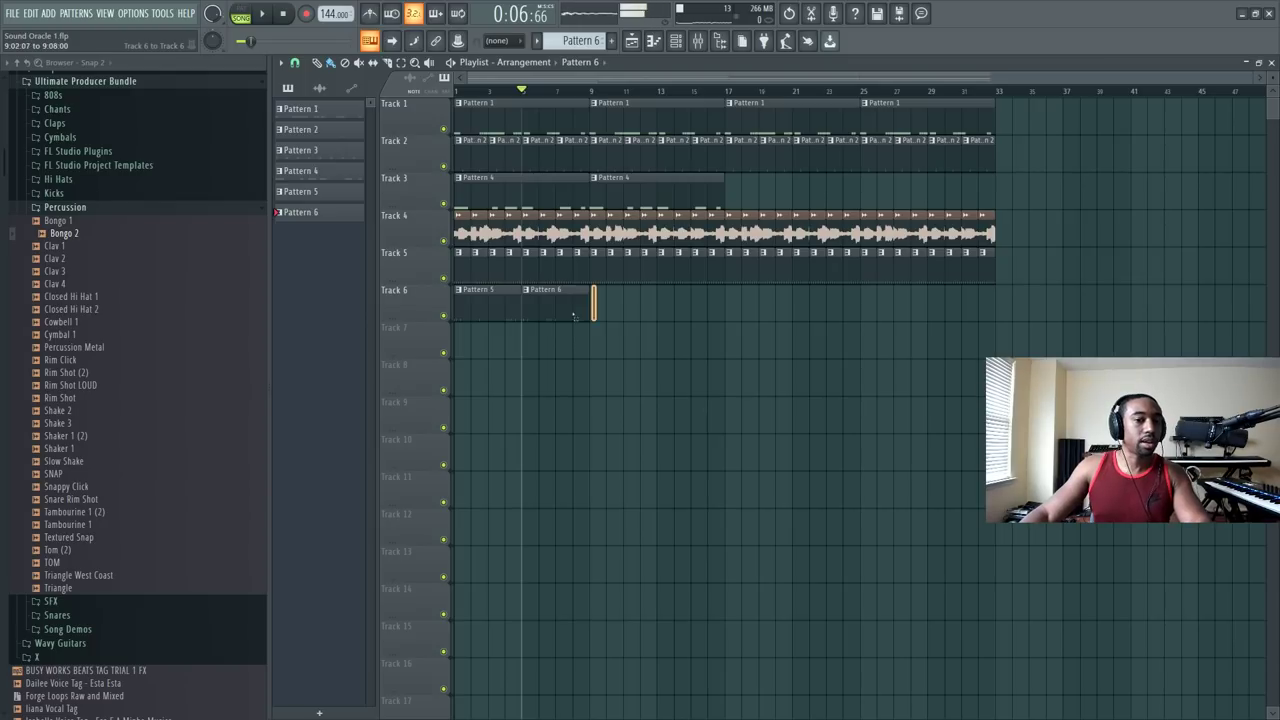
{"action": "key", "text": "ctrl+b"}
{"action": "left_click_drag", "start_coordinate": [500, 286], "coordinate": [800, 355]}
{"action": "key", "text": "ctrl+b"}
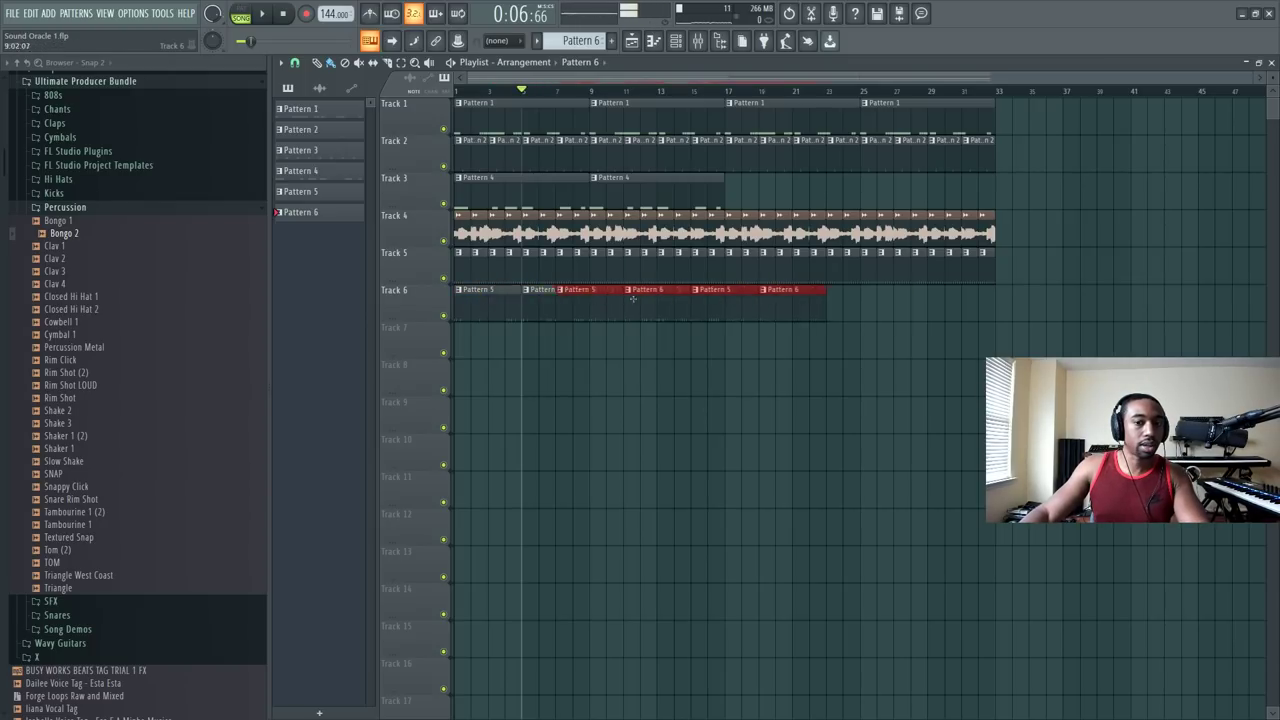
{"action": "key", "text": "space"}
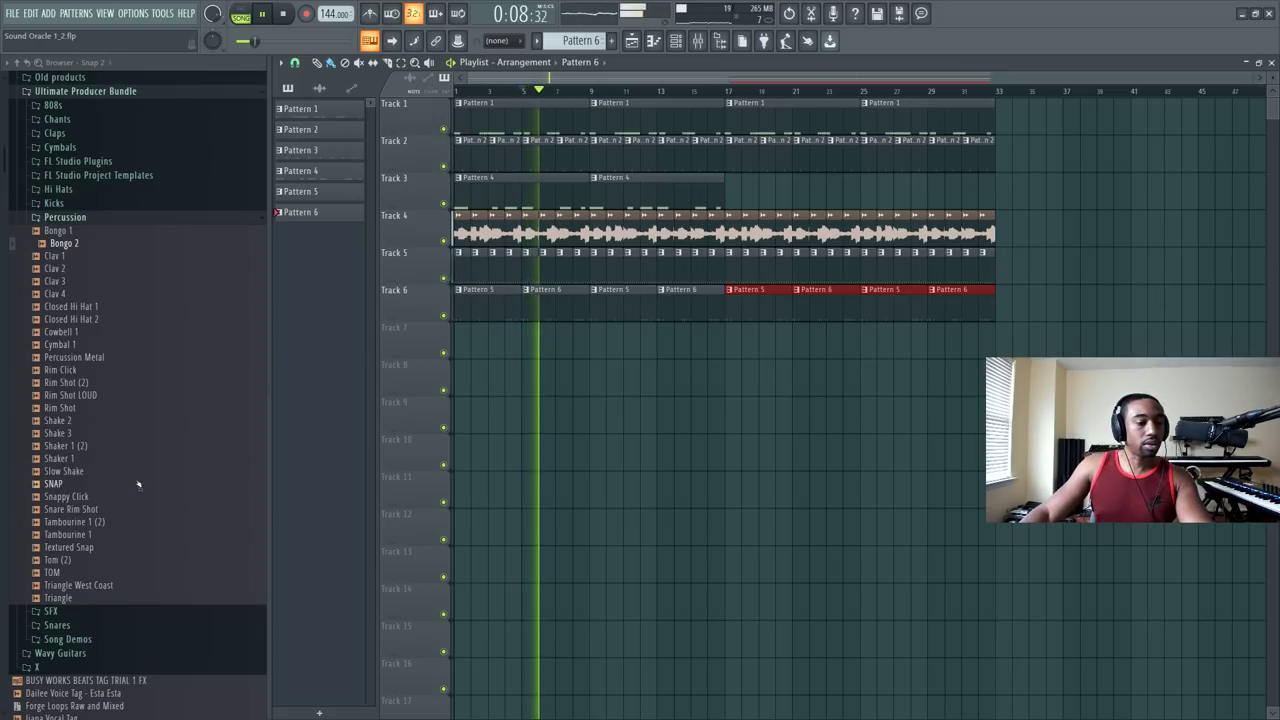
Step: Audition rim shot samples, load Rim Shot (2) into a new channel, and route it to mixer track 12
{"action": "key", "text": "F6"}
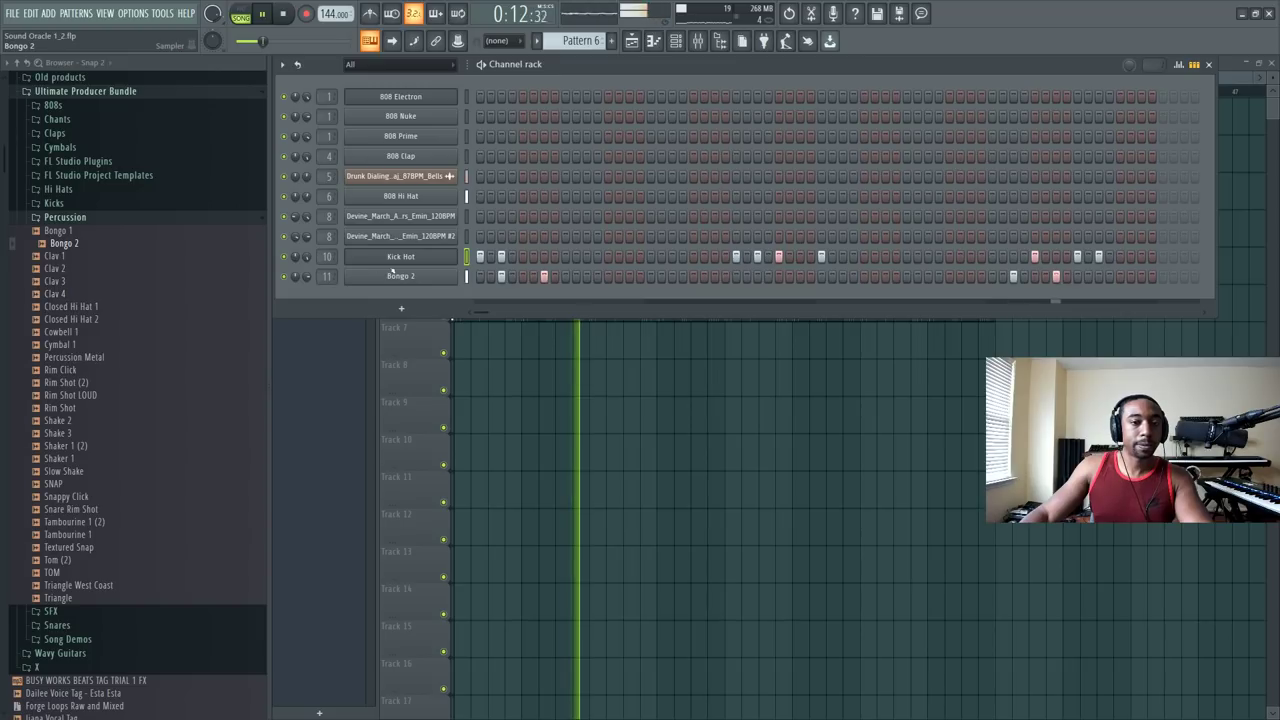
{"action": "left_click", "coordinate": [89, 408]}
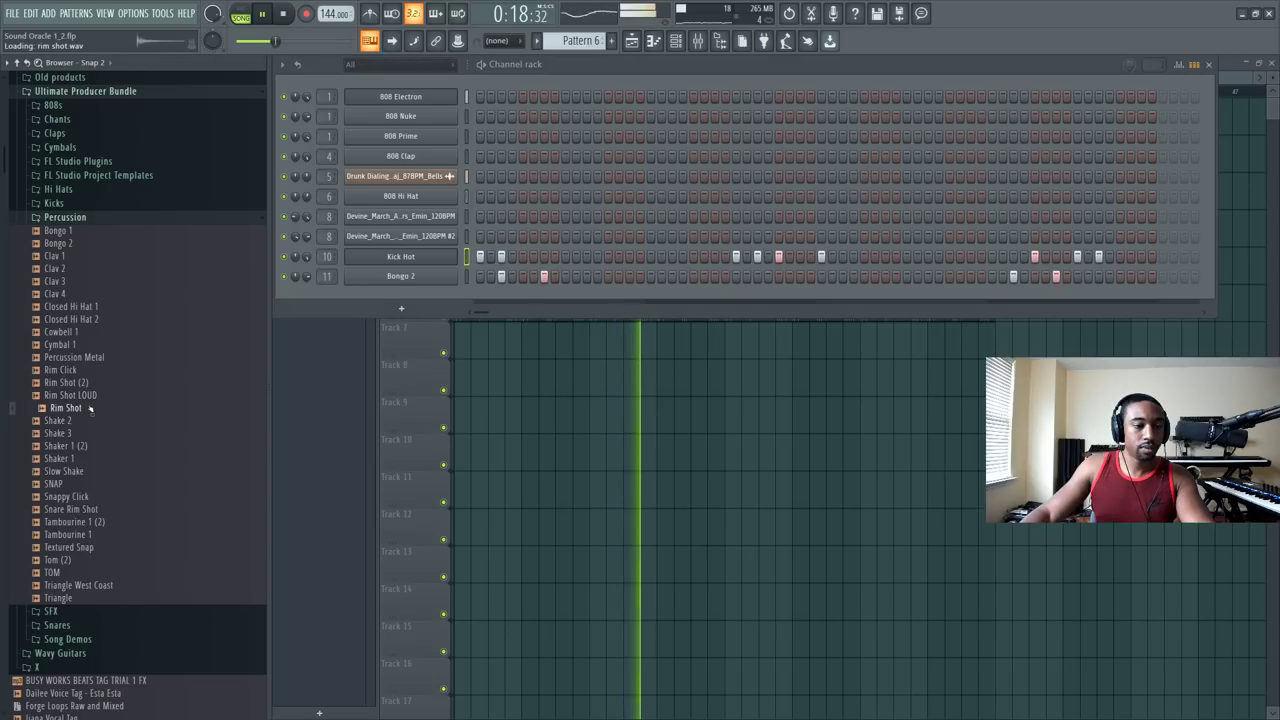
{"action": "left_click", "coordinate": [78, 383]}
{"action": "right_click", "coordinate": [84, 384]}
{"action": "left_click", "coordinate": [215, 404]}
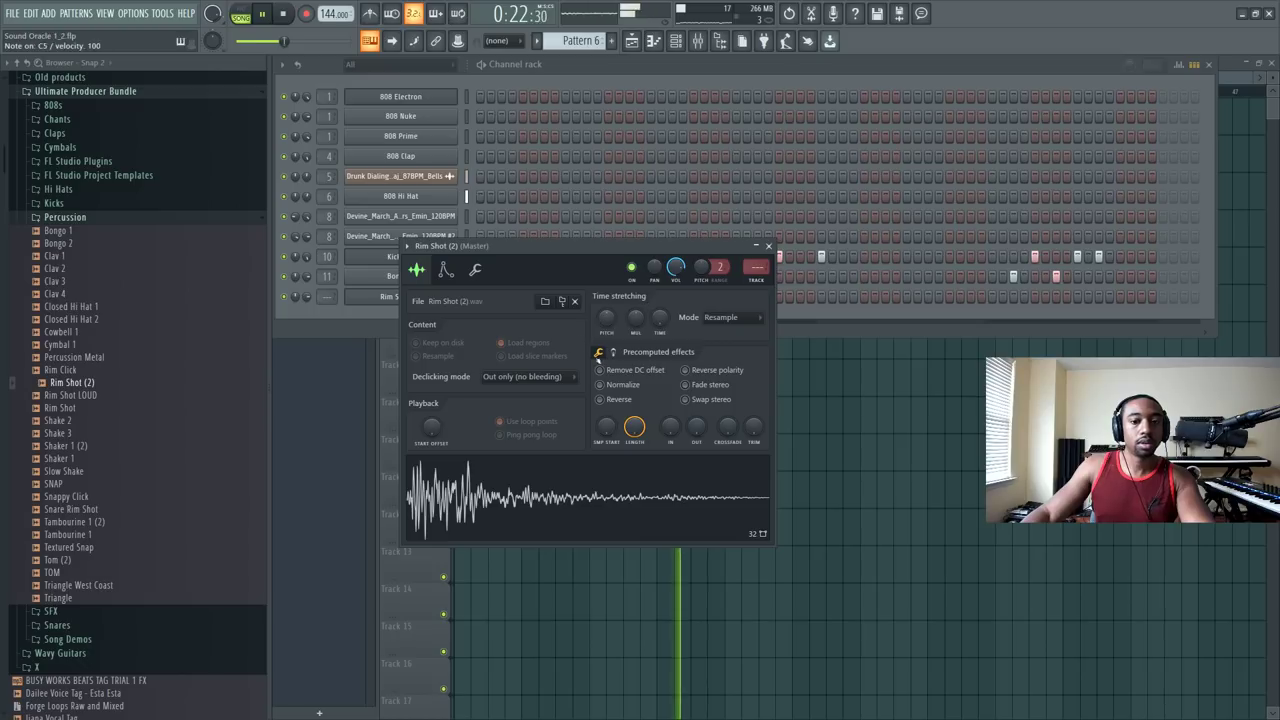
{"action": "left_click", "coordinate": [401, 328]}
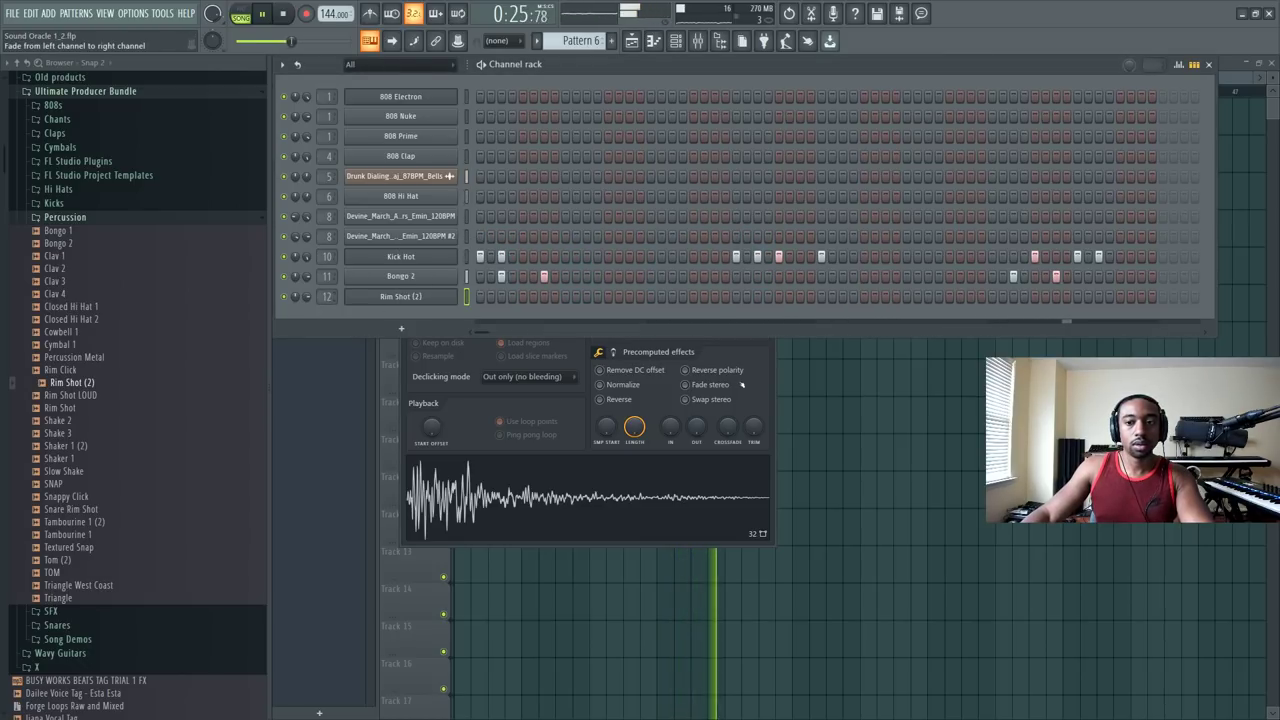
Step: Add Rim Shot (2) hits on steps 51, 52, 61 and 63 of Pattern 6 and audition them in the arrangement
{"action": "key", "text": "space"}
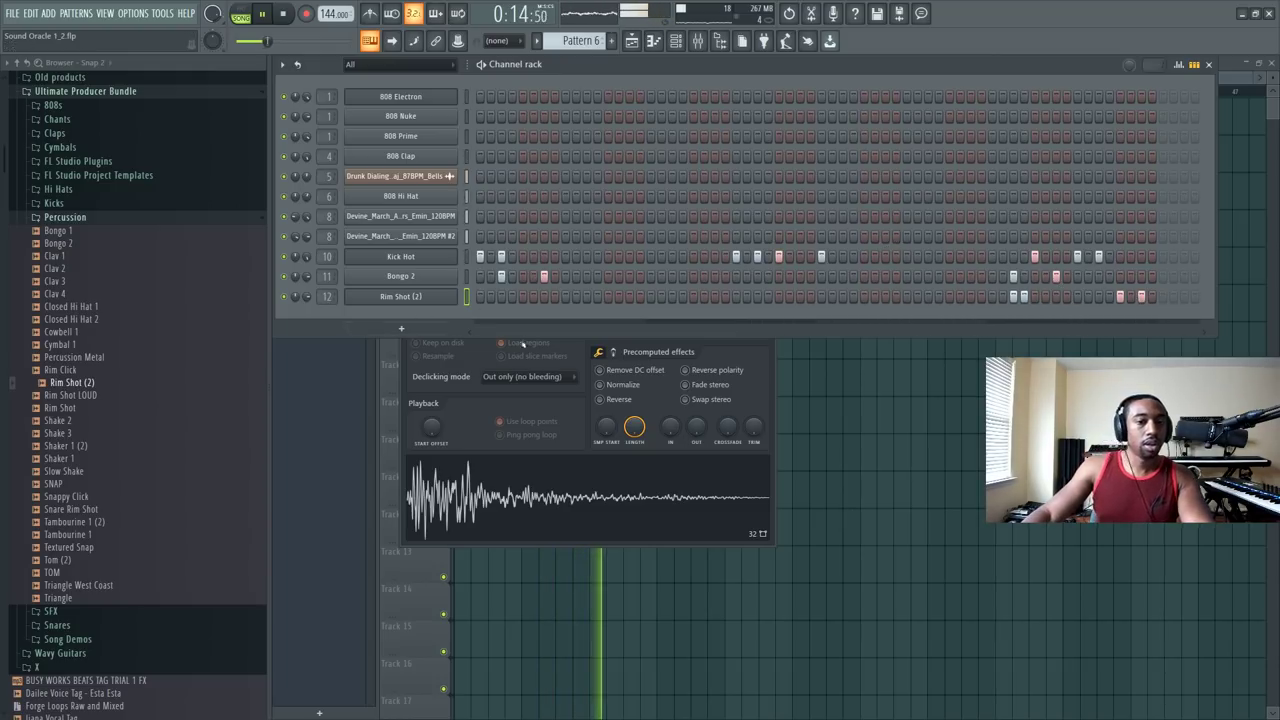
{"action": "key", "text": "F5"}
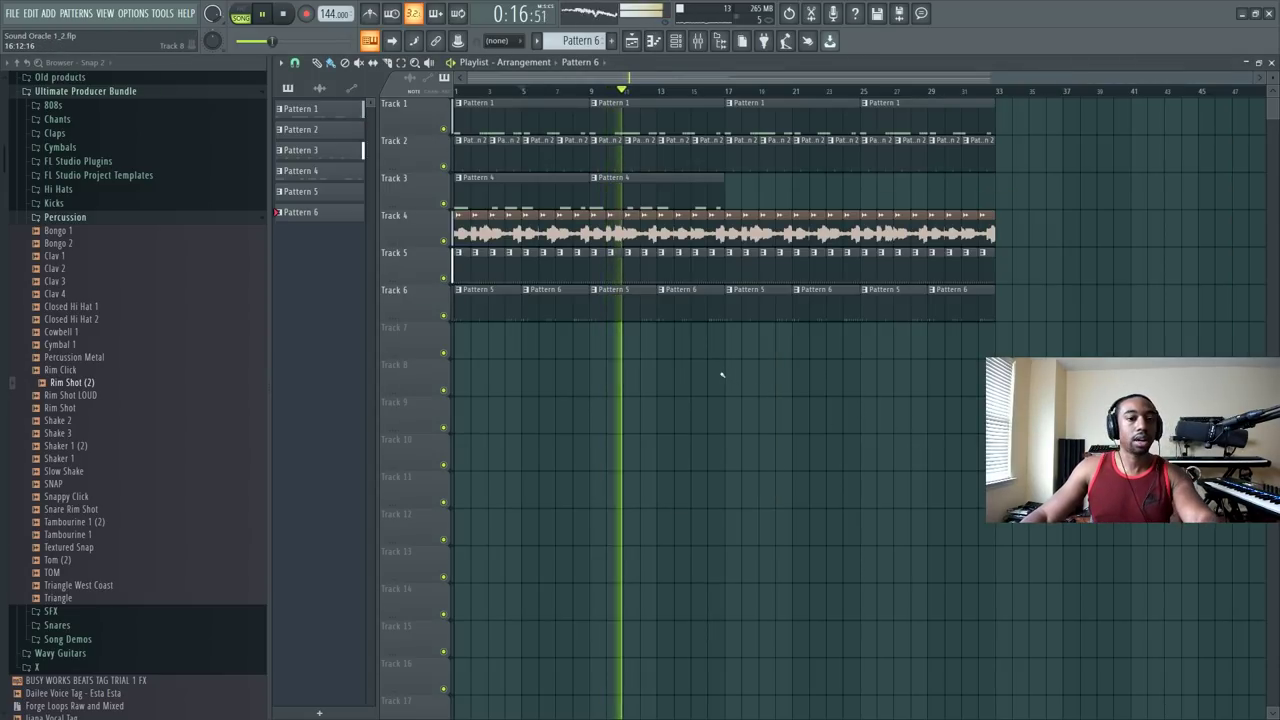
{"action": "key", "text": "F9"}
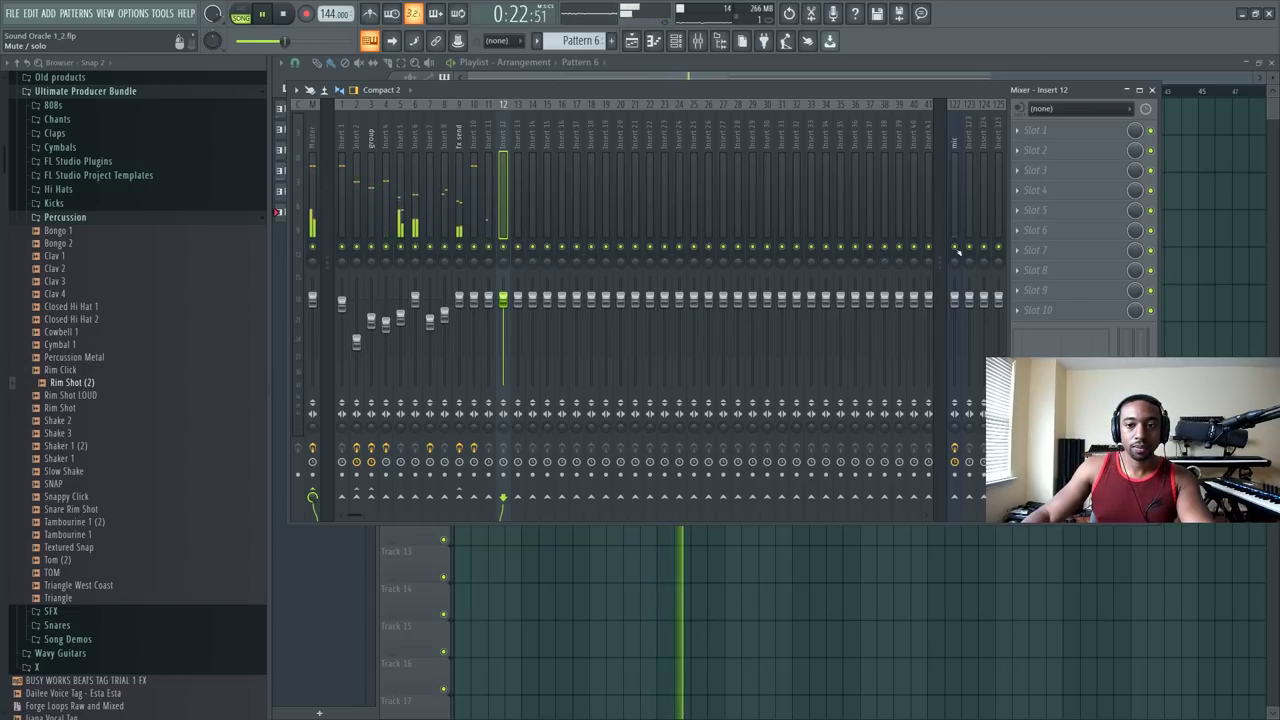
{"action": "key", "text": "space"}
{"action": "key", "text": "F9"}
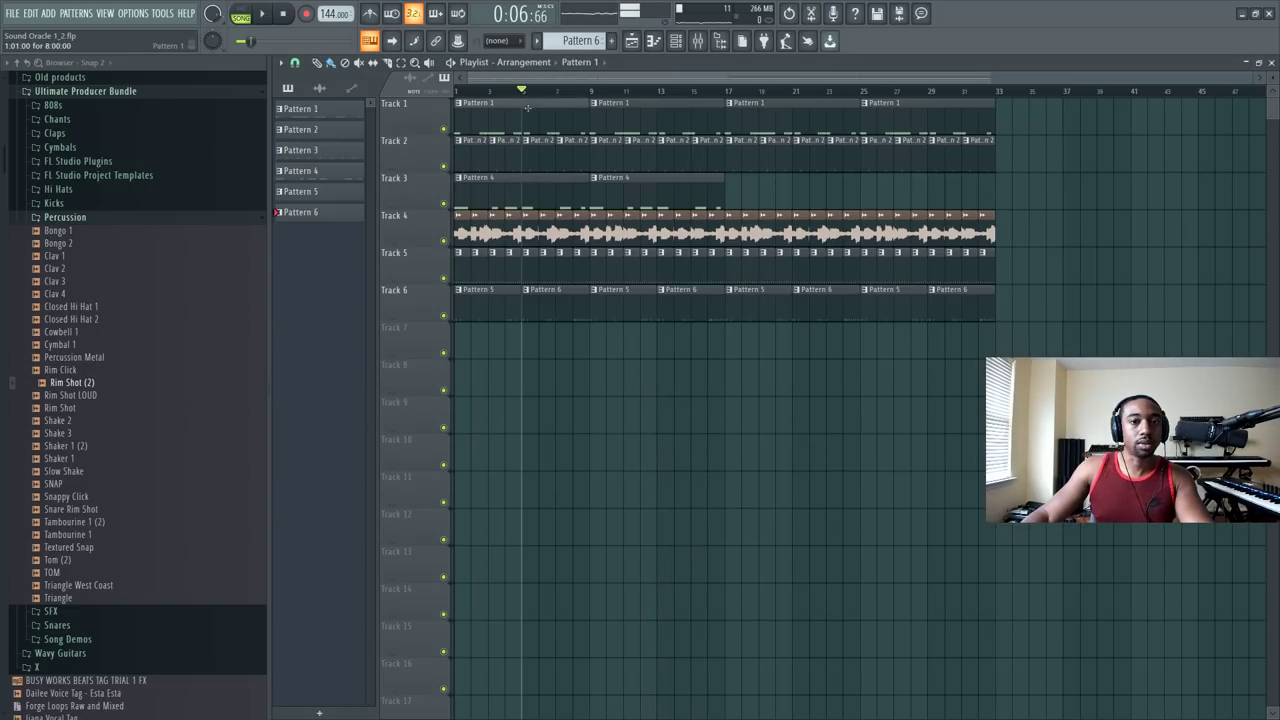
Step: Move the 808 Electron C5 note in bar 5 of Pattern 1 to the start of the bar
{"action": "double_click", "coordinate": [527, 107]}
{"action": "left_click_drag", "start_coordinate": [663, 78], "coordinate": [575, 358]}
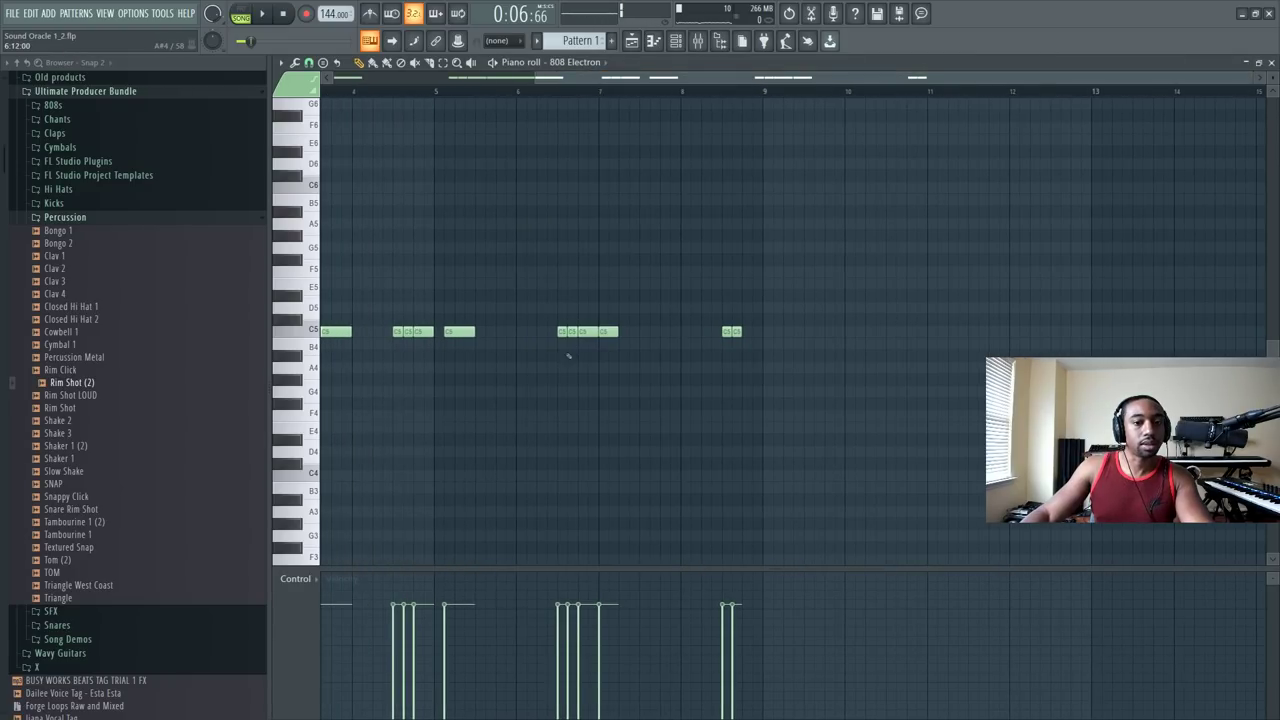
{"action": "key", "text": "space"}
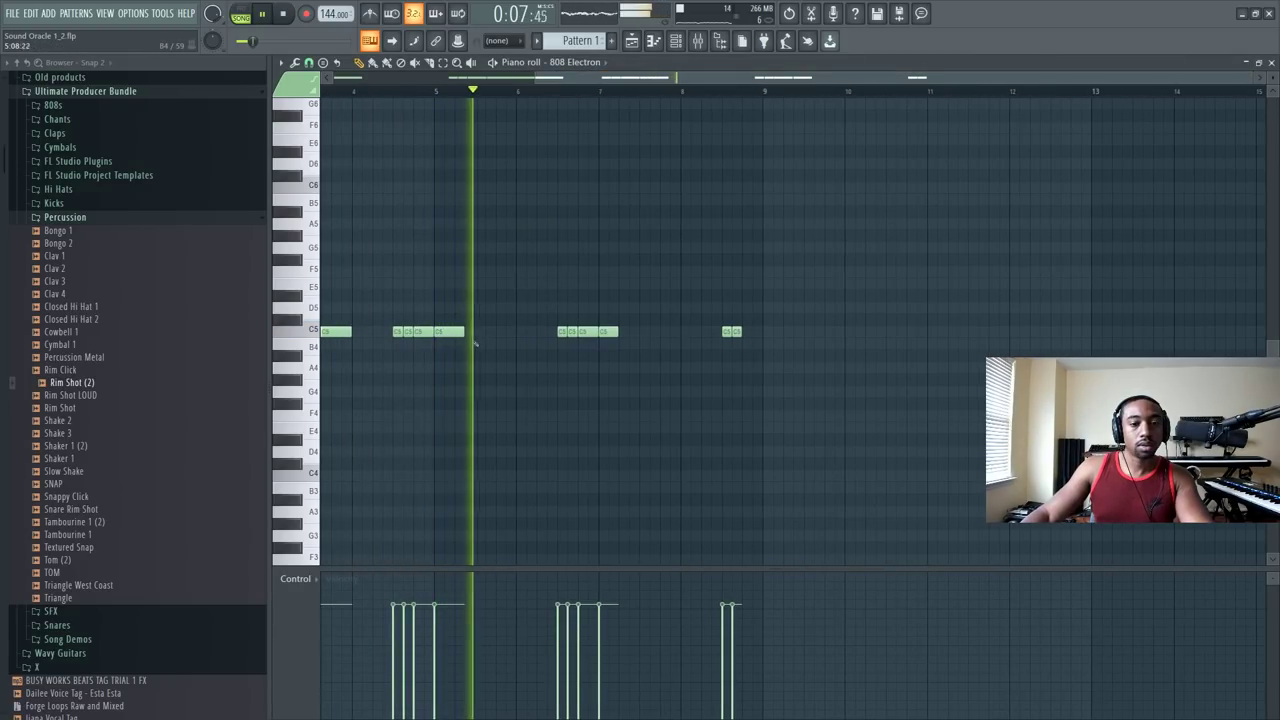
{"action": "key", "text": "space"}
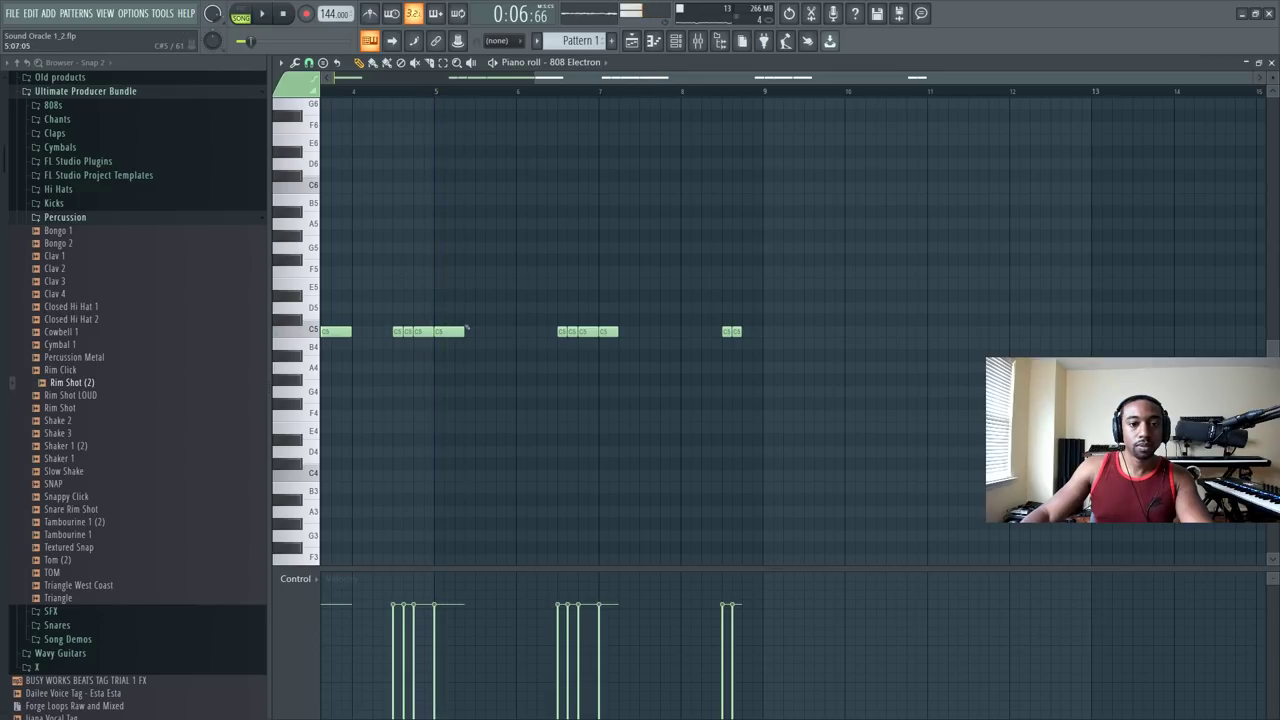
Step: Shorten the C5 note at bar 5 to four steps and place a G5 note directly after it
{"action": "left_click", "coordinate": [459, 248]}
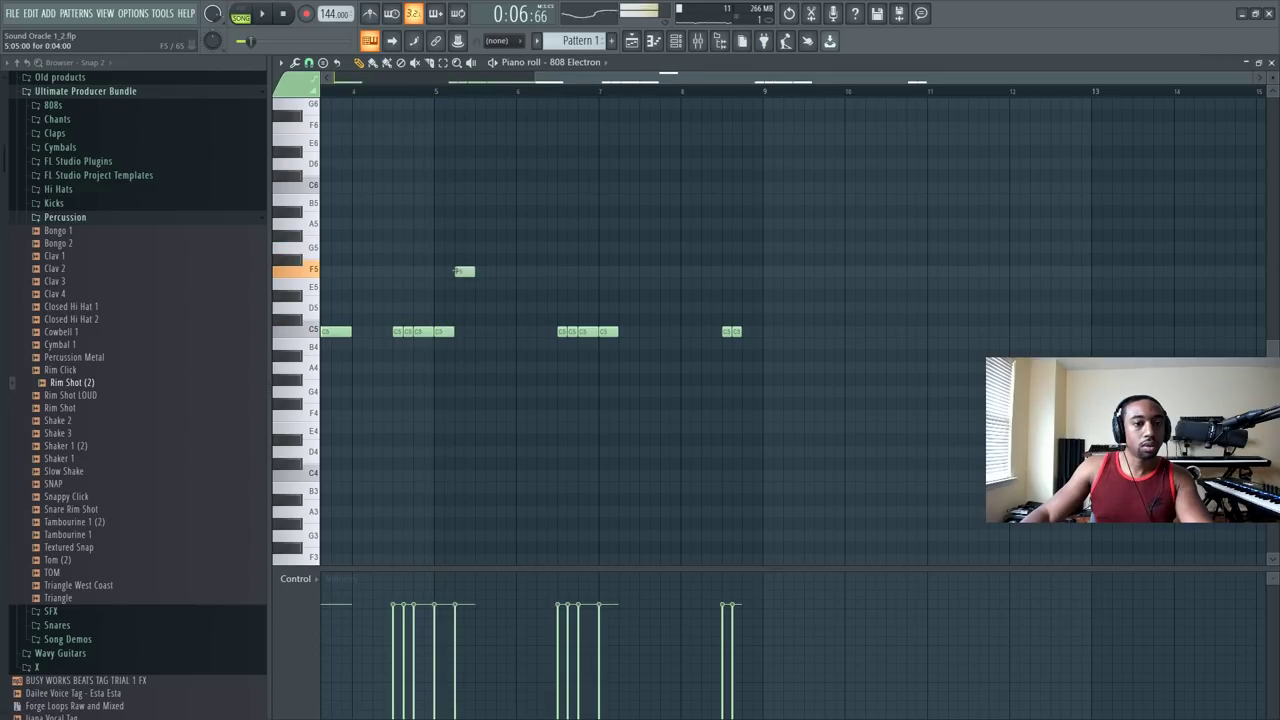
{"action": "left_click_drag", "start_coordinate": [451, 246], "coordinate": [463, 248]}
{"action": "key", "text": "space"}
{"action": "key", "text": "space"}
{"action": "key", "text": "space"}
{"action": "key", "text": "space"}
{"action": "key", "text": "space"}
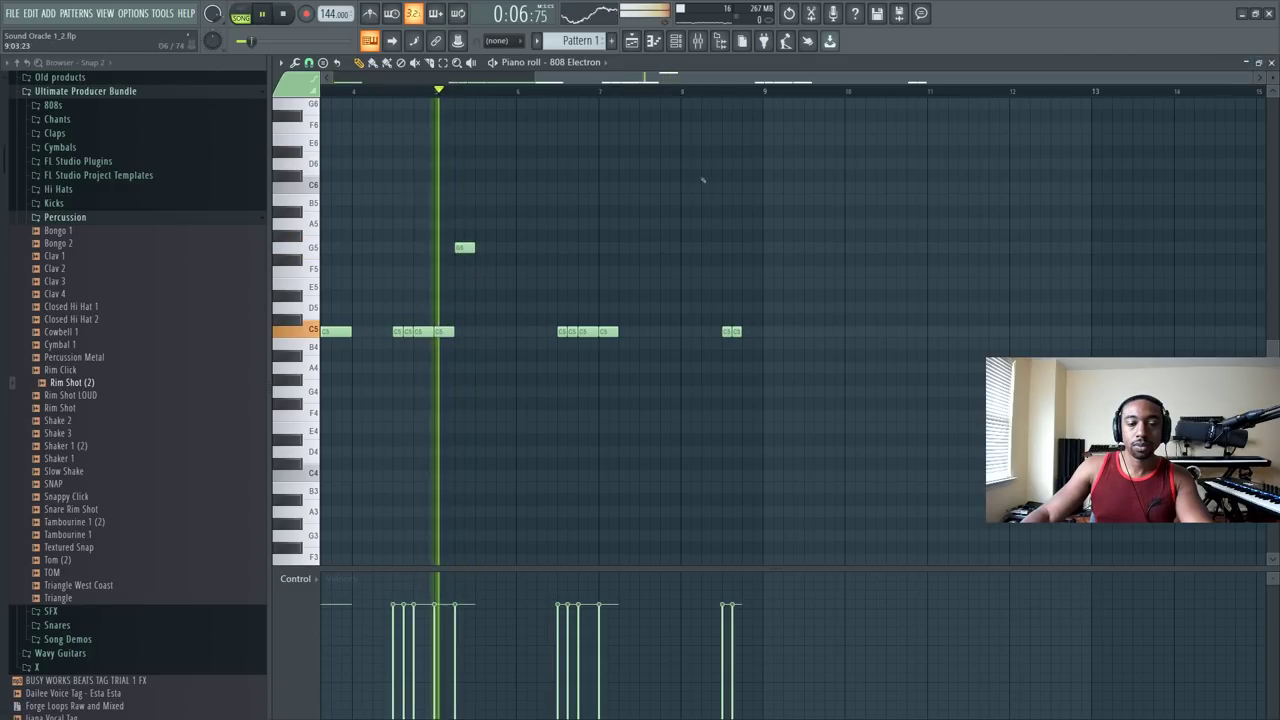
Step: Place a two-step C6 note on step 11 of bar 5 and audition the 808 line
{"action": "key", "text": "space"}
{"action": "left_click", "coordinate": [479, 201]}
{"action": "left_click_drag", "start_coordinate": [479, 201], "coordinate": [480, 188]}
{"action": "key", "text": "space"}
{"action": "key", "text": "space"}
{"action": "key", "text": "space"}
{"action": "key", "text": "space"}
{"action": "key", "text": "space"}
{"action": "key", "text": "space"}
{"action": "right_click", "coordinate": [480, 188]}
{"action": "key", "text": "space"}
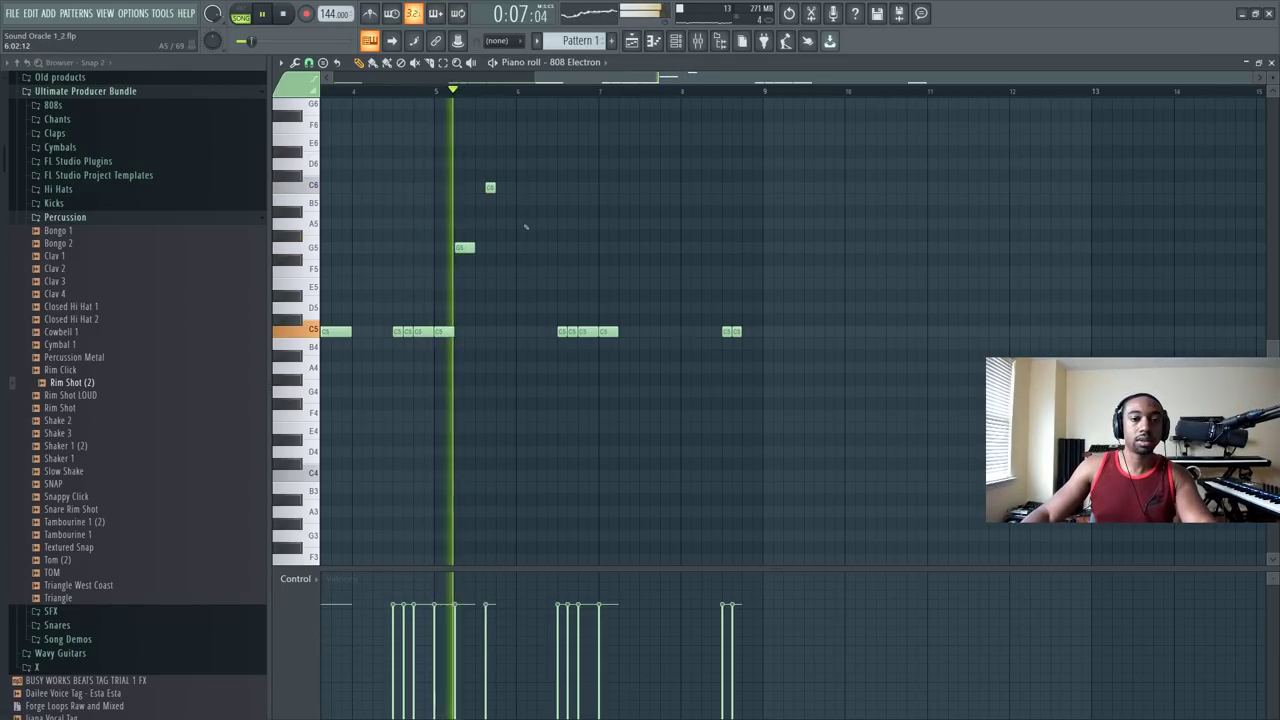
{"action": "key", "text": "space"}
Step: Add two-step F6 and G6 notes on steps 1 and 3 of bar 6 of the 808 line
{"action": "scroll", "coordinate": [515, 193], "scroll_direction": "up", "scroll_amount": 3}
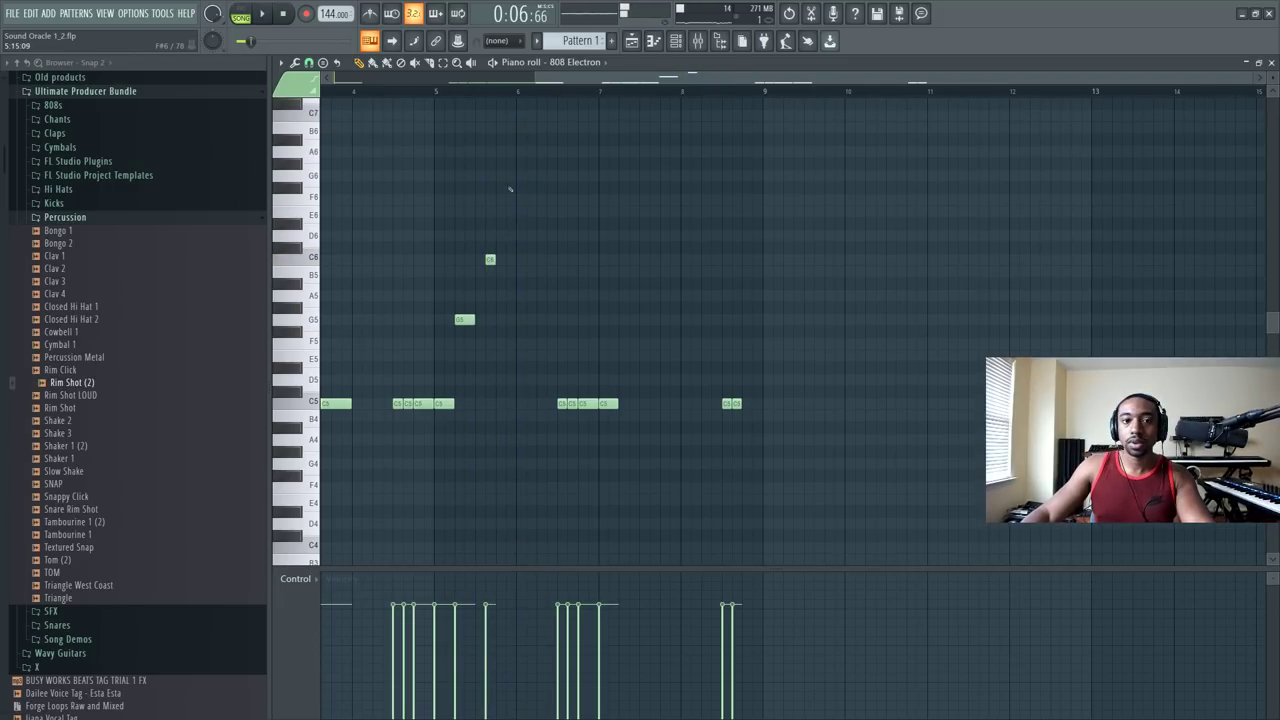
{"action": "key", "text": "space"}
{"action": "key", "text": "space"}
{"action": "left_click", "coordinate": [519, 163]}
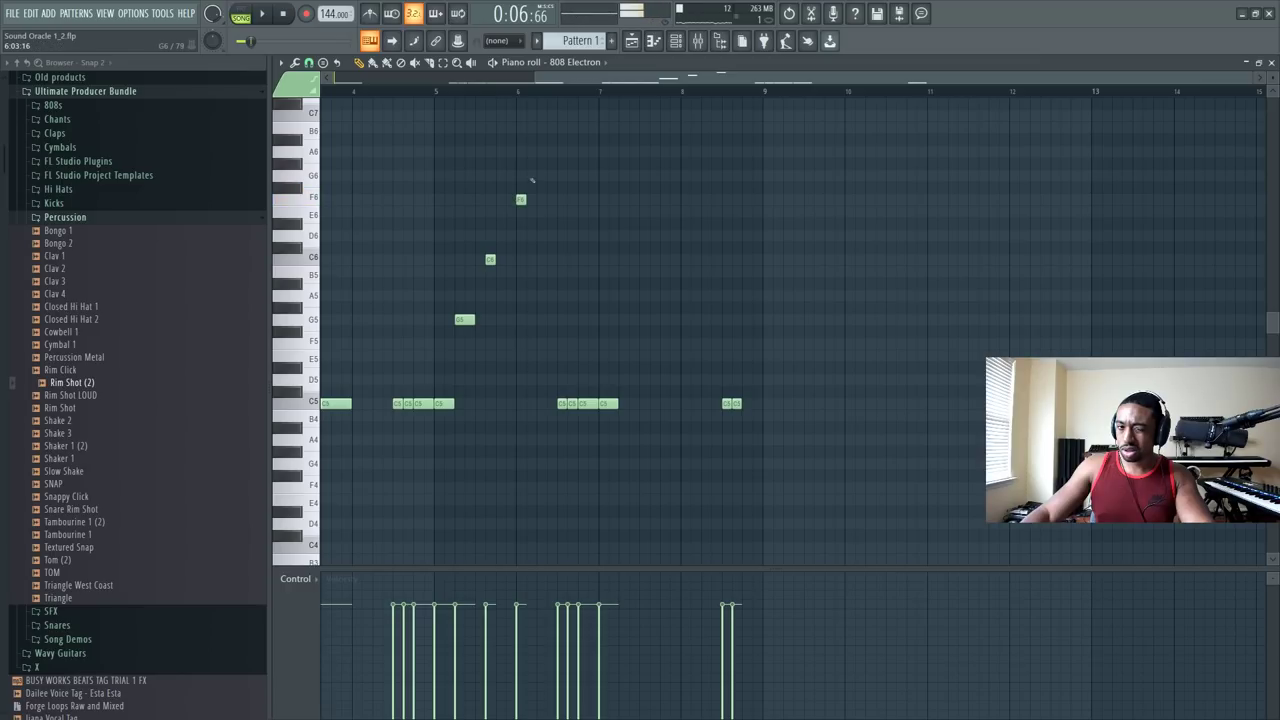
{"action": "key", "text": "space"}
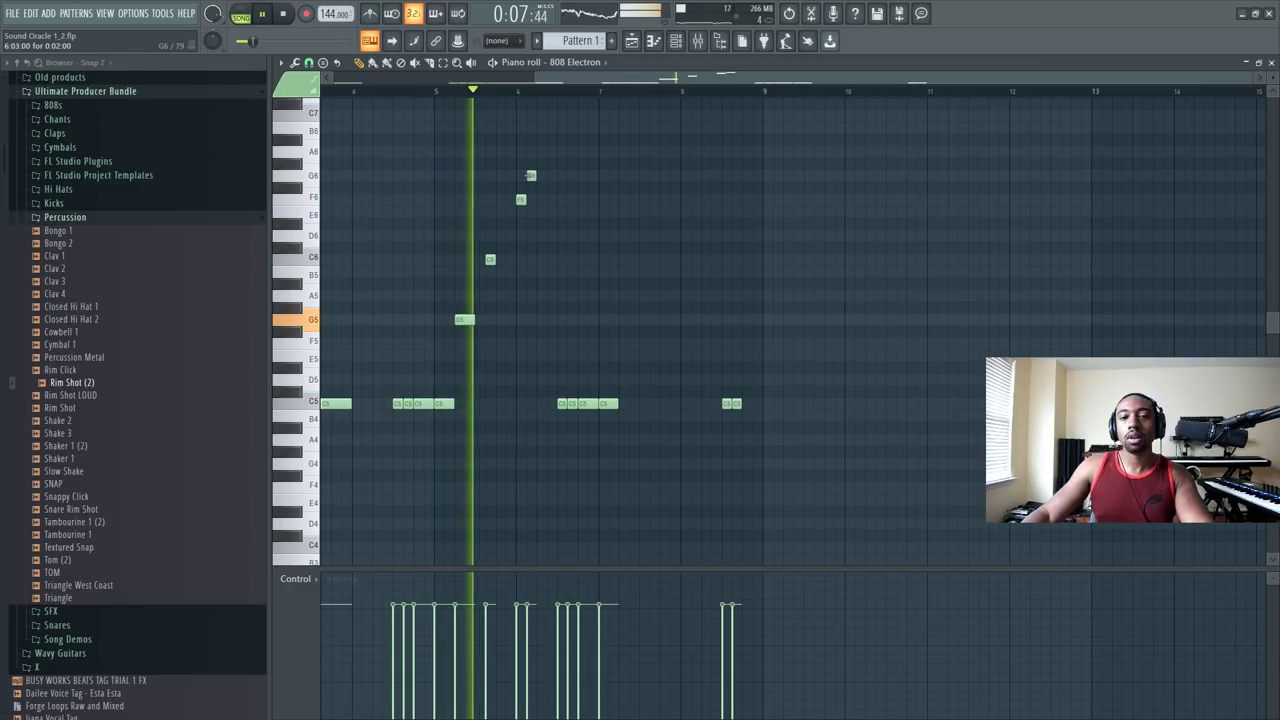
Step: Shift the F6 and G6 notes two steps later to steps 3 and 5 of bar 6 and audition them
{"action": "key", "text": "space"}
{"action": "key", "text": "space"}
{"action": "left_click_drag", "start_coordinate": [556, 187], "coordinate": [567, 187]}
{"action": "key", "text": "space"}
{"action": "key", "text": "space"}
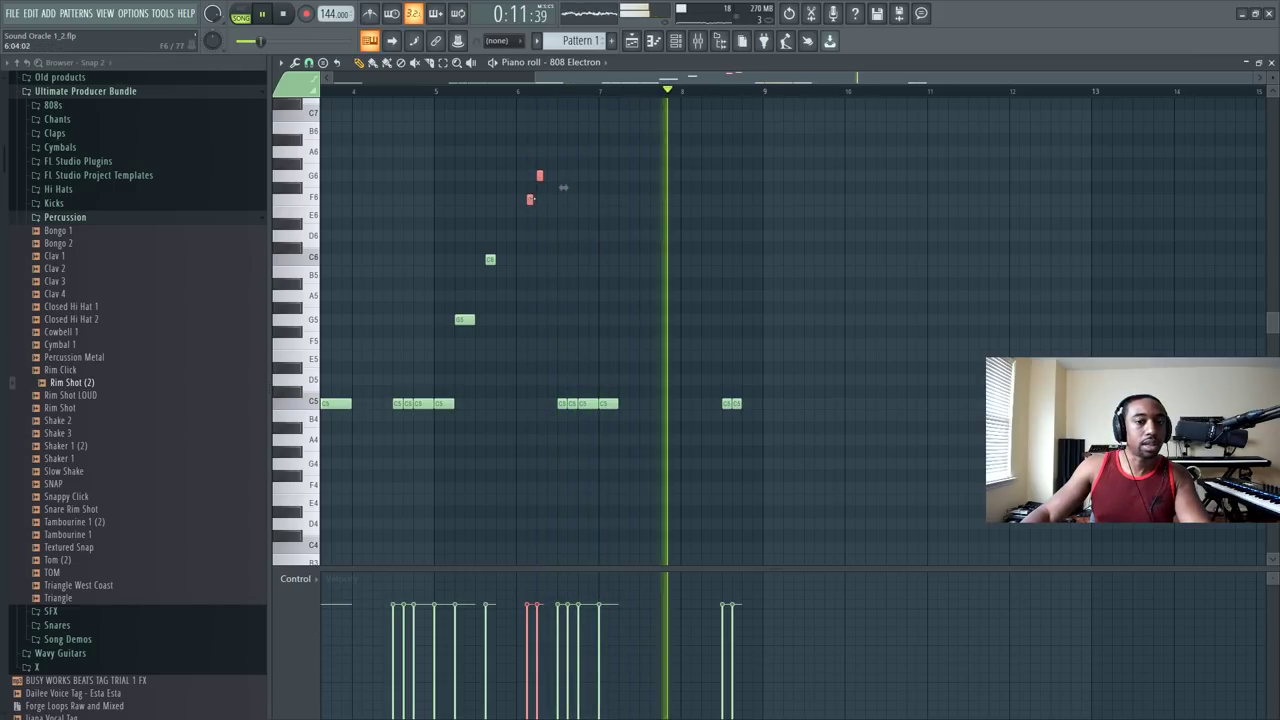
{"action": "key", "text": "space"}
{"action": "key", "text": "space"}
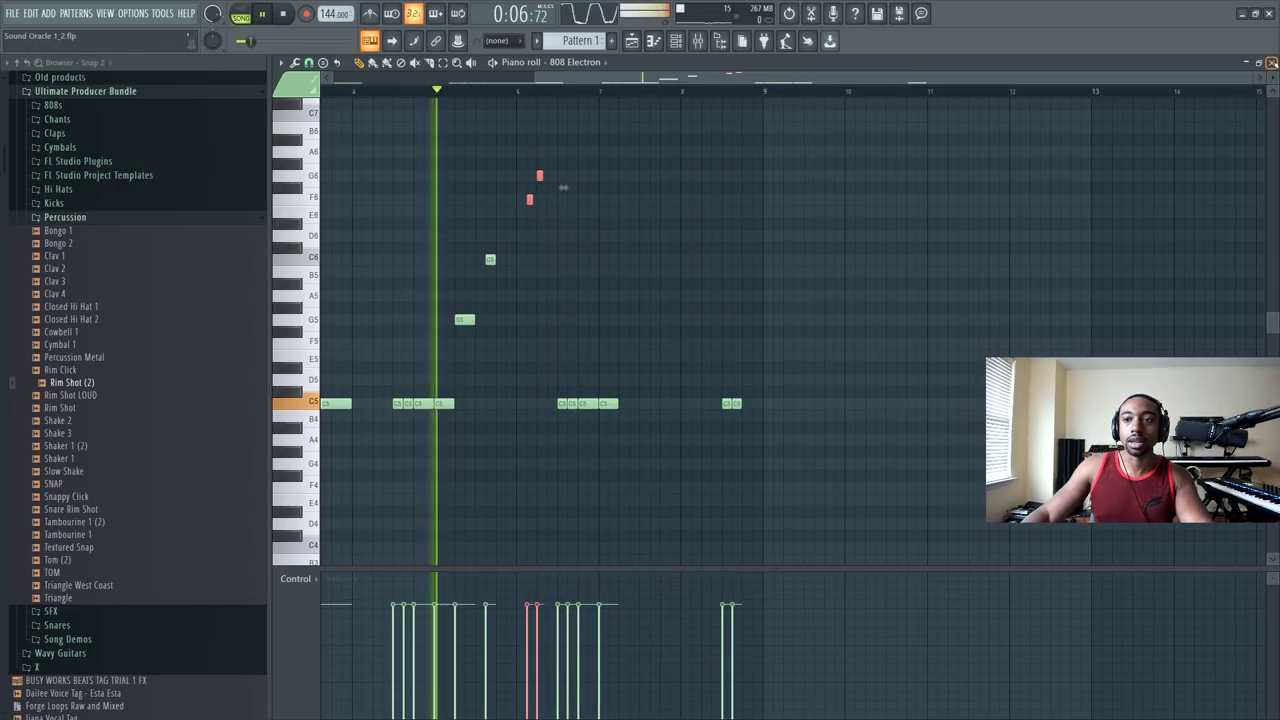
Step: Make the Pattern 6 clip at bar 5 of Track 6 unique as Pattern 7
{"action": "key", "text": "F6"}
{"action": "key", "text": "F5"}
{"action": "key", "text": "space"}
{"action": "left_click", "coordinate": [527, 290]}
{"action": "left_click", "coordinate": [588, 441]}
{"action": "key", "text": "F7"}
{"action": "key", "text": "space"}
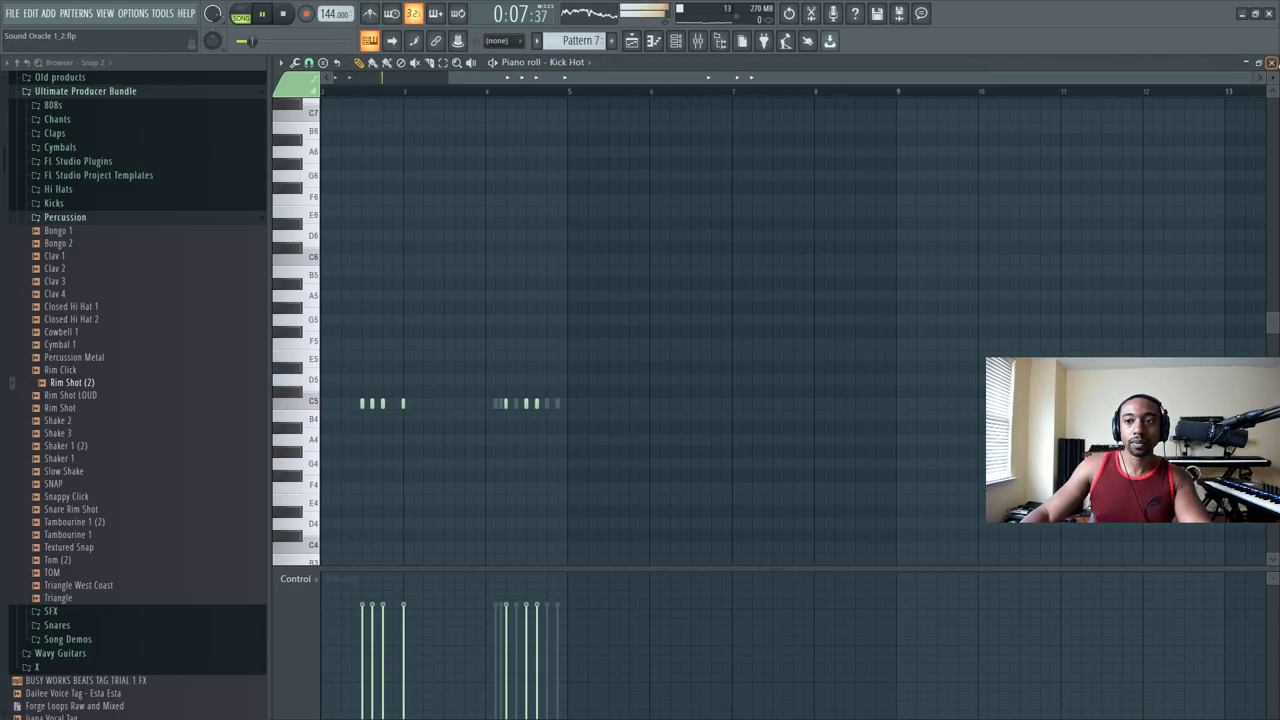
Step: Add a Kick Hot hit on step 11 of Pattern 7
{"action": "left_click", "coordinate": [1273, 63]}
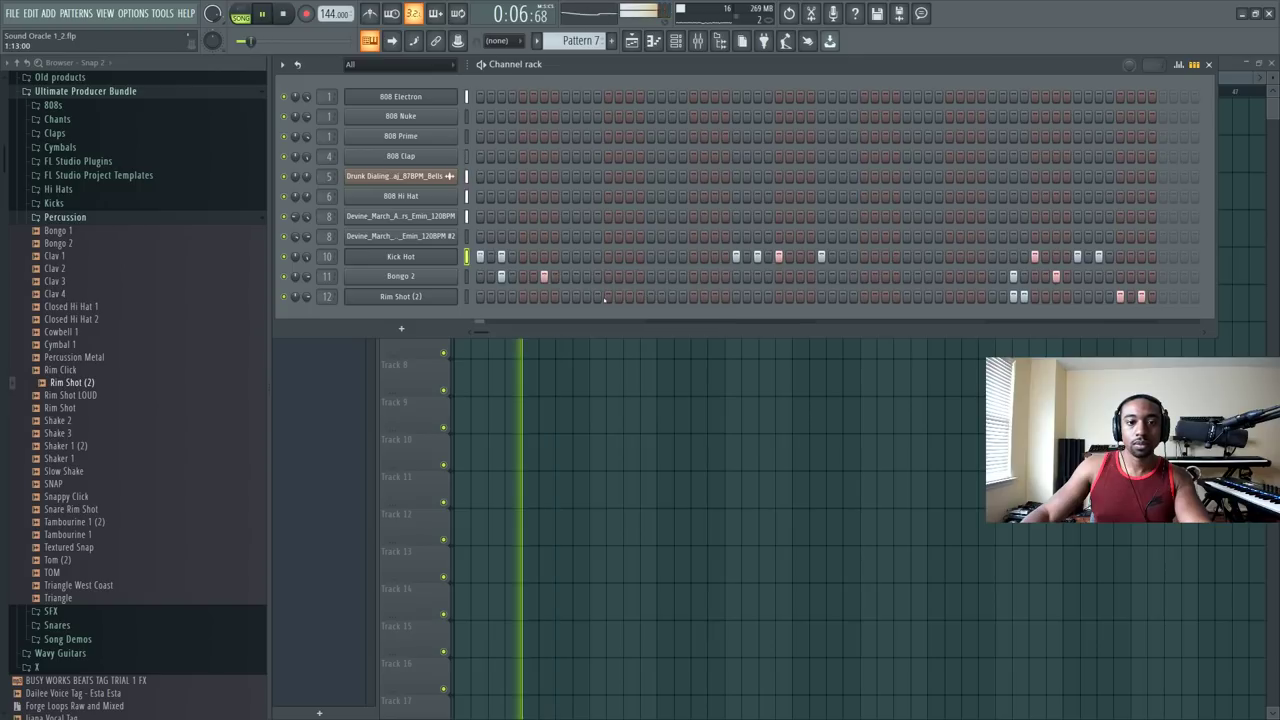
{"action": "left_click", "coordinate": [587, 256]}
{"action": "key", "text": "space"}
{"action": "key", "text": "F6"}
Step: Move the 808 Electron C6 note in Pattern 1 to step 13 of bar 5 and lengthen it to four steps
{"action": "double_click", "coordinate": [549, 121]}
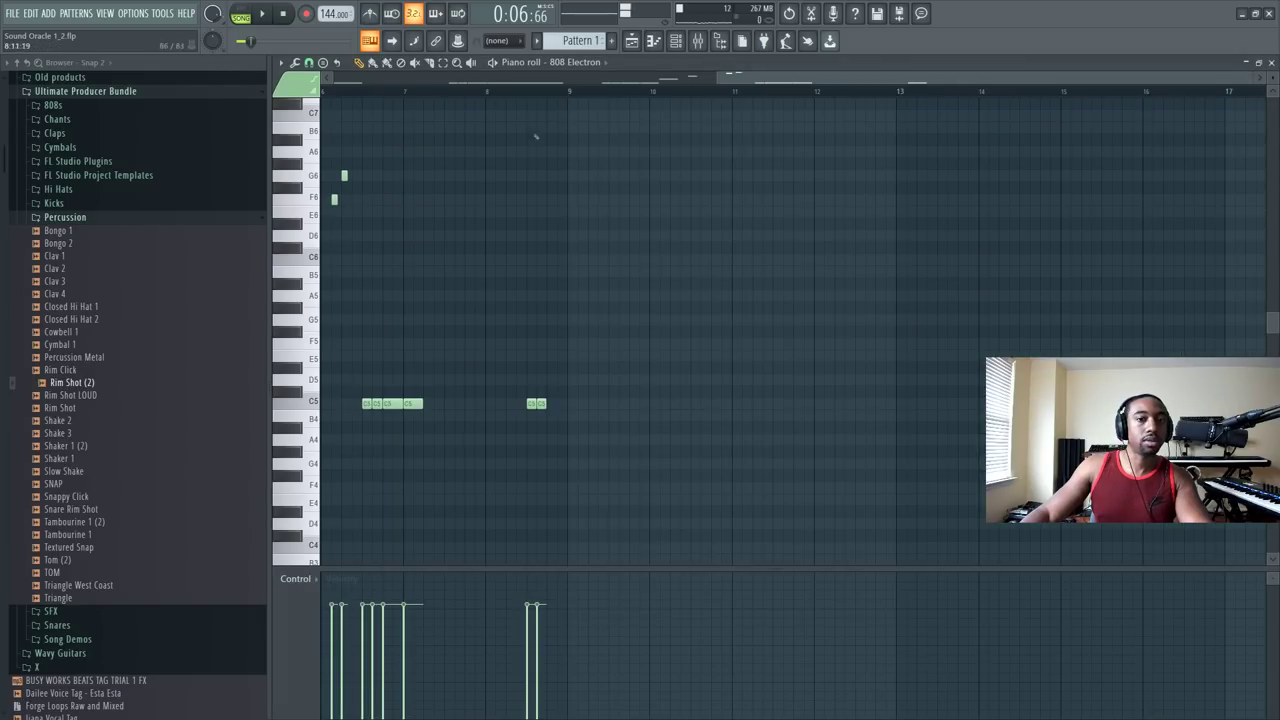
{"action": "key", "text": "space"}
{"action": "key", "text": "space"}
{"action": "key", "text": "space"}
{"action": "left_click_drag", "start_coordinate": [441, 259], "coordinate": [465, 263]}
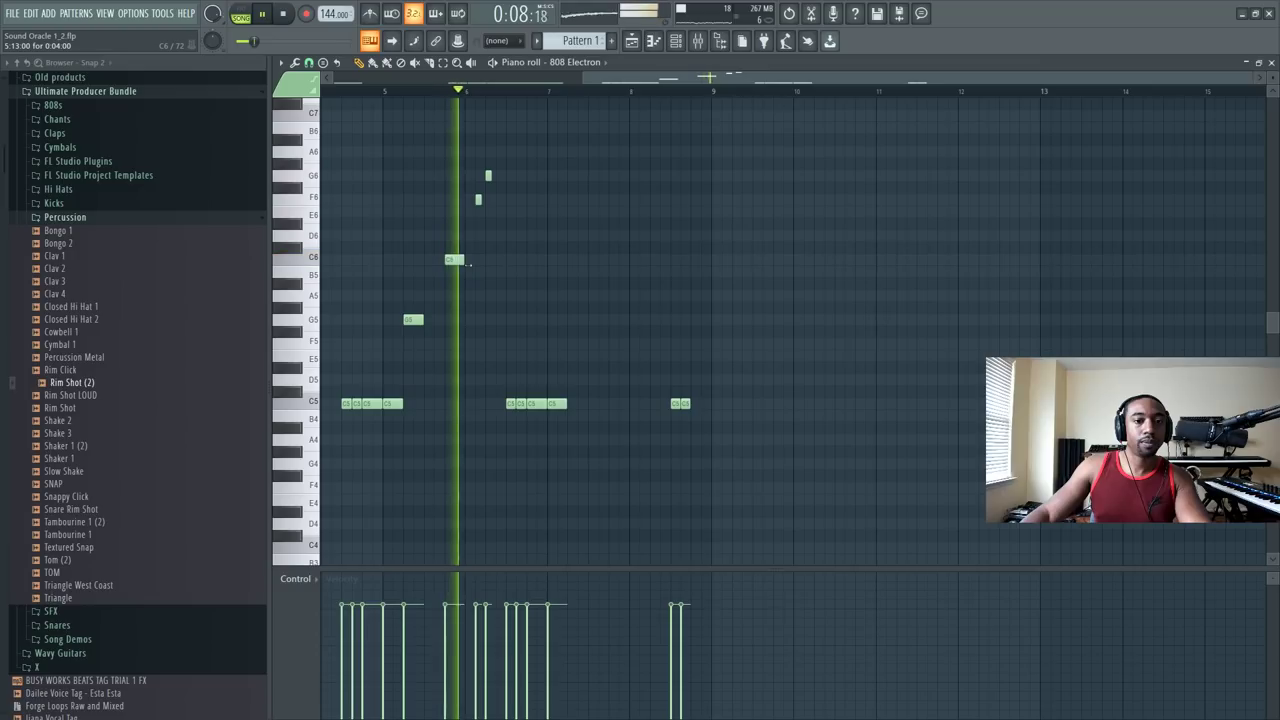
{"action": "key", "text": "space"}
Step: Transpose the C6, F6 and G6 notes to lower octaves, audition them starting from C4 and C5, and delete them
{"action": "left_click_drag", "start_coordinate": [503, 158], "coordinate": [436, 280]}
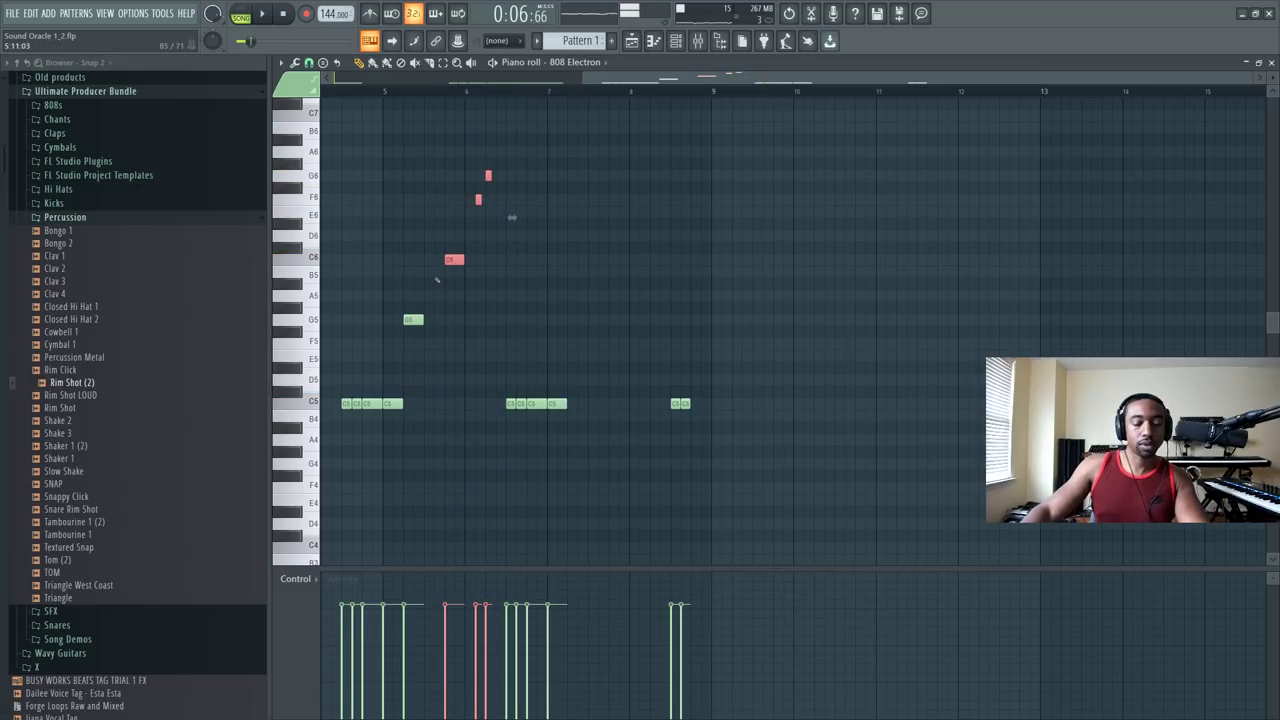
{"action": "key", "text": "space"}
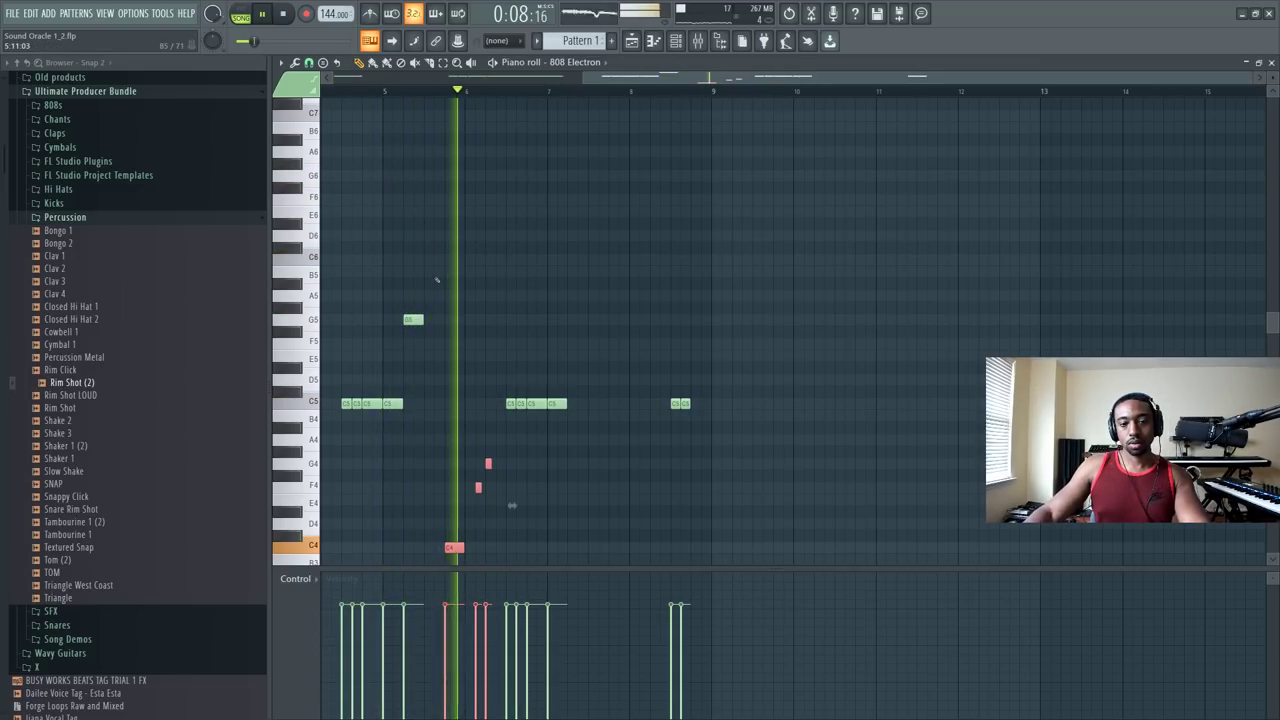
{"action": "key", "text": "ctrl+Up"}
{"action": "key", "text": "space"}
{"action": "key", "text": "space"}
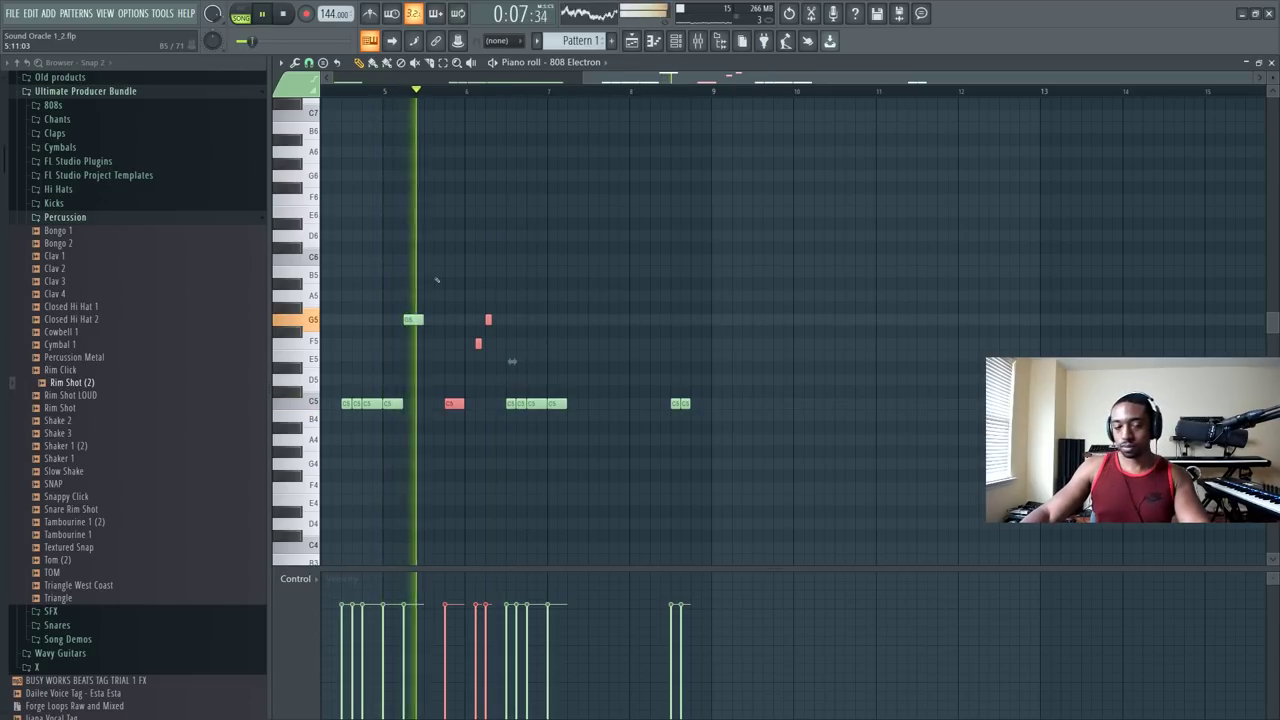
{"action": "key", "text": "space"}
{"action": "left_click", "coordinate": [491, 342]}
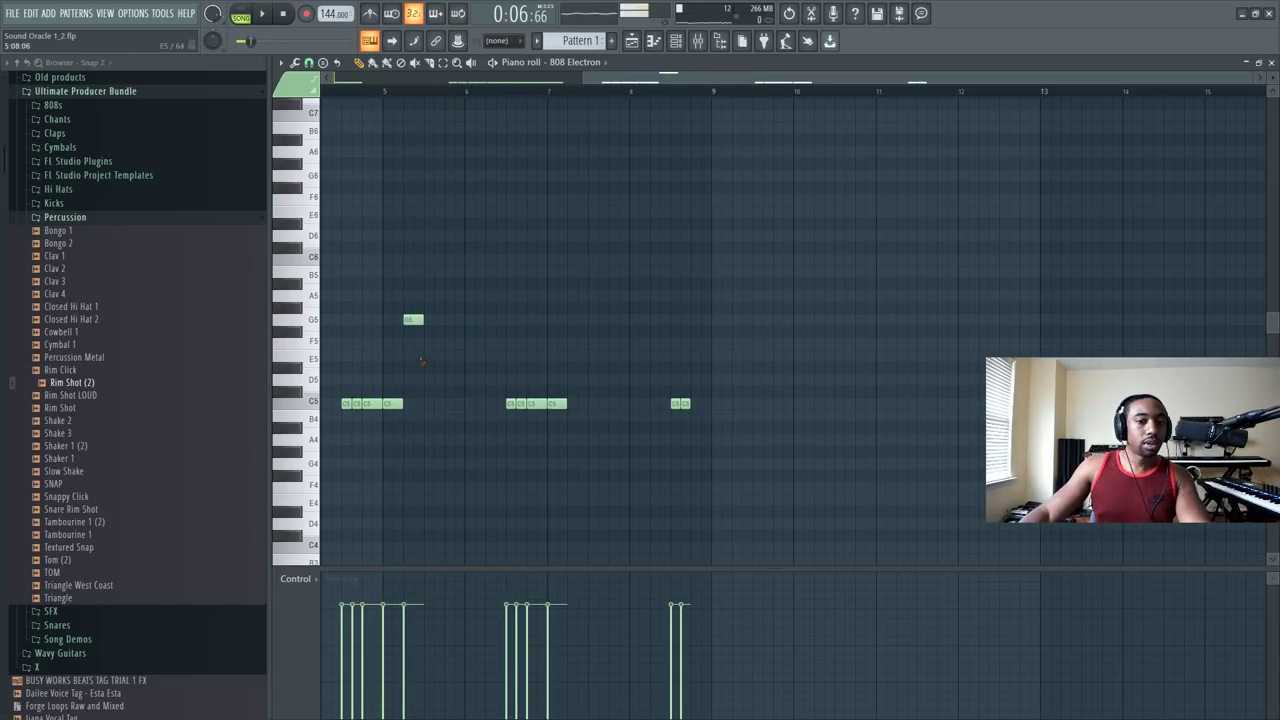
Step: Move the G5 note to F5 on step 9 of bar 5 and add a second four-step F5 on step 13
{"action": "key", "text": "space"}
{"action": "key", "text": "space"}
{"action": "key", "text": "space"}
{"action": "key", "text": "space"}
{"action": "mouse_move", "coordinate": [409, 346]}
{"action": "left_mouse_down"}
{"action": "mouse_move", "coordinate": [440, 346]}
{"action": "mouse_move", "coordinate": [429, 346]}
{"action": "left_mouse_up"}
{"action": "key", "text": "space"}
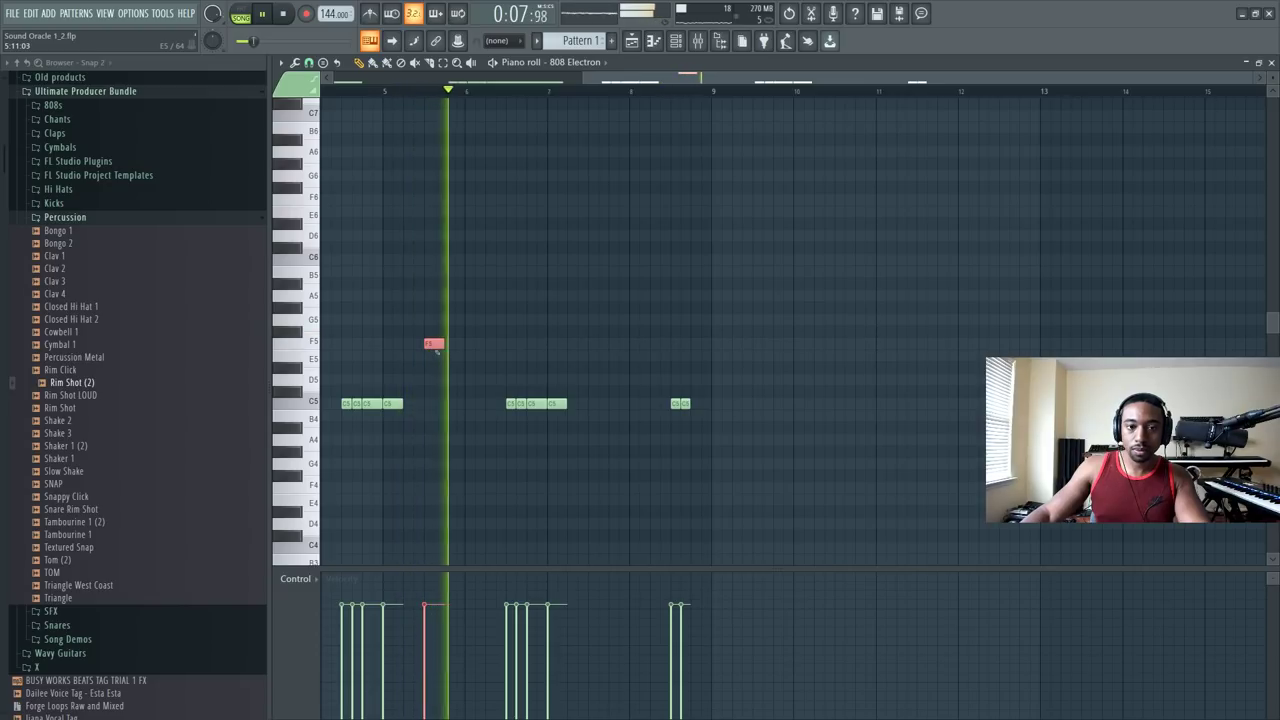
{"action": "left_click", "coordinate": [452, 344]}
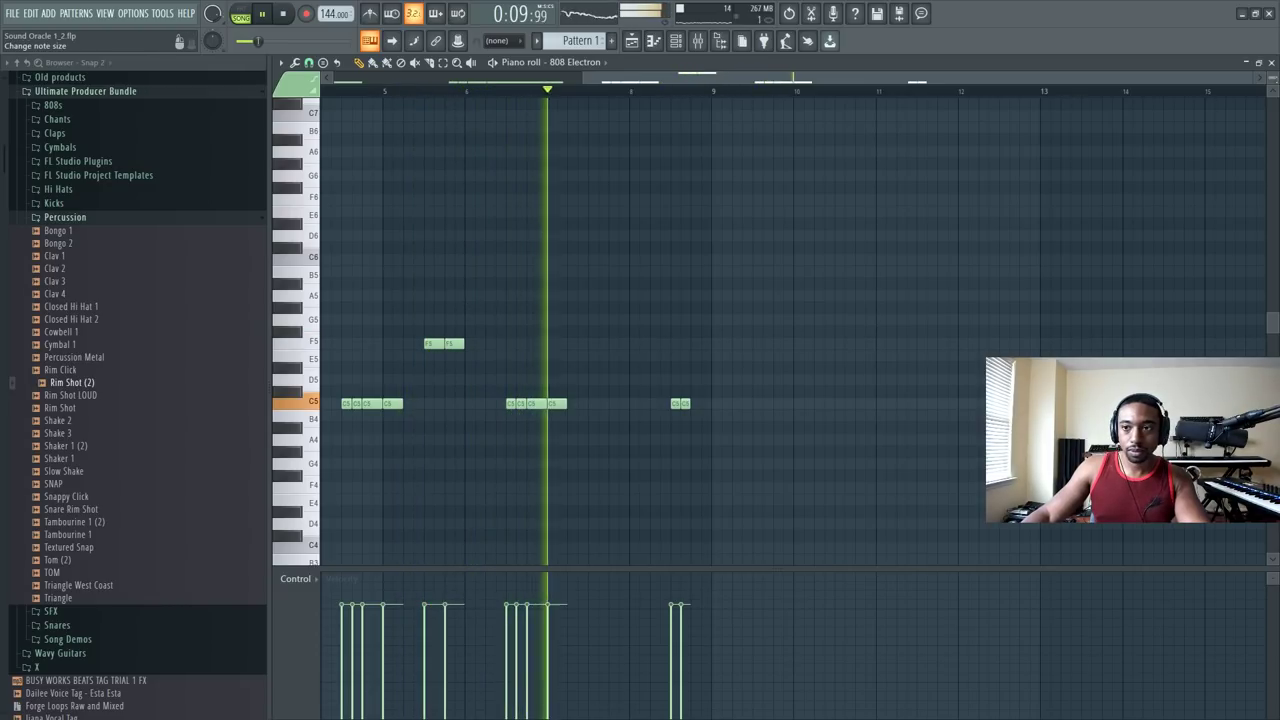
Step: Play the updated arrangement and bring up the effects chain of the mixer's group track
{"action": "key", "text": "F7"}
{"action": "key", "text": "F5"}
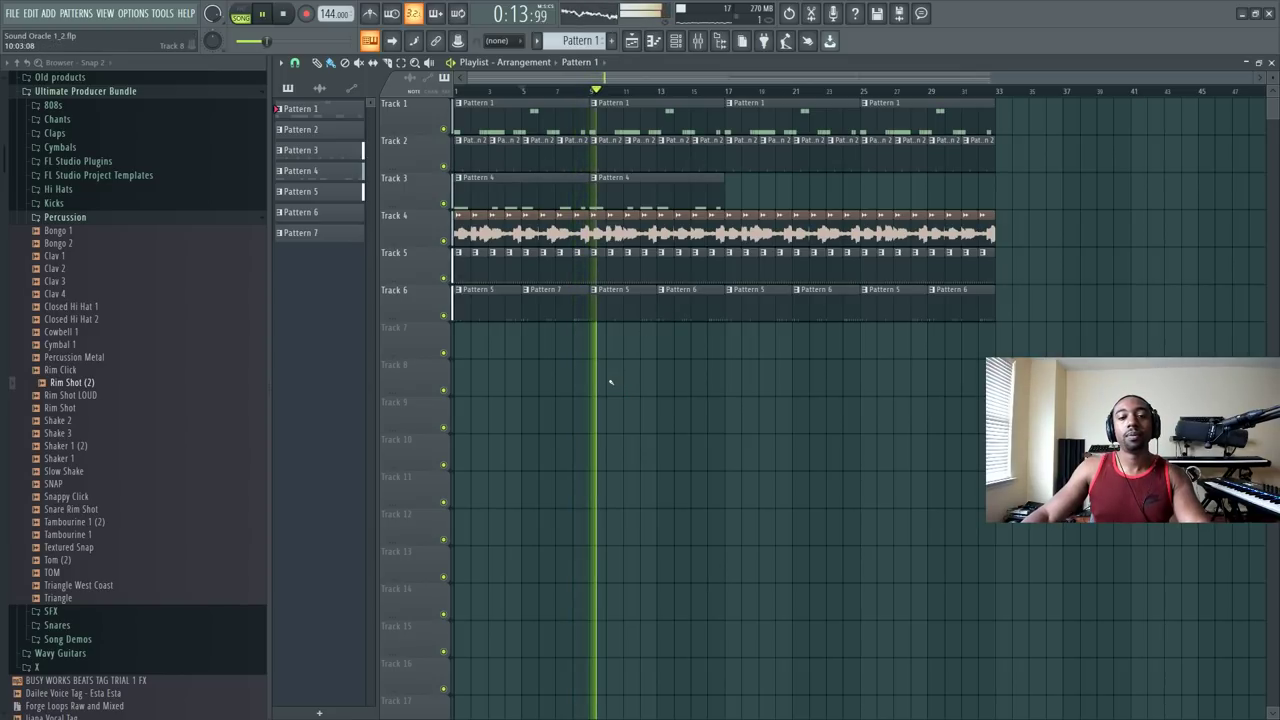
{"action": "left_click", "coordinate": [697, 41]}
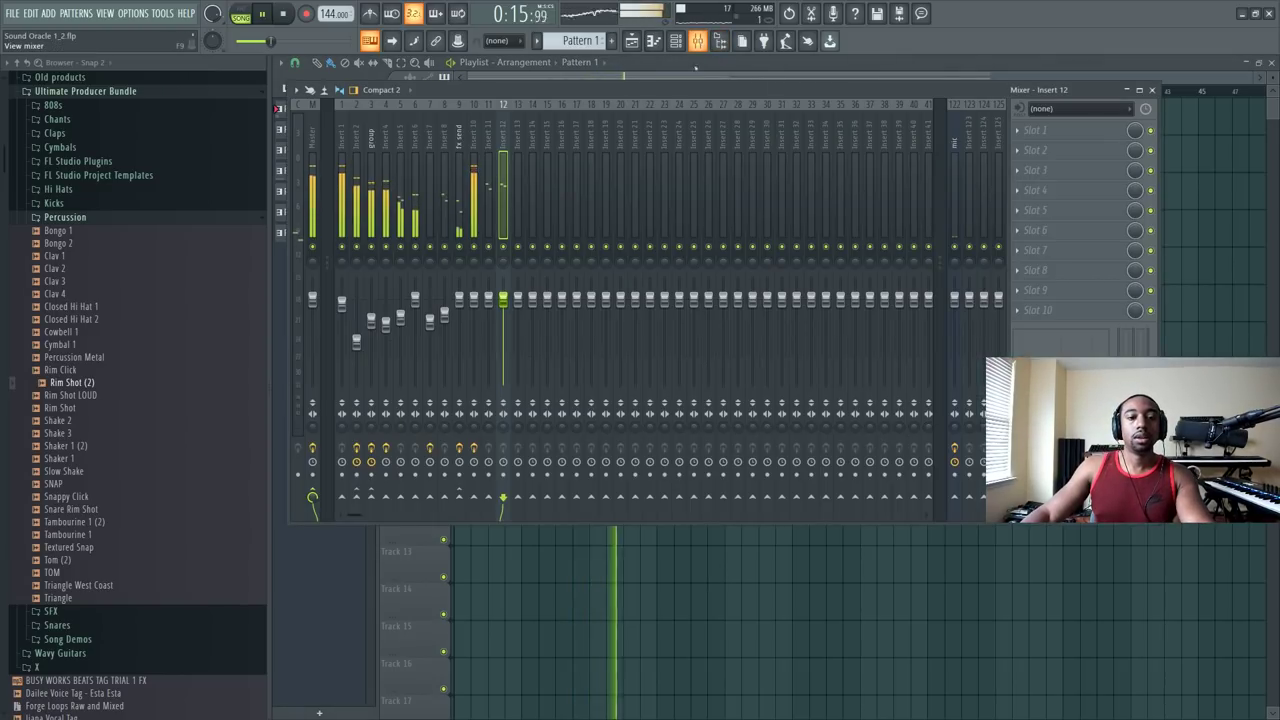
{"action": "left_click", "coordinate": [372, 160]}
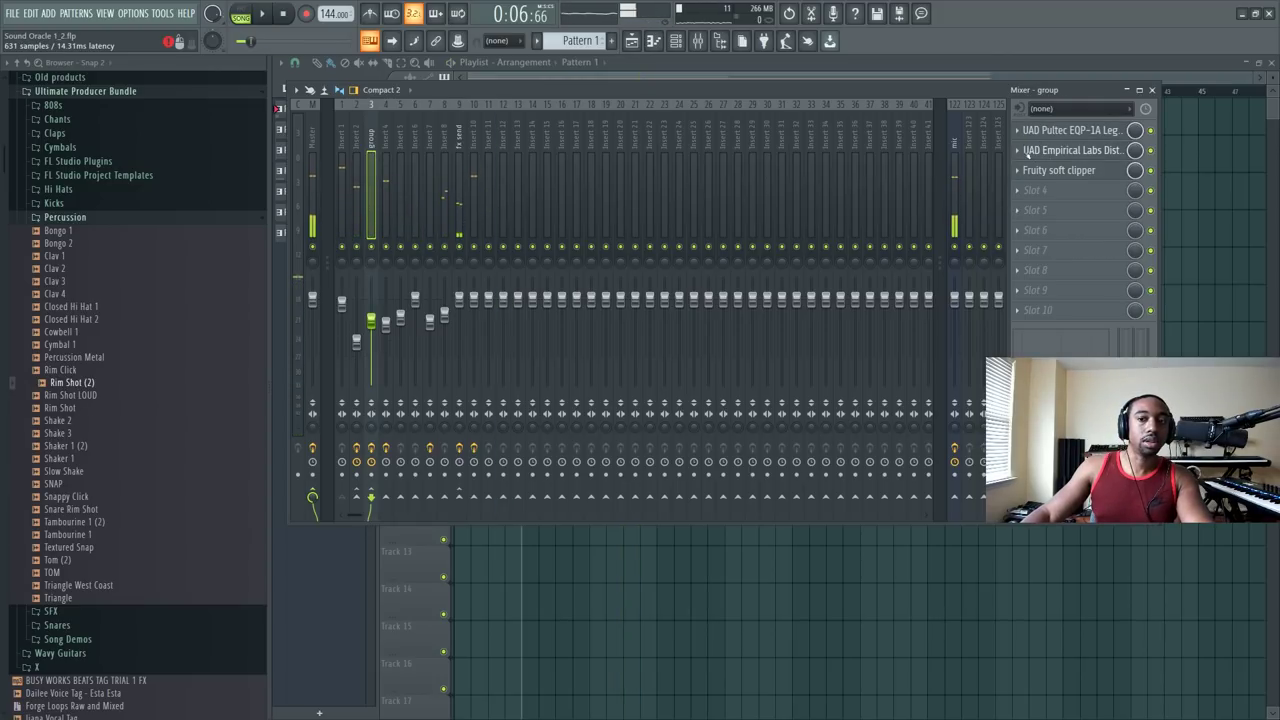
Step: Load Ozone 8 Exciter into the second effect slot of mixer track Insert 2
{"action": "left_click", "coordinate": [358, 150]}
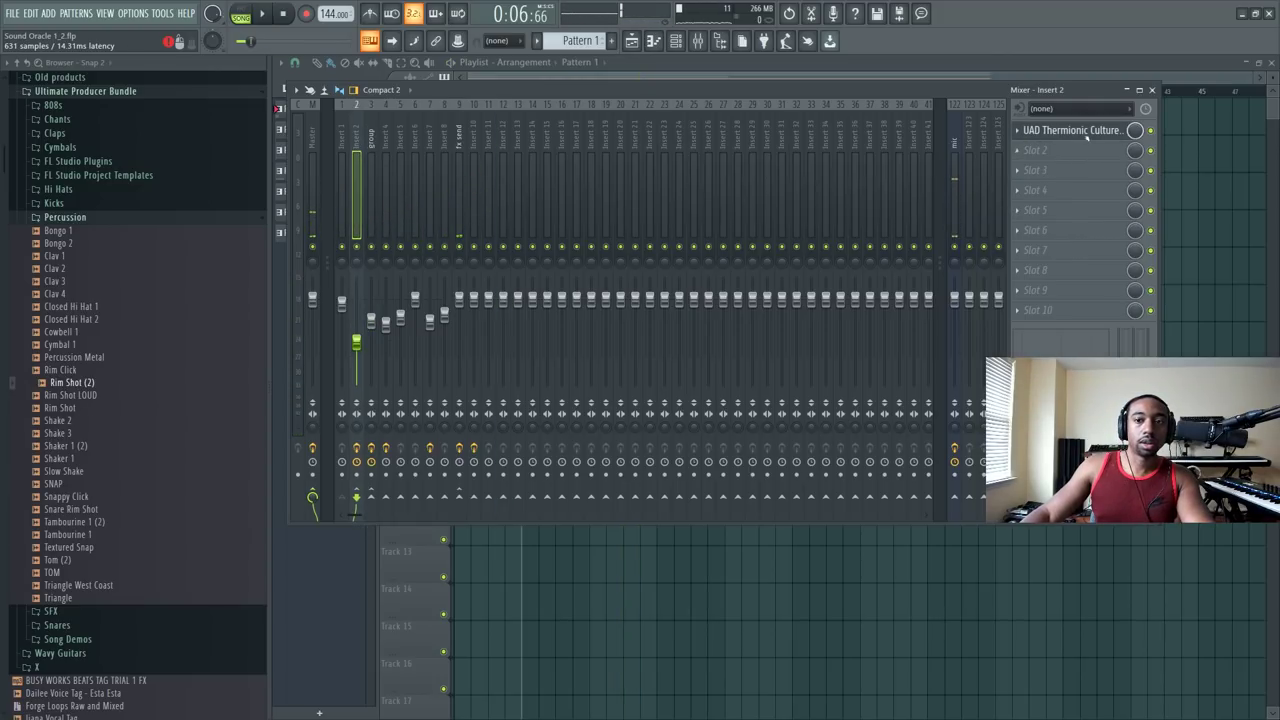
{"action": "left_click", "coordinate": [1060, 150]}
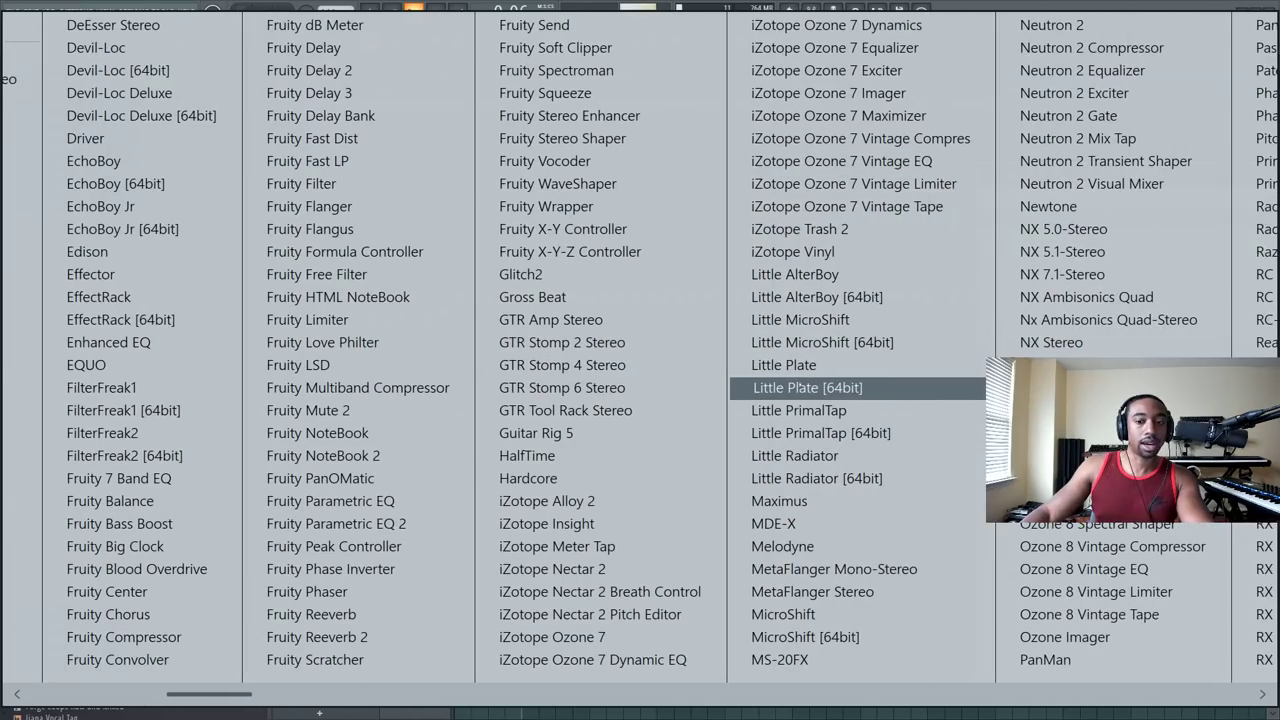
{"action": "scroll", "coordinate": [816, 399], "scroll_direction": "right", "scroll_amount": 1}
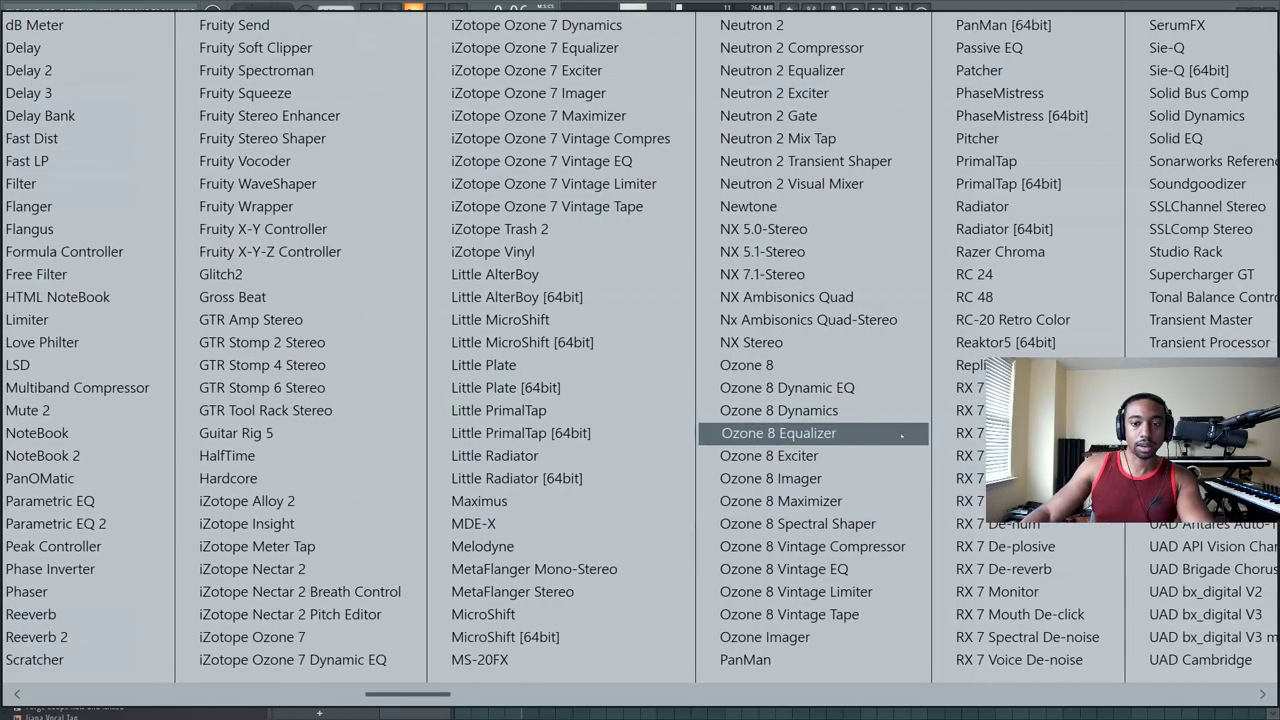
{"action": "left_click", "coordinate": [838, 453]}
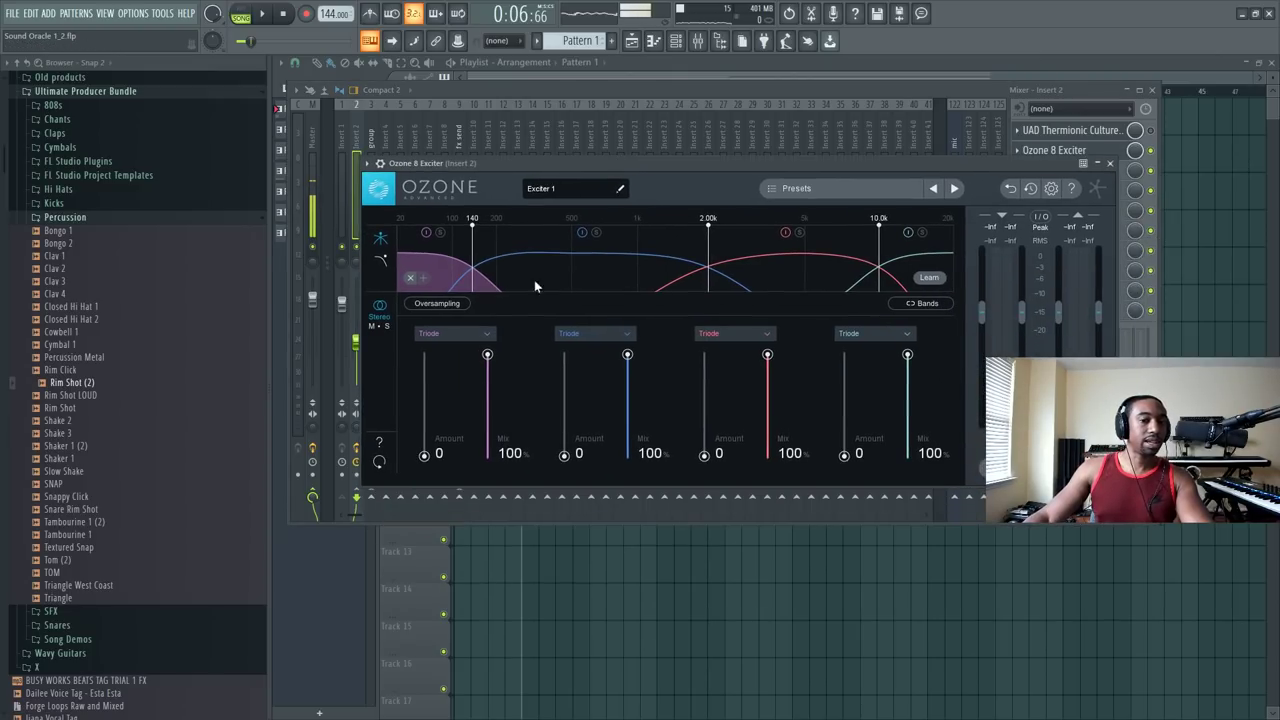
Step: Set the exciter's lowest crossover to 843 Hz and the low band's amount to 15, and move the plugin window off the mixer faders
{"action": "left_click", "coordinate": [424, 379]}
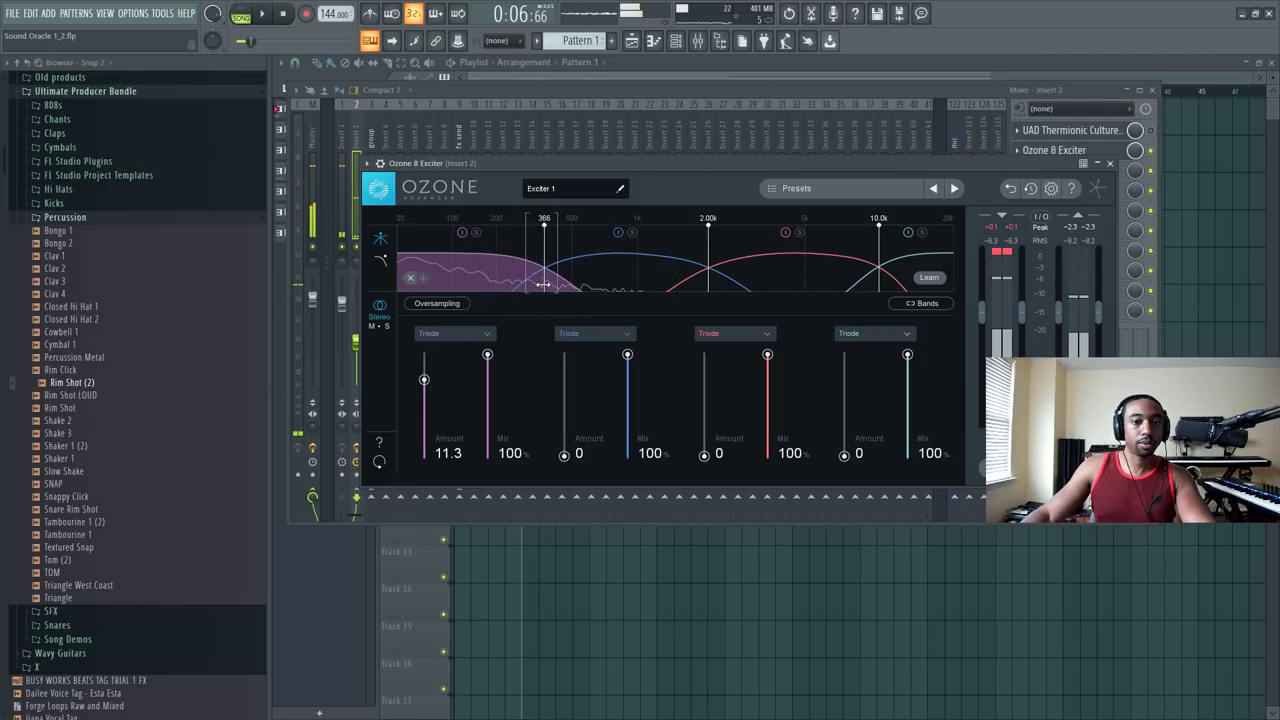
{"action": "left_click_drag", "start_coordinate": [494, 276], "coordinate": [620, 254]}
{"action": "left_click", "coordinate": [424, 354]}
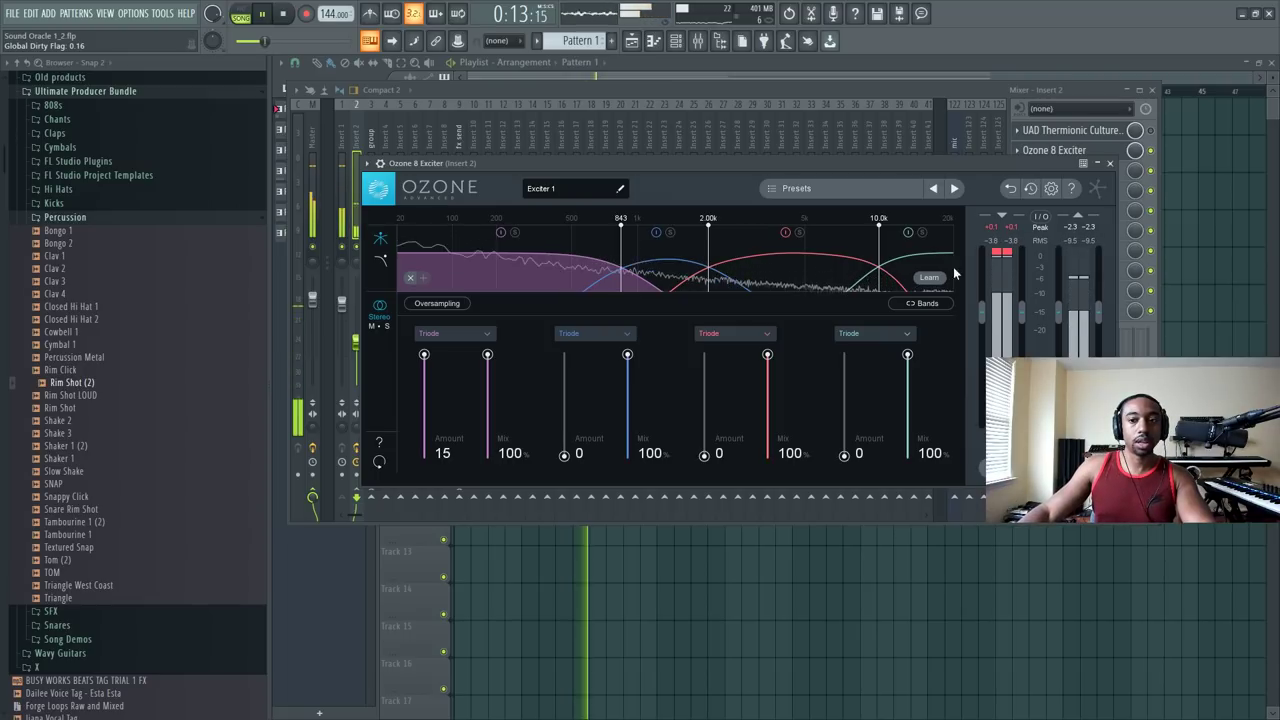
{"action": "left_click_drag", "start_coordinate": [987, 168], "coordinate": [1091, 219]}
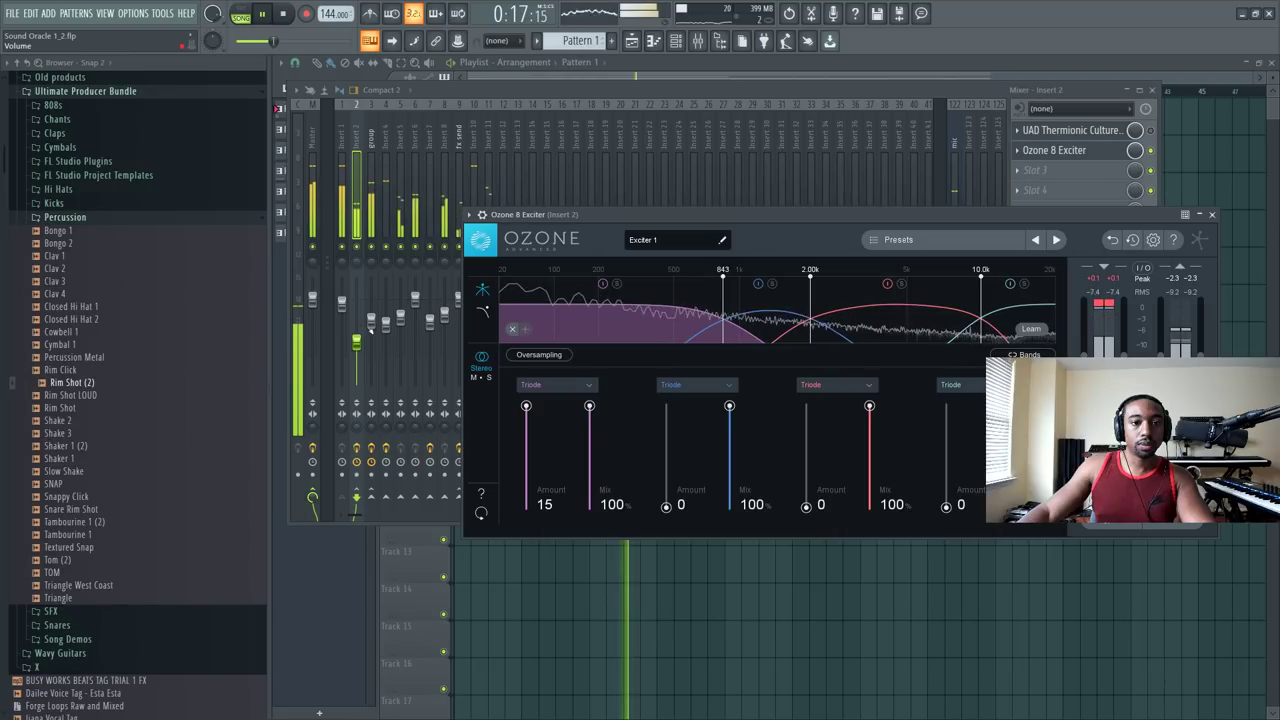
Step: Lower the group track's fader slightly and restart playback
{"action": "left_click", "coordinate": [371, 320]}
{"action": "key", "text": "space"}
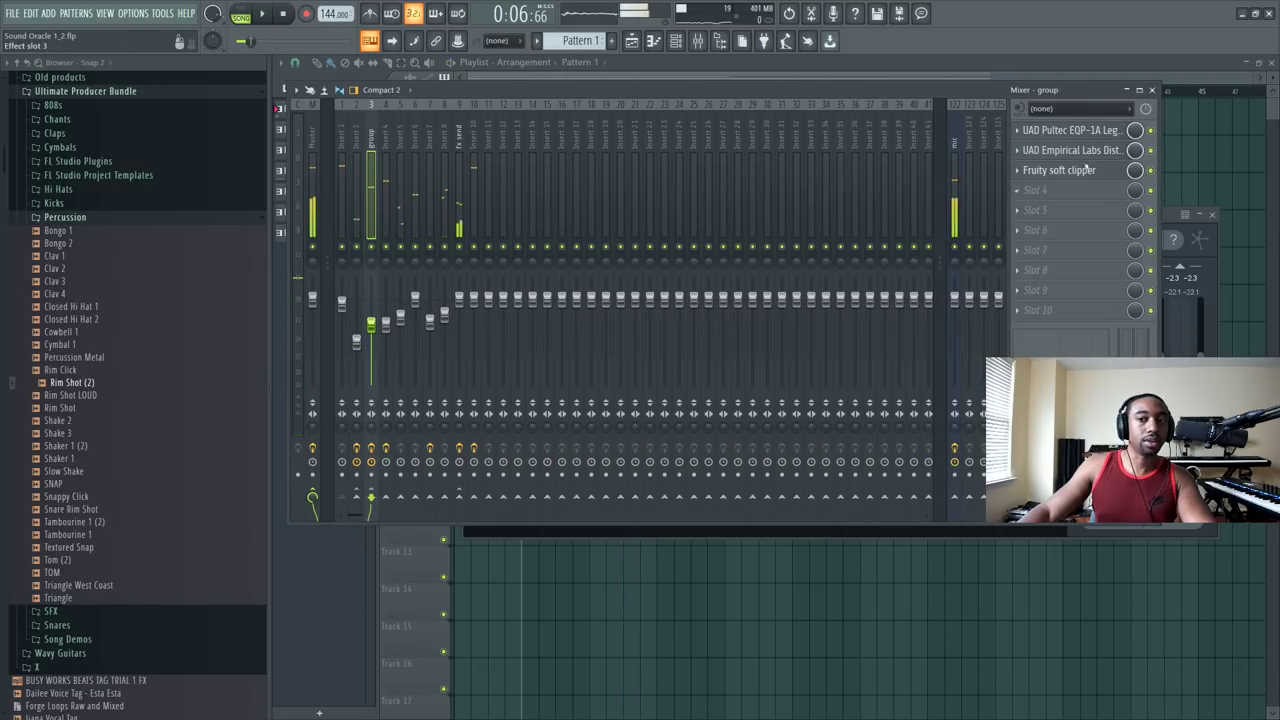
{"action": "key", "text": "space"}
Step: Raise the output and input gains of the Ozone 8 Exciter on Insert 2 during playback and close the plugin
{"action": "left_click", "coordinate": [1172, 216]}
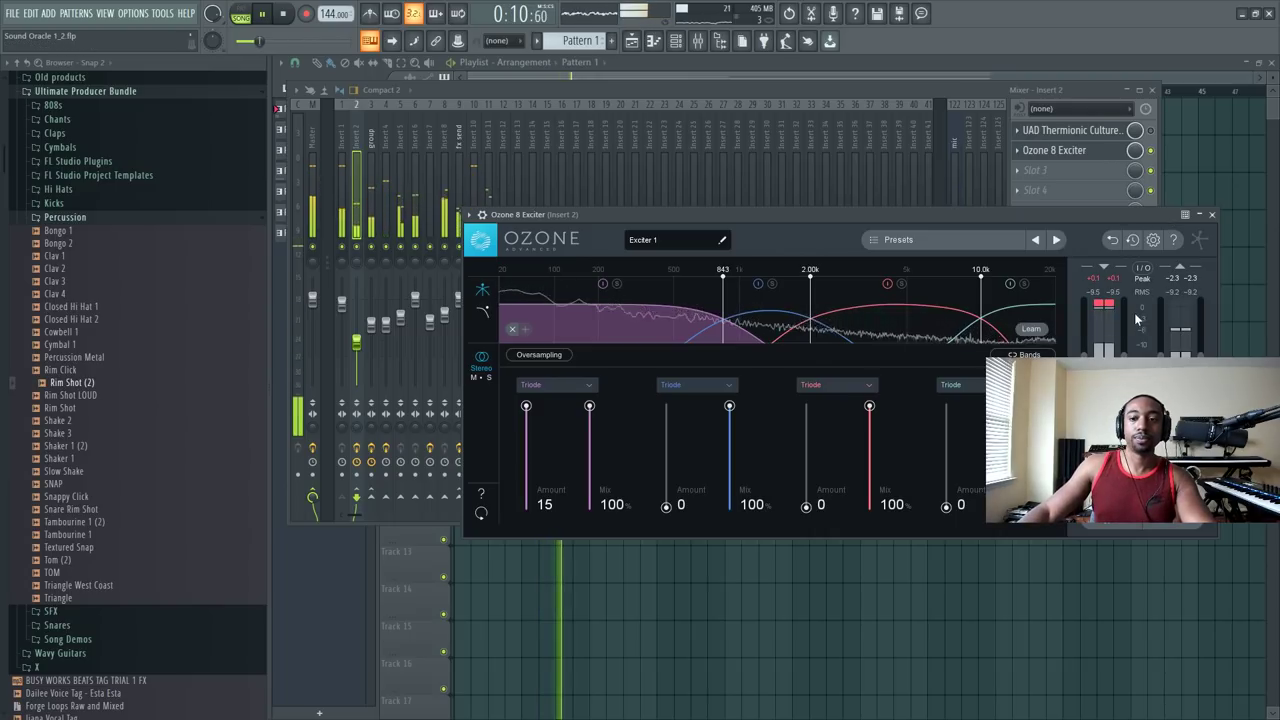
{"action": "left_click_drag", "start_coordinate": [1196, 334], "coordinate": [1186, 280]}
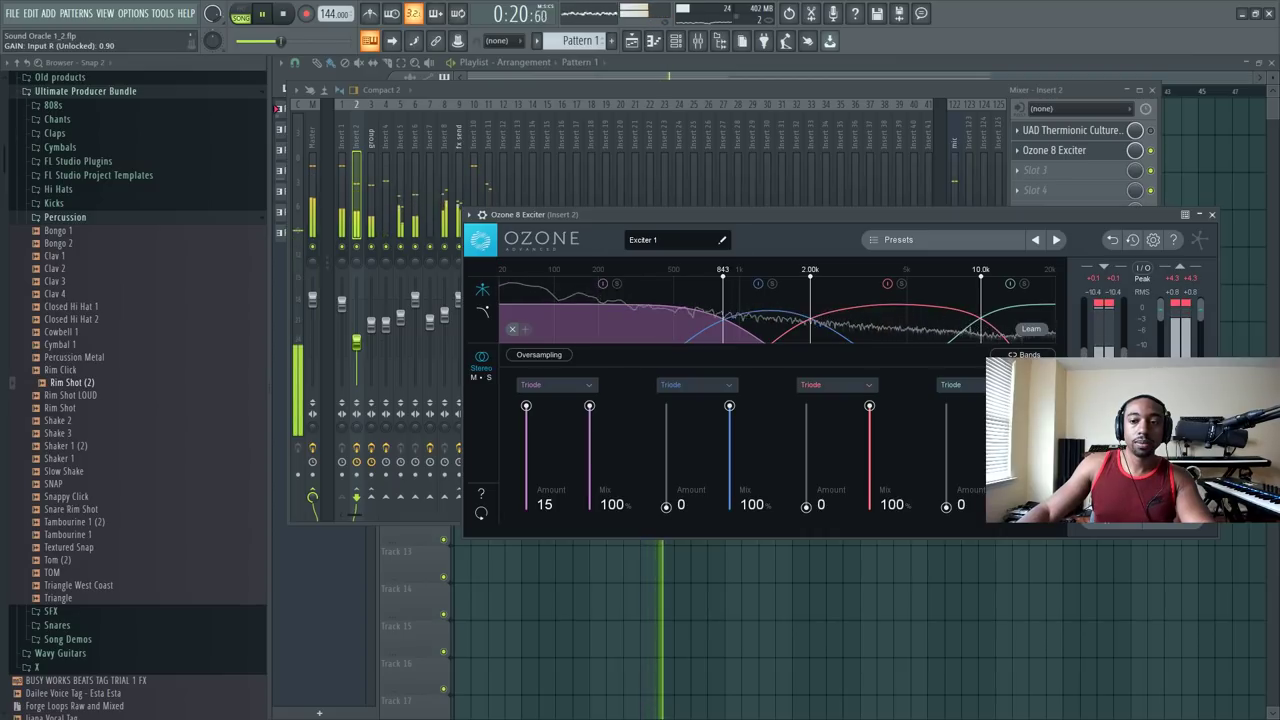
{"action": "left_click_drag", "start_coordinate": [1120, 335], "coordinate": [1119, 332]}
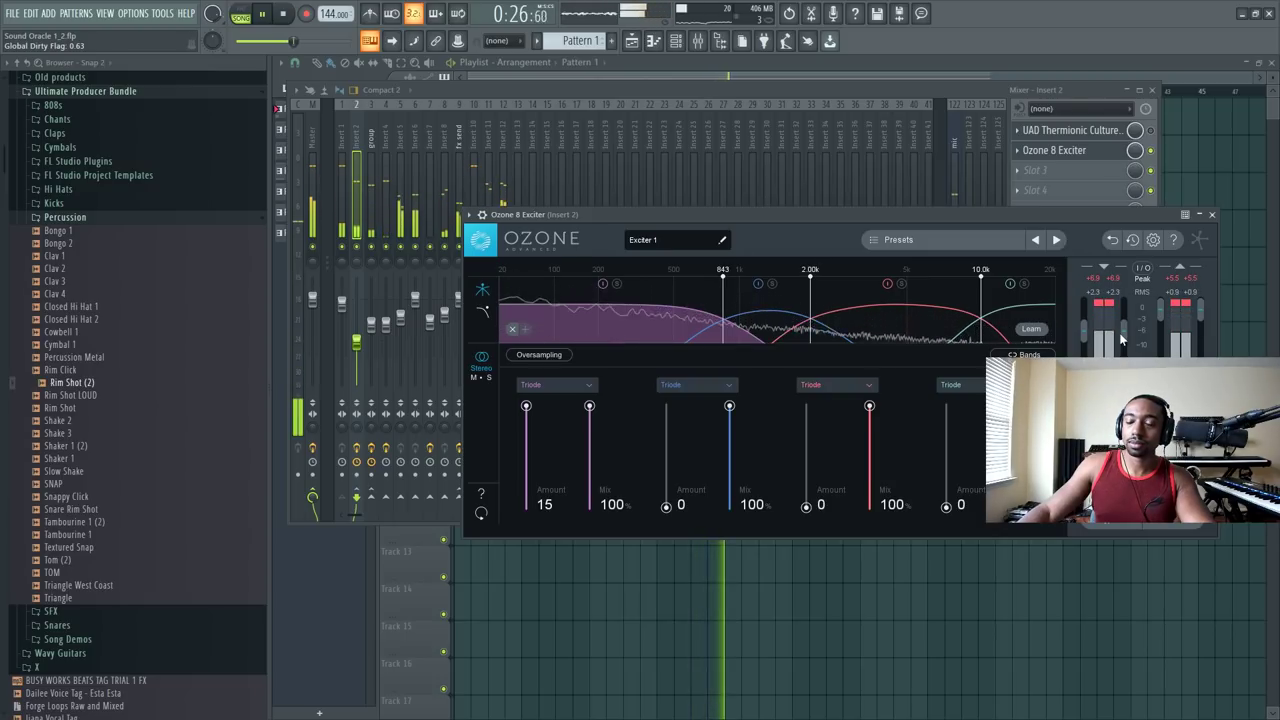
{"action": "left_click", "coordinate": [1211, 214]}
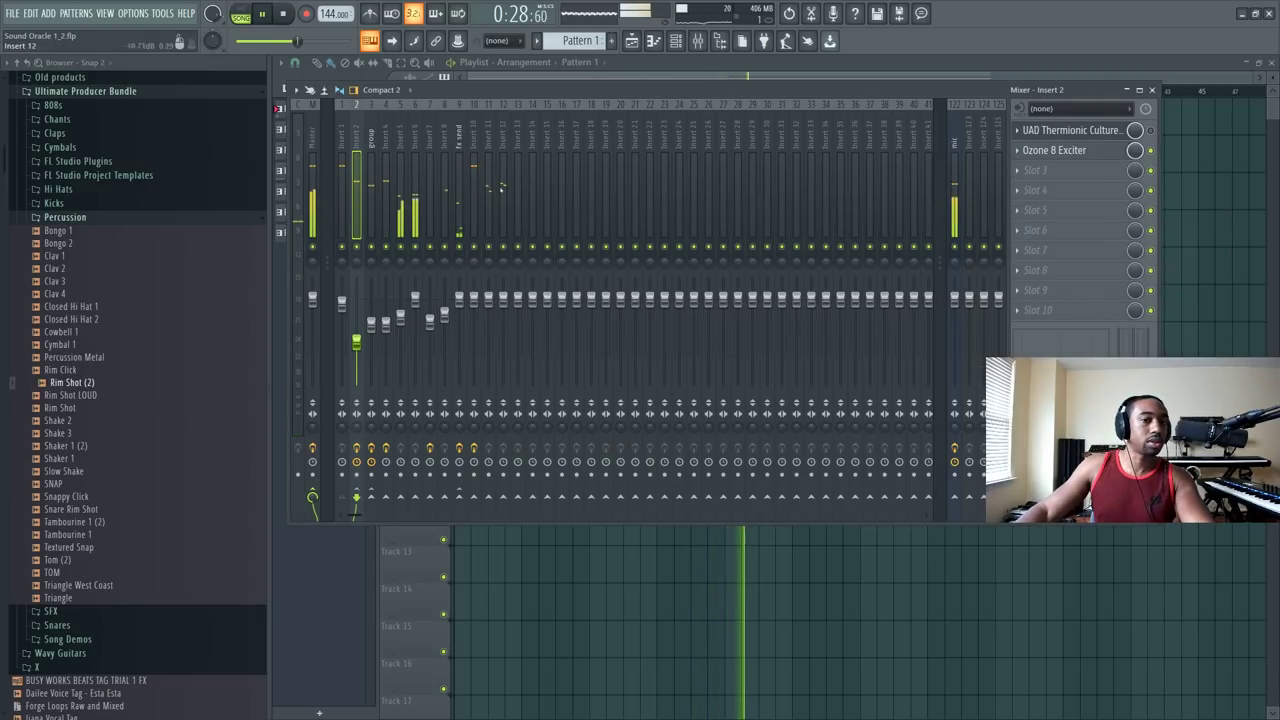
Step: Check the group track's Fruity soft clipper and Distressor during playback and raise the track's fader to 86%
{"action": "key", "text": "Right"}
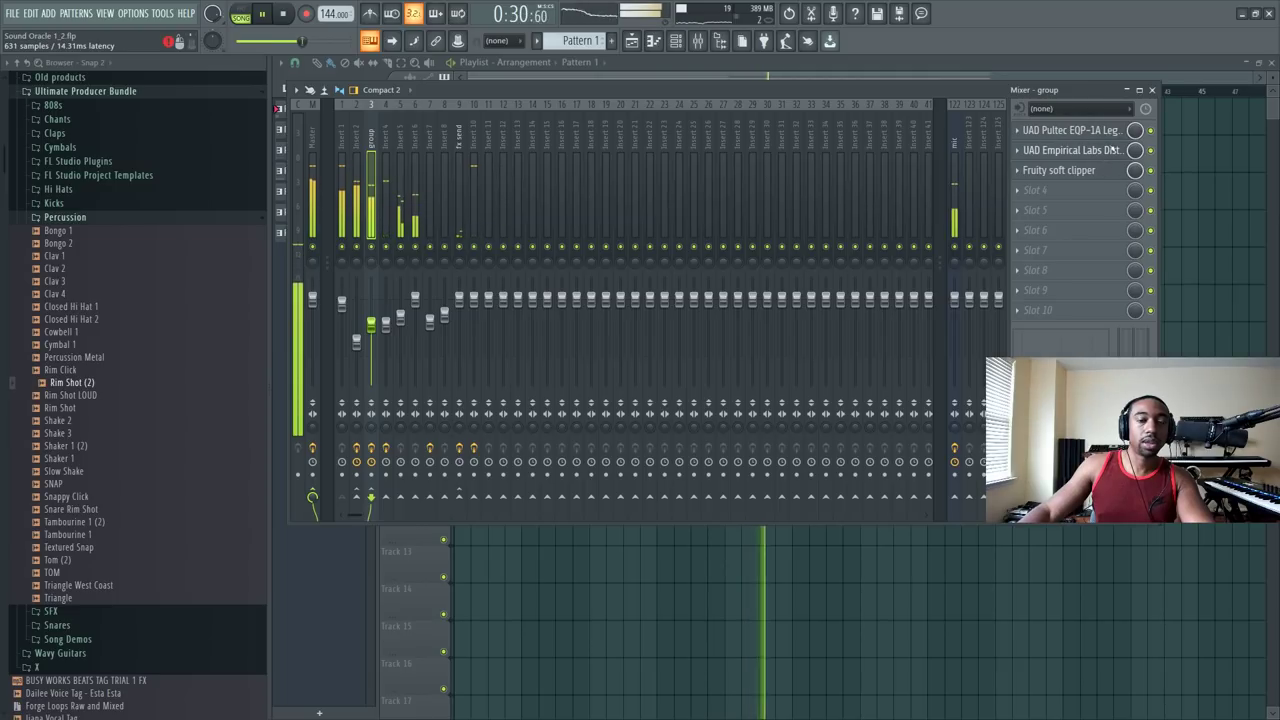
{"action": "left_click", "coordinate": [1060, 170]}
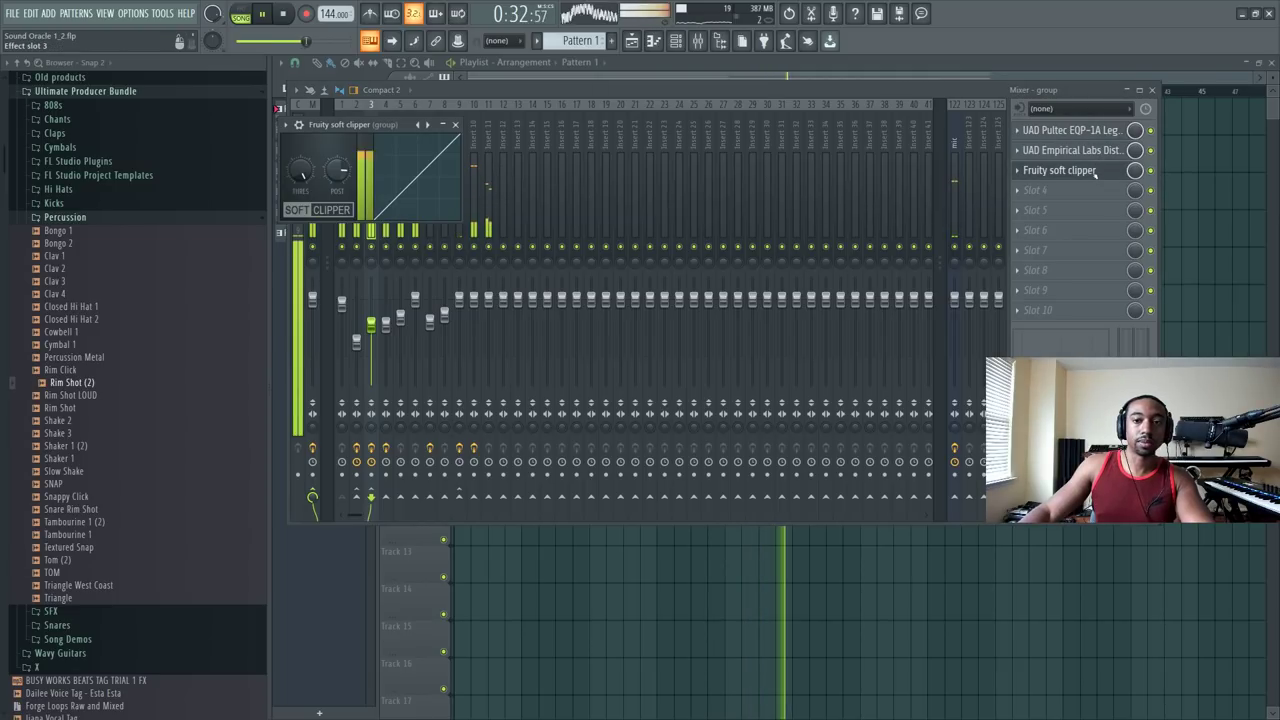
{"action": "key", "text": "Escape"}
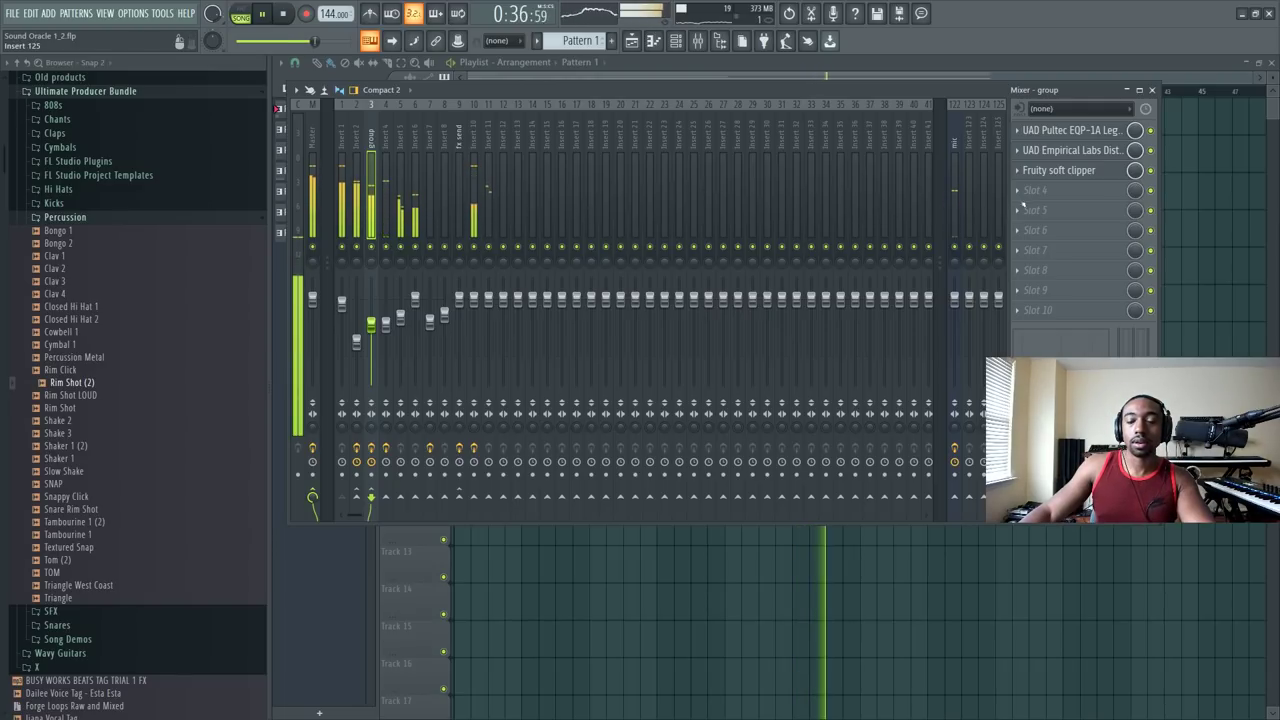
{"action": "left_click", "coordinate": [1068, 150]}
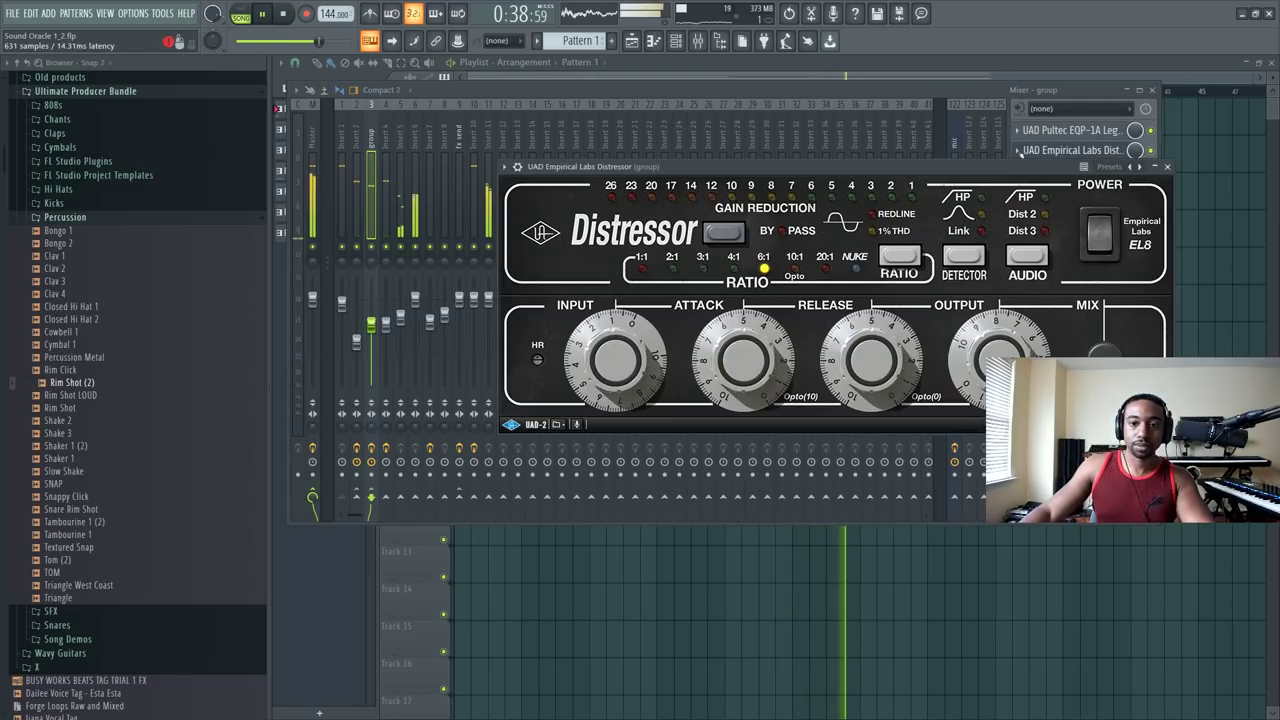
{"action": "left_click", "coordinate": [1166, 168]}
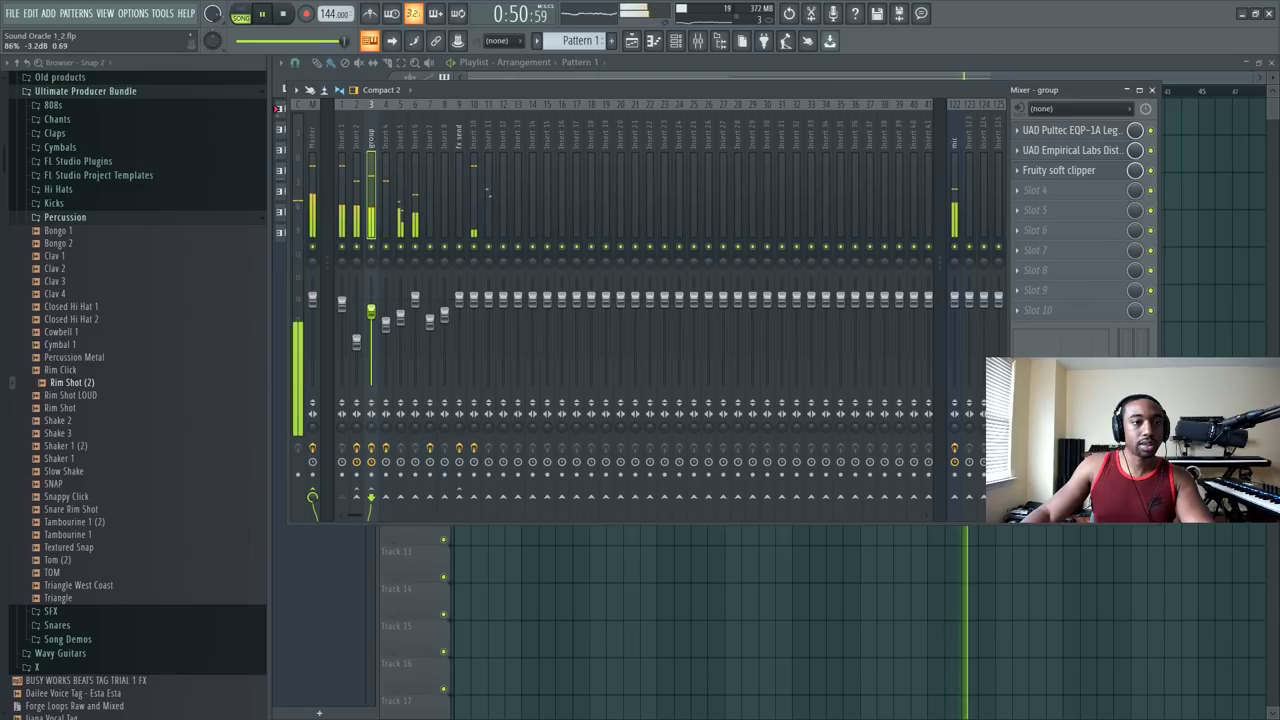
Step: Bring up Insert 2's effects, re-enable the Thermionic Culture Vulture and open its interface
{"action": "left_click", "coordinate": [697, 41]}
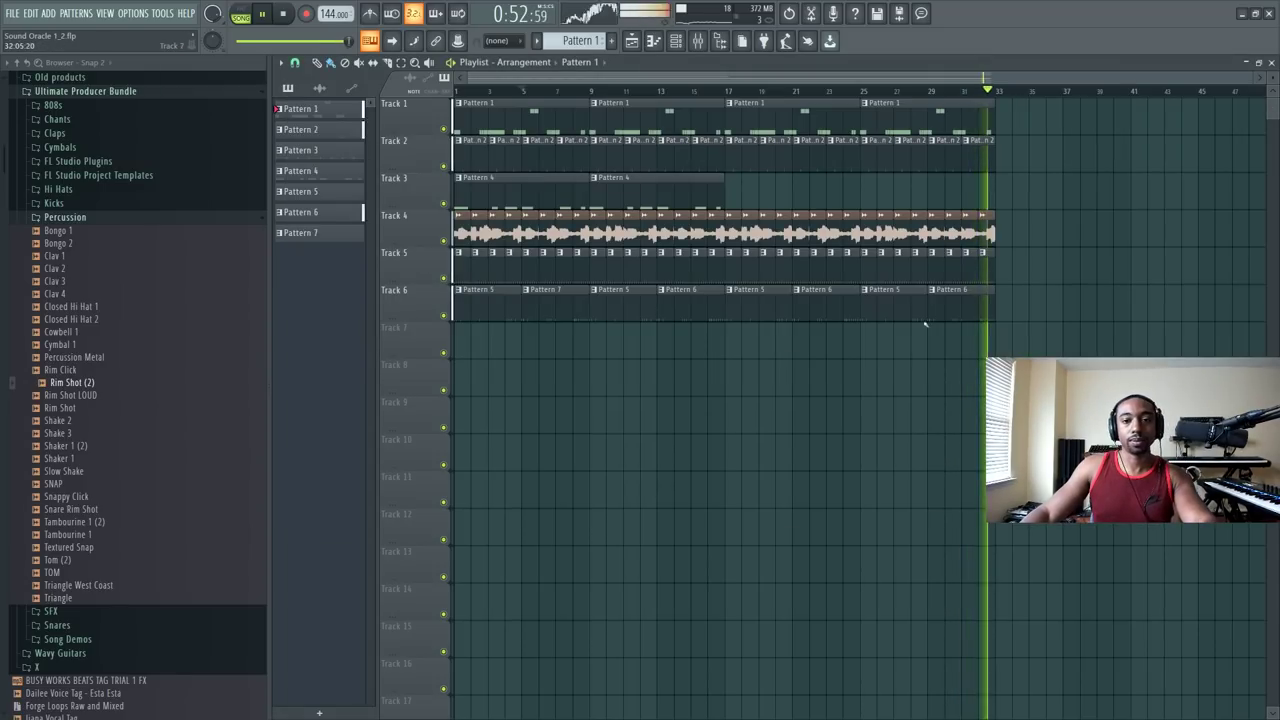
{"action": "left_click", "coordinate": [697, 41]}
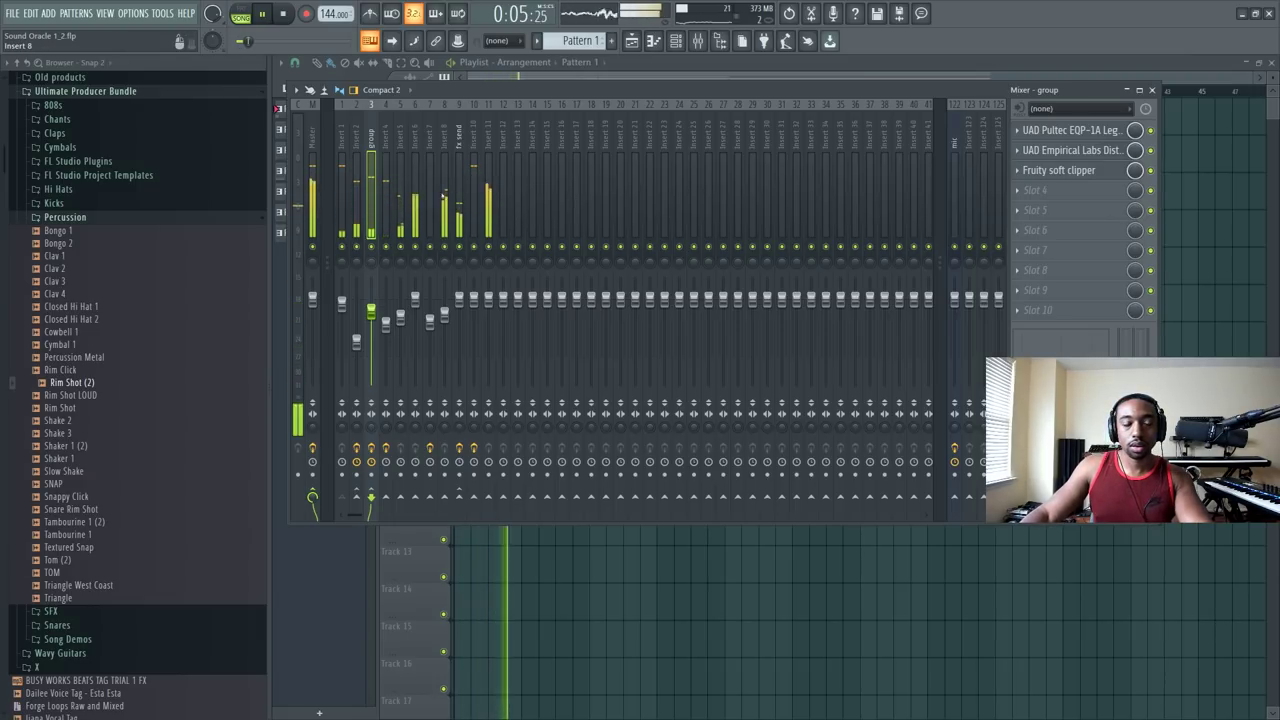
{"action": "left_click", "coordinate": [358, 160]}
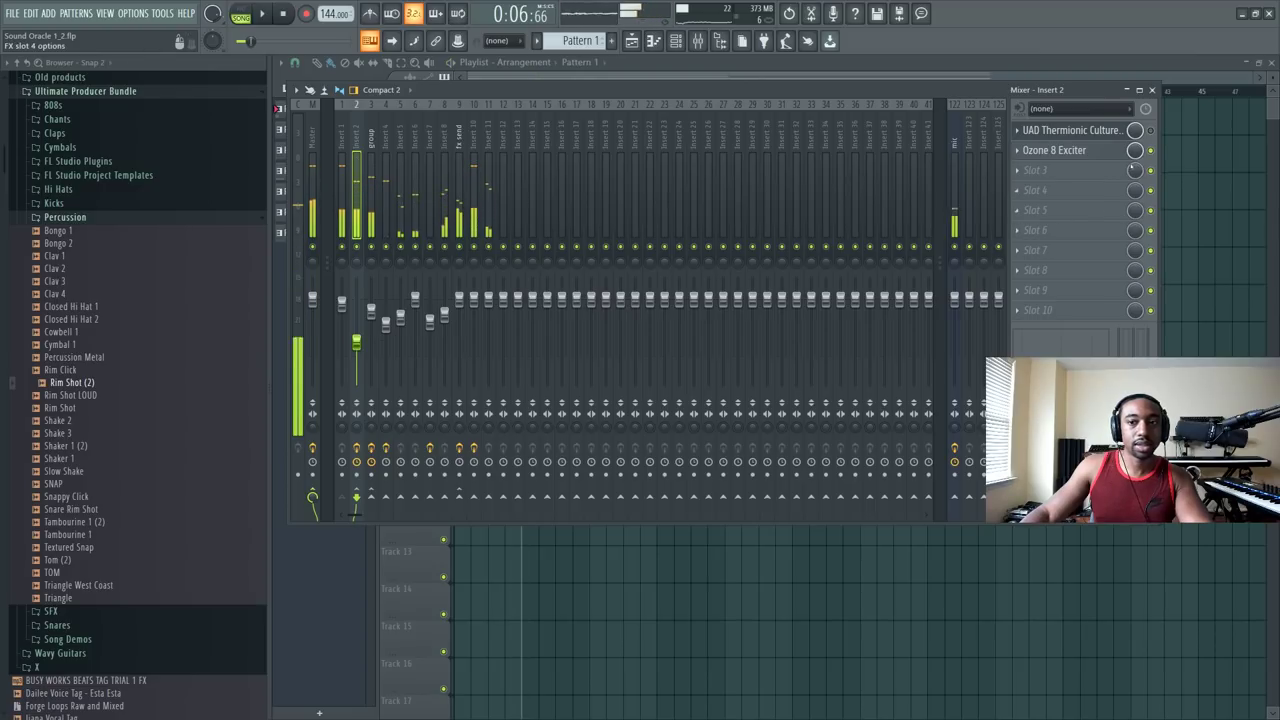
{"action": "left_click", "coordinate": [1087, 151]}
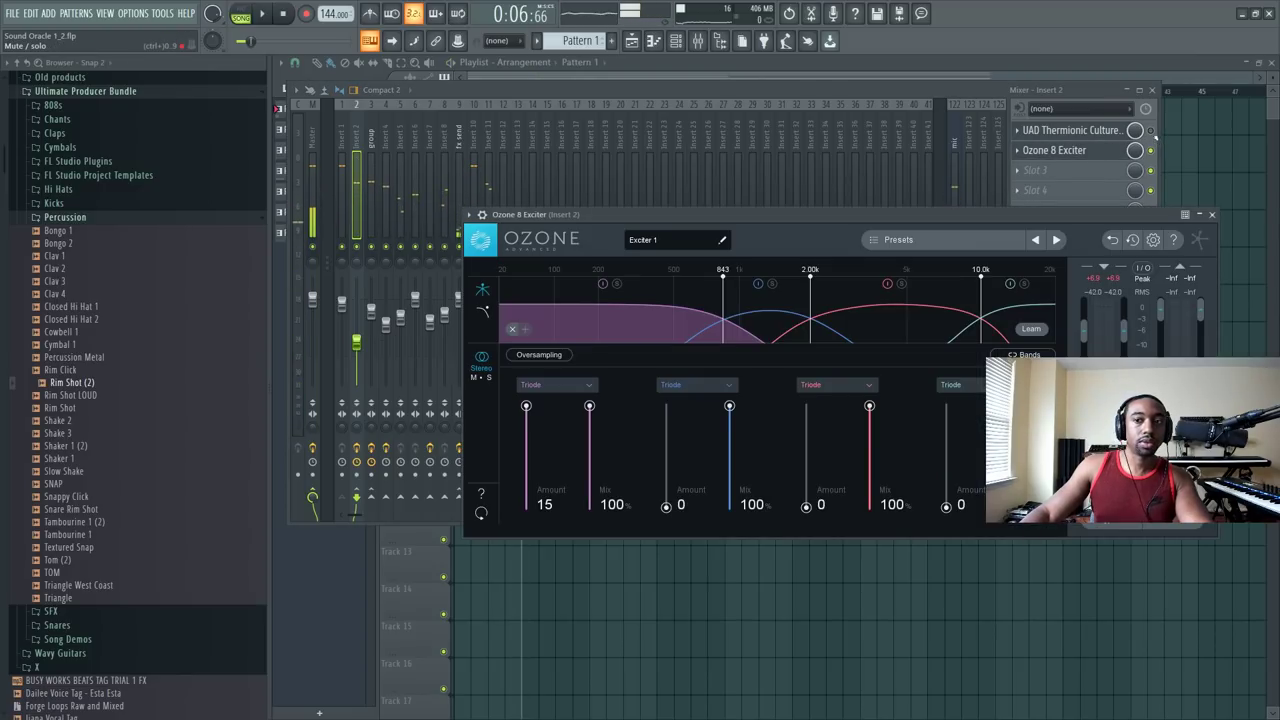
{"action": "left_click", "coordinate": [1103, 133]}
{"action": "left_click", "coordinate": [1103, 133]}
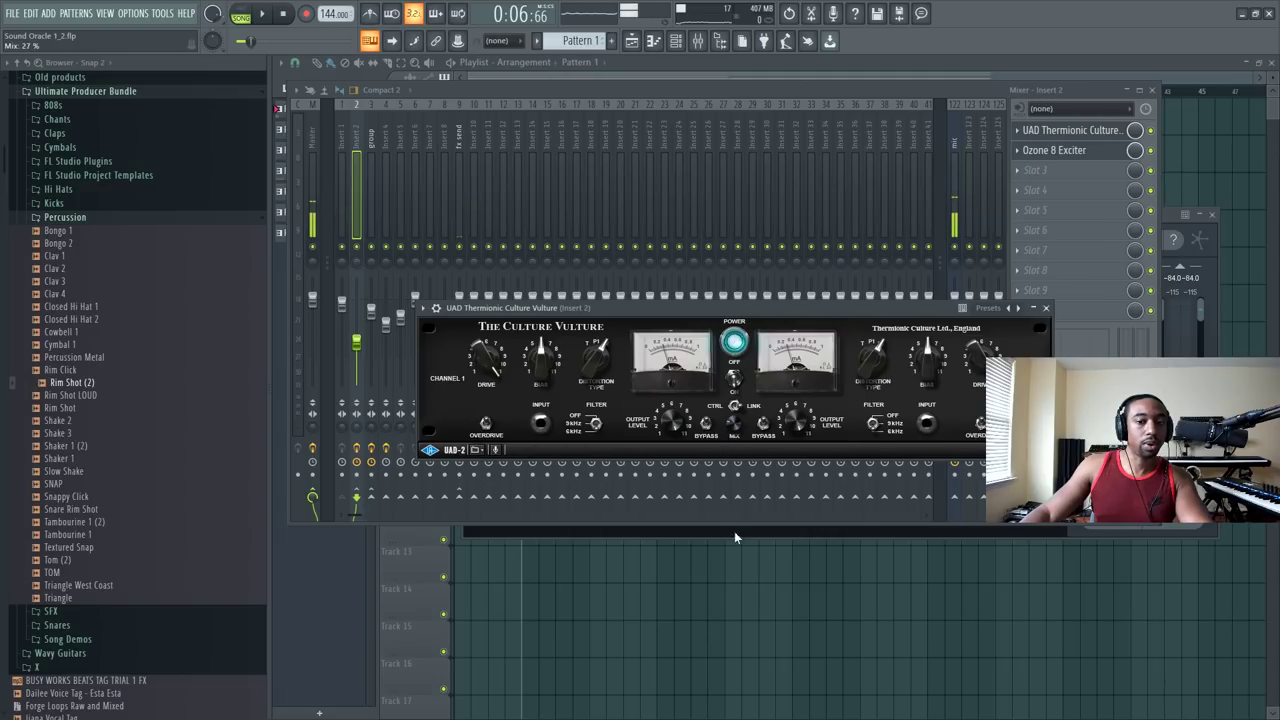
Step: Play the beat and set the Culture Vulture's mix to 5%
{"action": "key", "text": "space"}
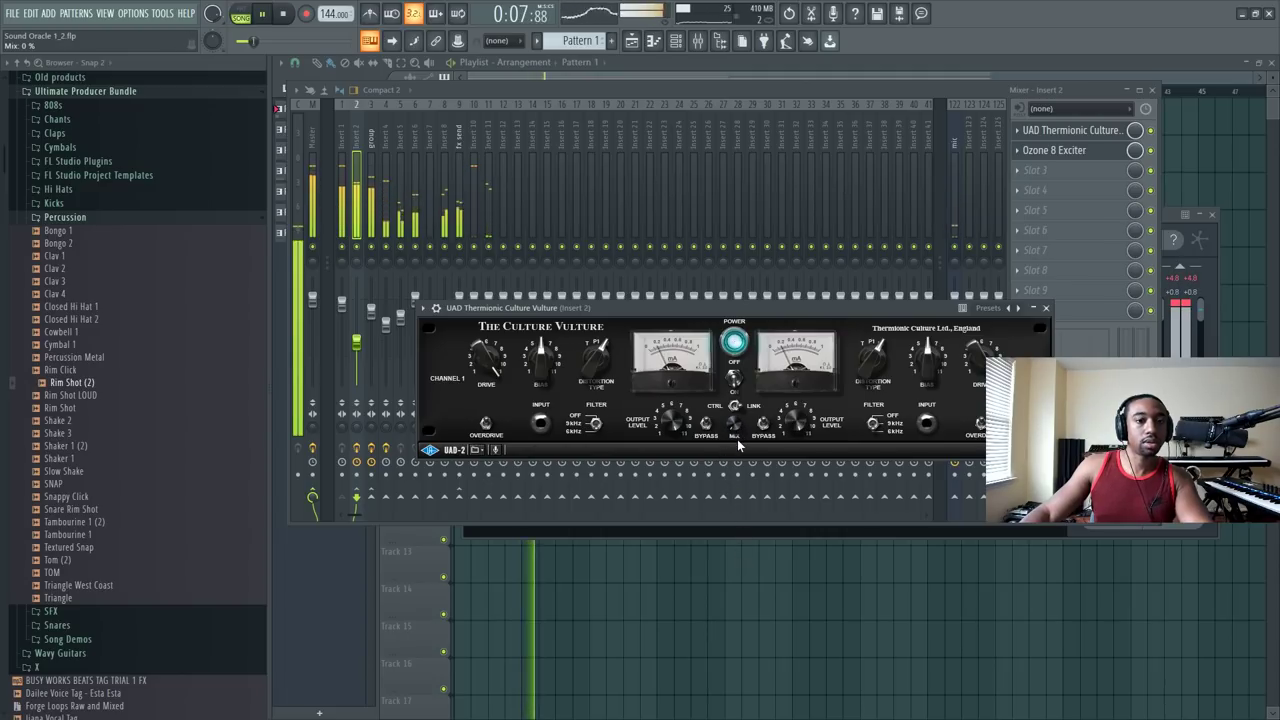
{"action": "left_click_drag", "start_coordinate": [735, 440], "coordinate": [735, 424]}
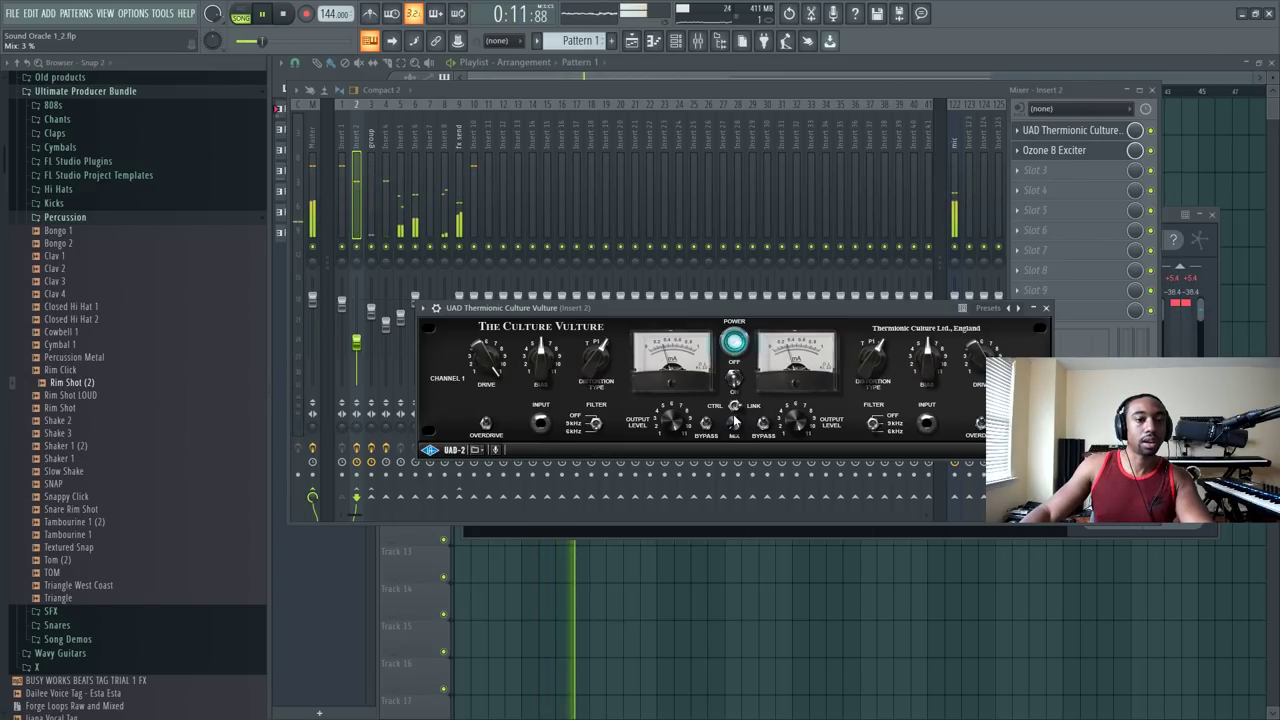
{"action": "scroll", "coordinate": [735, 423], "scroll_direction": "up", "scroll_amount": 2}
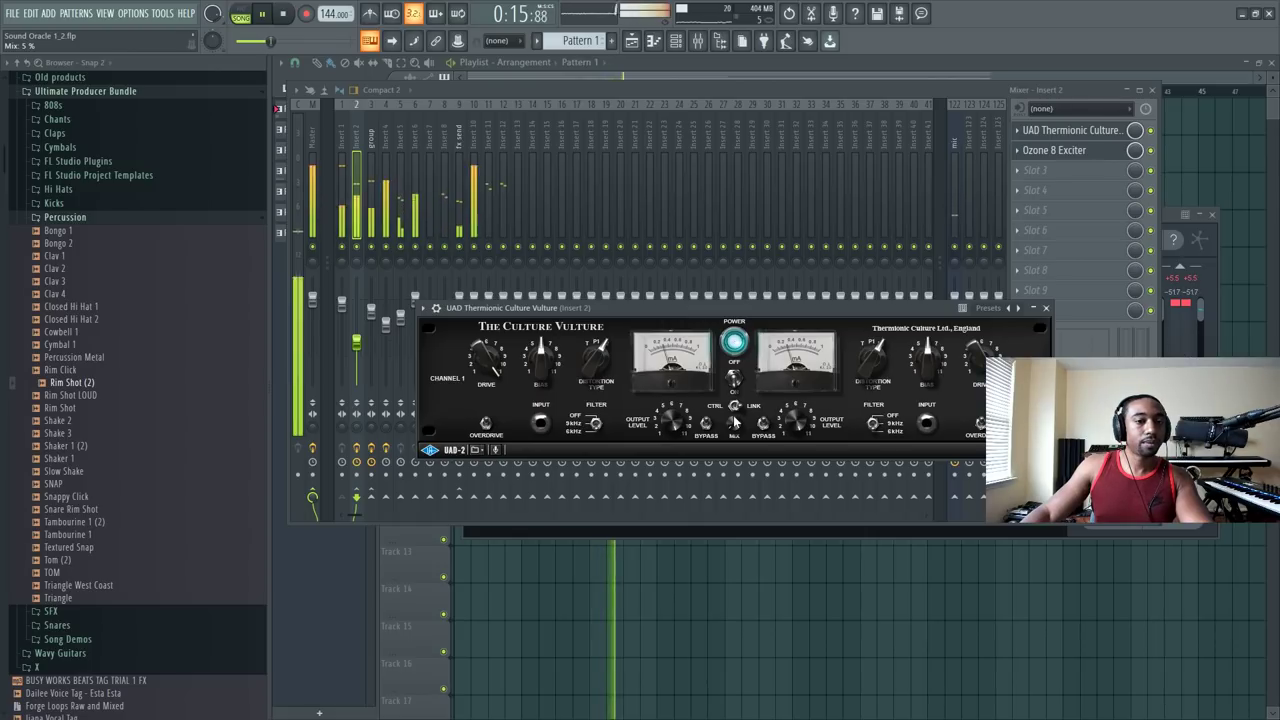
{"action": "left_click", "coordinate": [1046, 308]}
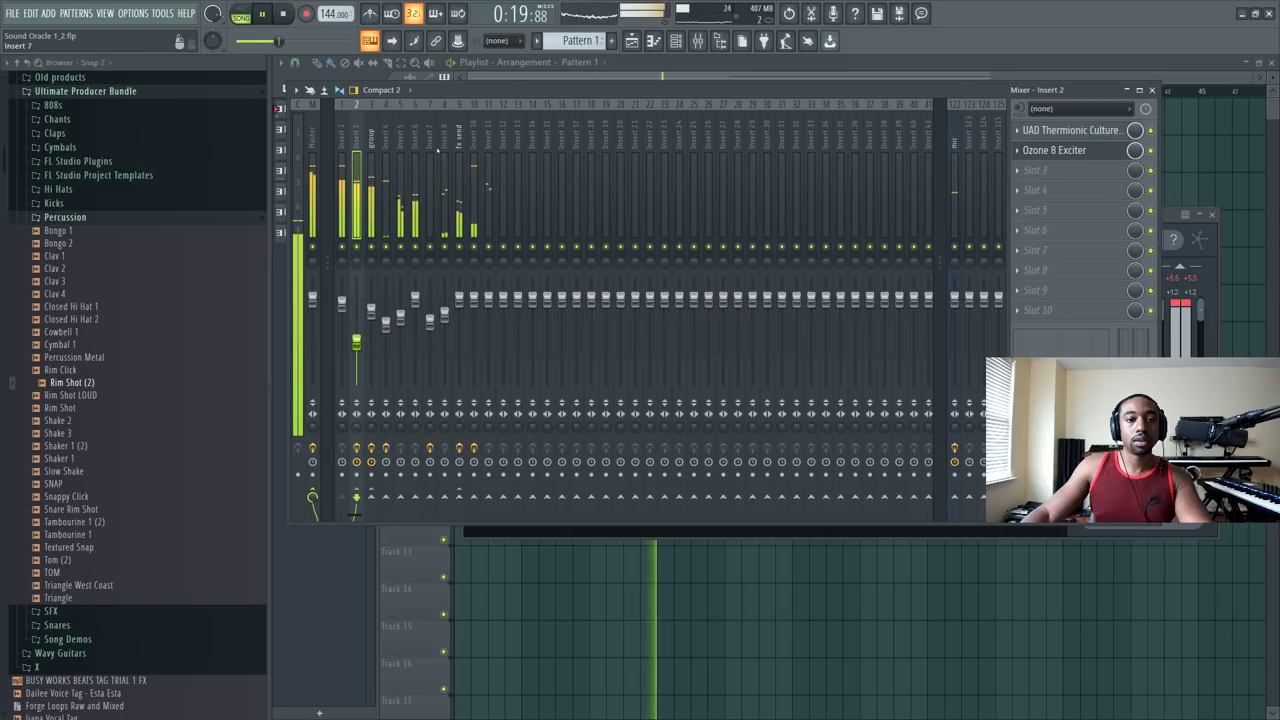
Step: Open the channel settings of the second Devine_March_All_Layers_Emin_120BPM sample and reset its time-stretching pitch
{"action": "left_click", "coordinate": [676, 40]}
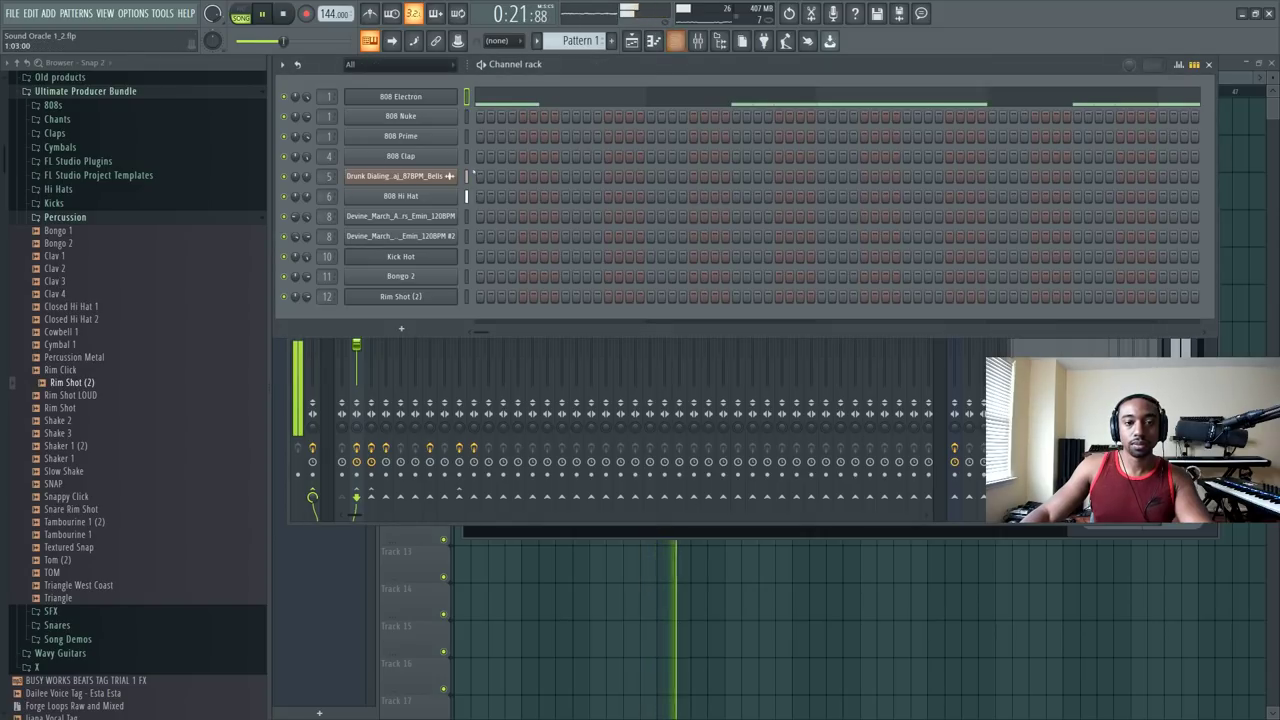
{"action": "left_click", "coordinate": [415, 236]}
{"action": "left_click", "coordinate": [364, 217]}
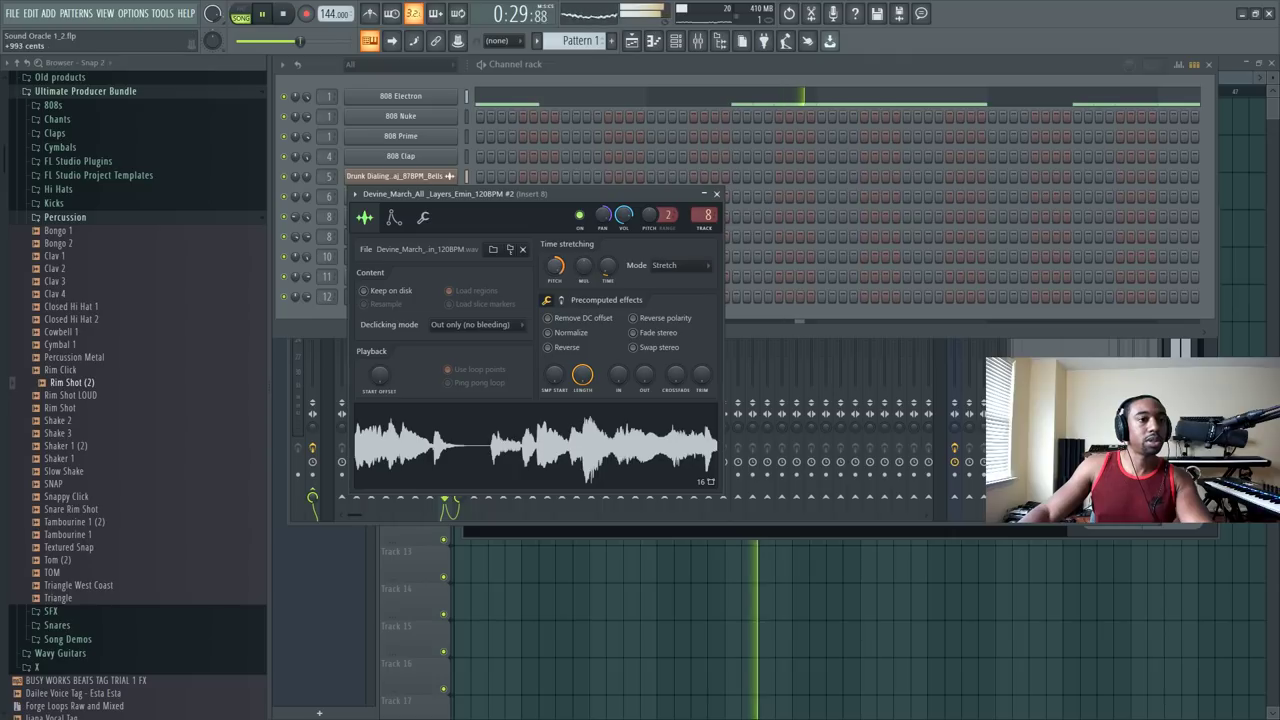
{"action": "right_click", "coordinate": [555, 266]}
{"action": "left_click", "coordinate": [600, 274]}
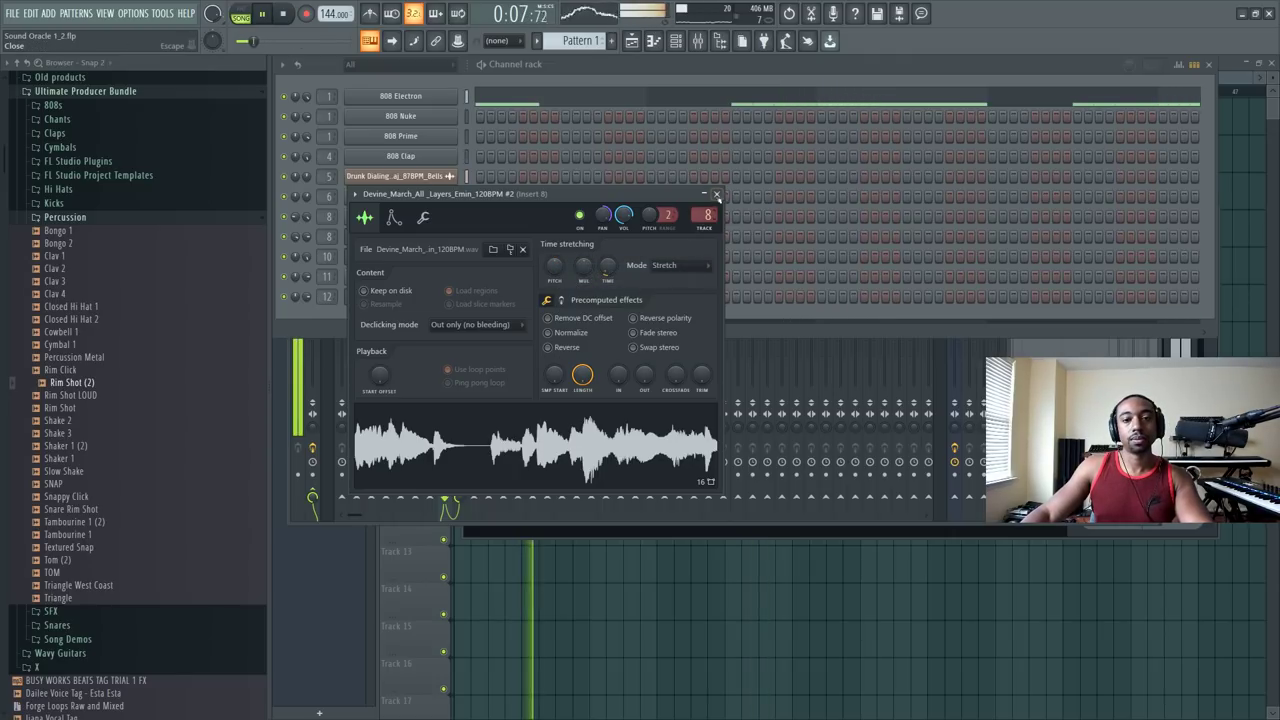
{"action": "left_click", "coordinate": [716, 194]}
Step: Listen to the arrangement while checking the playlist clips and the mixer levels
{"action": "key", "text": "F5"}
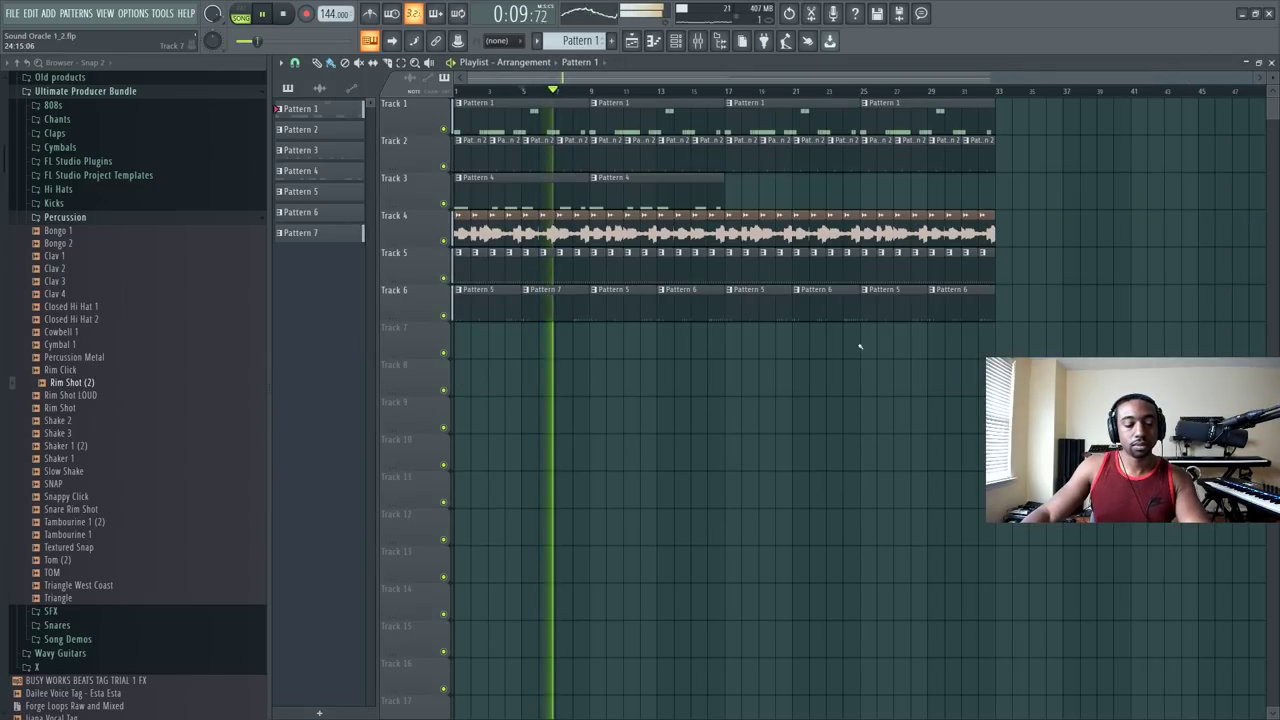
{"action": "key", "text": "F9"}
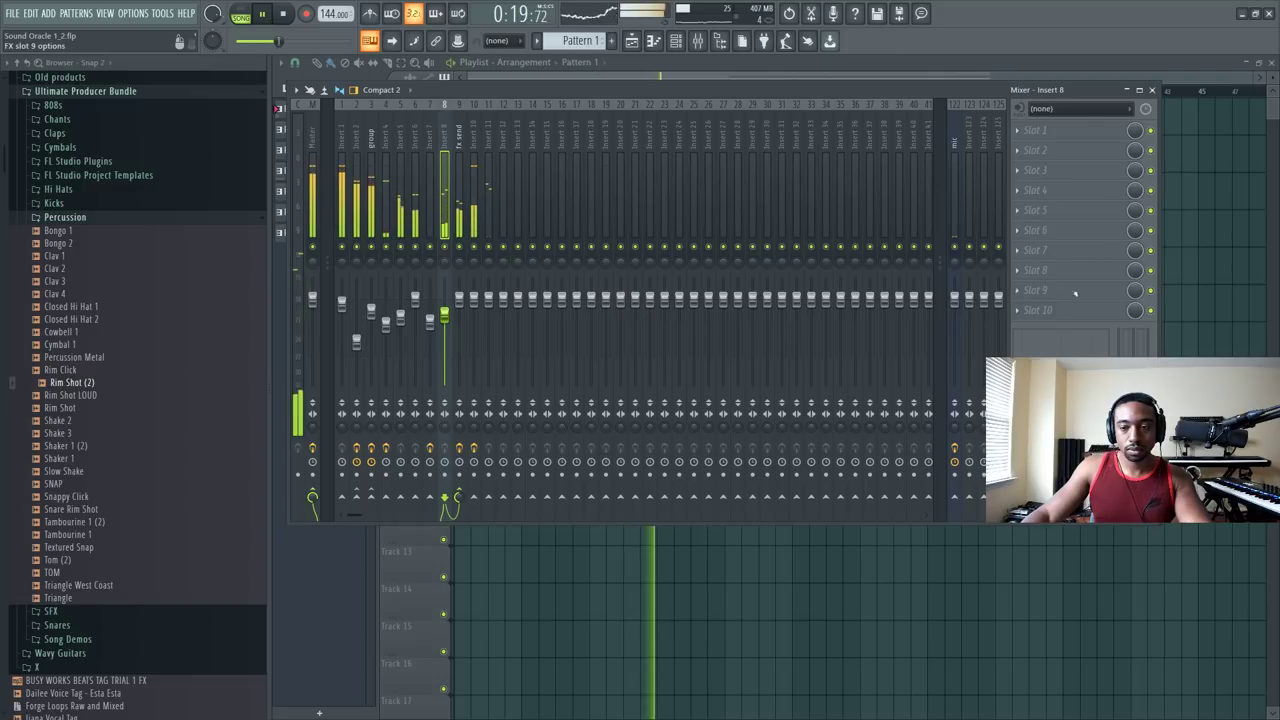
{"action": "left_click", "coordinate": [1151, 90]}
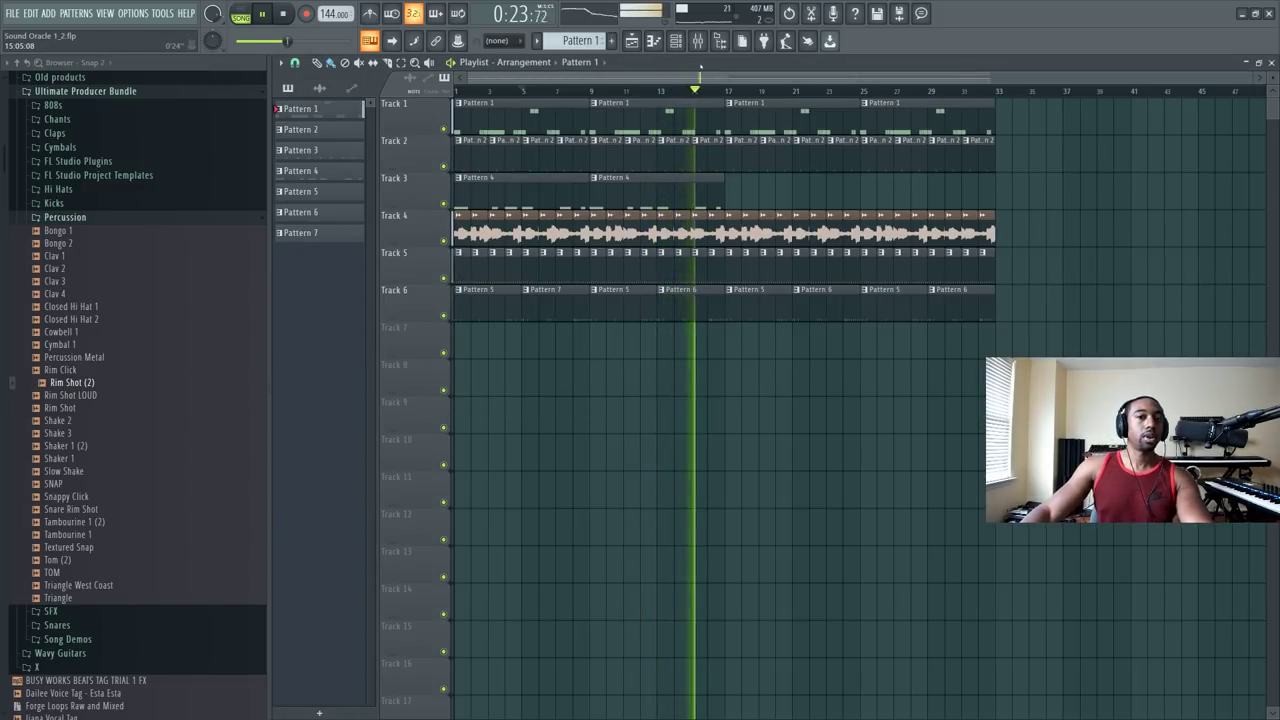
{"action": "left_click", "coordinate": [697, 41]}
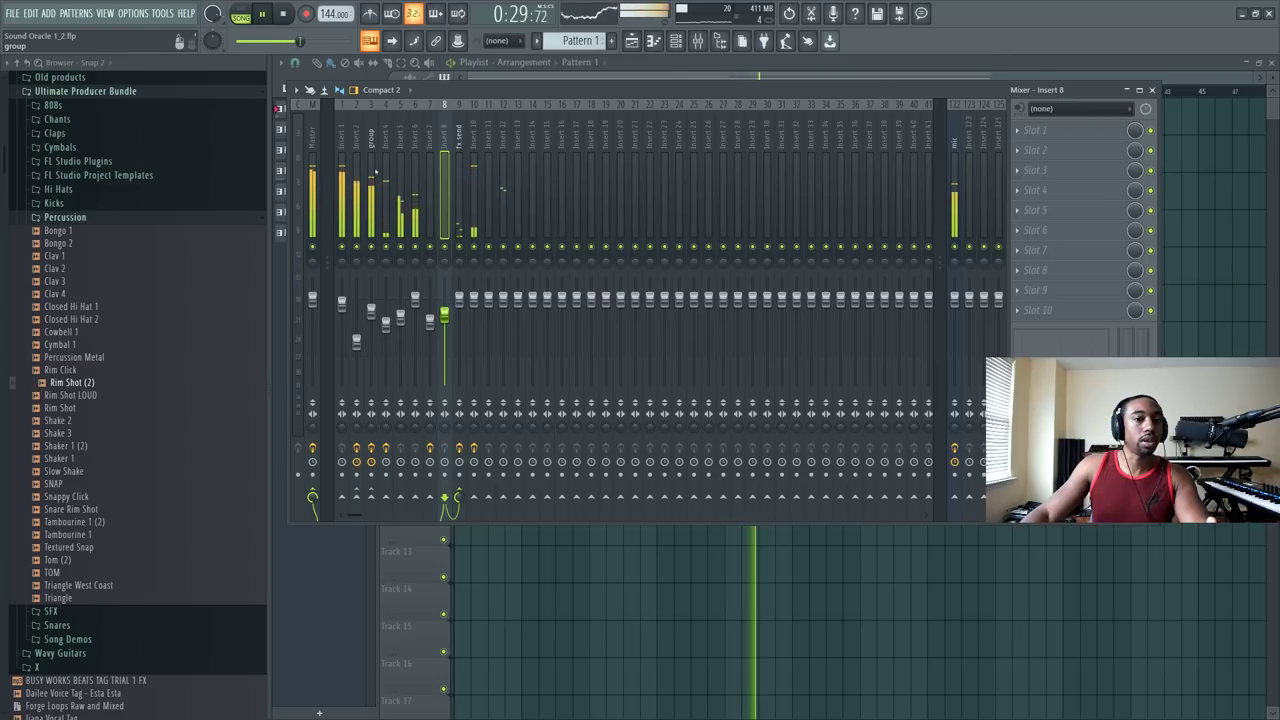
{"action": "key", "text": "F9"}
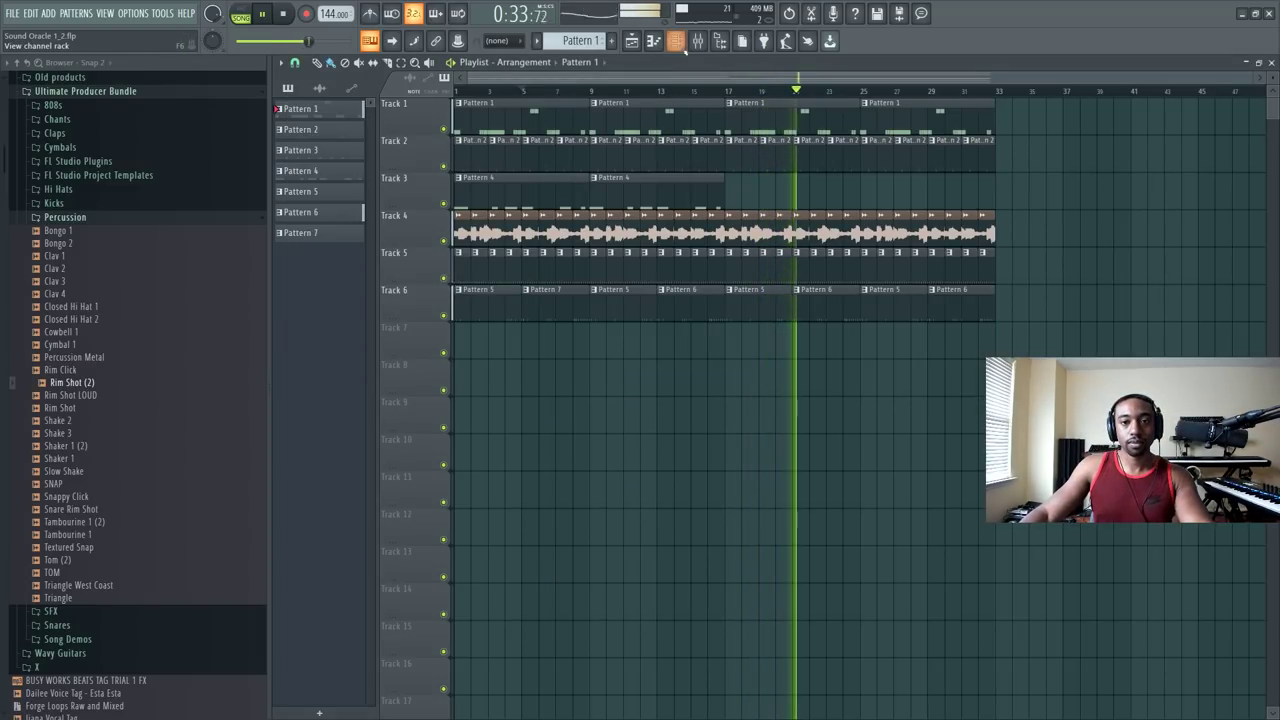
{"action": "key", "text": "F9"}
{"action": "key", "text": "F9"}
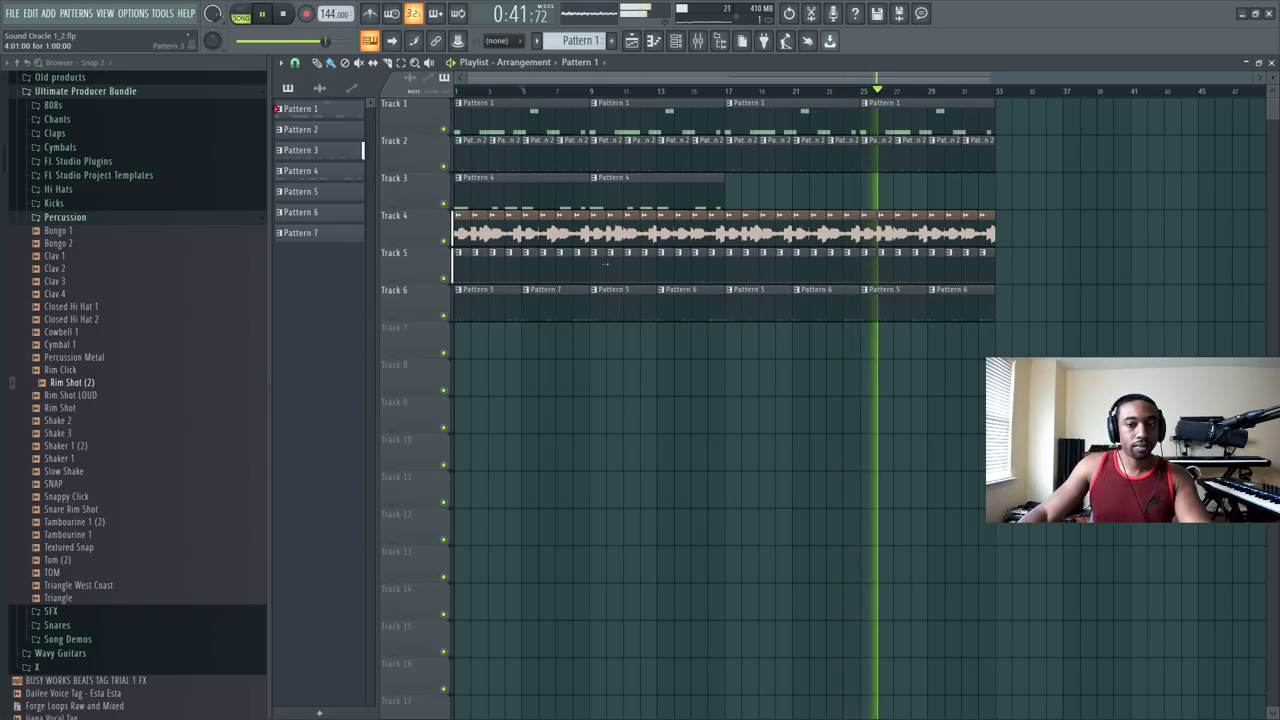
Step: Stop playback and make the last Pattern 1 clip on Track 1, at bar 25, unique
{"action": "key", "text": "space"}
{"action": "right_click", "coordinate": [864, 110]}
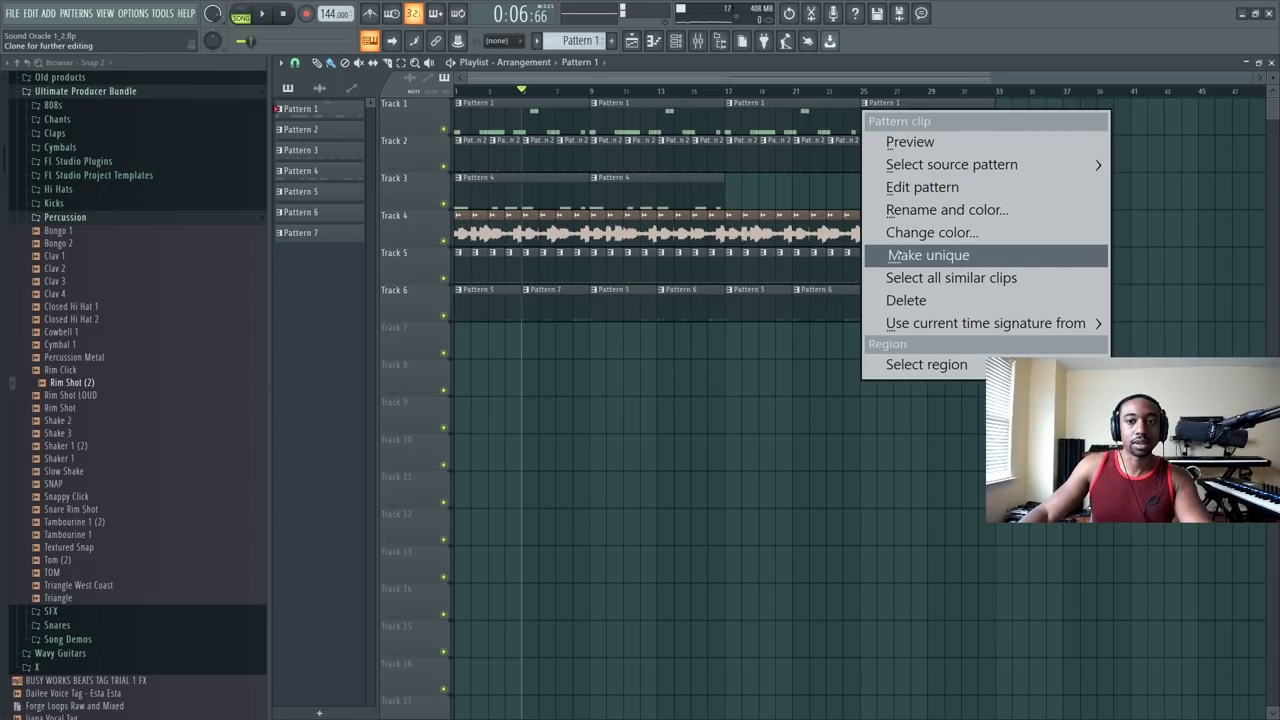
{"action": "left_click", "coordinate": [912, 255]}
Step: In the unique pattern's 808 Electron piano roll, add two C5 notes between the first note and the following group, and return to the playlist
{"action": "left_click", "coordinate": [675, 40]}
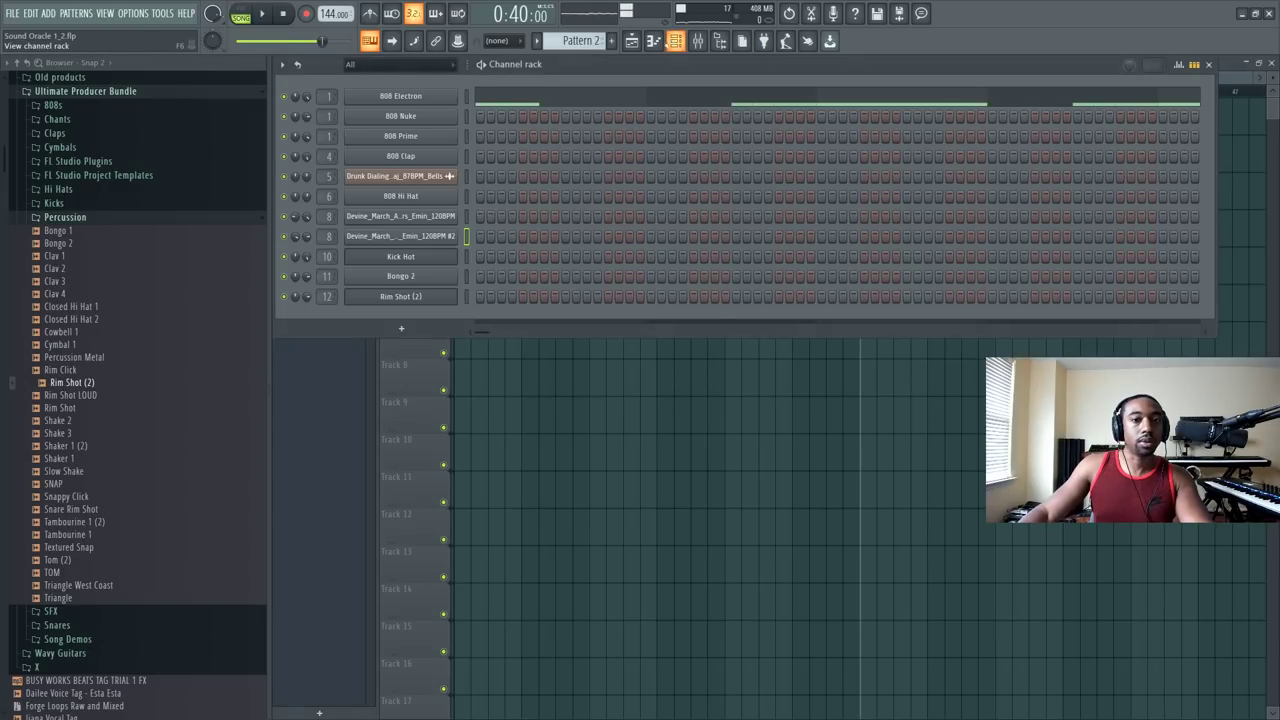
{"action": "left_click", "coordinate": [520, 177]}
{"action": "left_click", "coordinate": [391, 403]}
{"action": "key", "text": "space"}
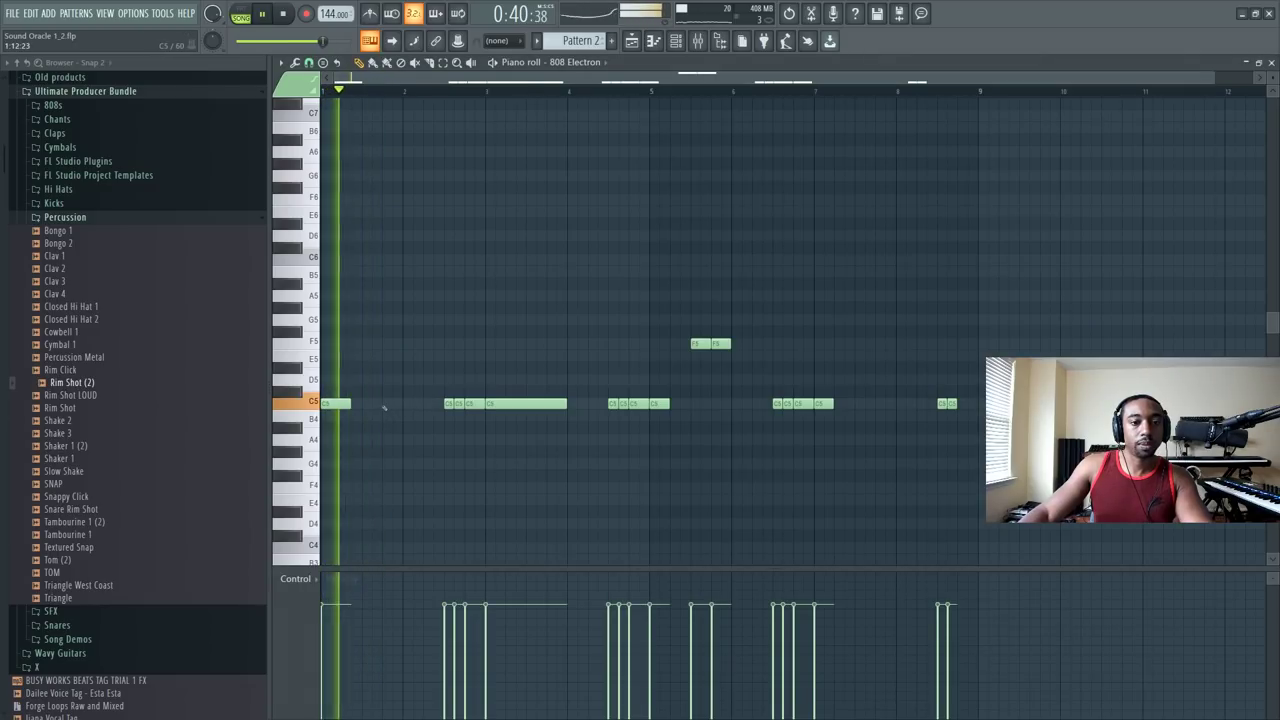
{"action": "left_click", "coordinate": [425, 404]}
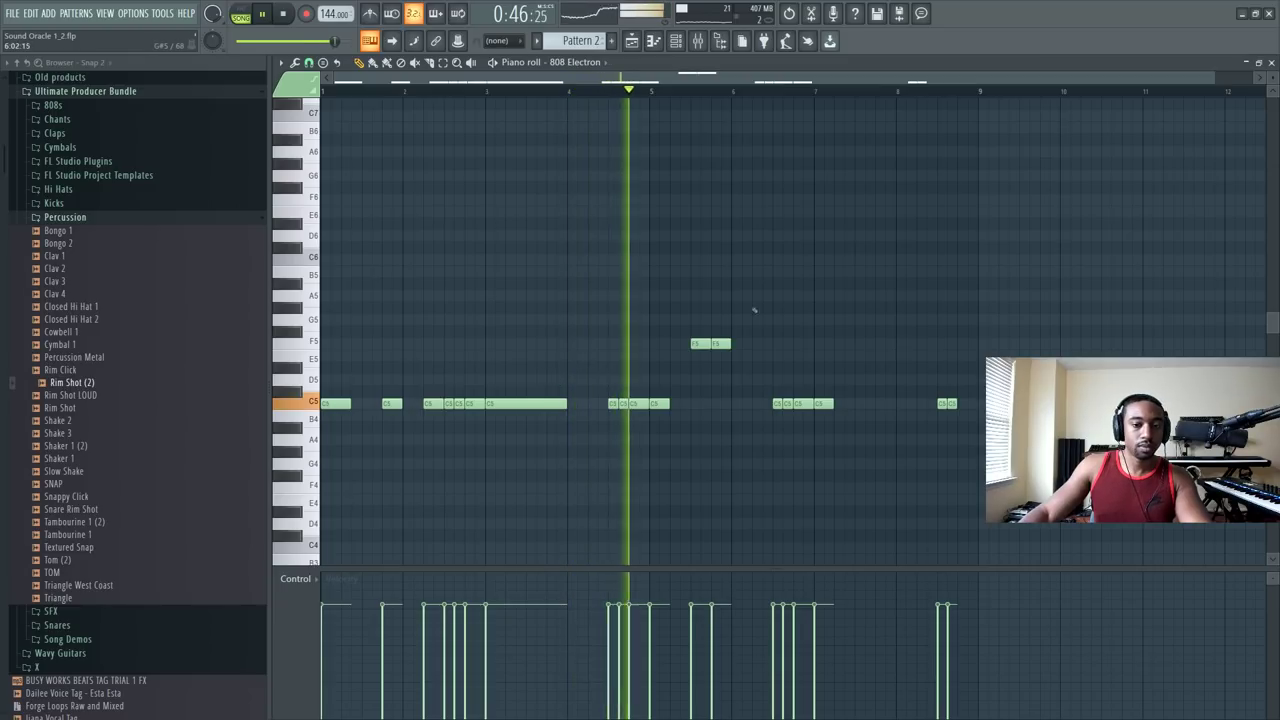
{"action": "left_click", "coordinate": [1271, 62]}
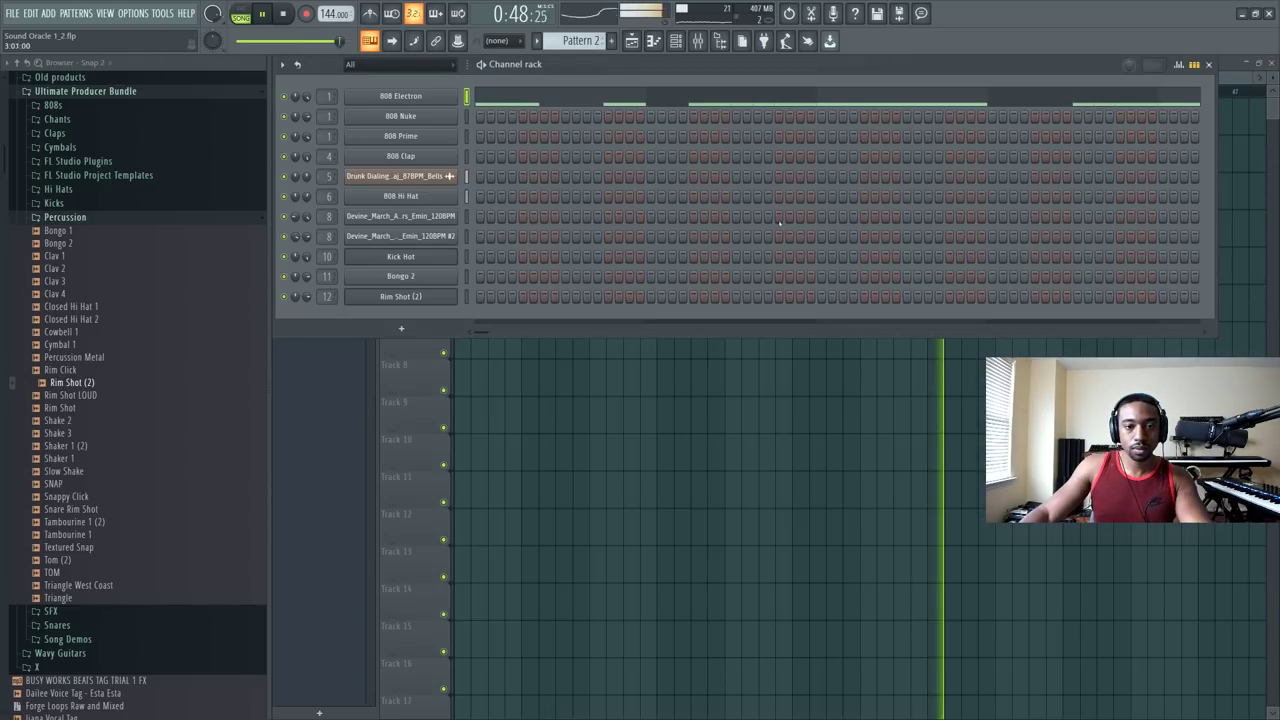
{"action": "key", "text": "F6"}
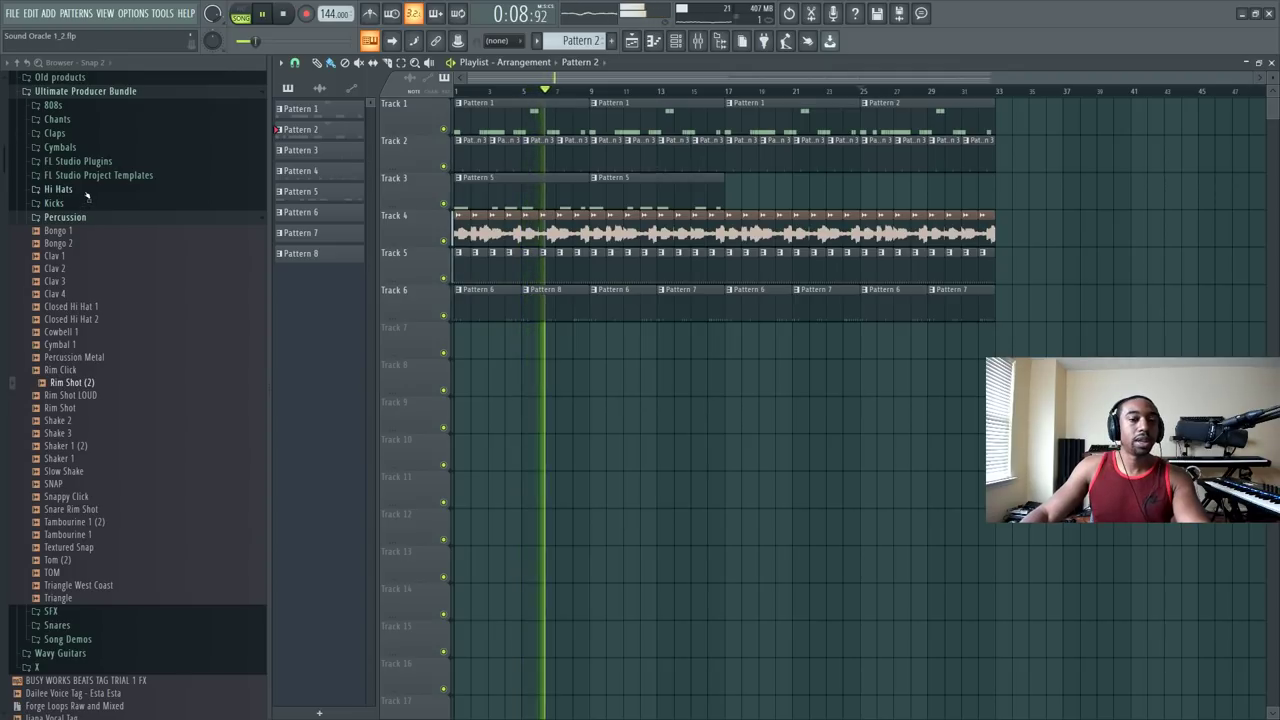
Step: Save the project and switch to the empty Pattern 9
{"action": "key", "text": "ctrl+s"}
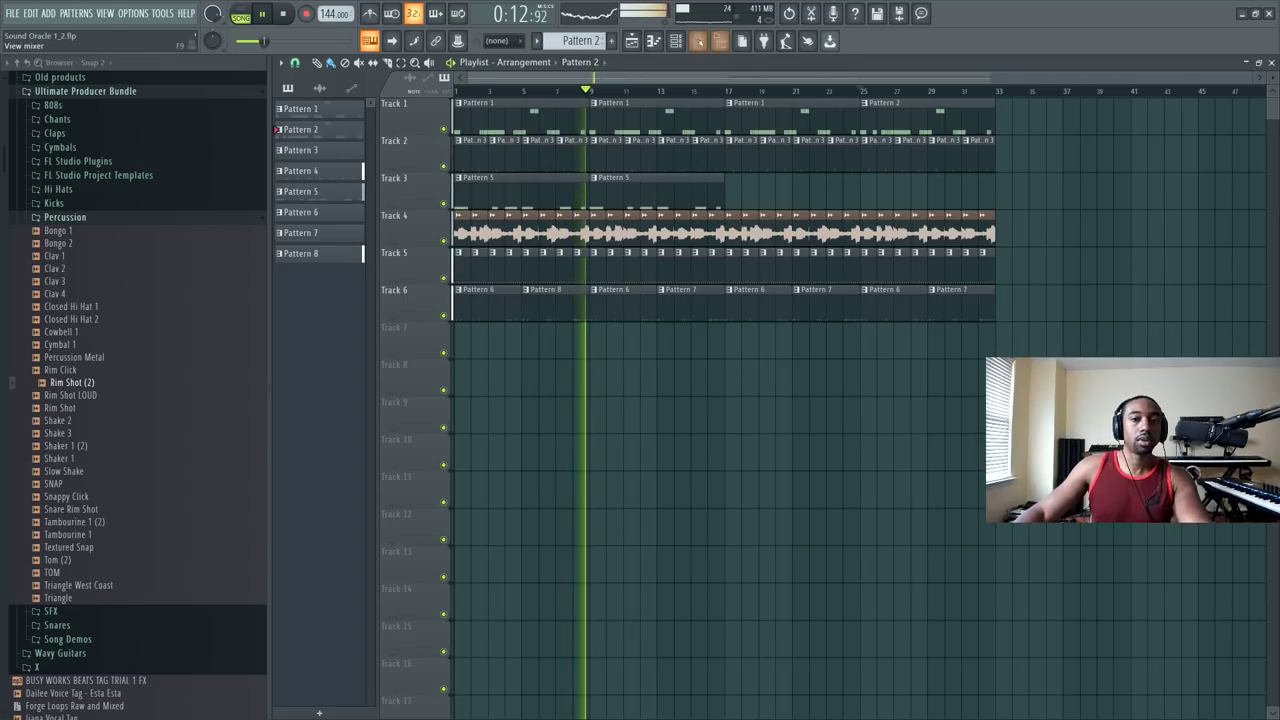
{"action": "key", "text": "F6"}
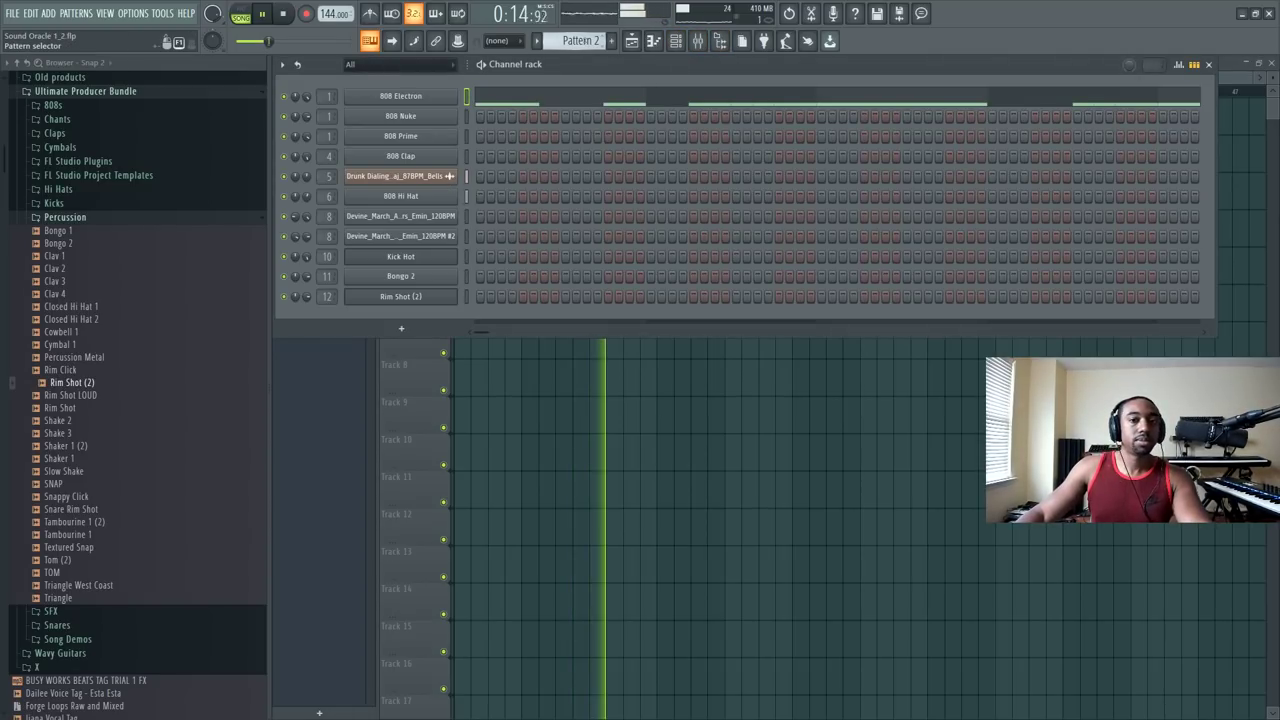
{"action": "scroll", "coordinate": [581, 41], "scroll_direction": "down", "scroll_amount": 3}
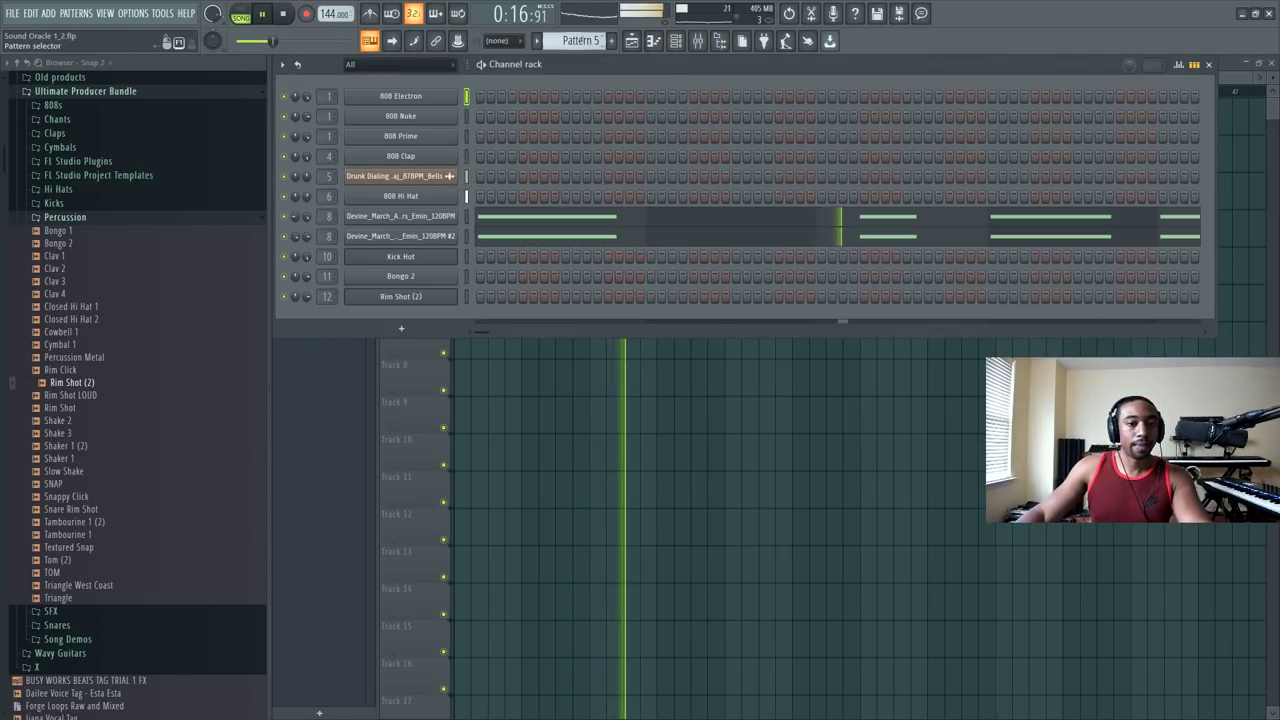
{"action": "scroll", "coordinate": [581, 41], "scroll_direction": "down", "scroll_amount": 4}
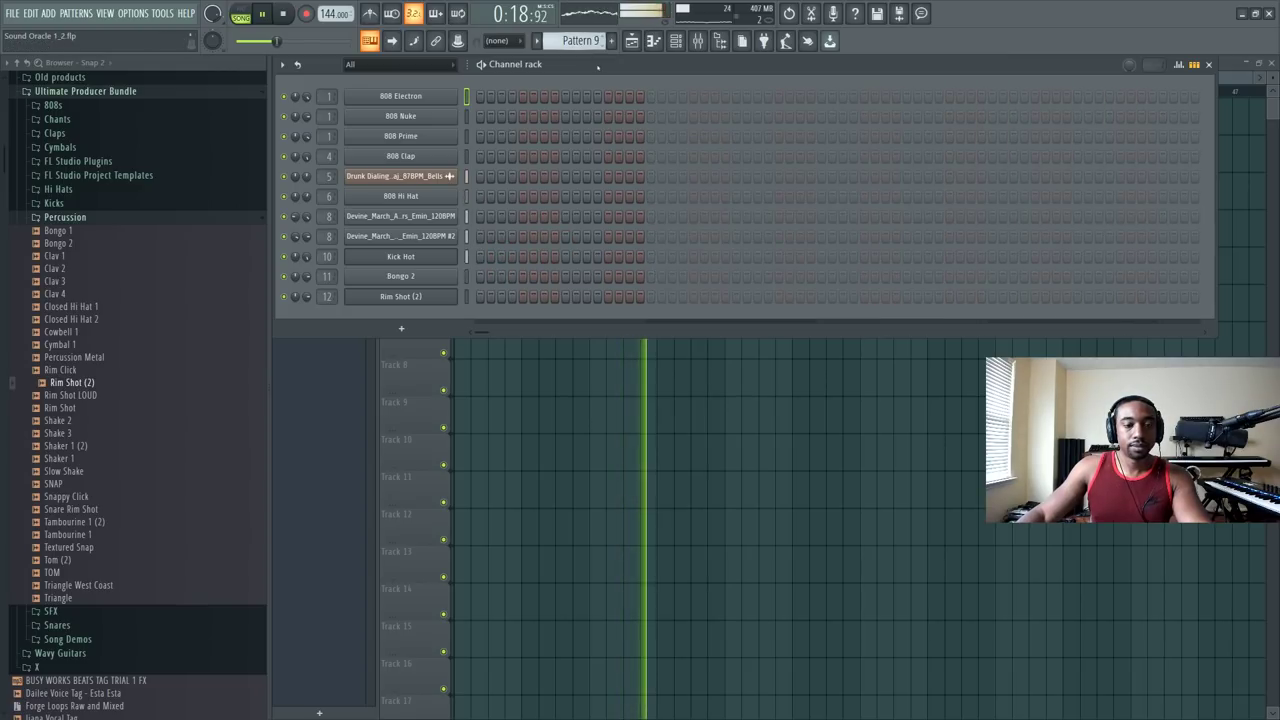
{"action": "key", "text": "F6"}
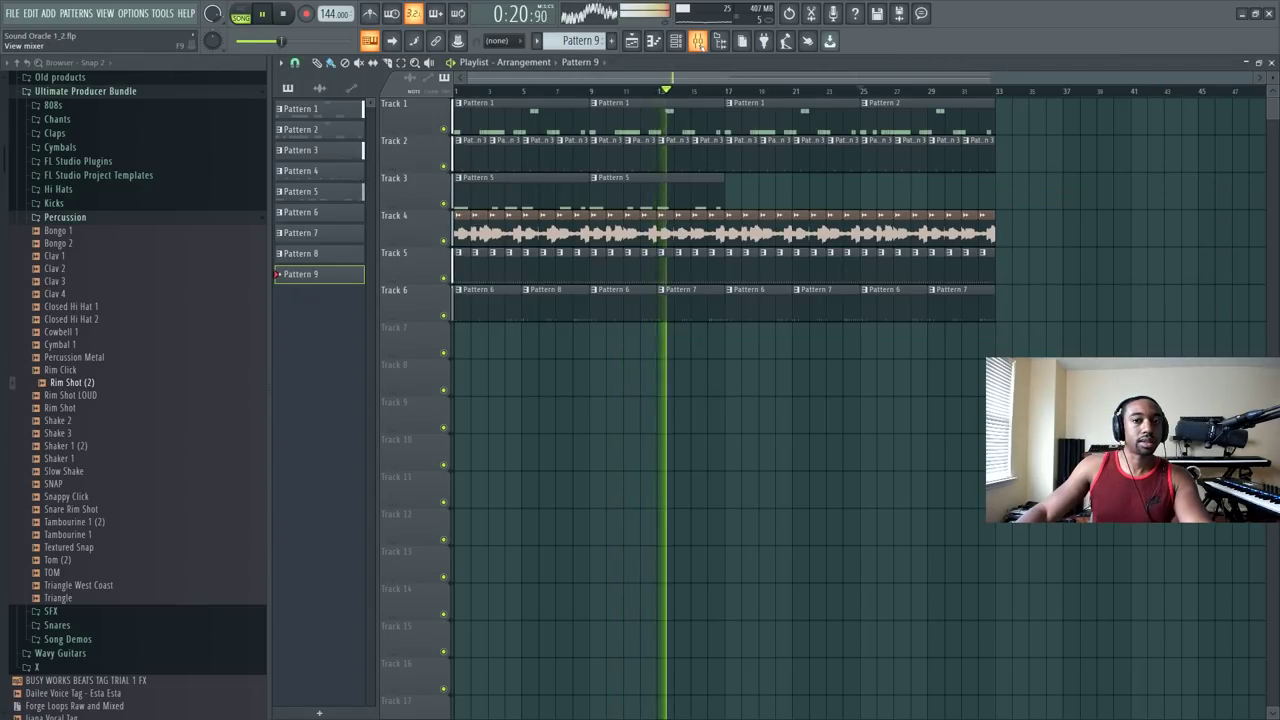
Step: Load HalfTime in the first effect slot of mixer Insert 5, adjust its mix amount and play the arrangement
{"action": "key", "text": "F9"}
{"action": "left_click", "coordinate": [371, 140]}
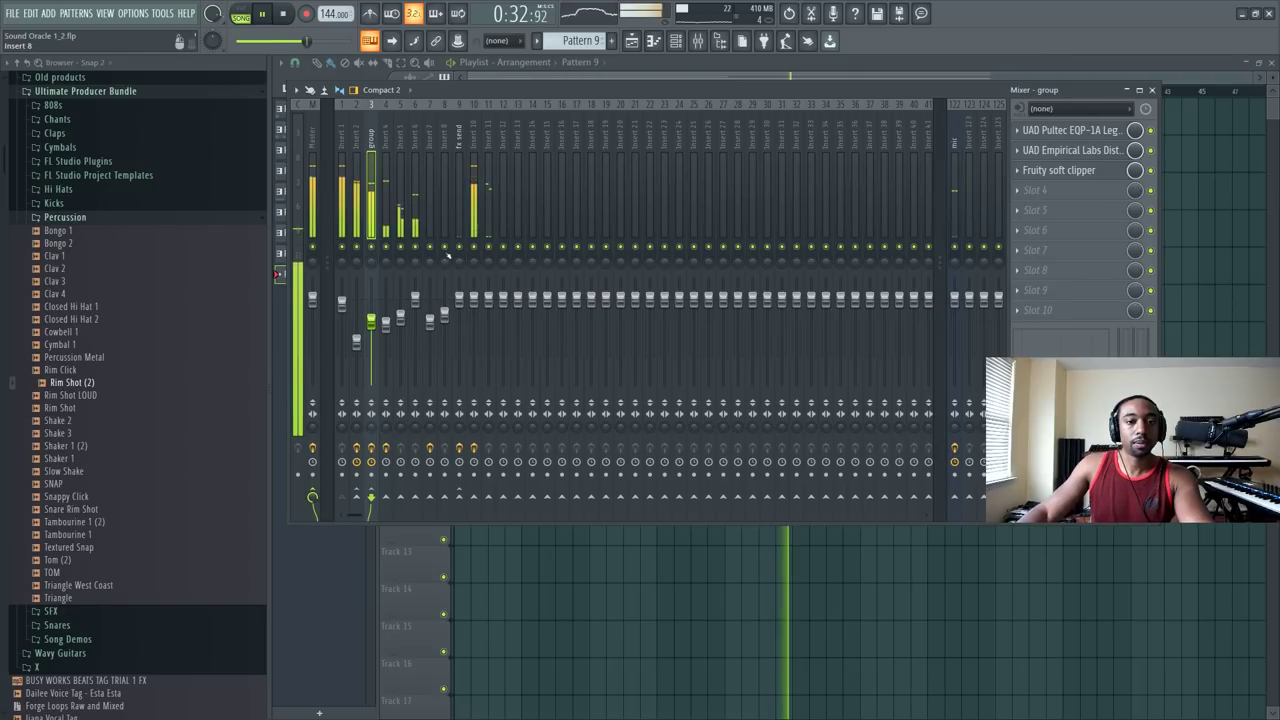
{"action": "left_click", "coordinate": [404, 165]}
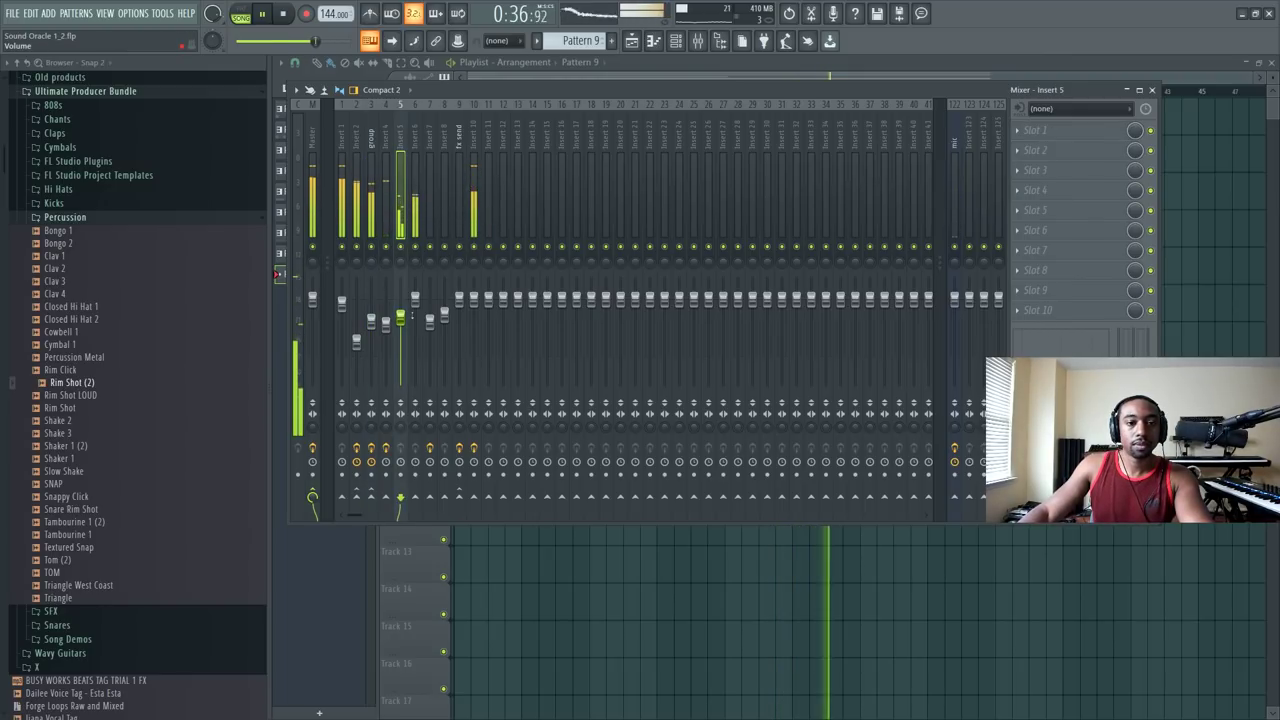
{"action": "left_click", "coordinate": [1040, 131]}
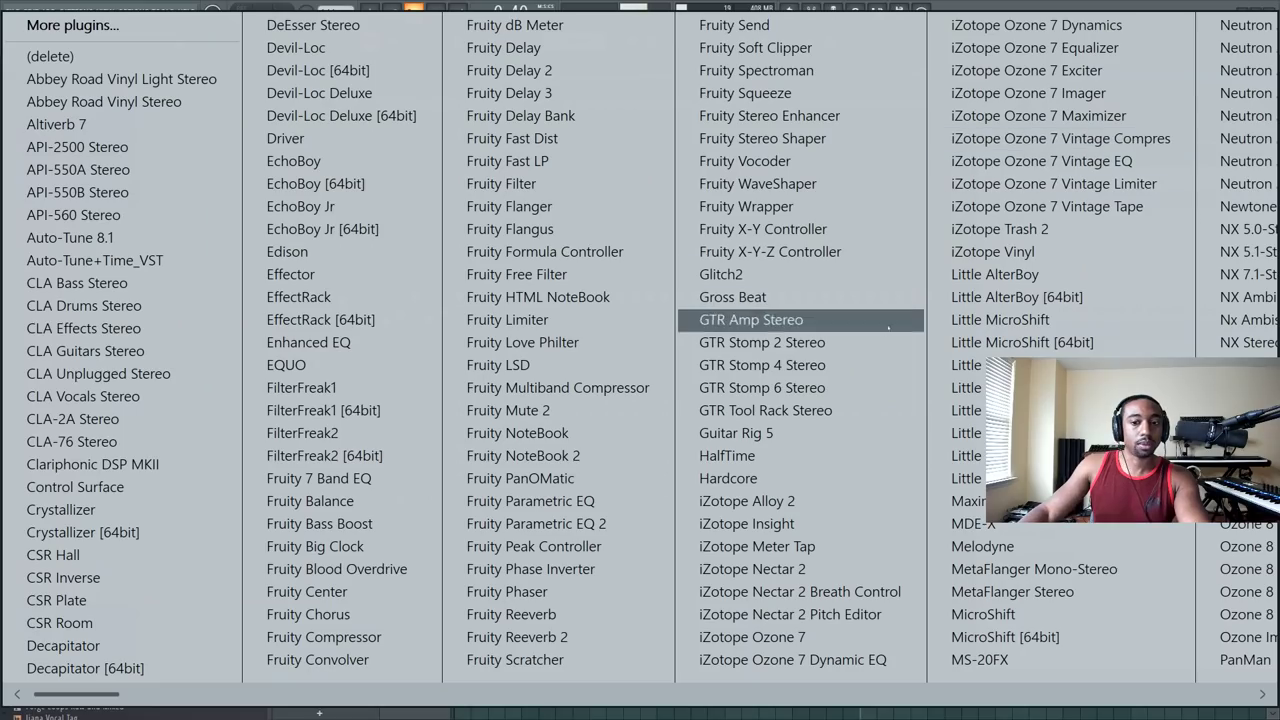
{"action": "left_click", "coordinate": [796, 455]}
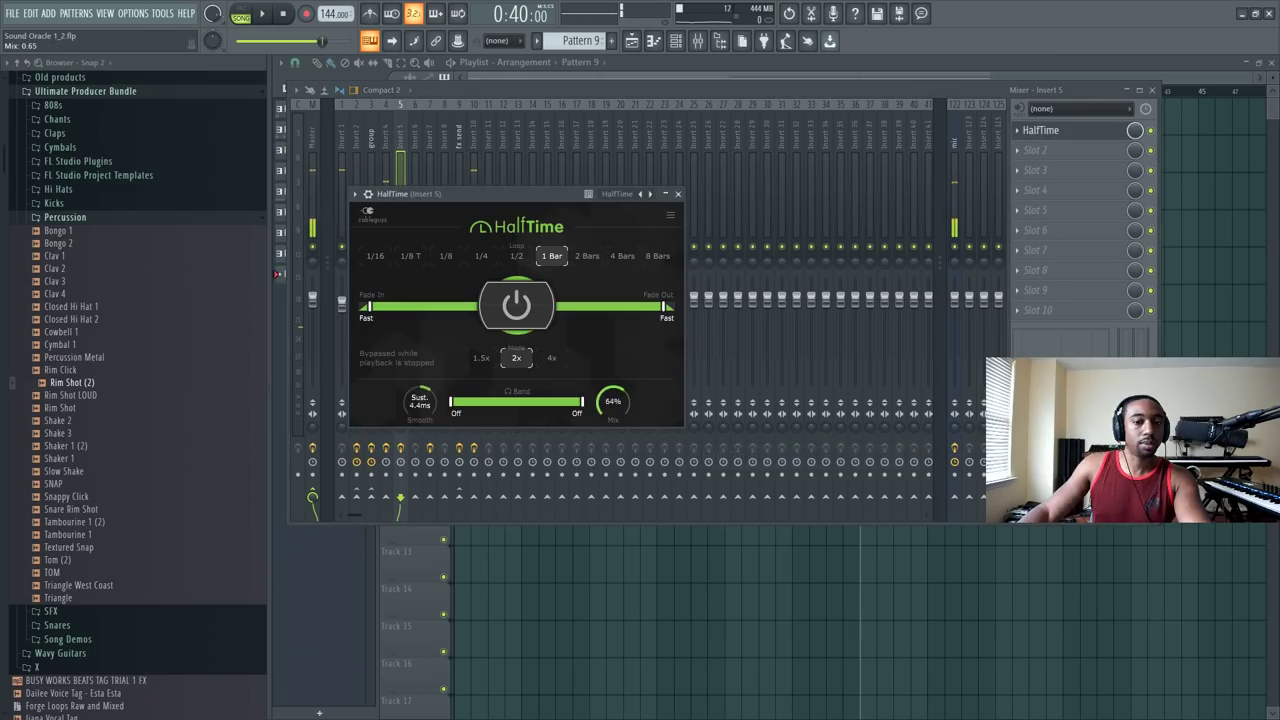
{"action": "left_click_drag", "start_coordinate": [613, 401], "coordinate": [629, 398]}
{"action": "key", "text": "space"}
{"action": "left_click", "coordinate": [678, 194]}
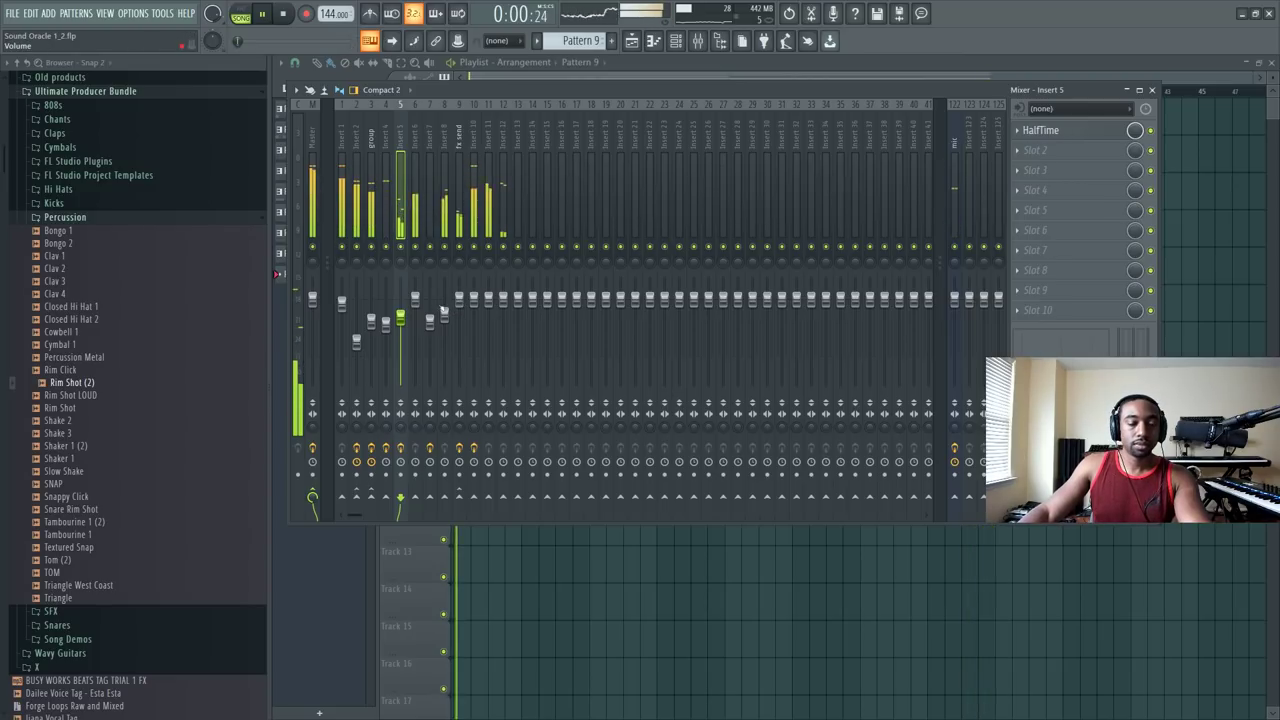
Step: Load Fruity parametric EQ 2 on Insert 8 and shape its first band into a steep low cut
{"action": "left_click", "coordinate": [444, 210]}
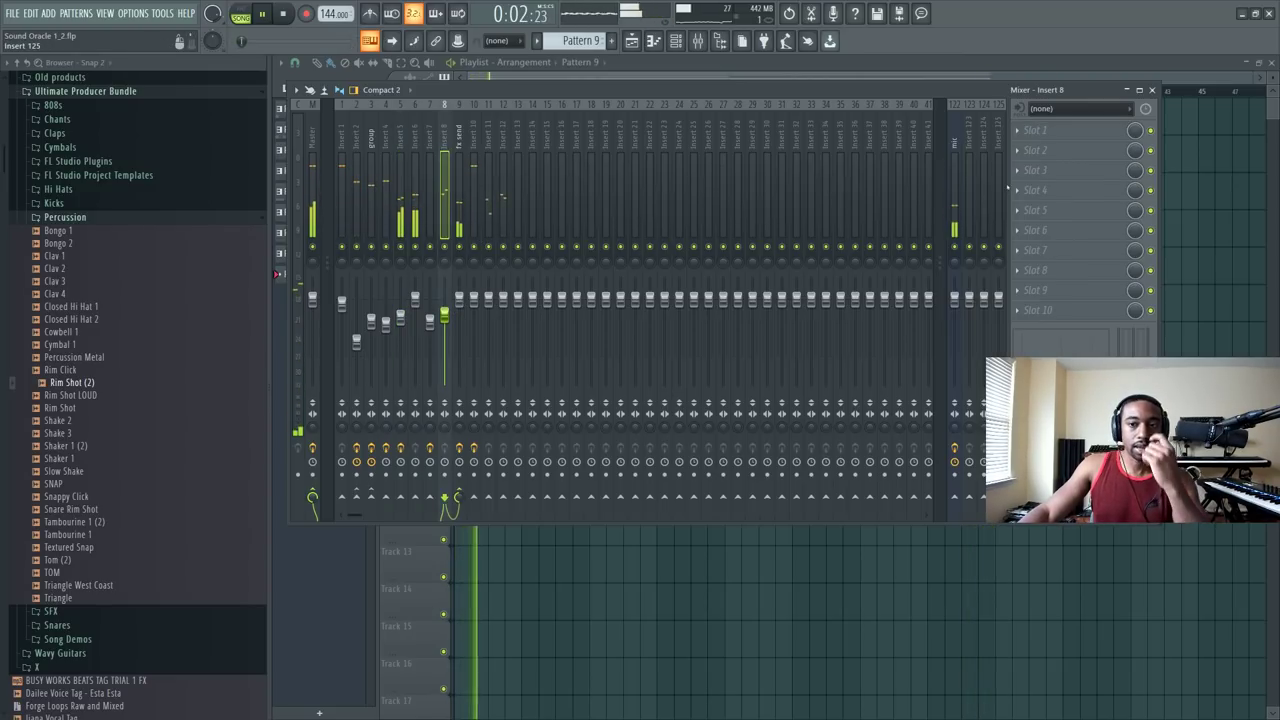
{"action": "left_click", "coordinate": [1017, 131]}
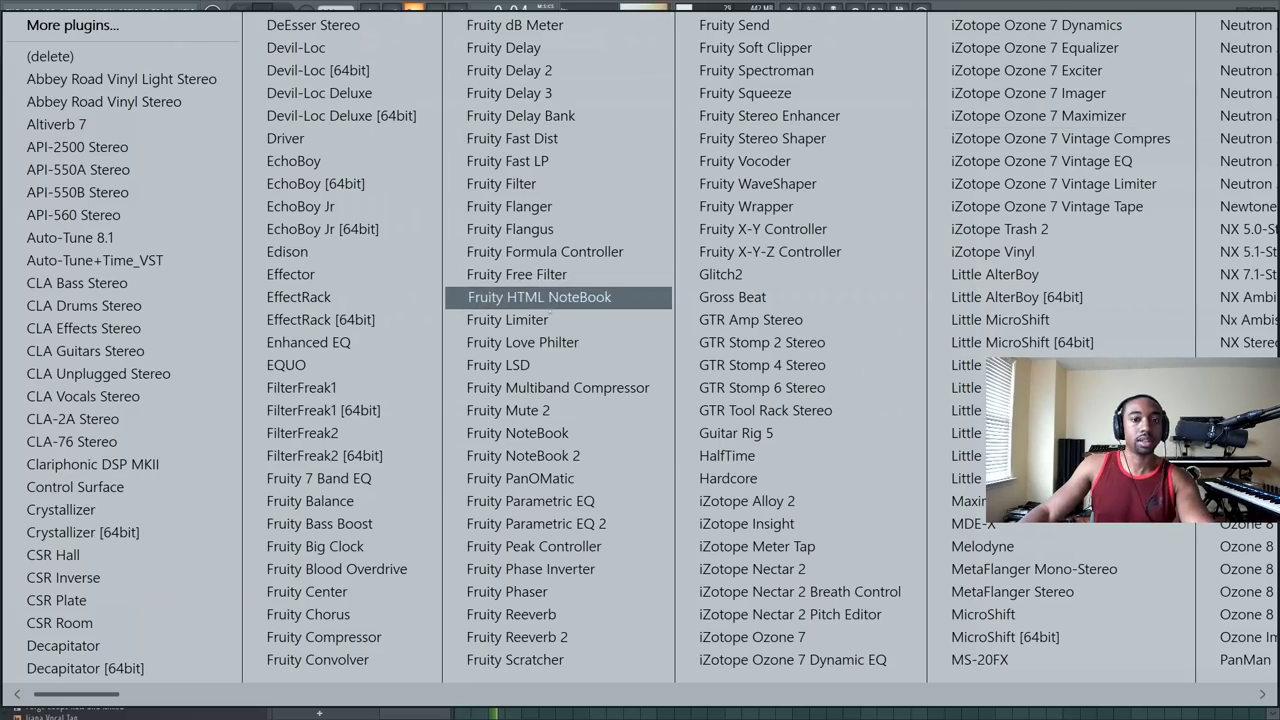
{"action": "left_click", "coordinate": [540, 505]}
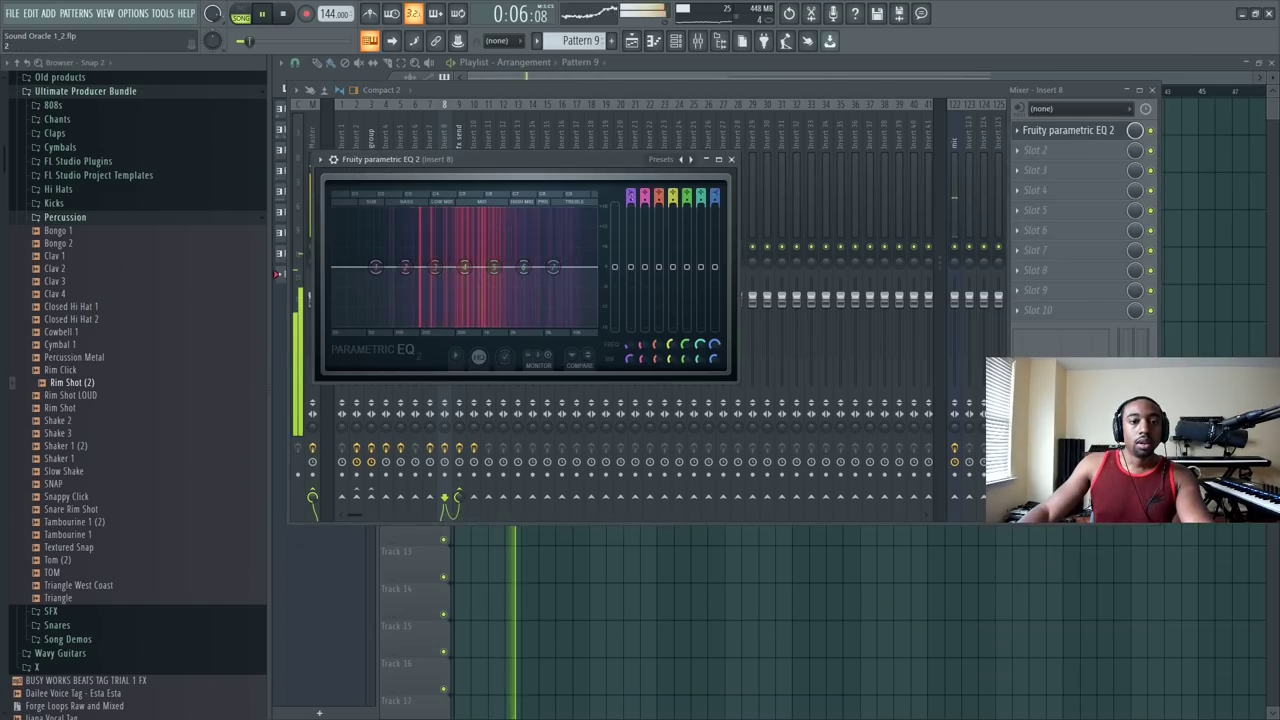
{"action": "scroll", "coordinate": [630, 342], "scroll_direction": "down", "scroll_amount": 2}
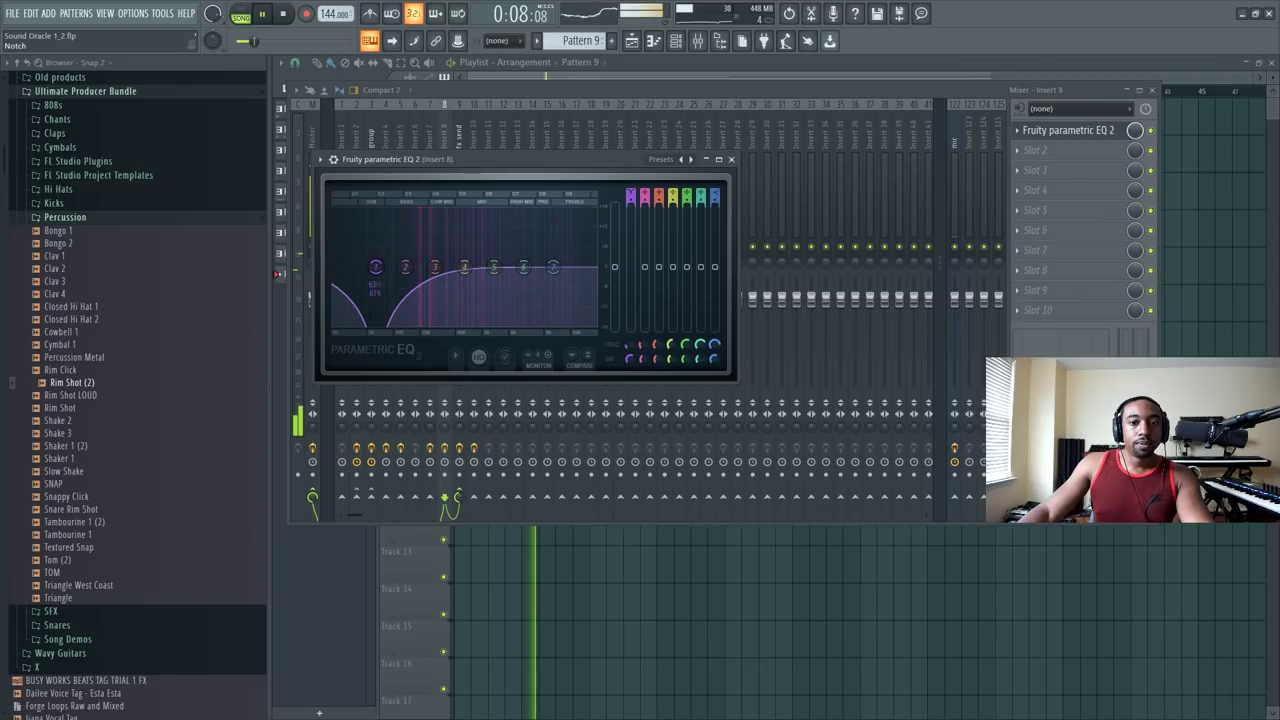
{"action": "scroll", "coordinate": [630, 342], "scroll_direction": "up", "scroll_amount": 5}
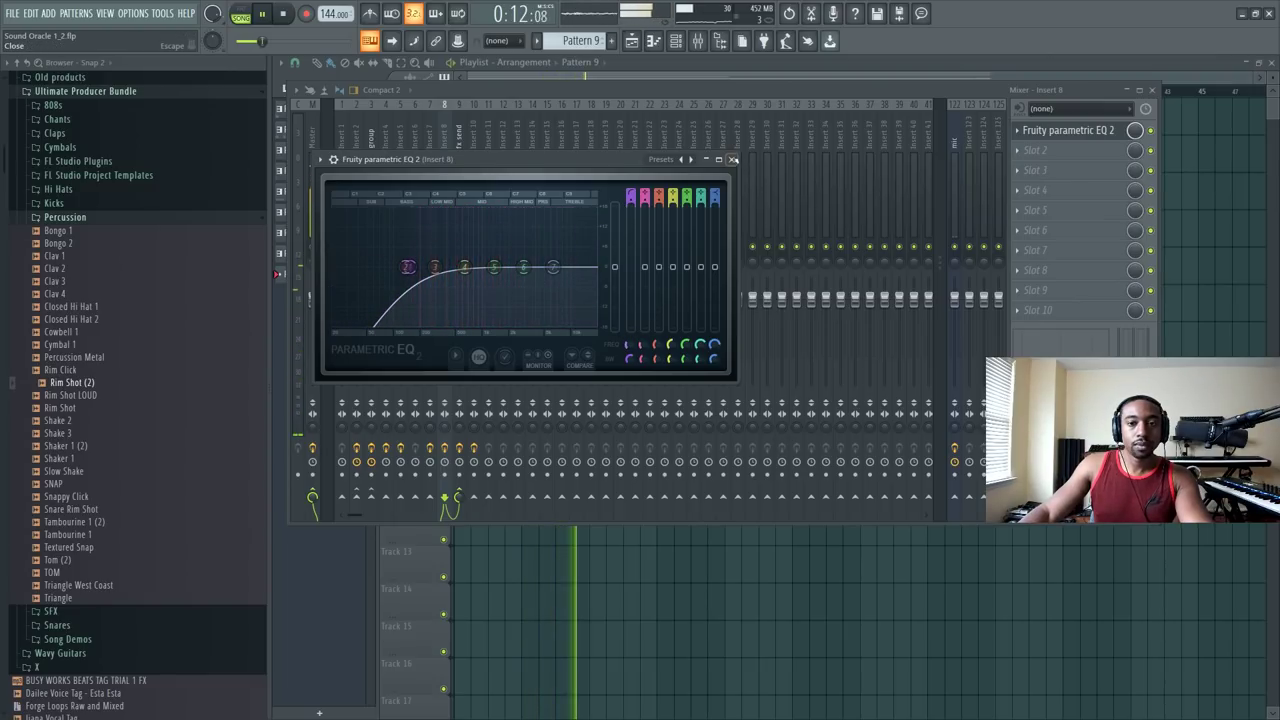
{"action": "left_click", "coordinate": [529, 437]}
{"action": "key", "text": "F9"}
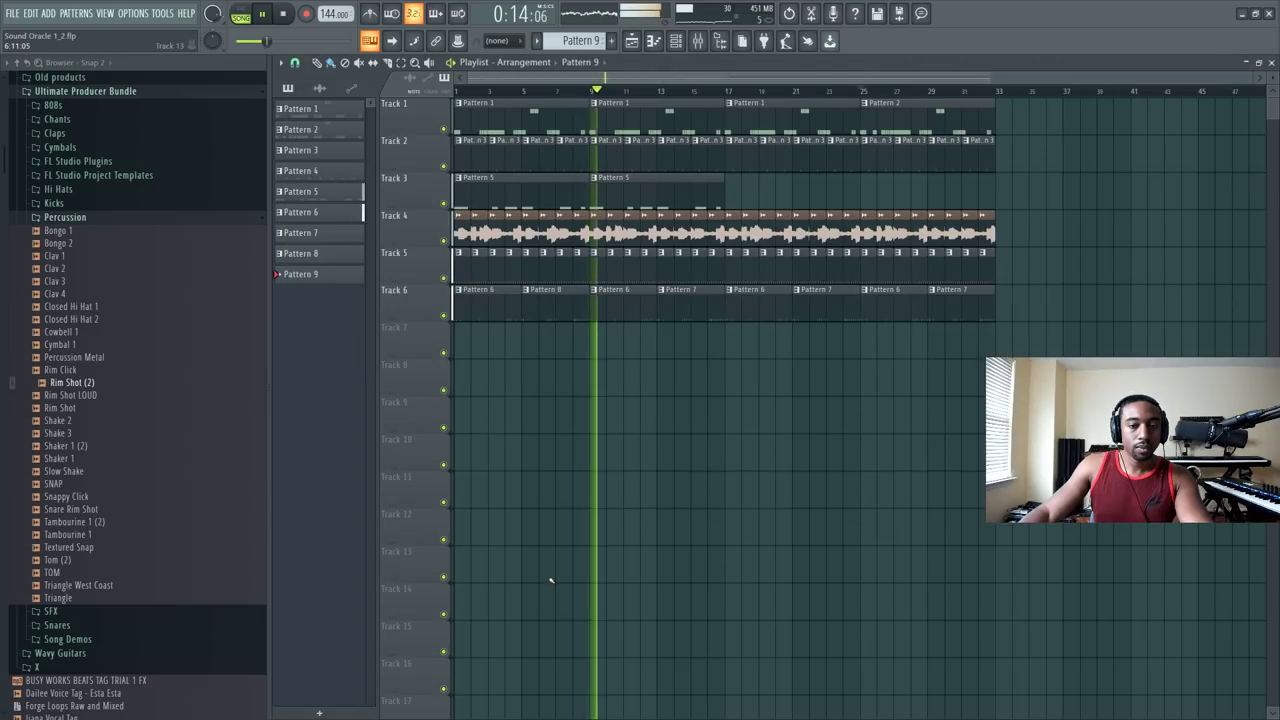
Step: Mute the mic mixer track, pull its fader down, and listen to the arrangement while checking Pattern 8 in the channel rack
{"action": "left_click", "coordinate": [697, 41]}
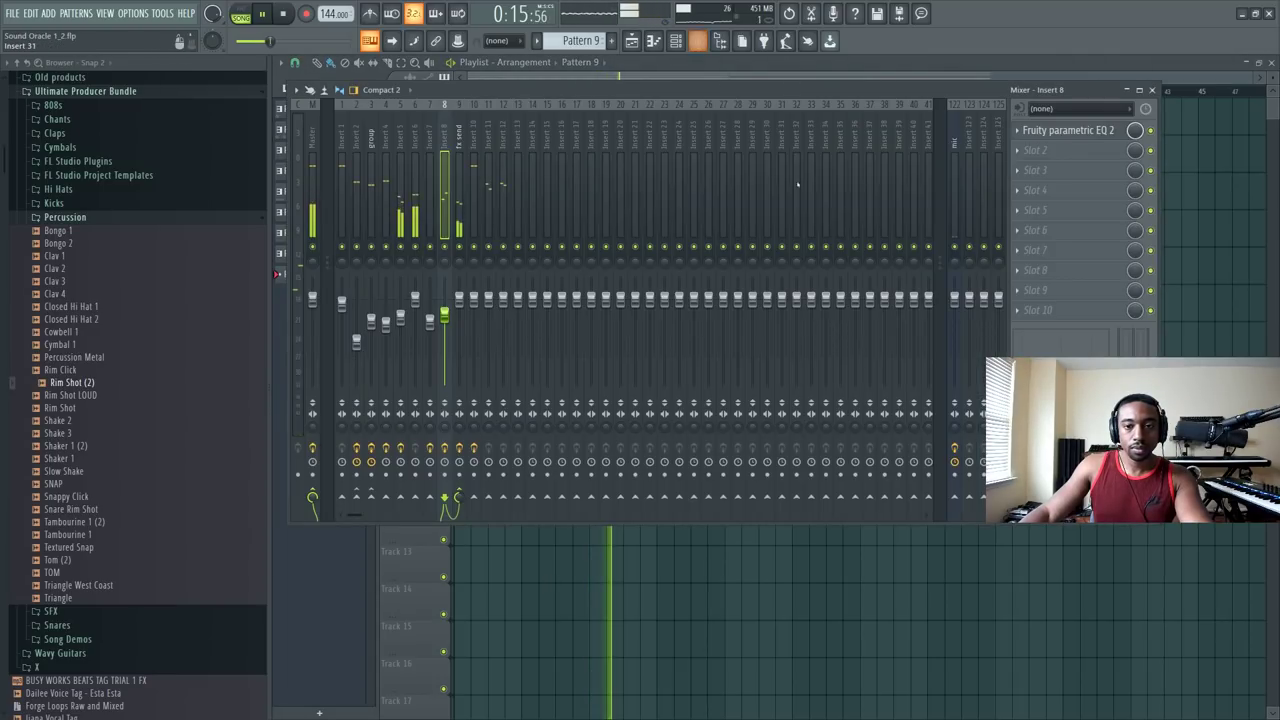
{"action": "left_click", "coordinate": [955, 250]}
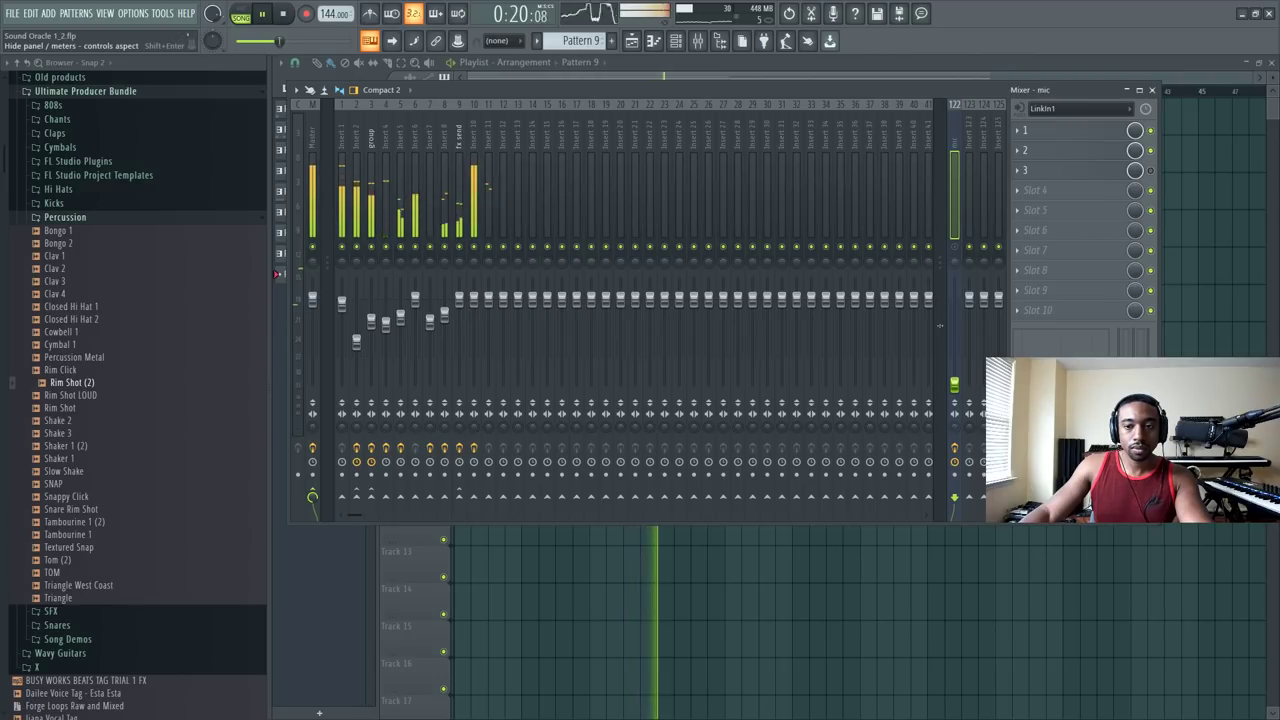
{"action": "left_click", "coordinate": [697, 41]}
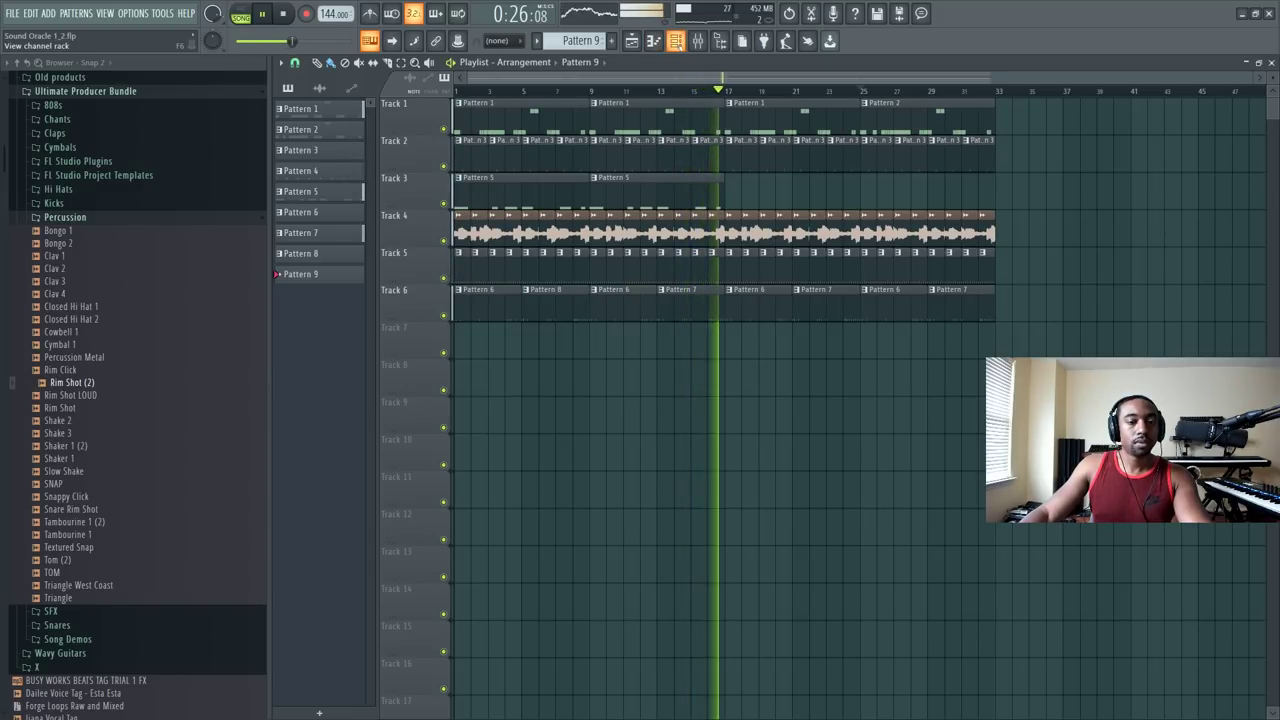
{"action": "left_click", "coordinate": [697, 41]}
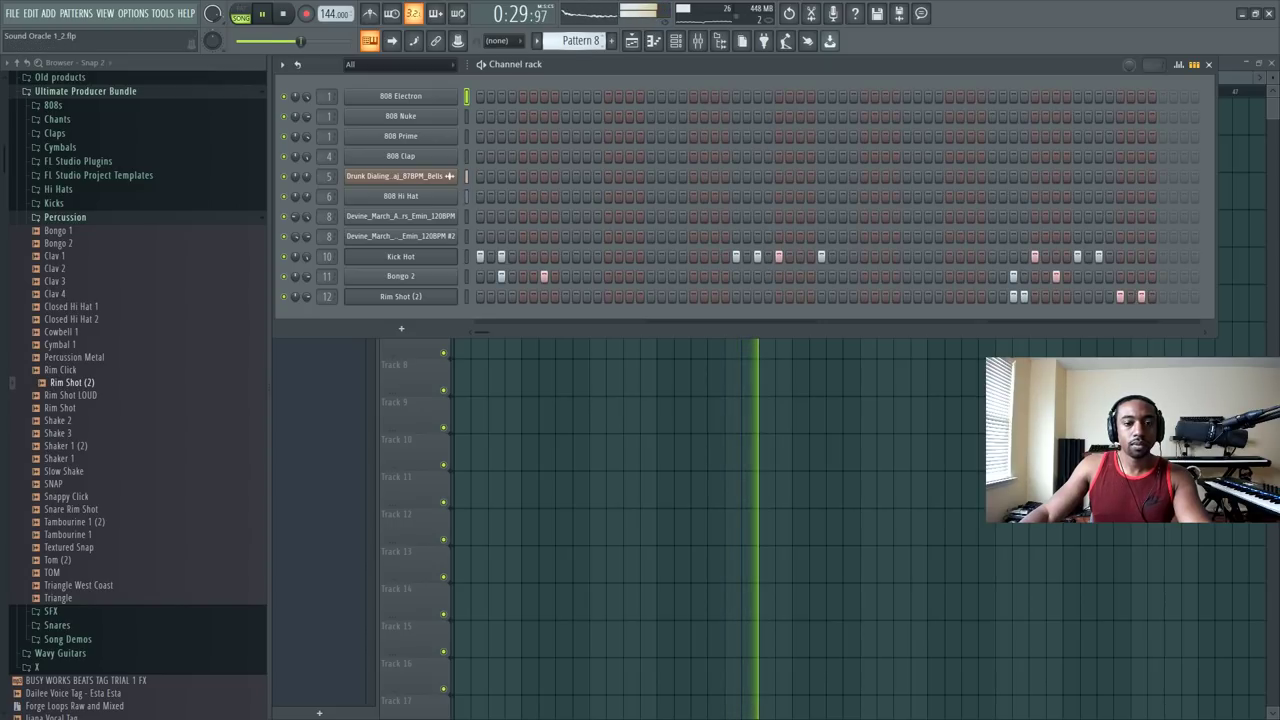
{"action": "left_click", "coordinate": [697, 41]}
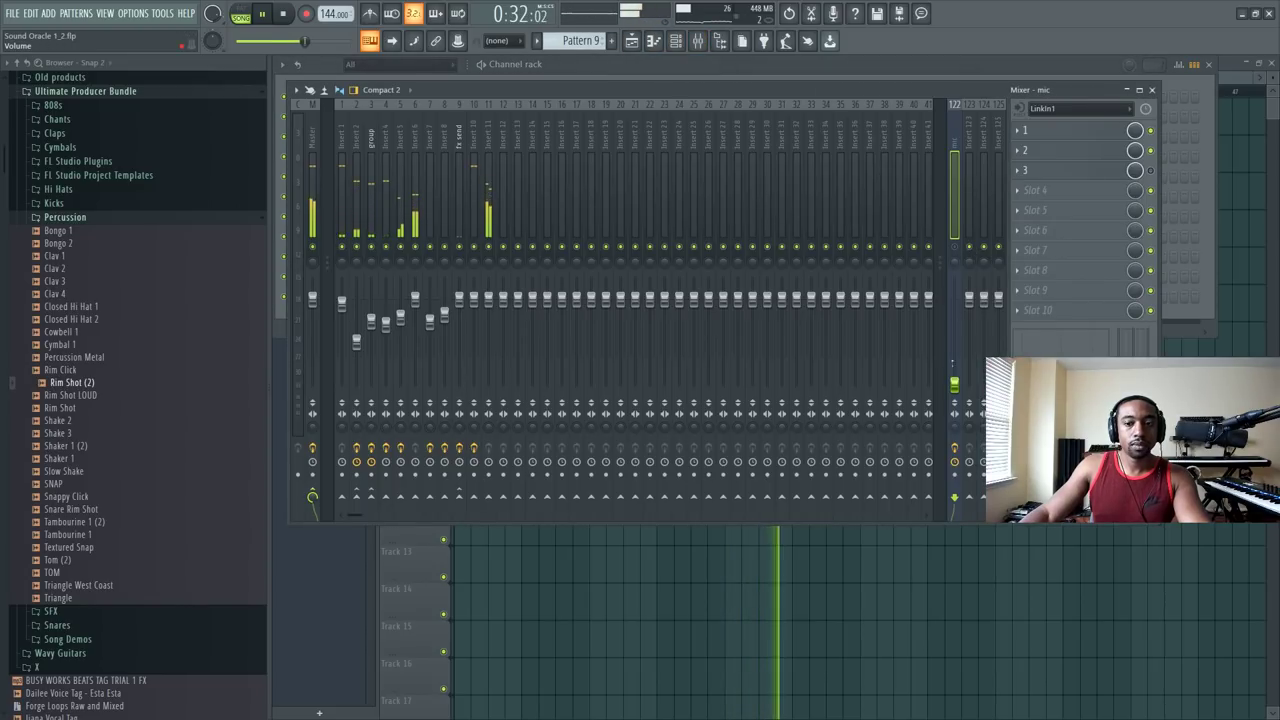
Step: Raise the mic track's fader in line with its neighbours and disable the effects in its slots 1 and 2
{"action": "left_click_drag", "start_coordinate": [954, 358], "coordinate": [955, 300]}
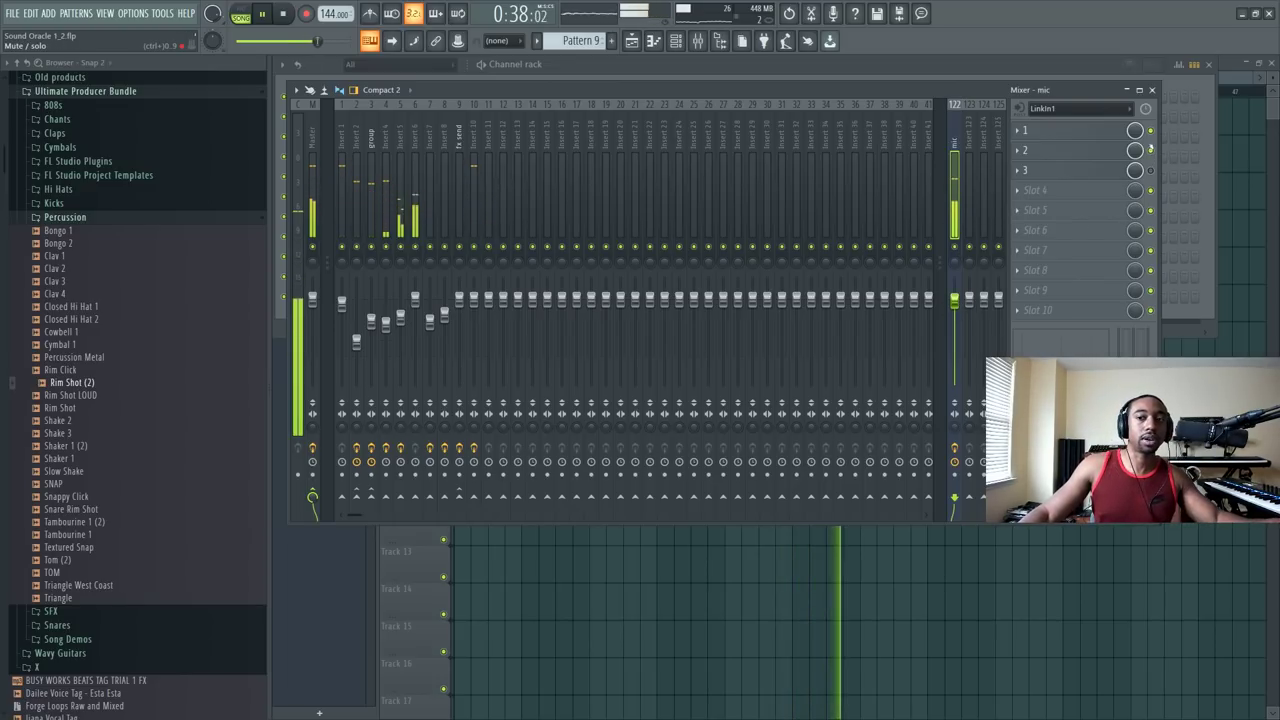
{"action": "left_click", "coordinate": [1150, 130]}
{"action": "left_click", "coordinate": [1150, 150]}
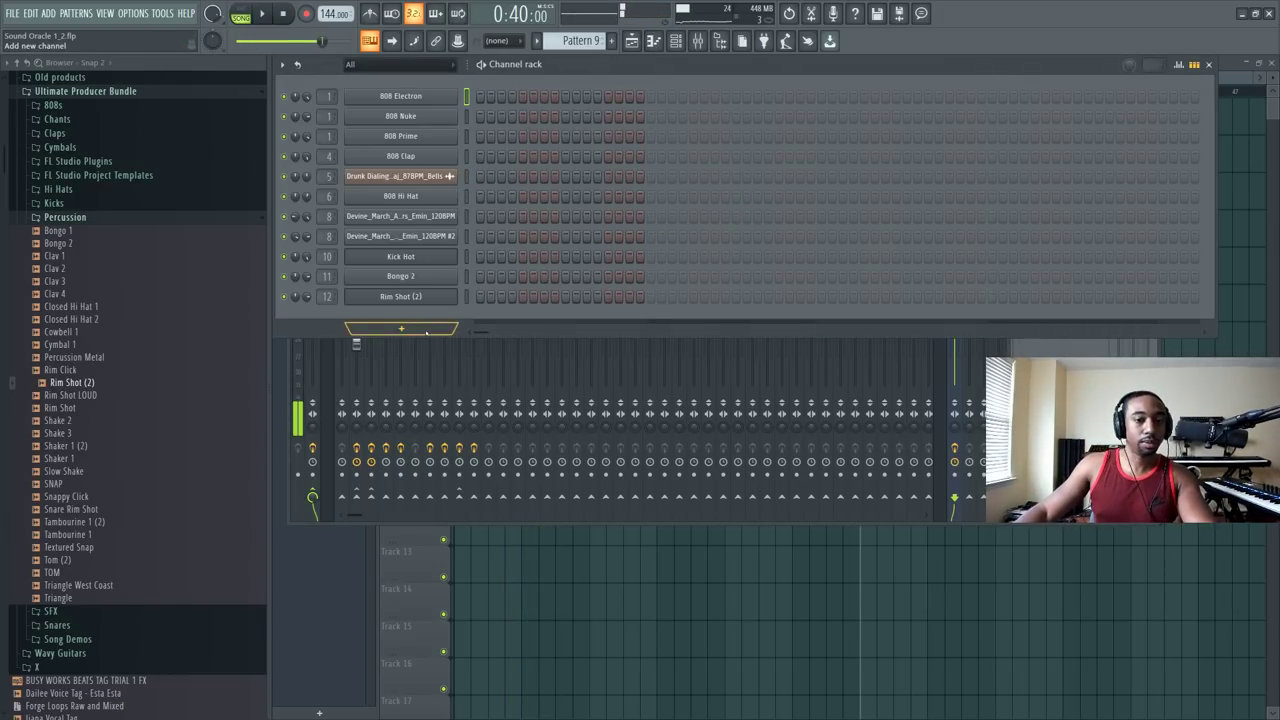
Step: Add a 3x Osc channel, view the project info, and close both windows
{"action": "left_click", "coordinate": [401, 328]}
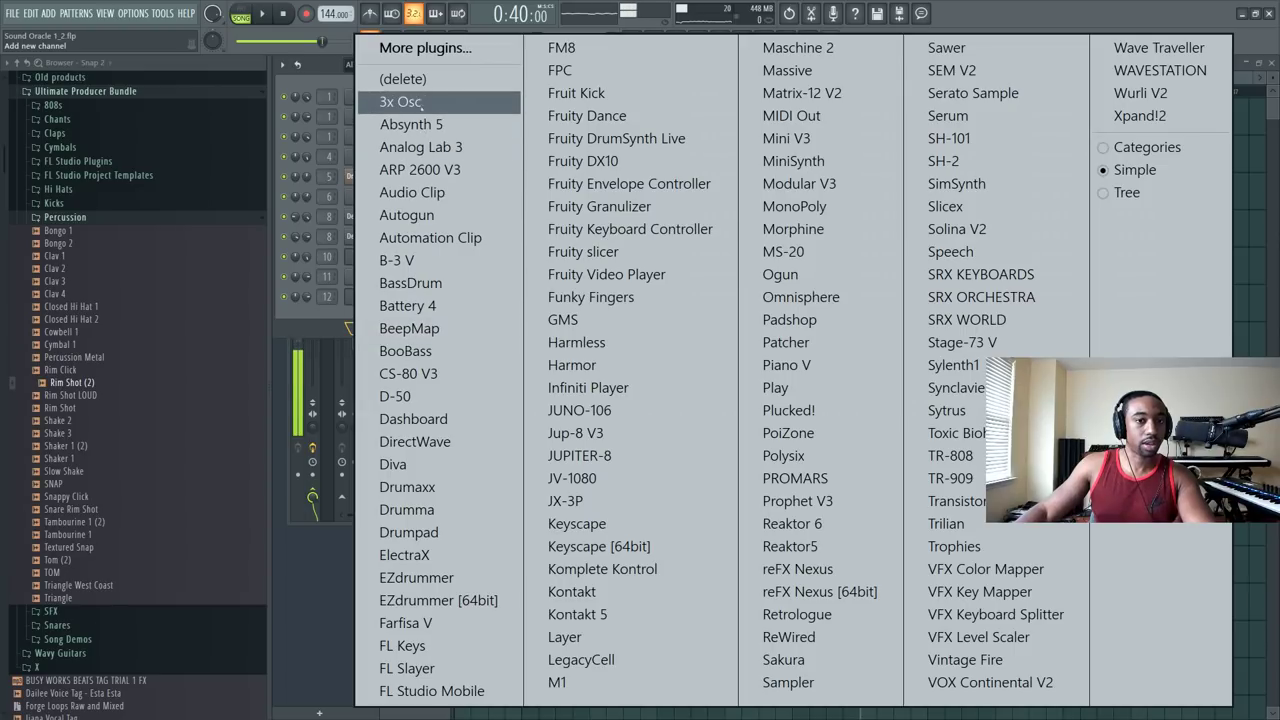
{"action": "left_click", "coordinate": [400, 95]}
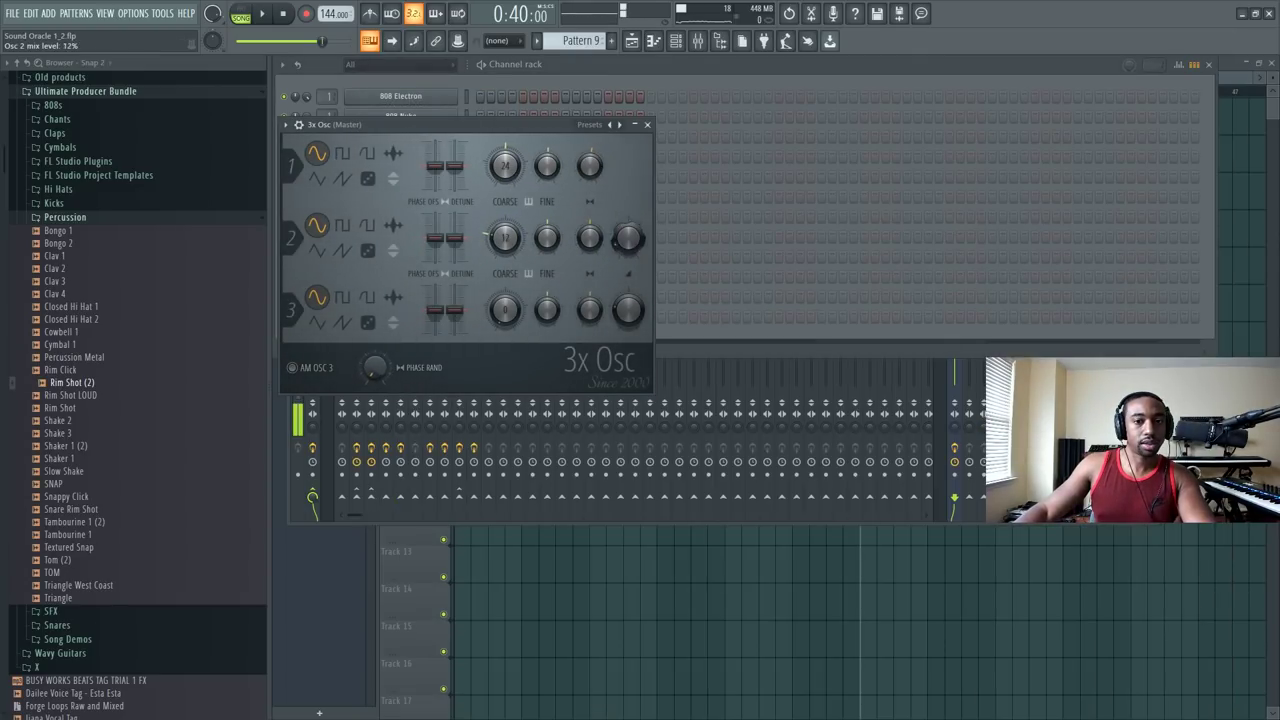
{"action": "left_click", "coordinate": [132, 13]}
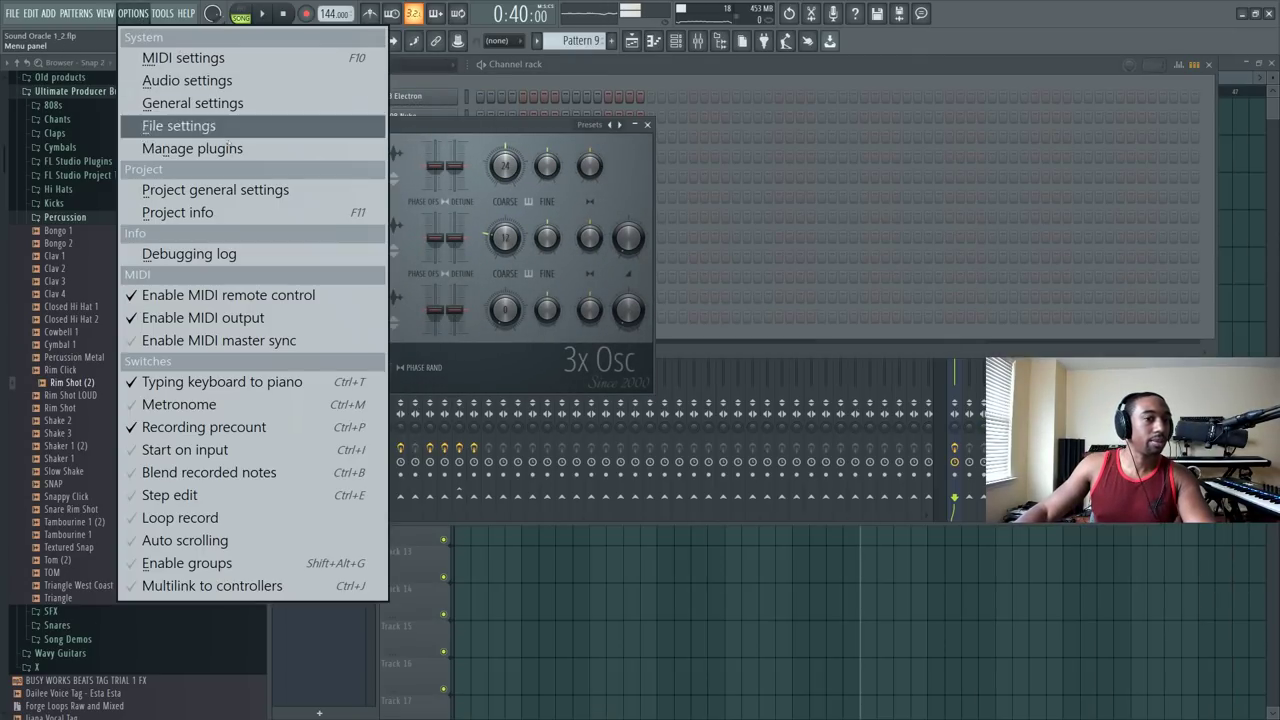
{"action": "left_click", "coordinate": [178, 212]}
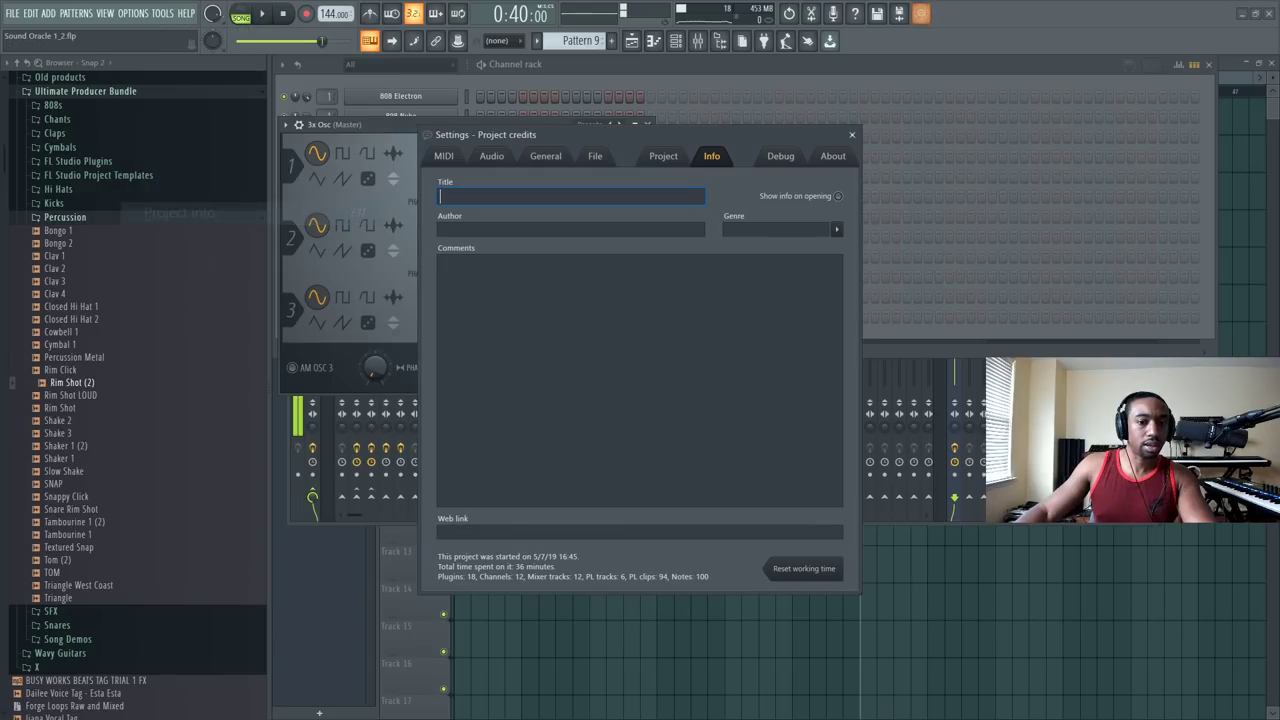
{"action": "left_click", "coordinate": [852, 134]}
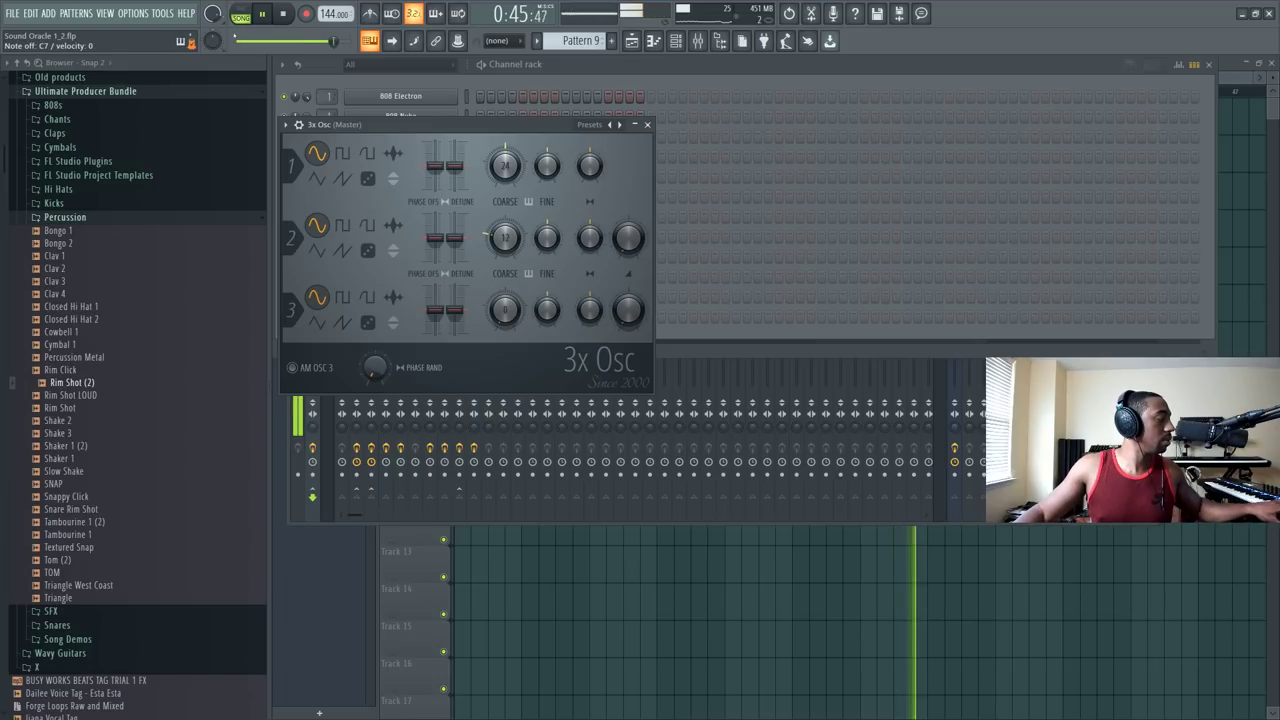
{"action": "left_click", "coordinate": [647, 124]}
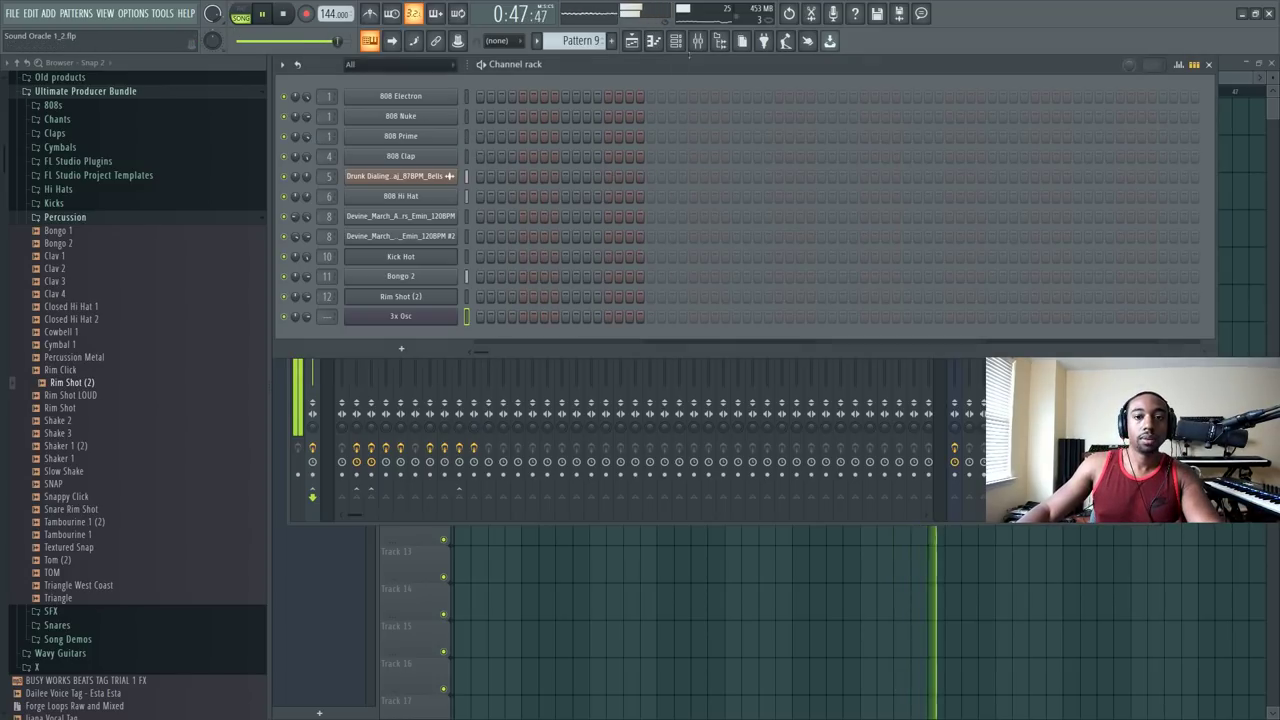
Step: Open Auto-Tune 8 in slot 3 of the mic mixer track and set Correction Style to 53 and Retune Speed to 0
{"action": "left_click", "coordinate": [698, 40]}
{"action": "left_click", "coordinate": [955, 190]}
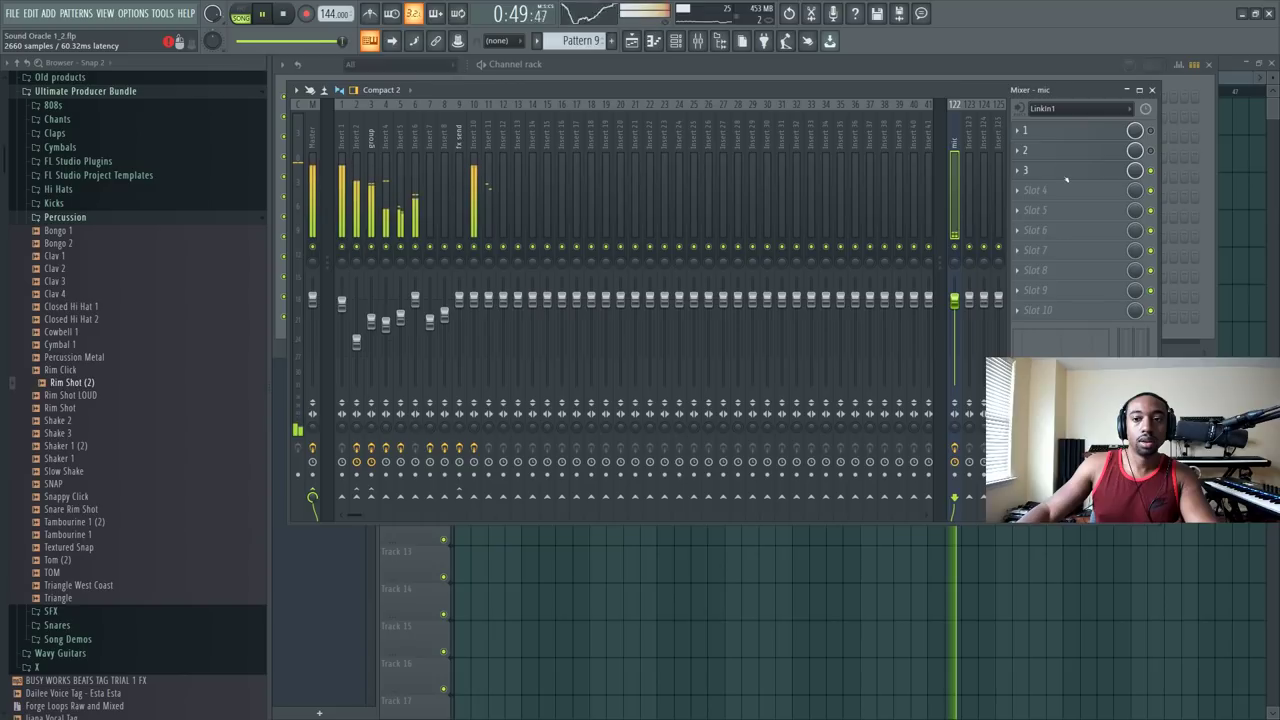
{"action": "left_click", "coordinate": [1066, 174]}
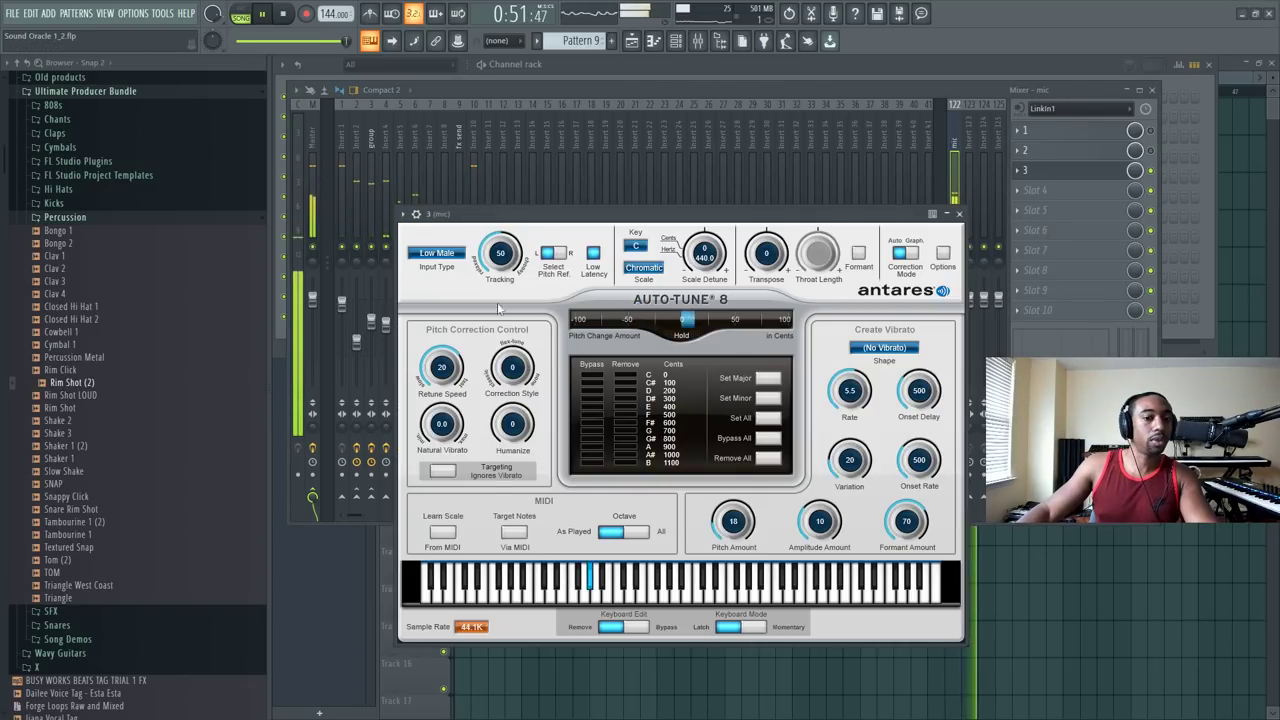
{"action": "left_click_drag", "start_coordinate": [513, 366], "coordinate": [463, 400]}
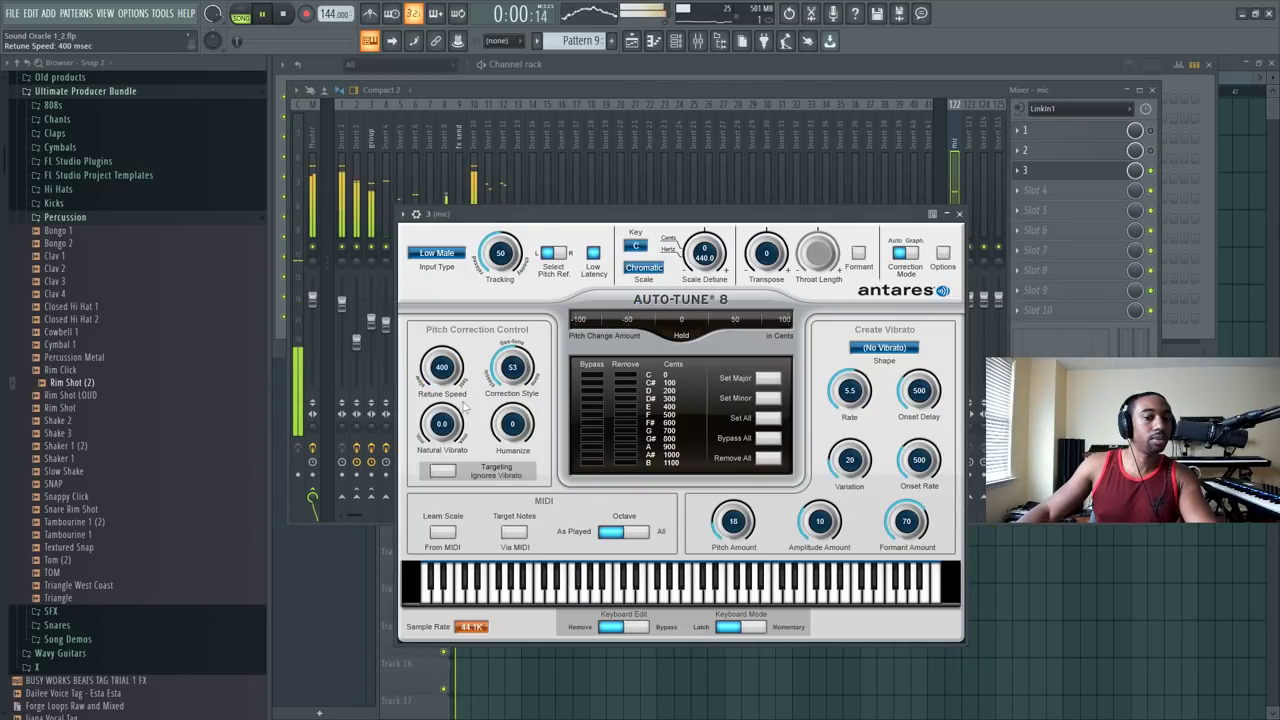
{"action": "left_click_drag", "start_coordinate": [450, 355], "coordinate": [450, 420]}
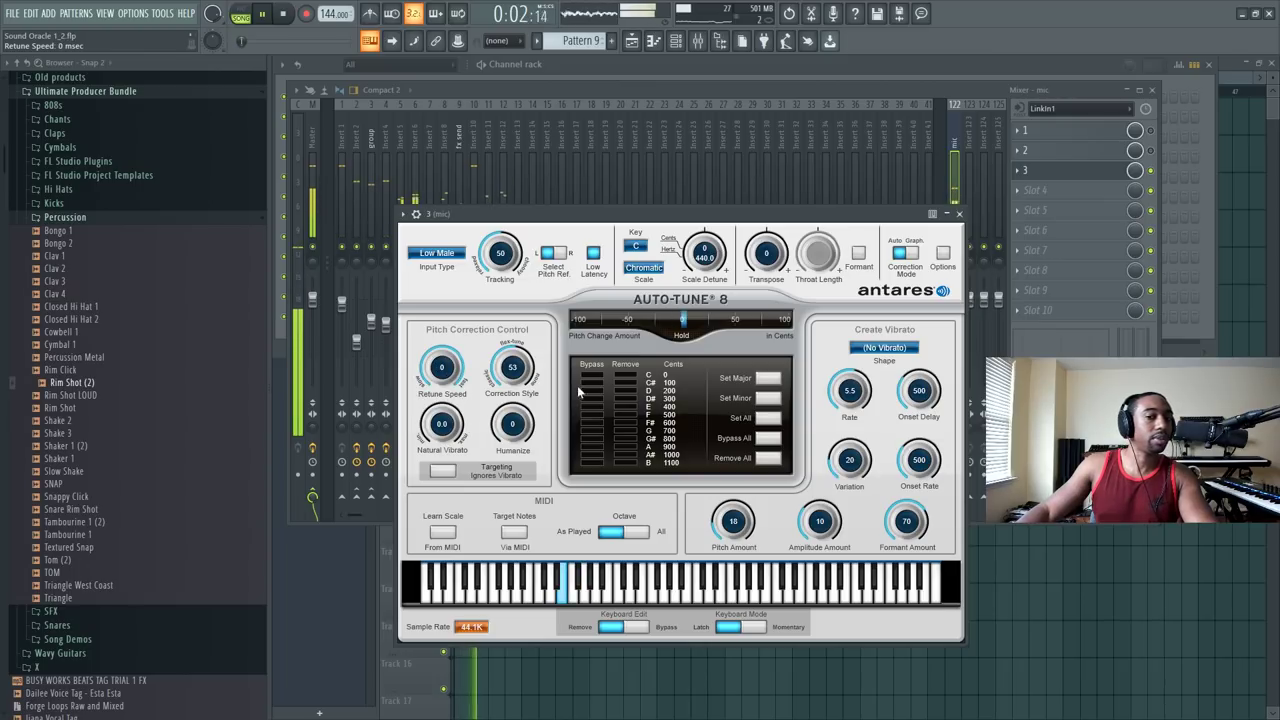
Step: Remove C#, D#, F#, G# and B from Auto-Tune's target notes and close the plugin window
{"action": "left_click", "coordinate": [626, 383]}
{"action": "left_click", "coordinate": [626, 399]}
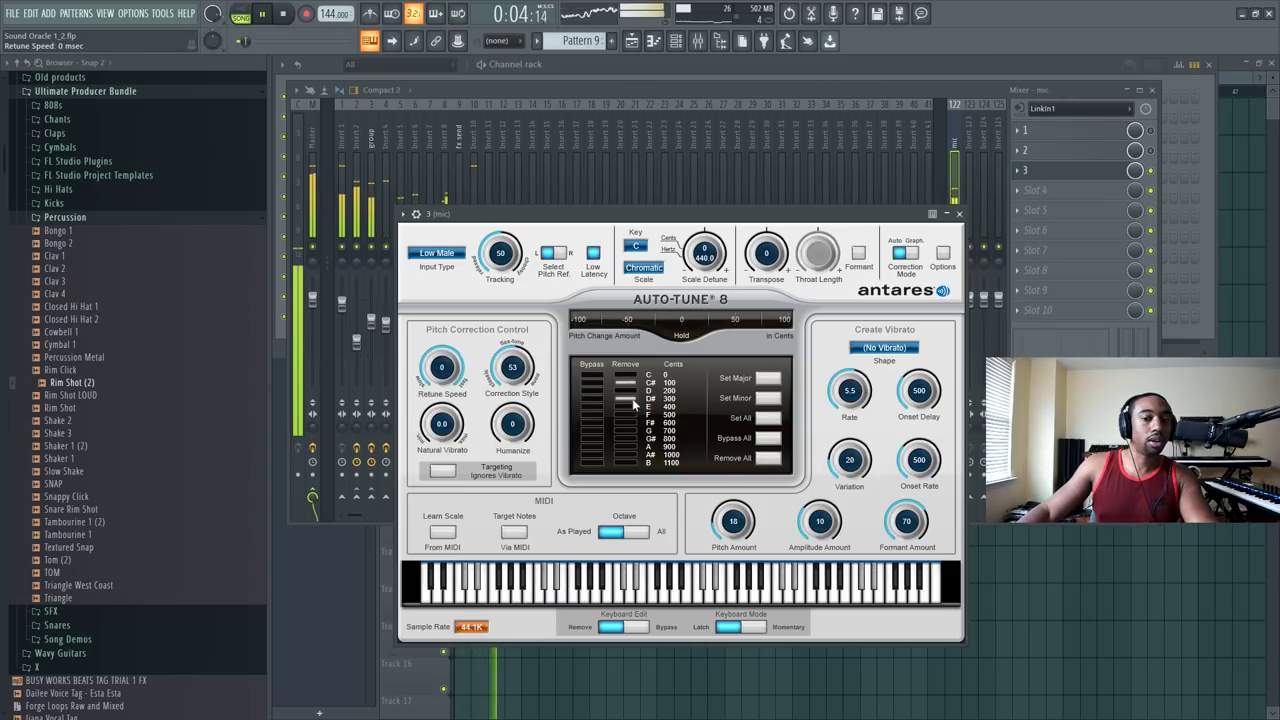
{"action": "left_click", "coordinate": [626, 423]}
{"action": "left_click", "coordinate": [626, 439]}
{"action": "left_click", "coordinate": [626, 455]}
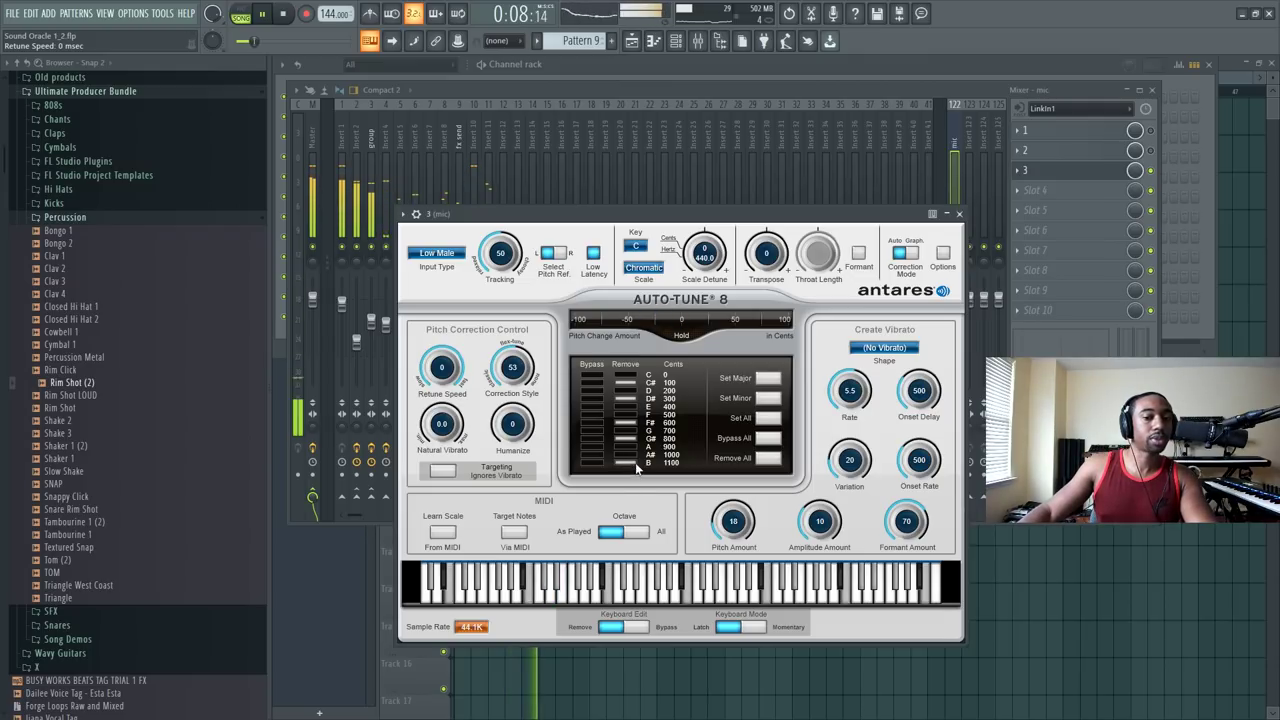
{"action": "left_click", "coordinate": [959, 213]}
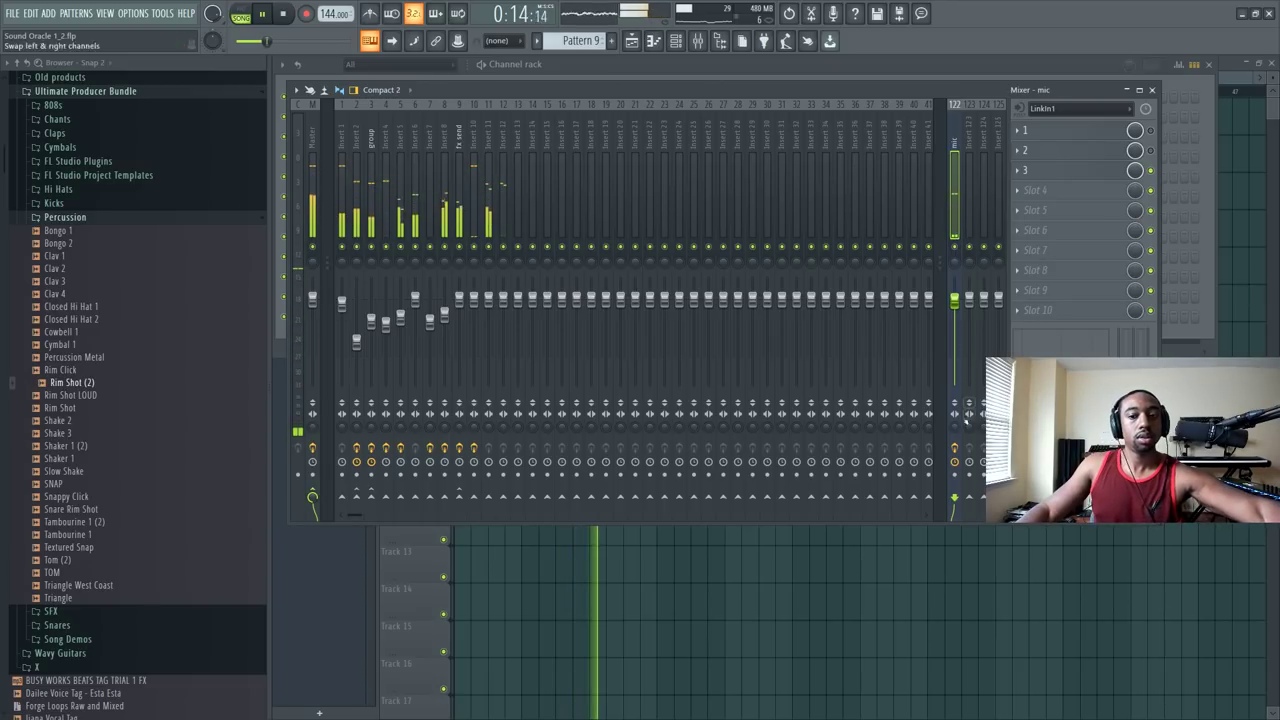
Step: Arm the mic mixer track for recording and audition the arrangement in the playlist
{"action": "left_click", "coordinate": [955, 475]}
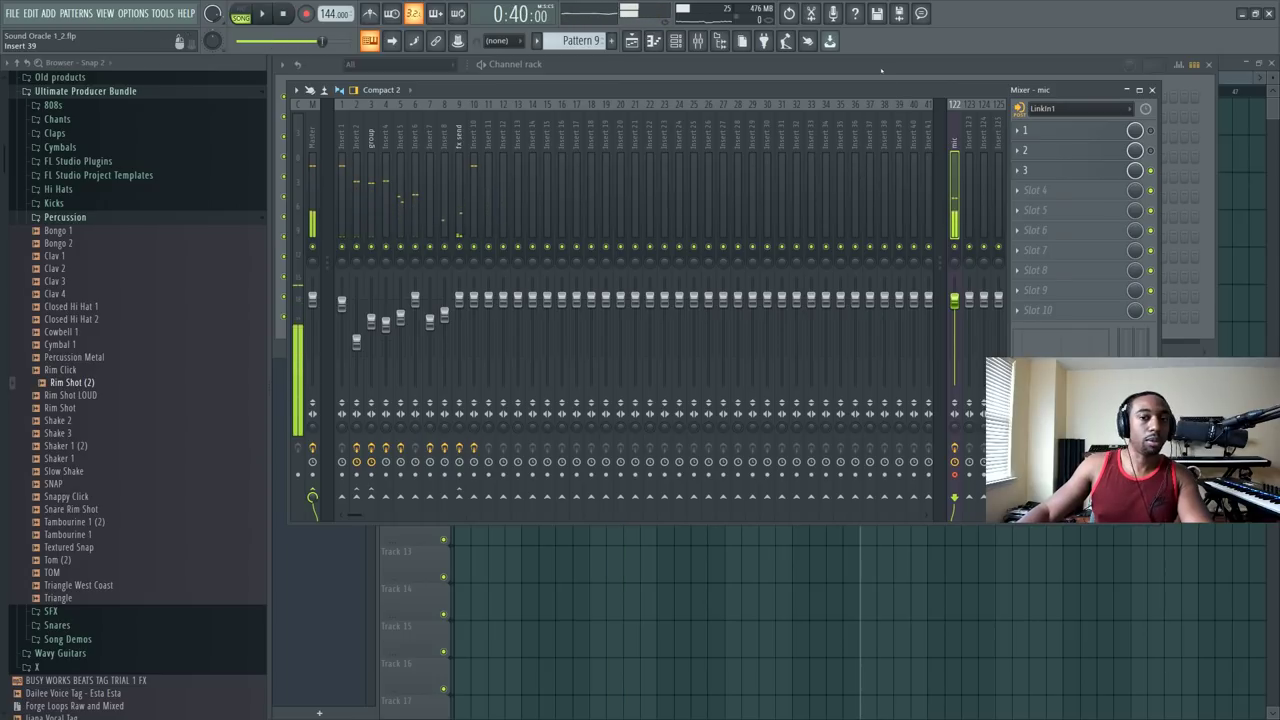
{"action": "left_click", "coordinate": [881, 70]}
{"action": "key", "text": "space"}
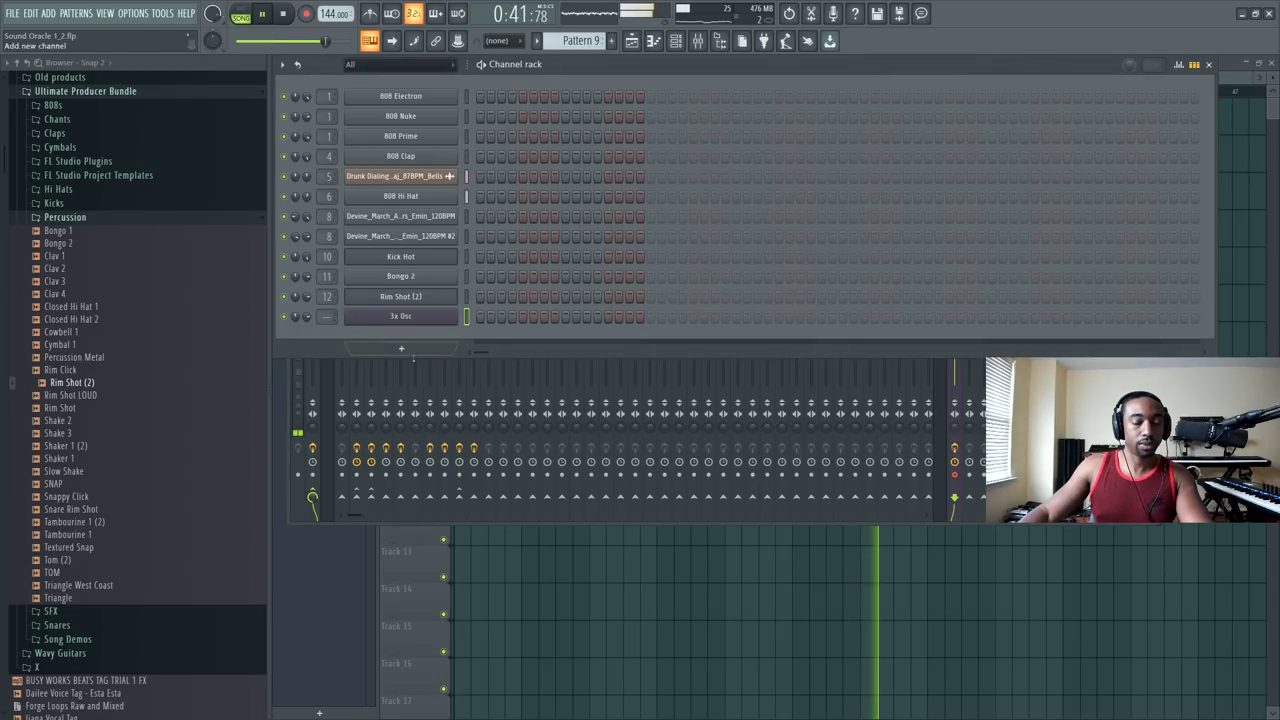
{"action": "key", "text": "F5"}
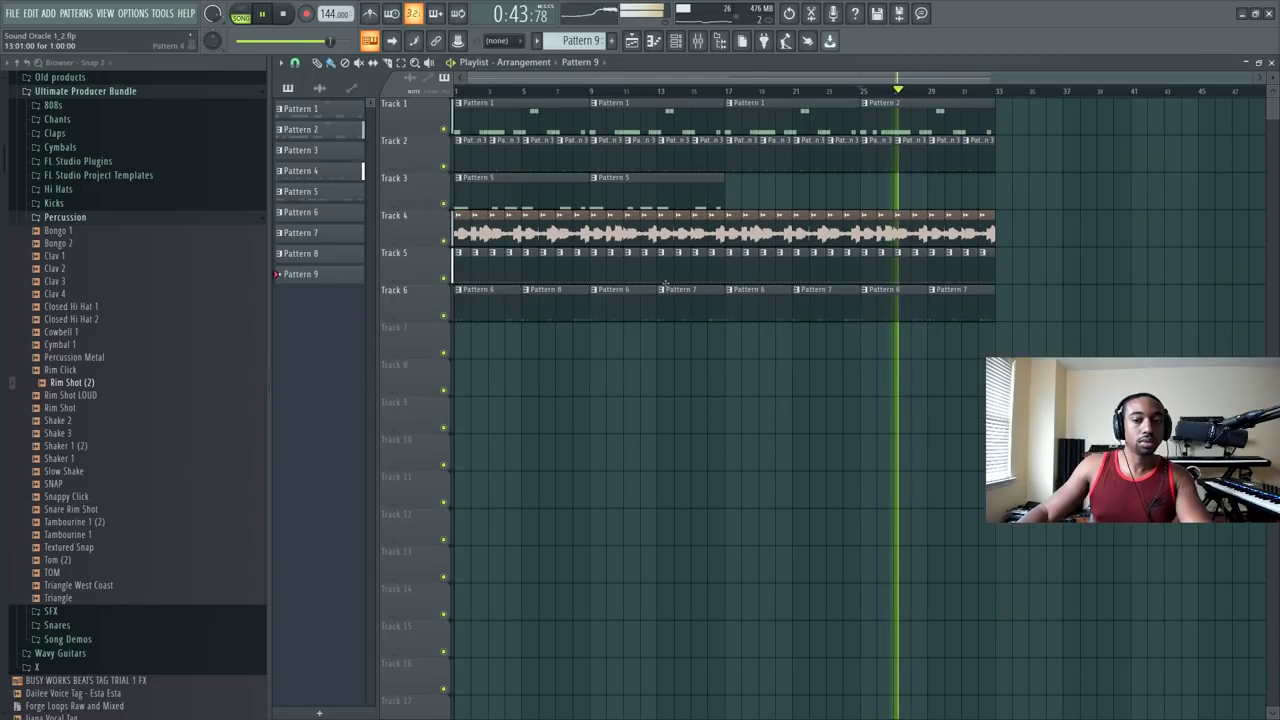
{"action": "key", "text": "space"}
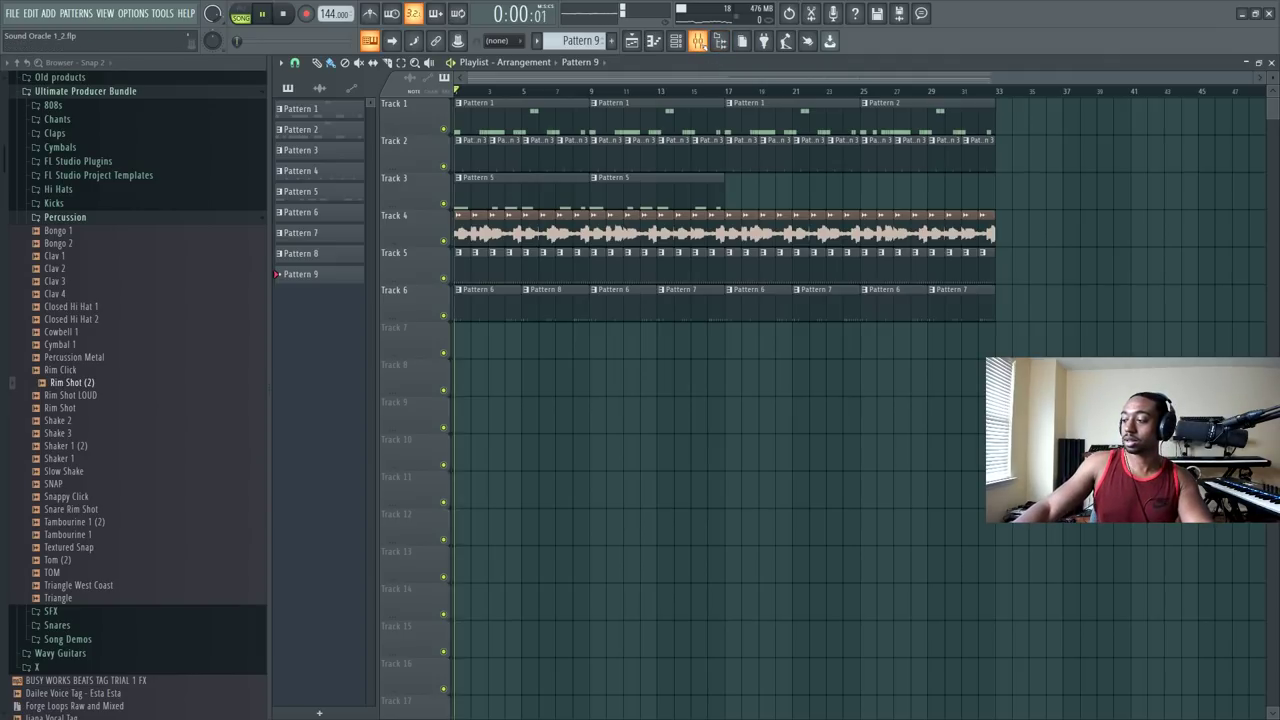
{"action": "left_click", "coordinate": [697, 40]}
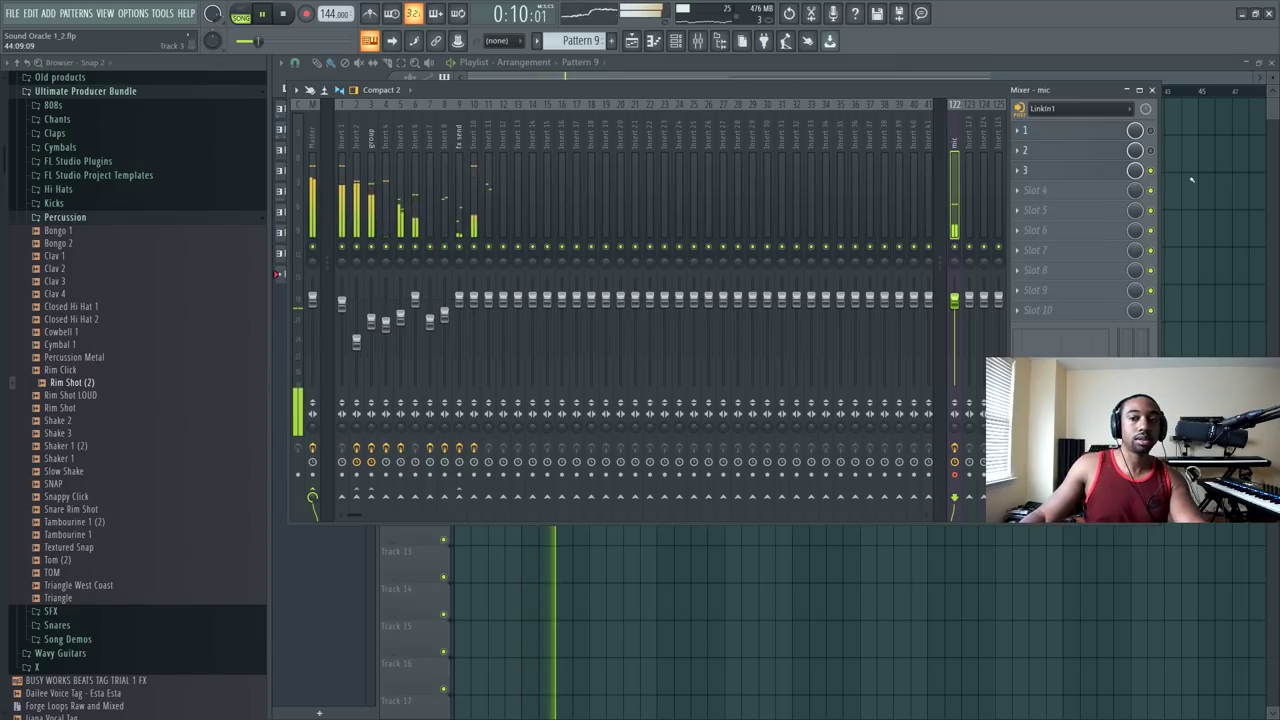
{"action": "key", "text": "F9"}
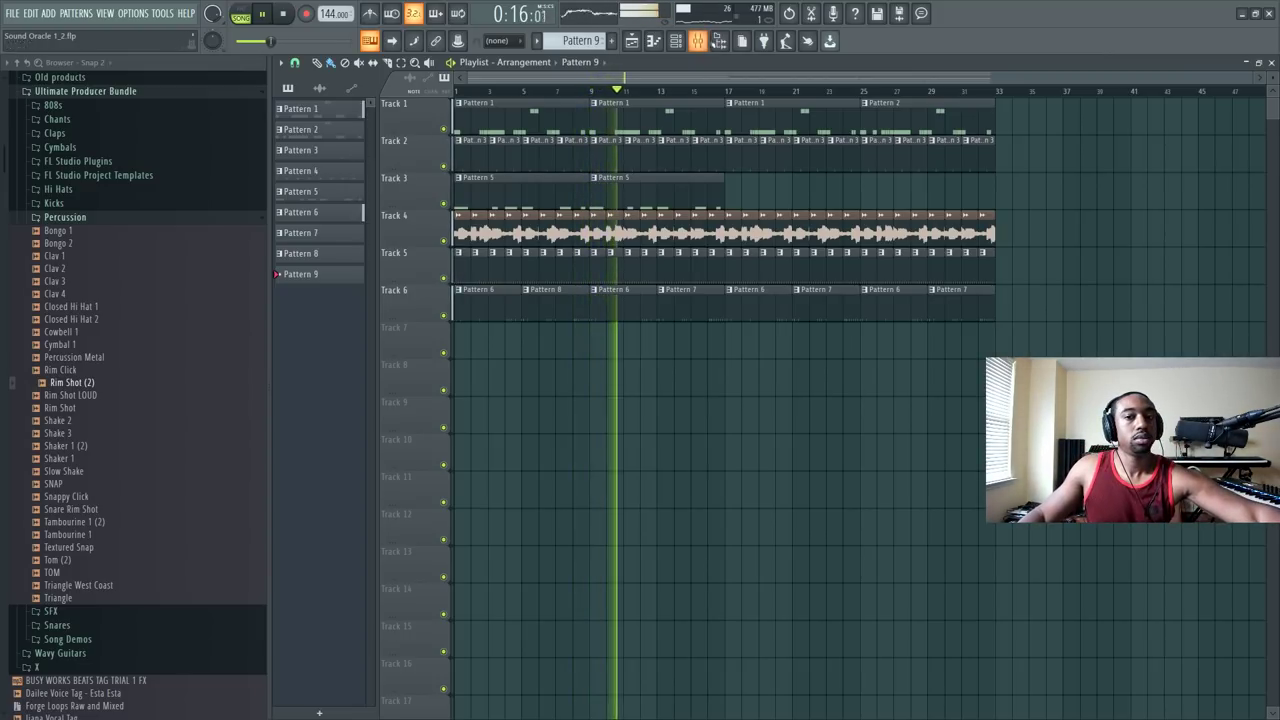
Step: Route the mic mixer track to the fx send track and restart playback
{"action": "left_click", "coordinate": [697, 40]}
{"action": "key", "text": "space"}
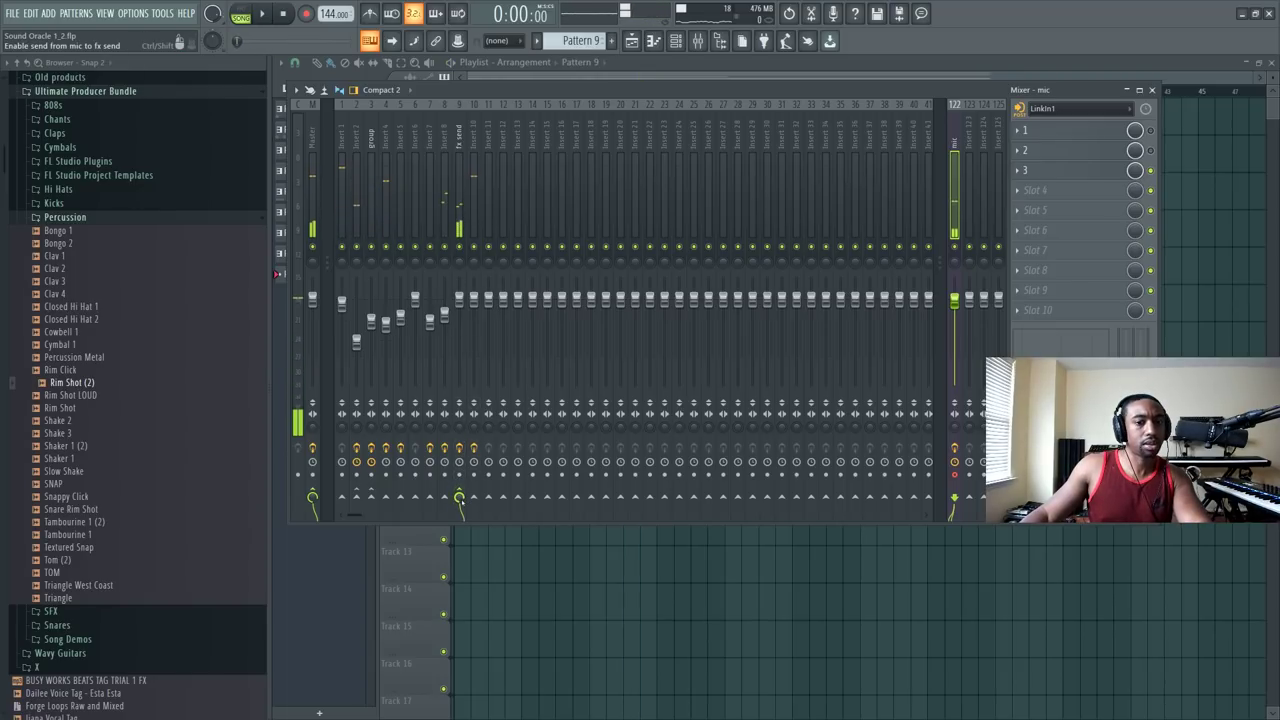
{"action": "key", "text": "space"}
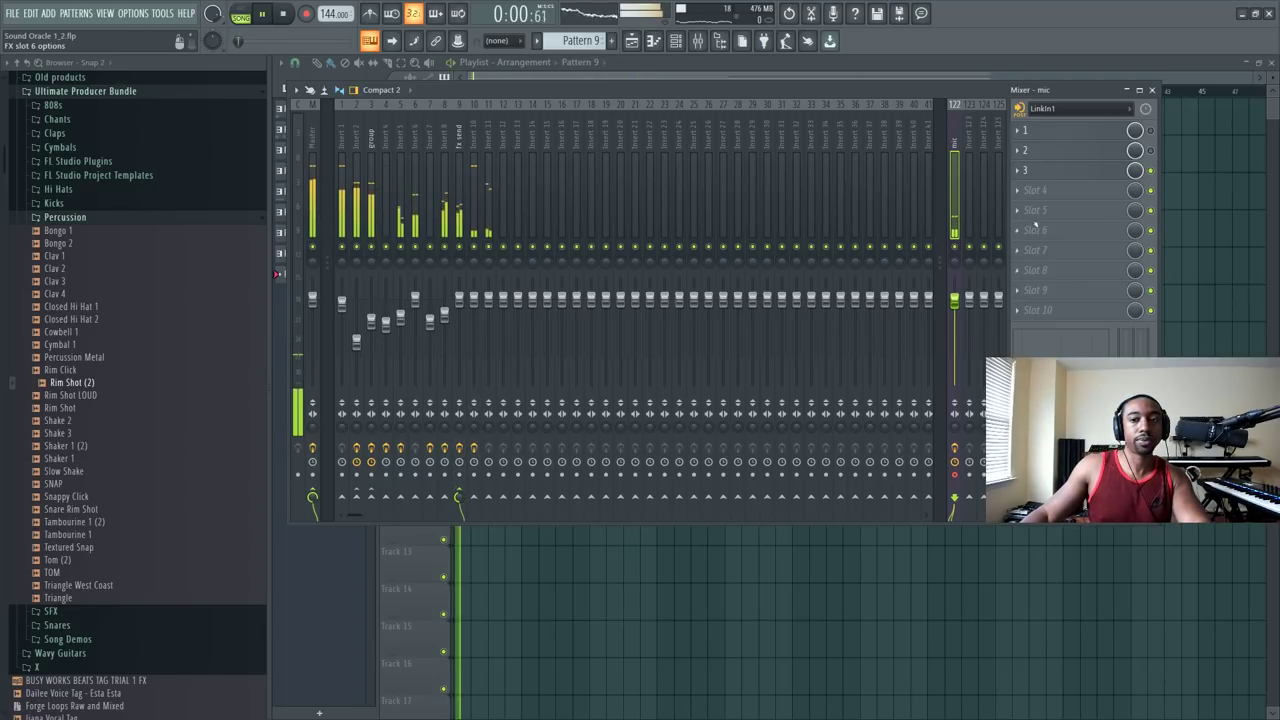
Step: Set the Correction Style in the mic track's Auto-Tune to 17 and close the plugin
{"action": "left_click", "coordinate": [1056, 172]}
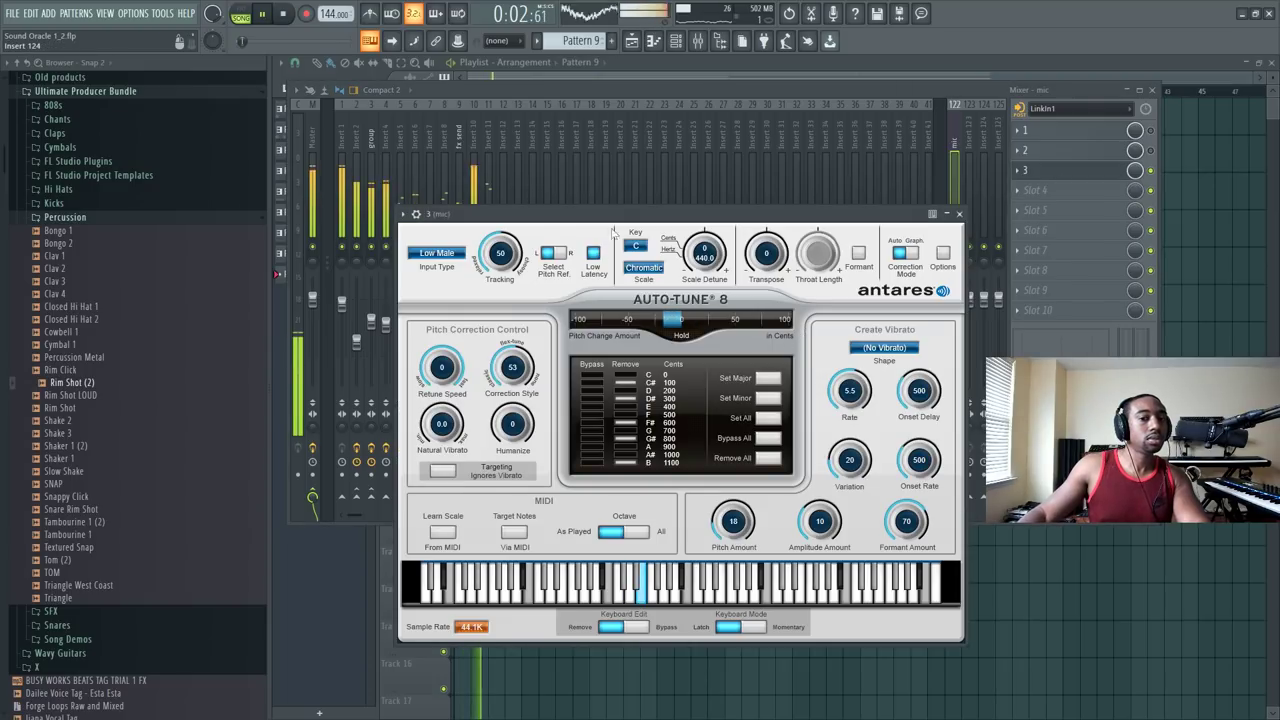
{"action": "left_click_drag", "start_coordinate": [512, 362], "coordinate": [509, 370]}
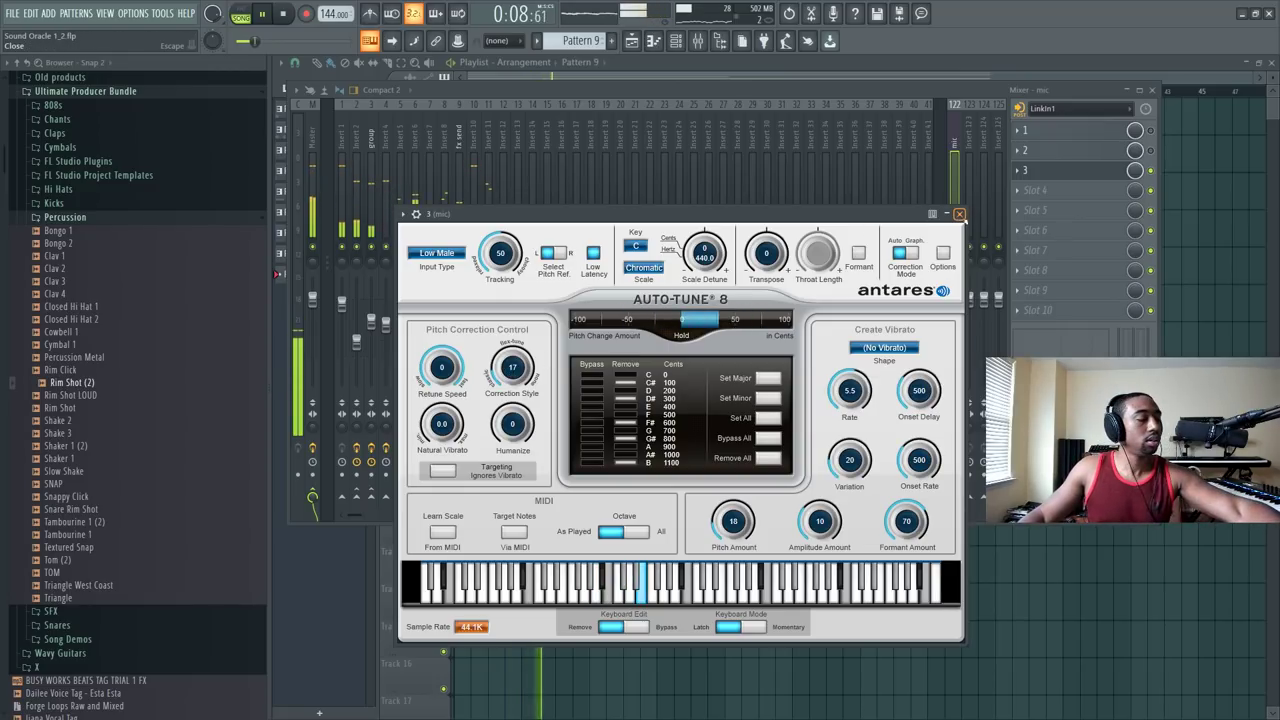
{"action": "left_click", "coordinate": [958, 214]}
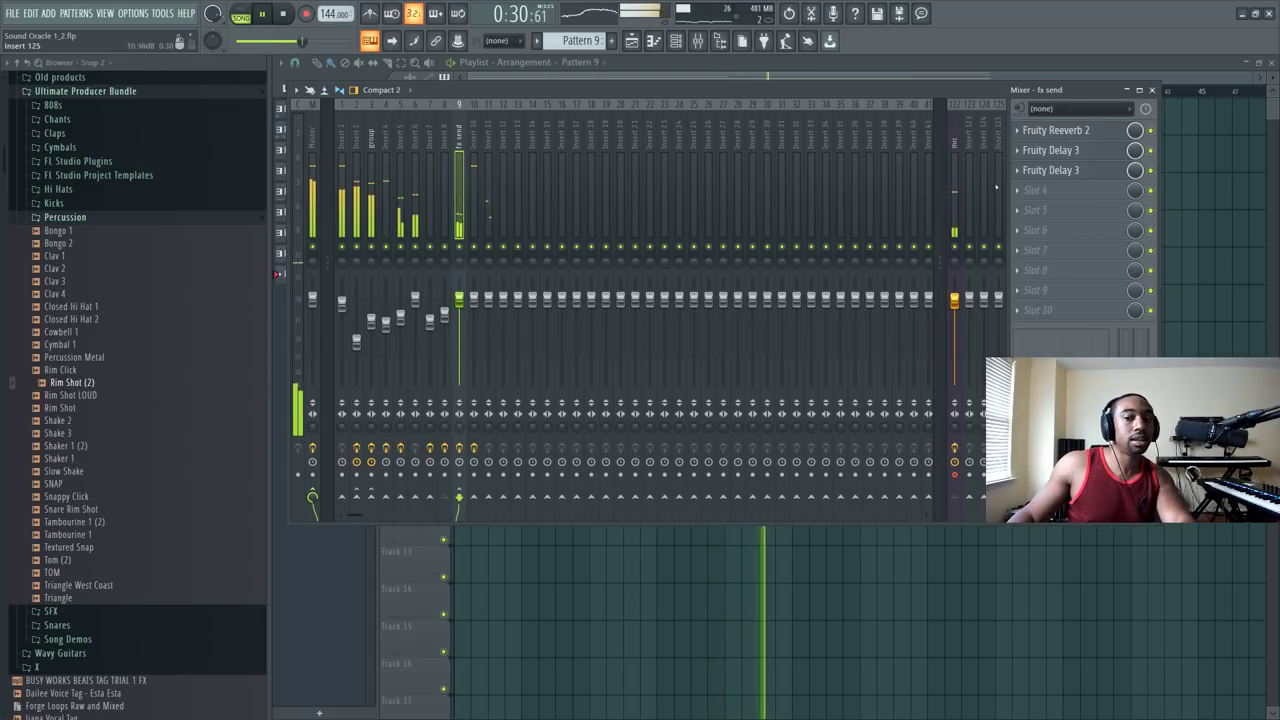
Step: Review the Auto-Tune settings on the mic track, close the plugin, and stop playback
{"action": "left_click", "coordinate": [958, 153]}
{"action": "left_click", "coordinate": [1070, 172]}
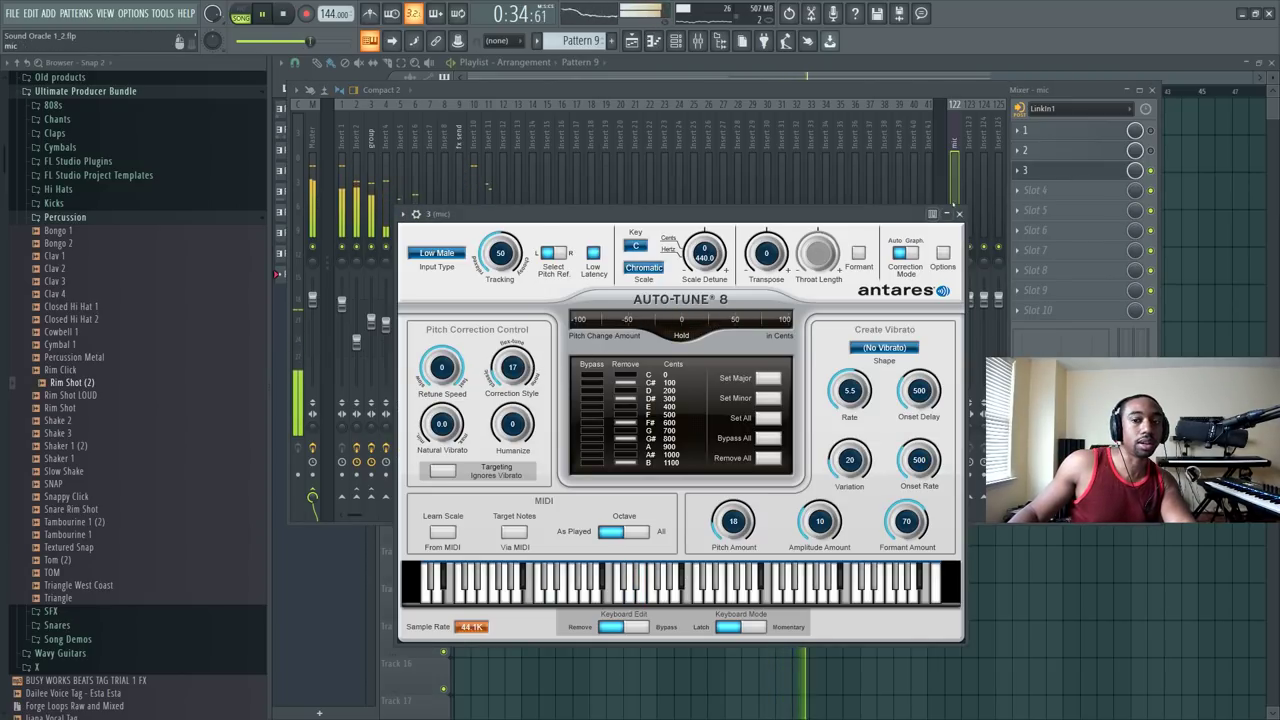
{"action": "left_click", "coordinate": [959, 214]}
{"action": "key", "text": "space"}
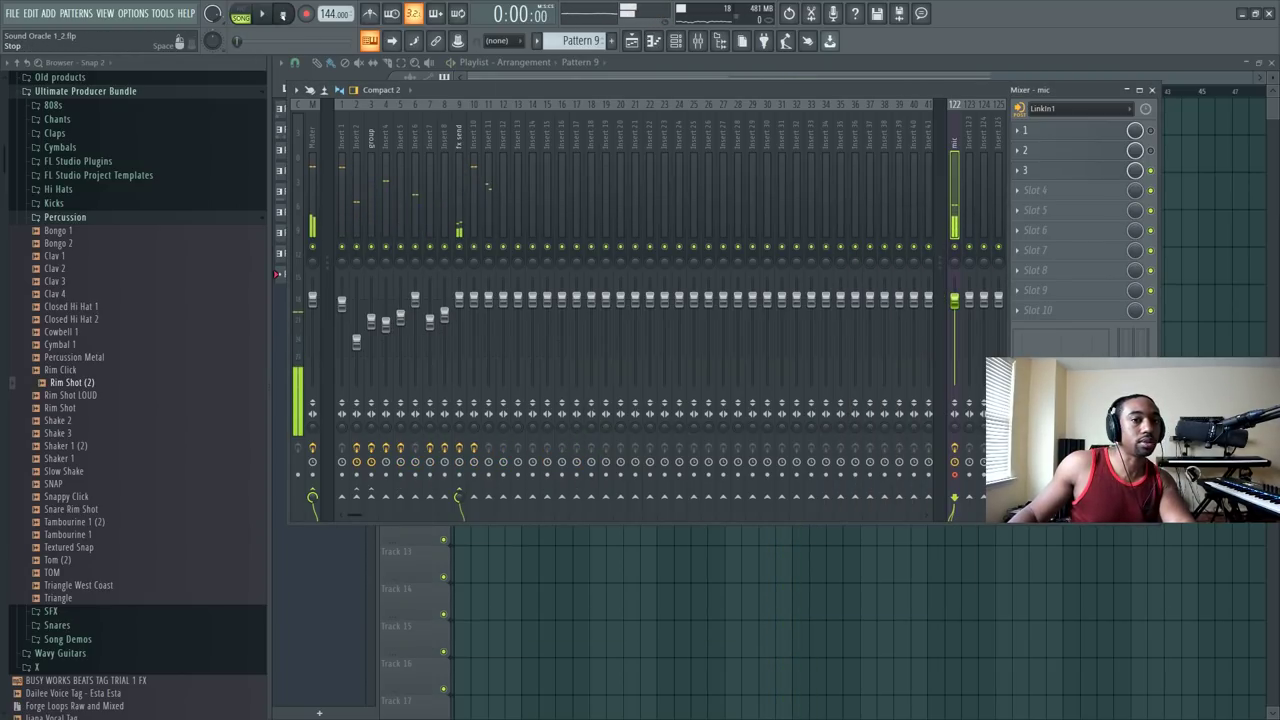
Step: Select the whole 32-bar arrangement in the playlist and duplicate it directly after itself, starting at bar 33
{"action": "key", "text": "F9"}
{"action": "left_click_drag", "start_coordinate": [1028, 396], "coordinate": [455, 82]}
{"action": "key", "text": "ctrl+b"}
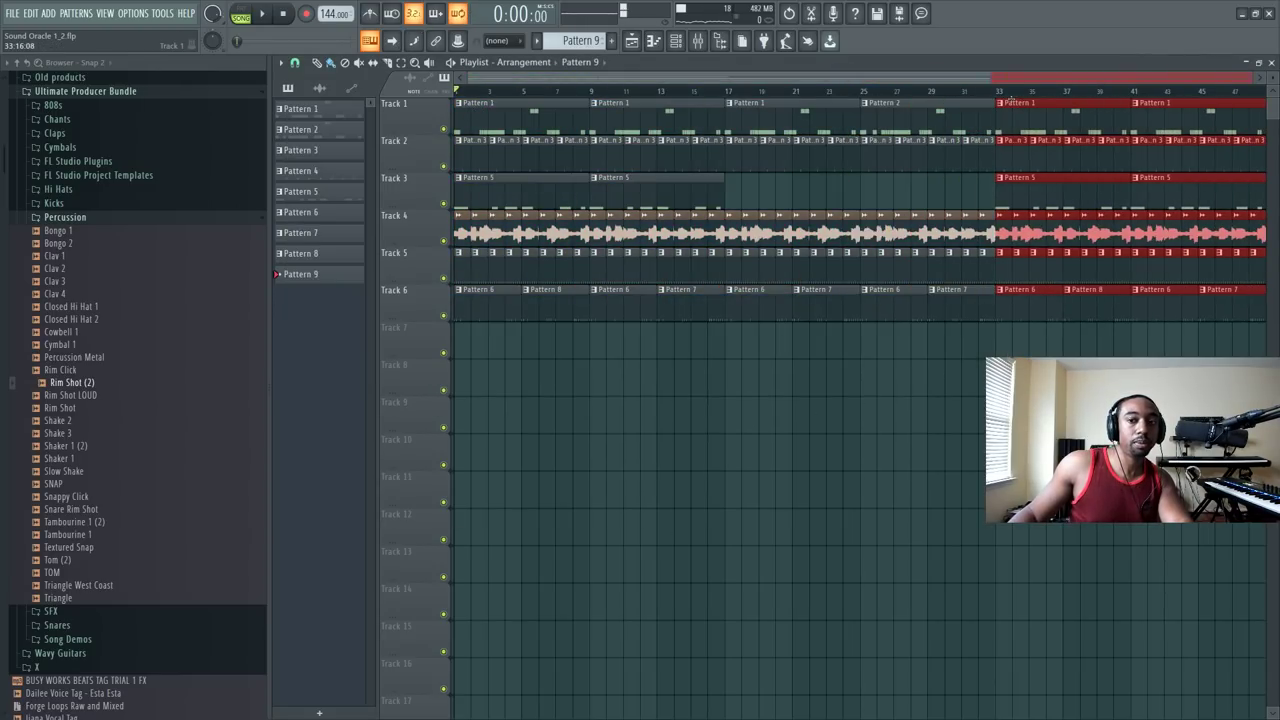
Step: Record a first mic take of about 16 bars into the playlist as an audio clip
{"action": "left_click", "coordinate": [697, 40]}
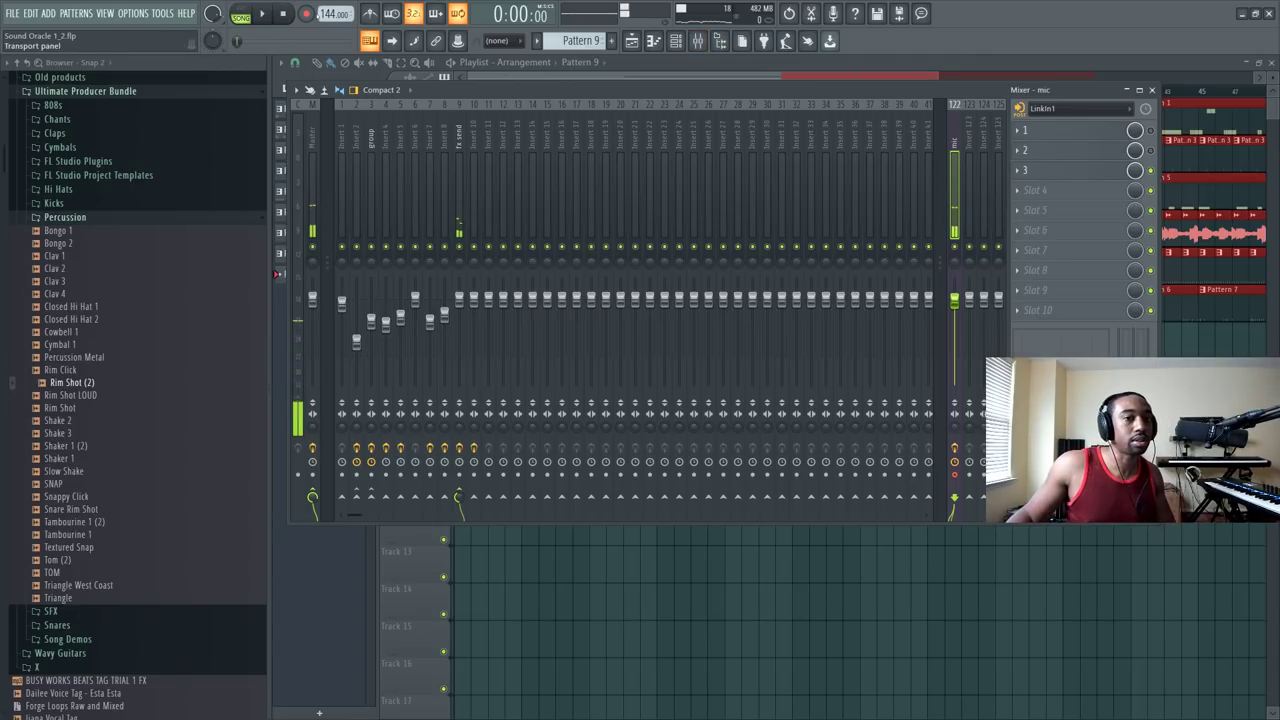
{"action": "key", "text": "r"}
{"action": "left_click", "coordinate": [575, 452]}
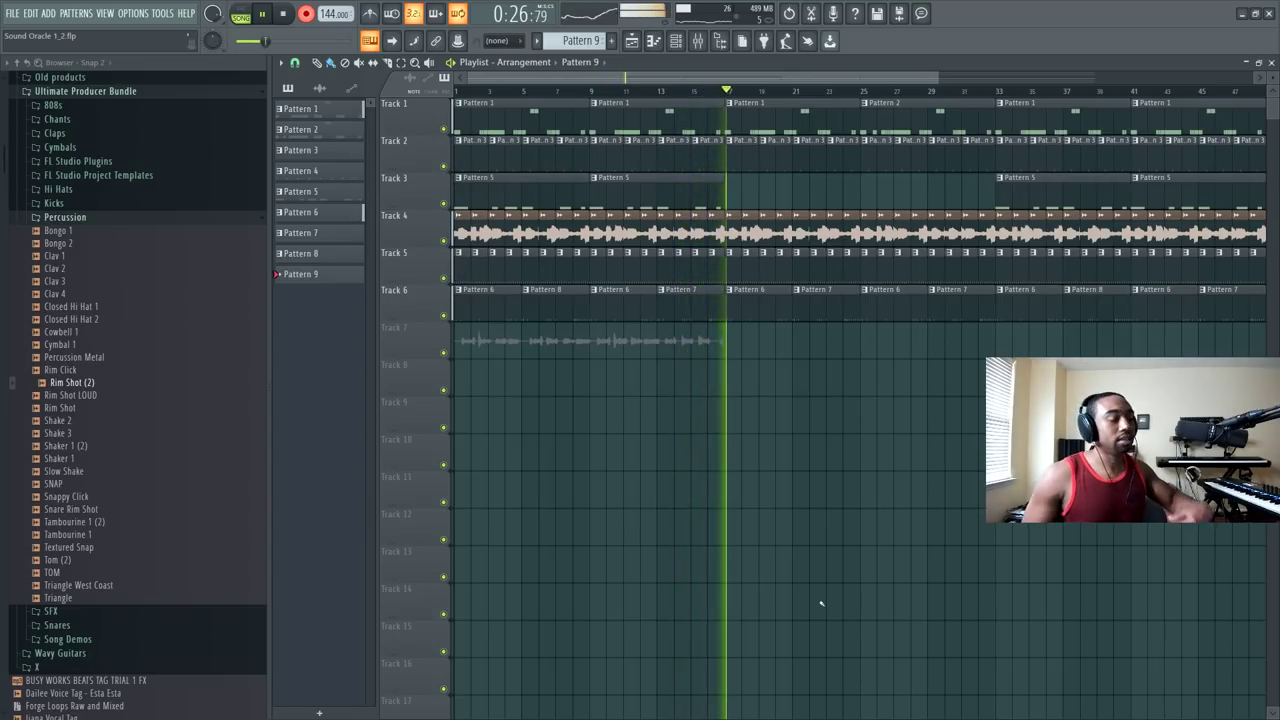
{"action": "key", "text": "space"}
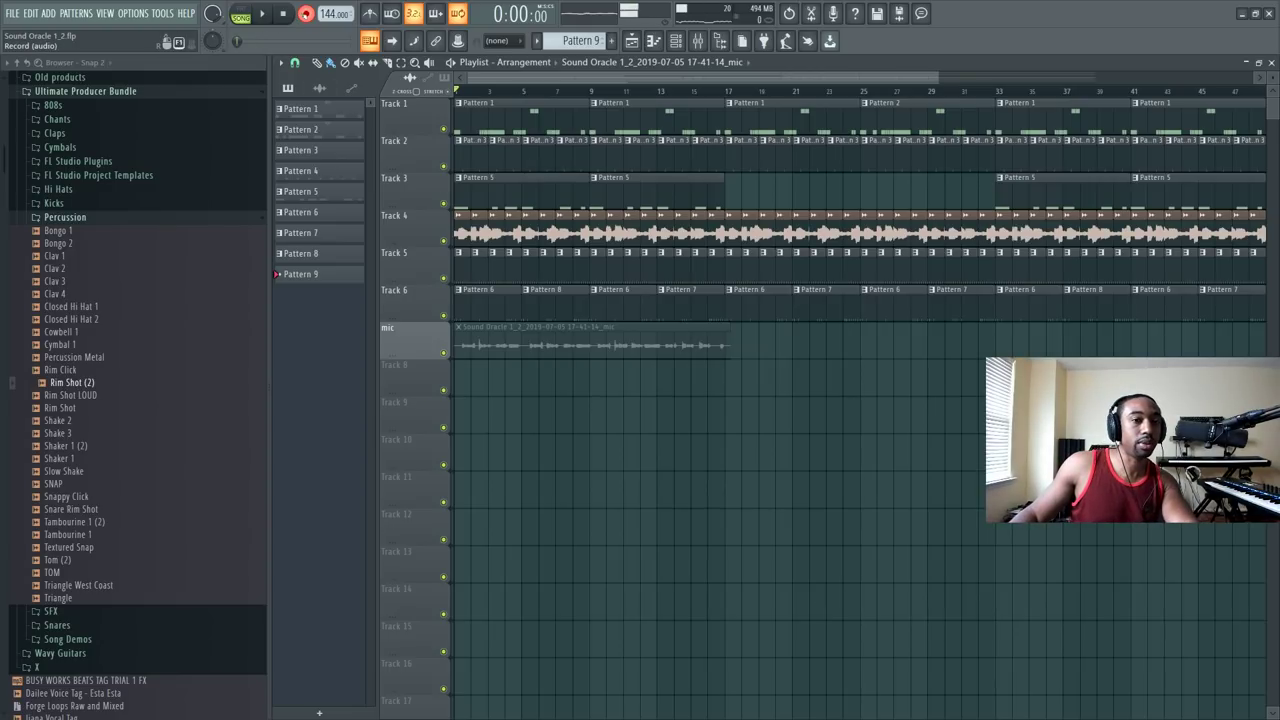
Step: Mute the mic mixer track and unmute the recorded mic clip in the playlist, then play it back
{"action": "left_click", "coordinate": [697, 40]}
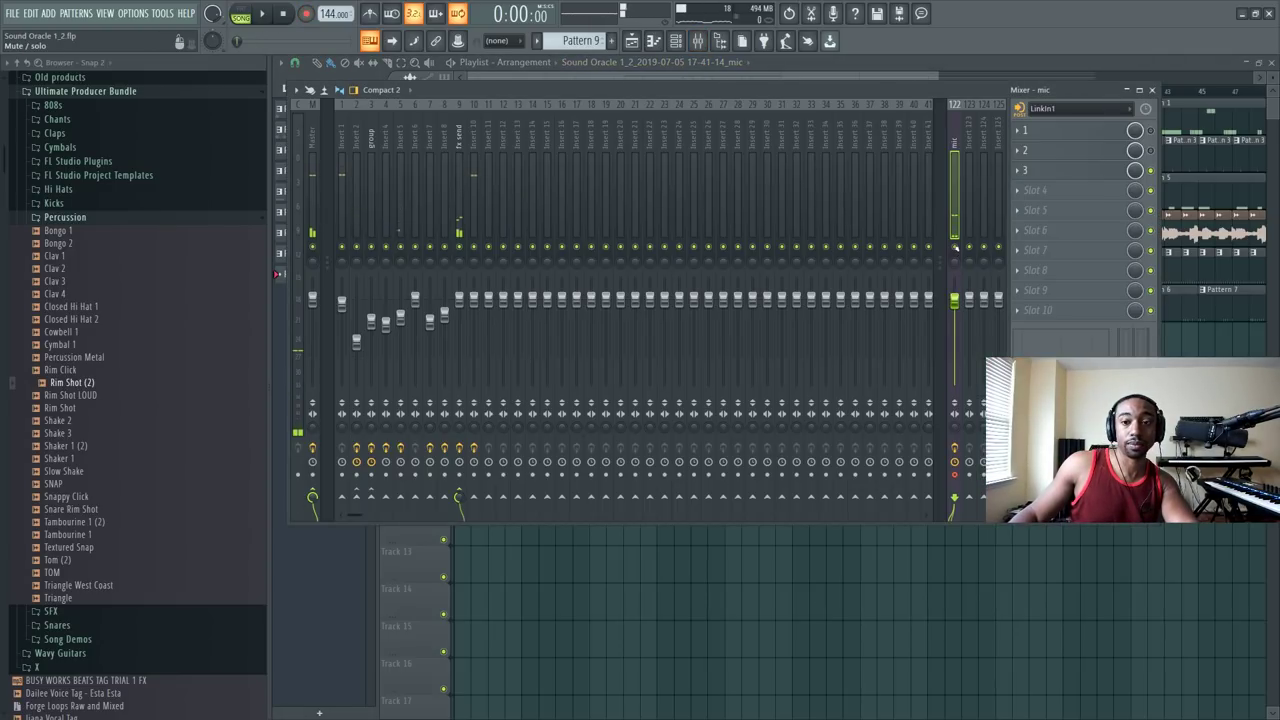
{"action": "key", "text": "F9"}
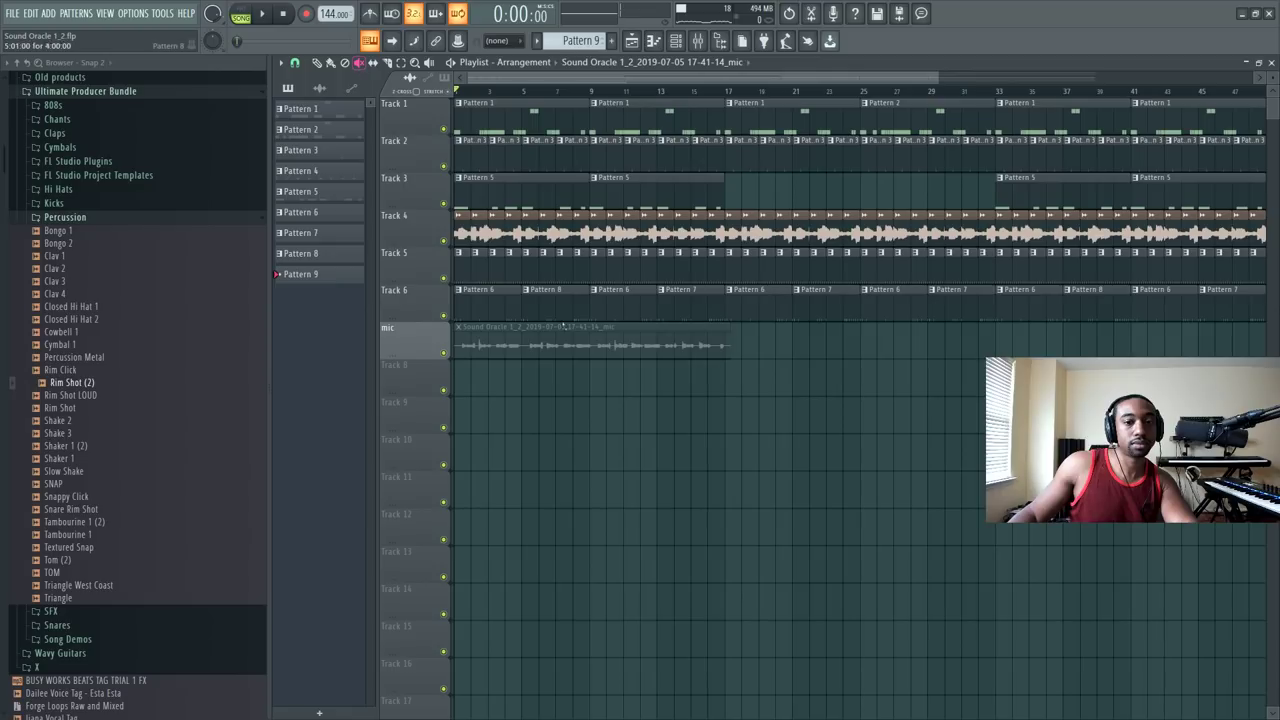
{"action": "key", "text": "space"}
Step: Assign the recorded mic clip's channel to mixer track 13 and bring up Insert 13 in the mixer
{"action": "key", "text": "F6"}
{"action": "left_click_drag", "start_coordinate": [333, 333], "coordinate": [327, 338]}
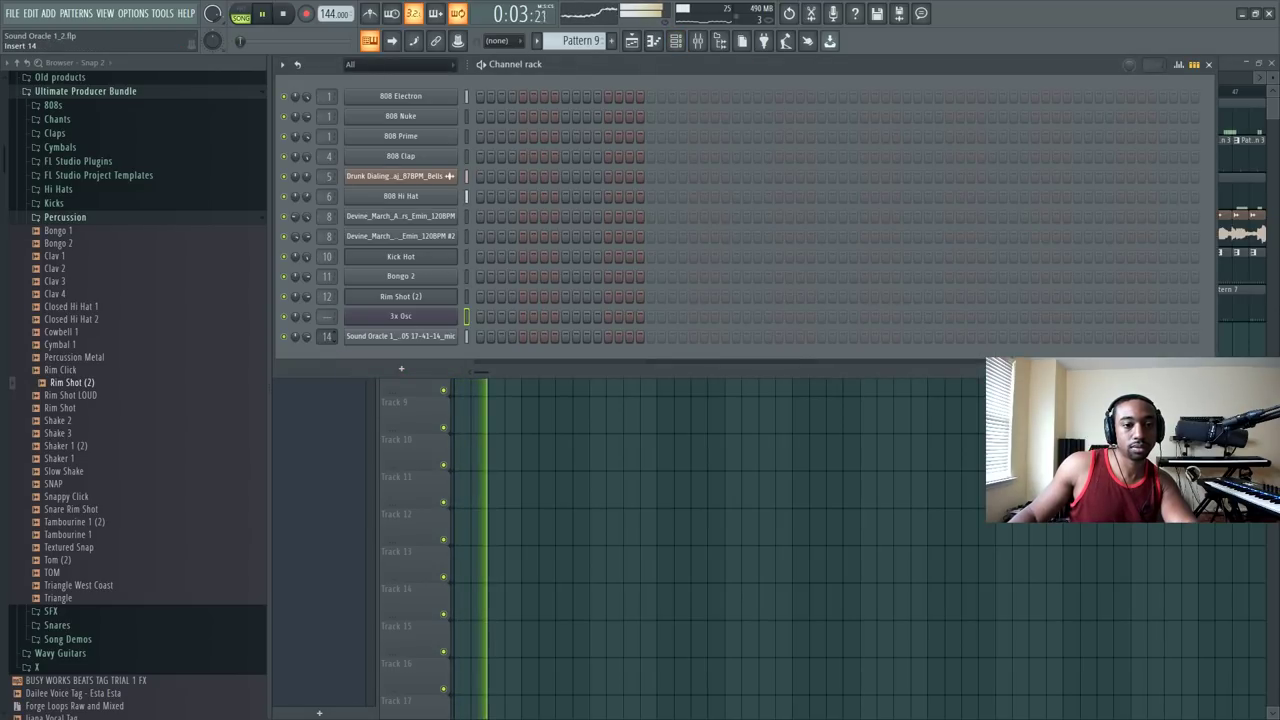
{"action": "scroll", "coordinate": [334, 331], "scroll_direction": "down", "scroll_amount": 1}
{"action": "key", "text": "F9"}
{"action": "key", "text": "F9"}
{"action": "key", "text": "F9"}
Step: Route Insert 13 to the fx send track and play the song to hear the recorded vocal
{"action": "key", "text": "space"}
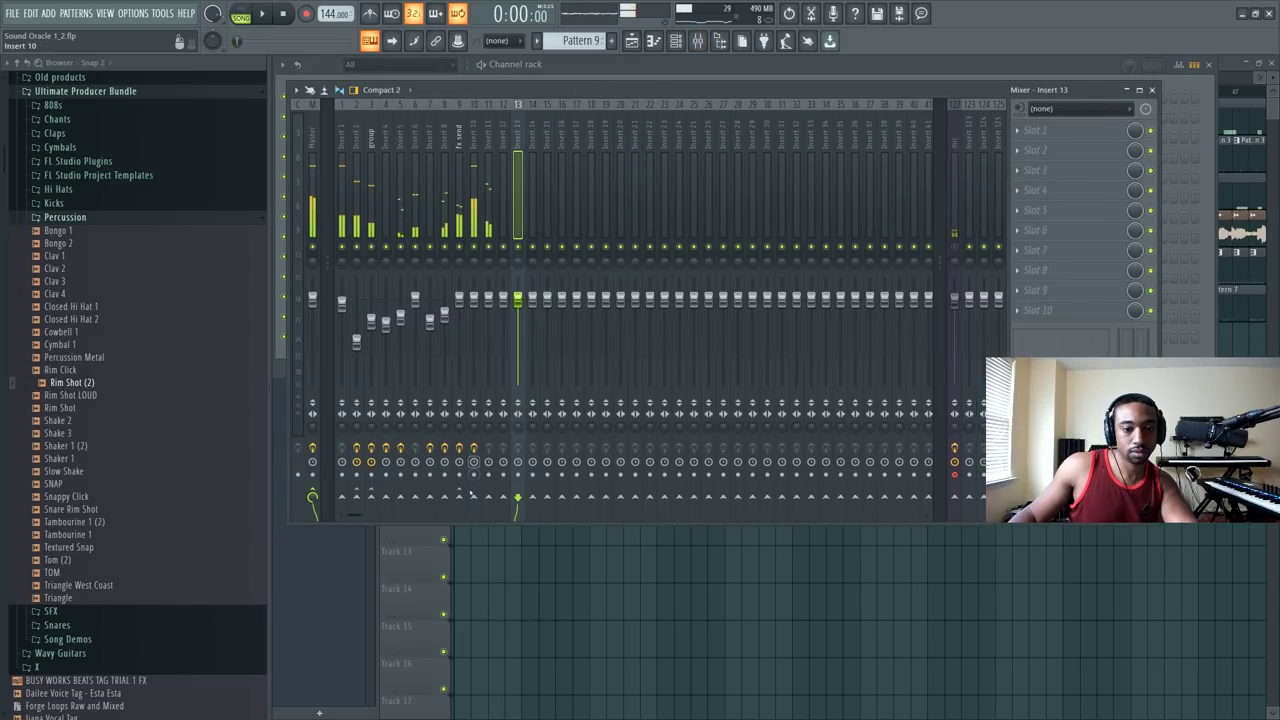
{"action": "key", "text": "space"}
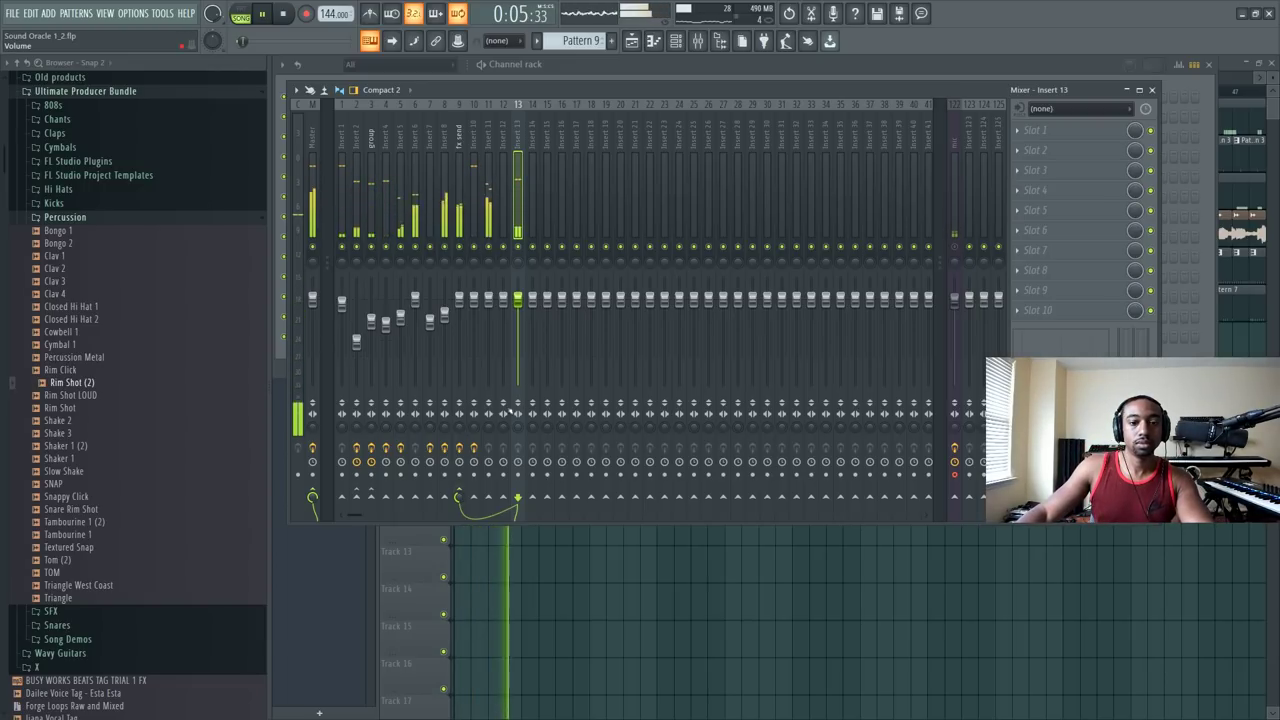
{"action": "key", "text": "space"}
Step: Load the UAD Tube-Tech CL 1B compressor in slot 1 of Insert 13 with its gain at 4.0 dB and close it
{"action": "left_click", "coordinate": [1022, 150]}
{"action": "scroll", "coordinate": [805, 430], "scroll_direction": "down", "scroll_amount": 10}
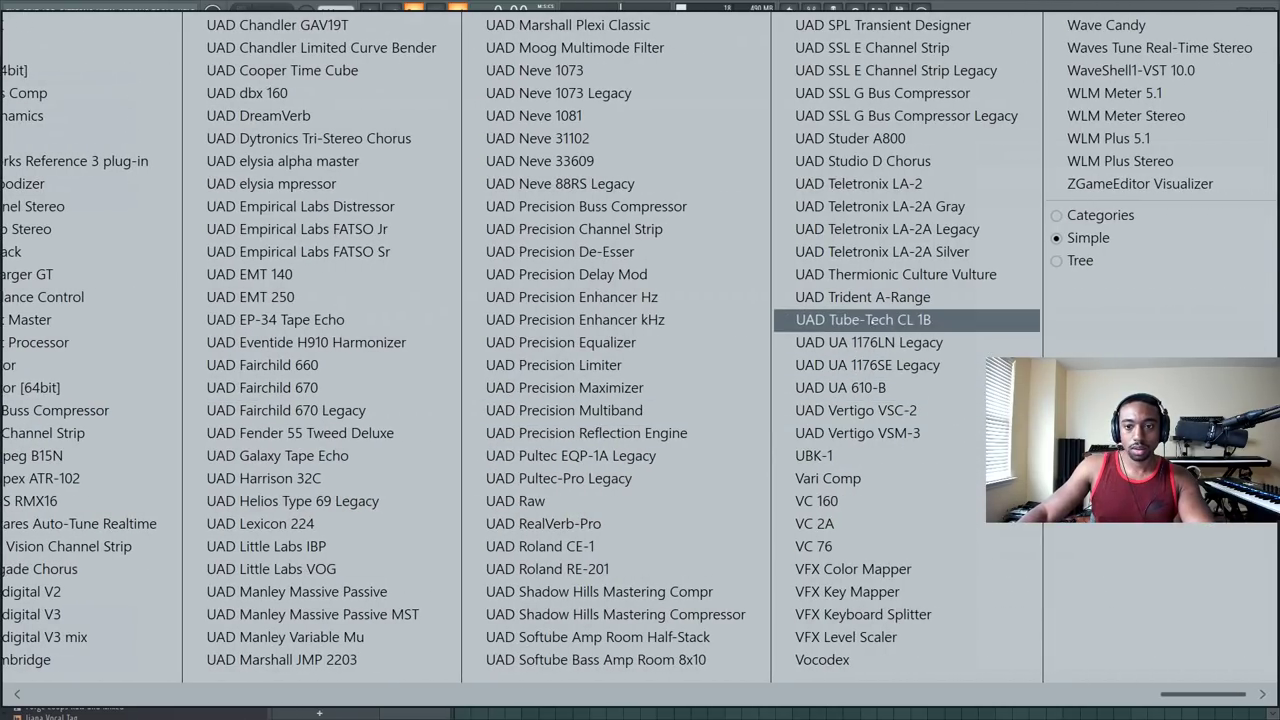
{"action": "left_click", "coordinate": [866, 320]}
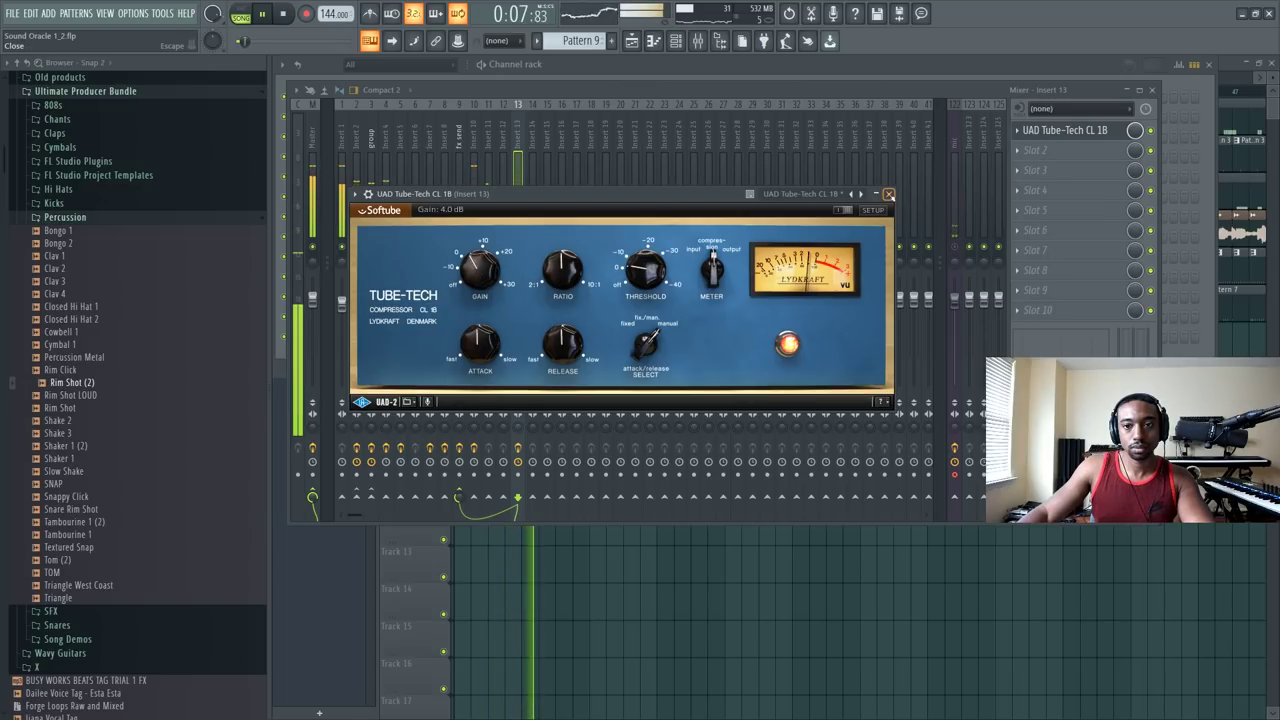
{"action": "left_click", "coordinate": [888, 194]}
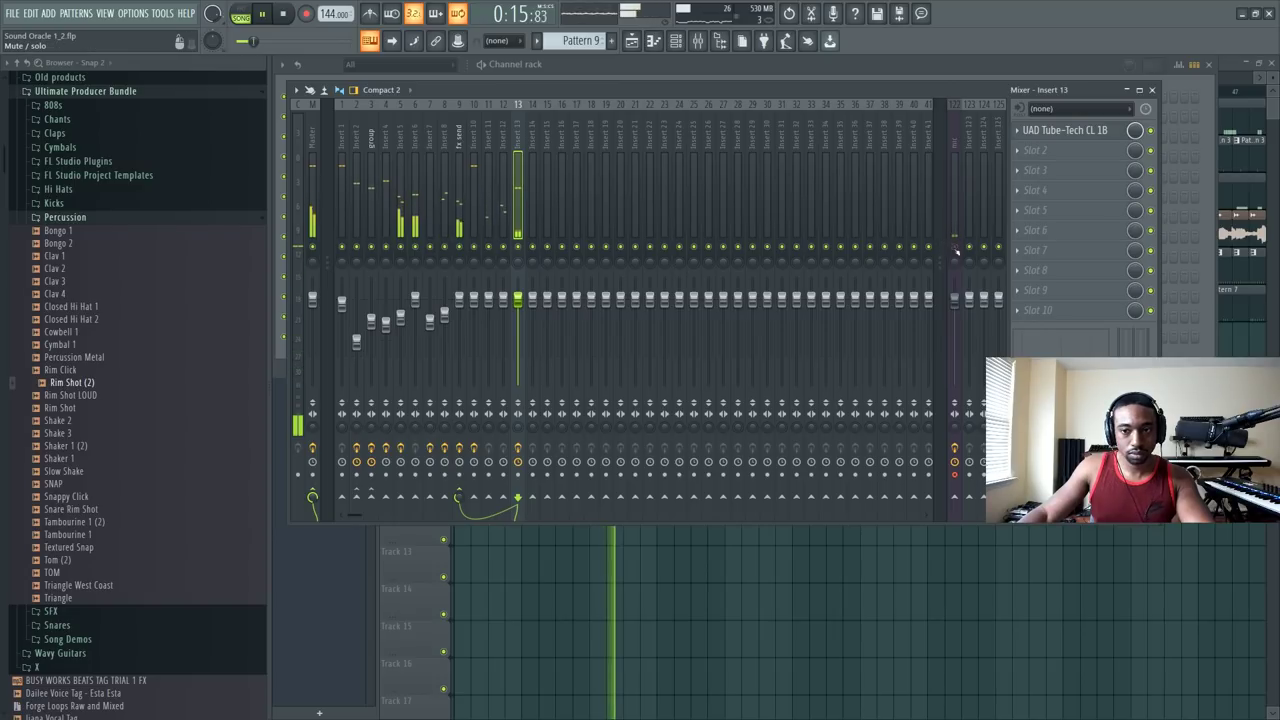
Step: Select the mic mixer track and record a second vocal take into the playlist as an audio clip, then stop the recording
{"action": "left_click", "coordinate": [954, 140]}
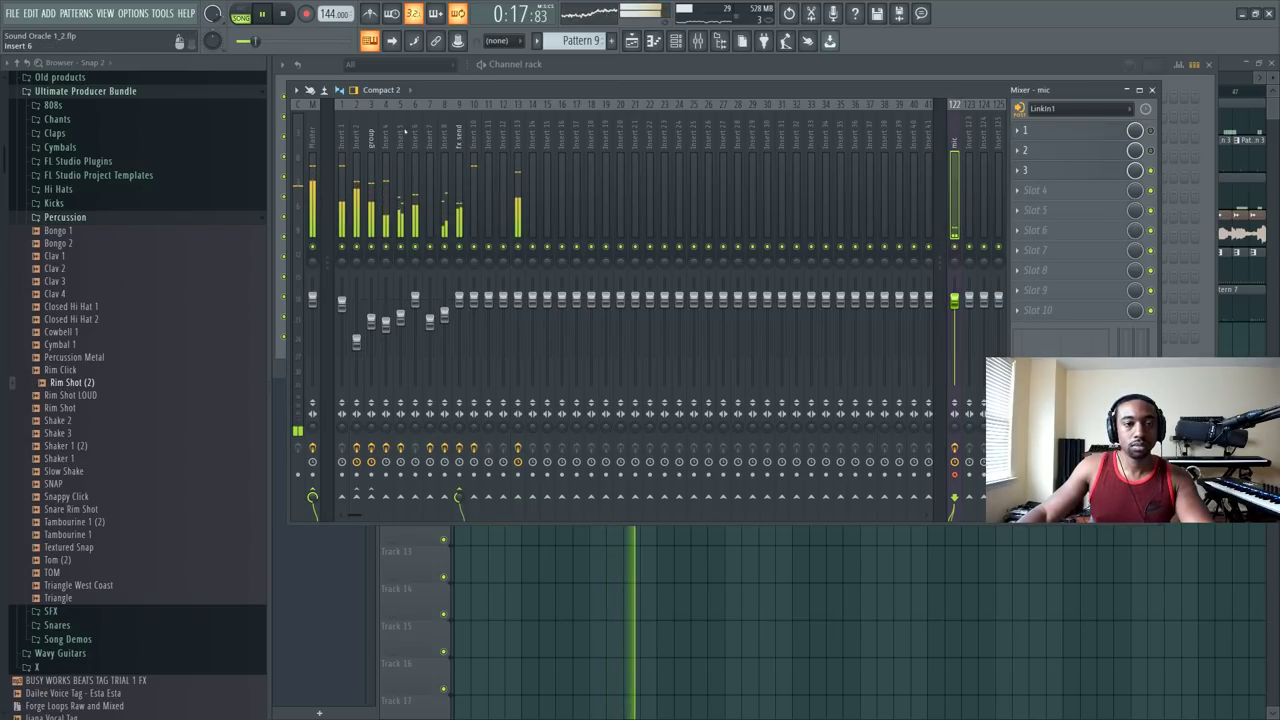
{"action": "left_click", "coordinate": [307, 16]}
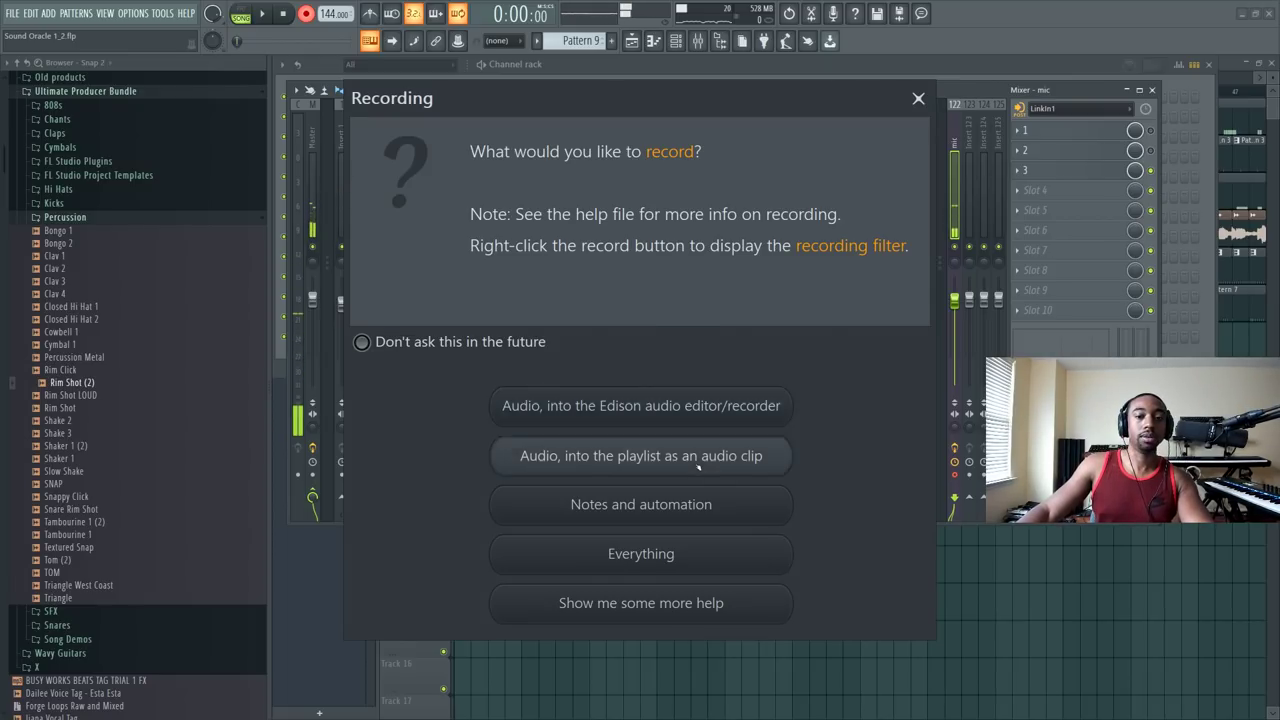
{"action": "left_click", "coordinate": [700, 462]}
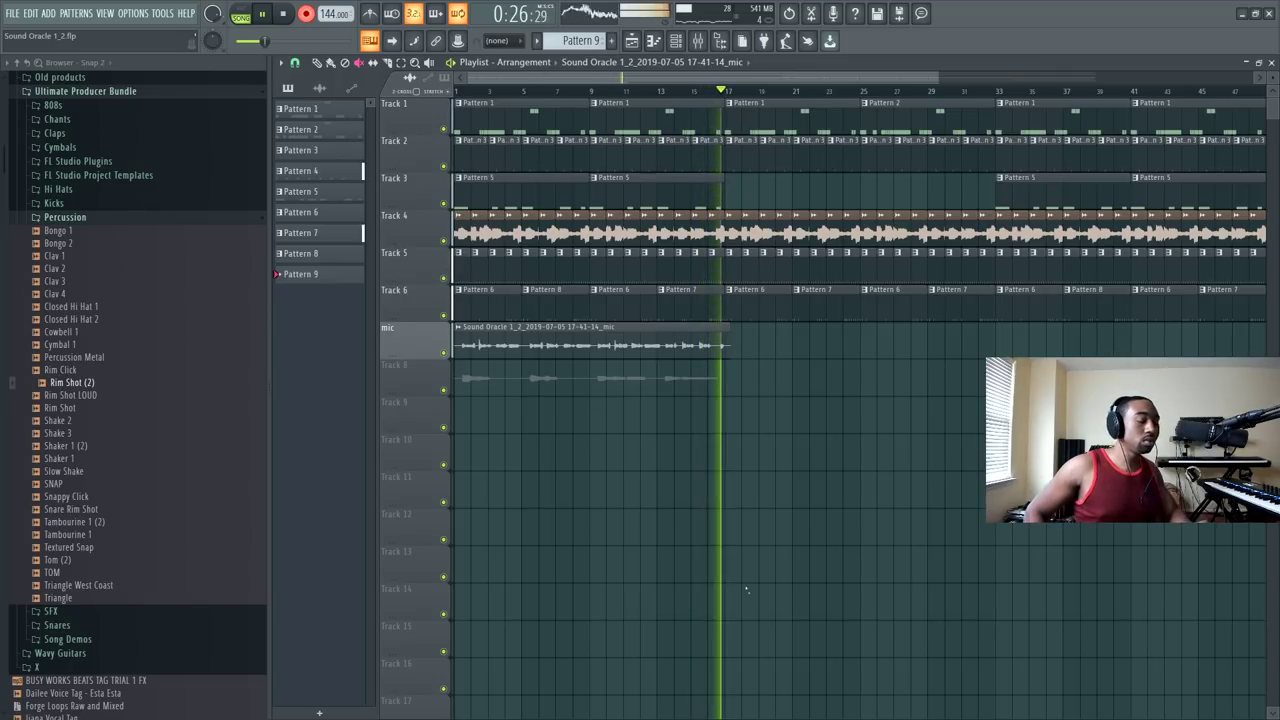
{"action": "key", "text": "space"}
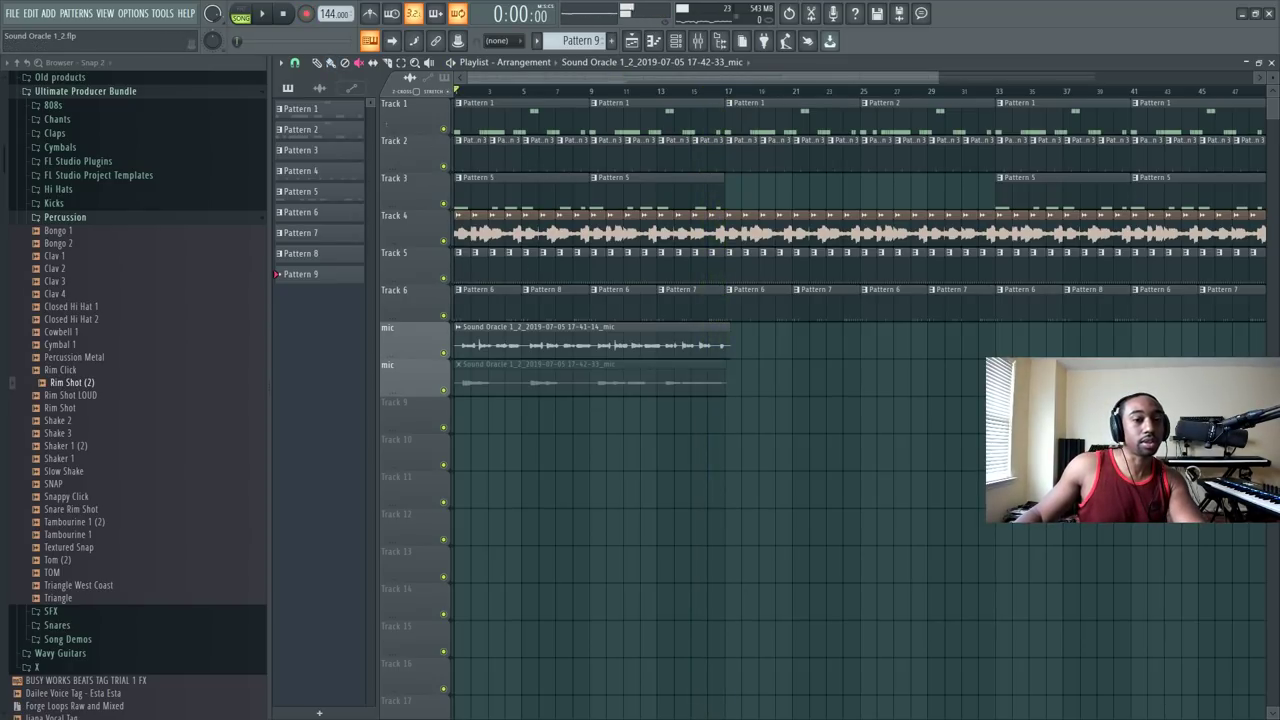
Step: Assign the second recorded mic clip's channel to mixer track 13 and play the song with that clip unmuted in the playlist
{"action": "left_click", "coordinate": [675, 40]}
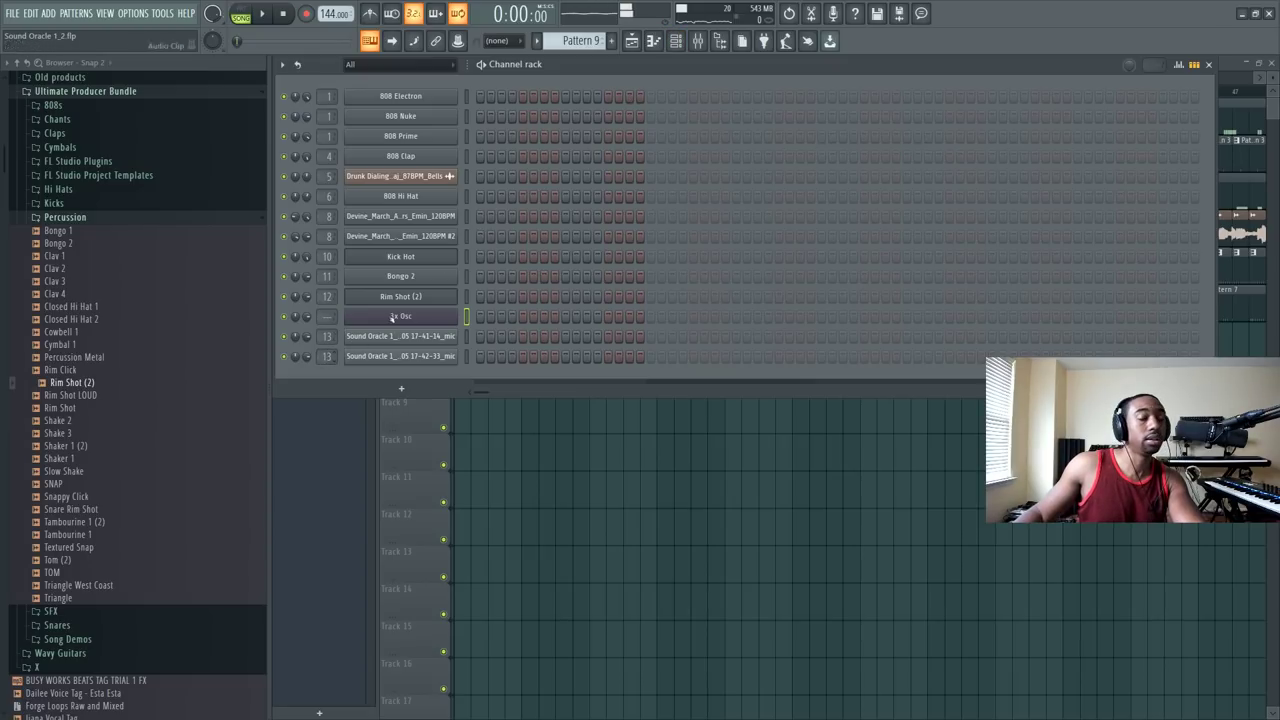
{"action": "left_click", "coordinate": [697, 40]}
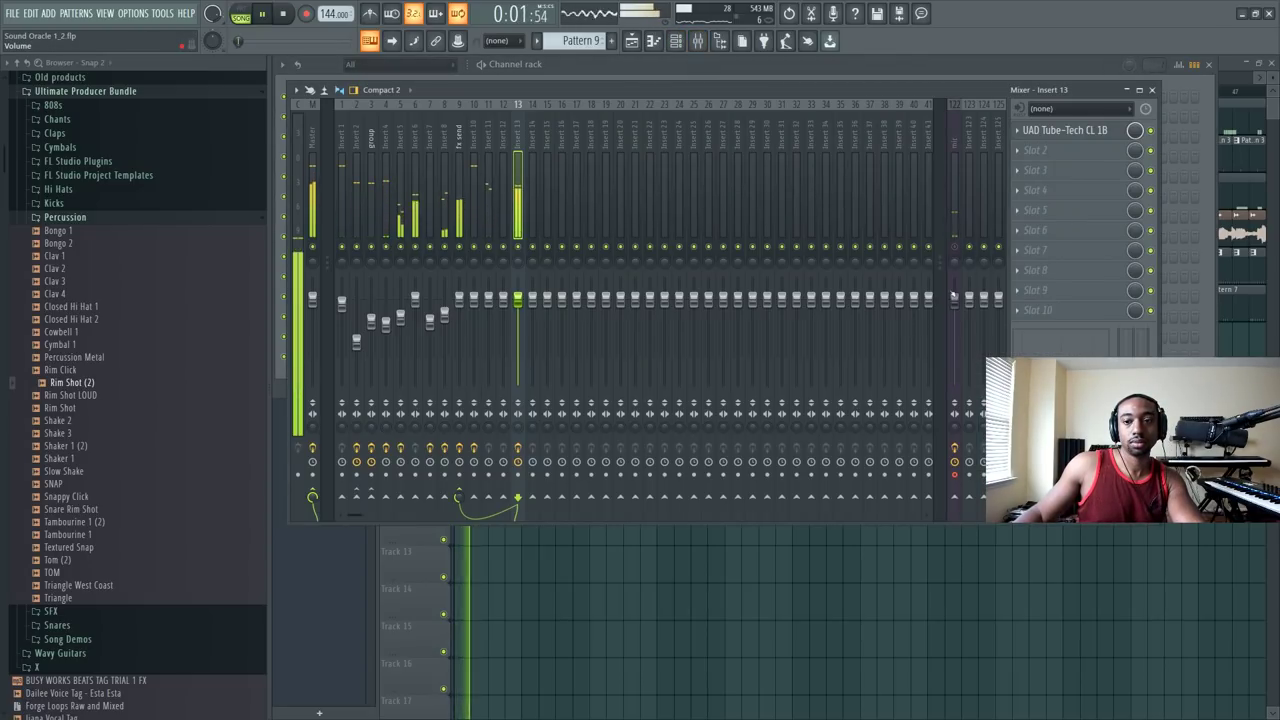
{"action": "key", "text": "F6"}
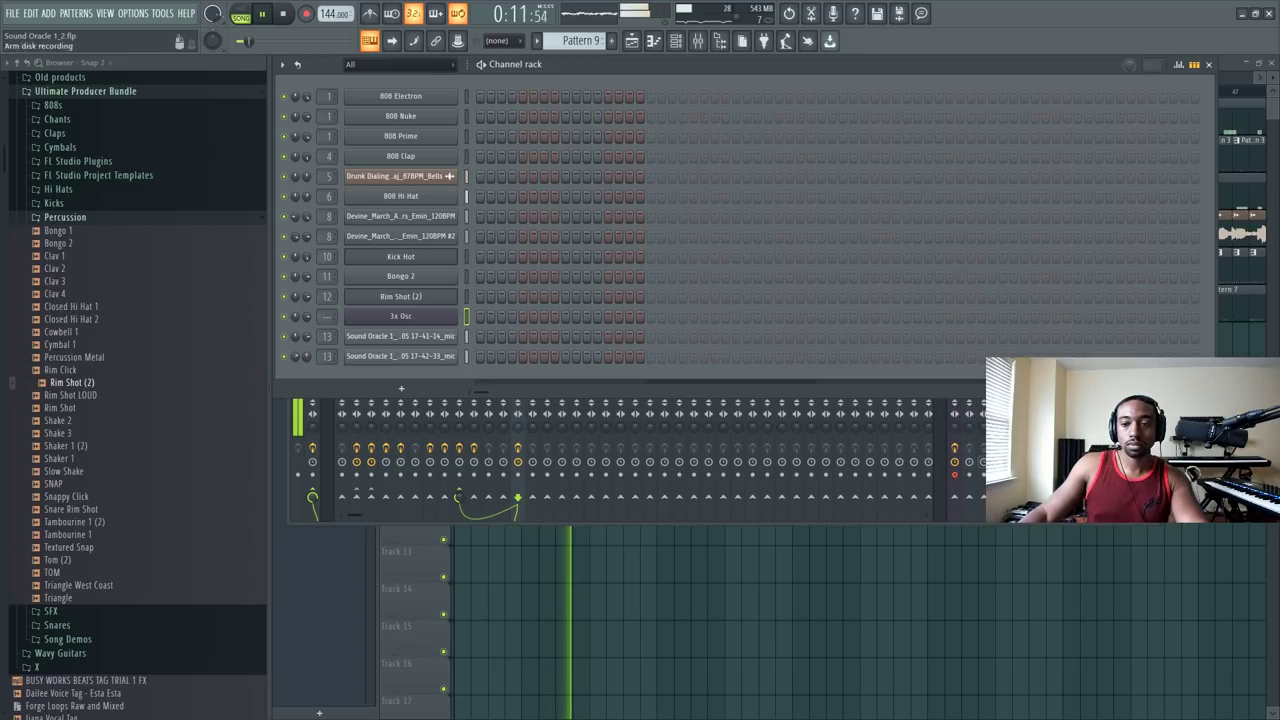
{"action": "key", "text": "F9"}
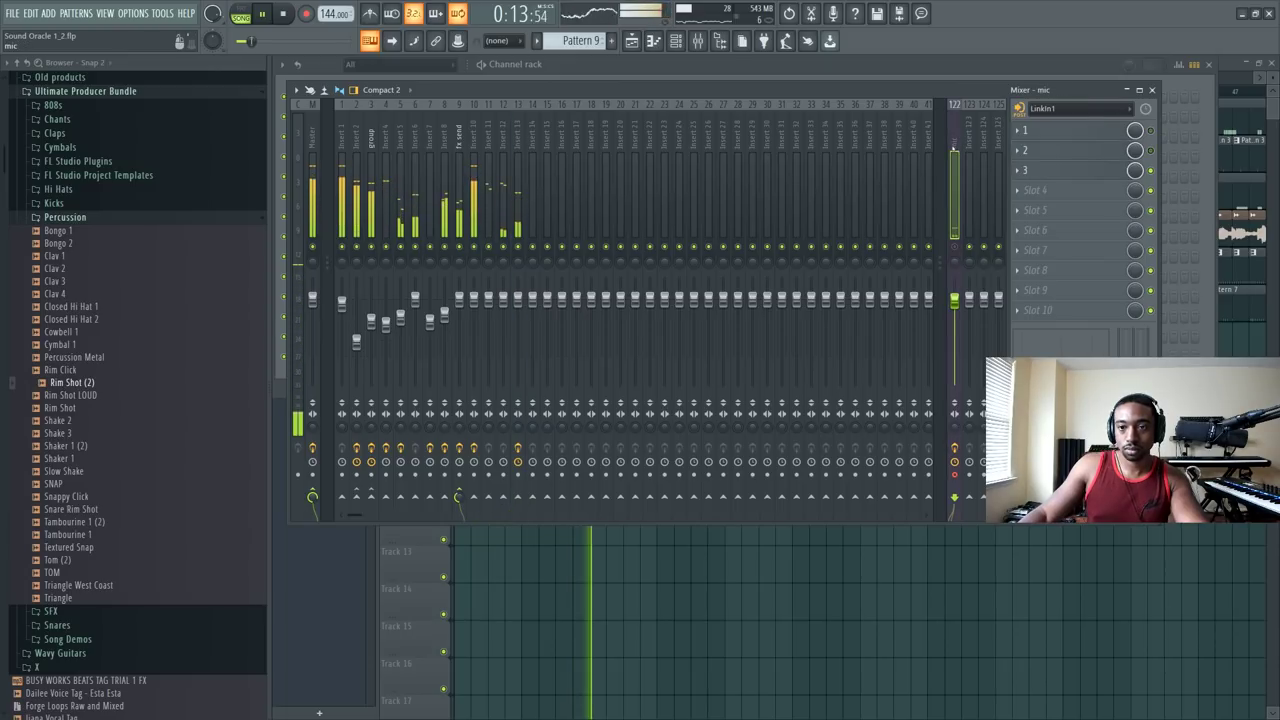
{"action": "key", "text": "F5"}
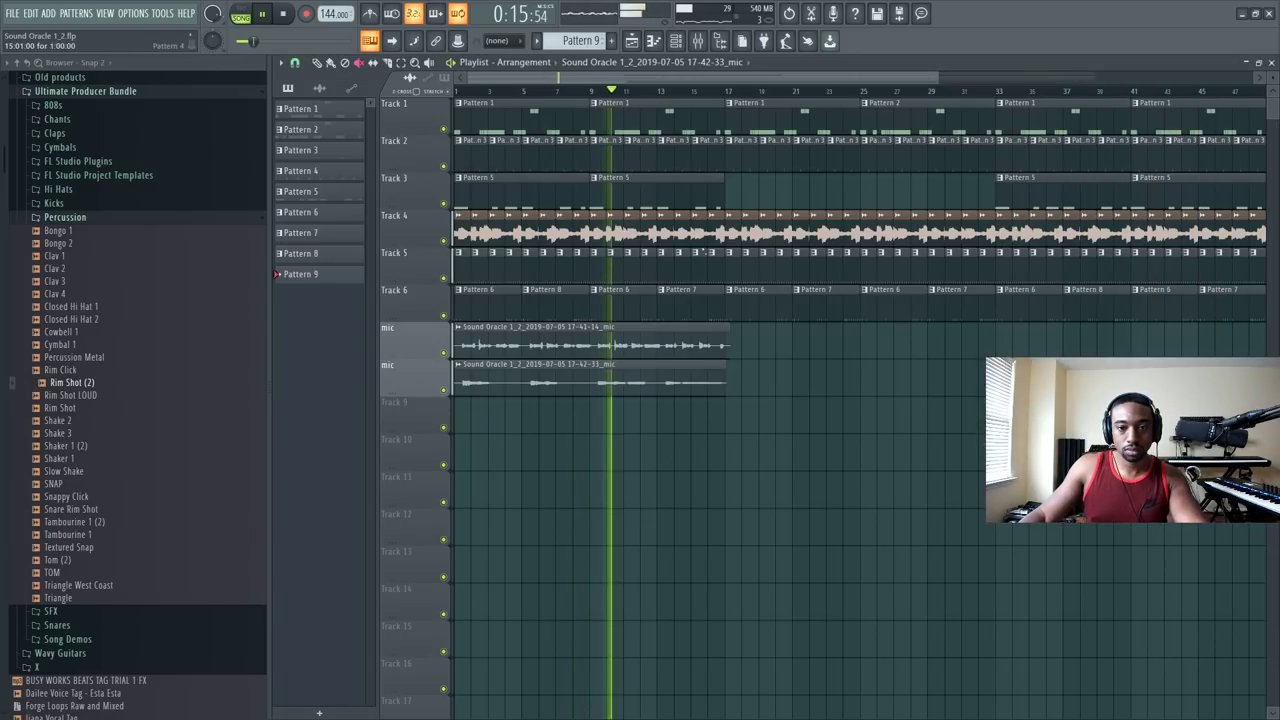
Step: Raise the UAD Tube-Tech CL 1B gain on Insert 13 to 7.2 dB and close the compressor
{"action": "left_click", "coordinate": [697, 41]}
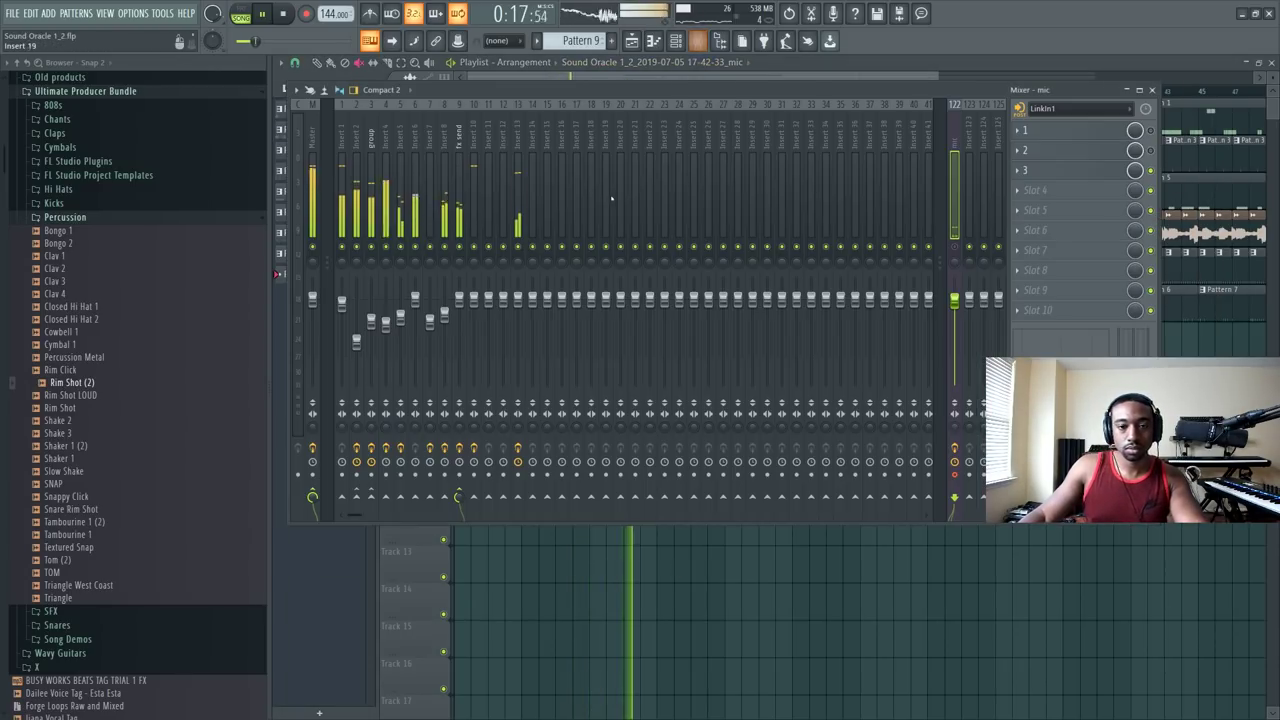
{"action": "left_click", "coordinate": [522, 155]}
{"action": "left_click", "coordinate": [1065, 130]}
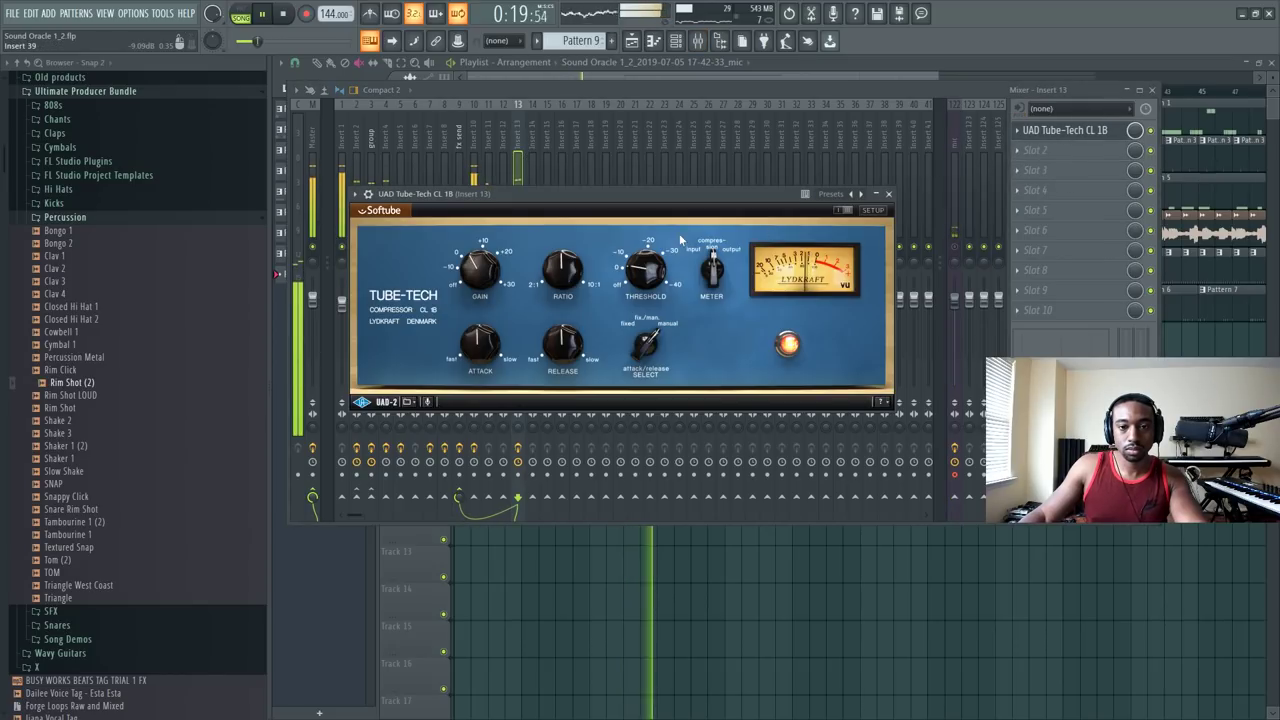
{"action": "left_click_drag", "start_coordinate": [491, 278], "coordinate": [491, 270]}
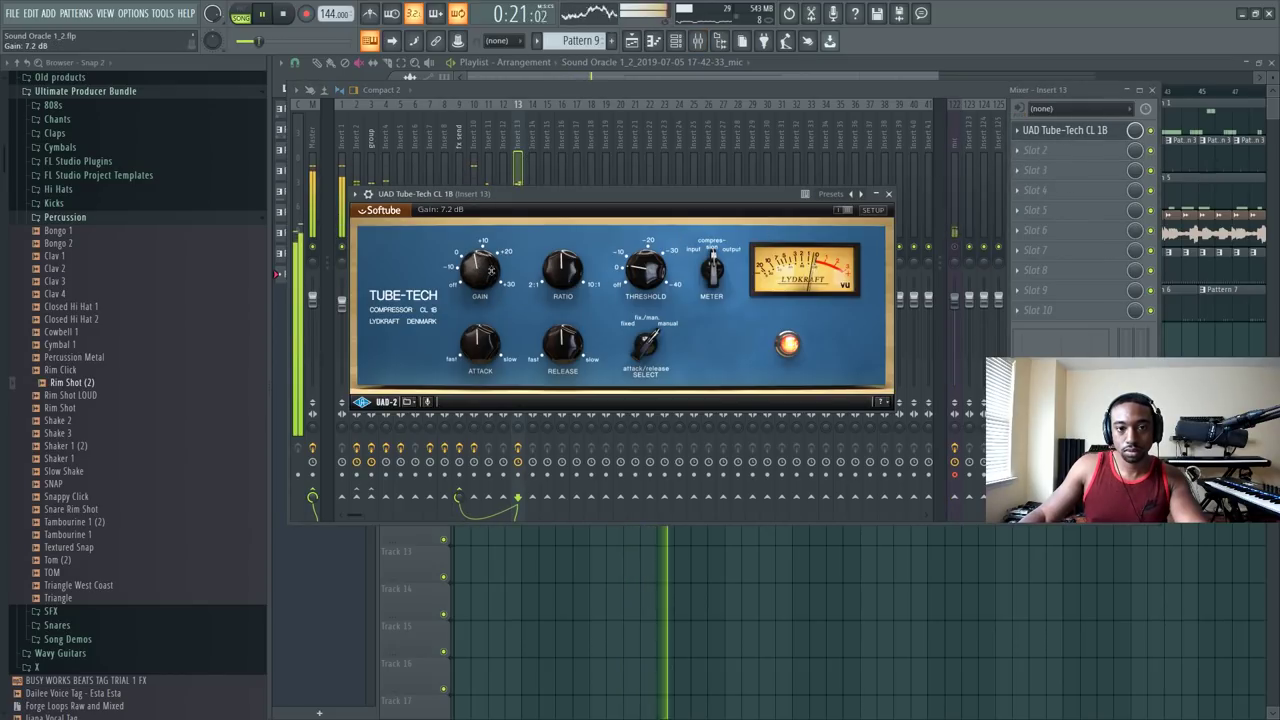
{"action": "left_click", "coordinate": [888, 193]}
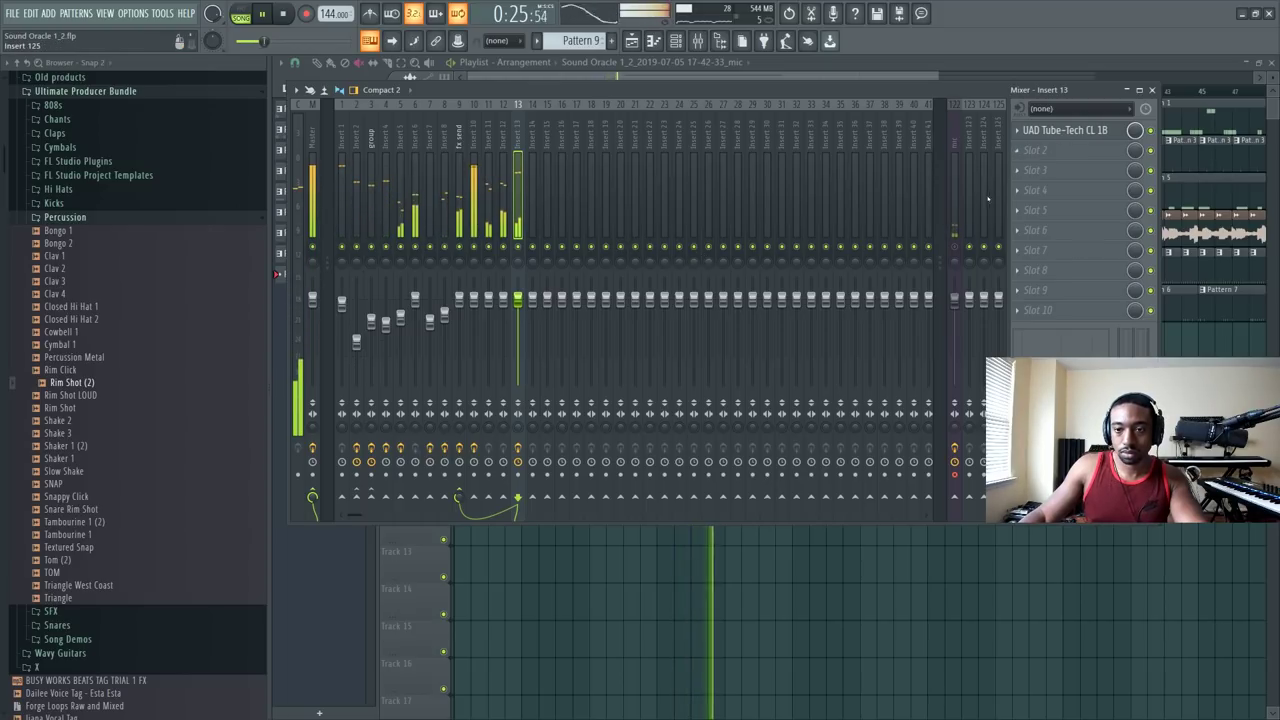
Step: Unmute and select the mic mixer track, and stop the song playback
{"action": "left_click", "coordinate": [956, 252]}
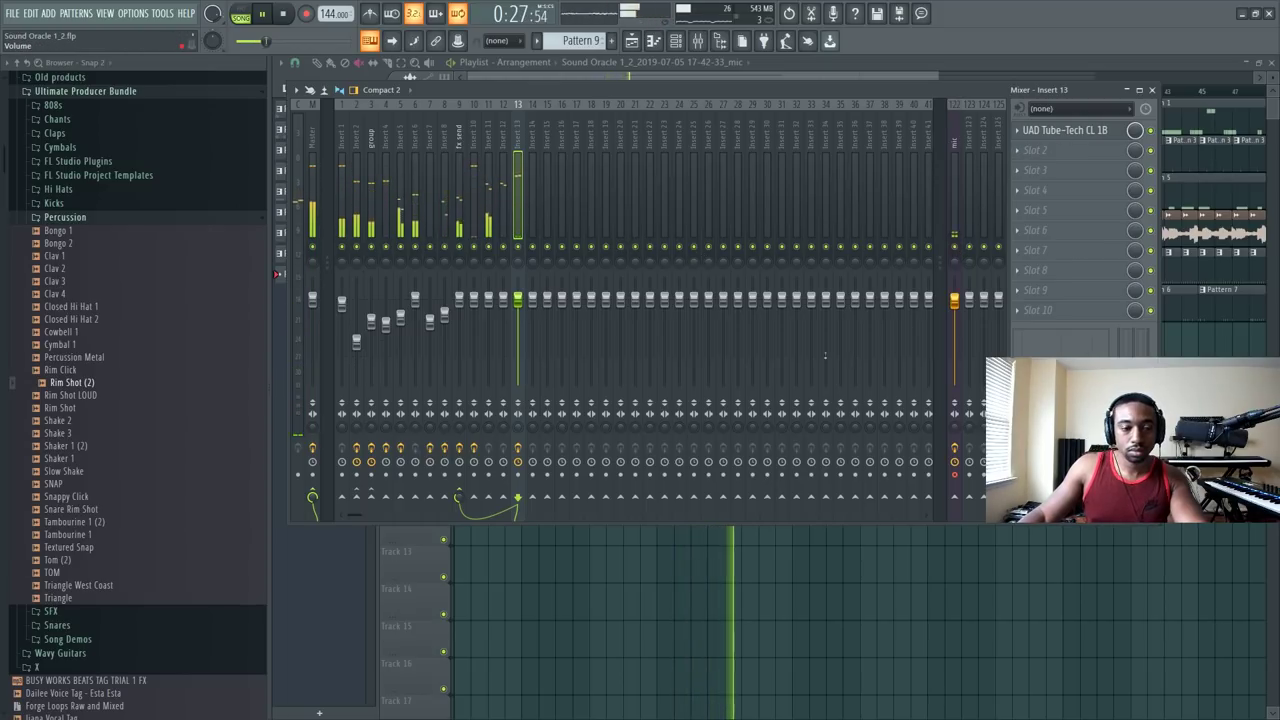
{"action": "left_click", "coordinate": [963, 199]}
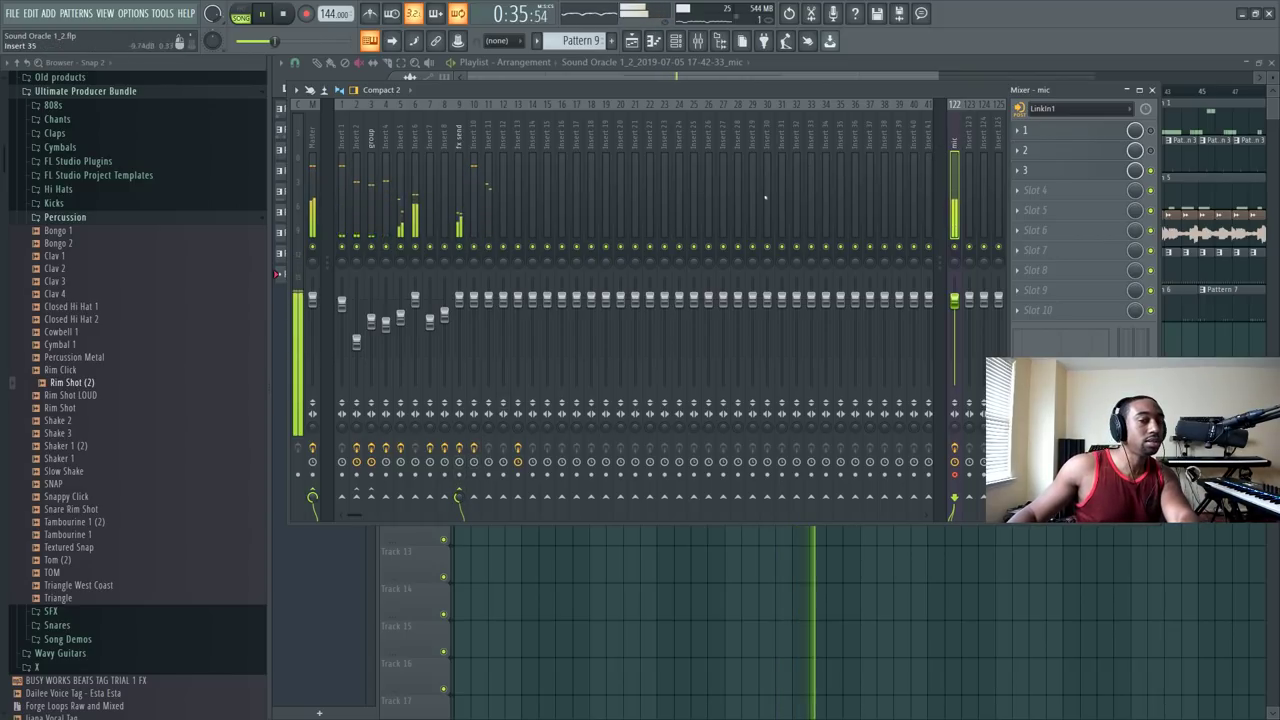
{"action": "key", "text": "F9"}
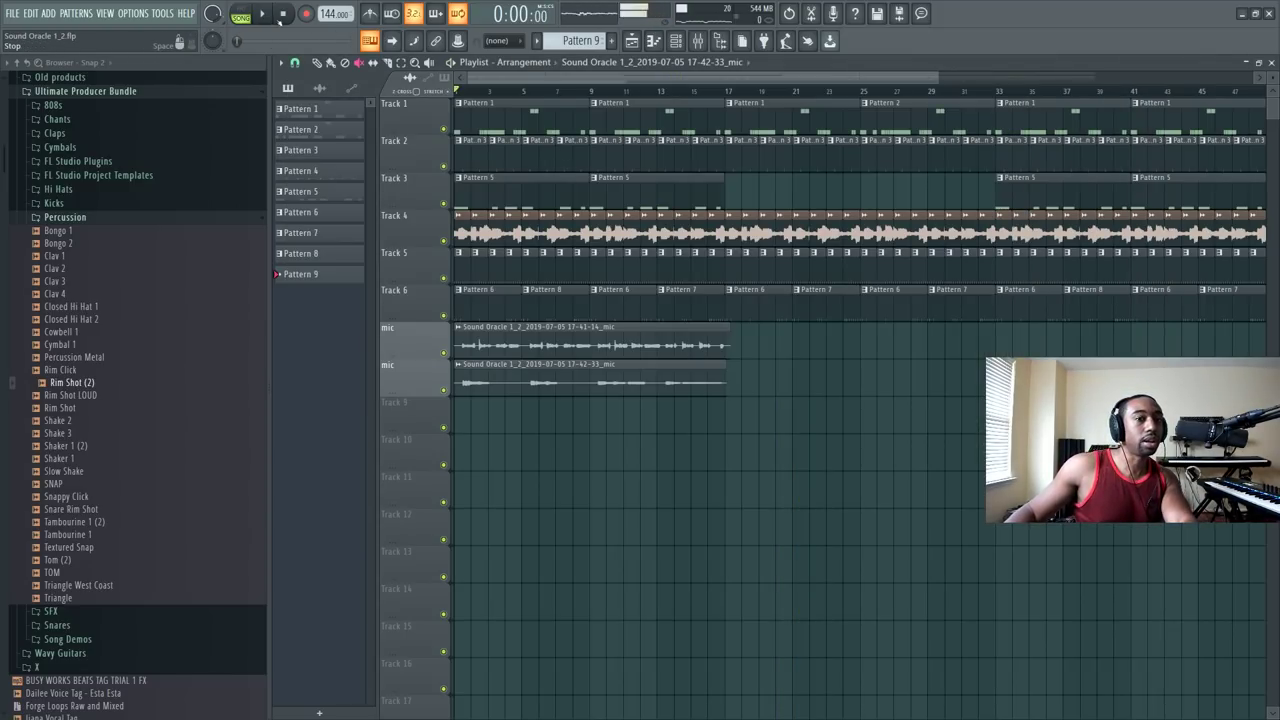
{"action": "left_click", "coordinate": [697, 41]}
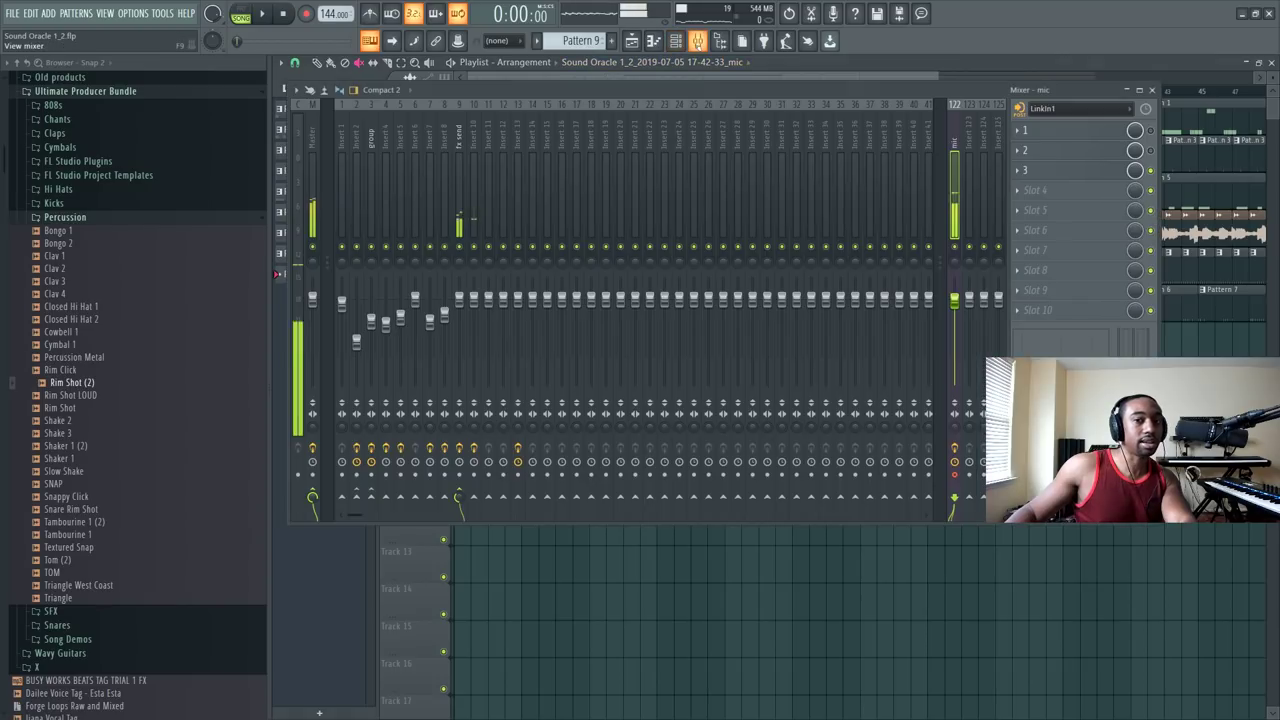
Step: Record a third mic take into the playlist as an audio clip while the song plays, then stop the recording
{"action": "left_click", "coordinate": [306, 14]}
{"action": "left_click", "coordinate": [641, 455]}
{"action": "key", "text": "F9"}
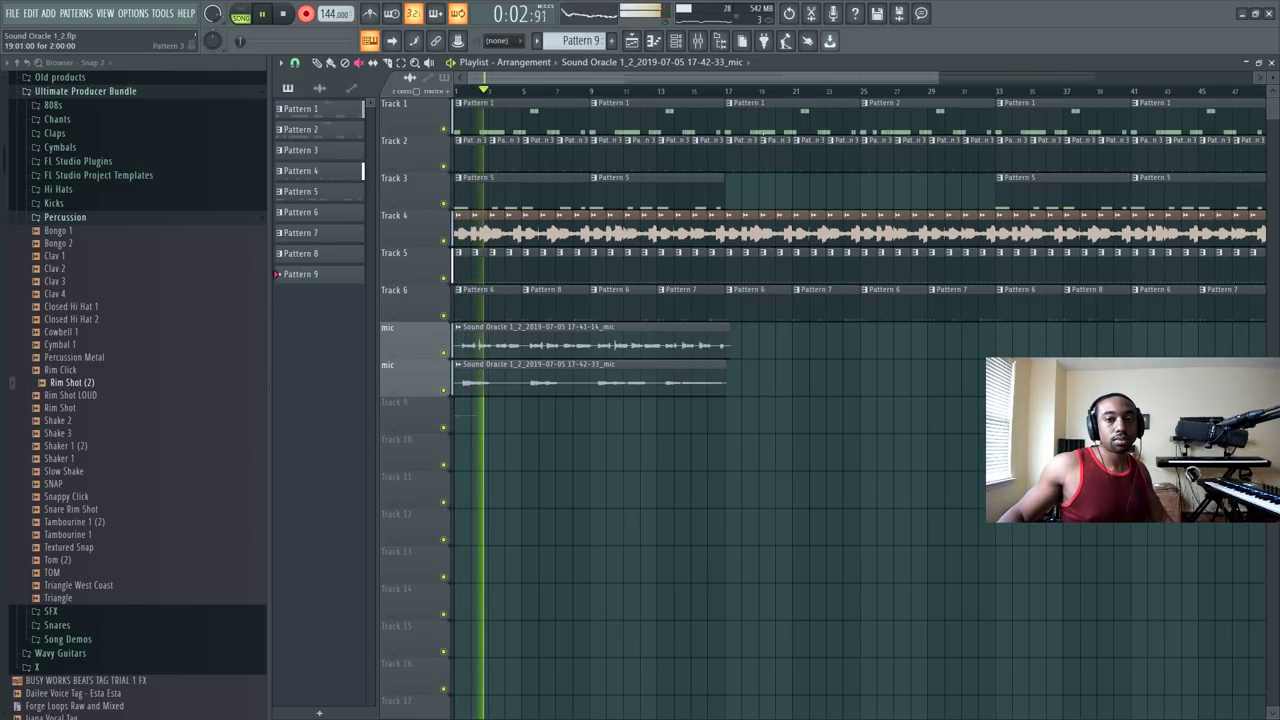
{"action": "key", "text": "F6"}
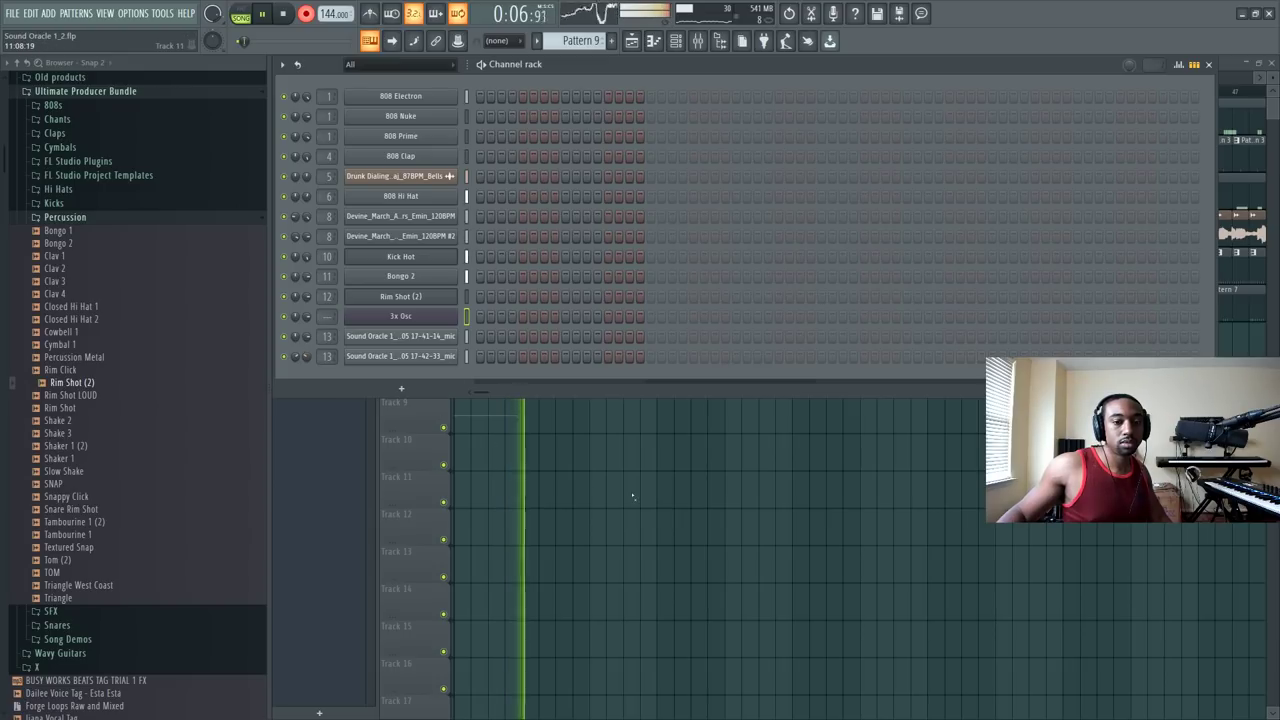
{"action": "key", "text": "F6"}
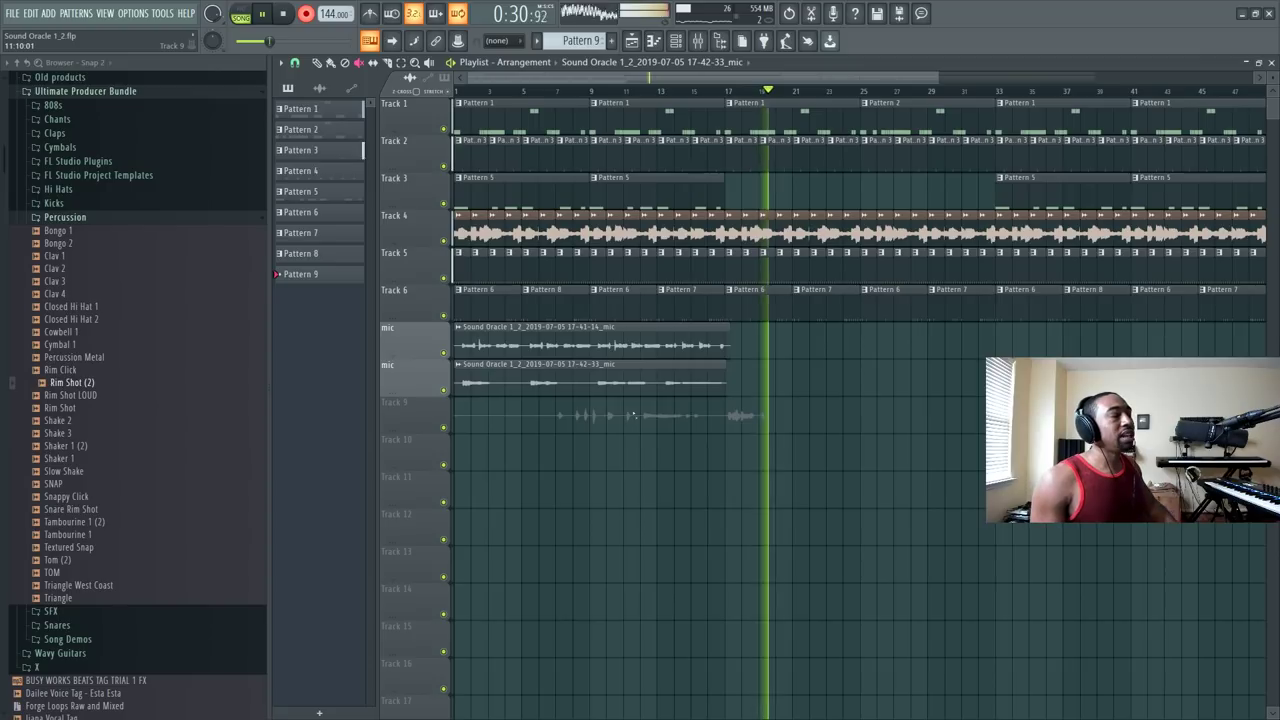
{"action": "key", "text": "space"}
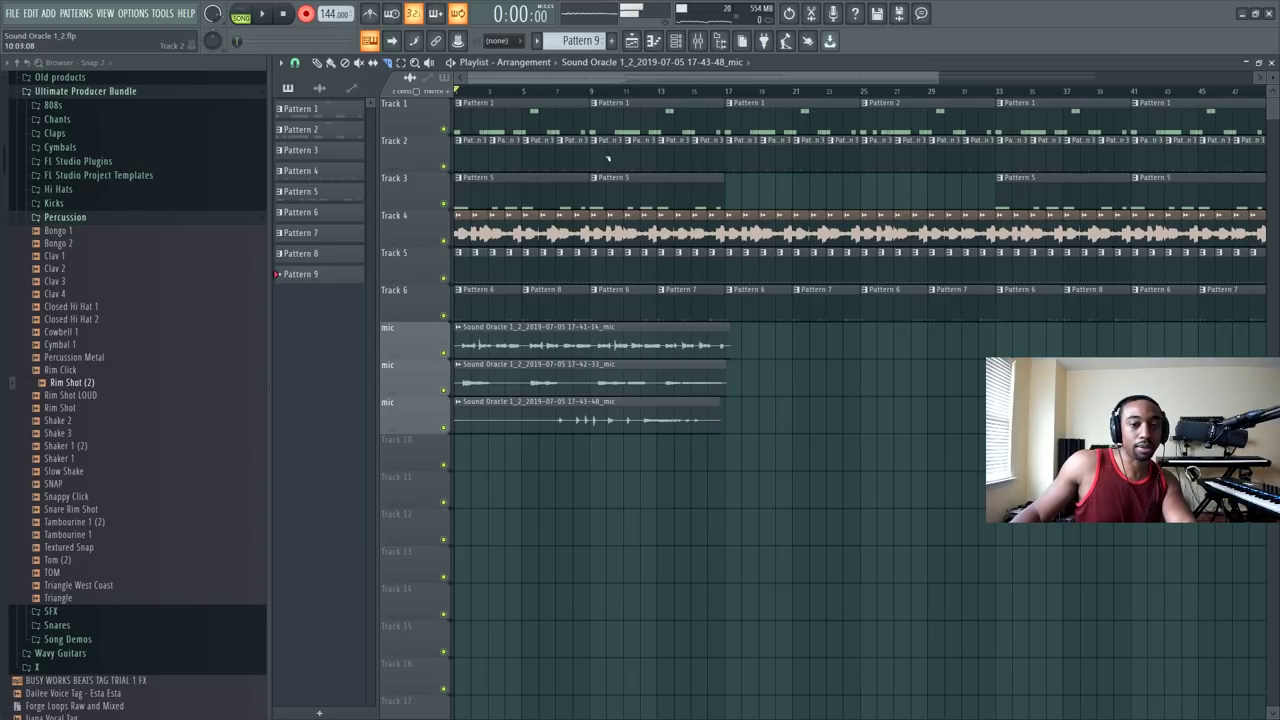
Step: Play the song and assign the third recorded mic clip's channel to mixer track 13
{"action": "key", "text": "space"}
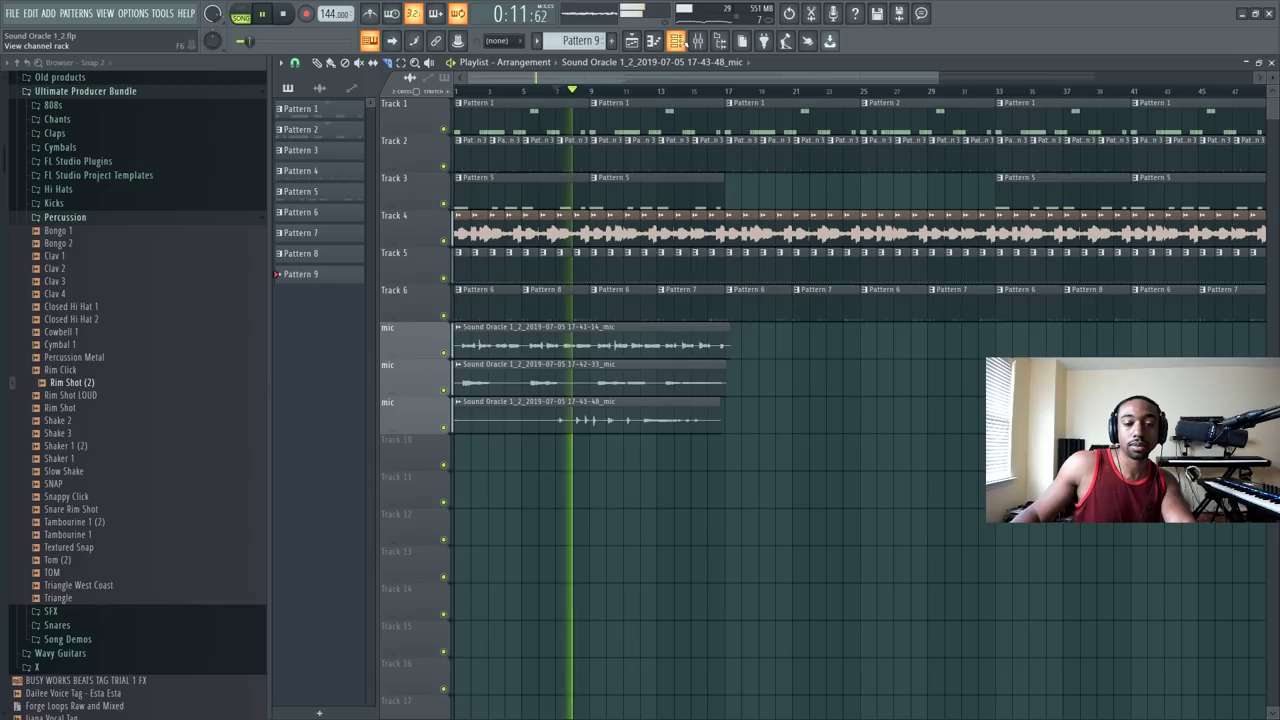
{"action": "left_click", "coordinate": [676, 40]}
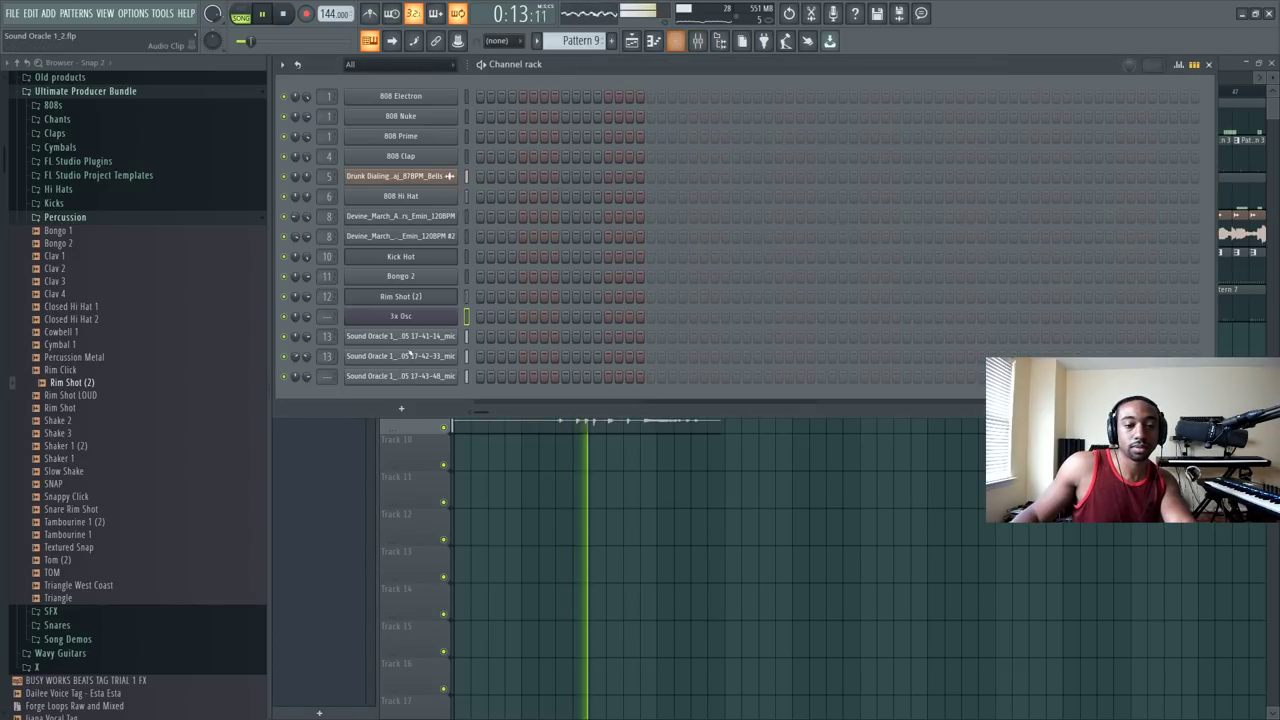
{"action": "right_click", "coordinate": [328, 356]}
{"action": "left_click", "coordinate": [380, 621]}
{"action": "right_click", "coordinate": [328, 376]}
{"action": "left_click", "coordinate": [380, 646]}
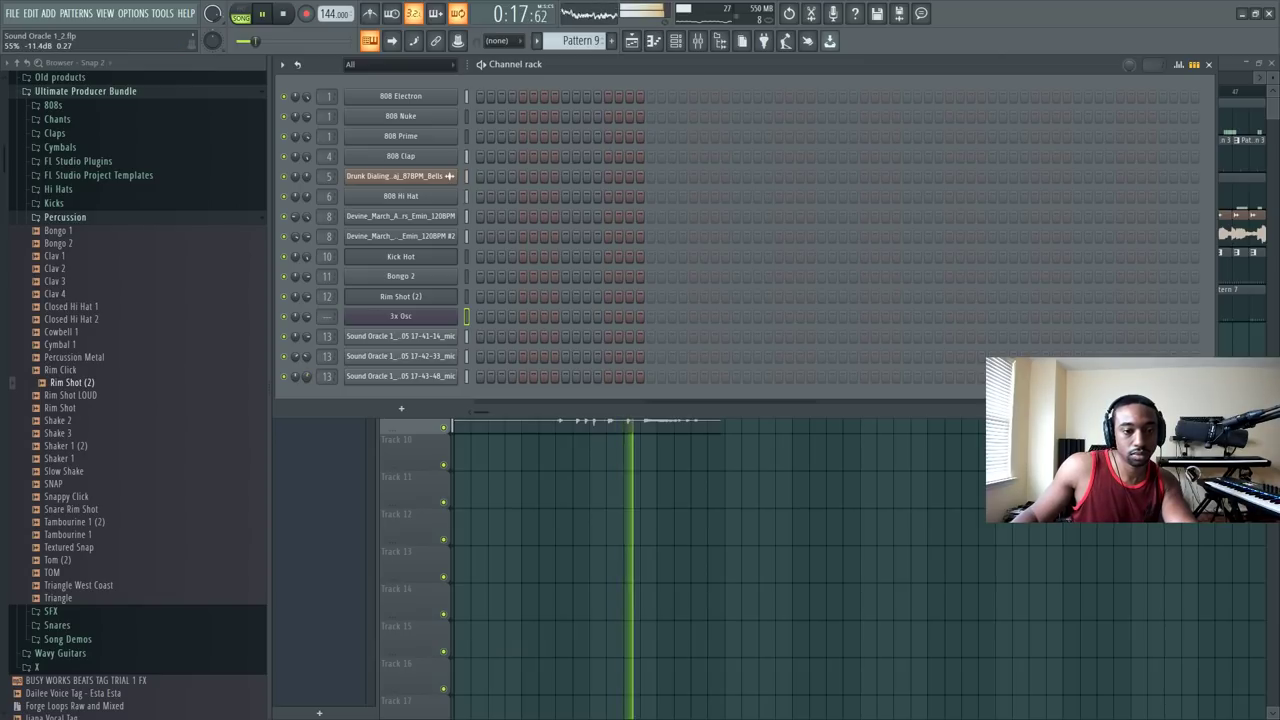
{"action": "key", "text": "F6"}
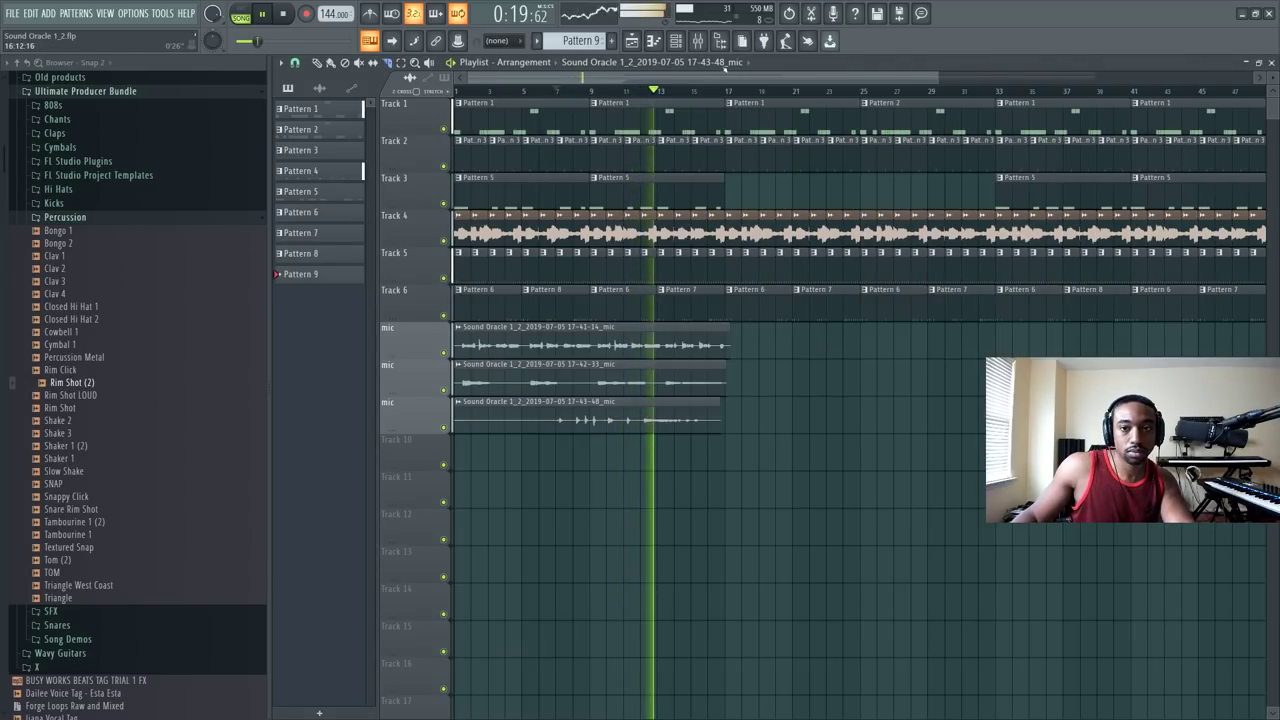
Step: Stop playback and record a fourth take from the mic mixer track into the playlist as an audio clip
{"action": "key", "text": "F9"}
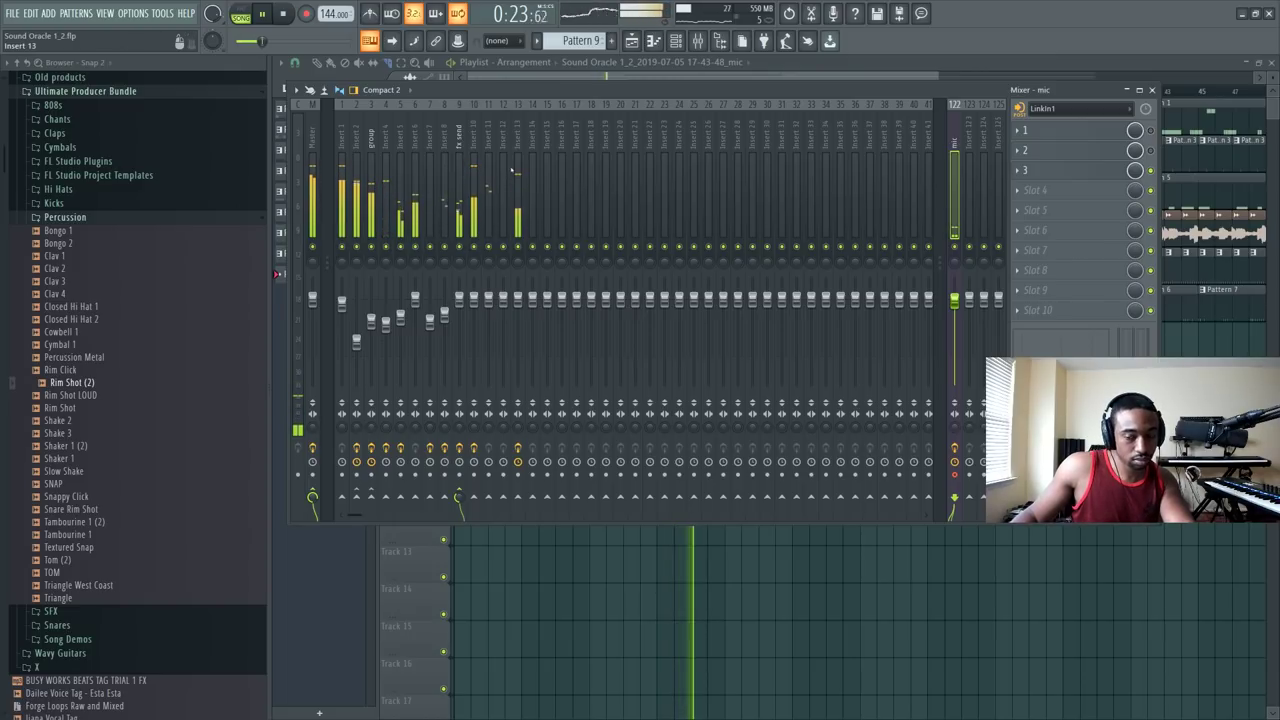
{"action": "key", "text": "space"}
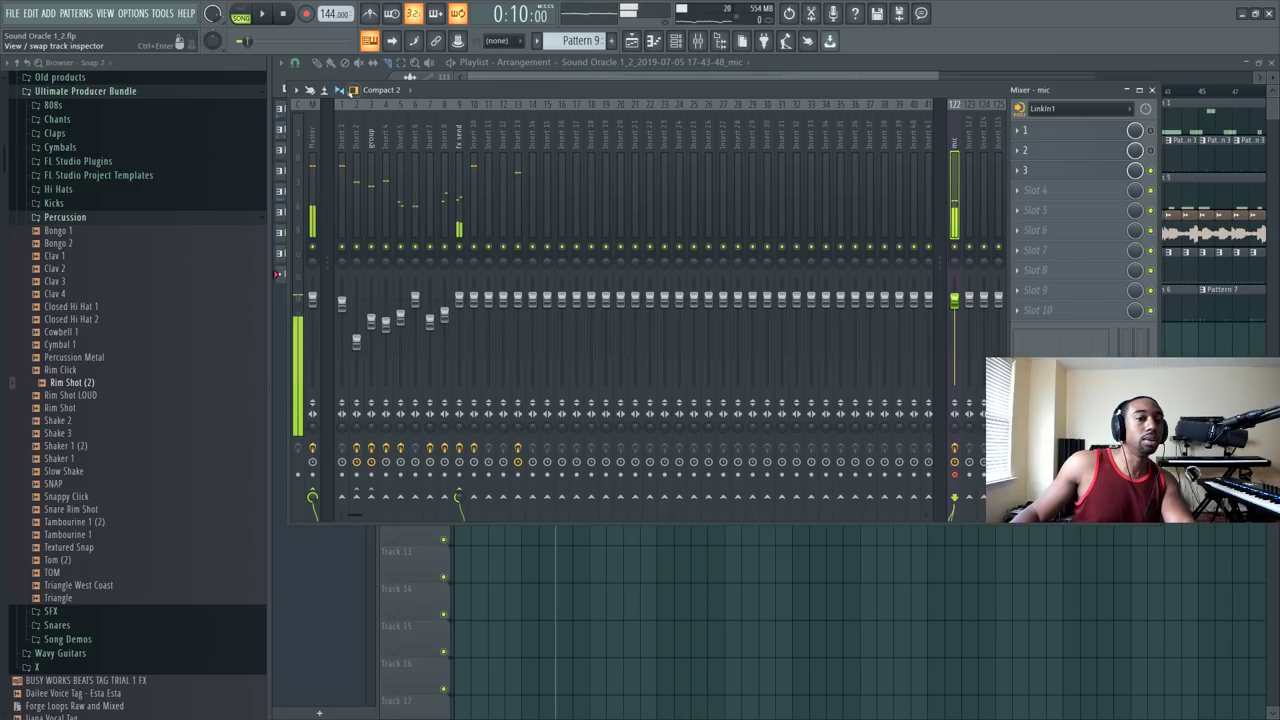
{"action": "left_click", "coordinate": [306, 14]}
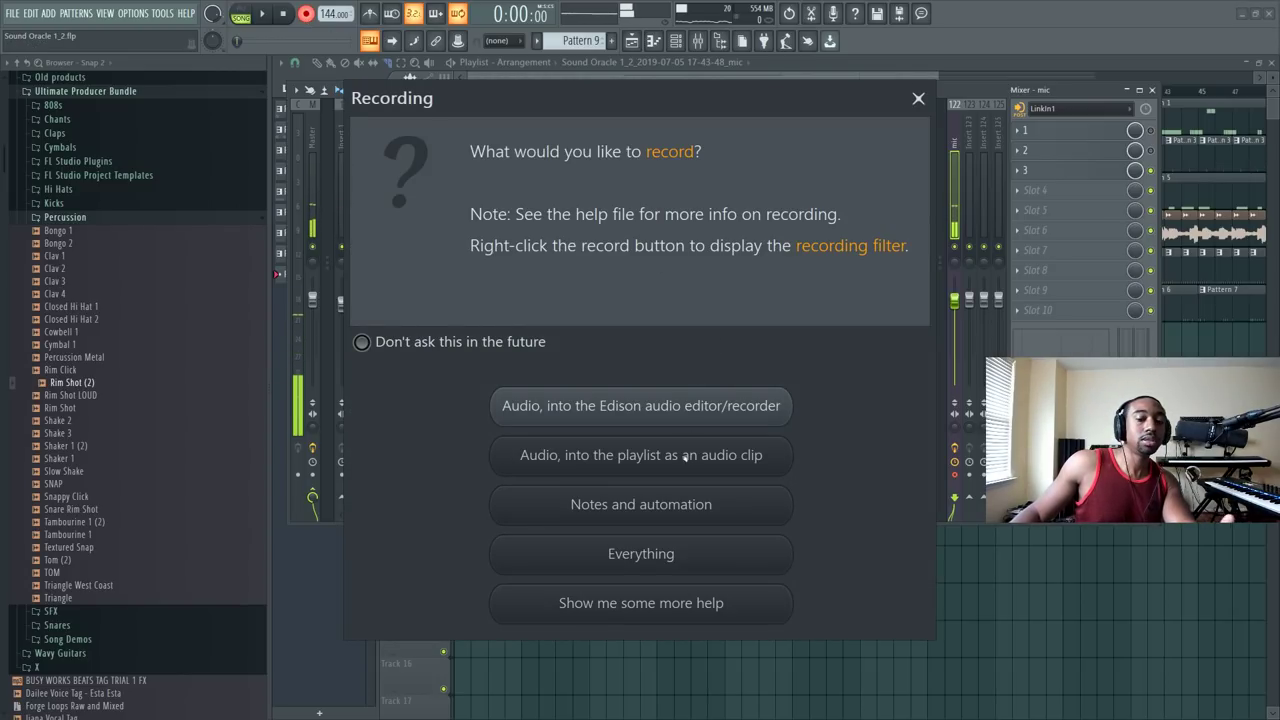
{"action": "left_click", "coordinate": [685, 456]}
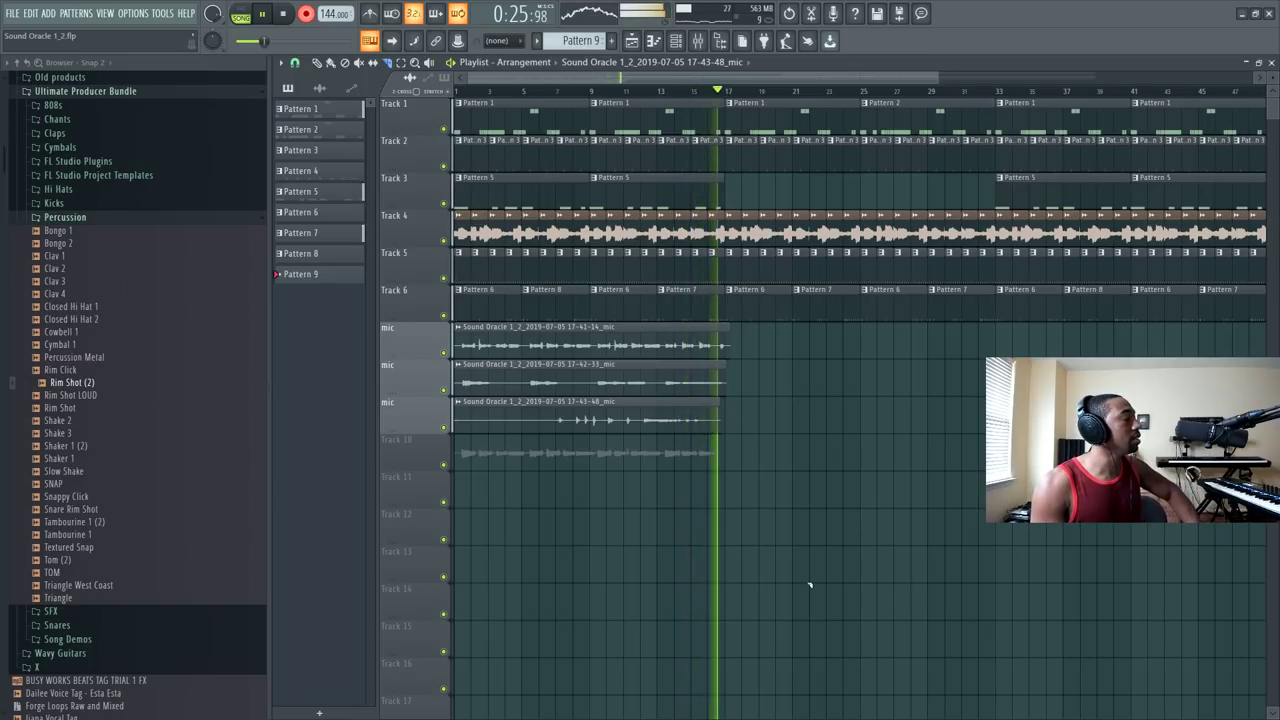
{"action": "key", "text": "space"}
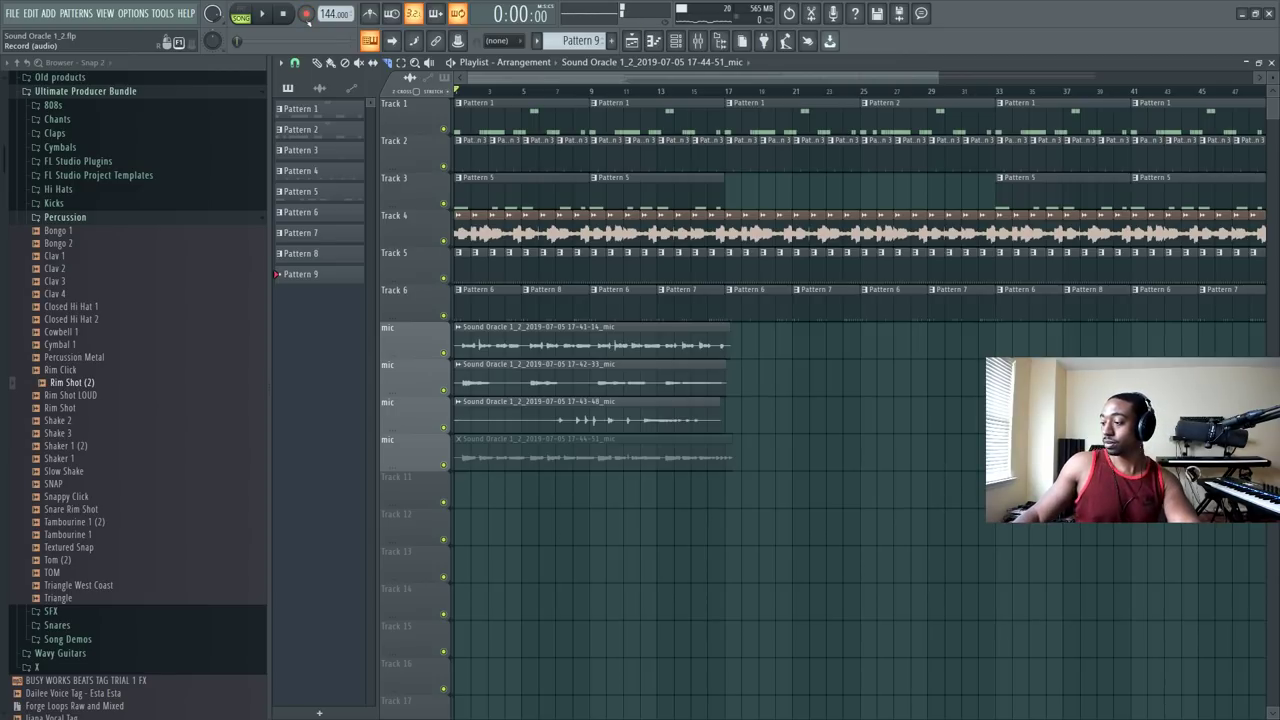
Step: Route the fourth recorded mic clip's channel to mixer track 13 and play the song with that clip unmuted
{"action": "left_click", "coordinate": [676, 40]}
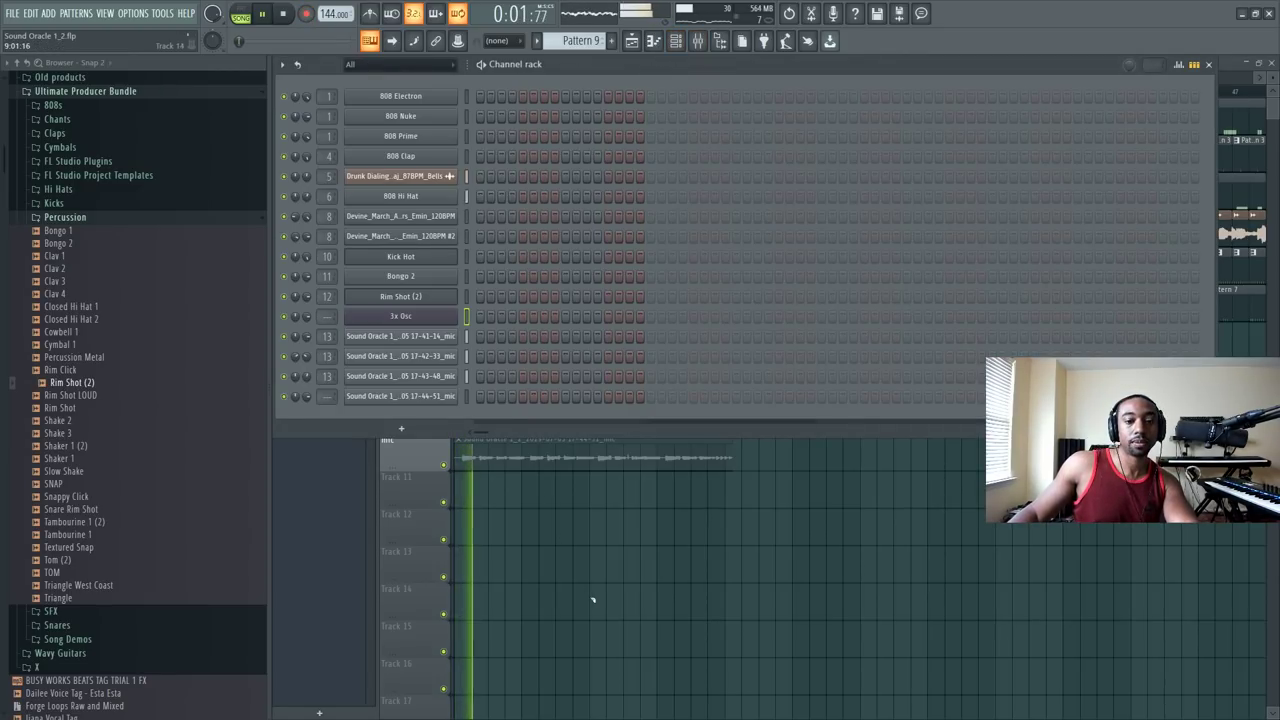
{"action": "key", "text": "F6"}
{"action": "key", "text": "space"}
{"action": "left_click", "coordinate": [676, 40]}
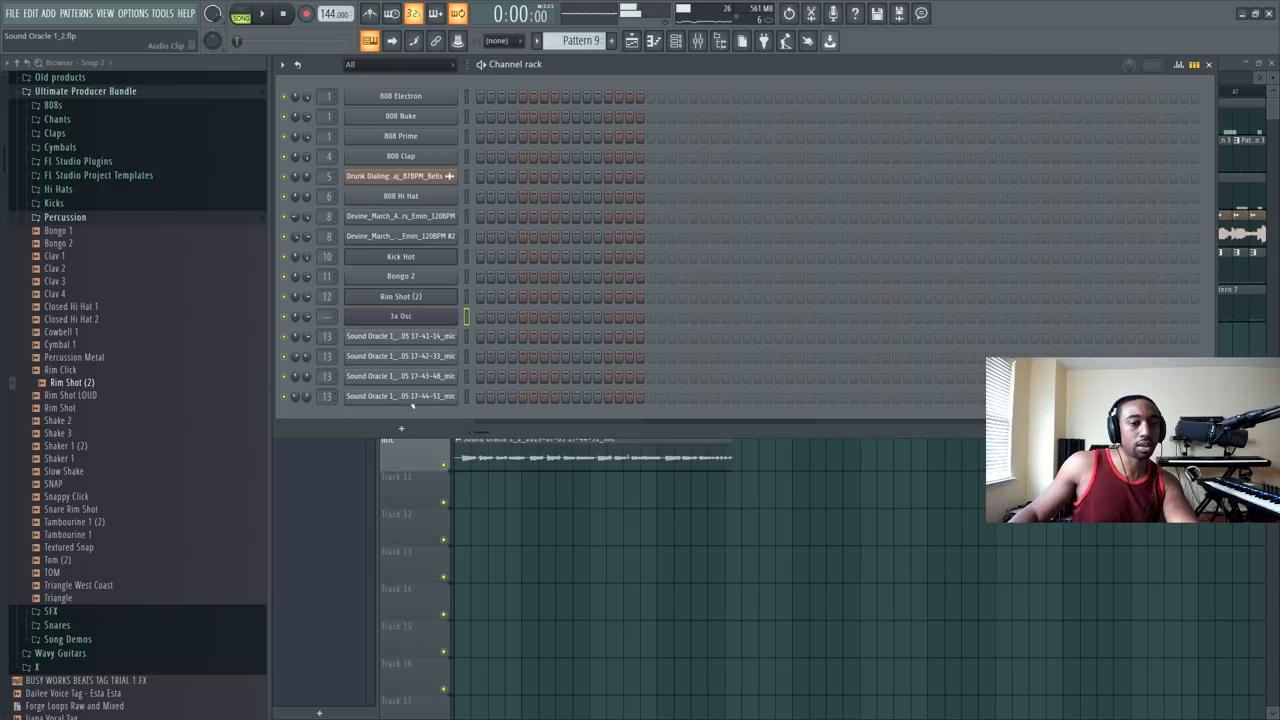
Step: Mute the fourth recorded mic clip in the playlist and select the mic mixer track
{"action": "key", "text": "F6"}
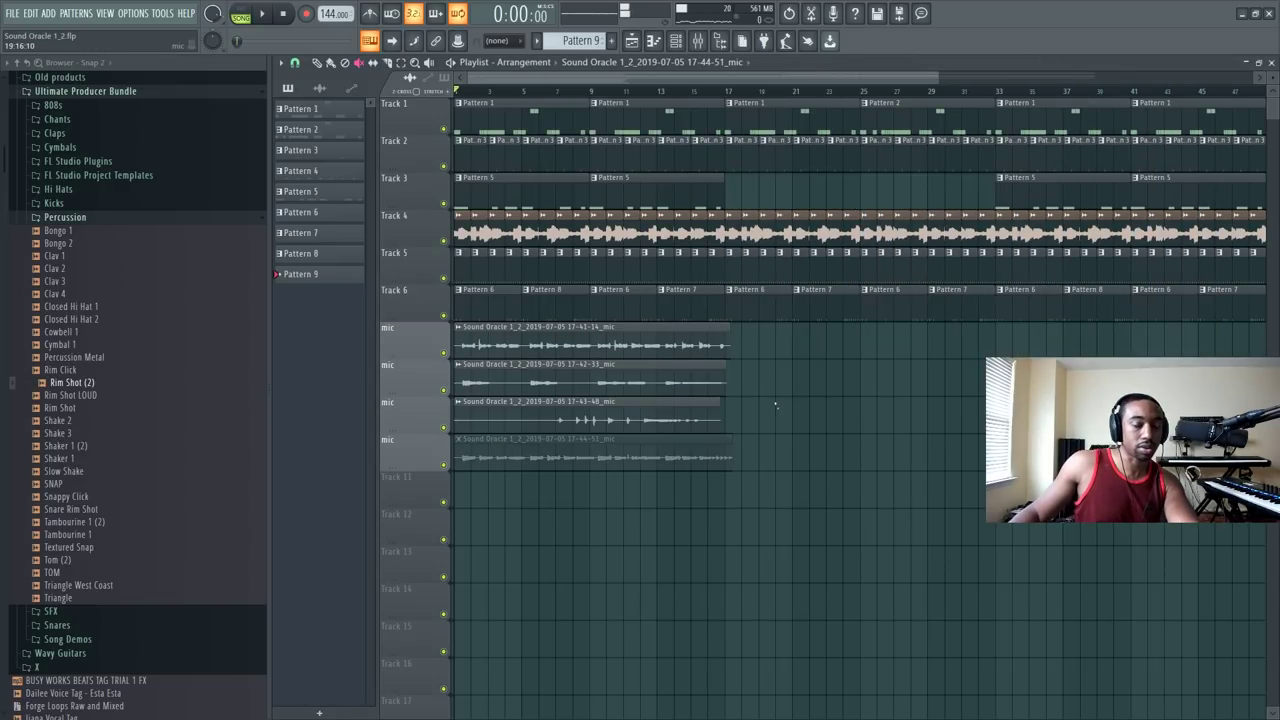
{"action": "key", "text": "space"}
{"action": "left_click", "coordinate": [697, 40]}
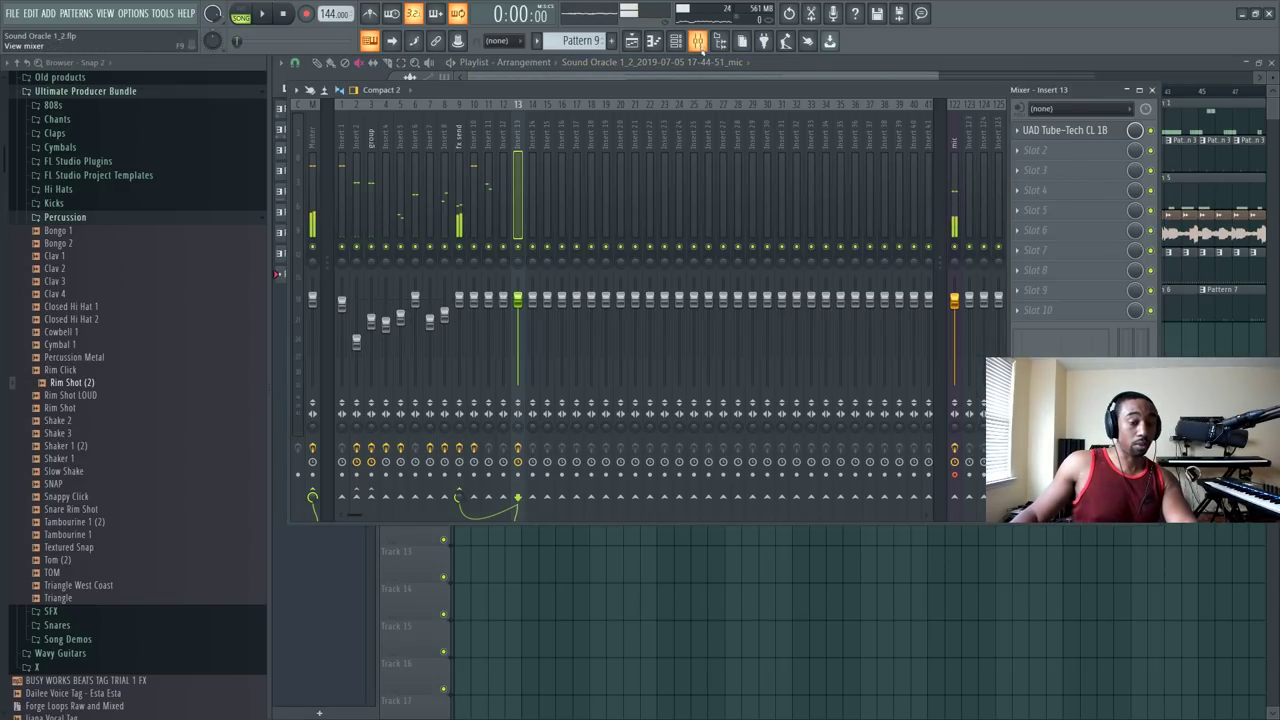
{"action": "left_click", "coordinate": [957, 150]}
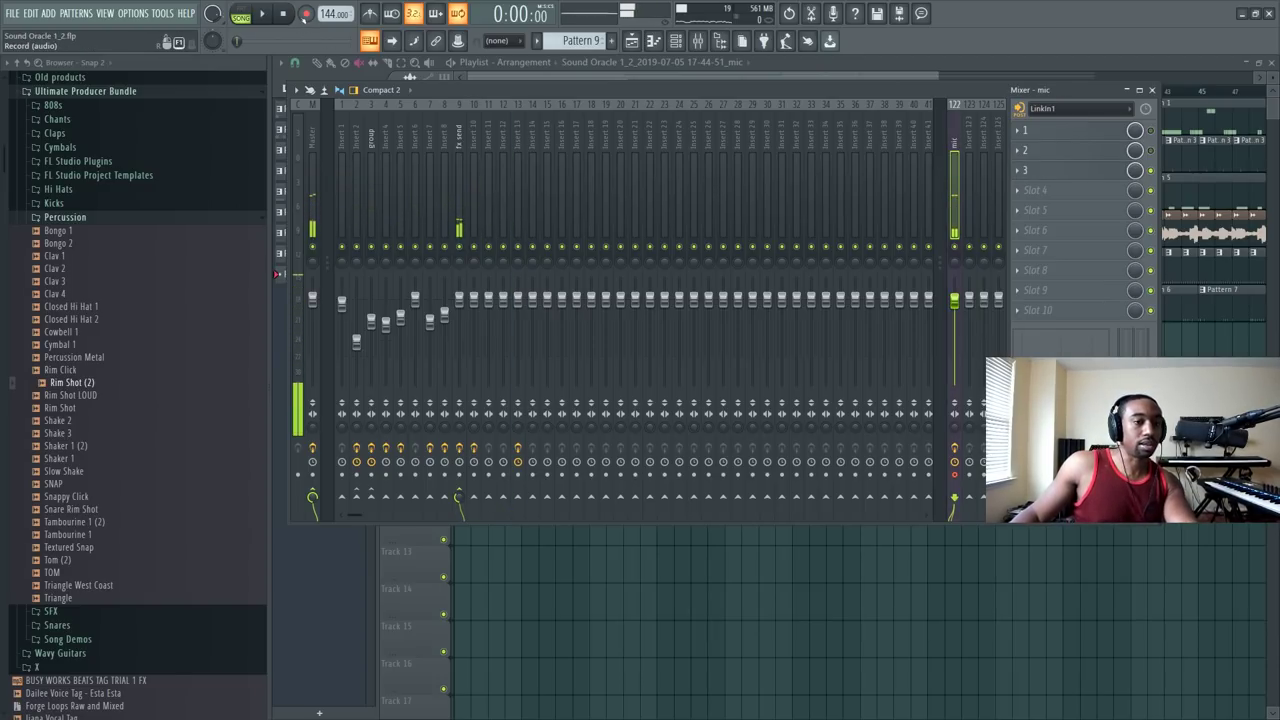
Step: Record a fifth take from the mic mixer track into the playlist as an audio clip
{"action": "left_click", "coordinate": [305, 14]}
{"action": "left_click", "coordinate": [628, 455]}
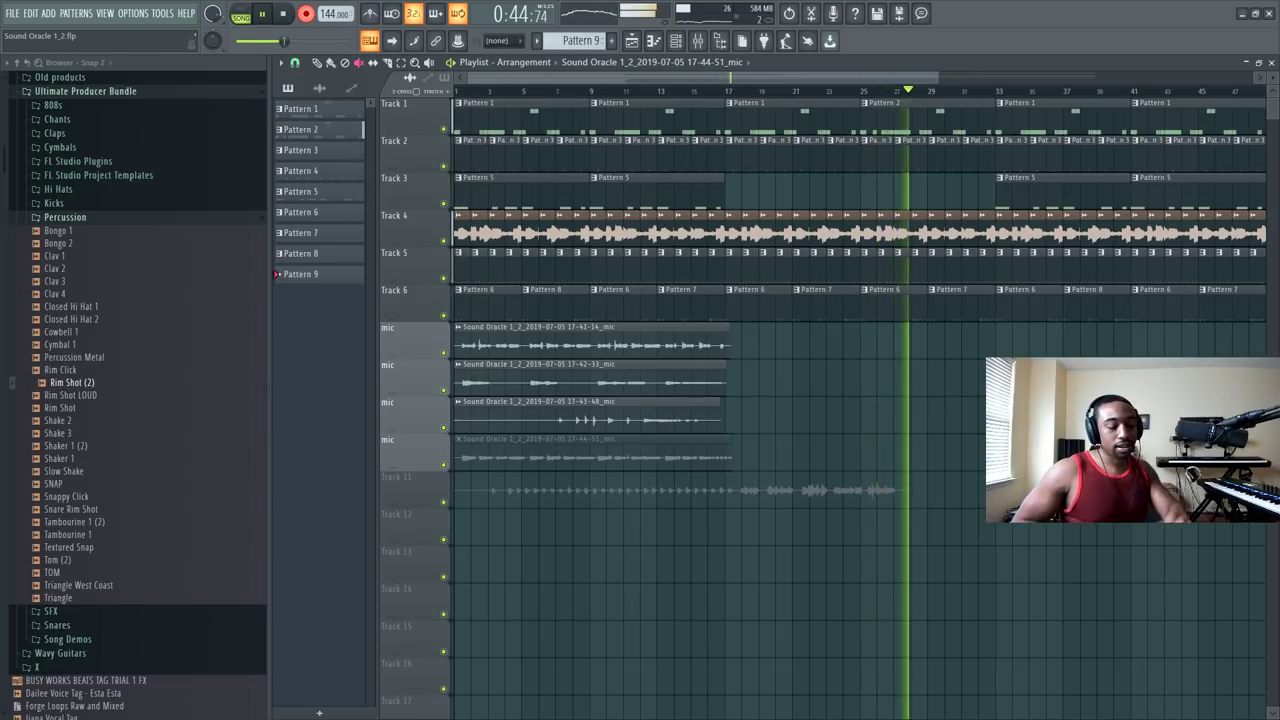
{"action": "key", "text": "space"}
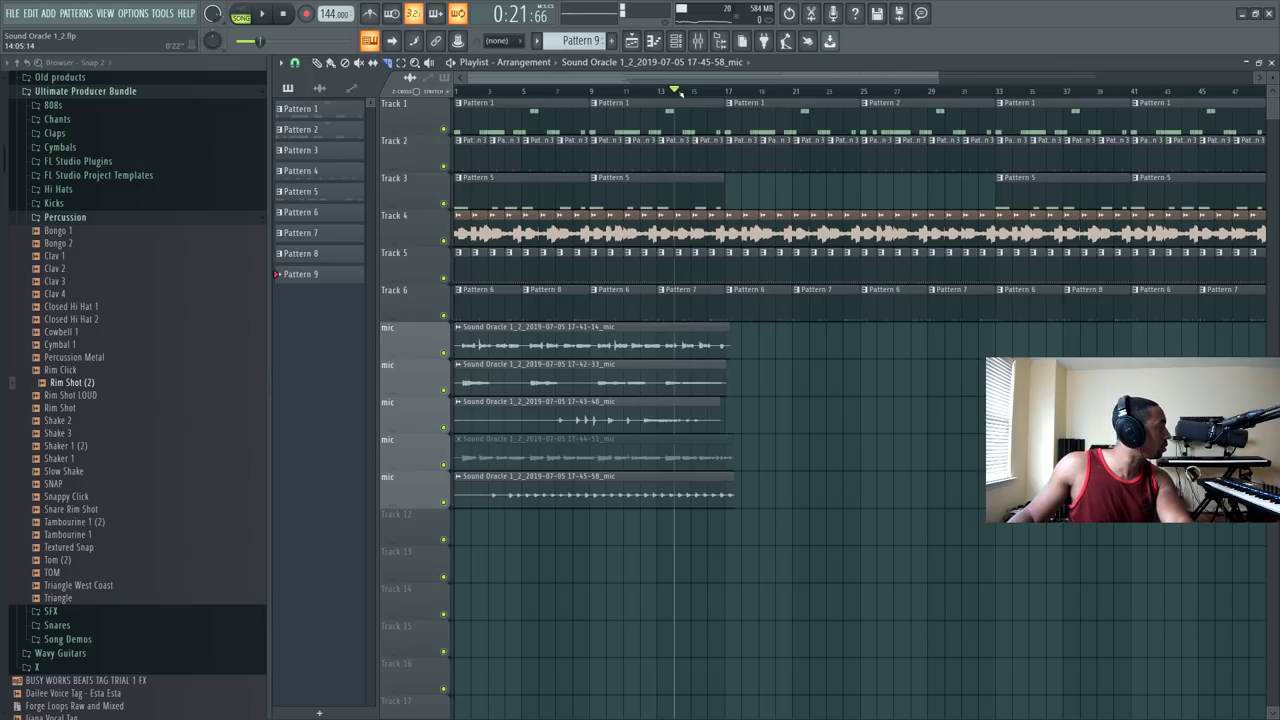
Step: Route the fifth recorded mic clip's channel to mixer track 13 during playback, check the mixer levels, and stop the song
{"action": "key", "text": "space"}
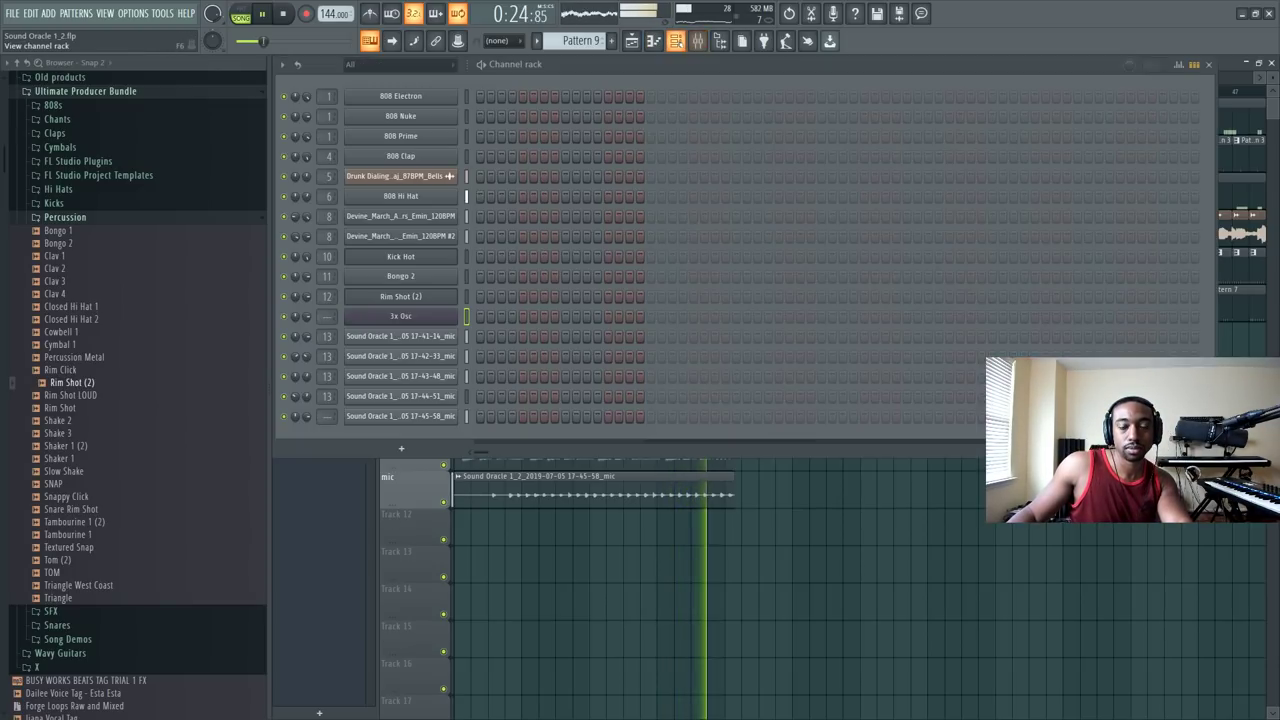
{"action": "left_click", "coordinate": [675, 41]}
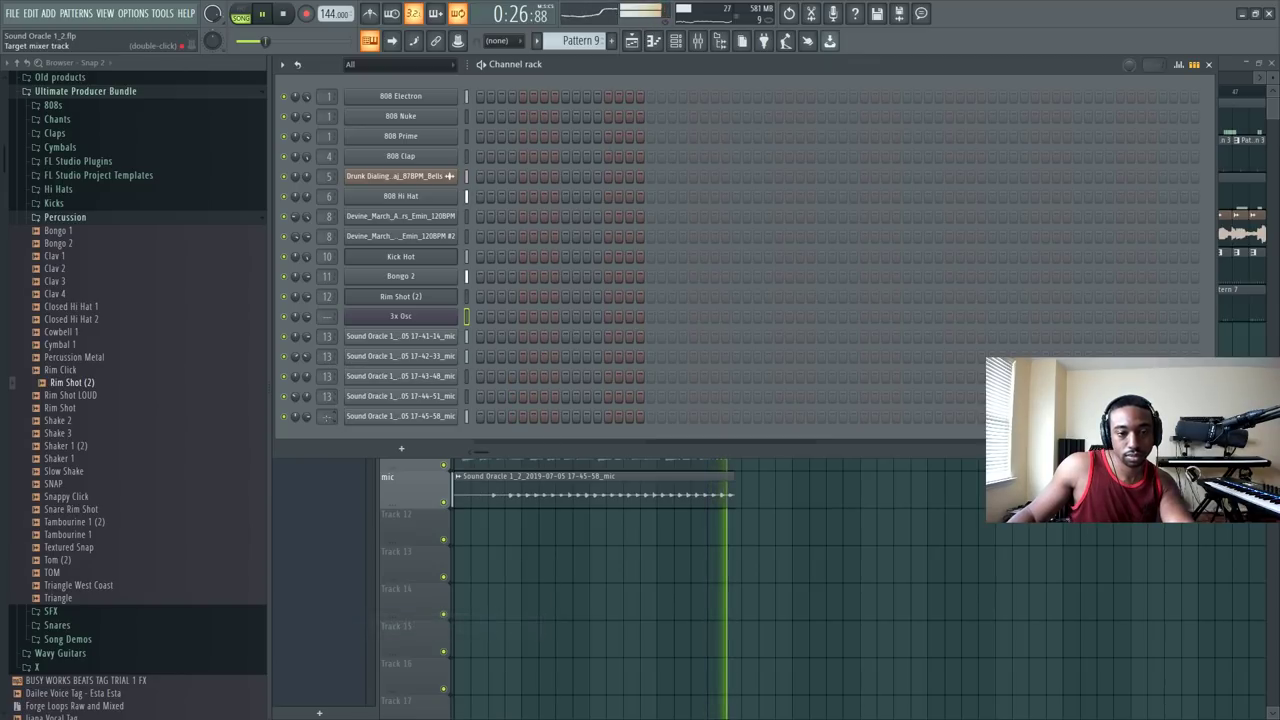
{"action": "key", "text": "F6"}
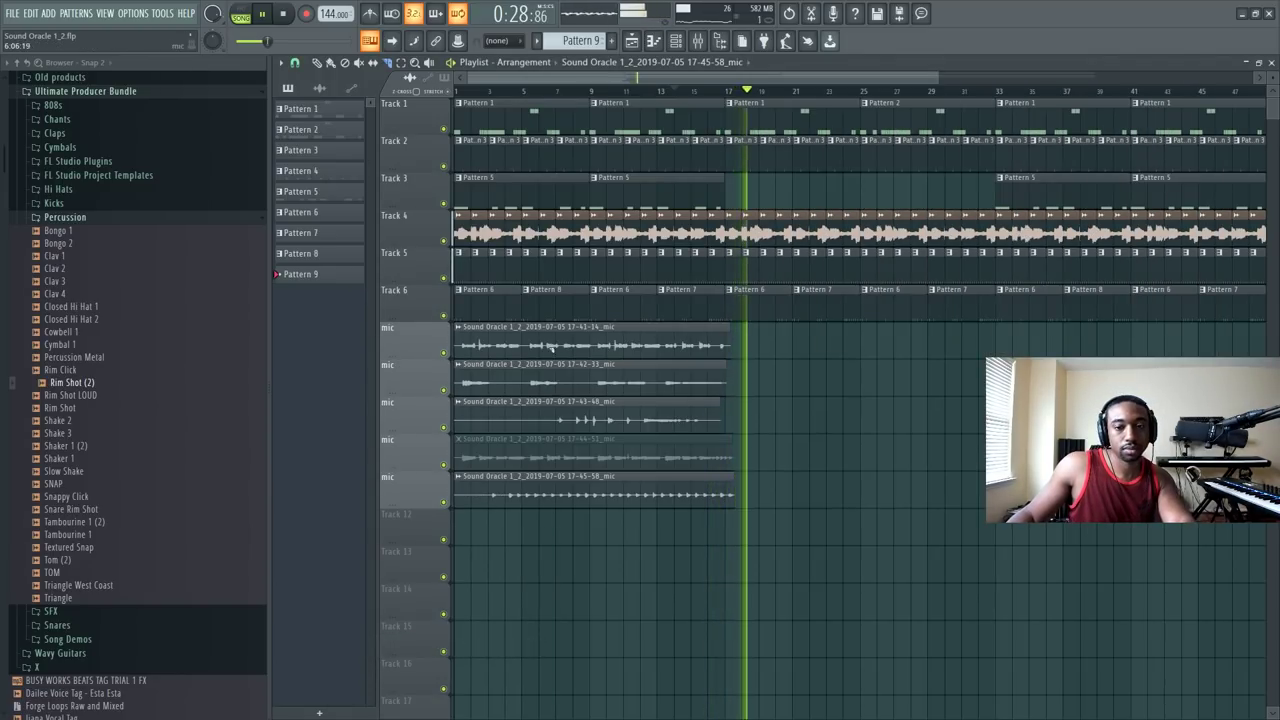
{"action": "key", "text": "F9"}
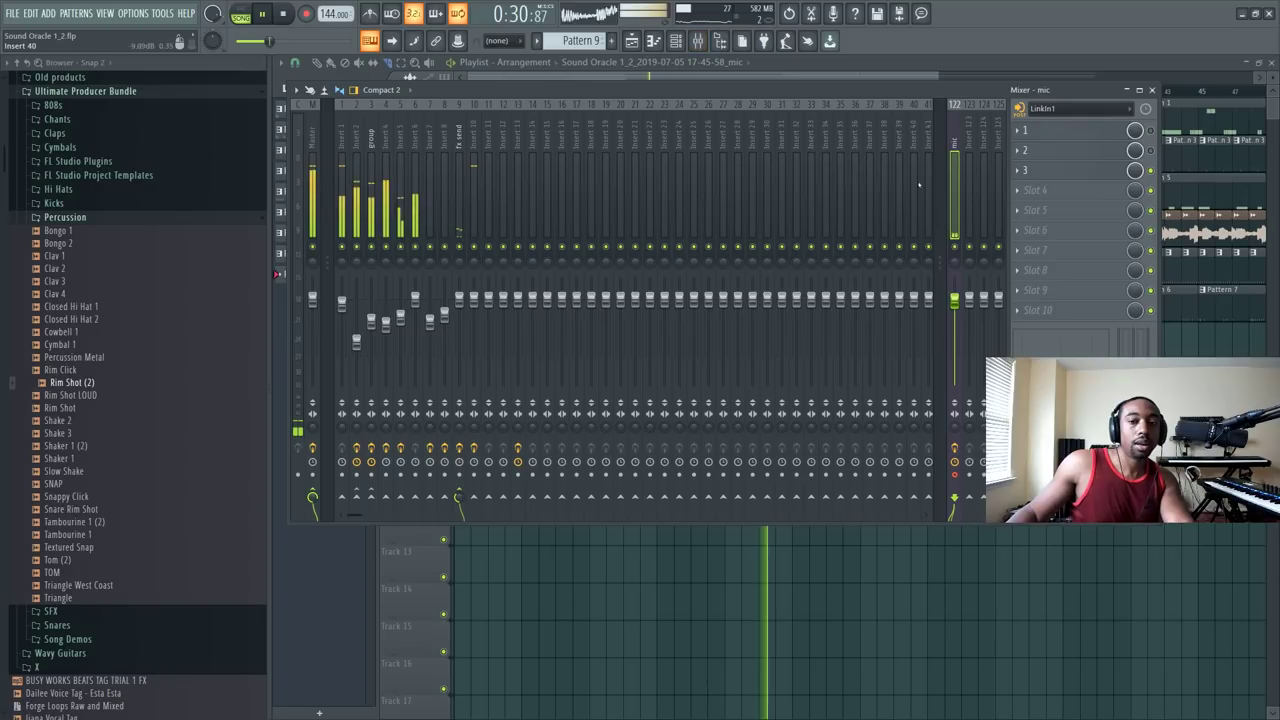
{"action": "key", "text": "F9"}
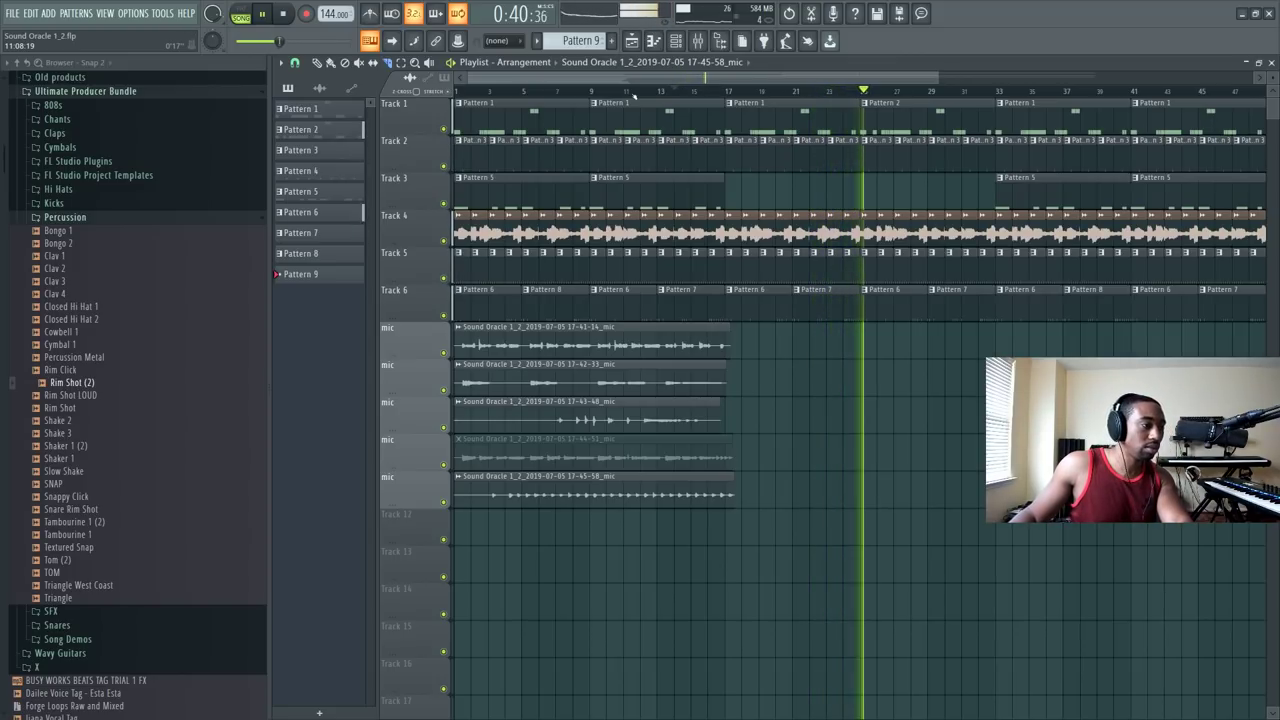
{"action": "key", "text": "space"}
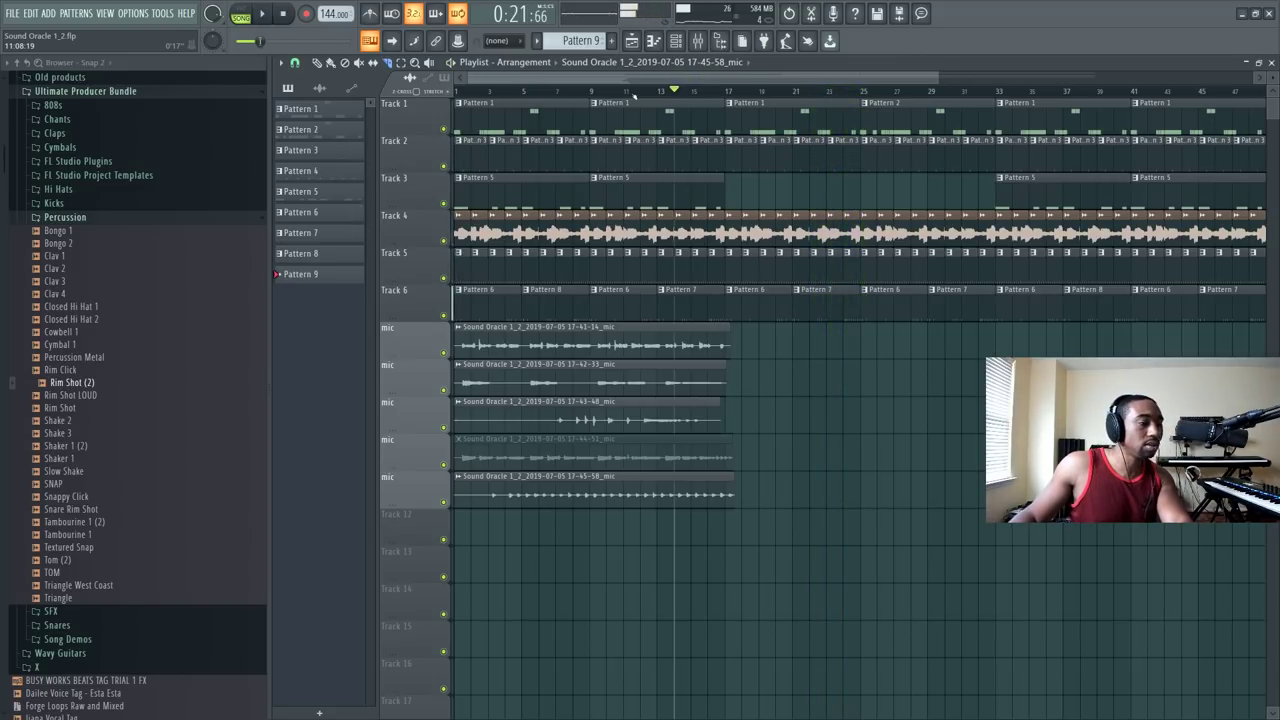
Step: Record a sixth mic take into the playlist as an audio clip, starting from bar 13
{"action": "key", "text": "F9"}
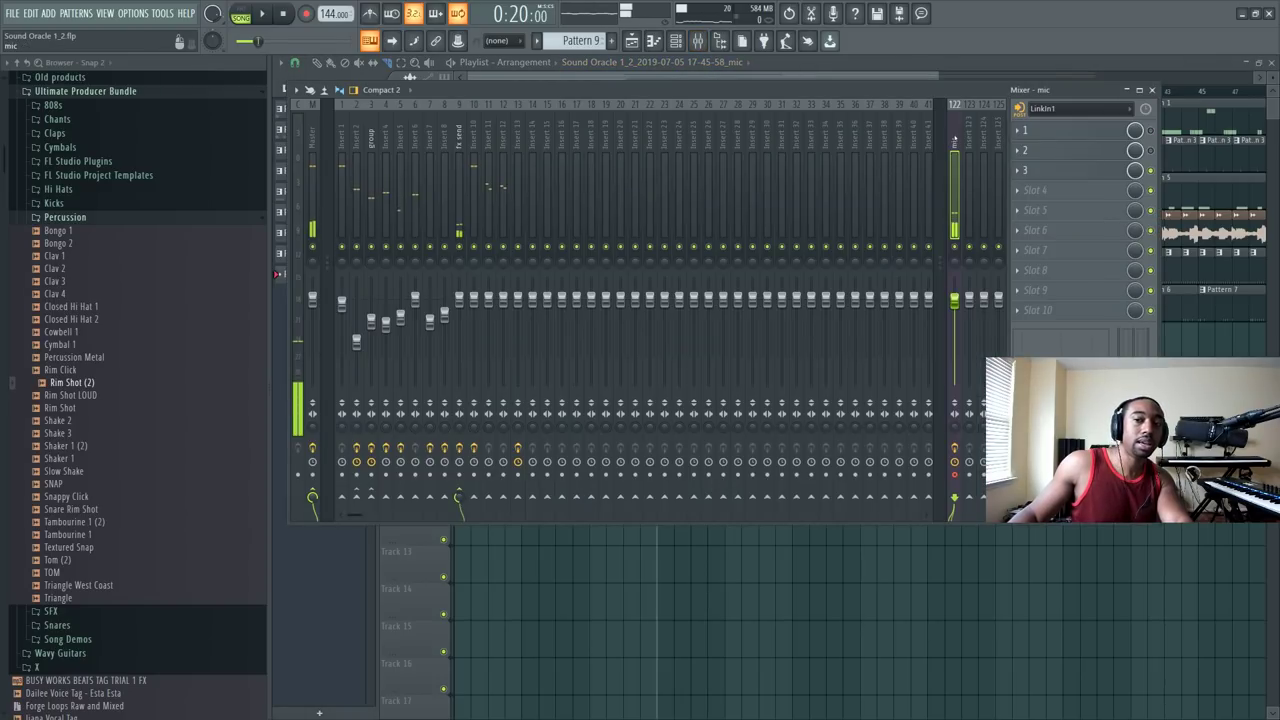
{"action": "key", "text": "r"}
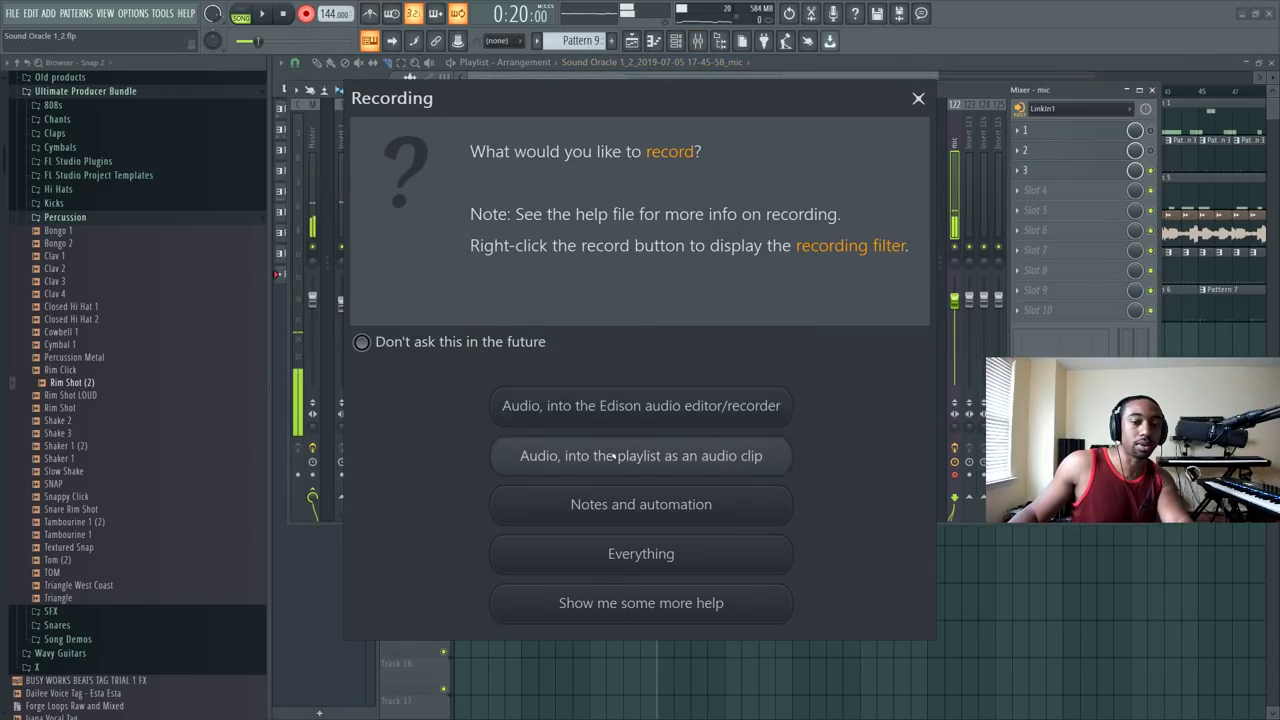
{"action": "left_click", "coordinate": [700, 451]}
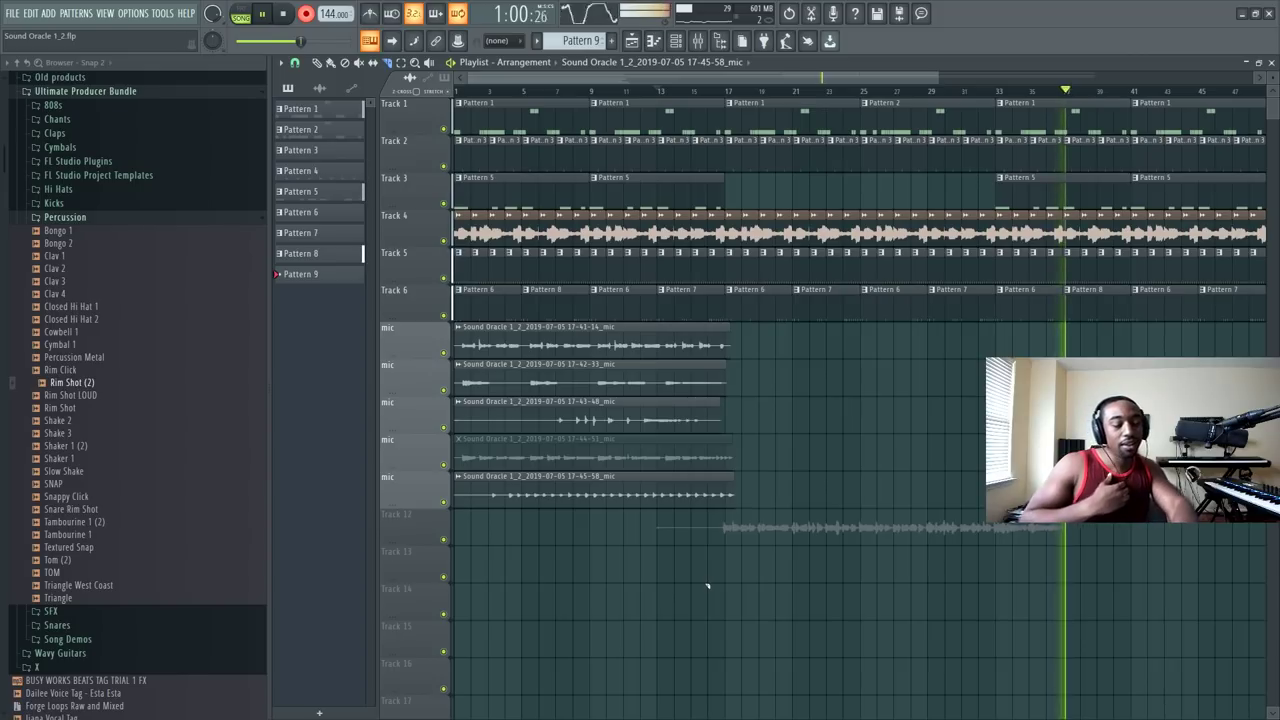
{"action": "key", "text": "space"}
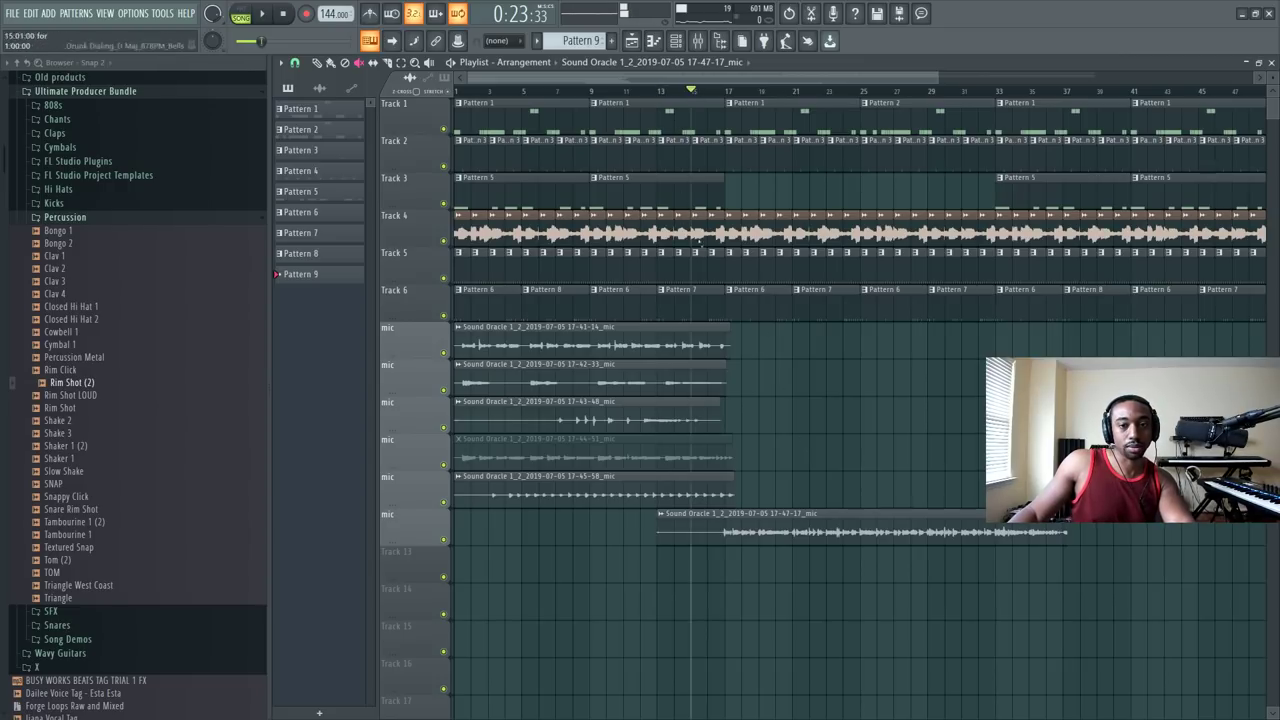
Step: Play the song, assign the sixth recorded mic clip's channel to mixer track 13, and stop playback
{"action": "key", "text": "space"}
{"action": "key", "text": "F6"}
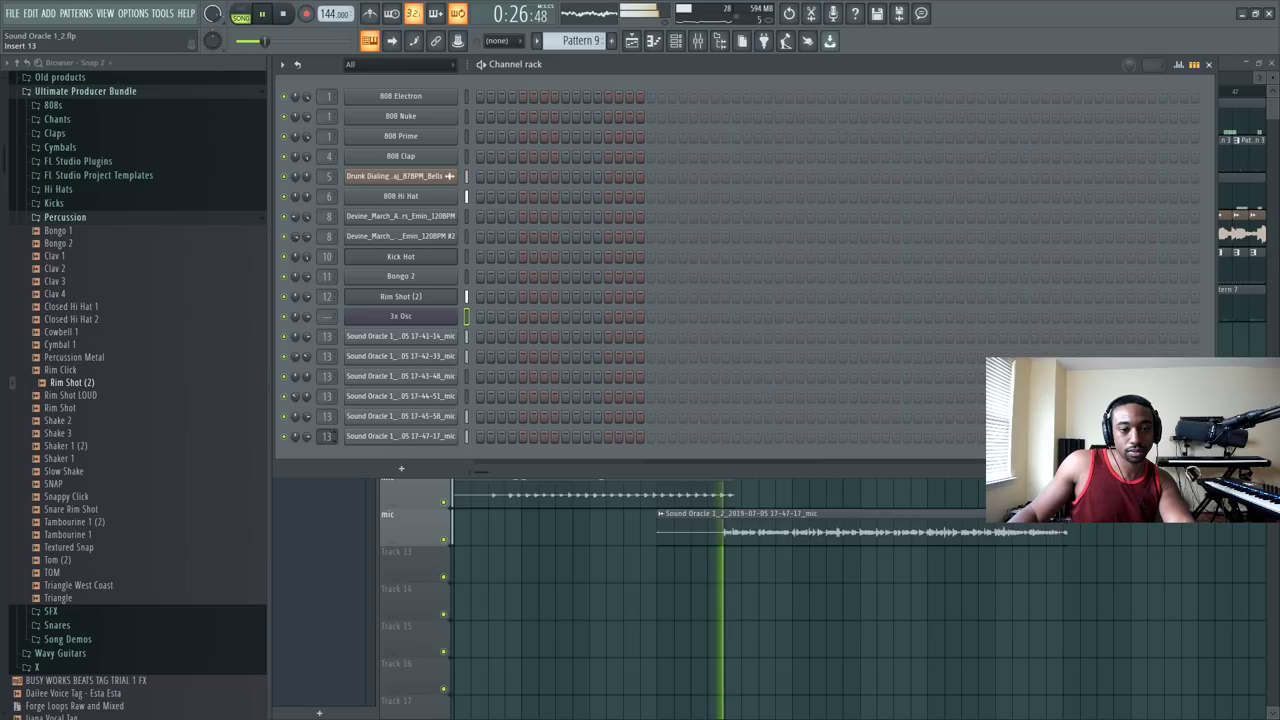
{"action": "key", "text": "F6"}
{"action": "key", "text": "space"}
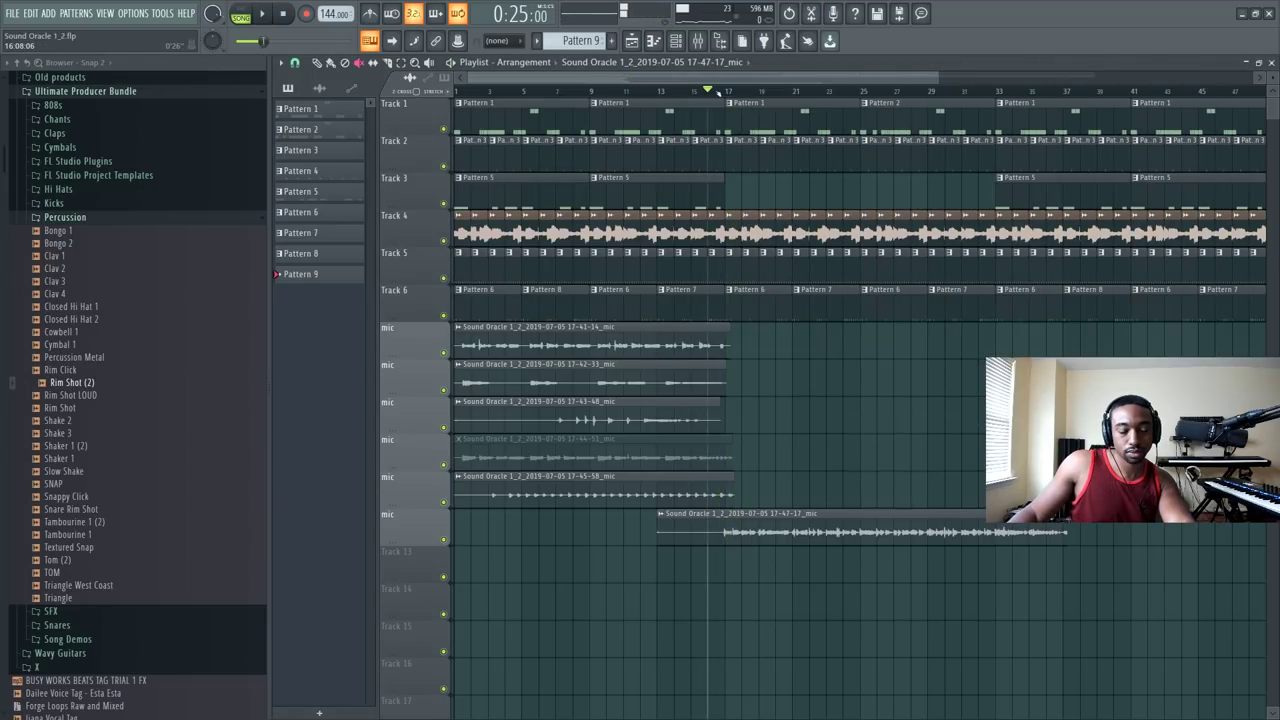
Step: Save the project as new version Sound Oracle 1_3.flp during playback, check Insert 13's level in the mixer, and stop the song
{"action": "key", "text": "space"}
{"action": "key", "text": "ctrl+n"}
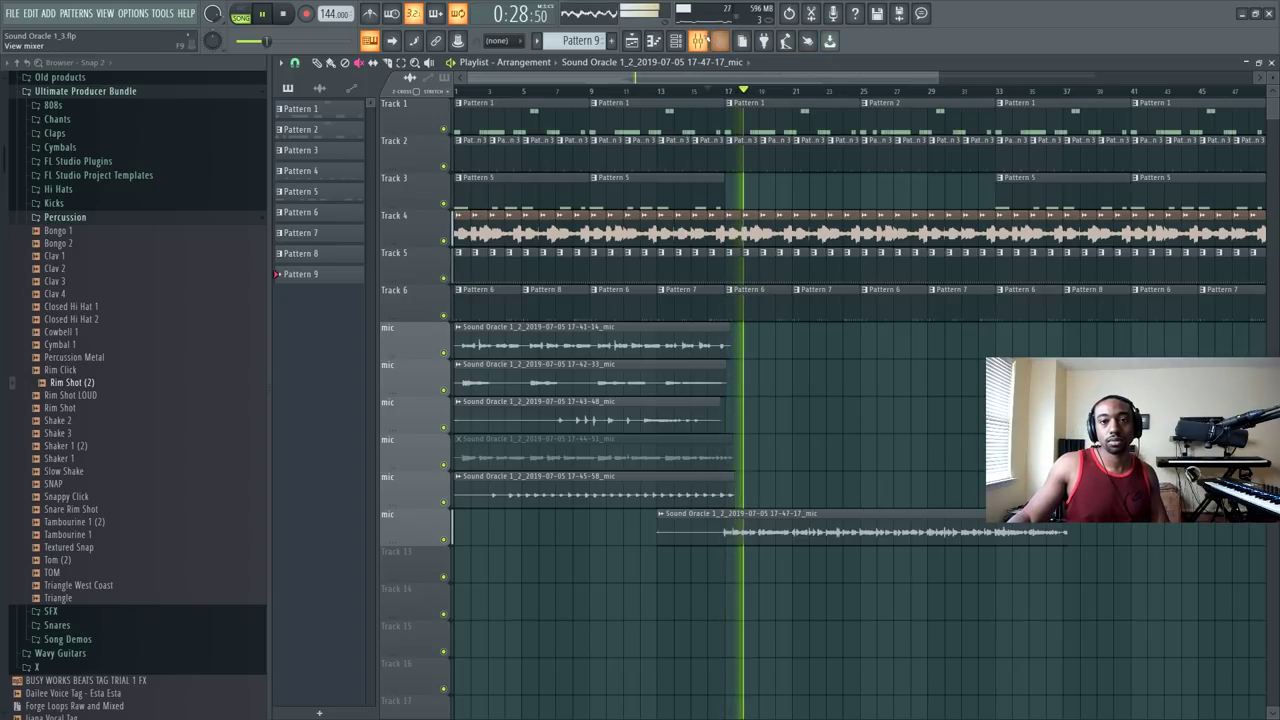
{"action": "key", "text": "F9"}
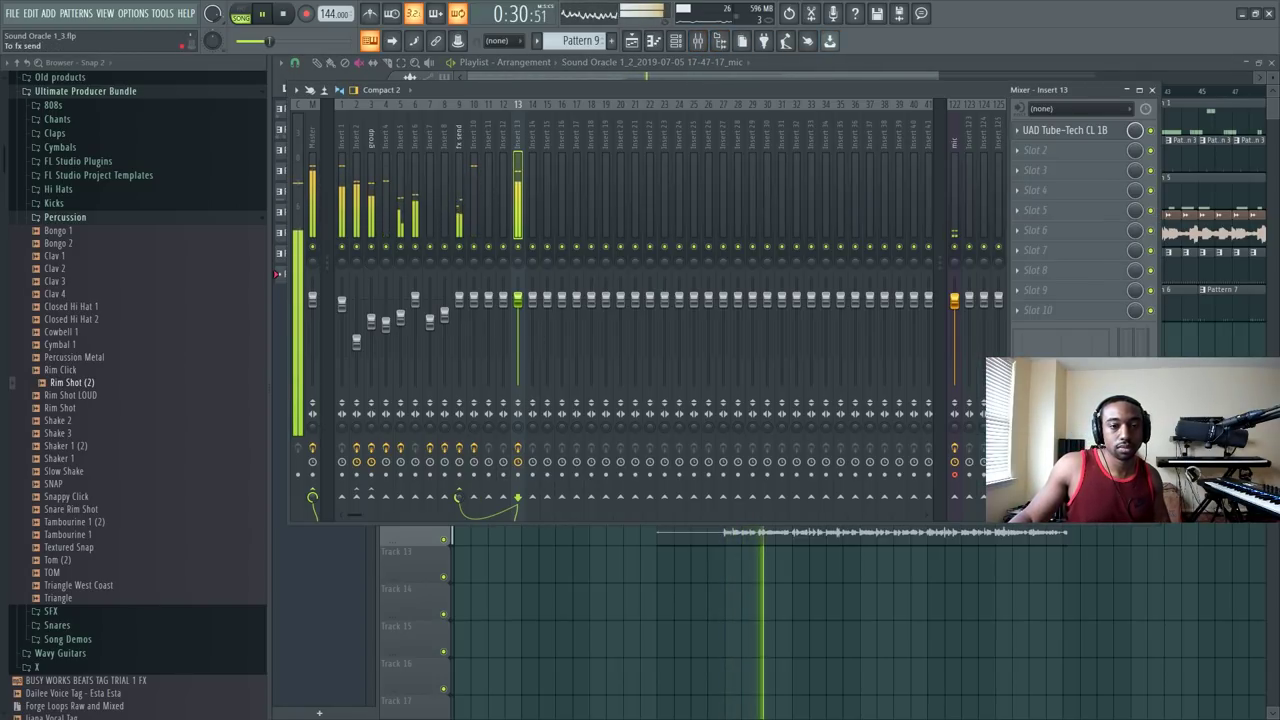
{"action": "key", "text": "F9"}
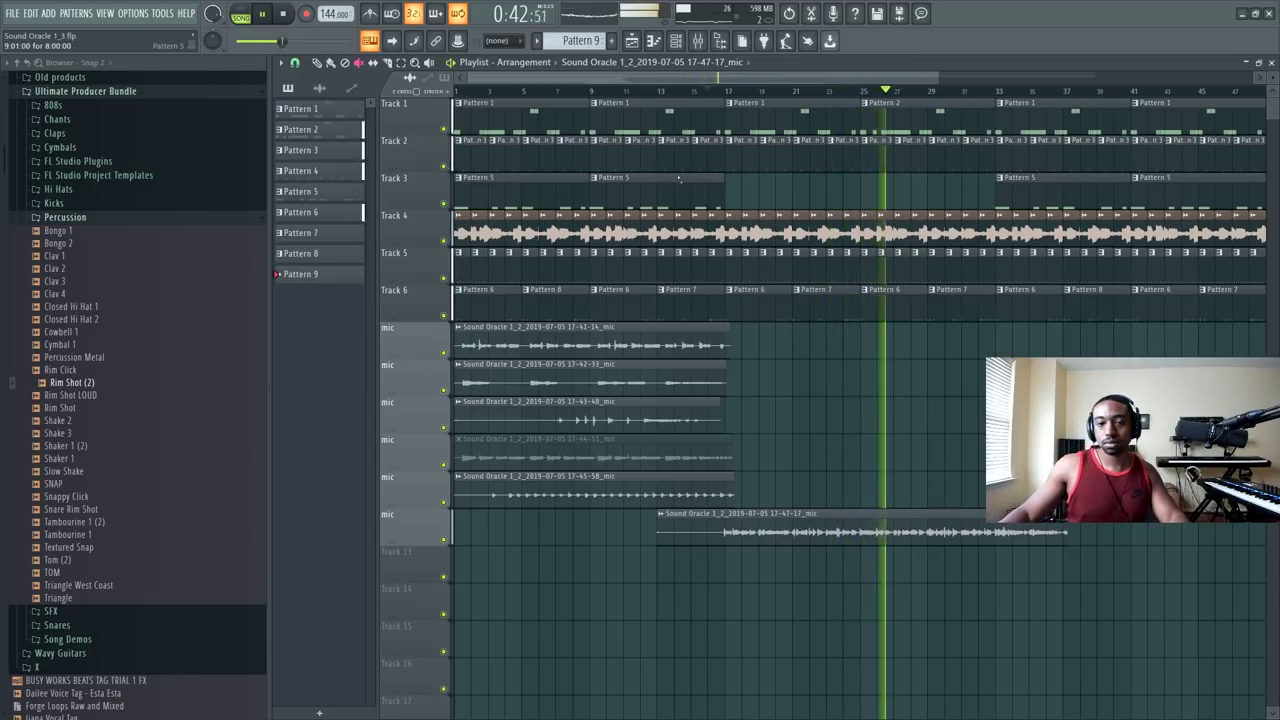
{"action": "left_click", "coordinate": [703, 93]}
{"action": "key", "text": "space"}
Step: Record a seventh take from the mic mixer track into the playlist as an audio clip, starting from bar 13
{"action": "key", "text": "F9"}
{"action": "key", "text": "F9"}
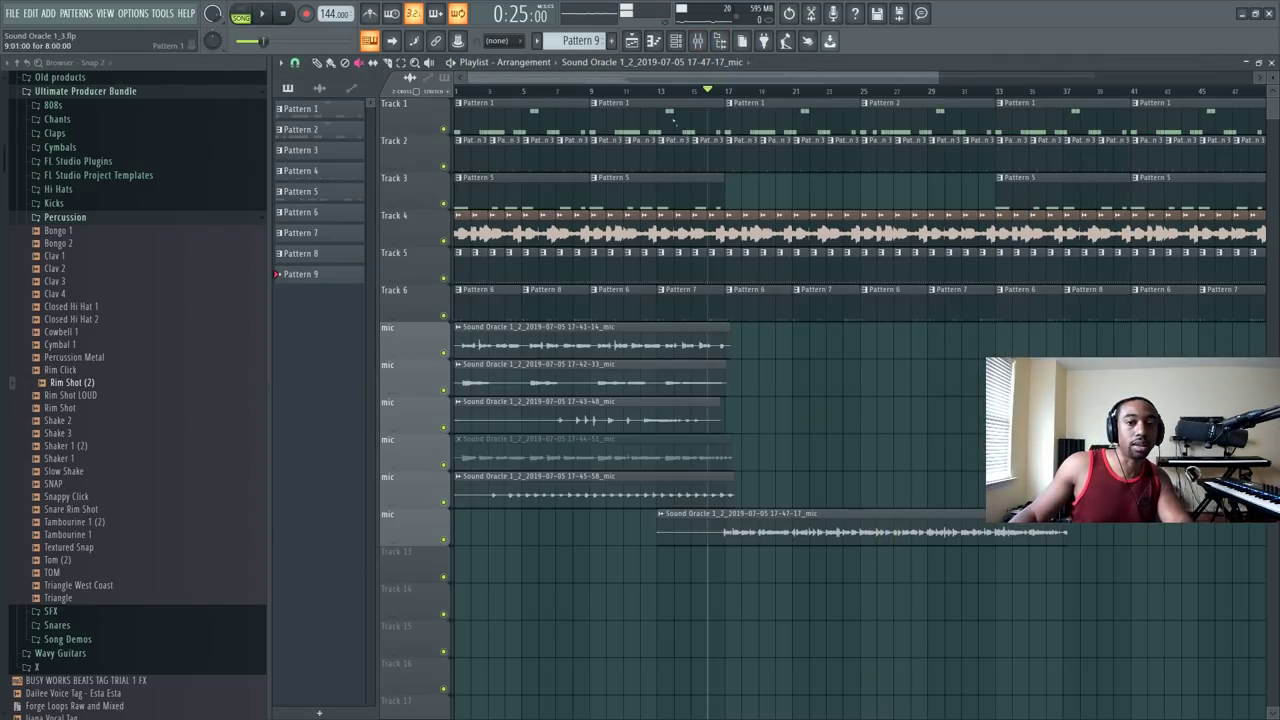
{"action": "key", "text": "F9"}
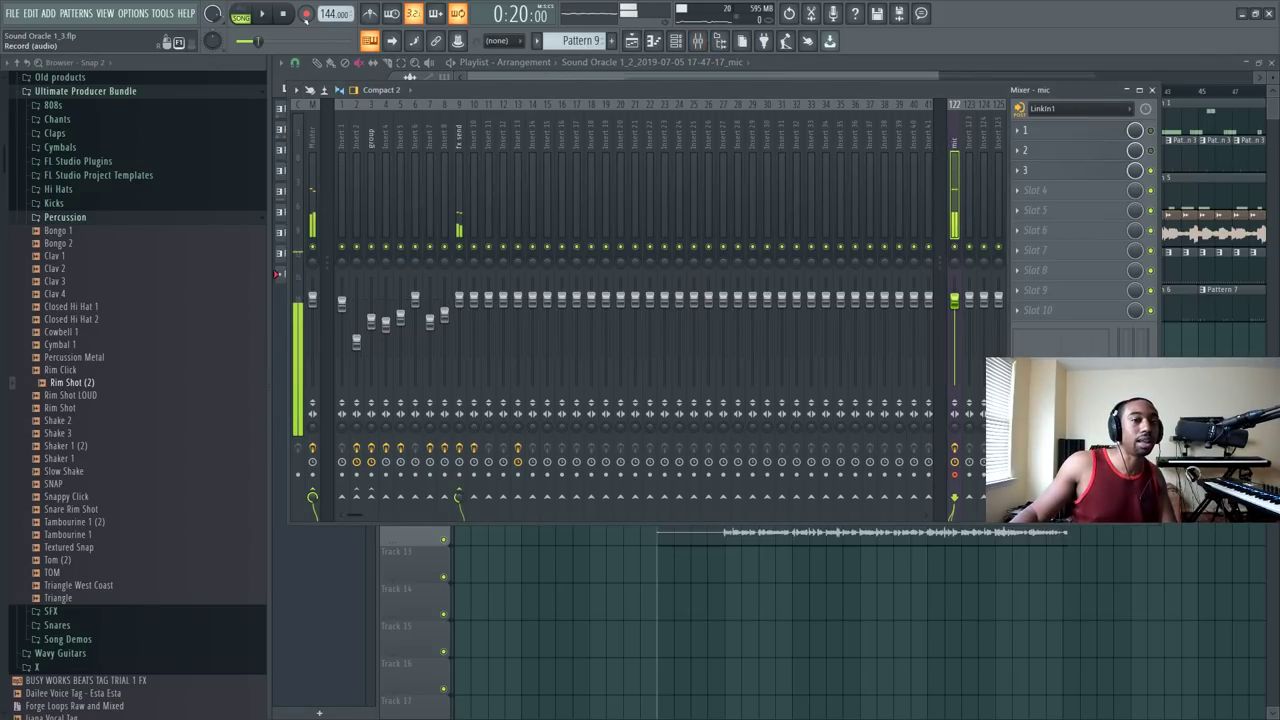
{"action": "left_click", "coordinate": [306, 14]}
{"action": "left_click", "coordinate": [640, 454]}
{"action": "key", "text": "F9"}
{"action": "key", "text": "space"}
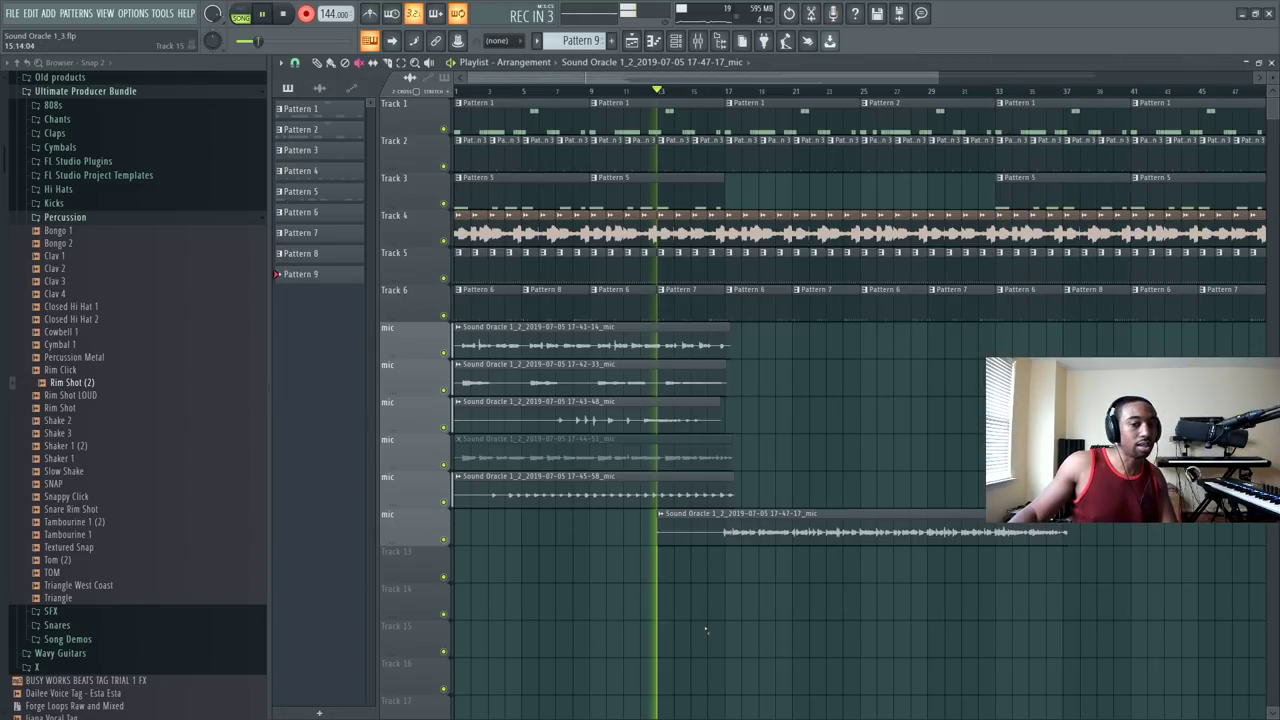
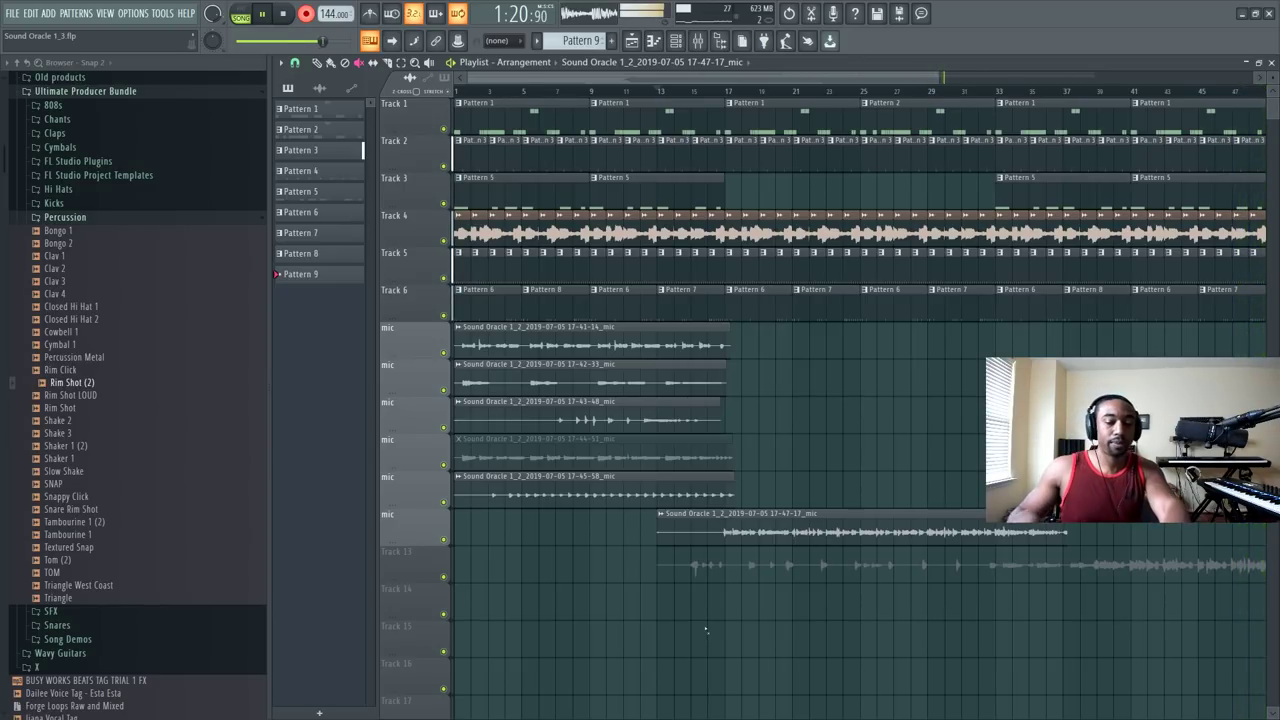
{"action": "key", "text": "space"}
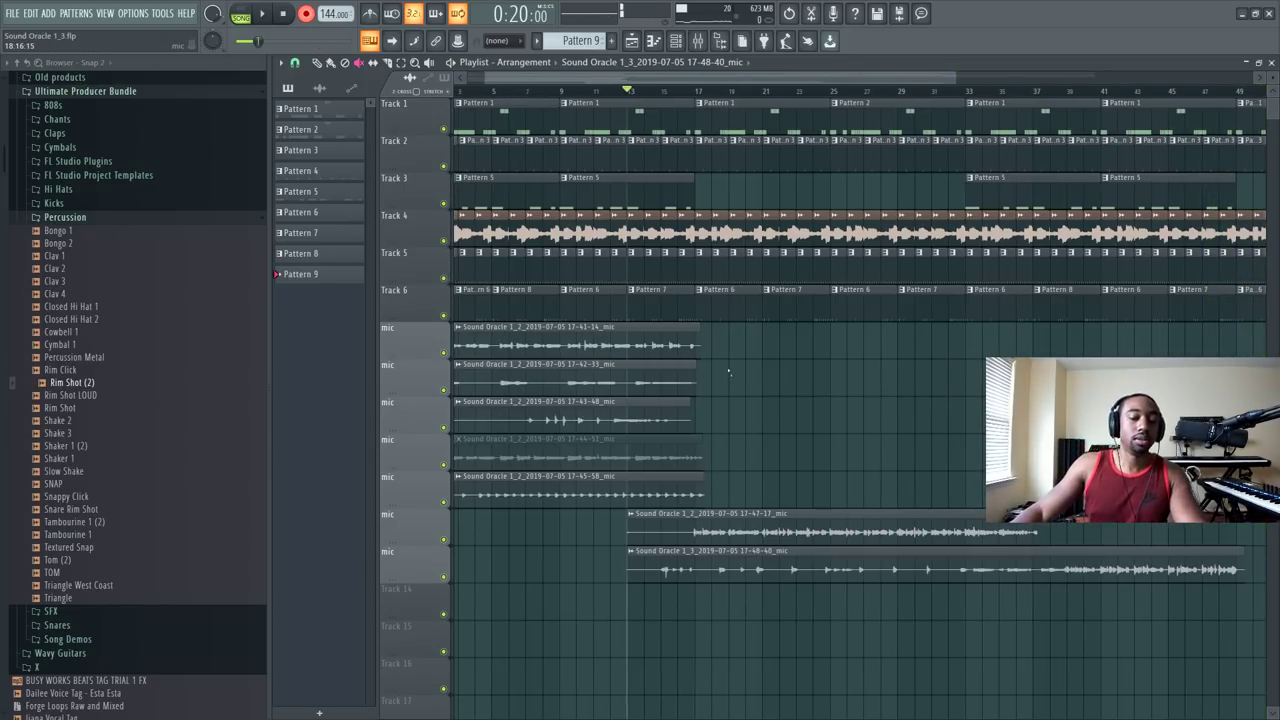
Step: Play the song from bar 13 with the seventh take and switch briefly to OBS to check the screen recording
{"action": "key", "text": "space"}
{"action": "scroll", "coordinate": [848, 100], "scroll_direction": "down", "scroll_amount": 2}
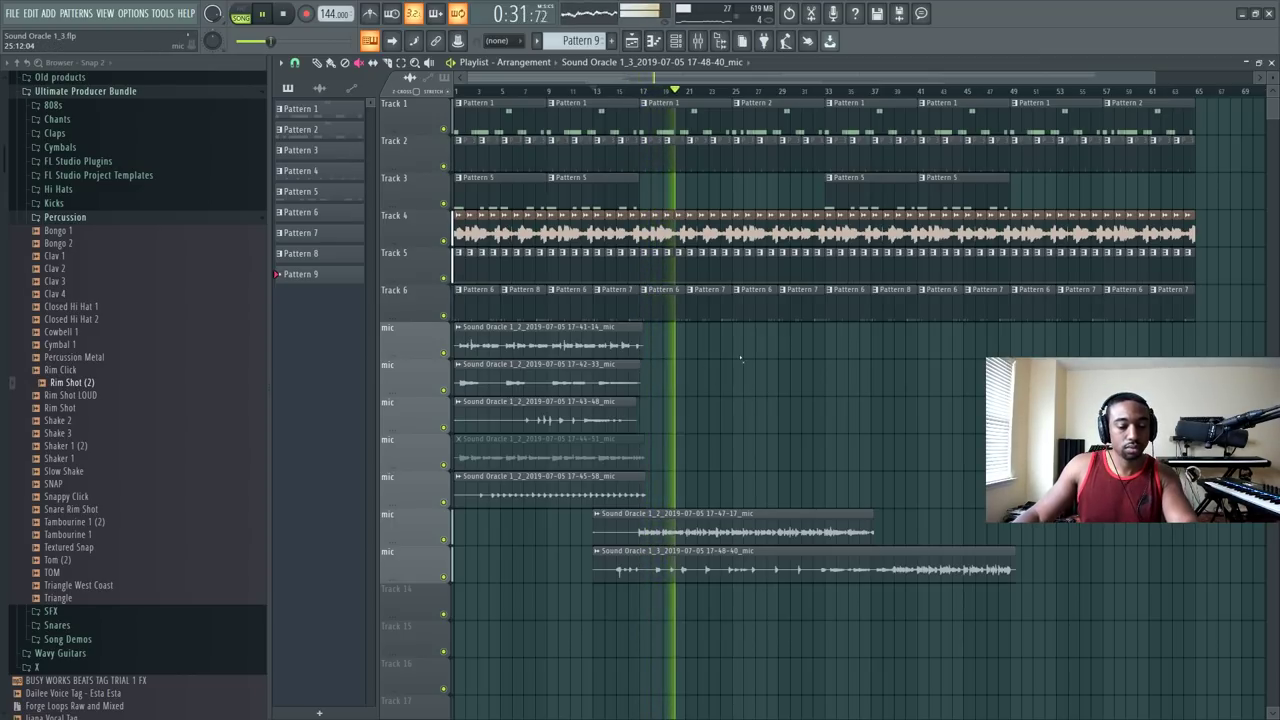
{"action": "left_click", "coordinate": [83, 707]}
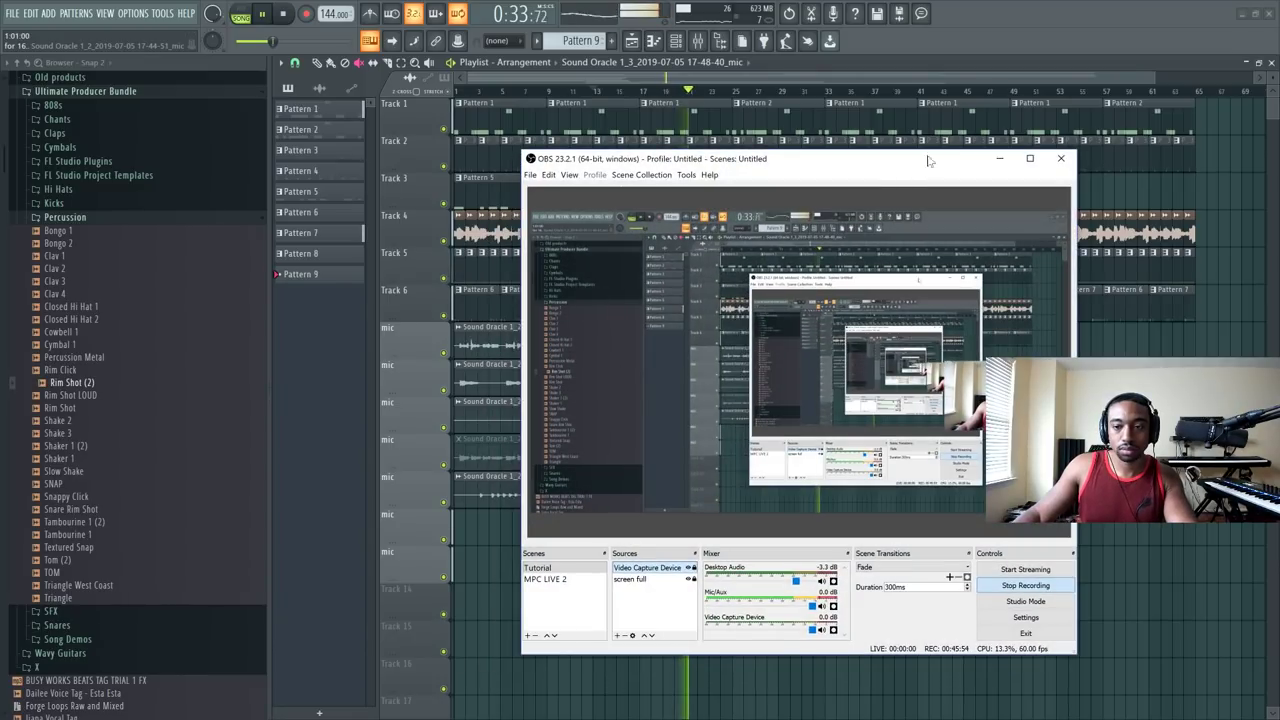
{"action": "left_click", "coordinate": [1001, 161]}
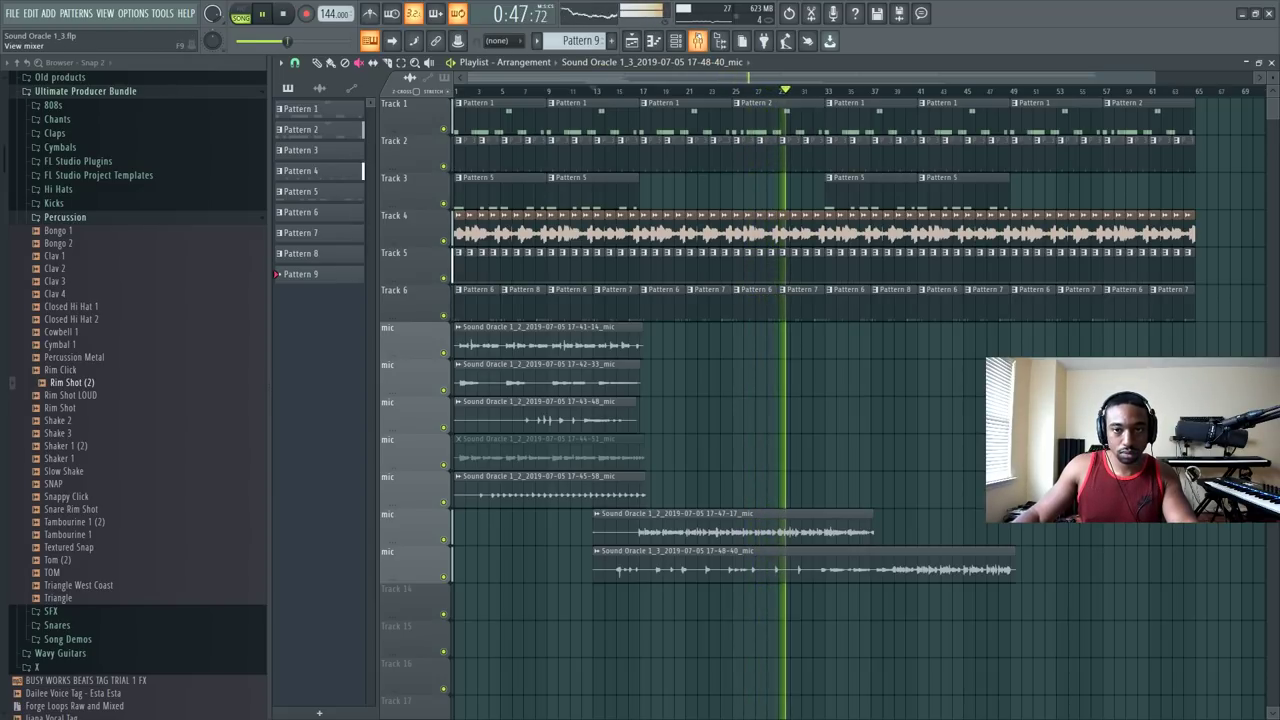
Step: Select Insert 13 in the mixer and watch the vocal level during playback
{"action": "left_click", "coordinate": [697, 40]}
{"action": "left_click", "coordinate": [525, 157]}
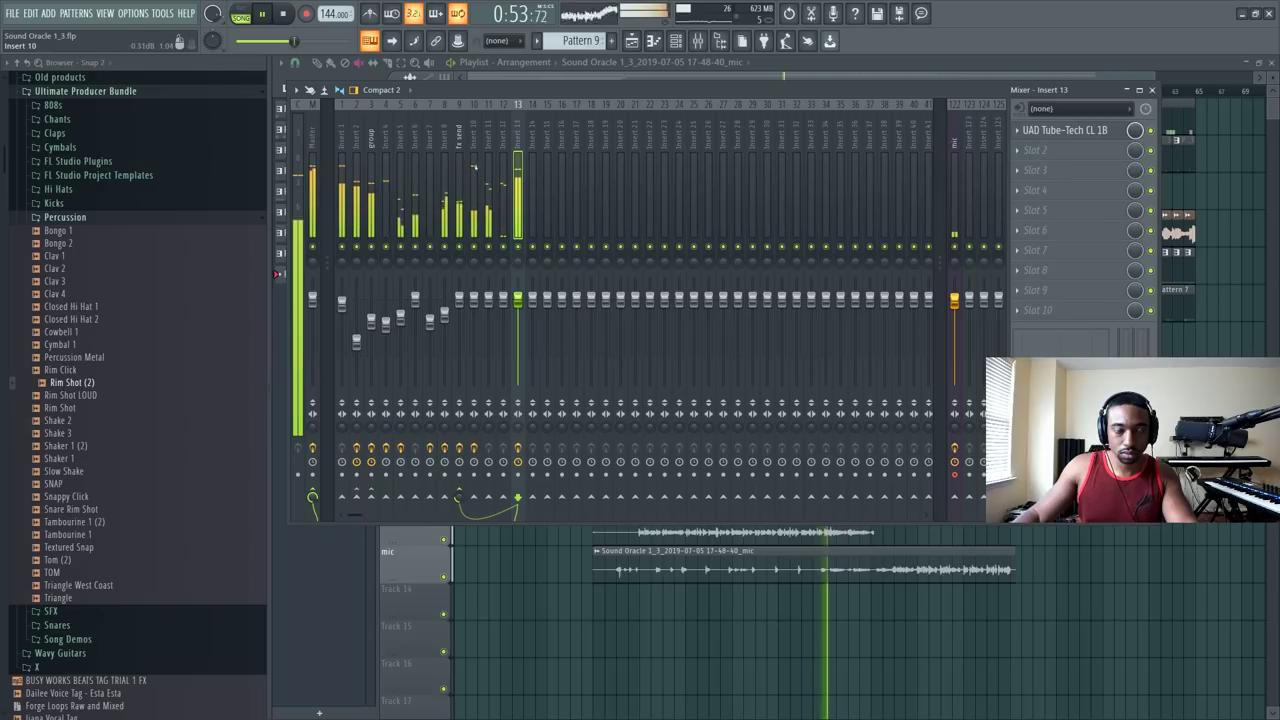
{"action": "key", "text": "F9"}
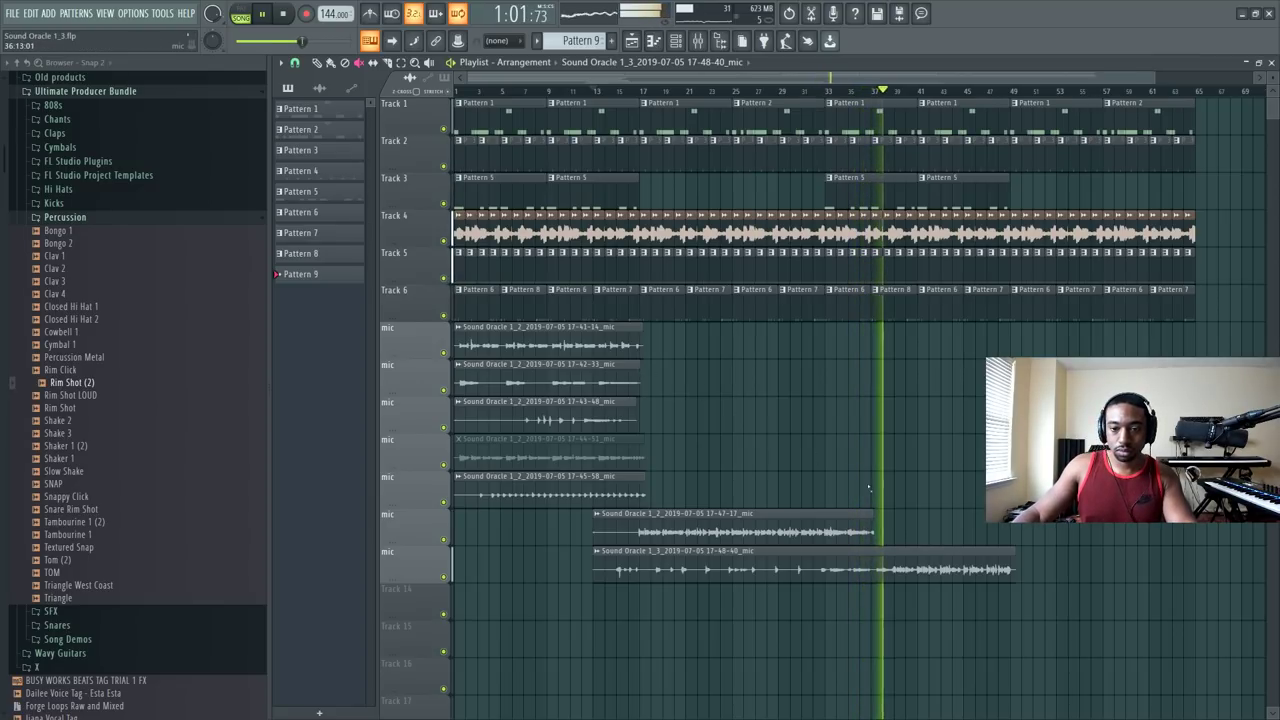
Step: Trim the end of the sixth recorded mic clip slightly and route the seventh clip's channel to mixer track 13
{"action": "scroll", "coordinate": [786, 116], "scroll_direction": "up", "scroll_amount": 2}
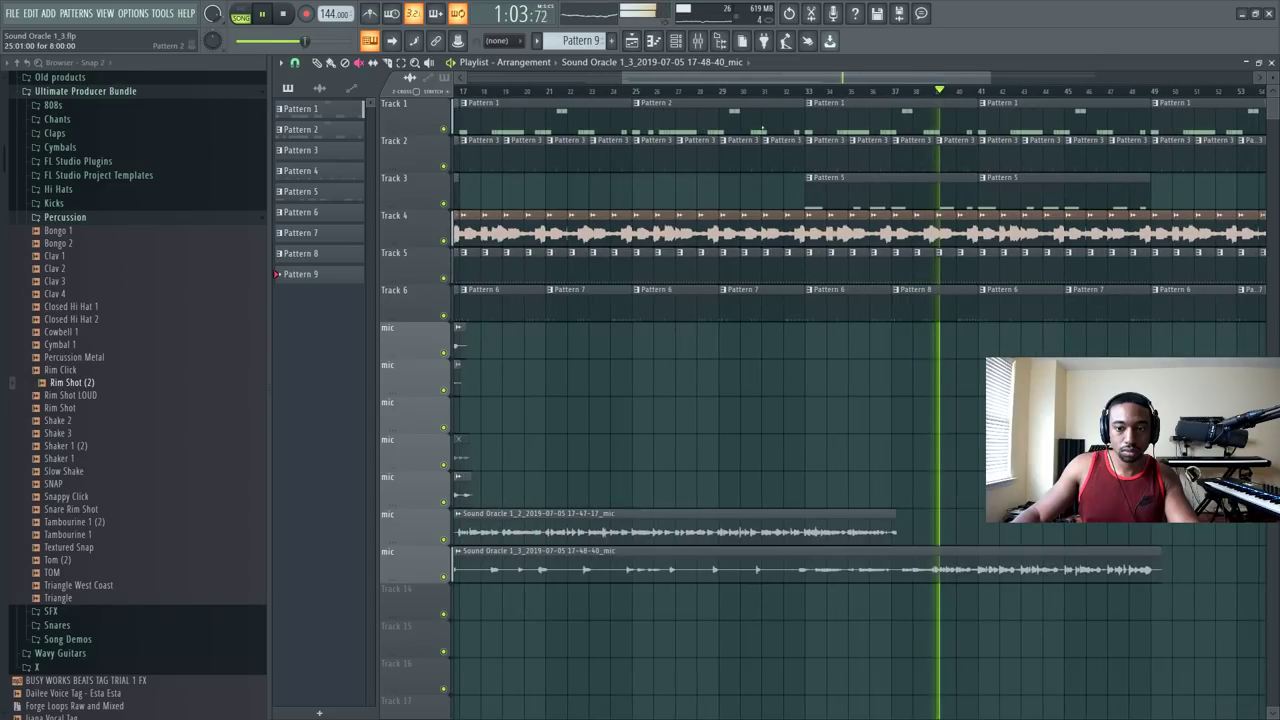
{"action": "left_click", "coordinate": [387, 62]}
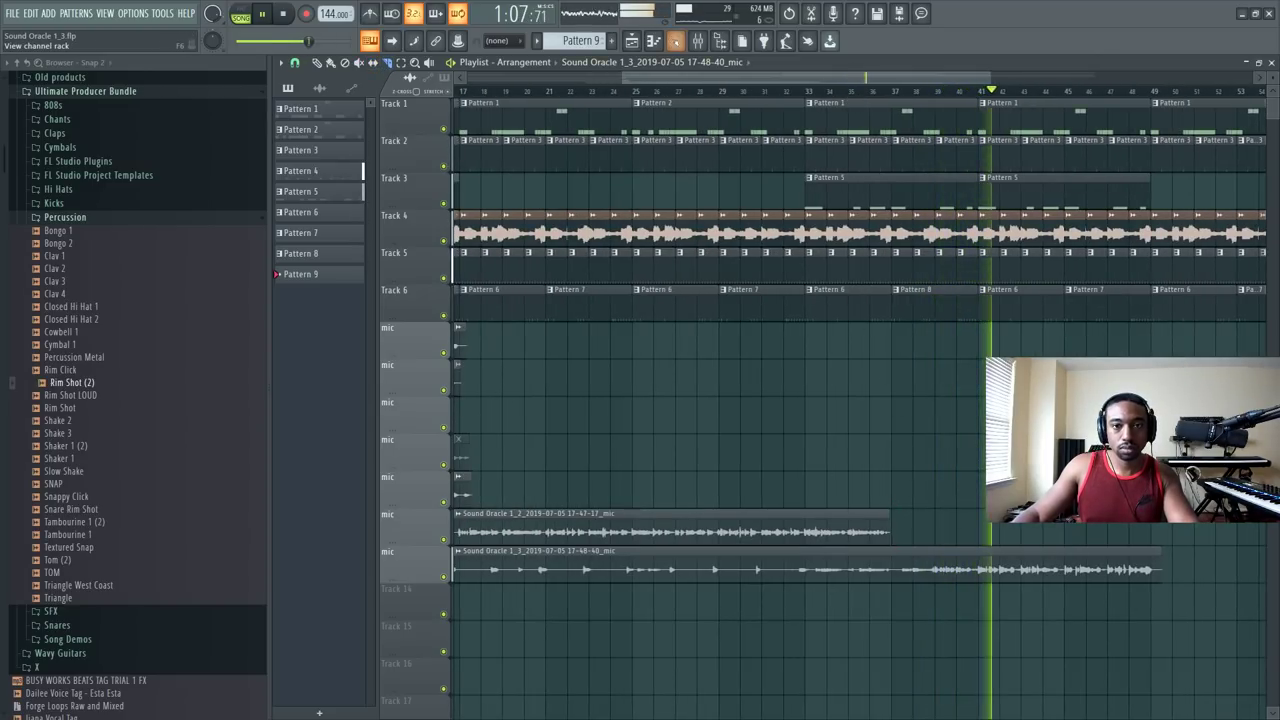
{"action": "key", "text": "F6"}
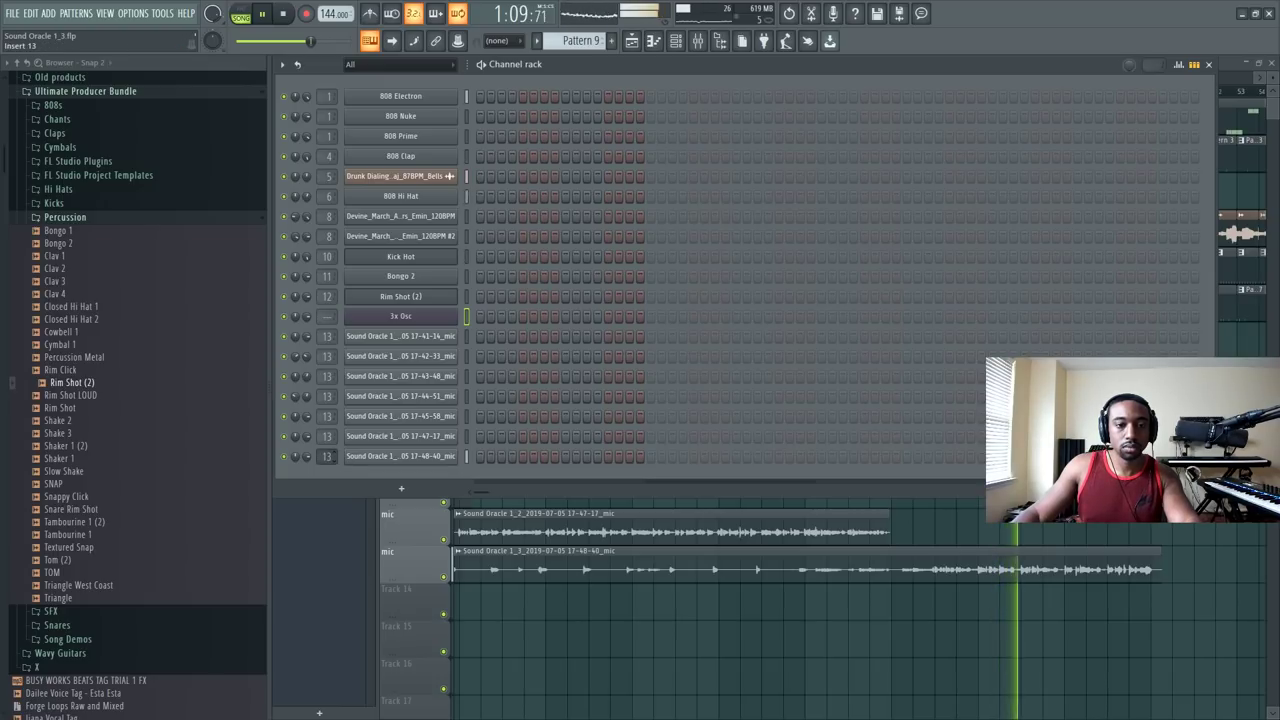
Step: Play the song from about bar 27 and review the seventh take together with the channel rack's mixer routing
{"action": "left_click", "coordinate": [818, 568]}
{"action": "key", "text": "space"}
{"action": "left_click", "coordinate": [691, 93]}
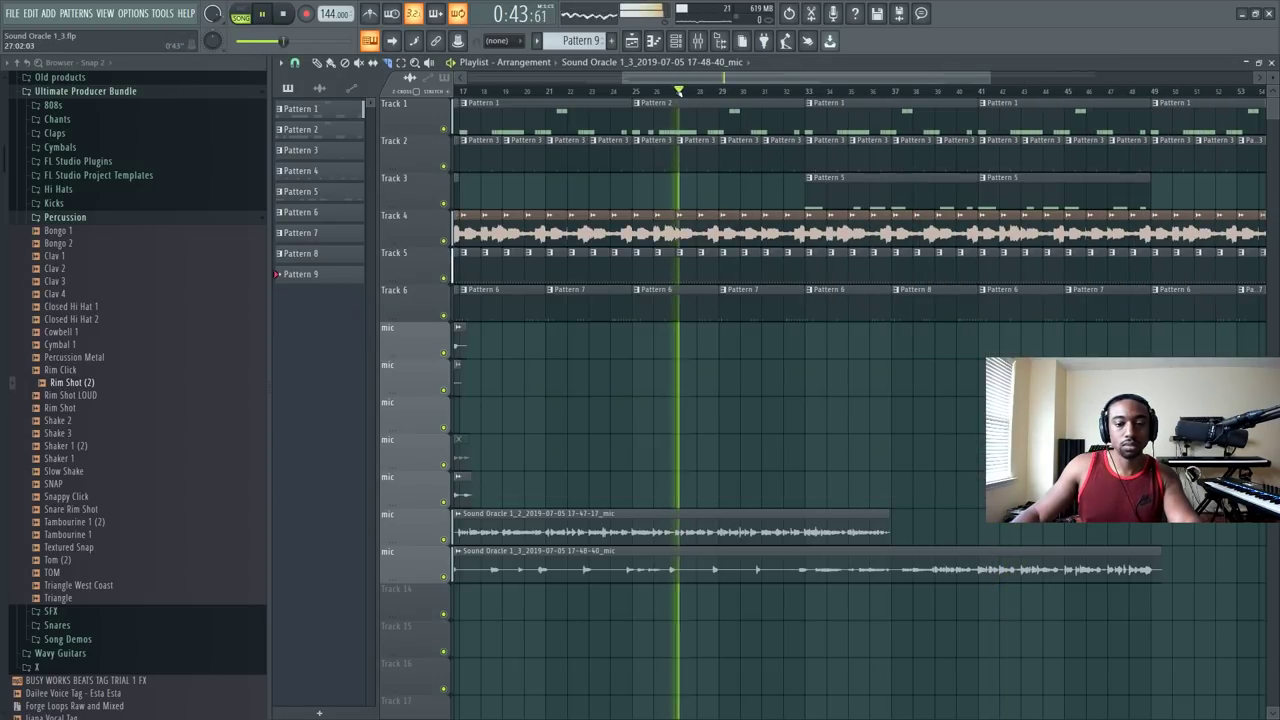
{"action": "scroll", "coordinate": [690, 92], "scroll_direction": "down", "scroll_amount": 2}
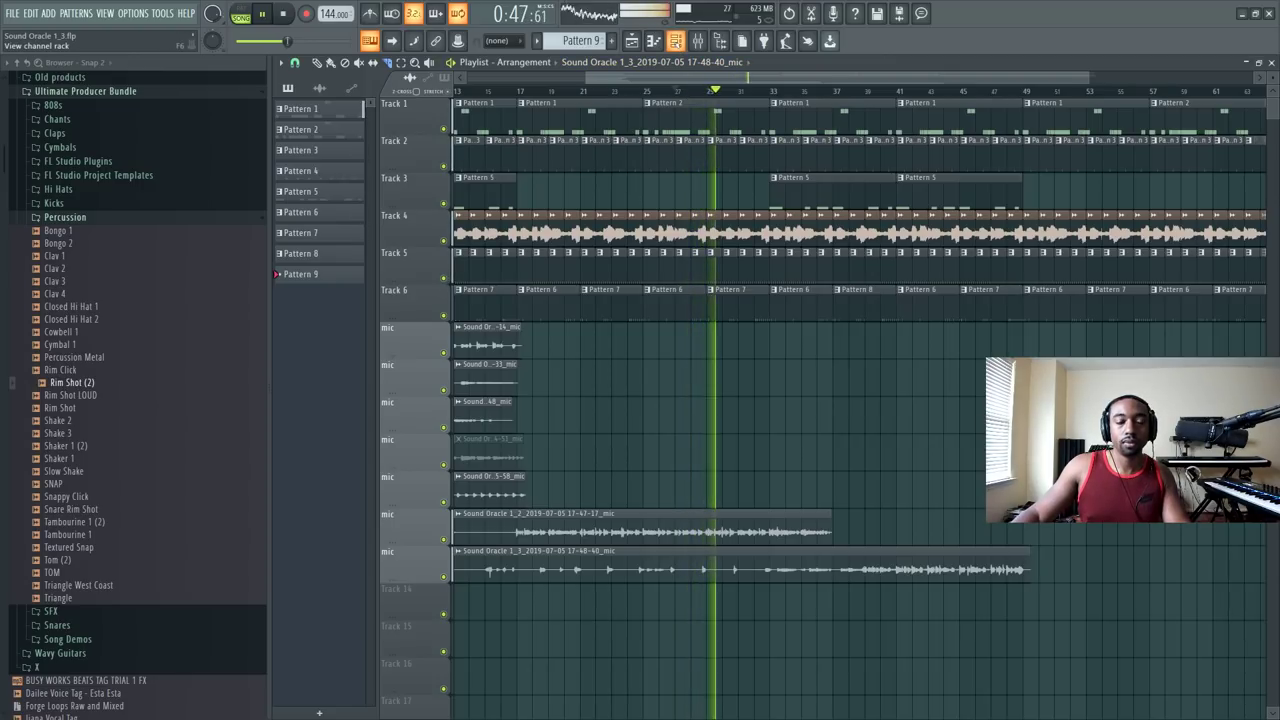
{"action": "key", "text": "F6"}
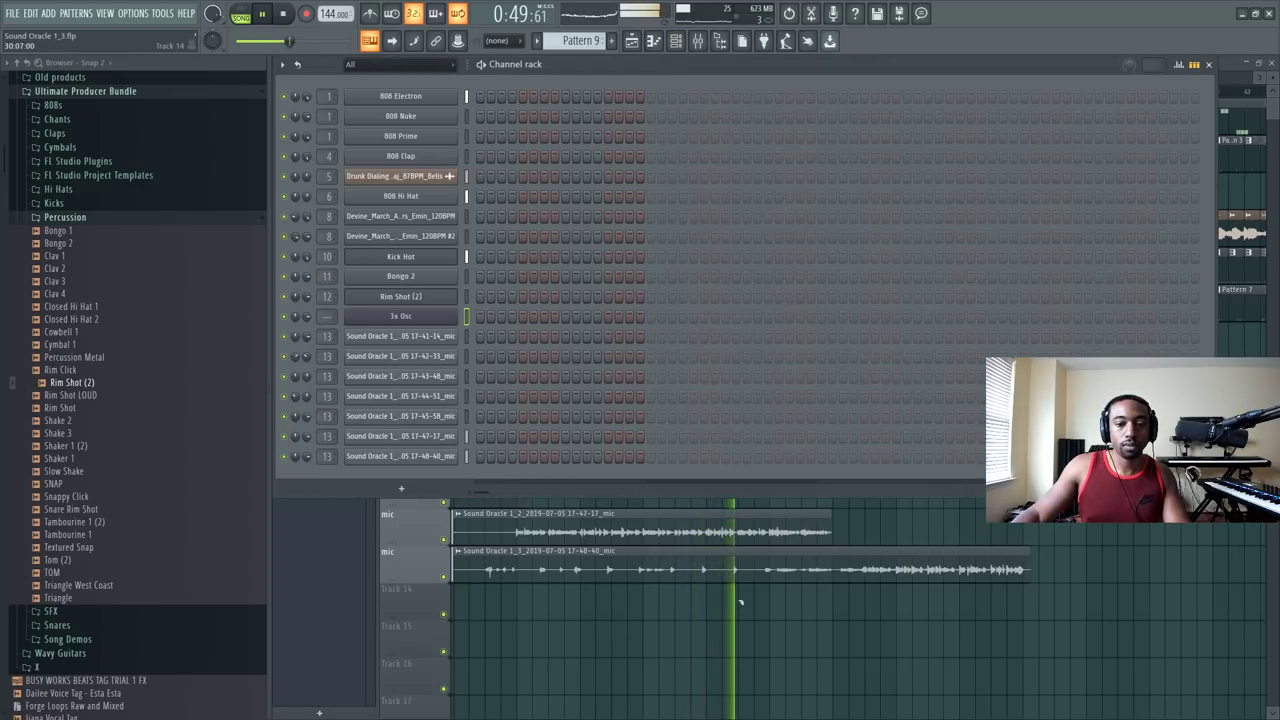
{"action": "key", "text": "F6"}
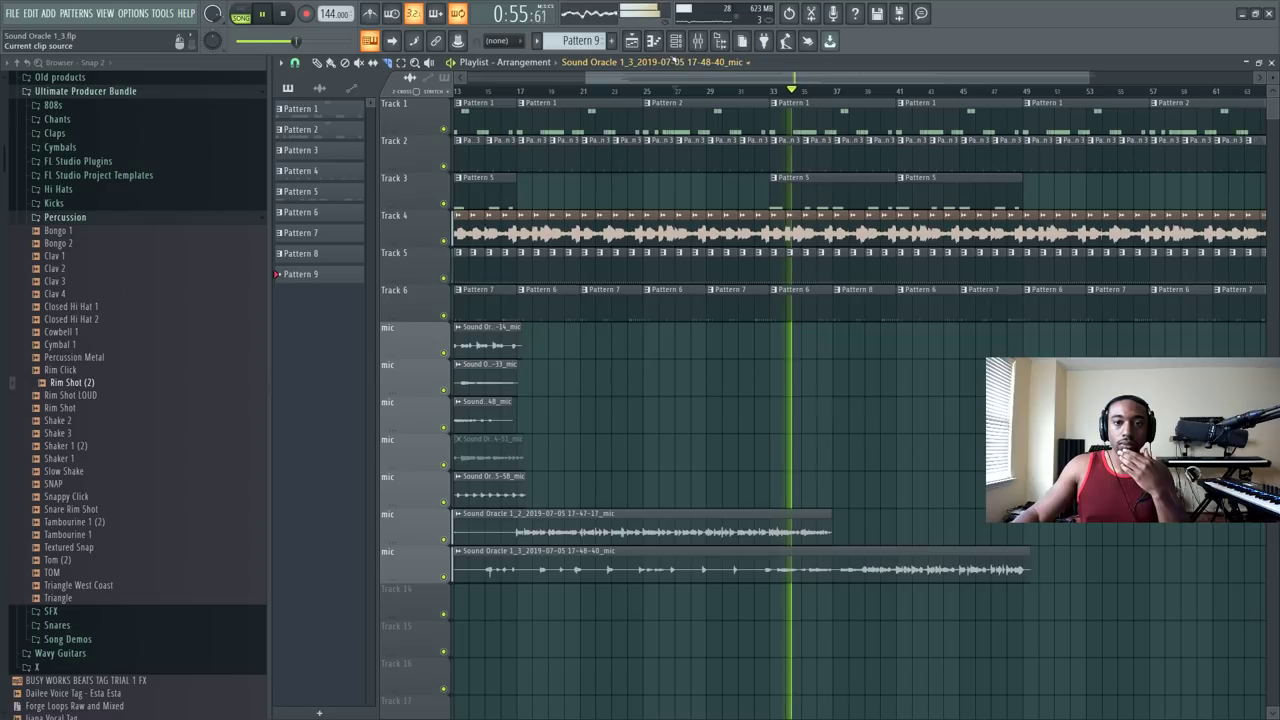
{"action": "left_click", "coordinate": [675, 44]}
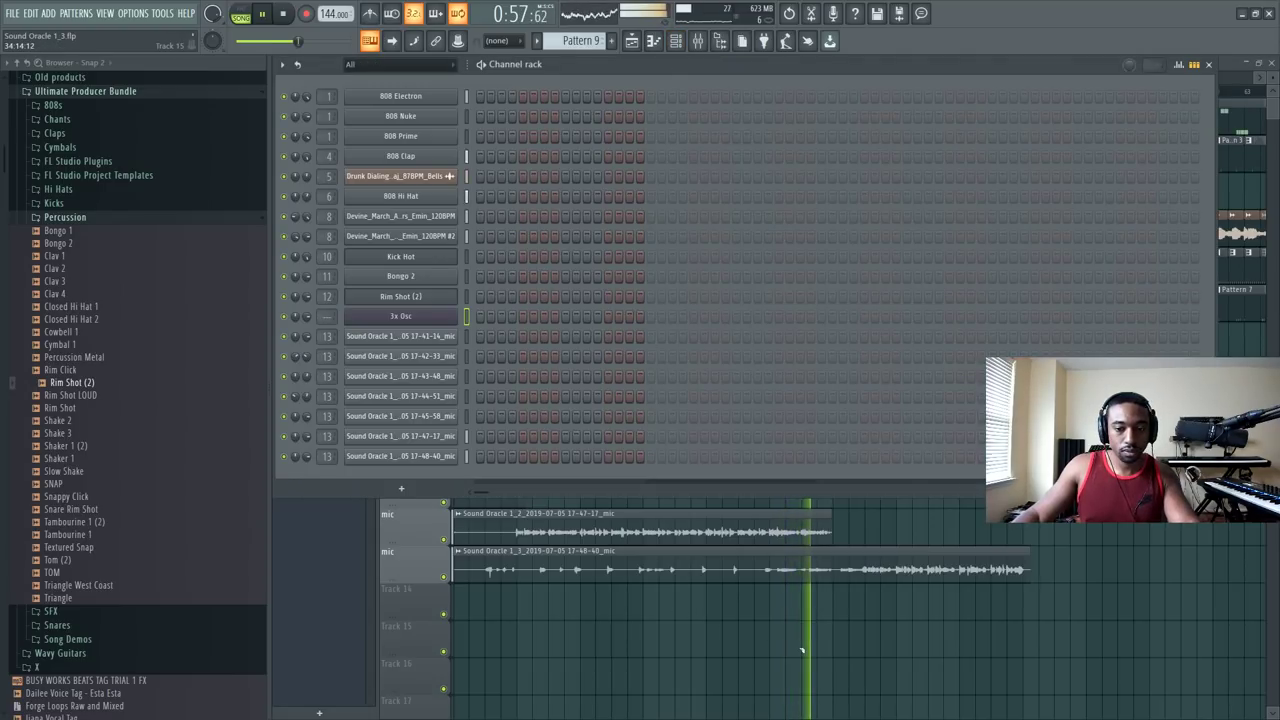
Step: Slice the seventh recorded mic clip at about bar 37 in the playlist
{"action": "key", "text": "F6"}
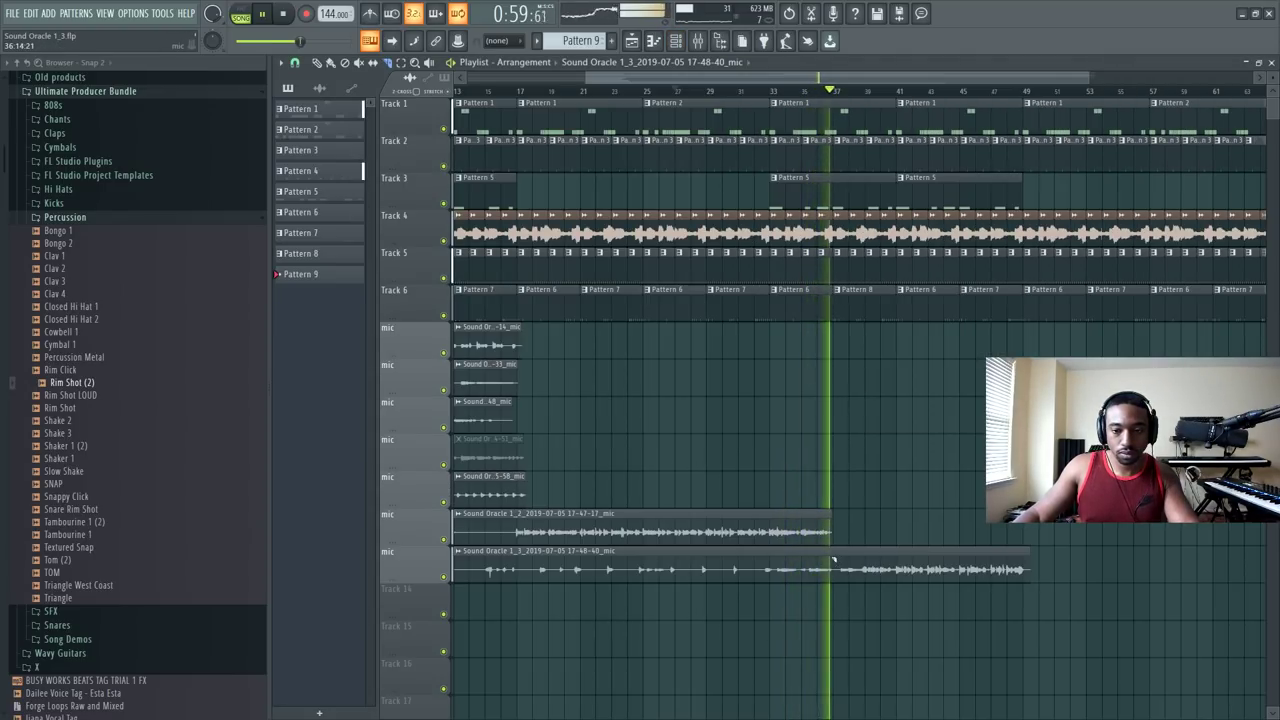
{"action": "left_click", "coordinate": [840, 582]}
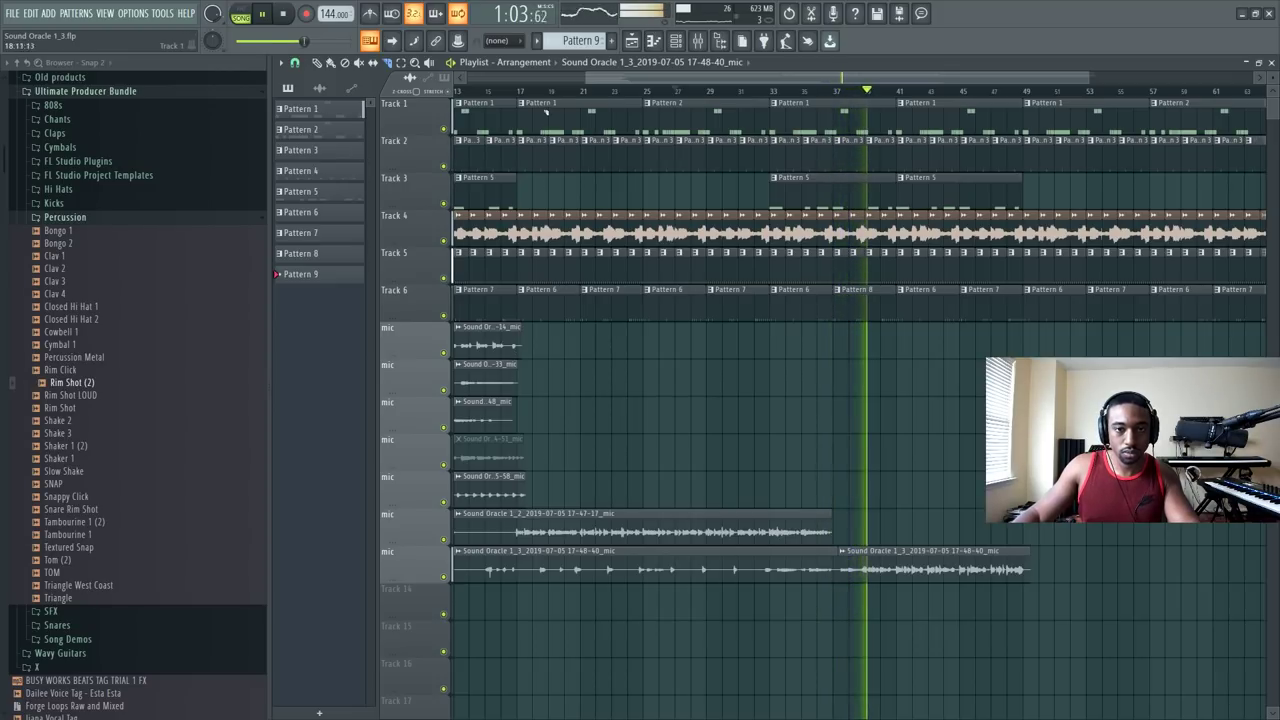
{"action": "scroll", "coordinate": [647, 517], "scroll_direction": "down", "scroll_amount": 2}
Step: Select the first part of the sliced seventh mic clip and route its channel to mixer track 14
{"action": "left_click", "coordinate": [650, 551]}
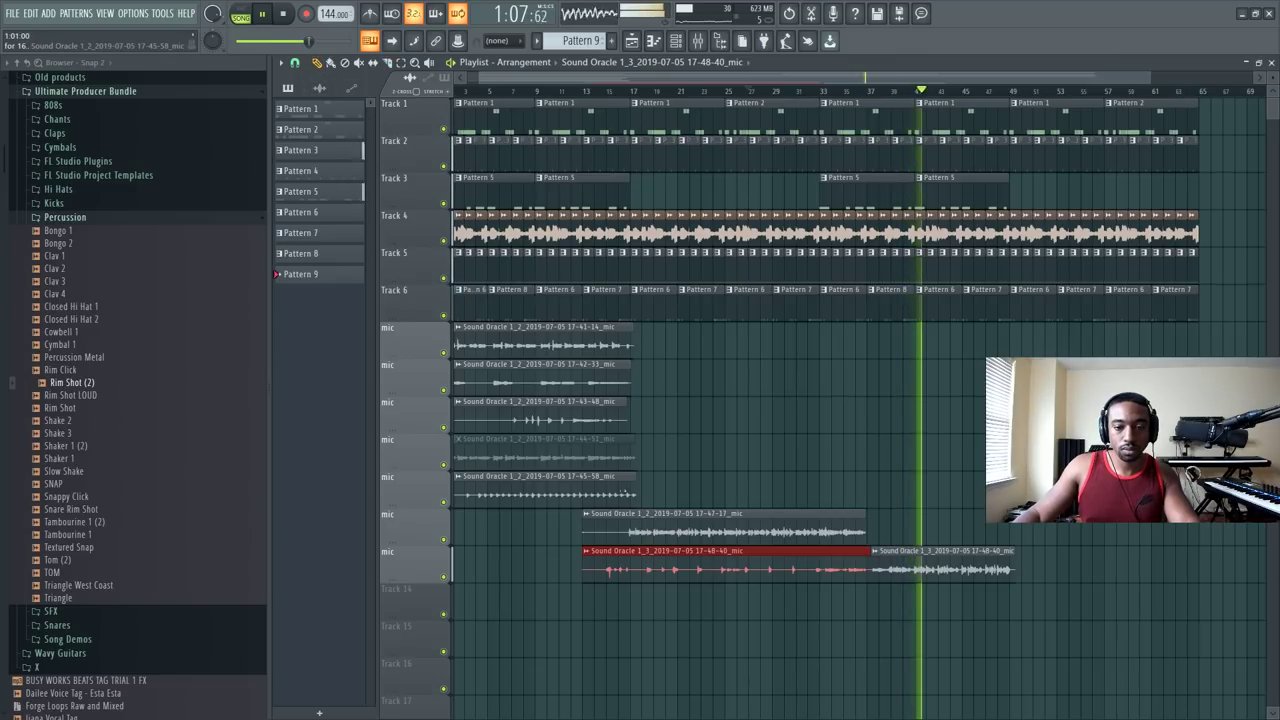
{"action": "left_click", "coordinate": [587, 551]}
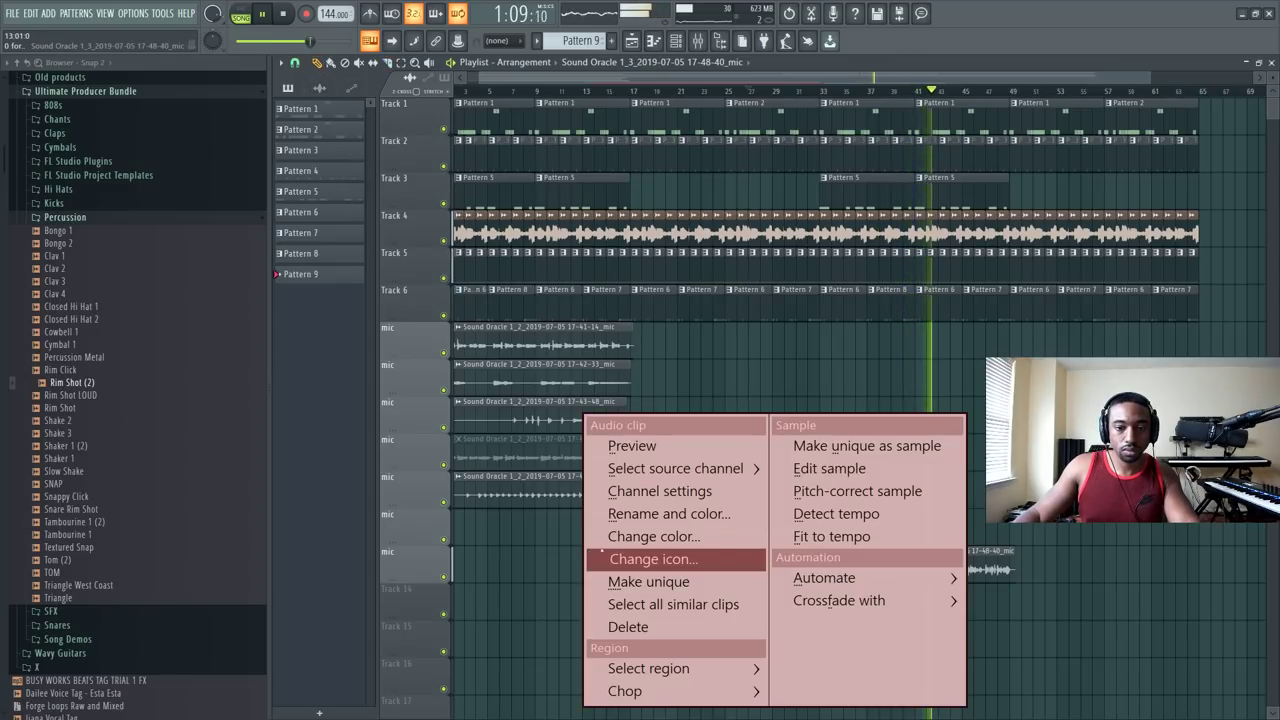
{"action": "left_click", "coordinate": [660, 491]}
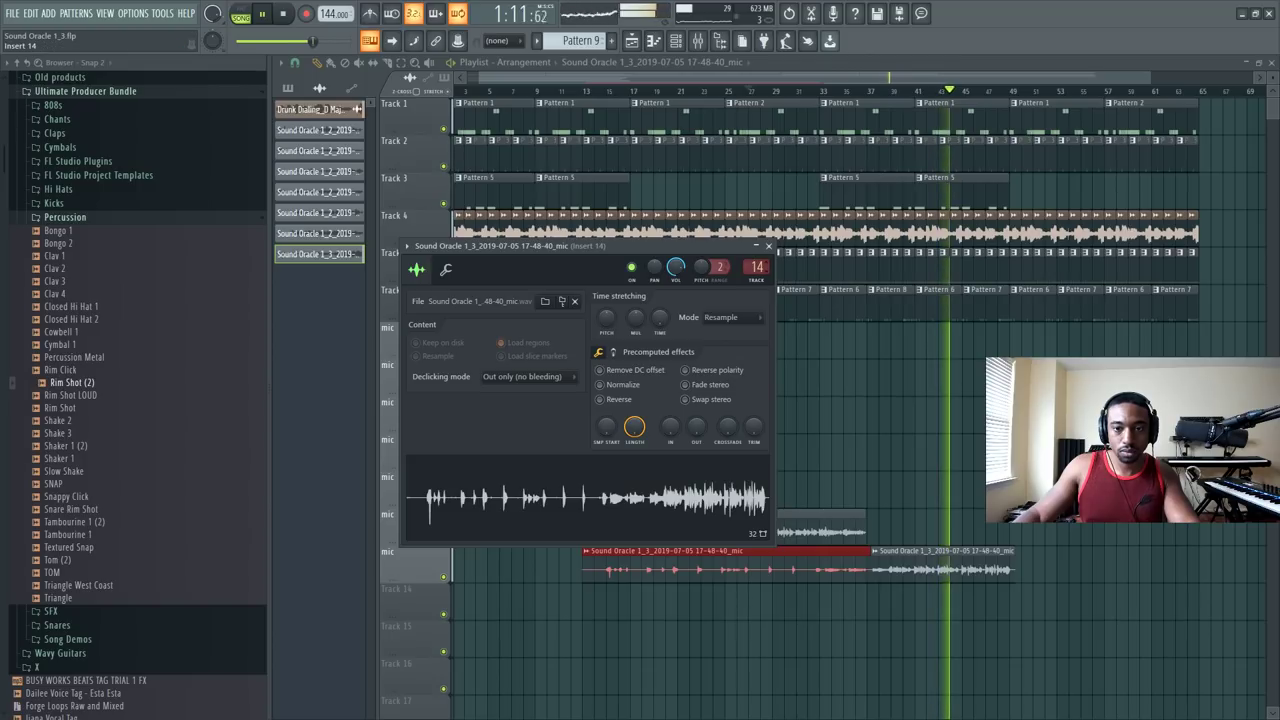
Step: Check Inserts 8 and 13 in the mixer and send Insert 14 to the fx send track
{"action": "left_click", "coordinate": [697, 40]}
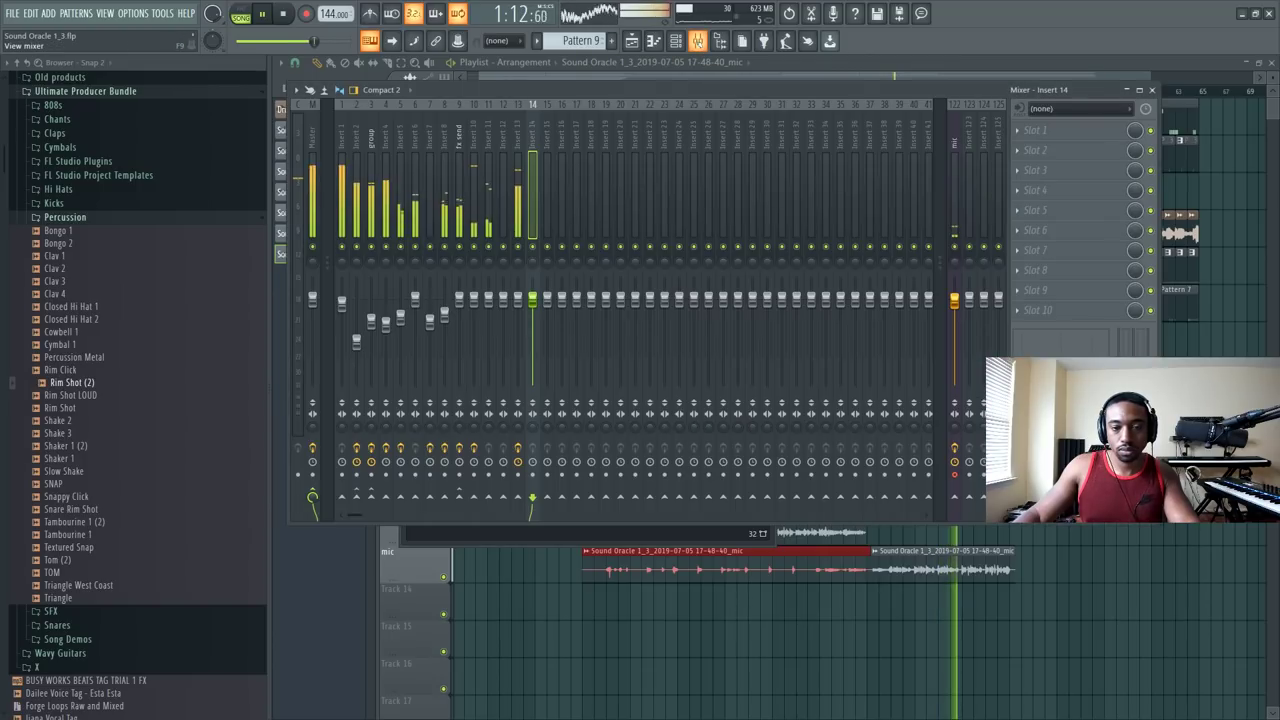
{"action": "left_click", "coordinate": [444, 152]}
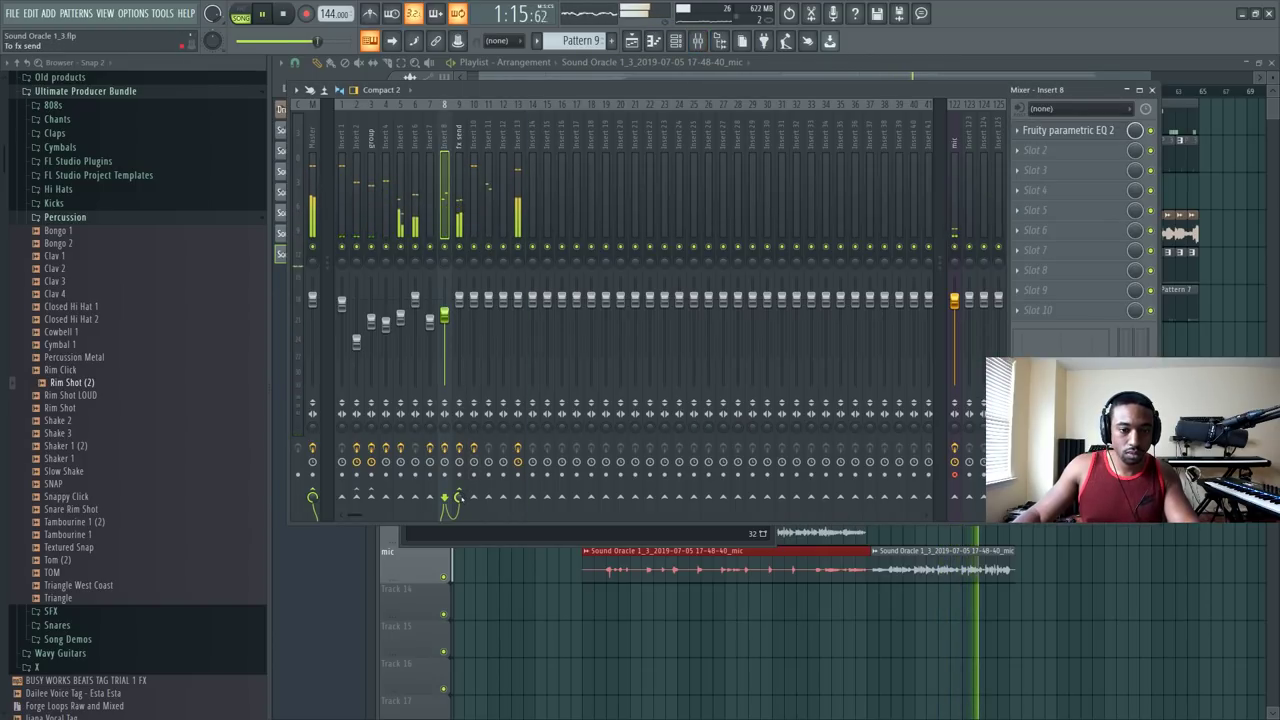
{"action": "left_click", "coordinate": [517, 160]}
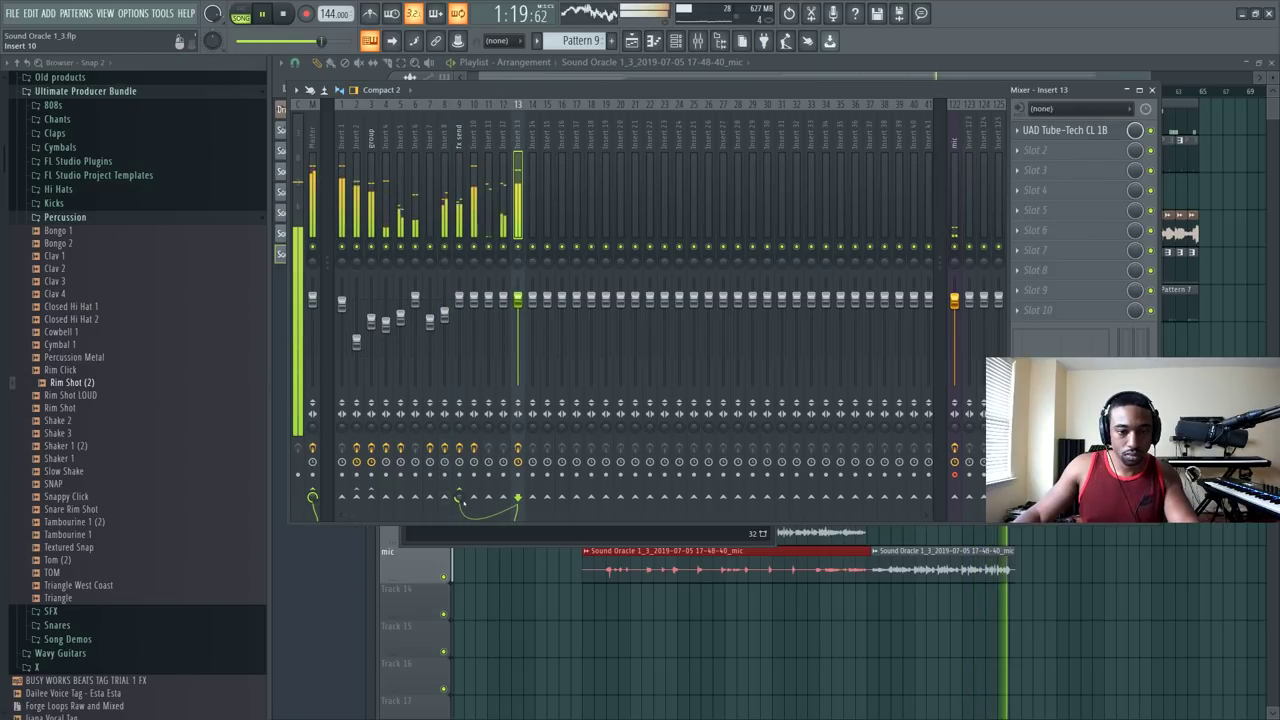
{"action": "left_click", "coordinate": [532, 145]}
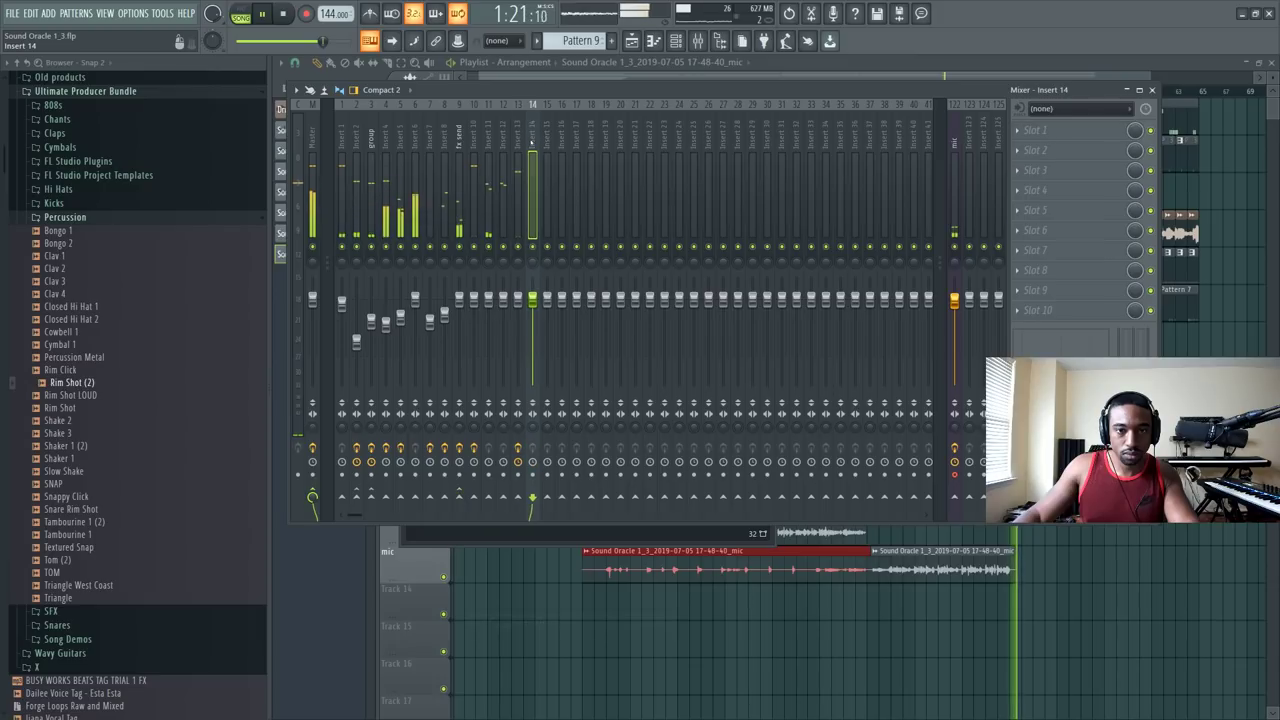
{"action": "left_click", "coordinate": [459, 497]}
{"action": "right_click", "coordinate": [459, 497]}
{"action": "key", "text": "Escape"}
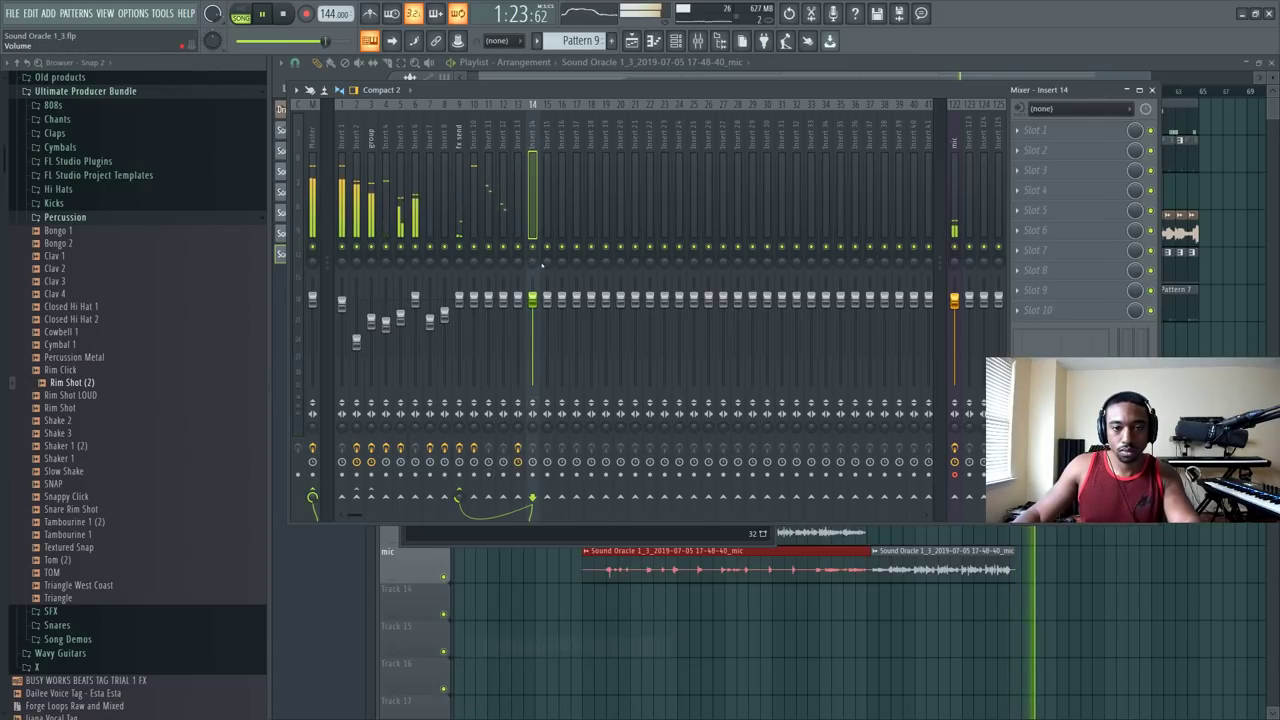
Step: Check the channel rack's mixer assignments, stop the song and inspect Insert 14's routing in the mixer
{"action": "left_click", "coordinate": [675, 40]}
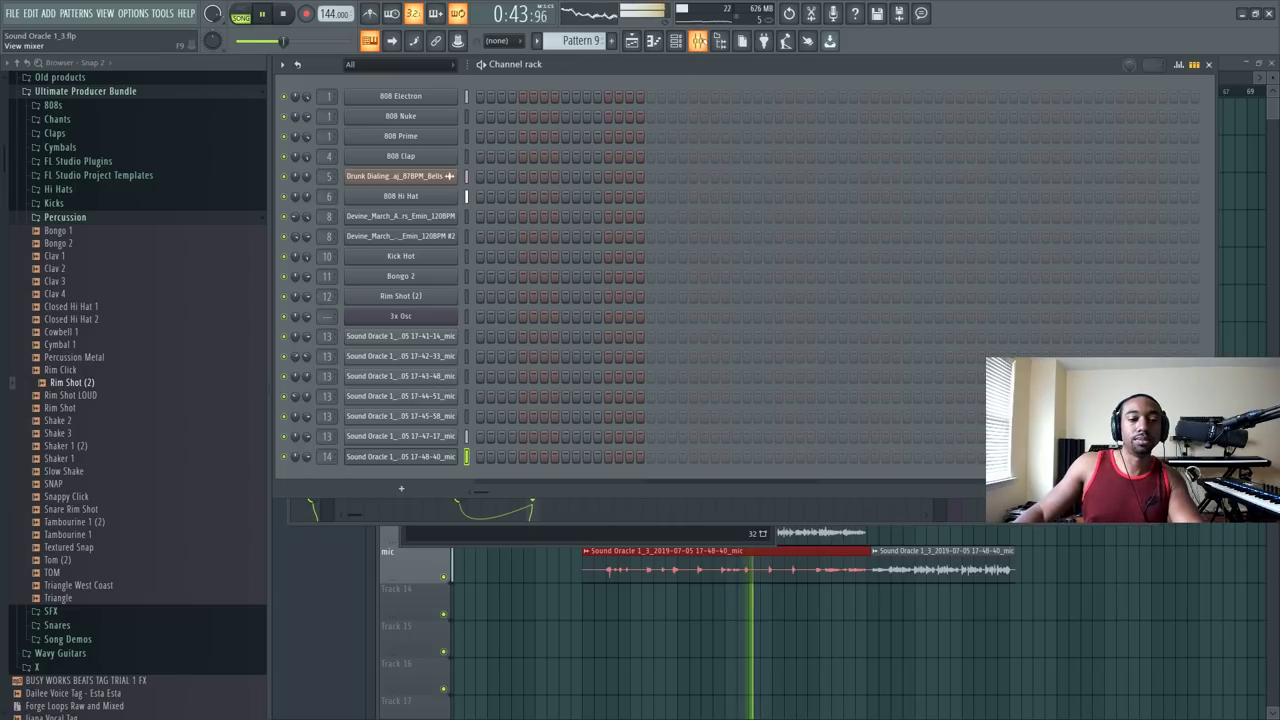
{"action": "left_click", "coordinate": [700, 537]}
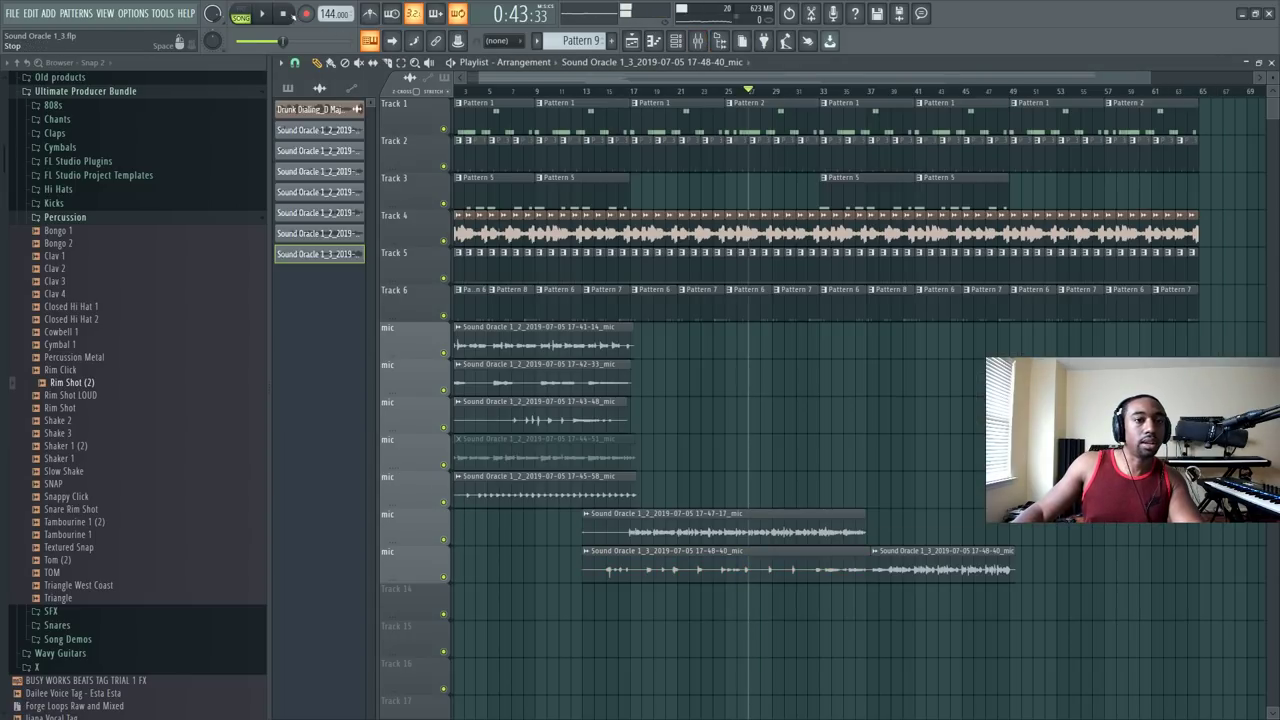
{"action": "left_click", "coordinate": [697, 40]}
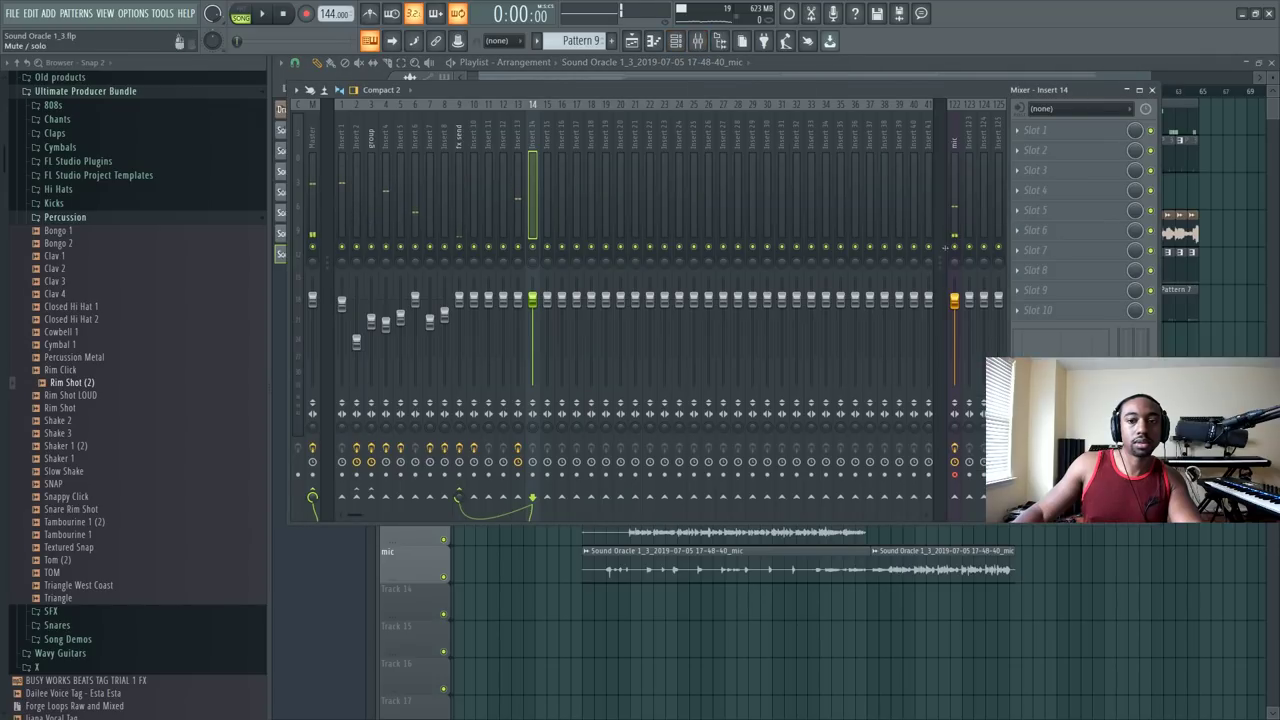
{"action": "key", "text": "F9"}
Step: Play the song from the start and review the channel settings of the second, fifth and third mic clips
{"action": "key", "text": "space"}
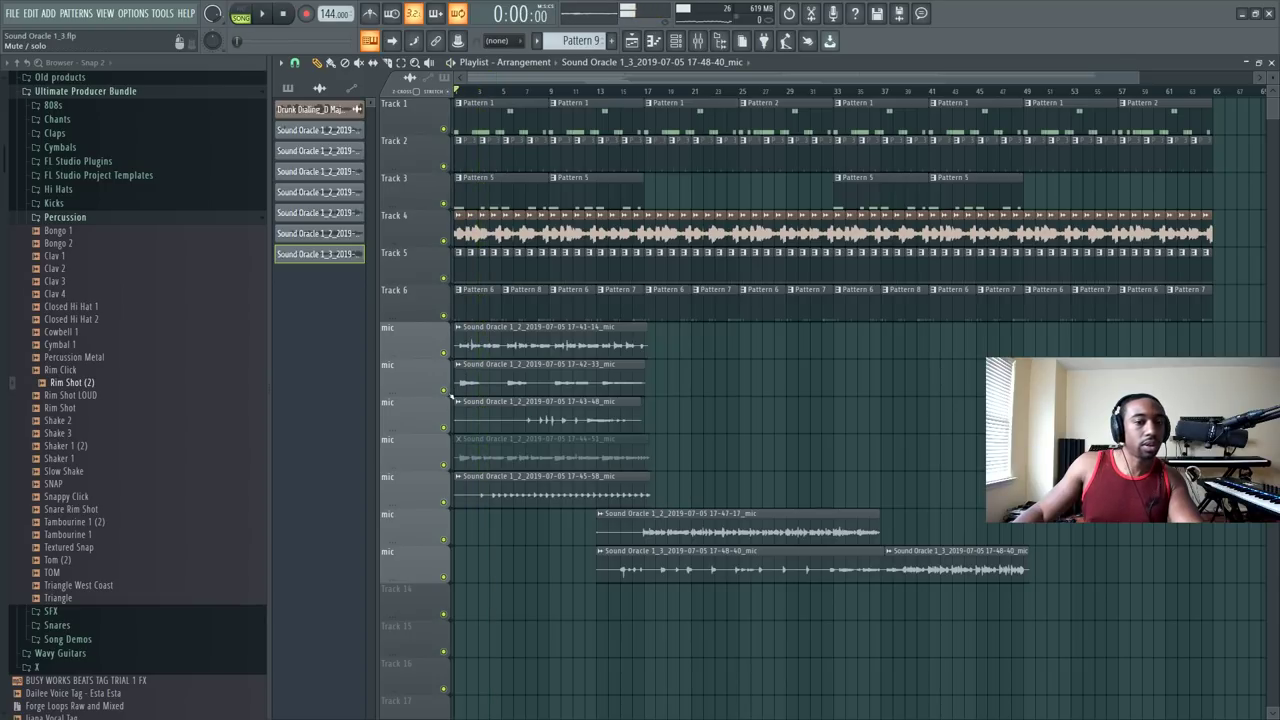
{"action": "right_click", "coordinate": [445, 391]}
{"action": "right_click", "coordinate": [445, 391]}
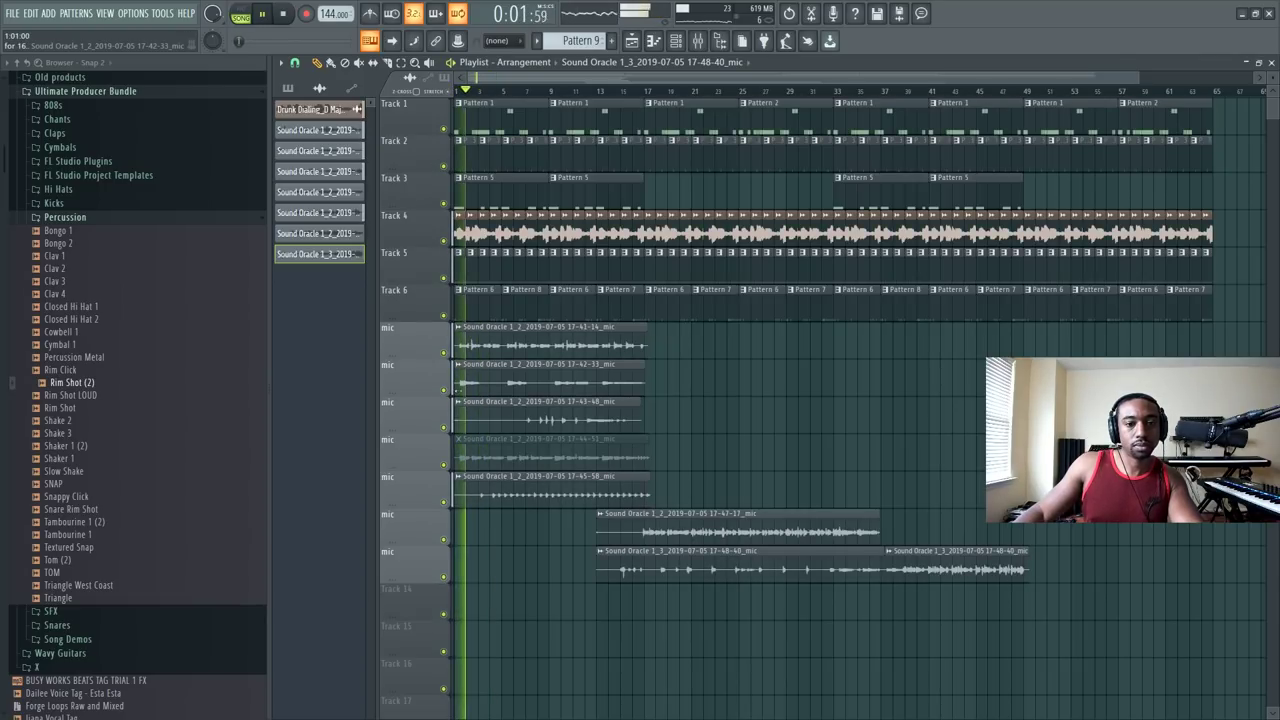
{"action": "left_click", "coordinate": [457, 366]}
{"action": "left_click", "coordinate": [520, 449]}
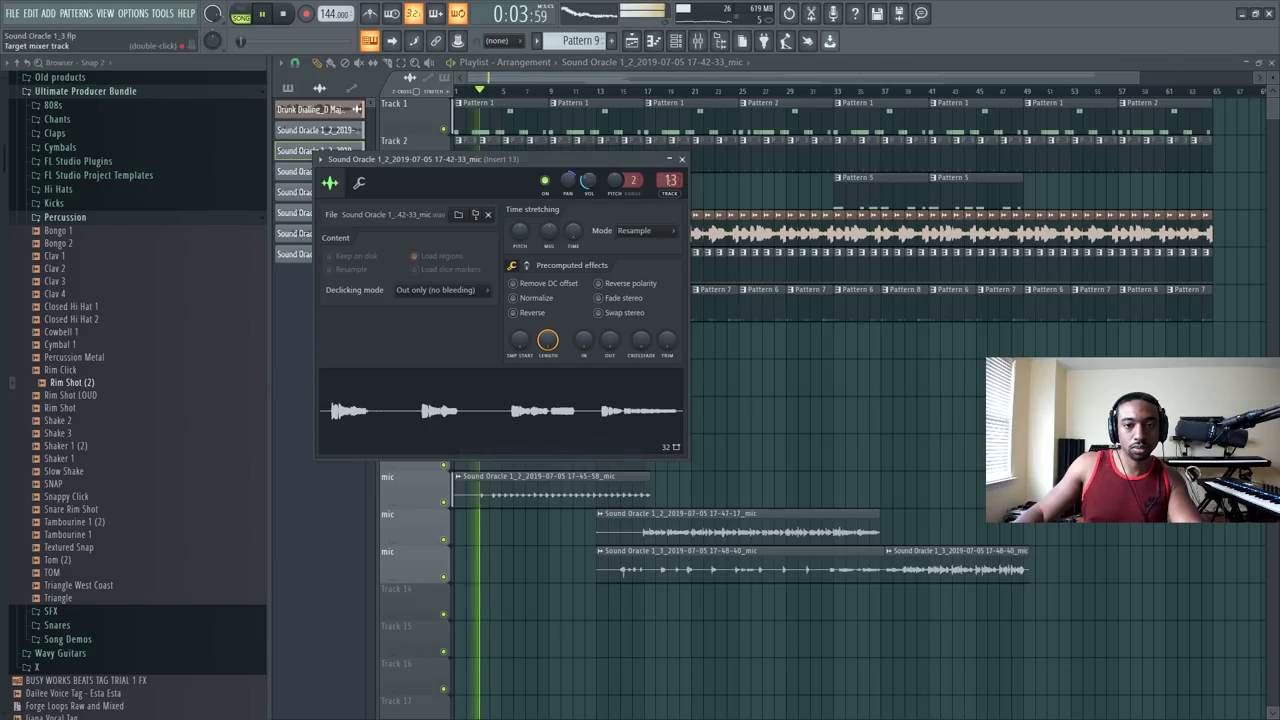
{"action": "key", "text": "Escape"}
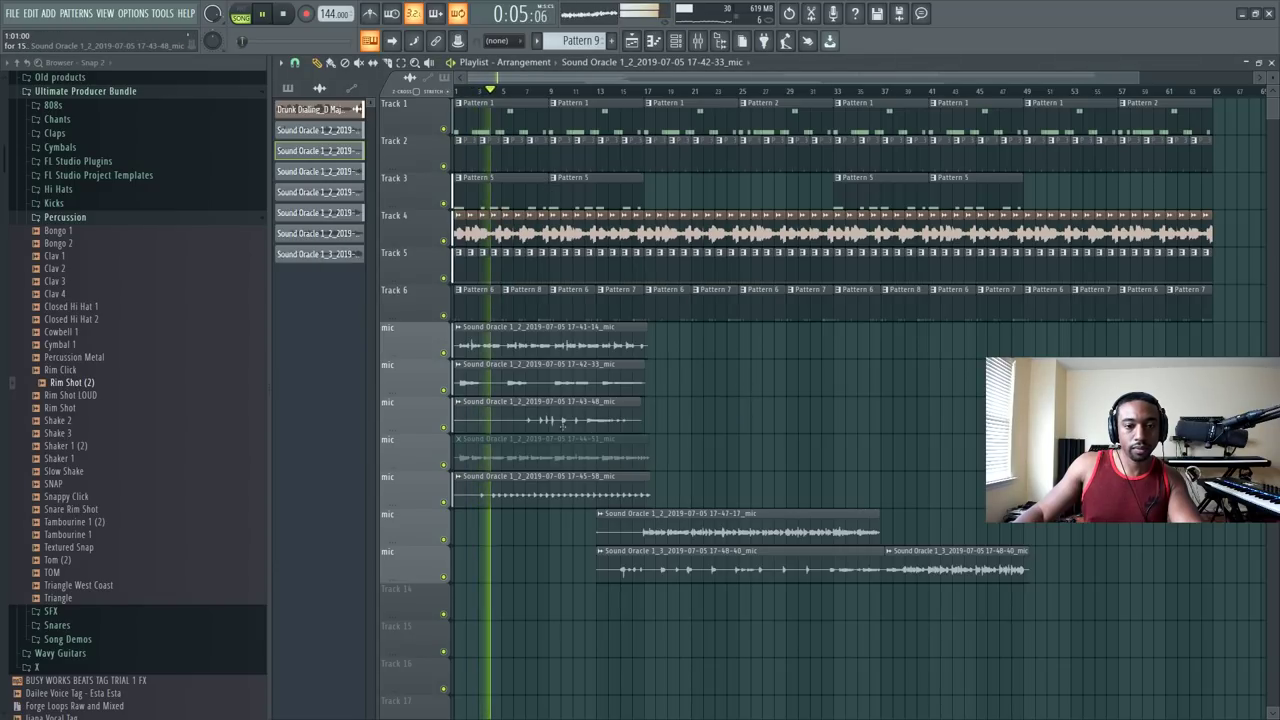
{"action": "left_click", "coordinate": [457, 476]}
{"action": "left_click", "coordinate": [522, 490]}
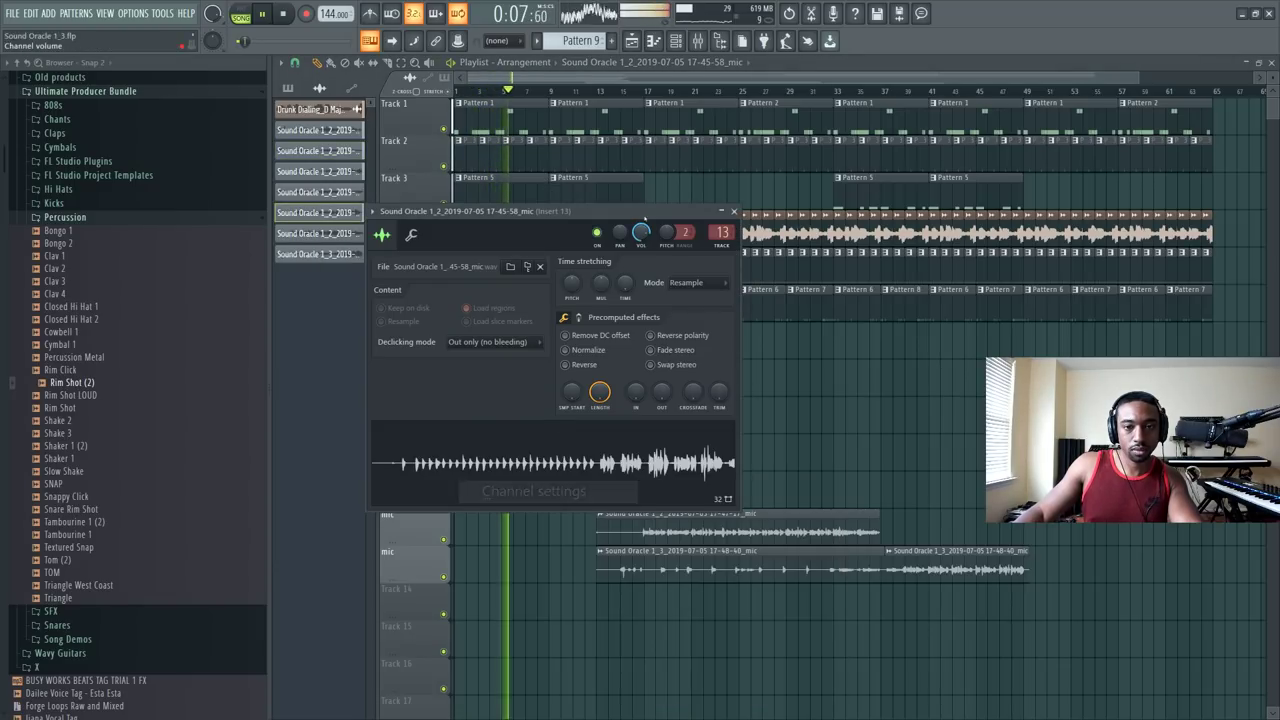
{"action": "key", "text": "Escape"}
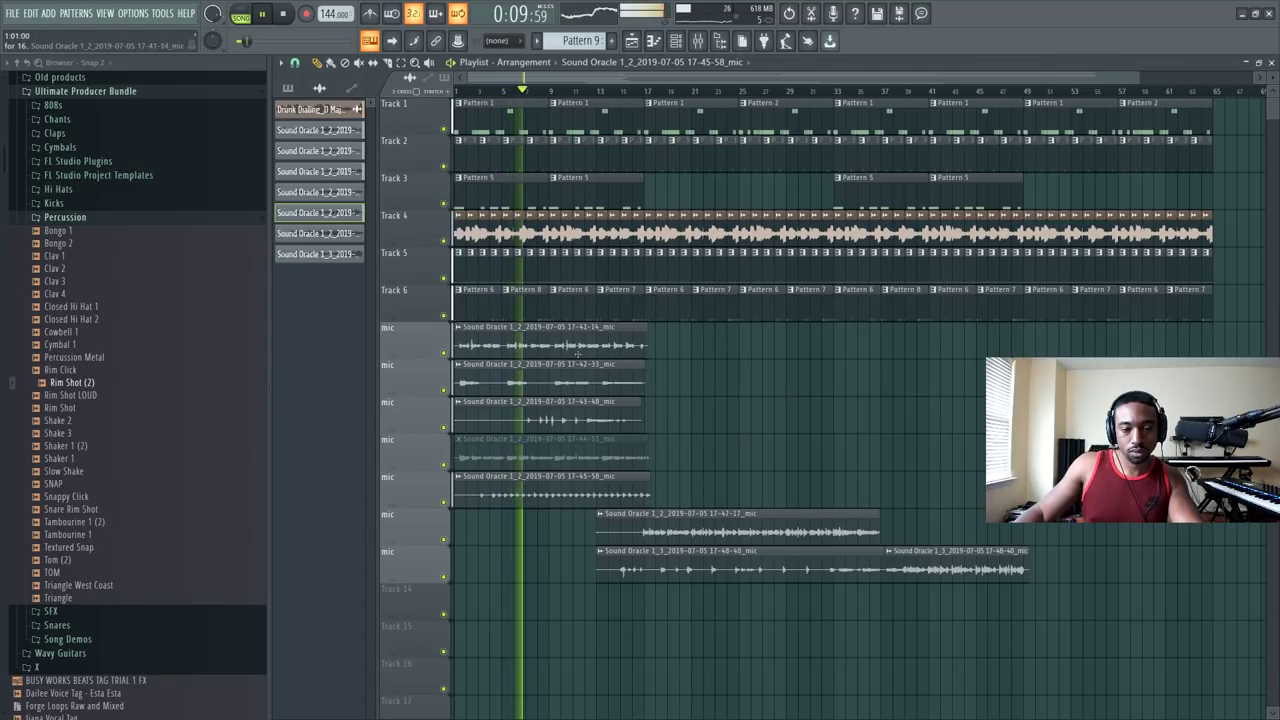
{"action": "left_click", "coordinate": [457, 402]}
{"action": "left_click", "coordinate": [531, 485]}
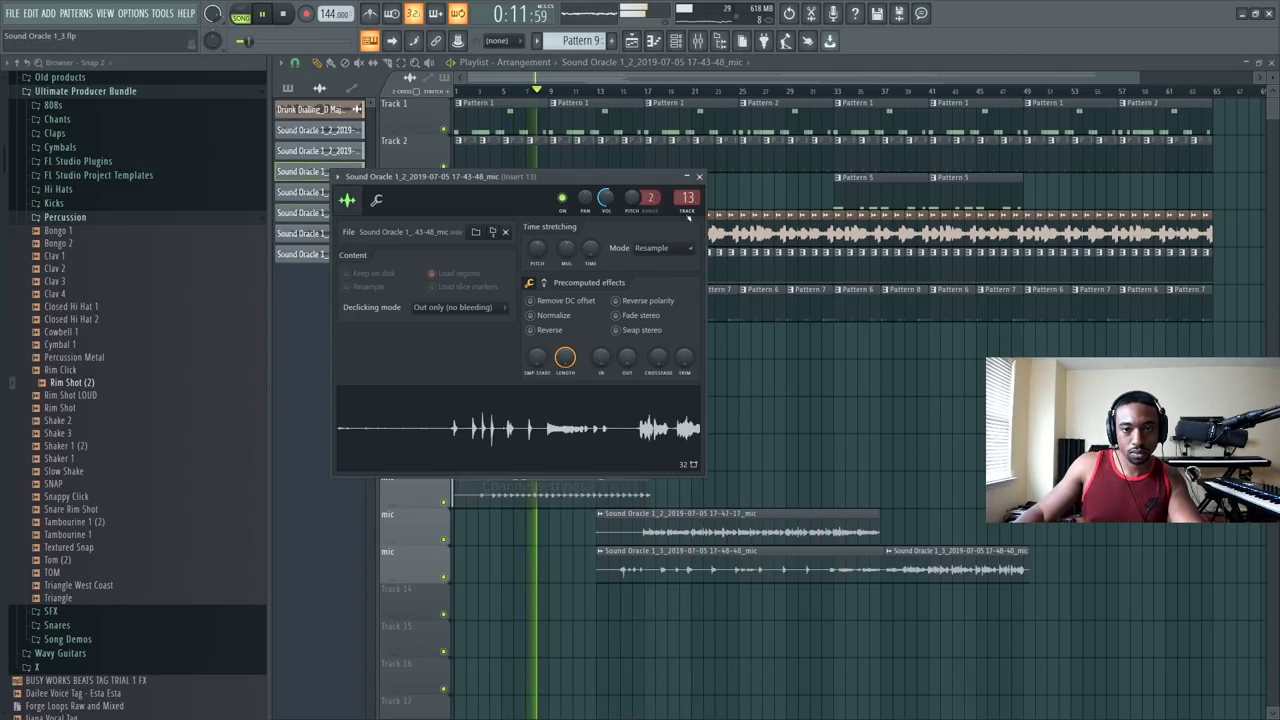
{"action": "key", "text": "Escape"}
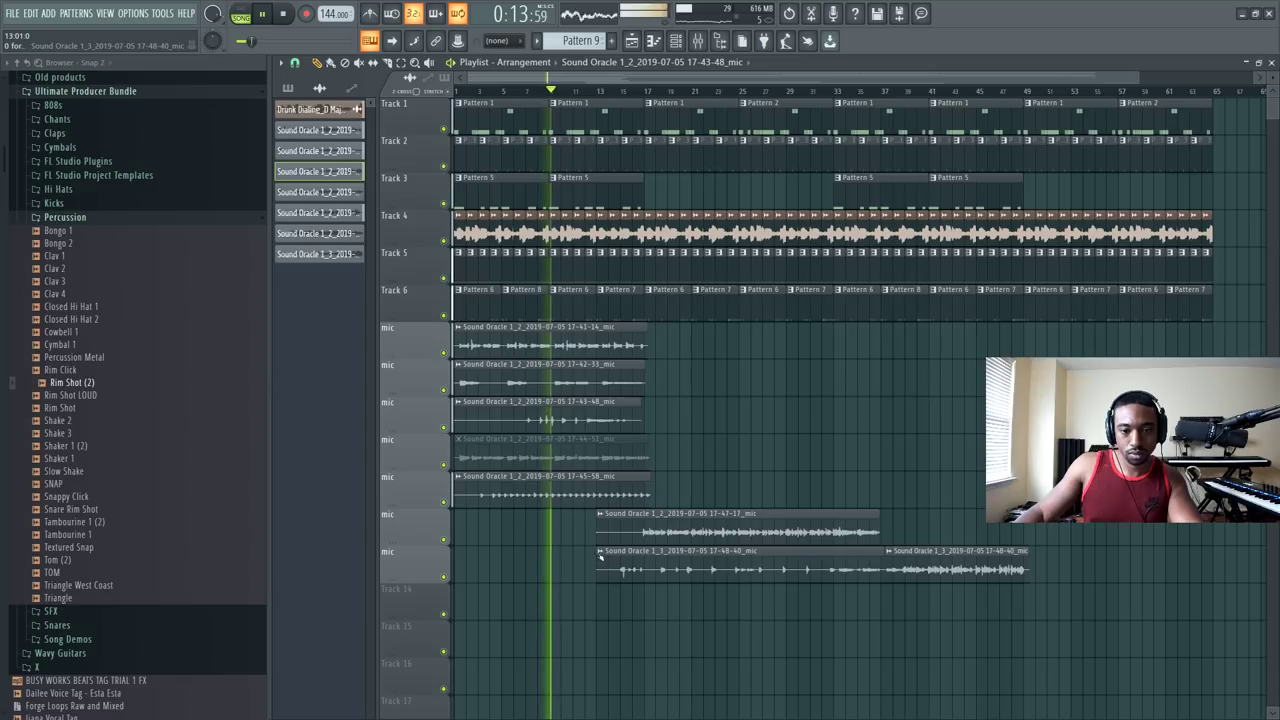
Step: Make the first part of the sliced seventh mic clip unique
{"action": "left_click", "coordinate": [600, 402]}
{"action": "key", "text": "Escape"}
{"action": "left_click", "coordinate": [600, 552]}
{"action": "left_click", "coordinate": [640, 580]}
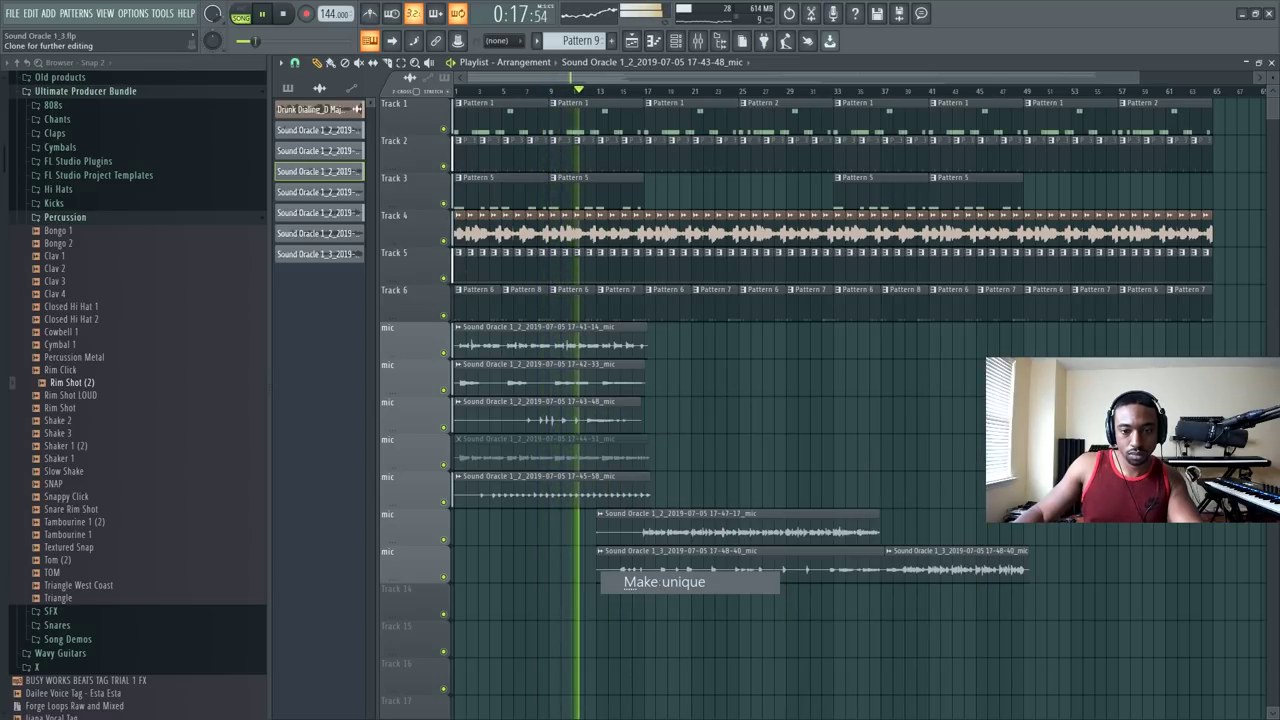
Step: Inspect the channel settings of the unique first part and of the remaining part of the seventh mic clip
{"action": "left_click", "coordinate": [600, 551]}
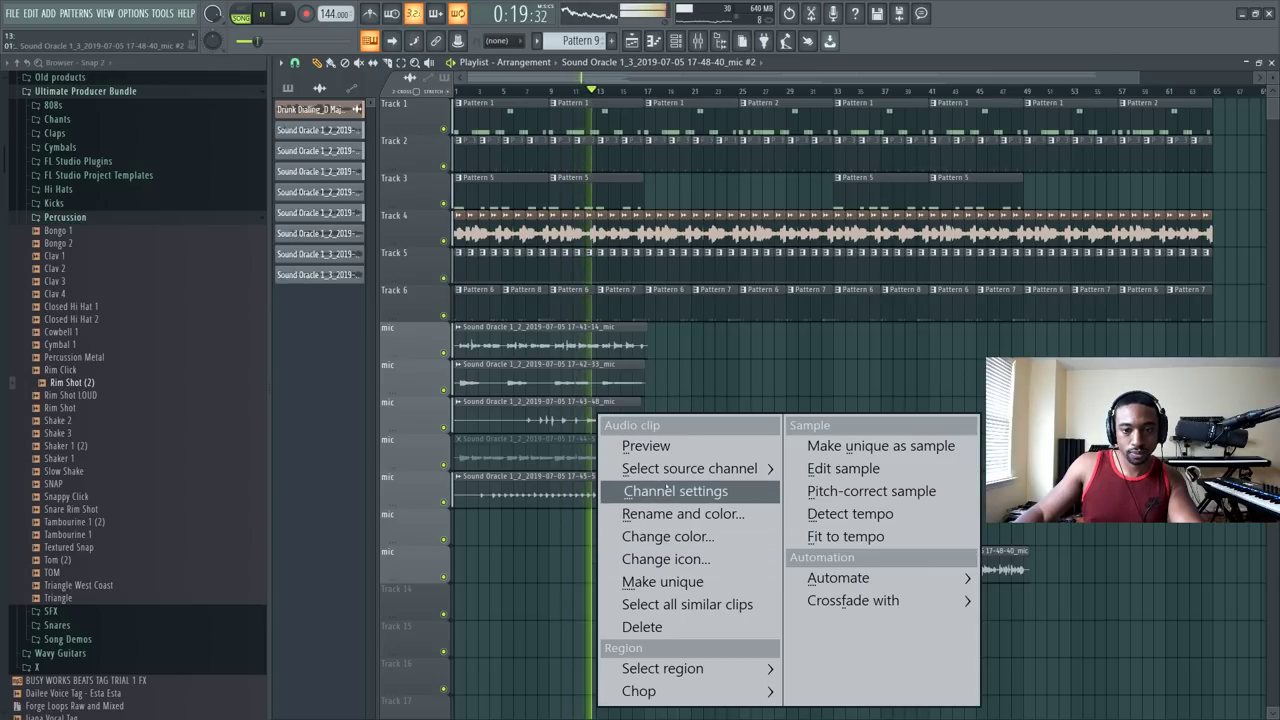
{"action": "left_click", "coordinate": [671, 491]}
{"action": "left_click", "coordinate": [647, 124]}
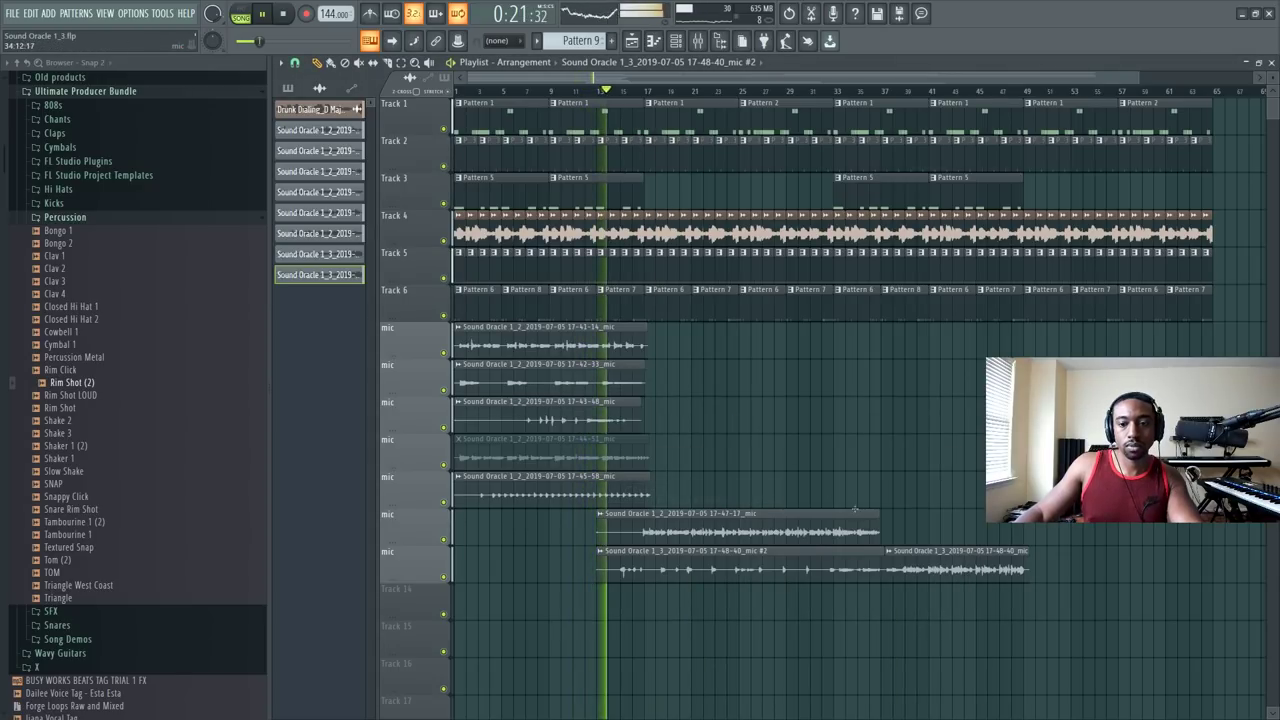
{"action": "left_click", "coordinate": [890, 551]}
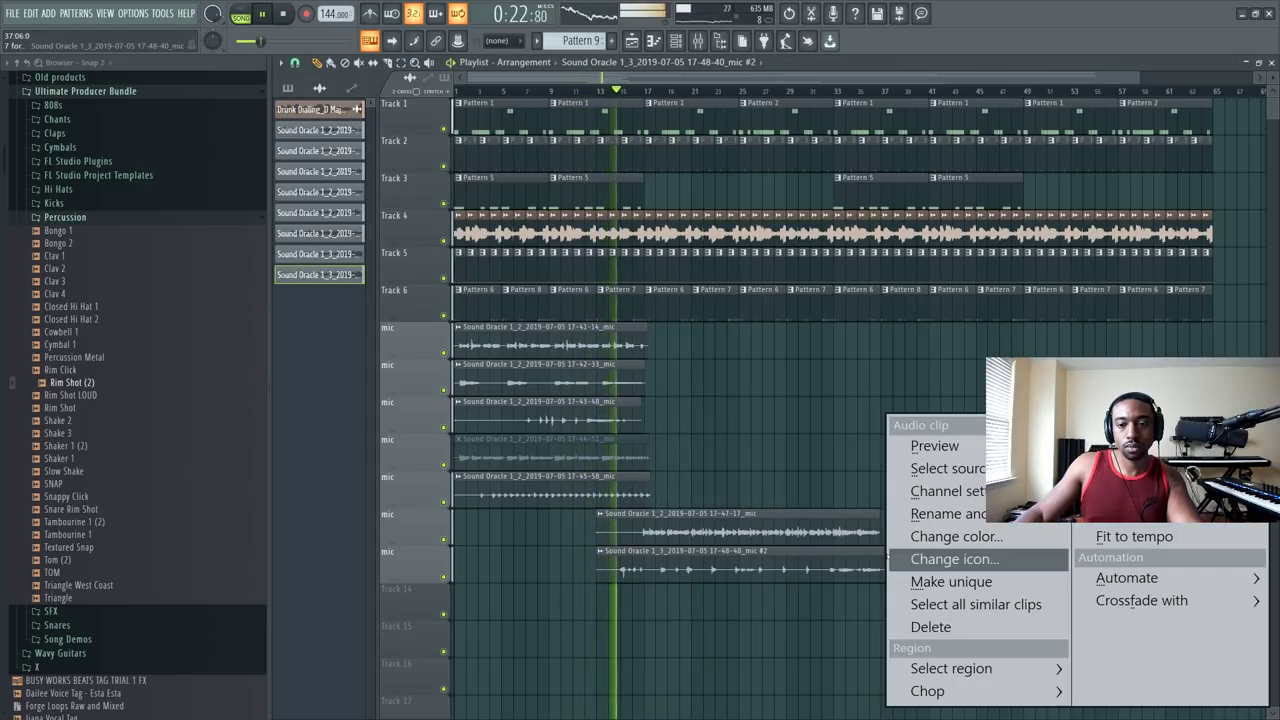
{"action": "left_click", "coordinate": [925, 491]}
{"action": "key", "text": "Escape"}
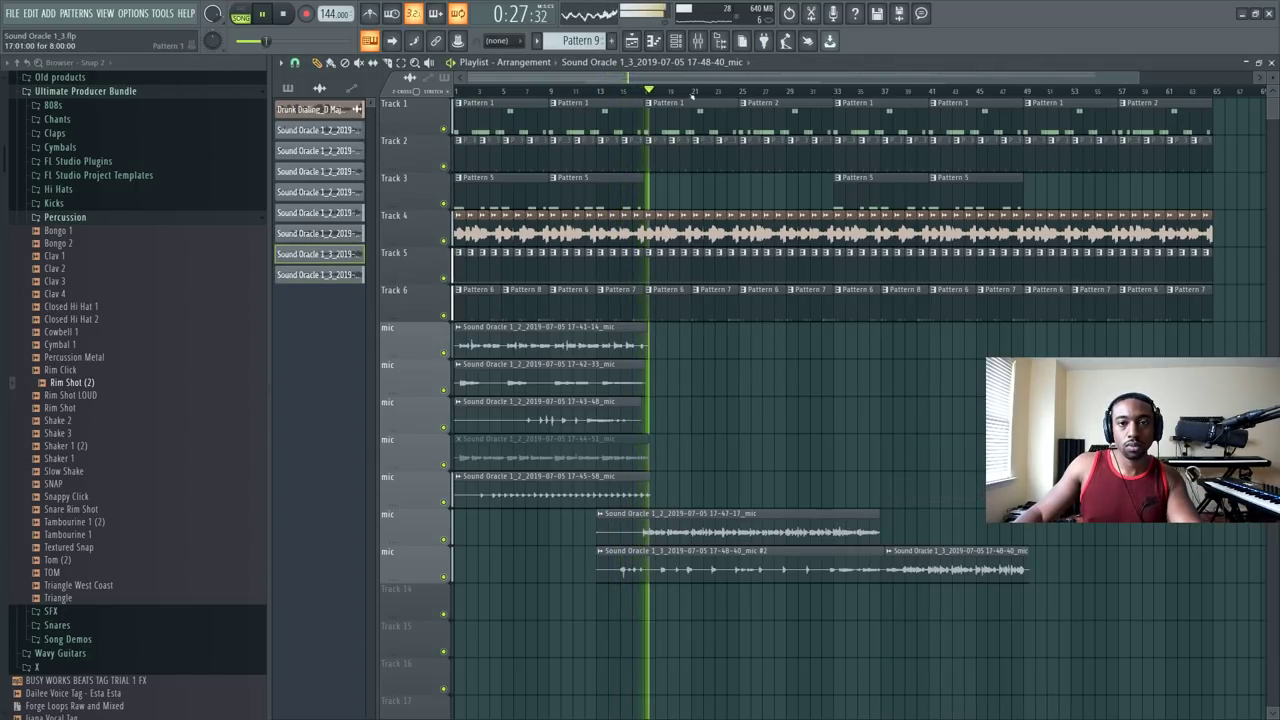
Step: Try a slightly lower volume on Insert 14, compare it with Insert 13 and reset the fader to its default
{"action": "key", "text": "F9"}
{"action": "left_click", "coordinate": [536, 142]}
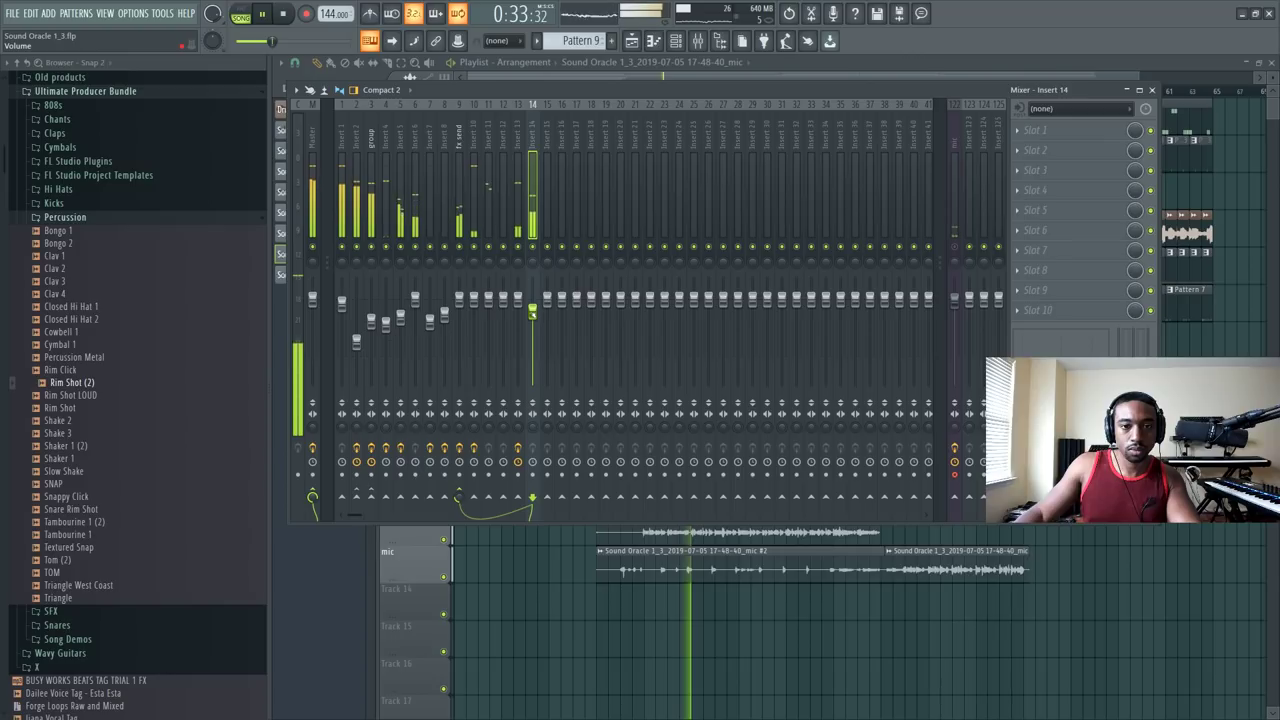
{"action": "left_click", "coordinate": [522, 165]}
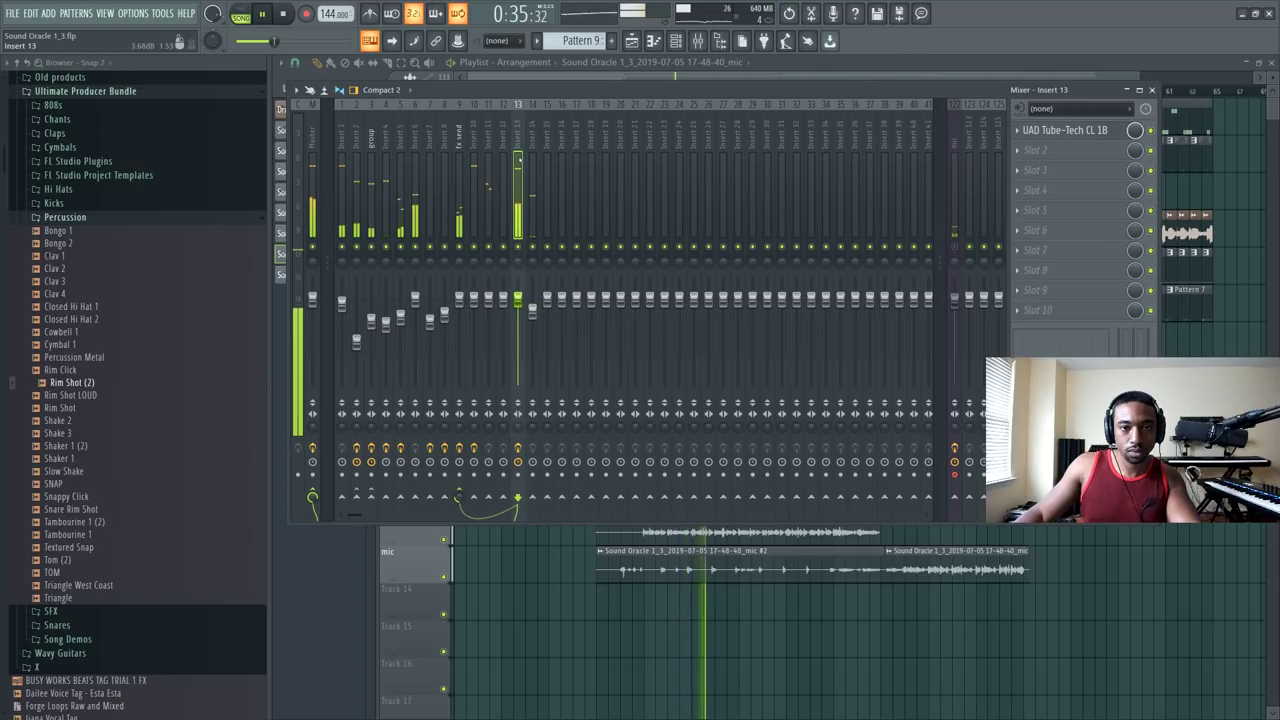
{"action": "right_click", "coordinate": [528, 319]}
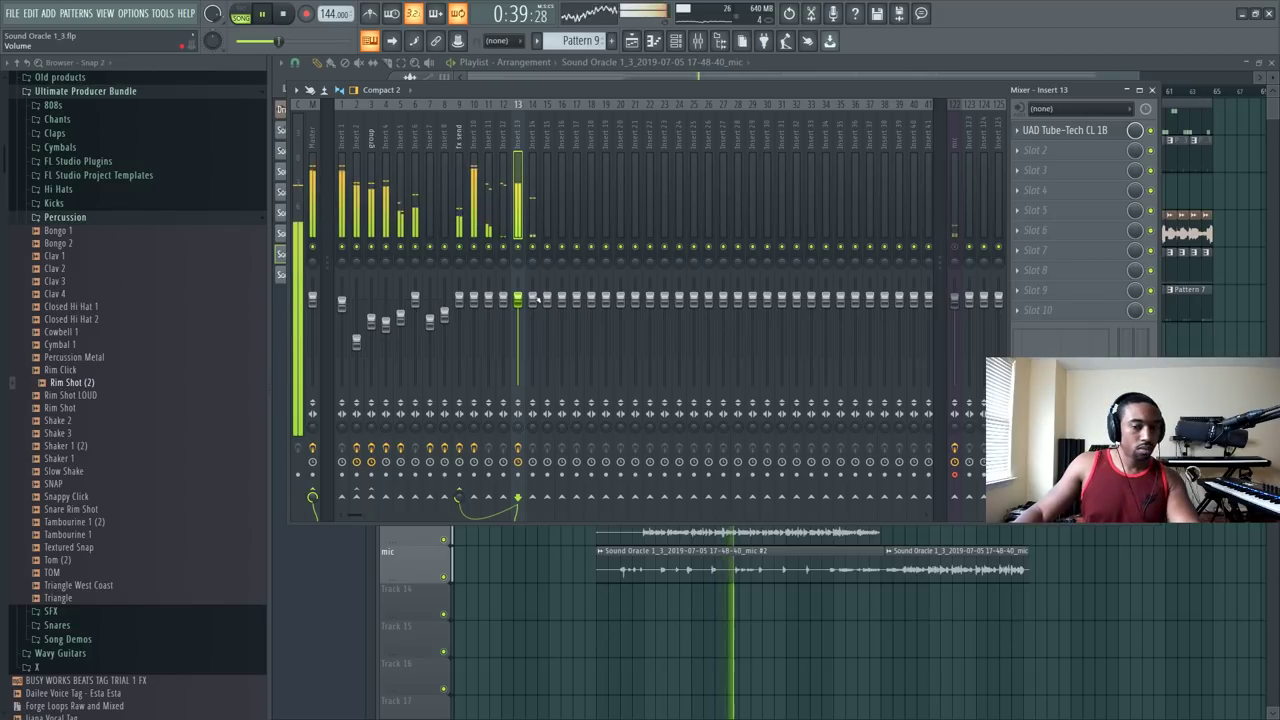
Step: Return to the playlist and save the project while the song plays
{"action": "key", "text": "F9"}
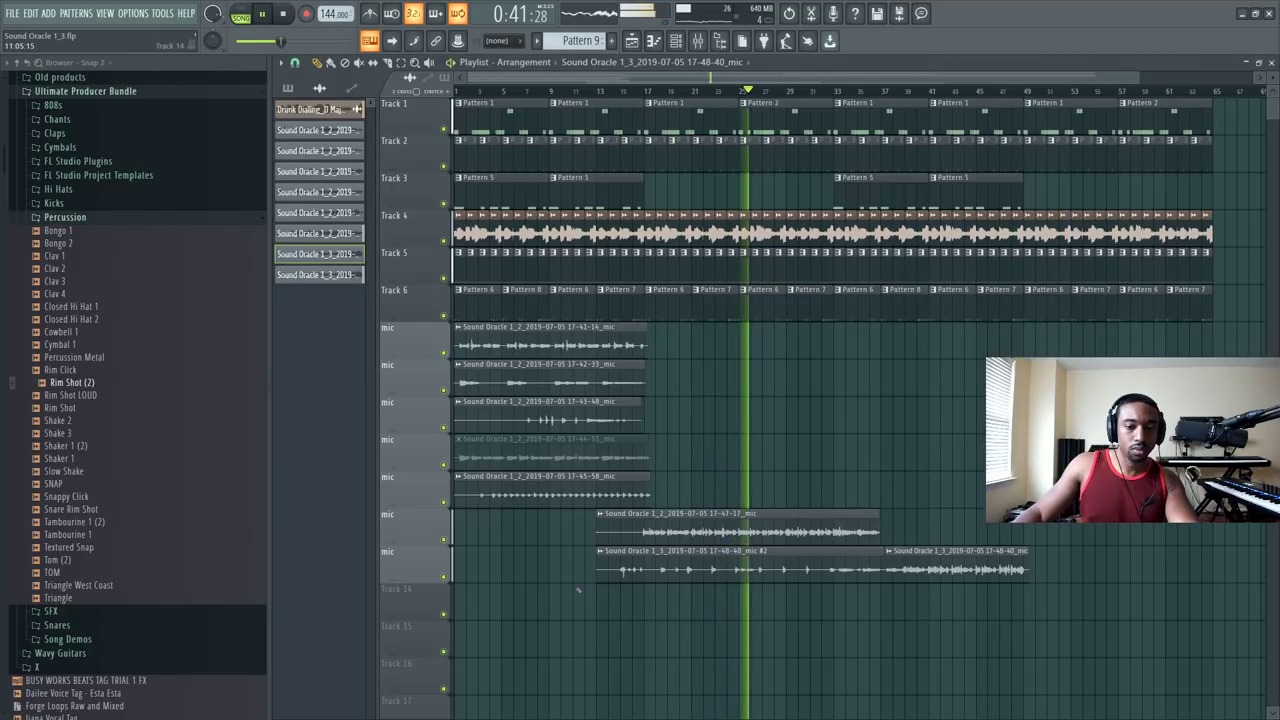
{"action": "key", "text": "ctrl+s"}
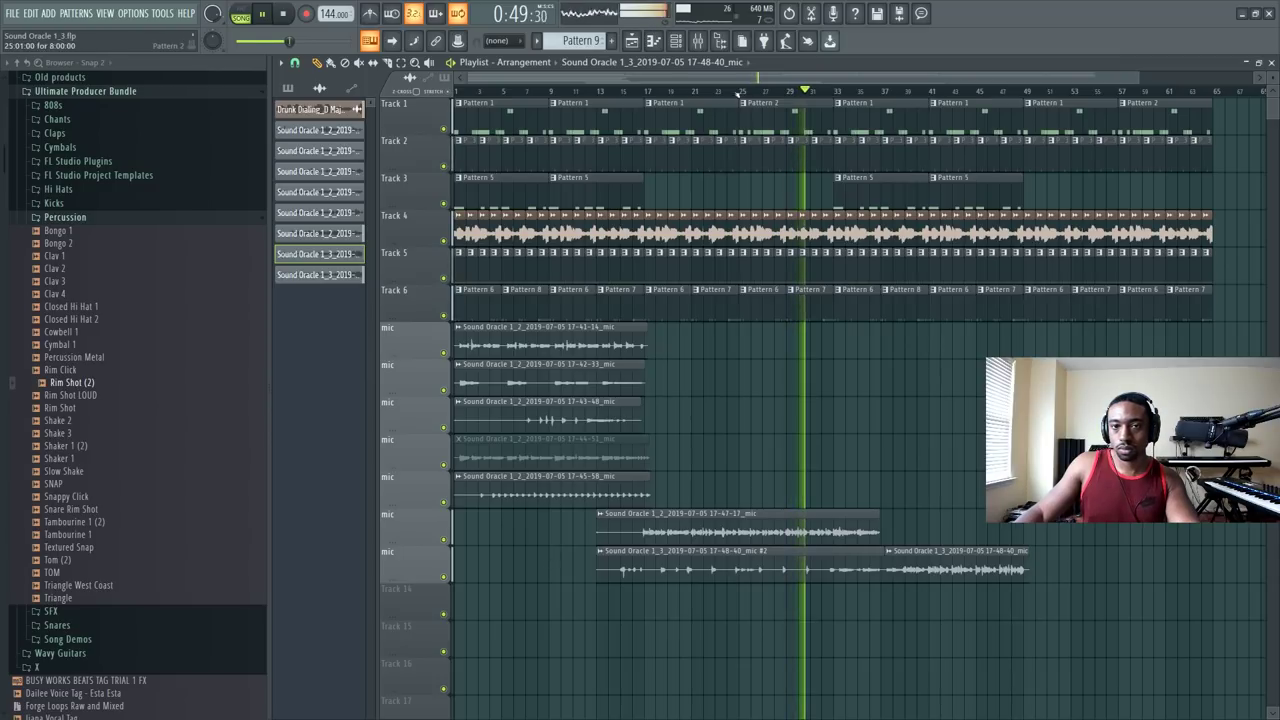
Step: Load UAD Pultec EQP-1A Legacy into slot 2 of Insert 13 and adjust its high-frequency selector
{"action": "key", "text": "F9"}
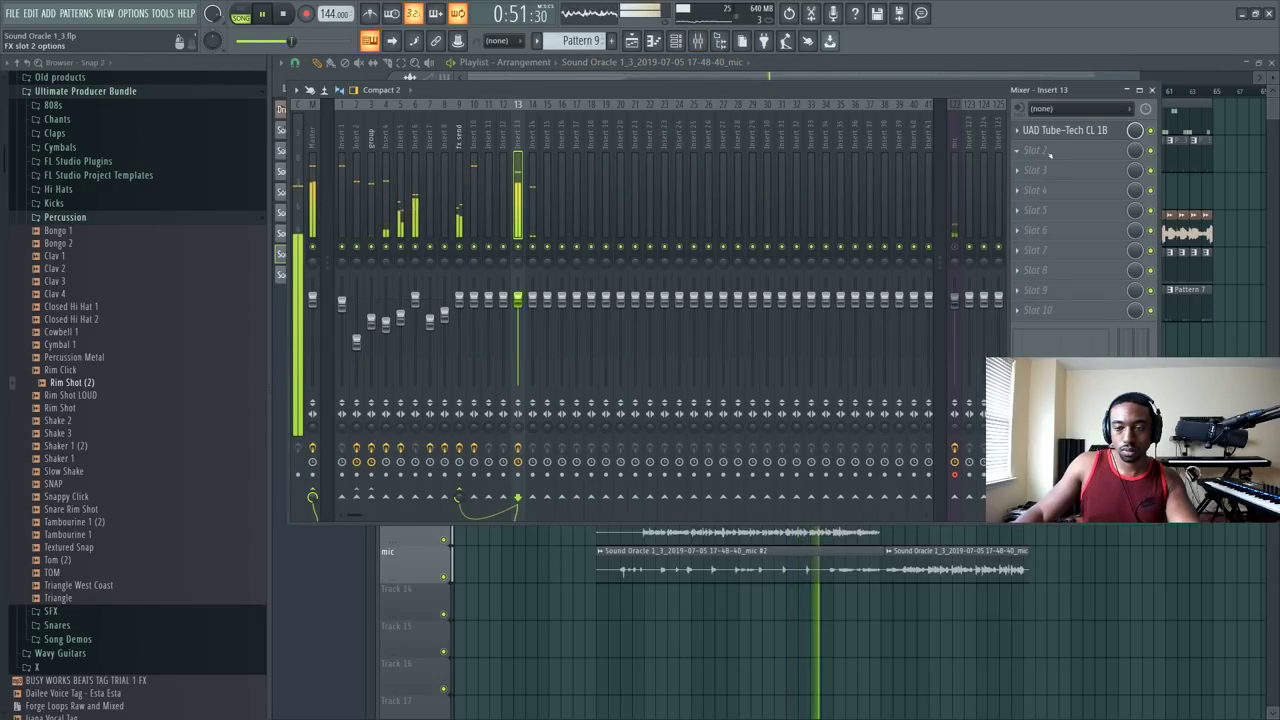
{"action": "left_click", "coordinate": [1049, 153]}
{"action": "scroll", "coordinate": [731, 436], "scroll_direction": "down", "scroll_amount": 3}
{"action": "scroll", "coordinate": [731, 436], "scroll_direction": "down", "scroll_amount": 10}
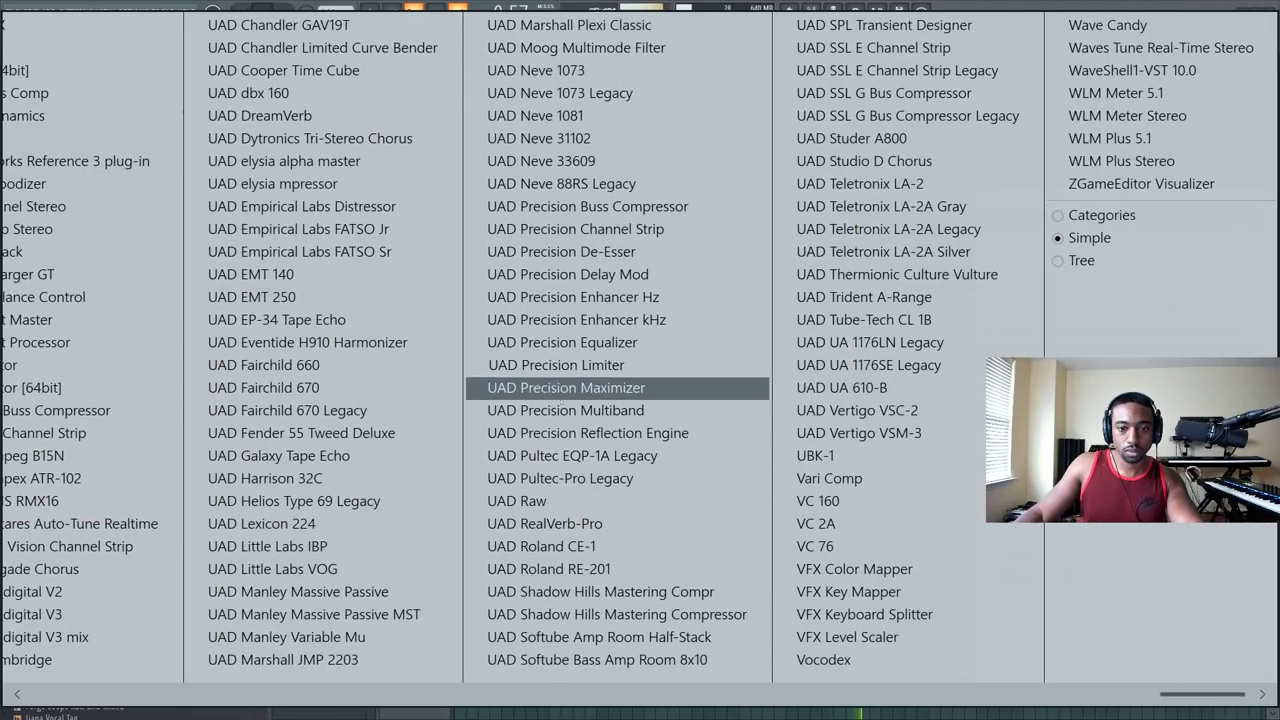
{"action": "left_click", "coordinate": [574, 455]}
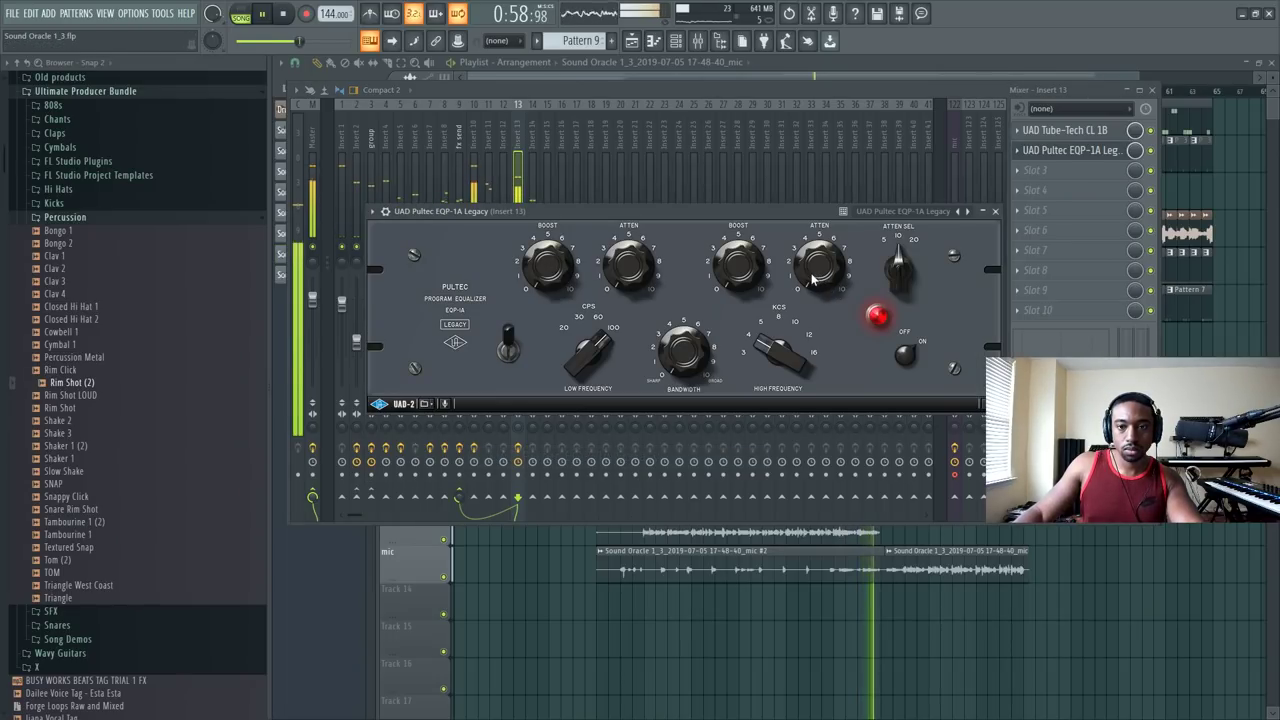
{"action": "left_click_drag", "start_coordinate": [775, 333], "coordinate": [771, 306]}
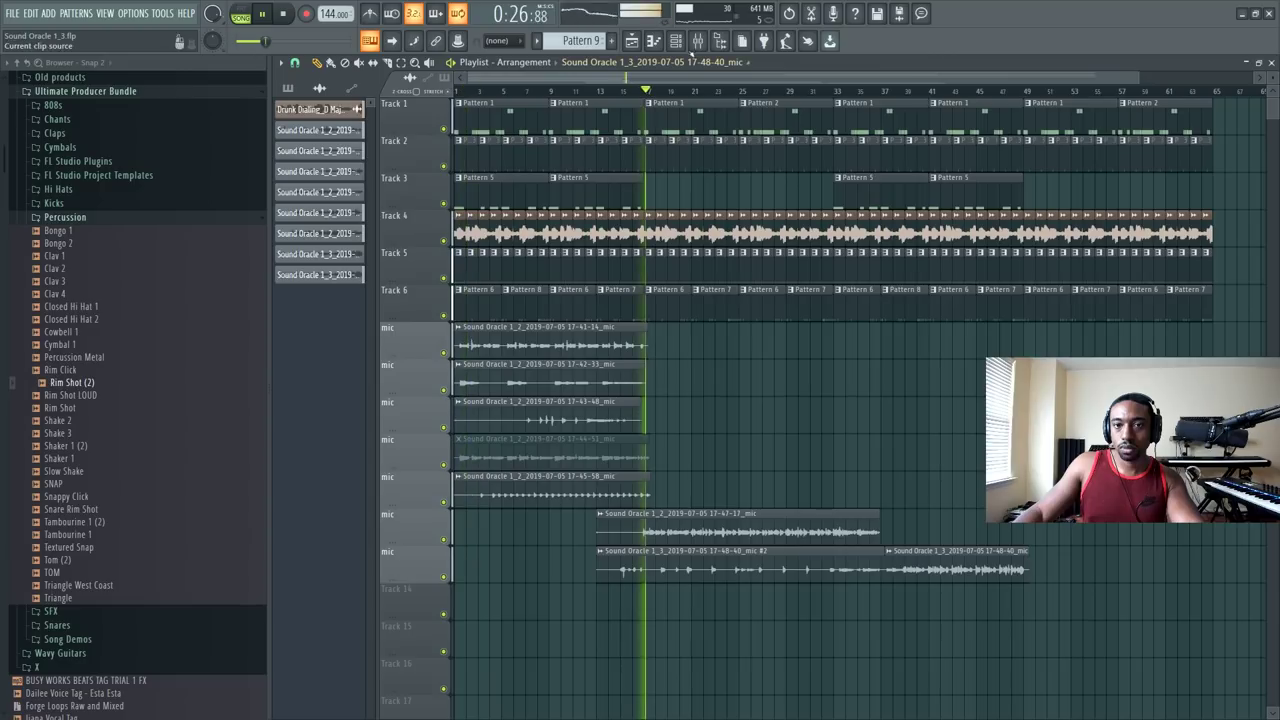
Step: Set the Pultec EQ's high-frequency selector on Insert 13 to 10 KCS and fine-tune its high-frequency attenuation
{"action": "key", "text": "F9"}
{"action": "left_click", "coordinate": [1070, 152]}
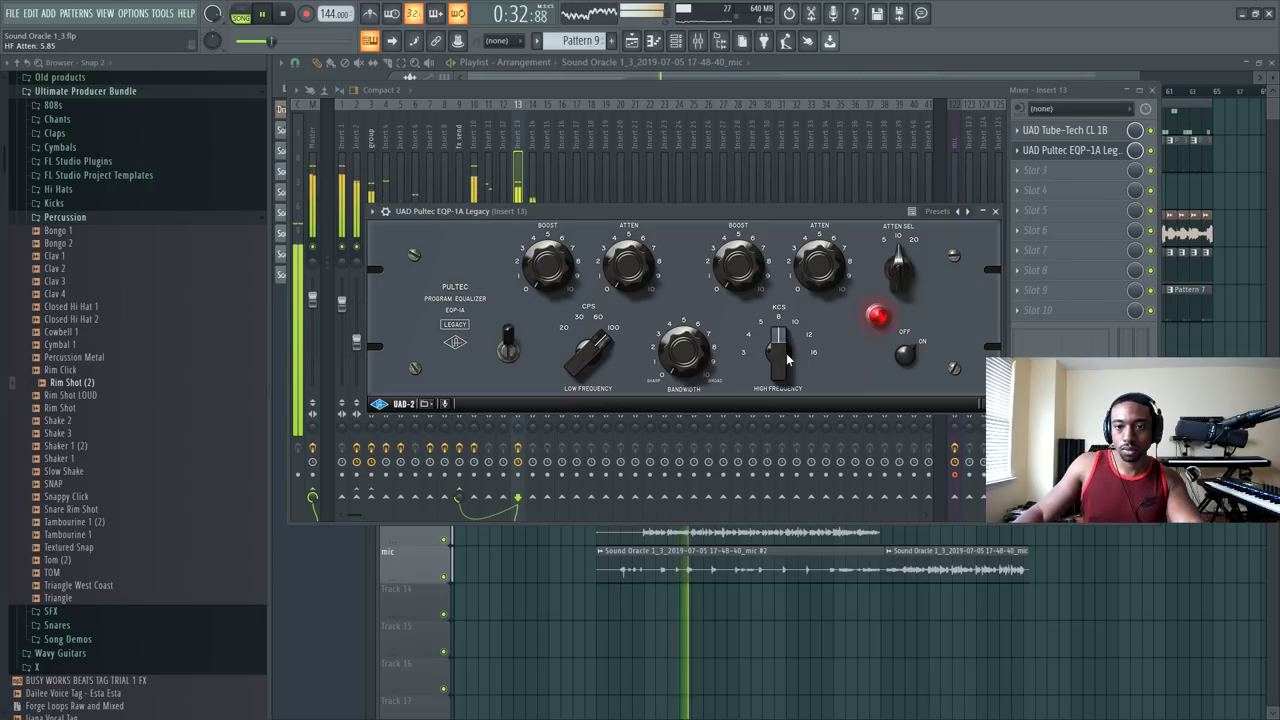
{"action": "left_click_drag", "start_coordinate": [787, 360], "coordinate": [790, 330]}
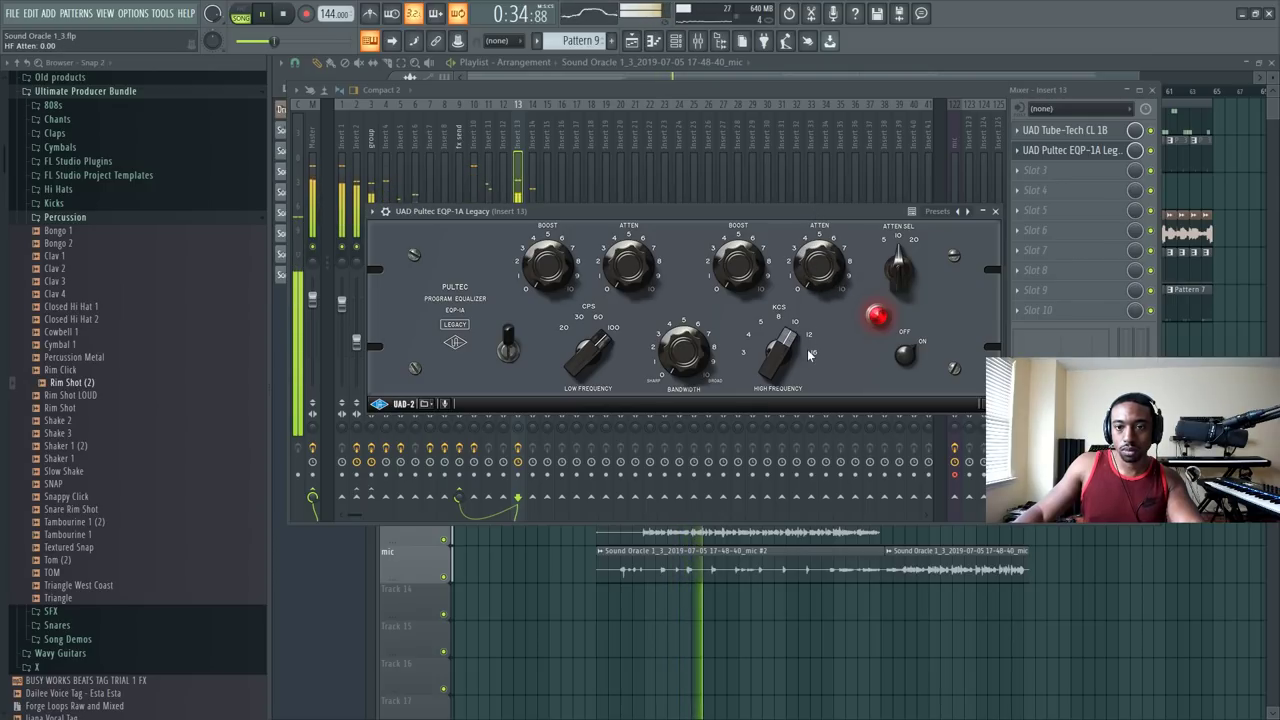
{"action": "left_click_drag", "start_coordinate": [803, 257], "coordinate": [815, 271]}
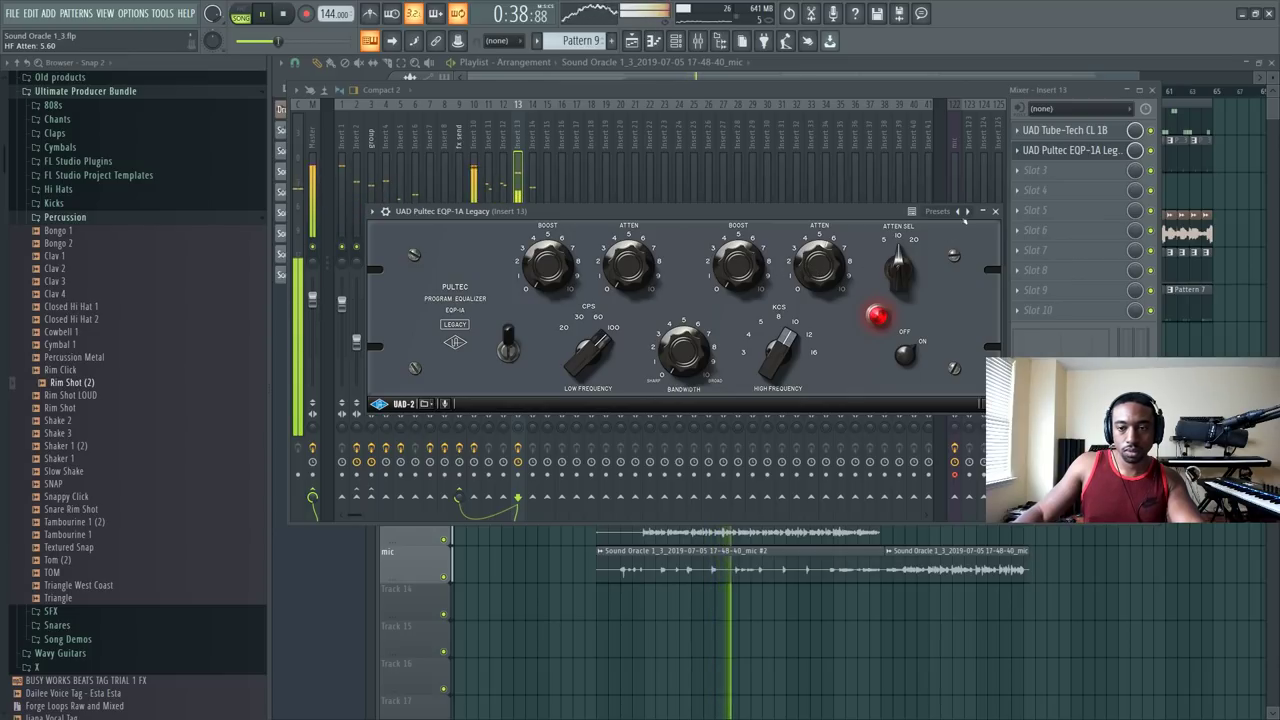
{"action": "left_click_drag", "start_coordinate": [820, 262], "coordinate": [828, 272]}
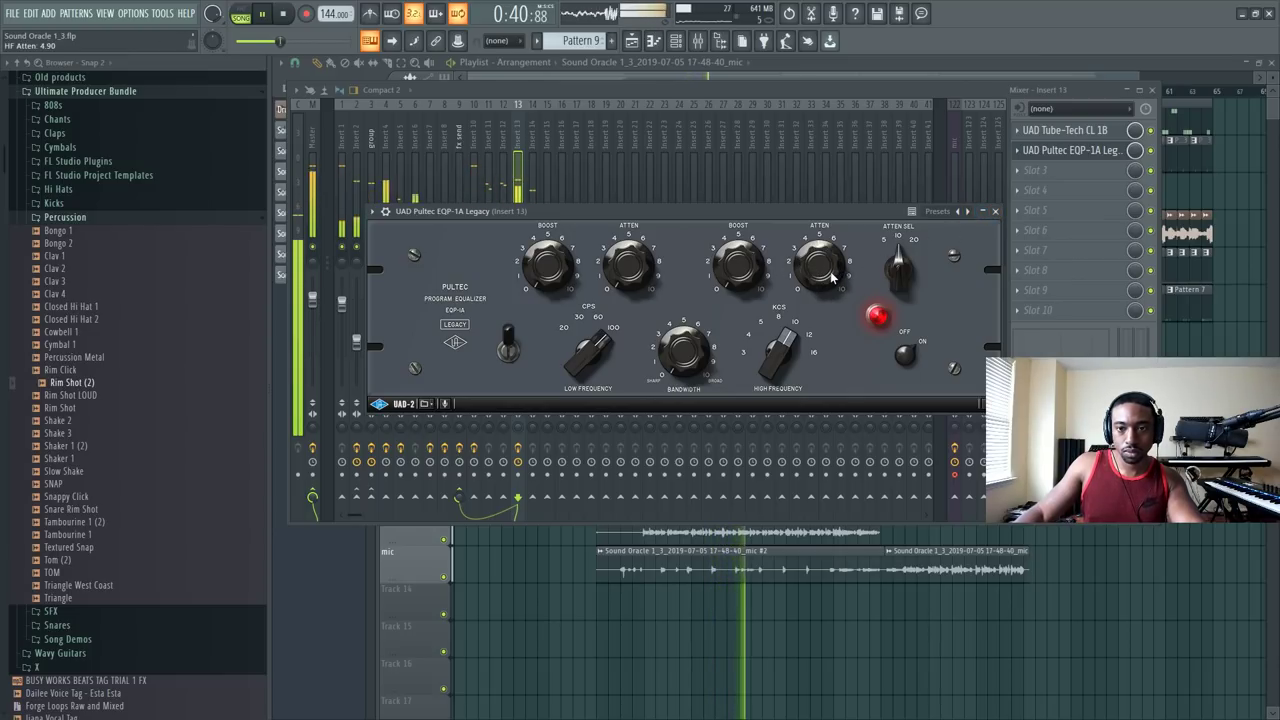
{"action": "left_click", "coordinate": [995, 212]}
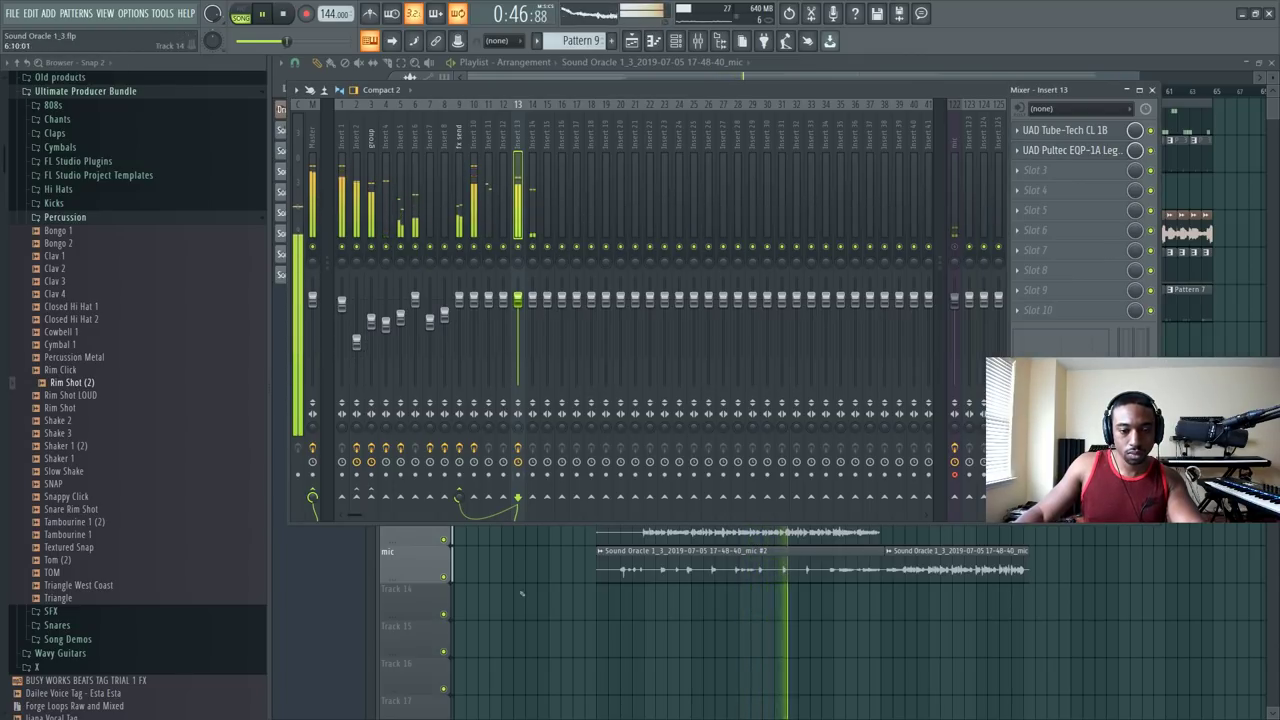
Step: Check the playlist and review the Pultec EQ settings on Insert 13 while the song plays
{"action": "key", "text": "F9"}
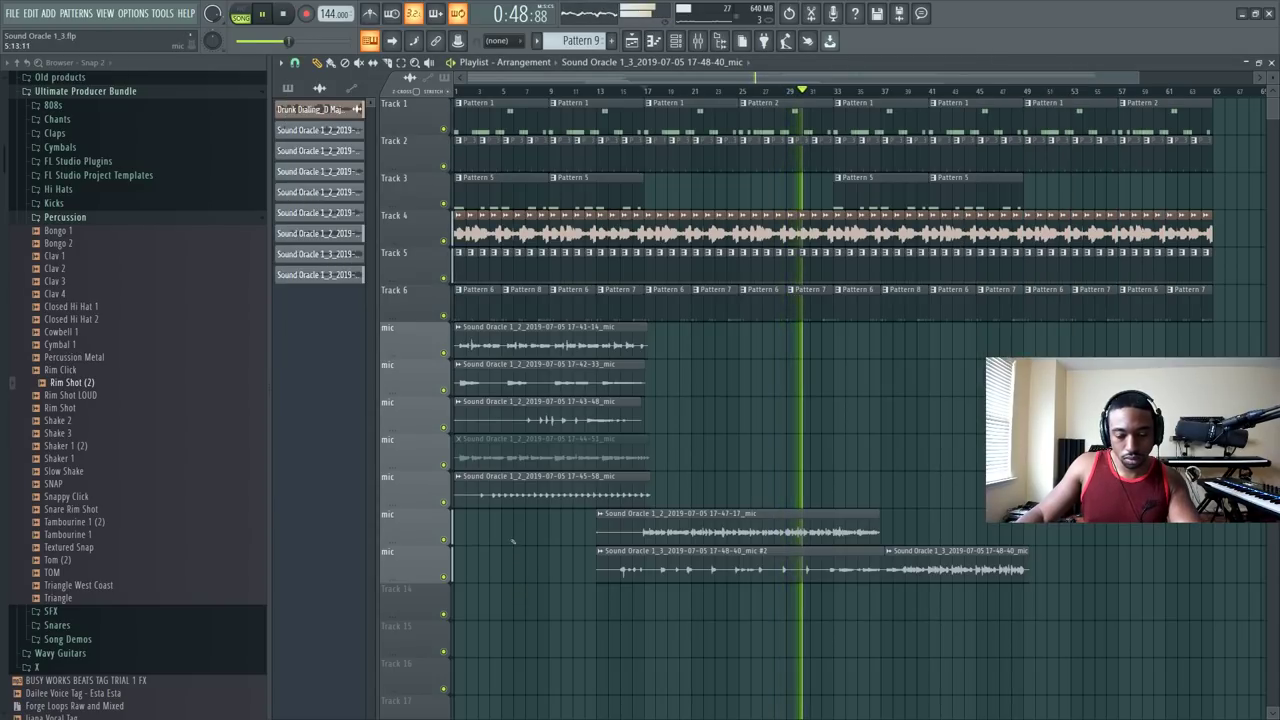
{"action": "key", "text": "F9"}
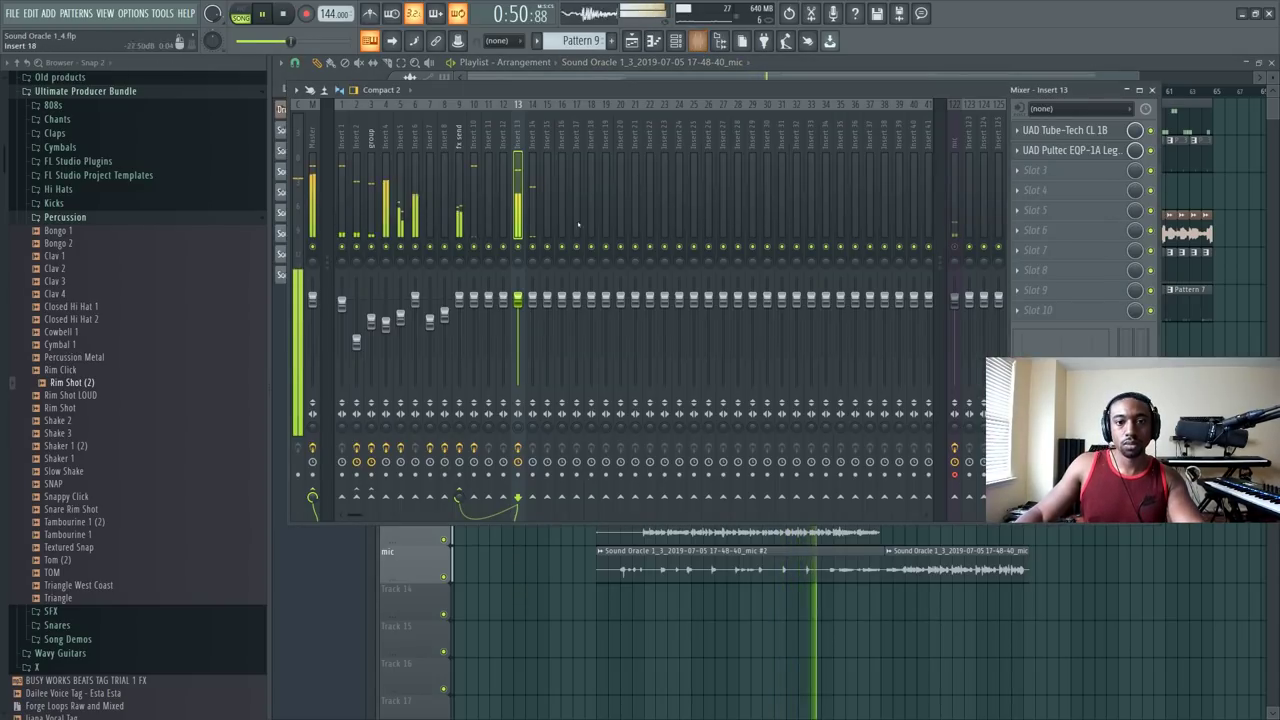
{"action": "left_click", "coordinate": [1068, 150]}
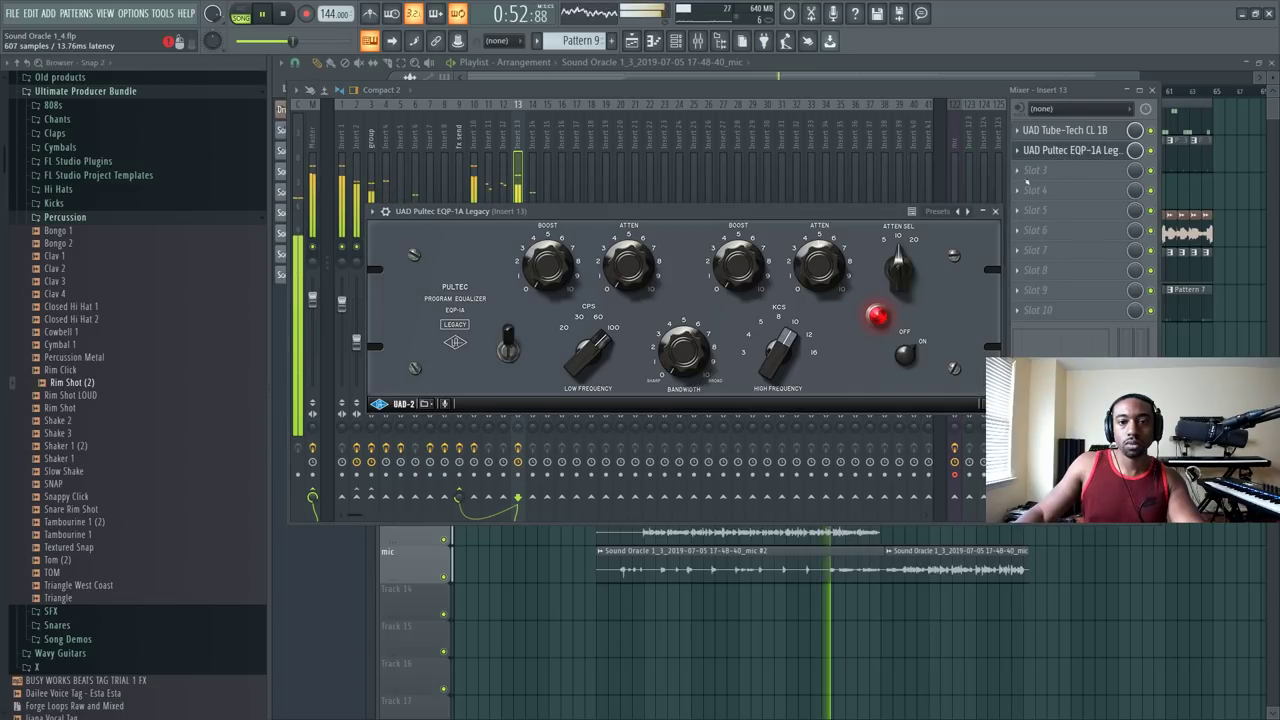
{"action": "left_click", "coordinate": [995, 211]}
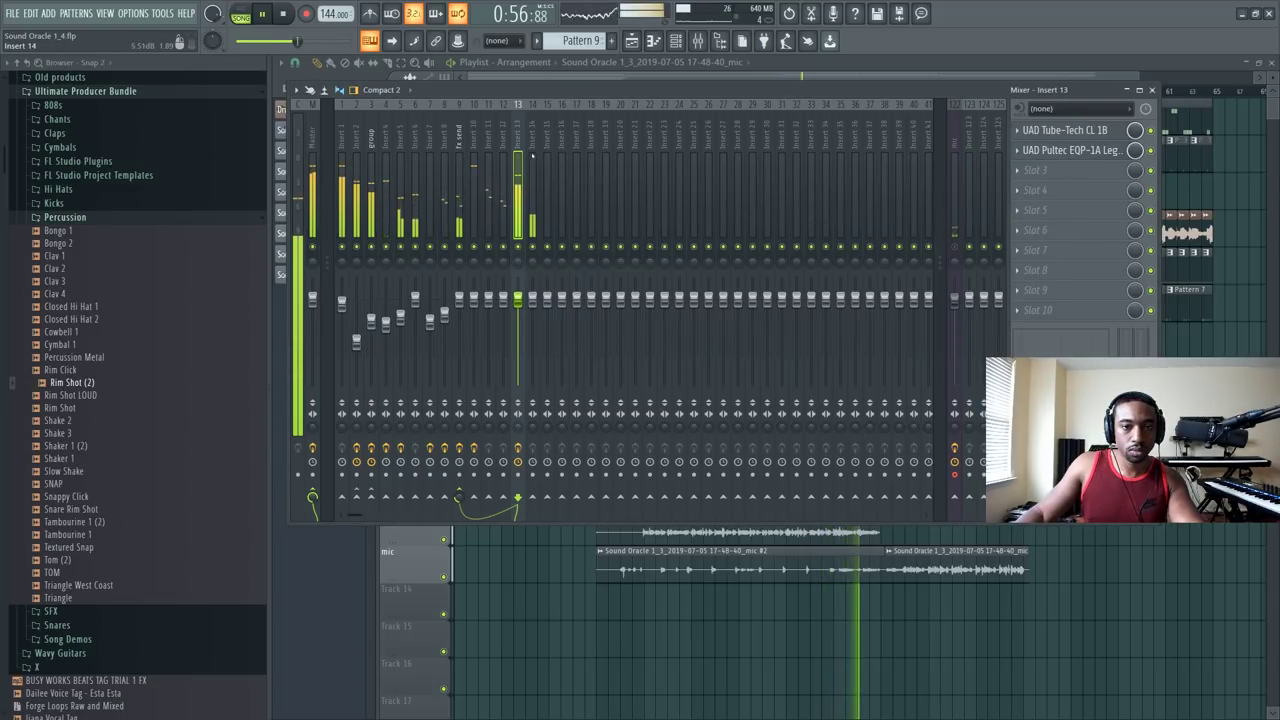
Step: Load MicroShift into slot 1 of Insert 14
{"action": "key", "text": "Right"}
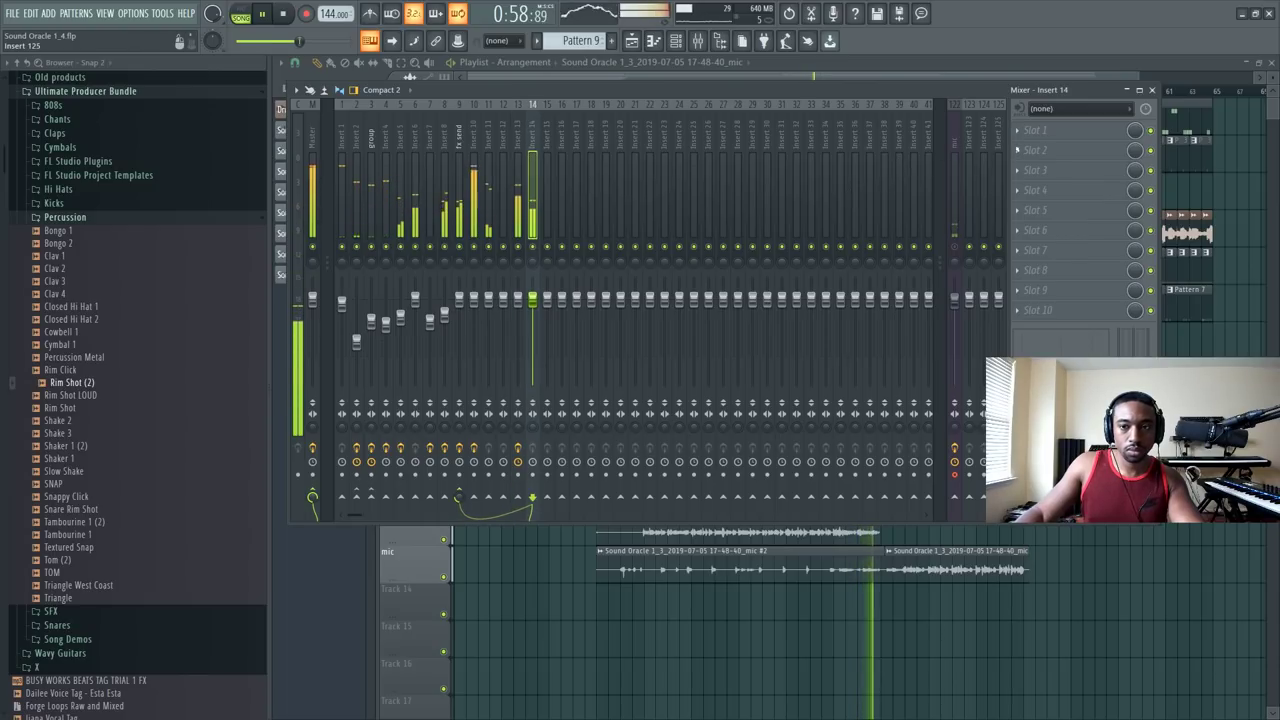
{"action": "left_click", "coordinate": [1037, 131]}
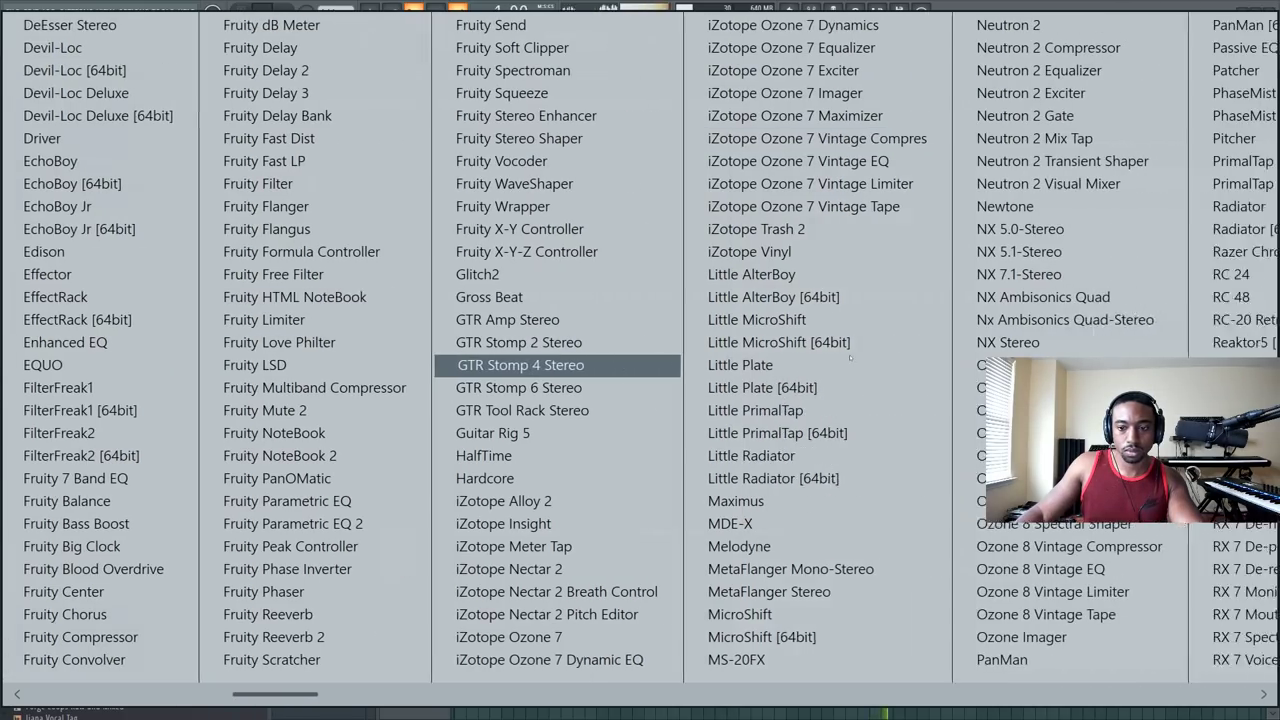
{"action": "left_click", "coordinate": [720, 637]}
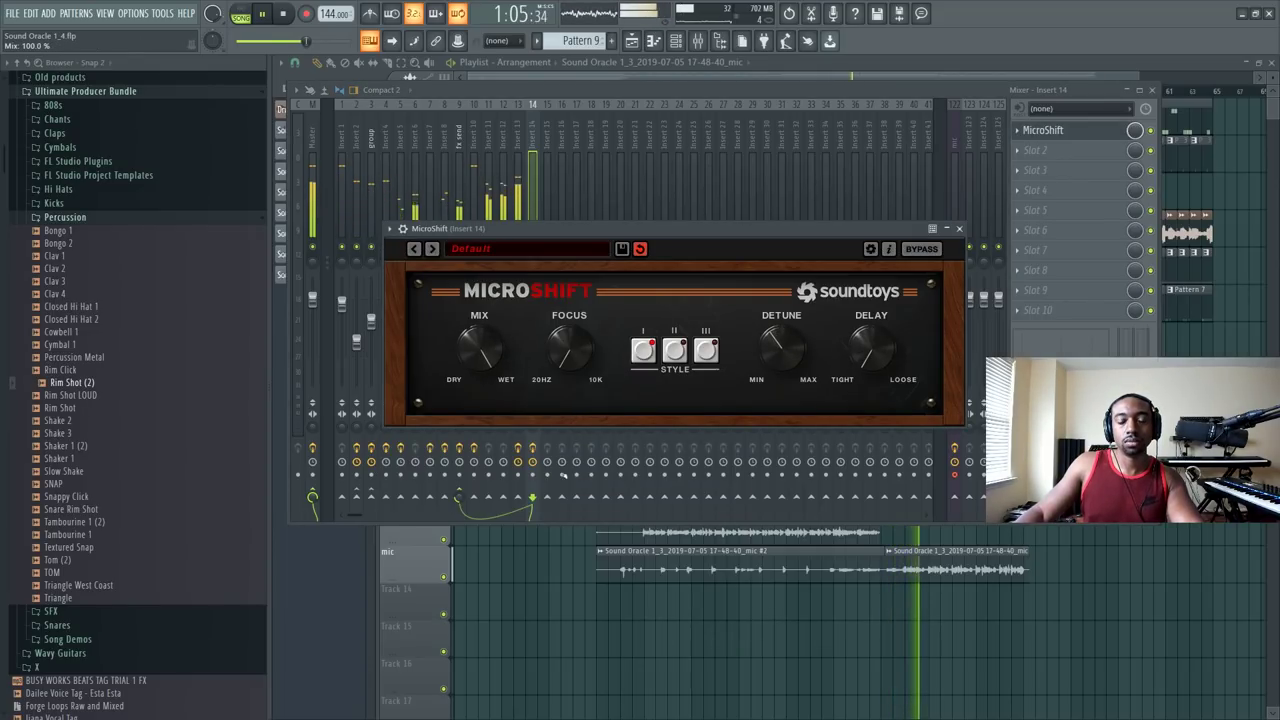
Step: Move playback to about bar 15 and lower Insert 14's volume slightly
{"action": "key", "text": "F5"}
{"action": "left_click", "coordinate": [620, 91]}
{"action": "key", "text": "F9"}
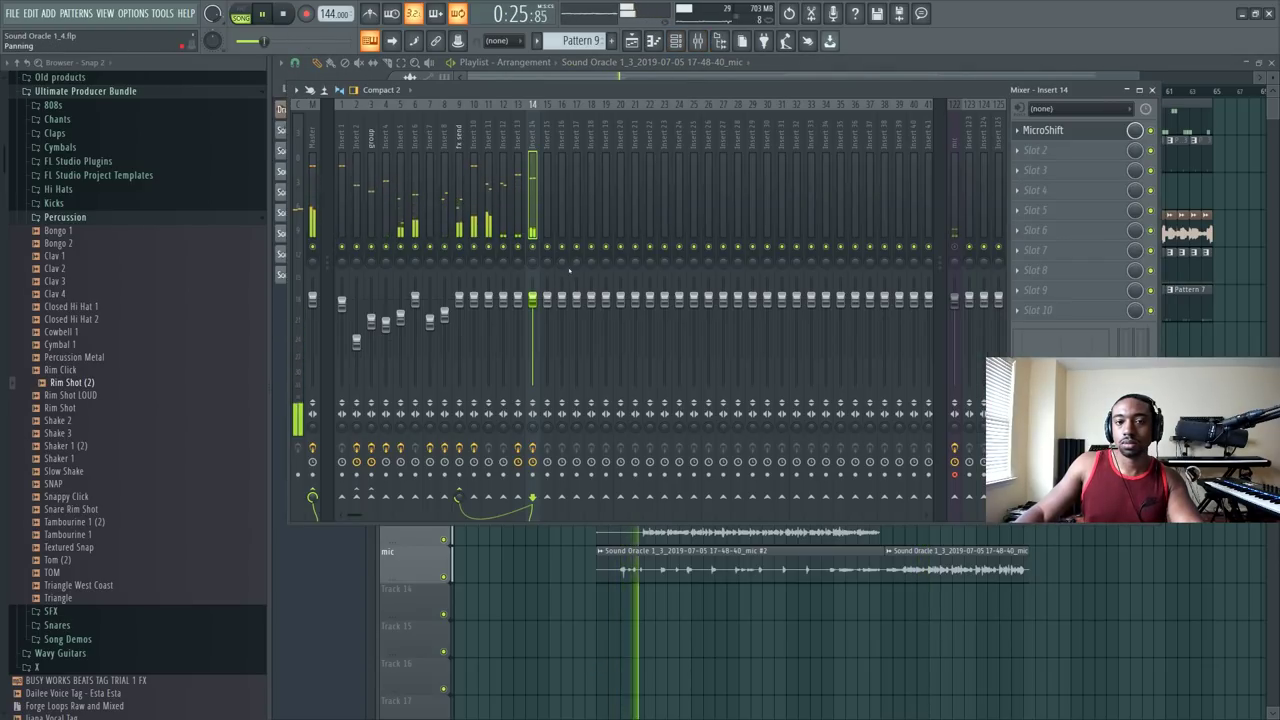
{"action": "left_click_drag", "start_coordinate": [532, 298], "coordinate": [532, 303]}
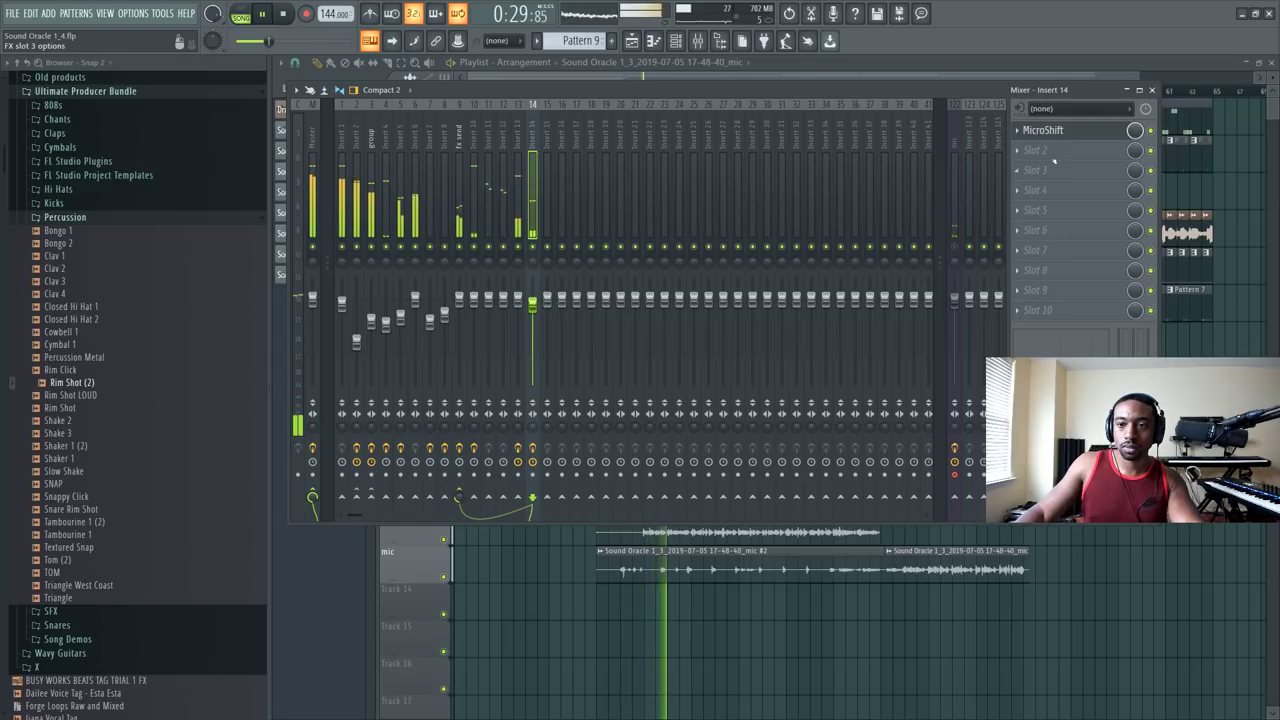
Step: Review the MicroShift settings on Insert 14 and the effect chains on the Master and Insert 13
{"action": "left_click", "coordinate": [1043, 130]}
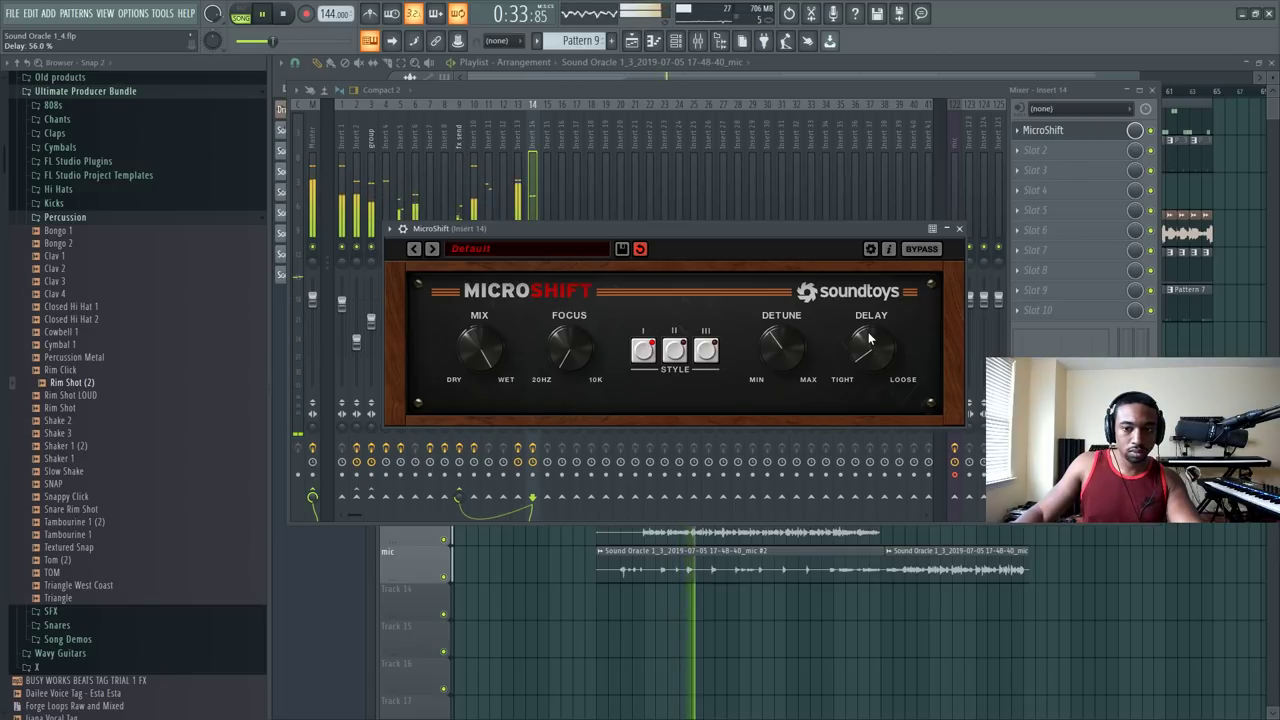
{"action": "left_click", "coordinate": [960, 229]}
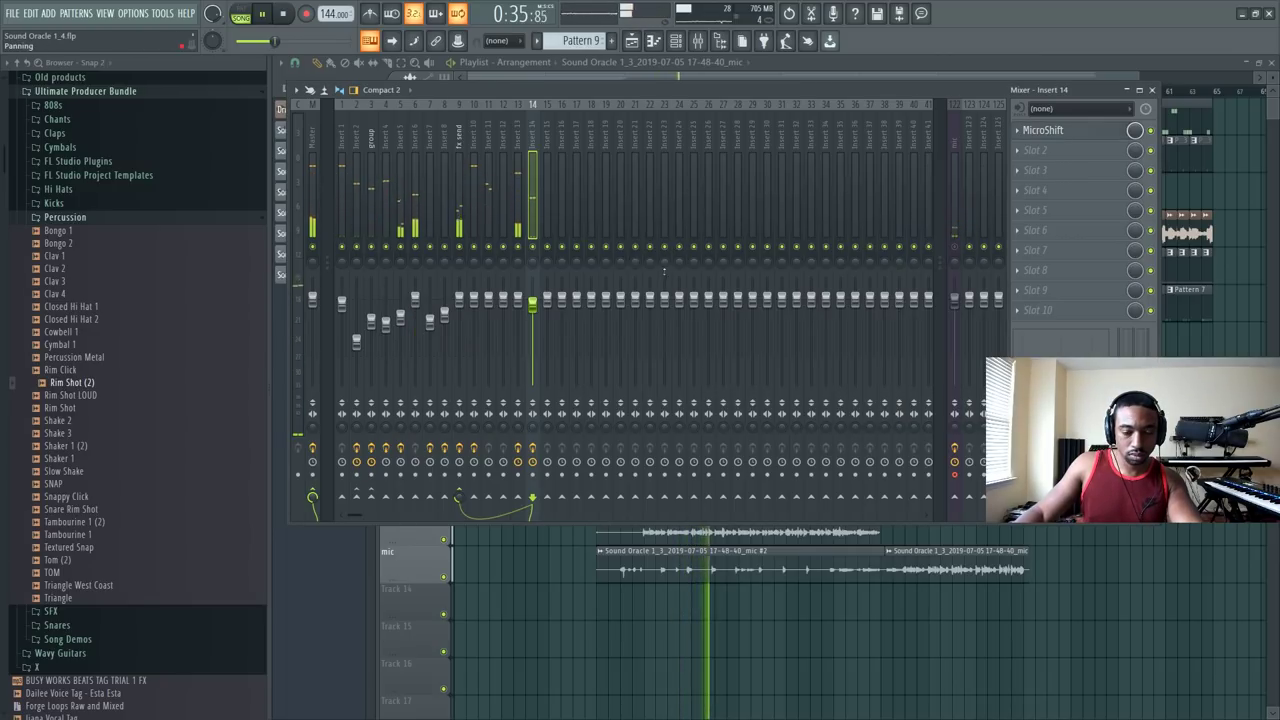
{"action": "left_click", "coordinate": [314, 148]}
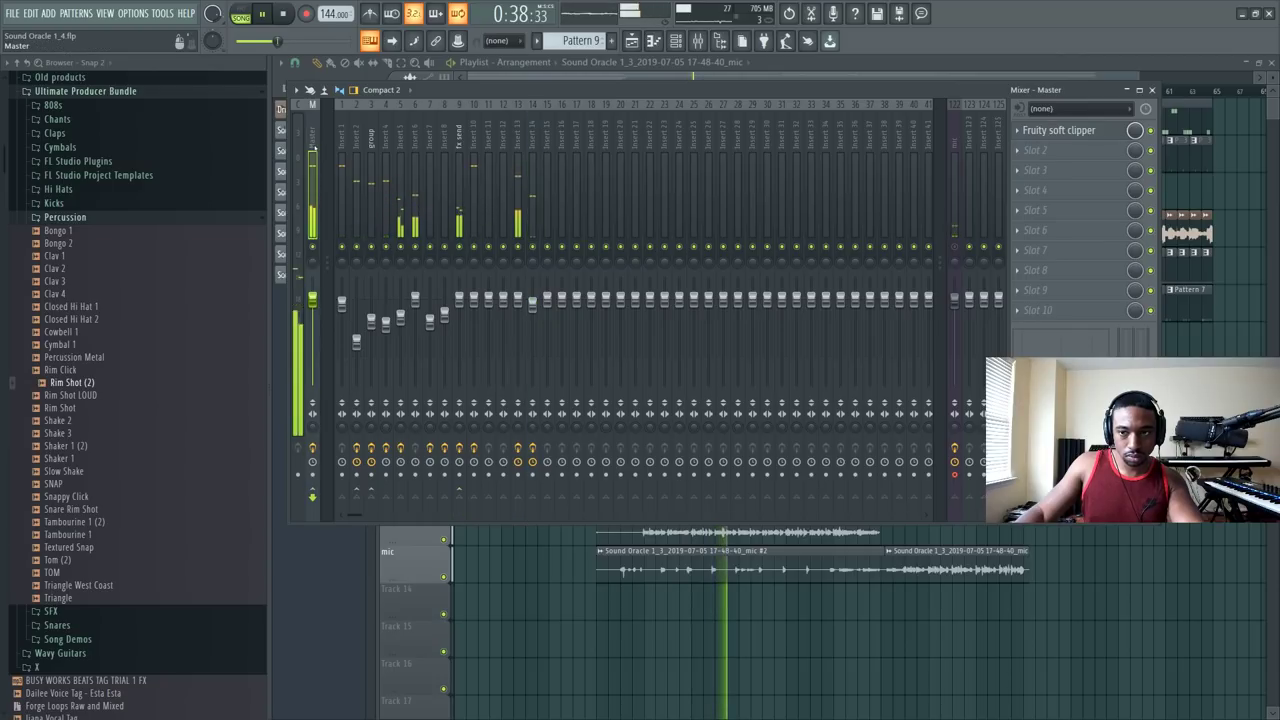
{"action": "left_click", "coordinate": [517, 150]}
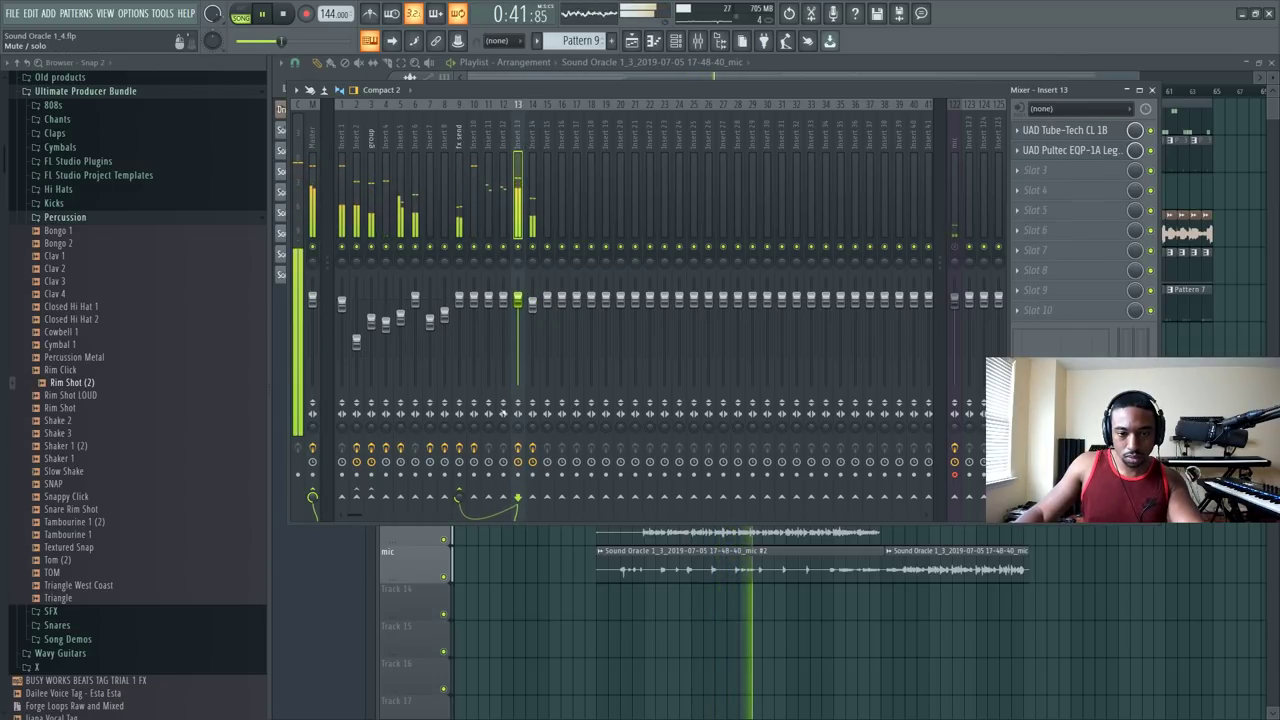
Step: Save the project and copy the first five mic clips to bar 49 with the playlist snap set to Bar
{"action": "key", "text": "ctrl+s"}
{"action": "key", "text": "F9"}
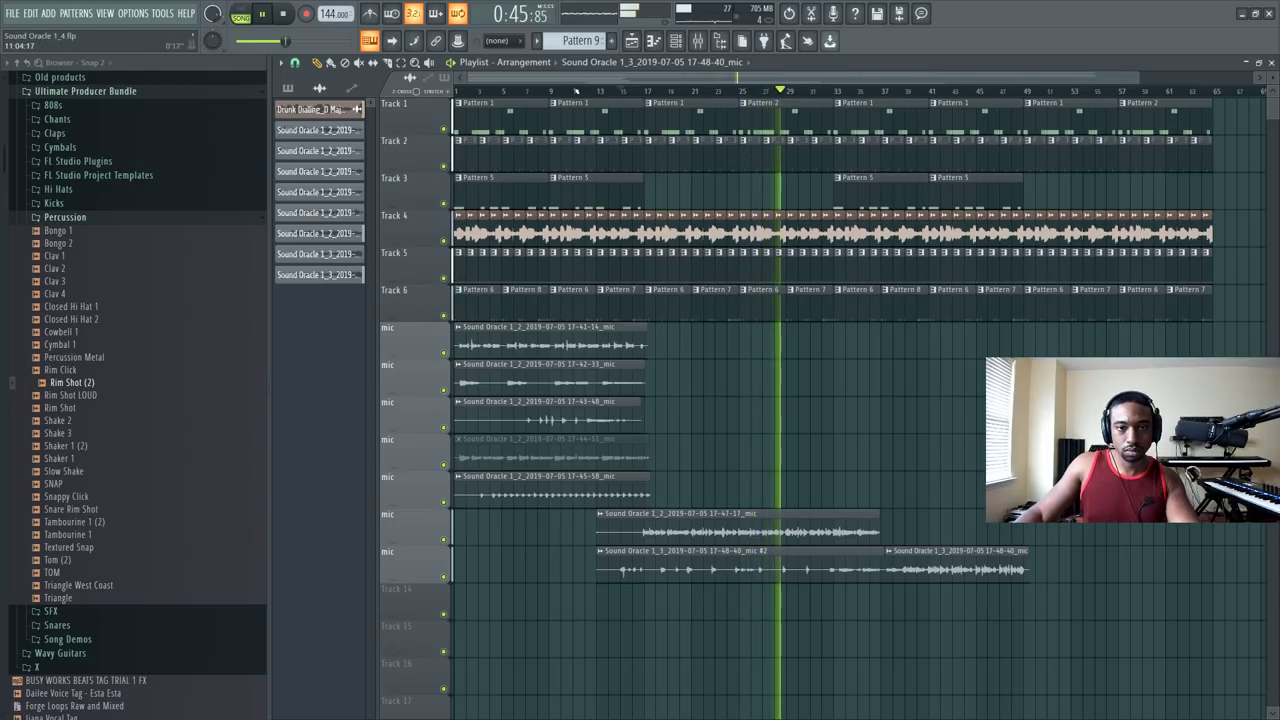
{"action": "scroll", "coordinate": [577, 91], "scroll_direction": "down", "scroll_amount": 1}
{"action": "left_click_drag", "start_coordinate": [625, 506], "coordinate": [500, 325]}
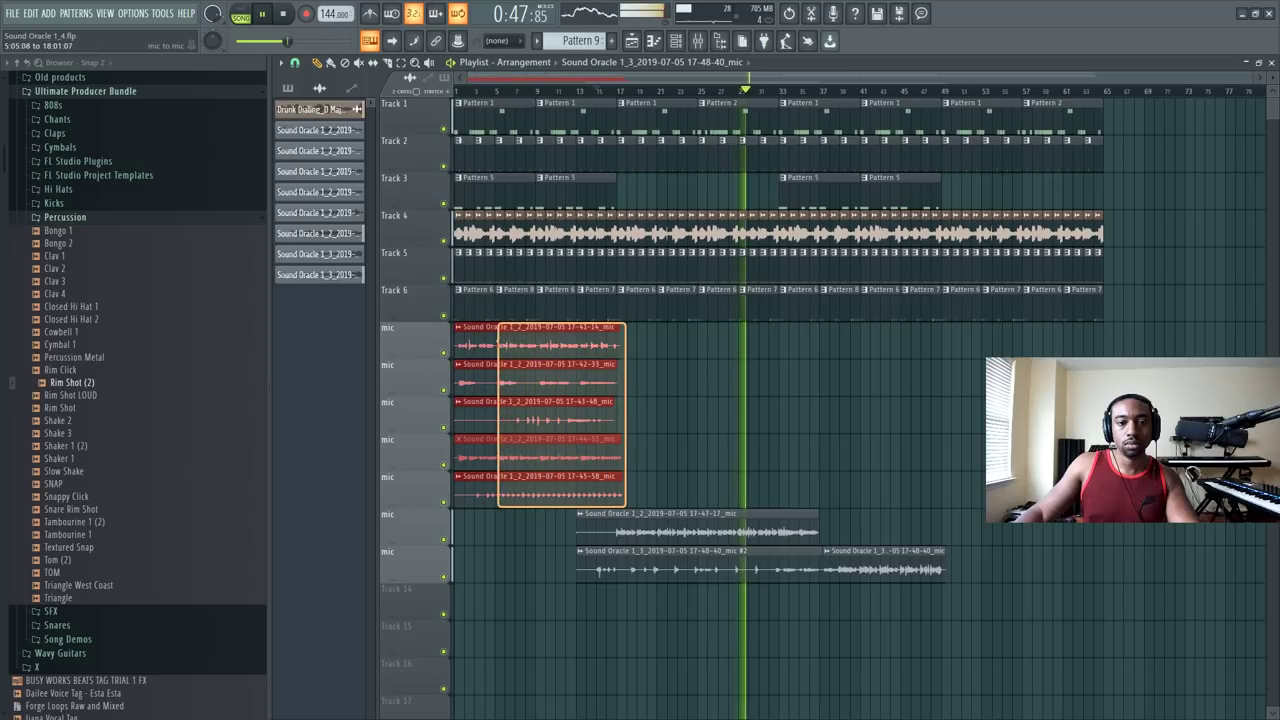
{"action": "left_click", "coordinate": [294, 62]}
{"action": "left_click", "coordinate": [322, 419]}
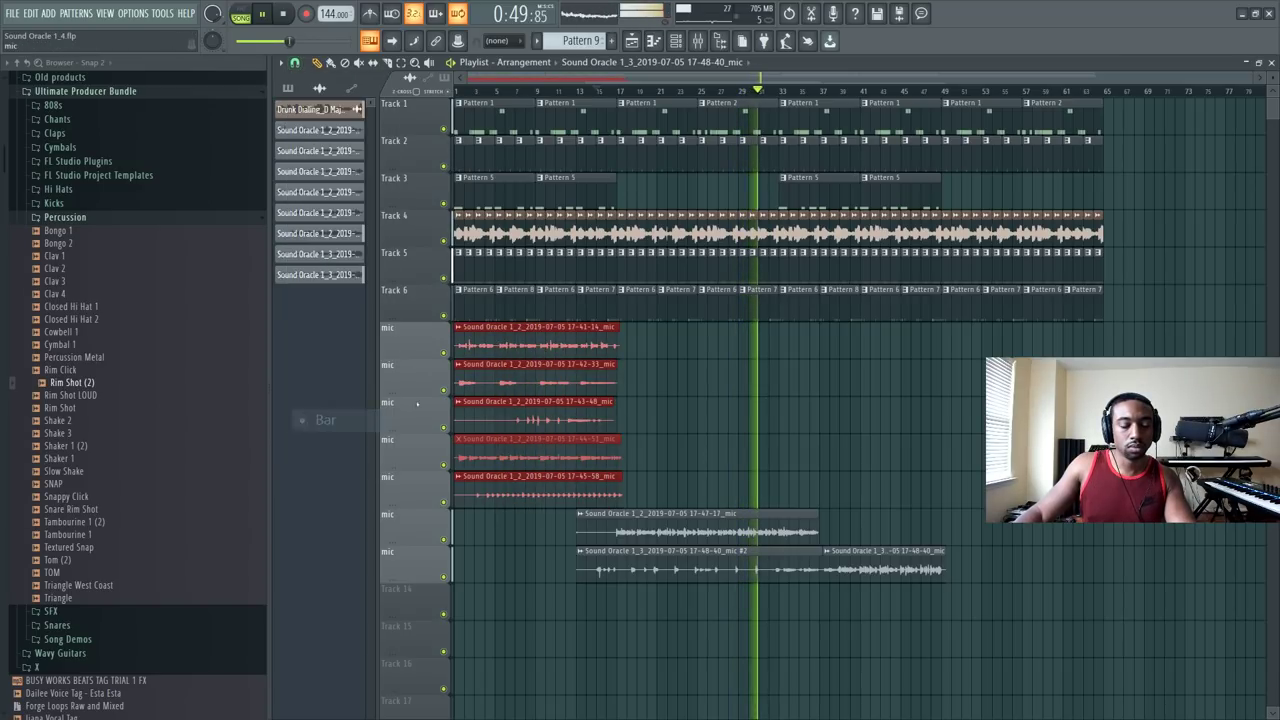
{"action": "left_click_drag", "start_coordinate": [500, 404], "coordinate": [985, 404]}
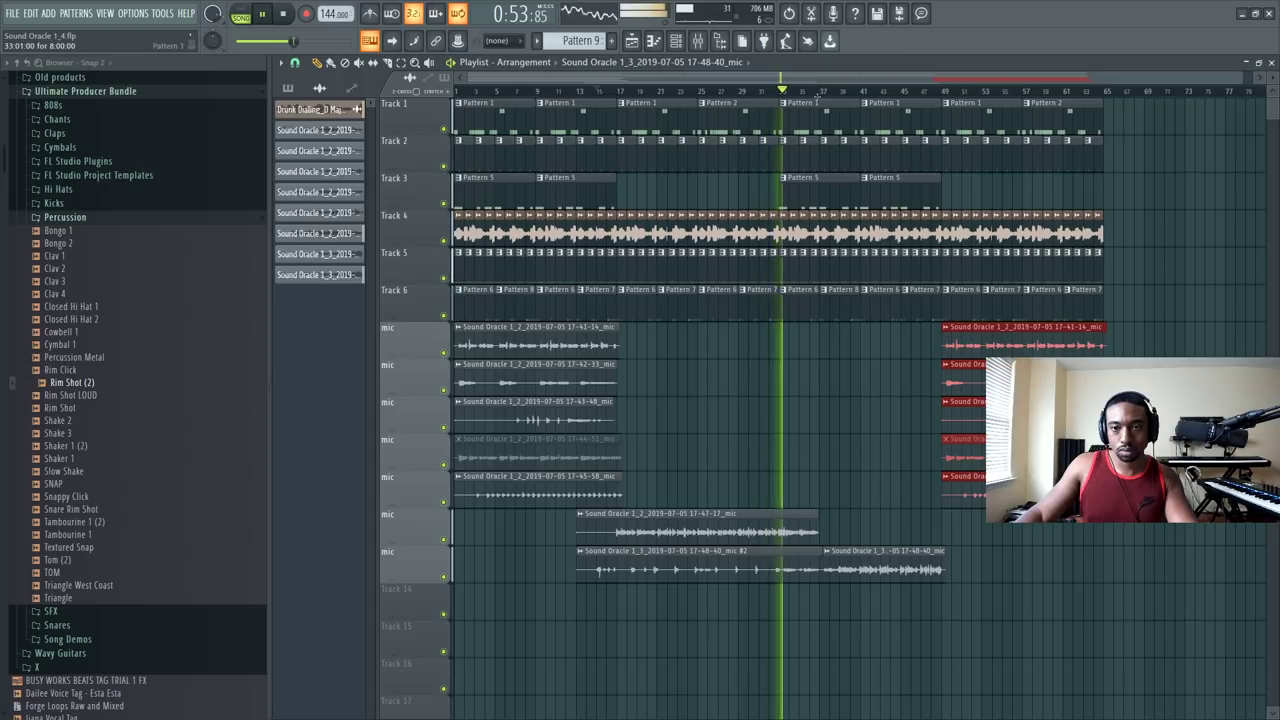
Step: Copy the two Pattern 5 clips at bar 33 on Track 3 to bar 49, keeping the snap on Bar
{"action": "scroll", "coordinate": [815, 91], "scroll_direction": "down", "scroll_amount": 1}
{"action": "left_click_drag", "start_coordinate": [906, 212], "coordinate": [774, 172]}
{"action": "left_click", "coordinate": [281, 62]}
{"action": "left_click", "coordinate": [295, 62]}
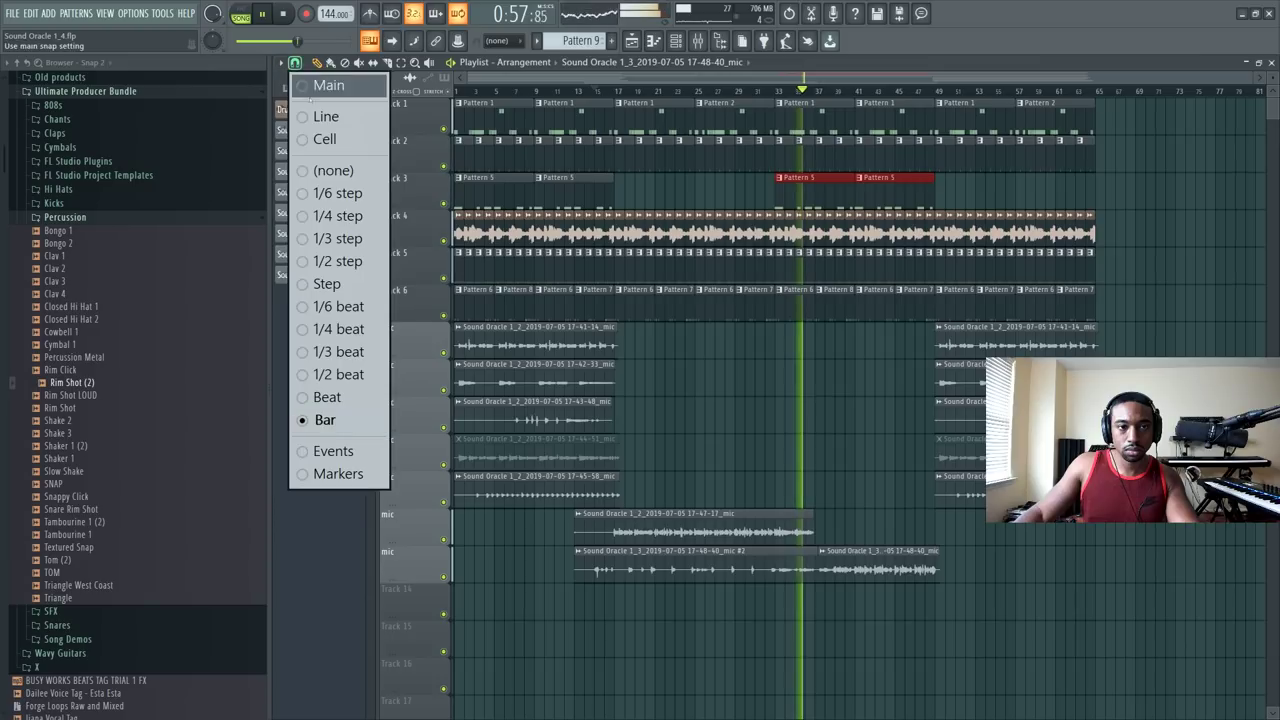
{"action": "left_click", "coordinate": [358, 419]}
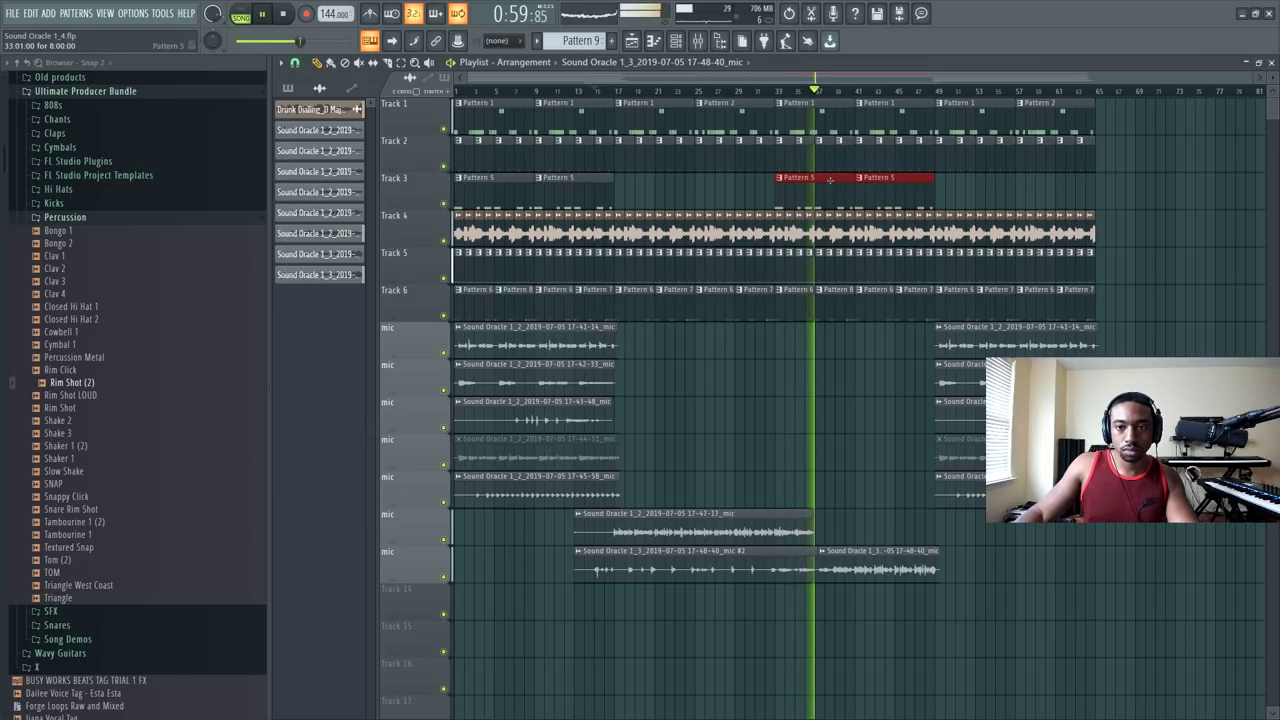
{"action": "left_click_drag", "start_coordinate": [824, 166], "coordinate": [988, 171]}
{"action": "left_click", "coordinate": [861, 338]}
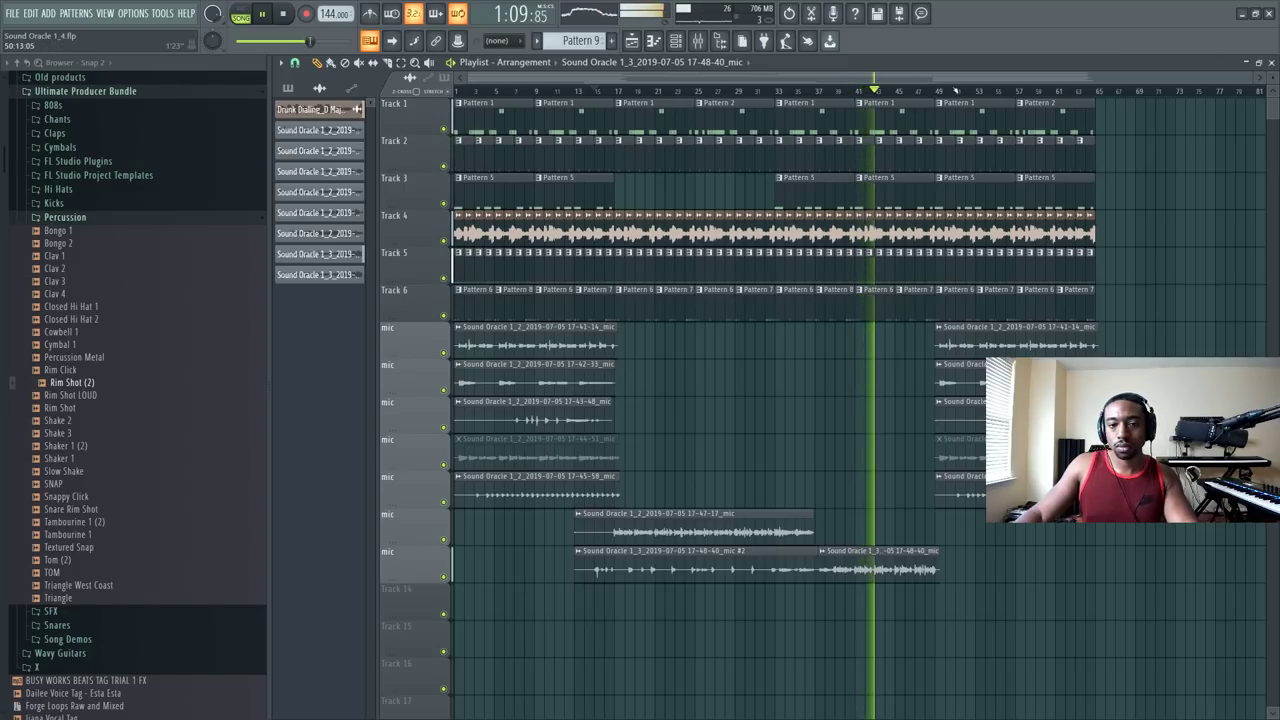
Step: Duplicate all pattern, audio and mic clips of the section starting at bar 49 to bar 65
{"action": "left_click_drag", "start_coordinate": [1150, 545], "coordinate": [948, 98]}
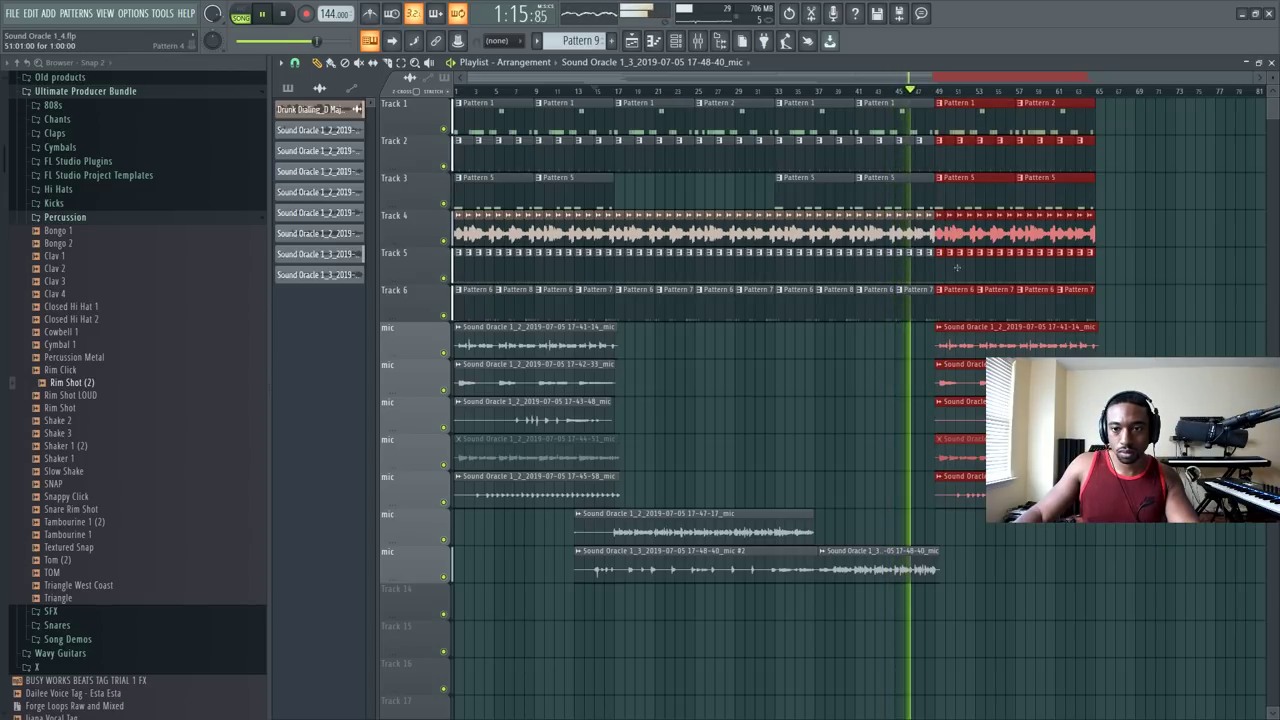
{"action": "left_click_drag", "start_coordinate": [953, 268], "coordinate": [1101, 255]}
{"action": "key", "text": "ctrl+d"}
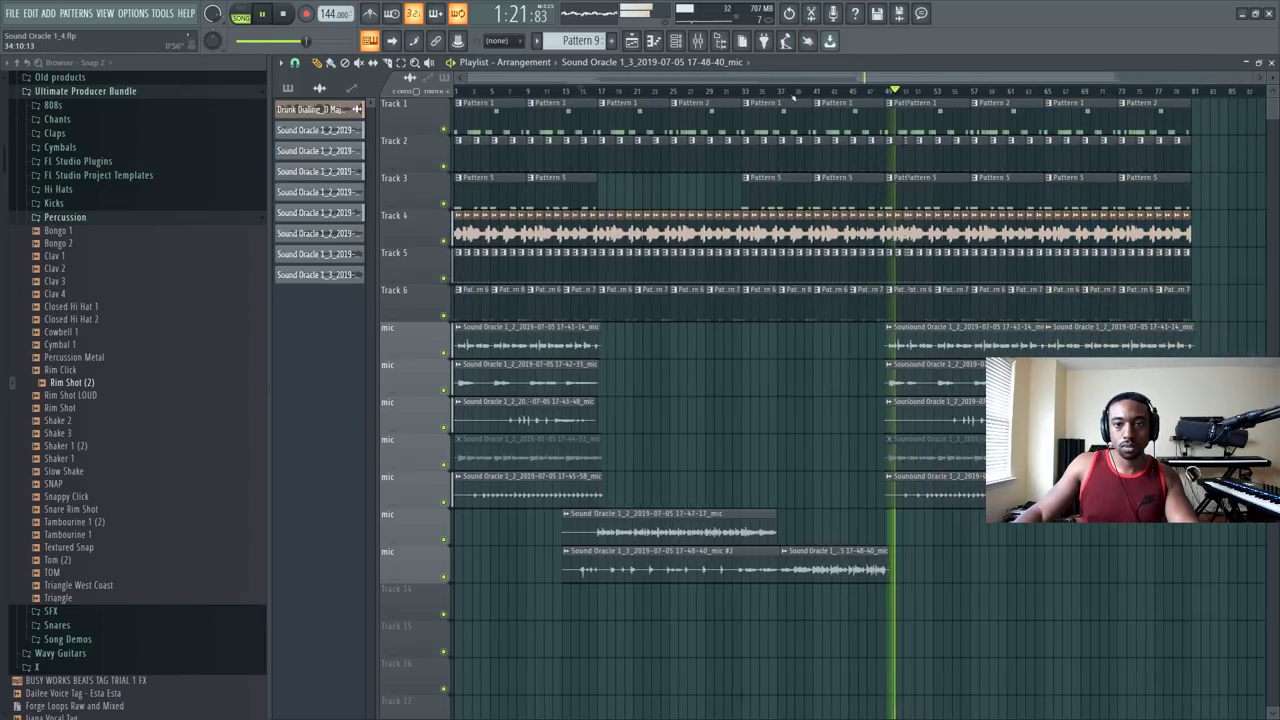
Step: Lower the Tube-Tech CL 1B gain on Insert 13 to 8.5 dB and return to the playlist
{"action": "key", "text": "F9"}
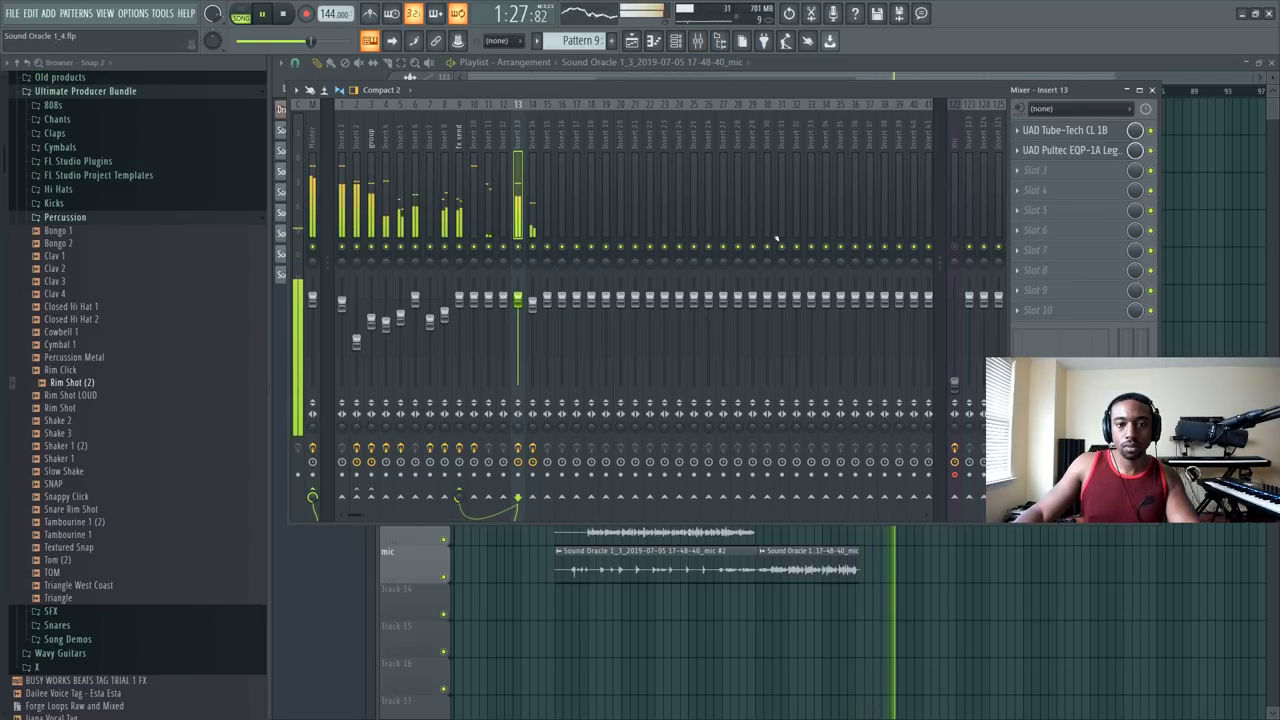
{"action": "left_click", "coordinate": [1065, 130]}
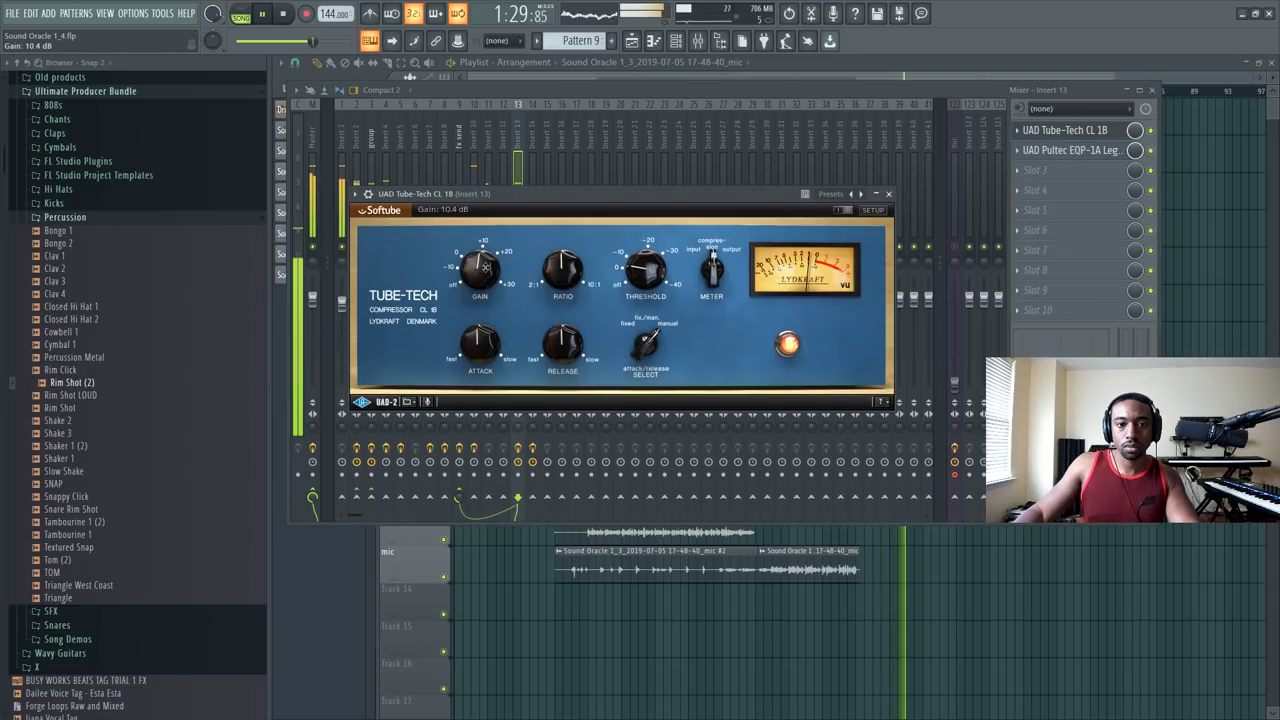
{"action": "left_click_drag", "start_coordinate": [481, 279], "coordinate": [483, 281]}
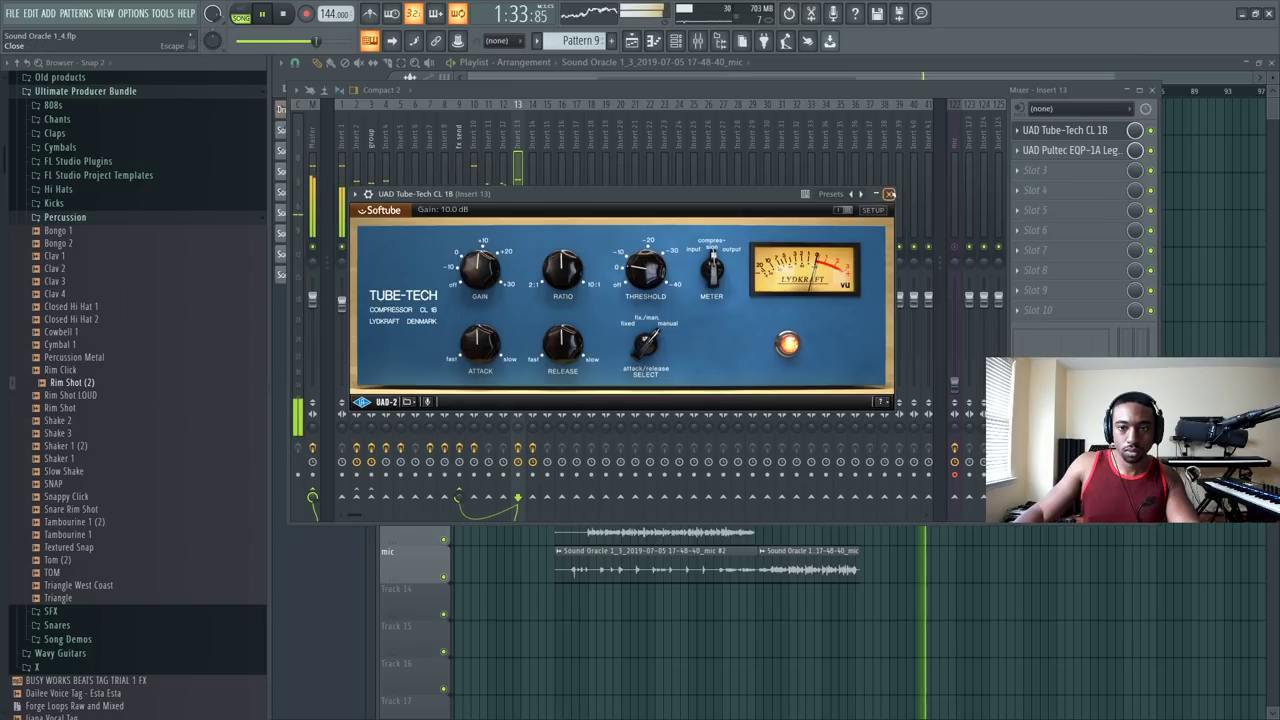
{"action": "left_click", "coordinate": [888, 194]}
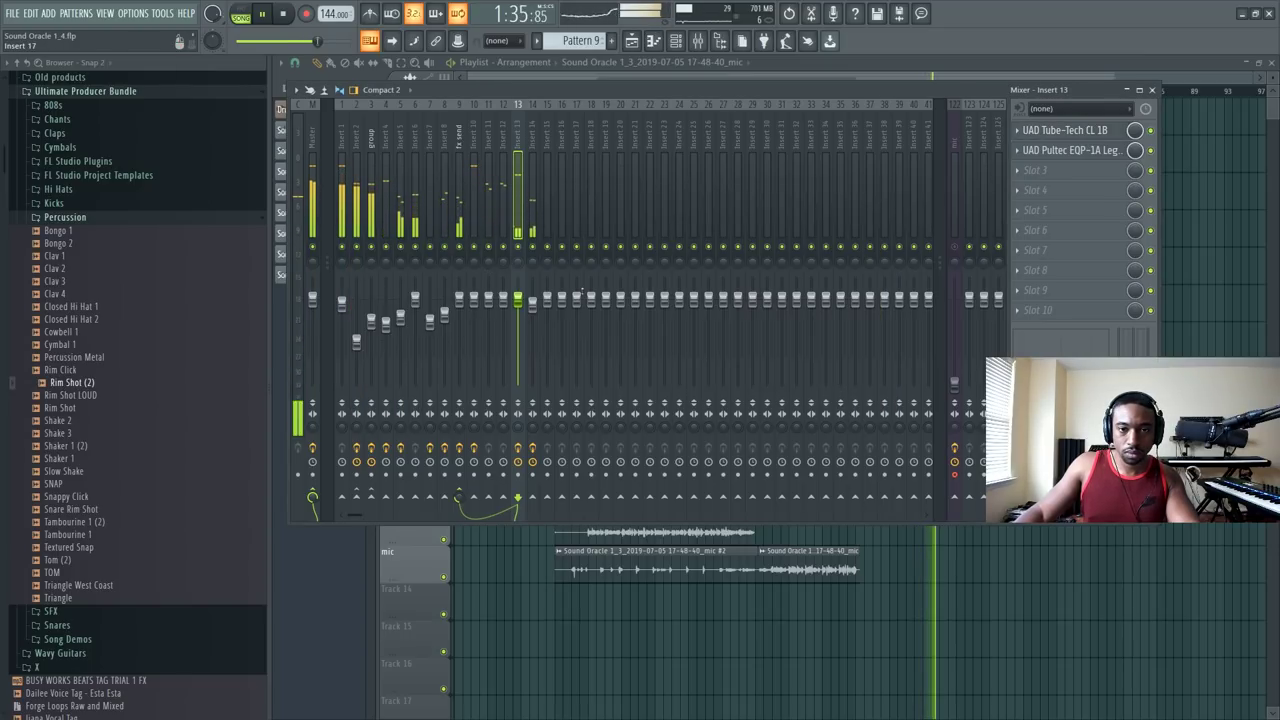
{"action": "left_click", "coordinate": [1064, 130]}
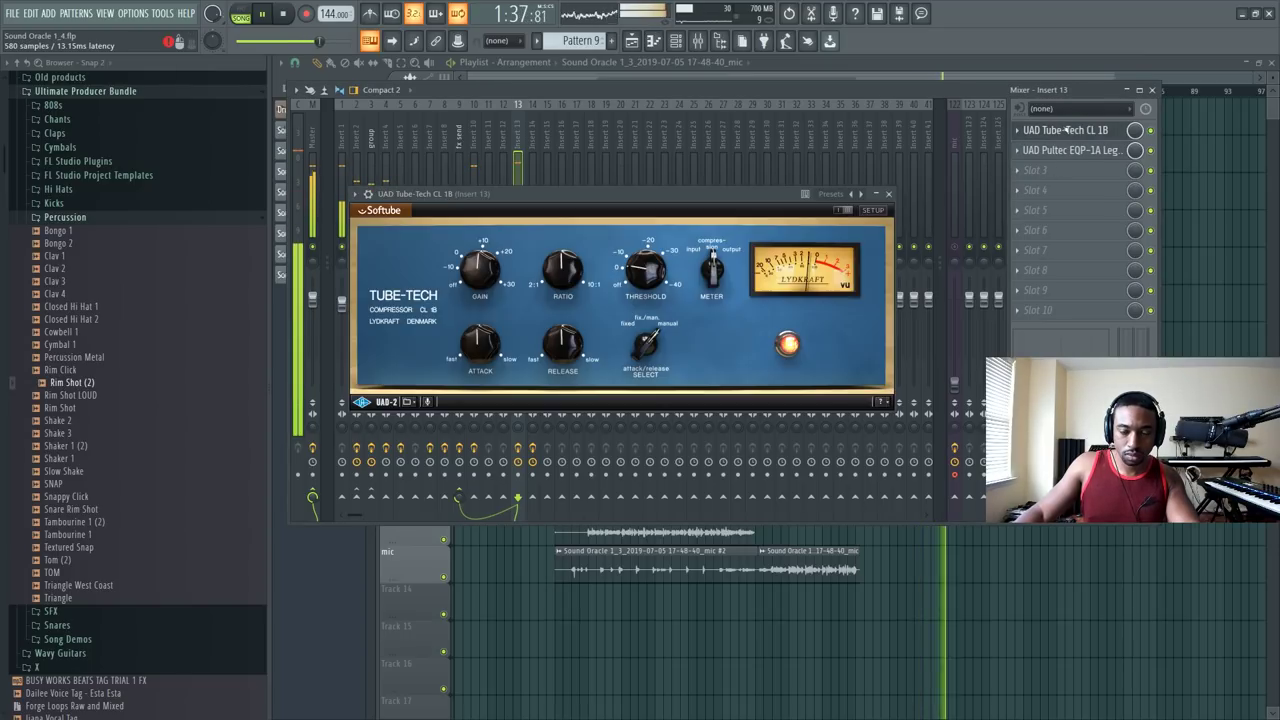
{"action": "scroll", "coordinate": [484, 270], "scroll_direction": "down", "scroll_amount": 1}
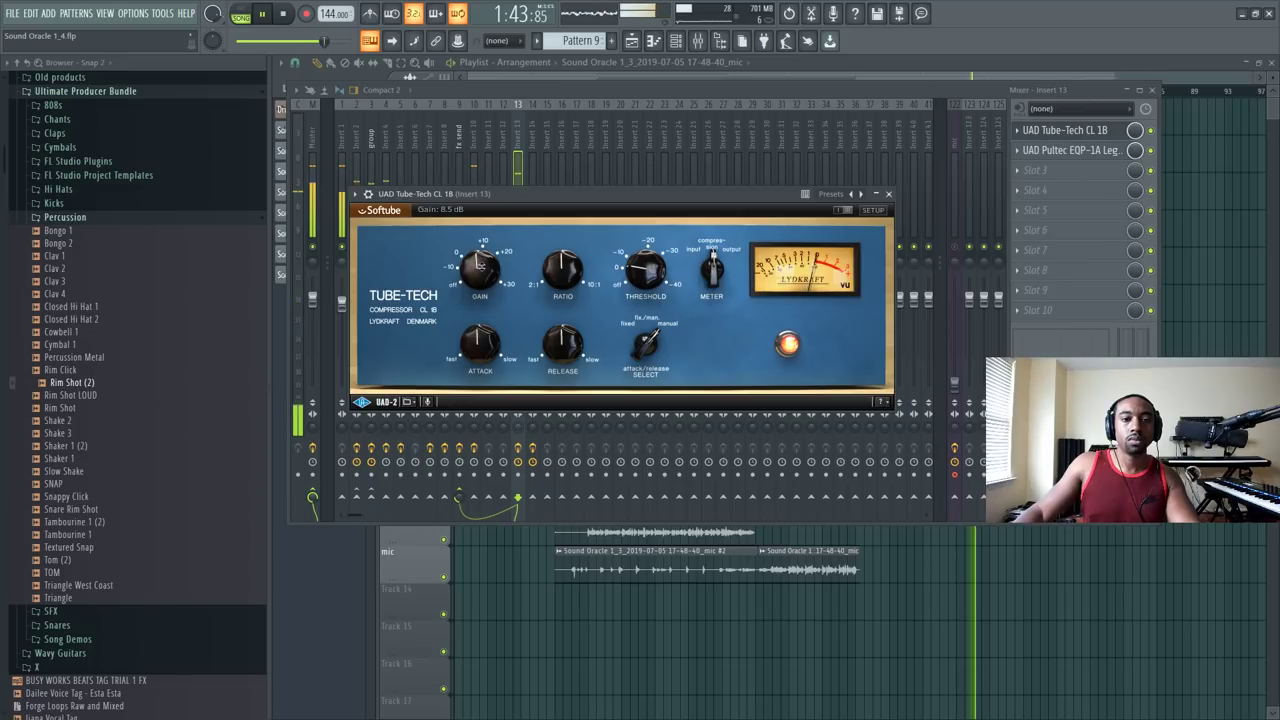
{"action": "left_click", "coordinate": [887, 194]}
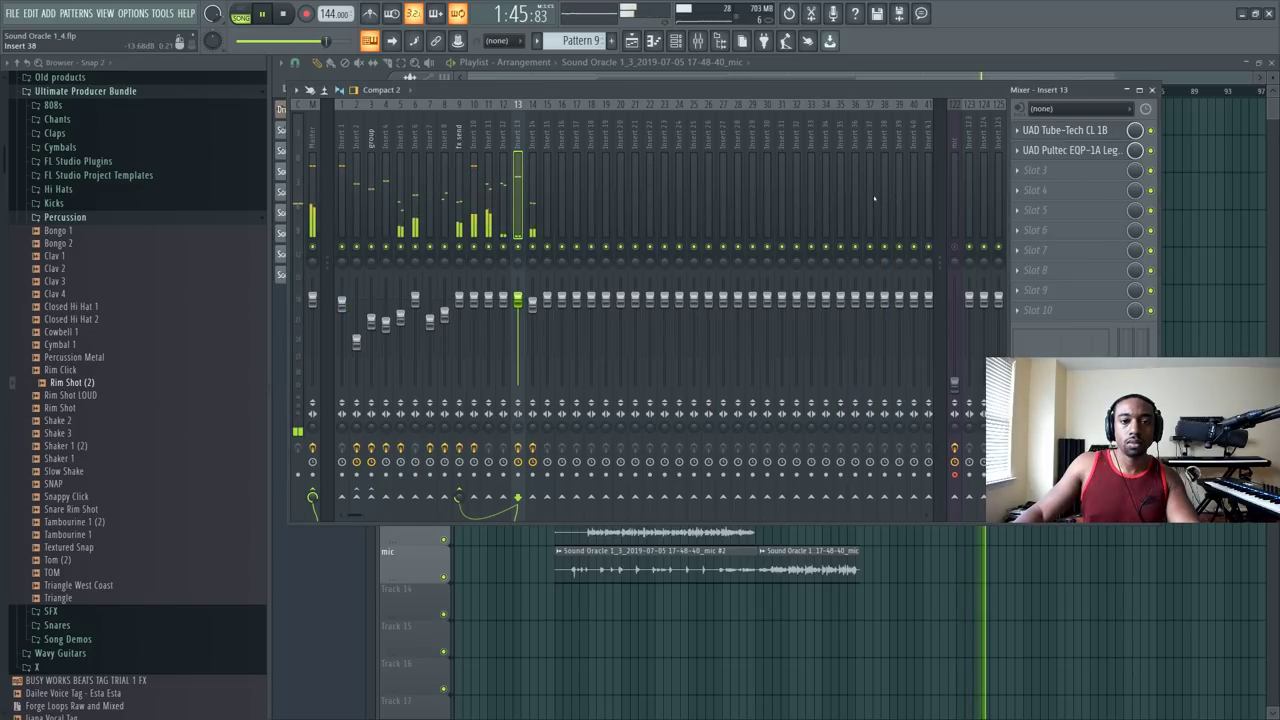
{"action": "key", "text": "F9"}
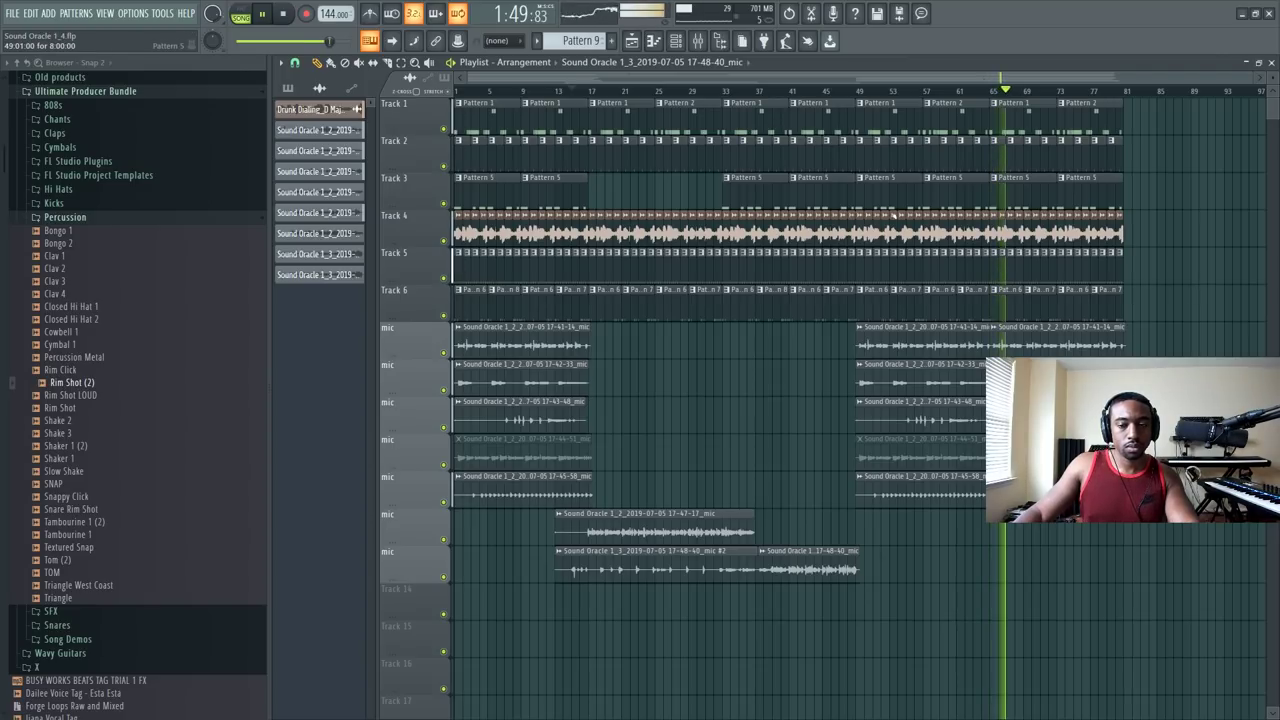
Step: Check Insert 13's effect chain in the mixer during playback and save the project from the playlist
{"action": "scroll", "coordinate": [778, 405], "scroll_direction": "down", "scroll_amount": 1}
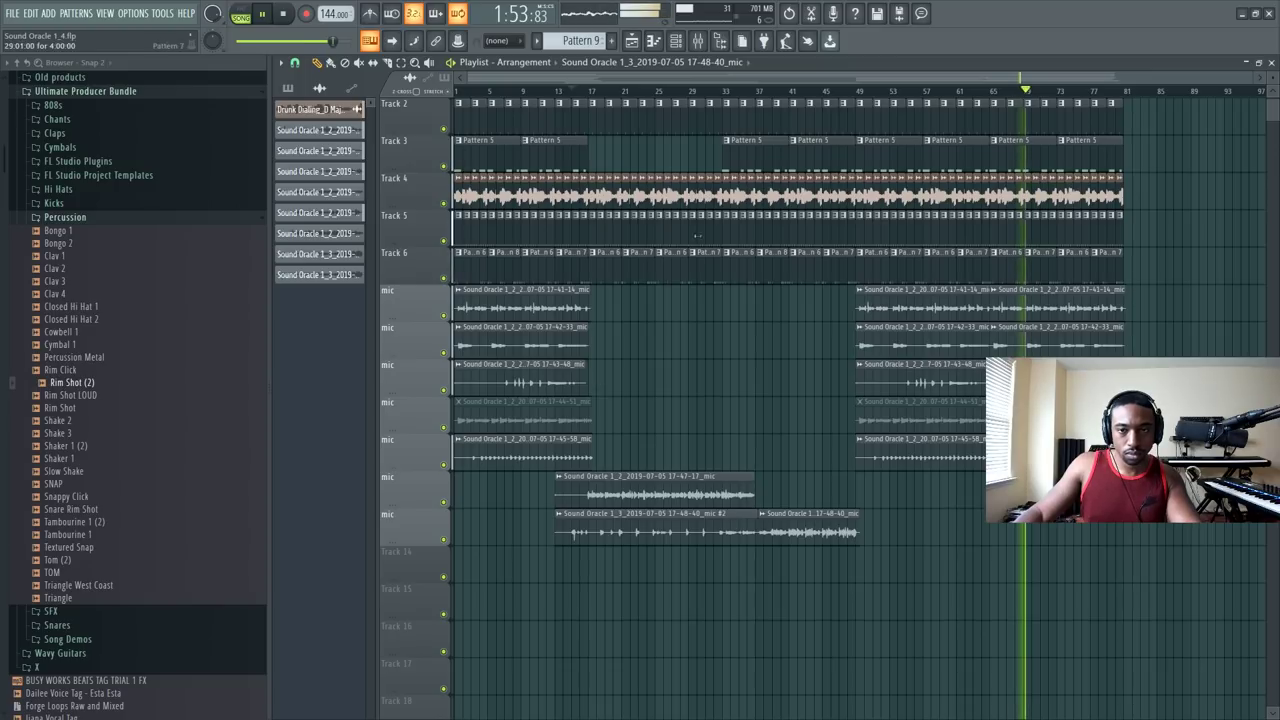
{"action": "key", "text": "F9"}
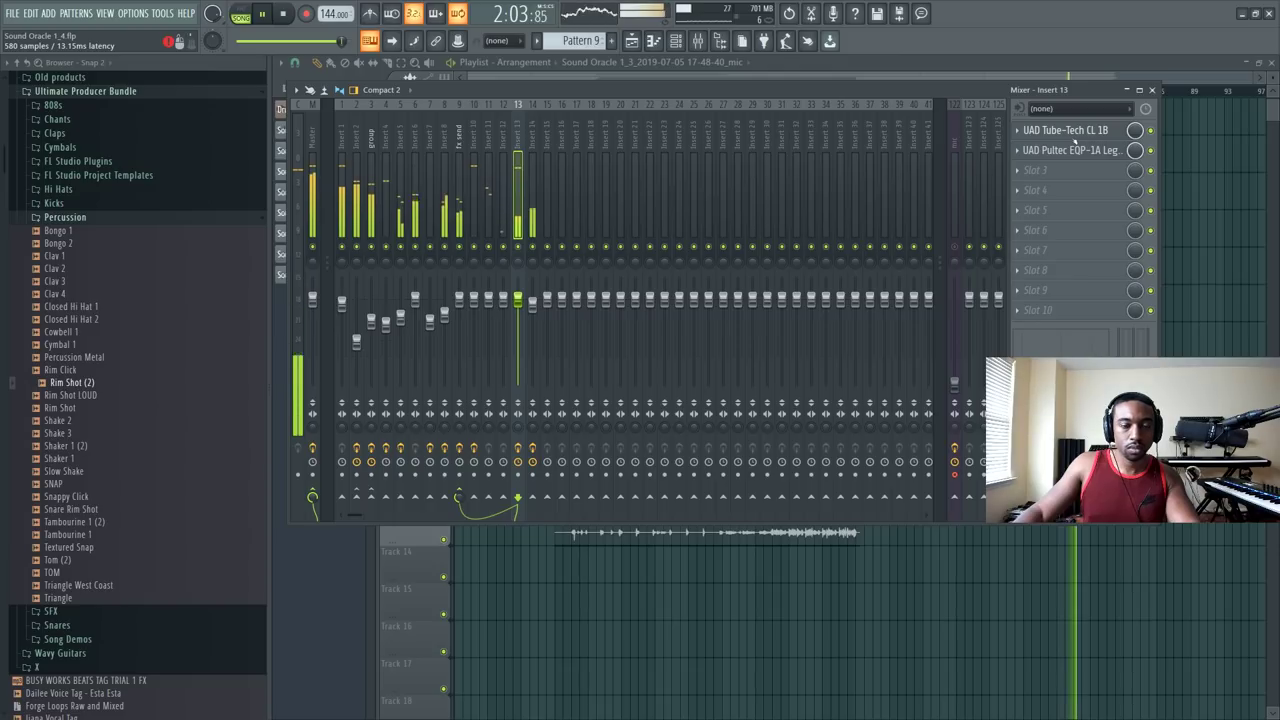
{"action": "left_click", "coordinate": [1221, 327]}
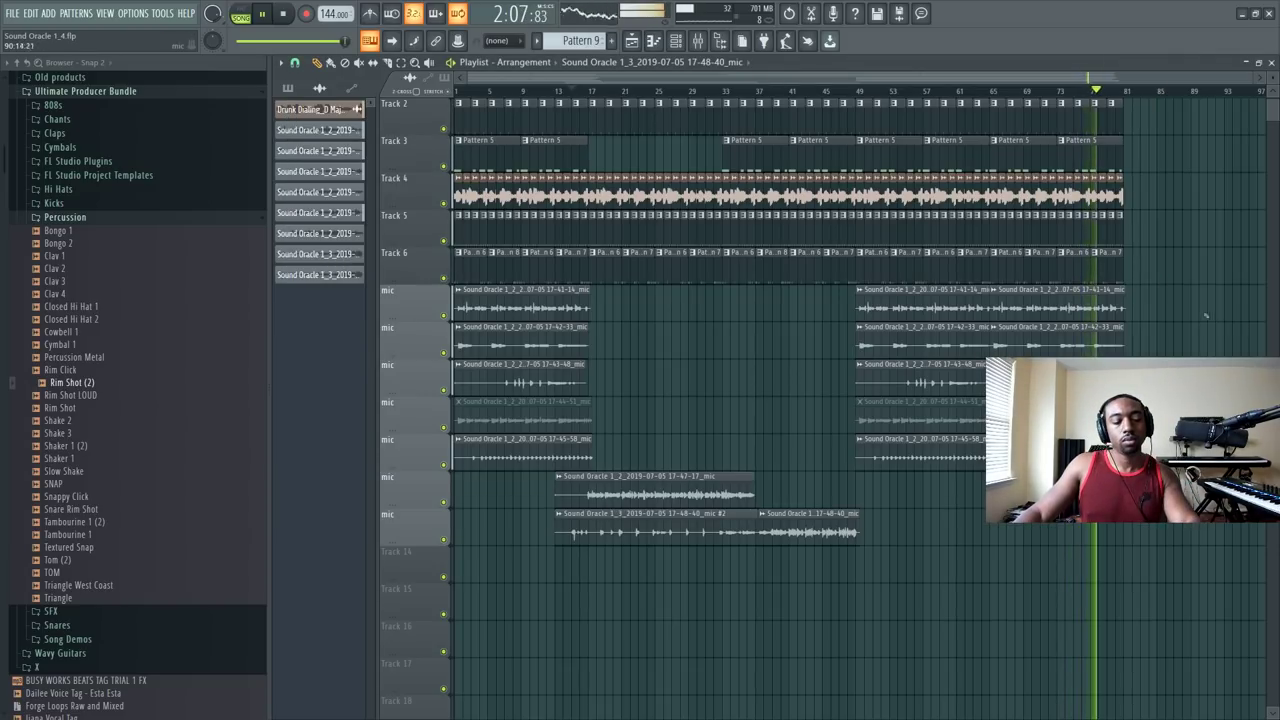
{"action": "key", "text": "ctrl+s"}
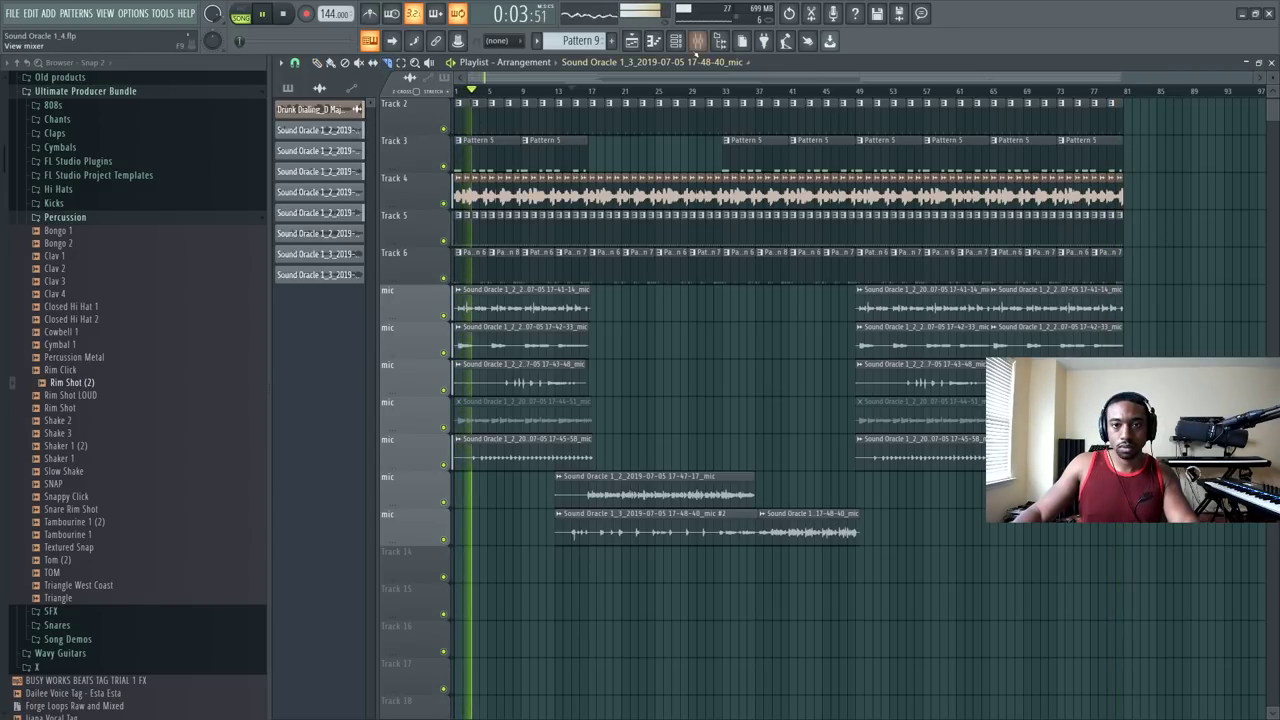
Step: Adjust the high- and low-frequency attenuation of the Pultec EQP-1A Legacy on Insert 13 and close the plugin
{"action": "left_click", "coordinate": [698, 40]}
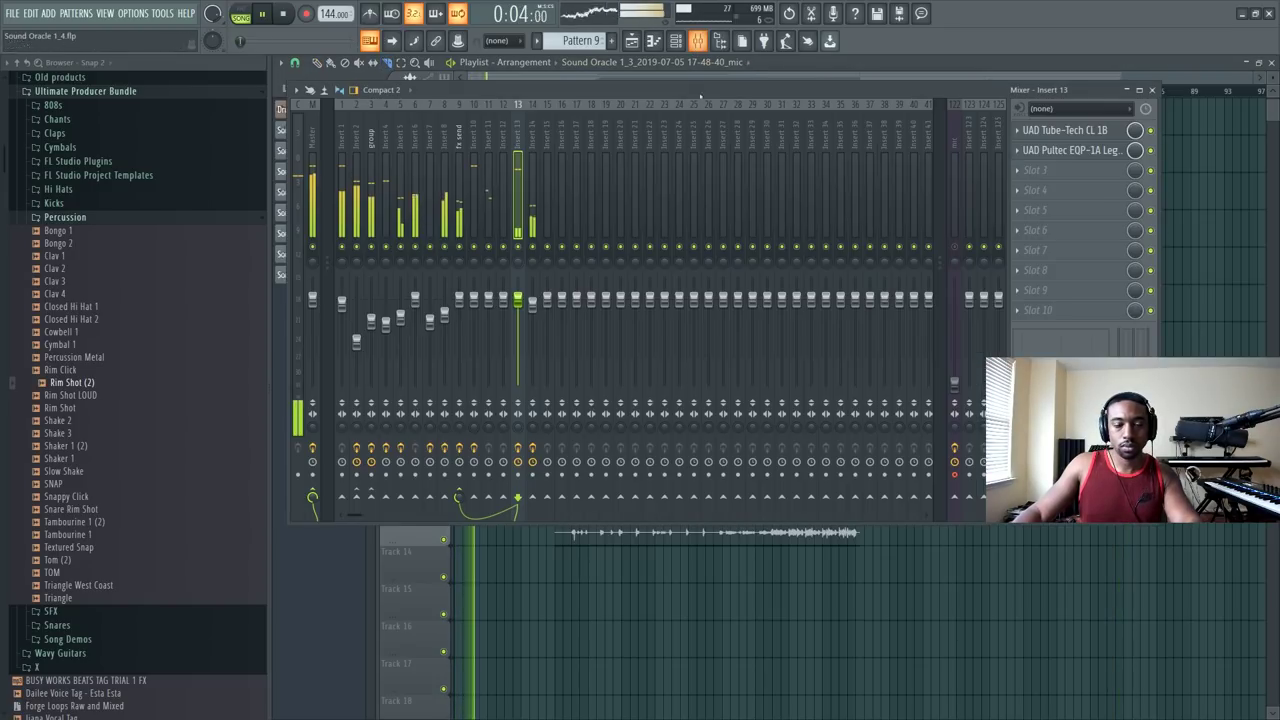
{"action": "left_click", "coordinate": [1068, 150]}
{"action": "scroll", "coordinate": [810, 290], "scroll_direction": "down", "scroll_amount": 1}
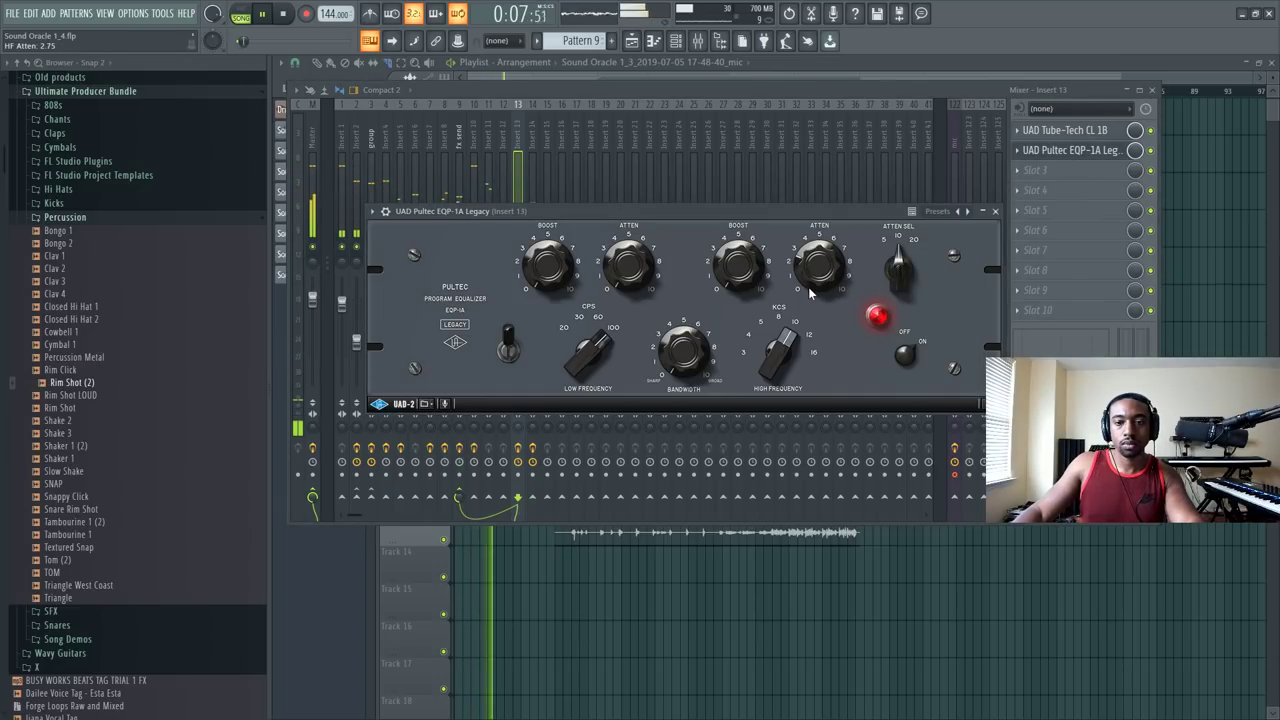
{"action": "scroll", "coordinate": [800, 273], "scroll_direction": "up", "scroll_amount": 3}
{"action": "scroll", "coordinate": [800, 268], "scroll_direction": "up", "scroll_amount": 1}
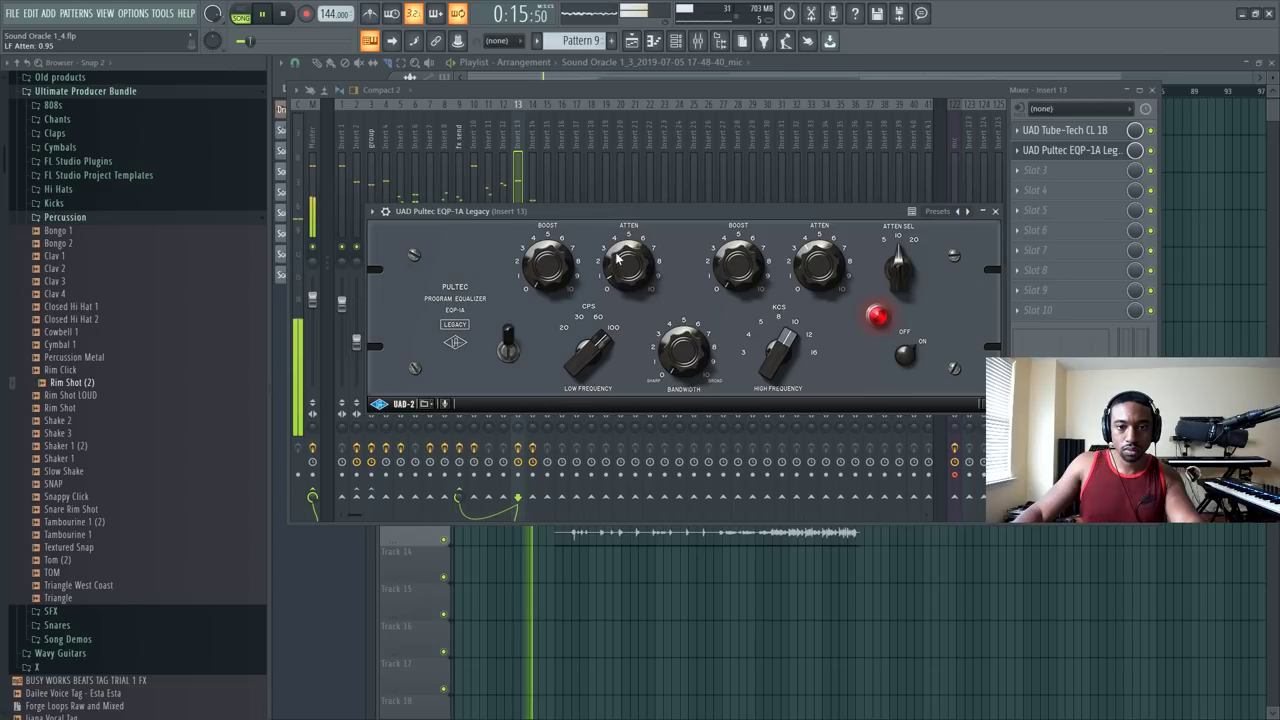
{"action": "scroll", "coordinate": [617, 258], "scroll_direction": "down", "scroll_amount": 2}
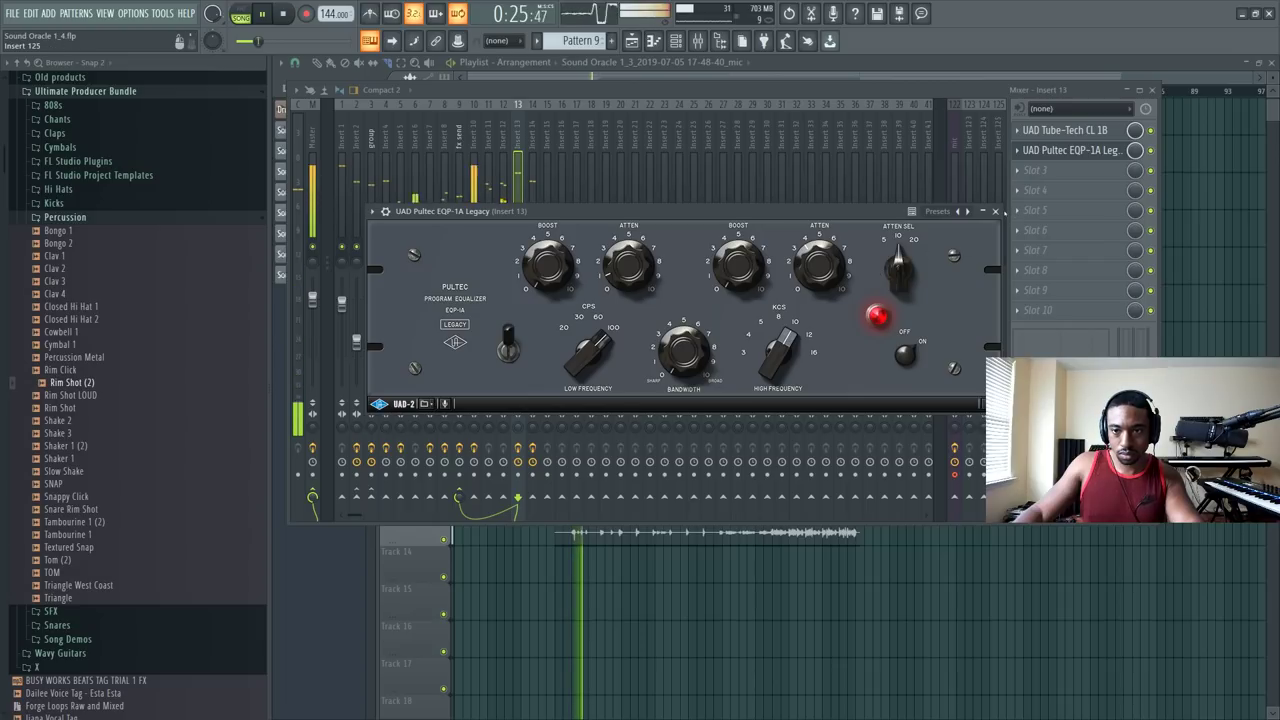
{"action": "left_click", "coordinate": [995, 211]}
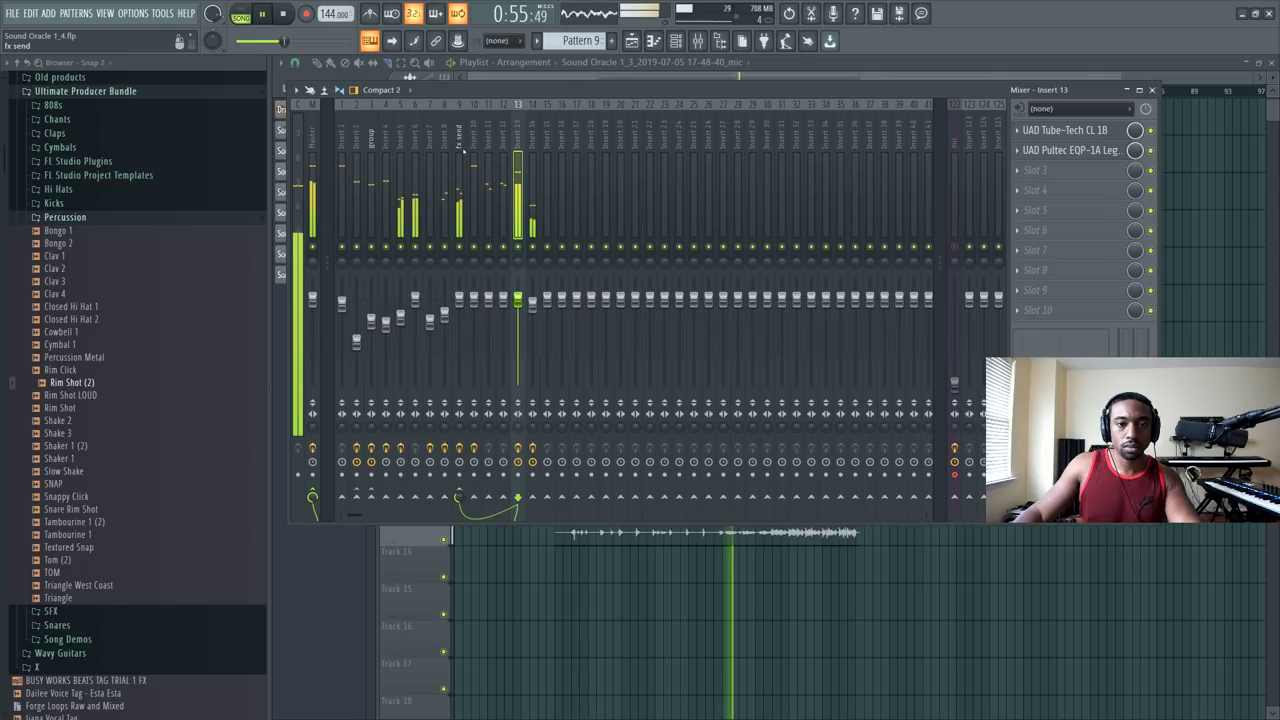
Step: Review the Tube-Tech CL 1B on Insert 13 and fine-tune the Pultec EQP-1A's low-frequency attenuation to about 1.20
{"action": "key", "text": "F9"}
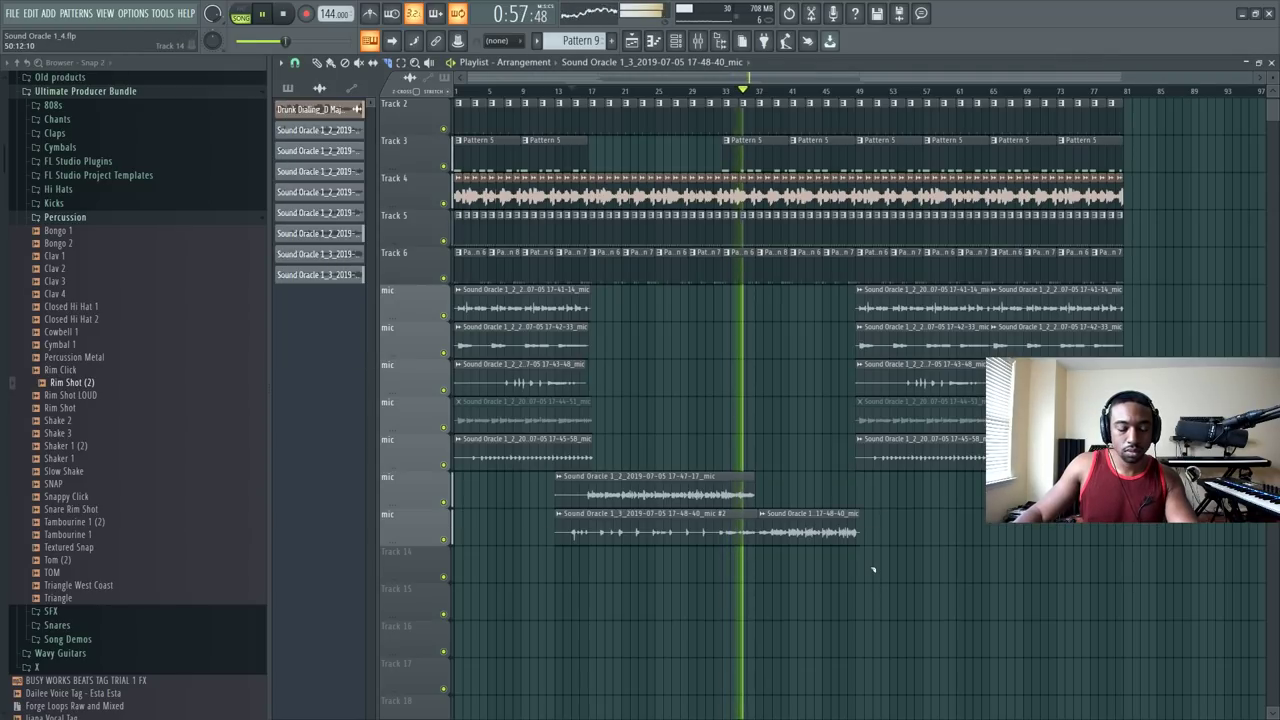
{"action": "key", "text": "F9"}
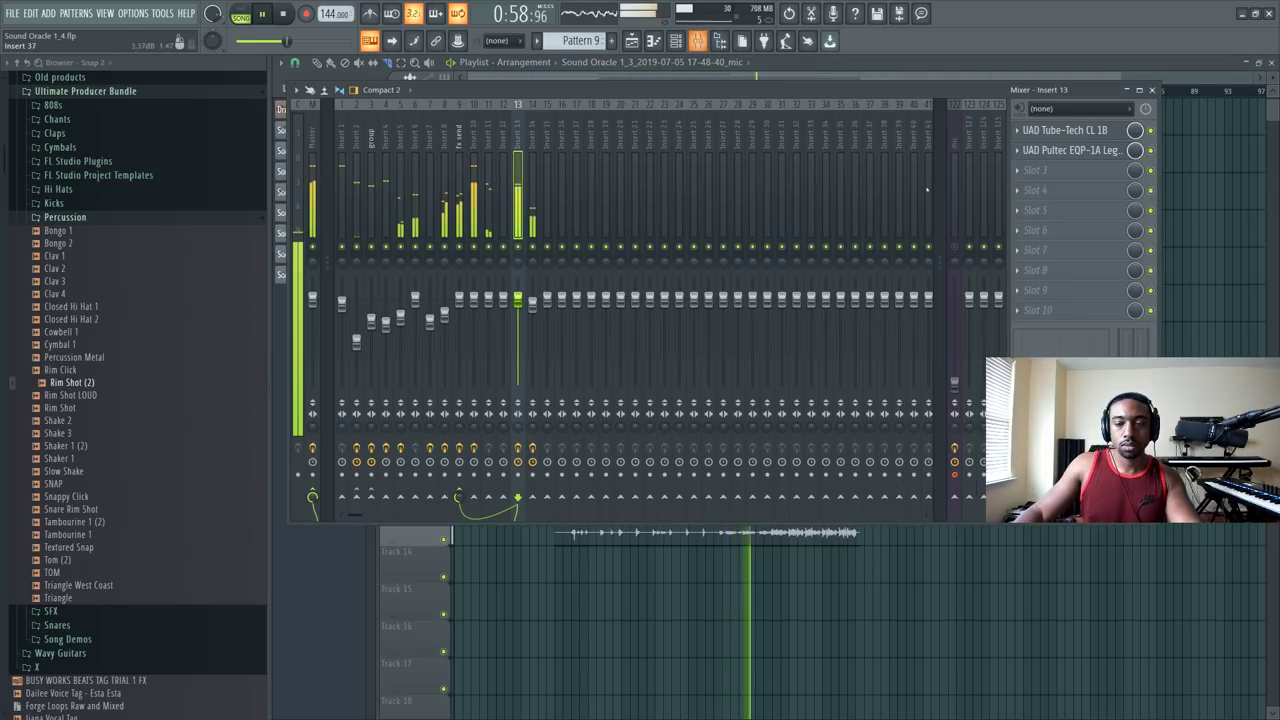
{"action": "left_click", "coordinate": [1065, 130]}
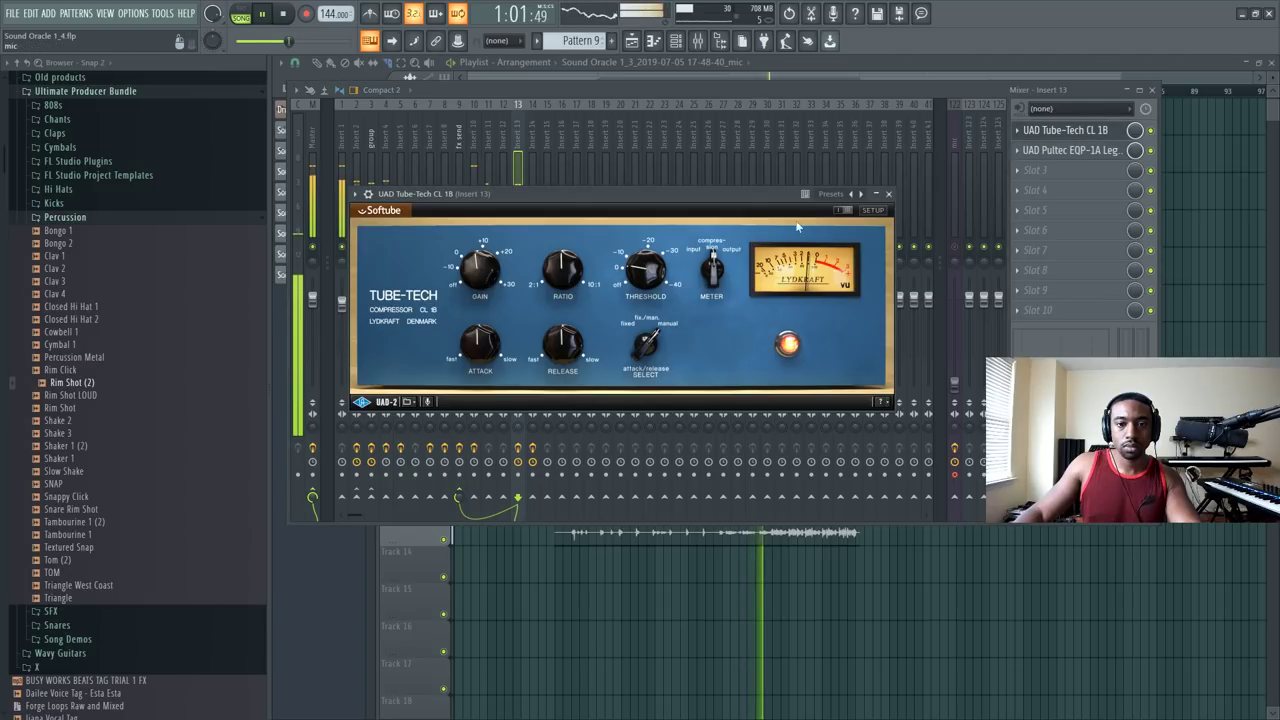
{"action": "left_click", "coordinate": [1070, 150]}
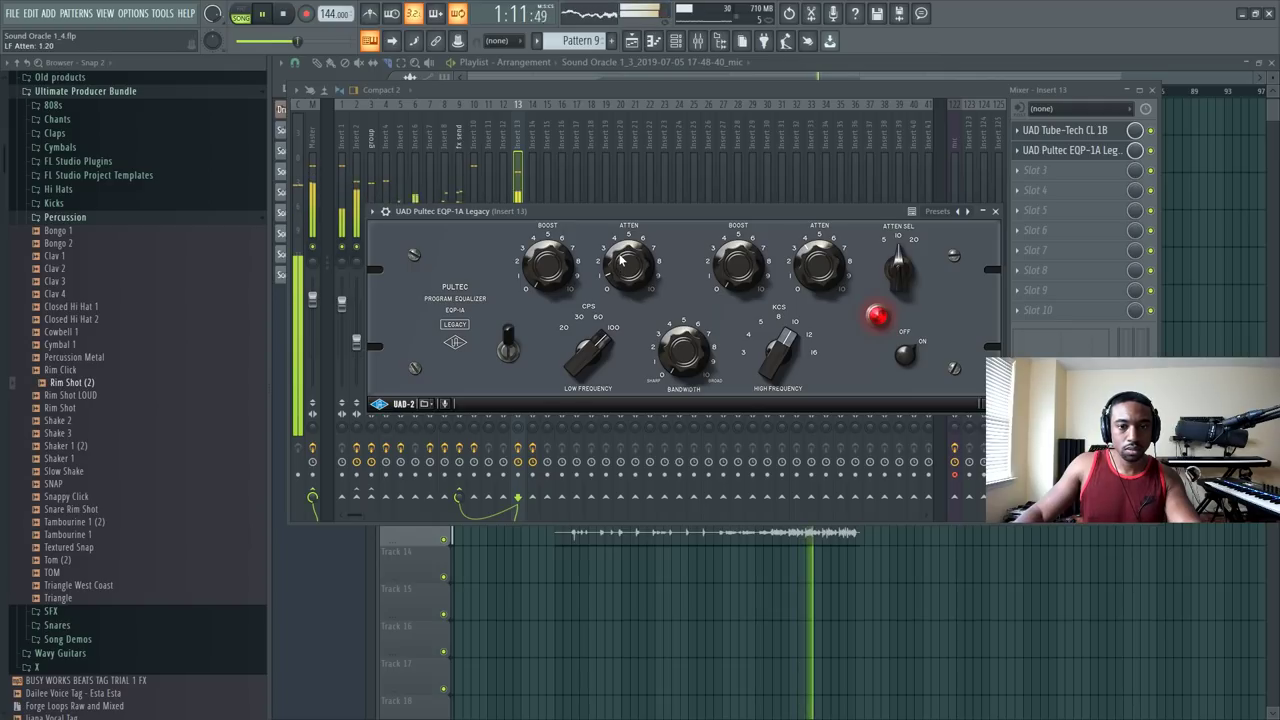
{"action": "left_click_drag", "start_coordinate": [620, 258], "coordinate": [620, 260]}
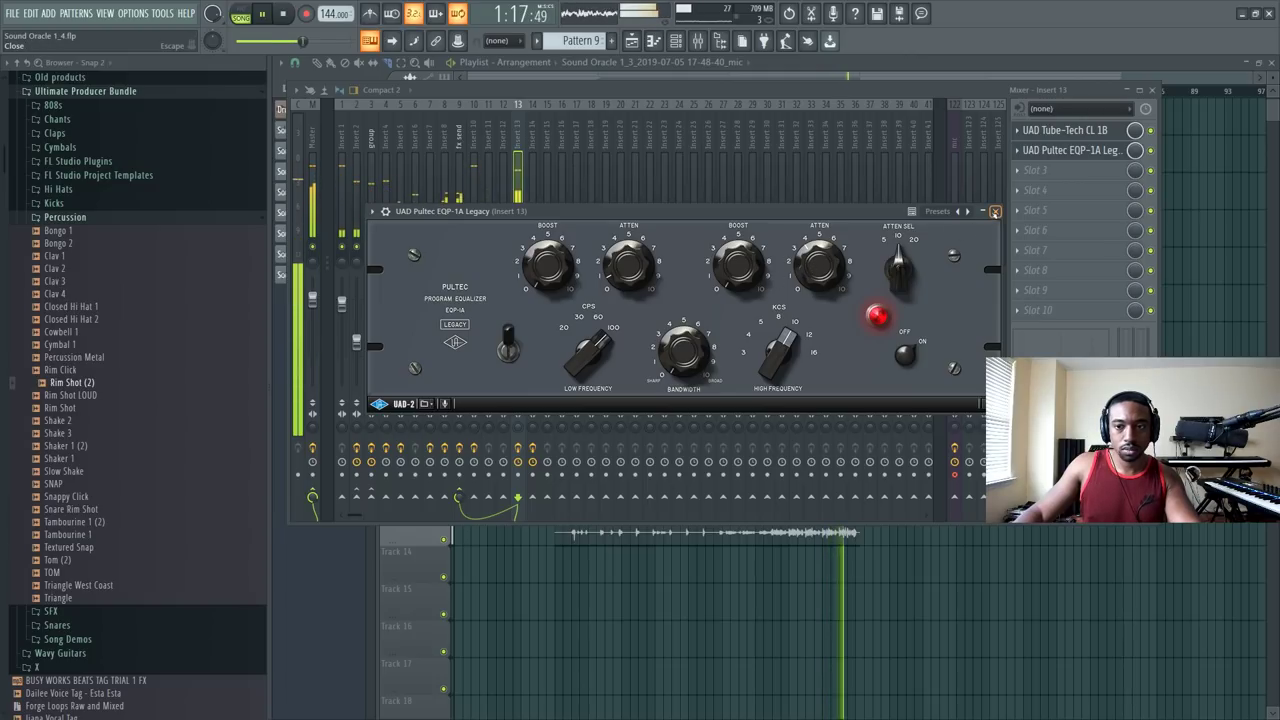
{"action": "left_click", "coordinate": [995, 212]}
Step: Examine the MicroShift settings on Insert 14 and return to the playlist
{"action": "left_click", "coordinate": [534, 160]}
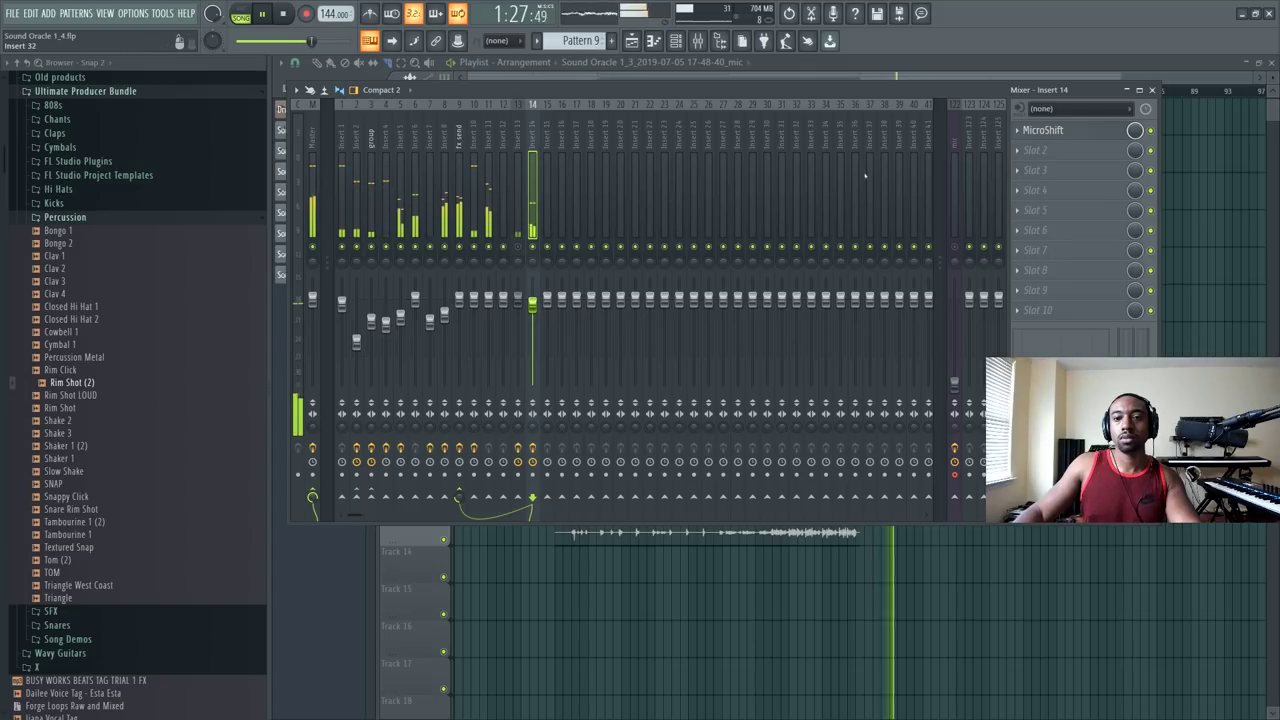
{"action": "left_click", "coordinate": [1045, 130]}
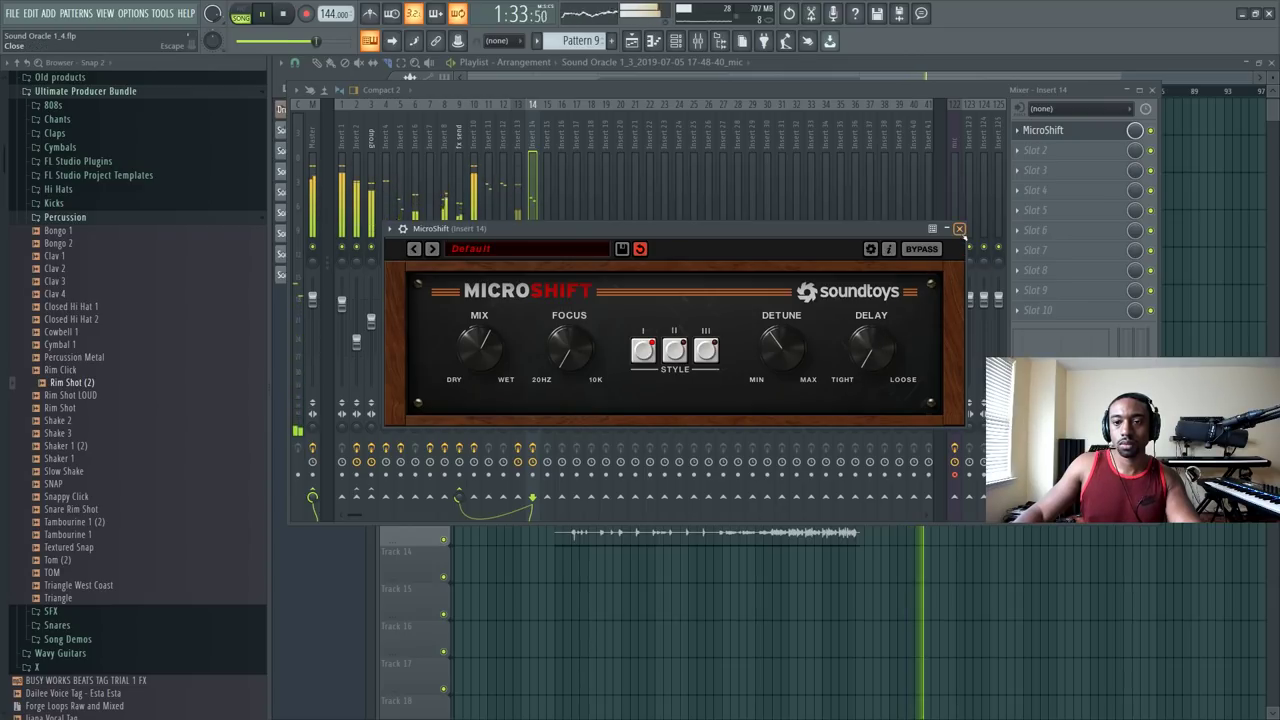
{"action": "left_click", "coordinate": [959, 229]}
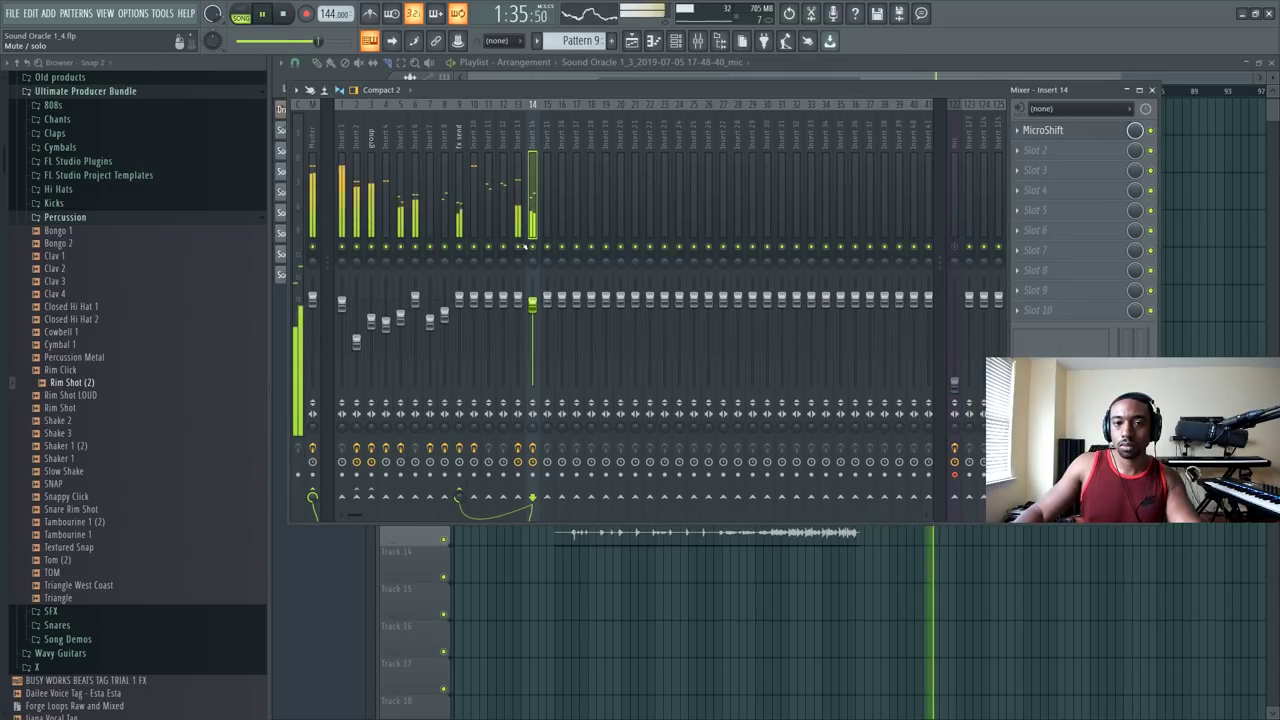
{"action": "left_click", "coordinate": [1222, 322]}
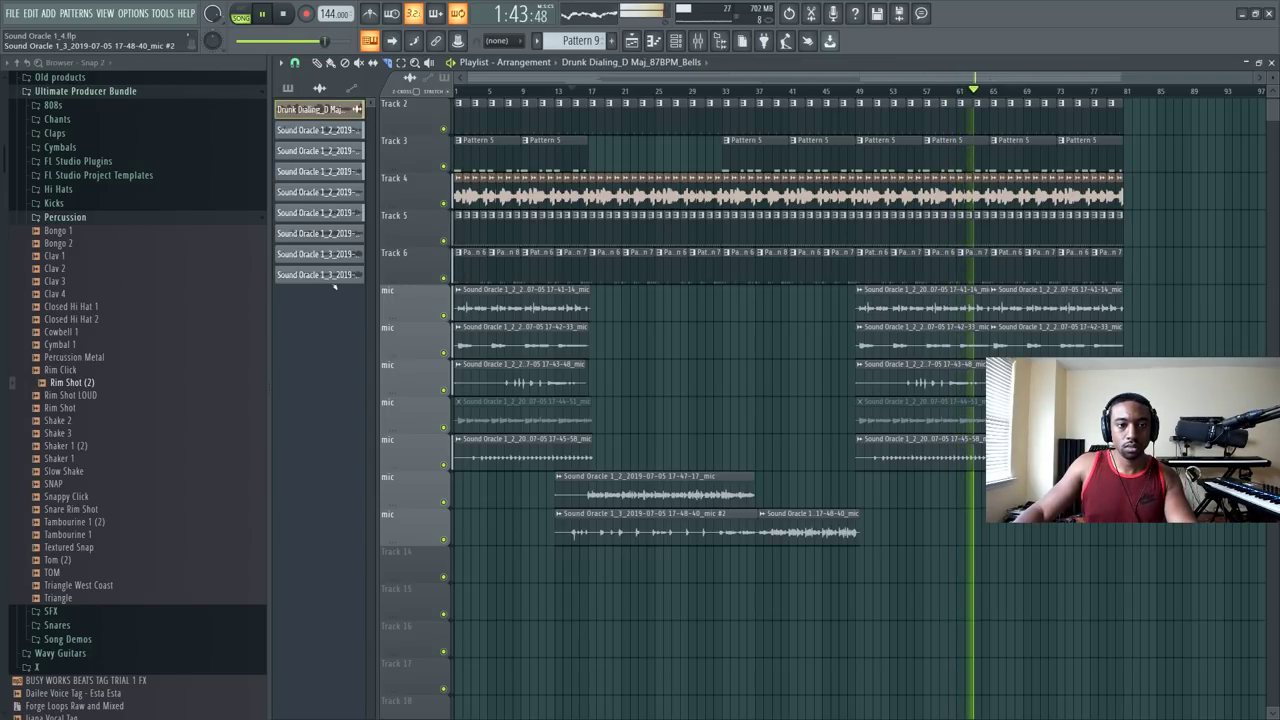
Step: Color all audio clips in the picker with a gradient running from blue to pink
{"action": "right_click", "coordinate": [322, 276]}
{"action": "left_click", "coordinate": [429, 369]}
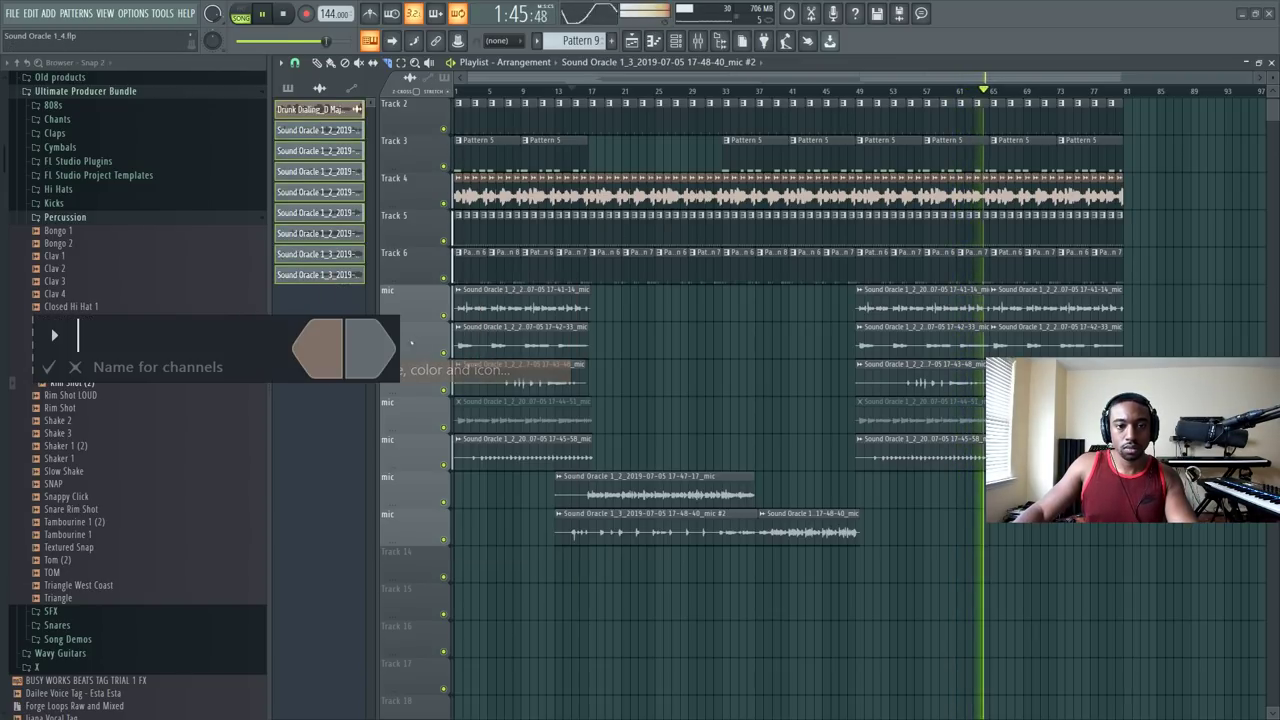
{"action": "left_click", "coordinate": [318, 348]}
{"action": "left_click", "coordinate": [543, 249]}
{"action": "left_click", "coordinate": [370, 348]}
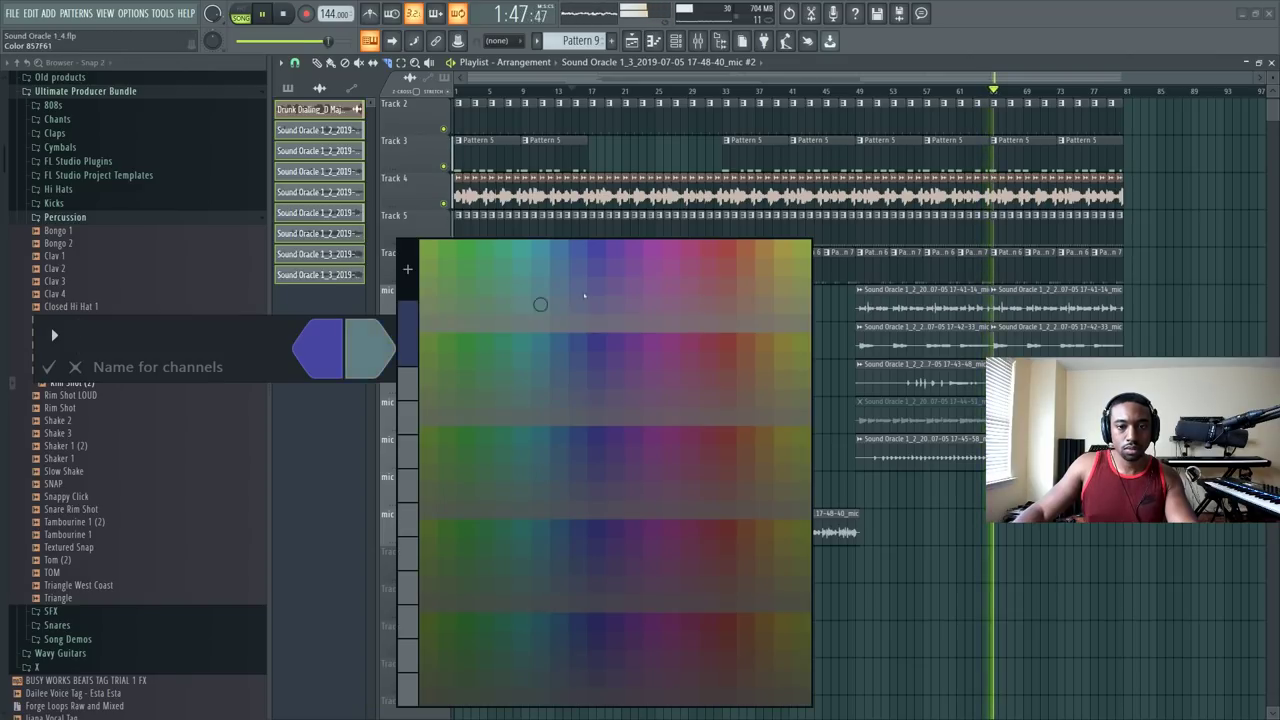
{"action": "left_click", "coordinate": [671, 269]}
{"action": "key", "text": "Return"}
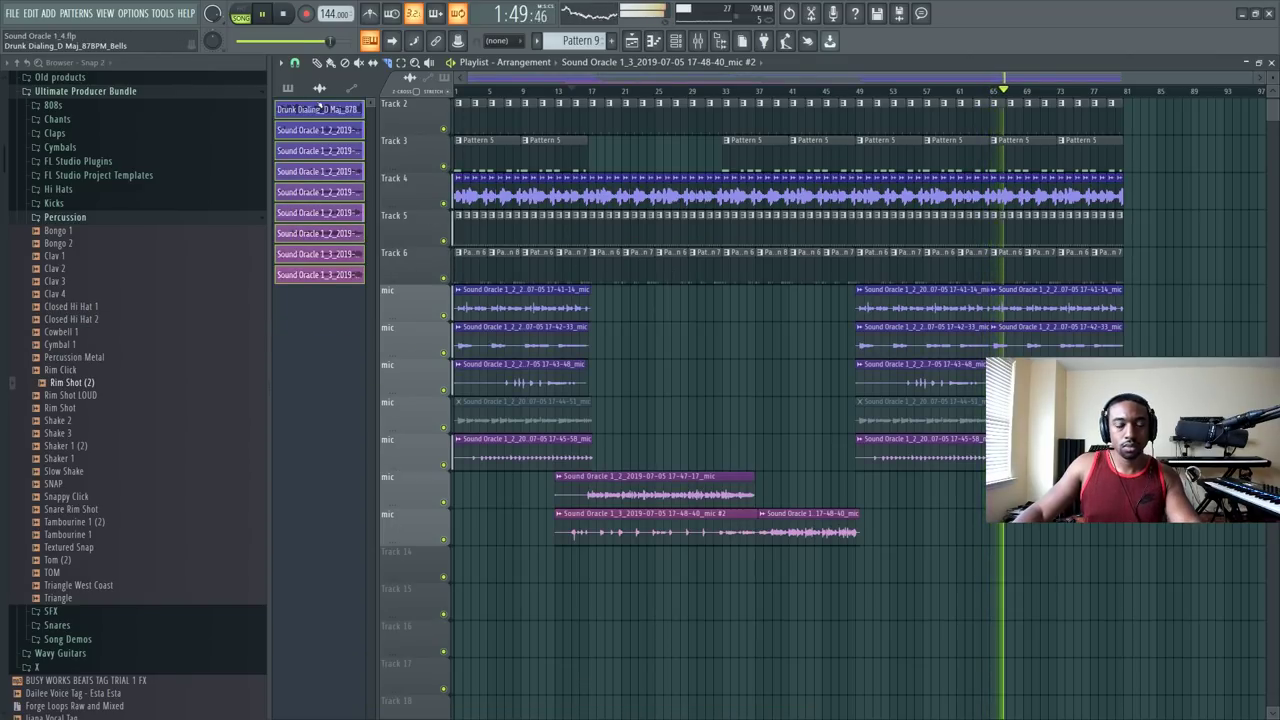
Step: Select Patterns 1 to 8 in the picker and recolor them crimson
{"action": "left_click", "coordinate": [288, 88]}
{"action": "left_click", "coordinate": [300, 108]}
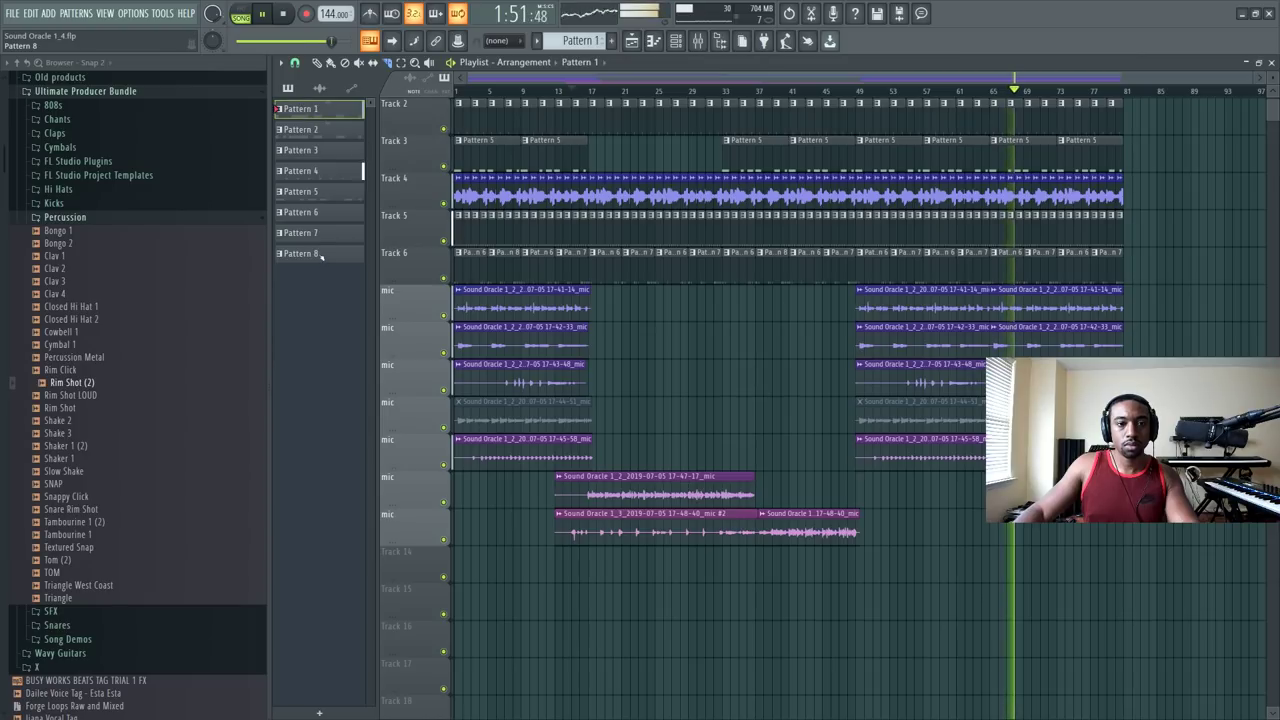
{"action": "left_click", "coordinate": [300, 253], "text": "shift"}
{"action": "right_click", "coordinate": [320, 238]}
{"action": "left_click", "coordinate": [400, 348]}
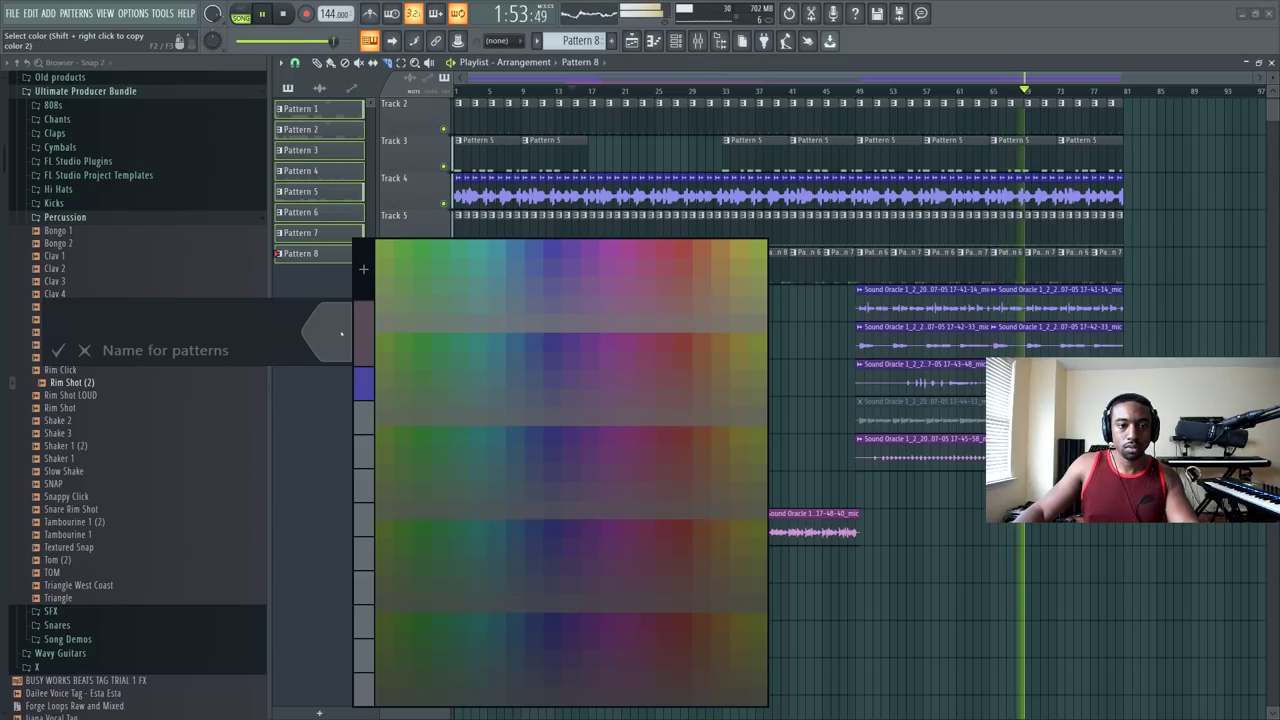
{"action": "left_click", "coordinate": [646, 266]}
{"action": "left_click", "coordinate": [736, 285]}
{"action": "key", "text": "Return"}
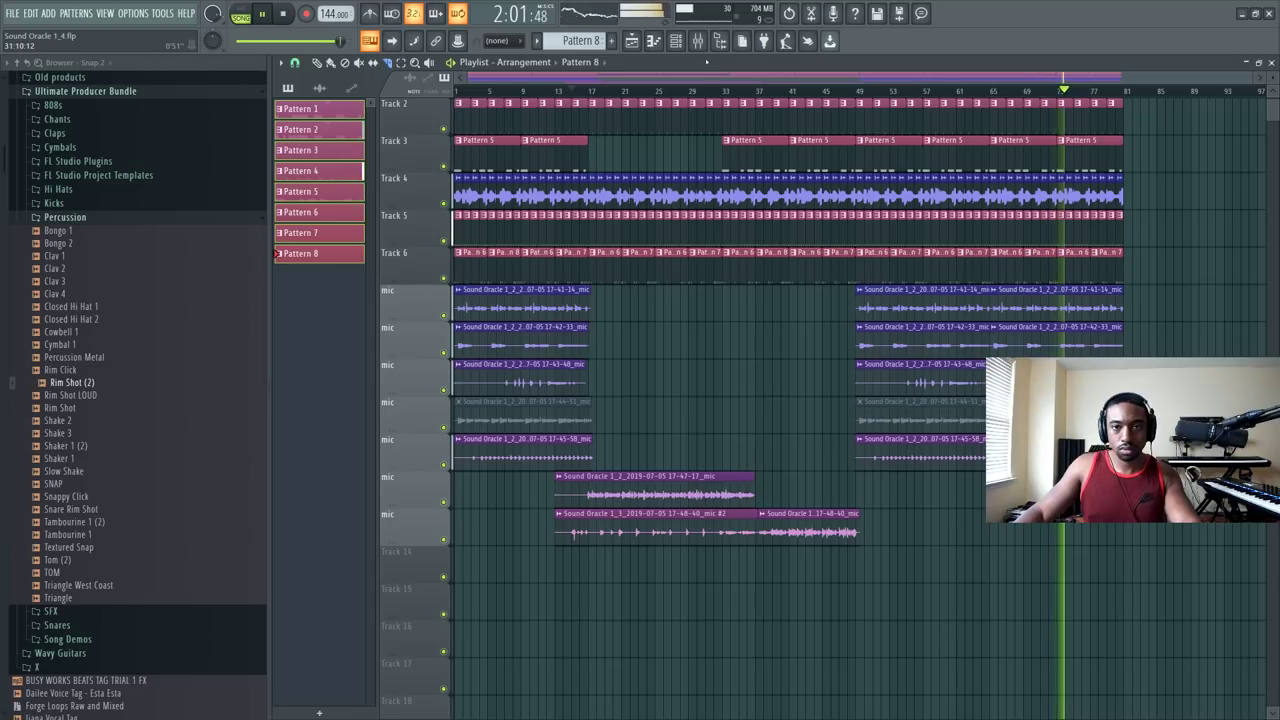
Step: Duplicate the clips on Tracks 2 to 6 from bars 49 to 81 so the copy starts at bar 81
{"action": "left_click", "coordinate": [697, 40]}
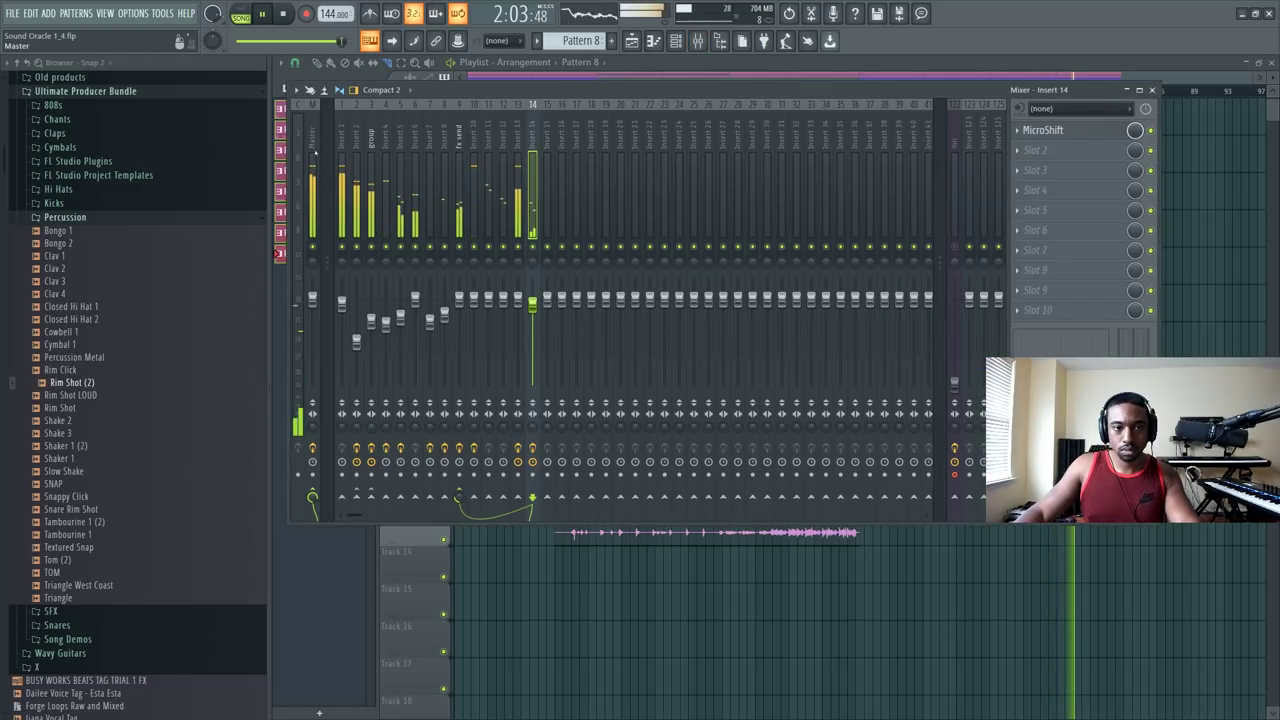
{"action": "key", "text": "F9"}
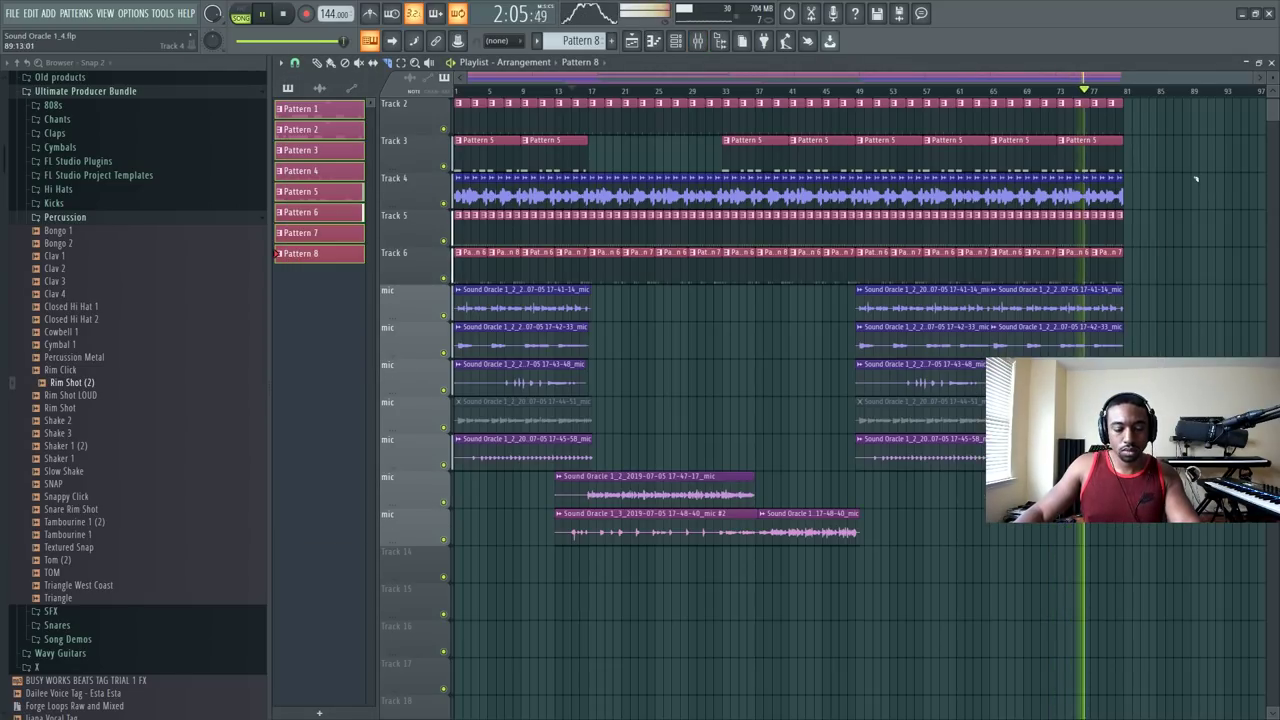
{"action": "scroll", "coordinate": [752, 91], "scroll_direction": "up", "scroll_amount": 1}
{"action": "scroll", "coordinate": [752, 91], "scroll_direction": "up", "scroll_amount": 1}
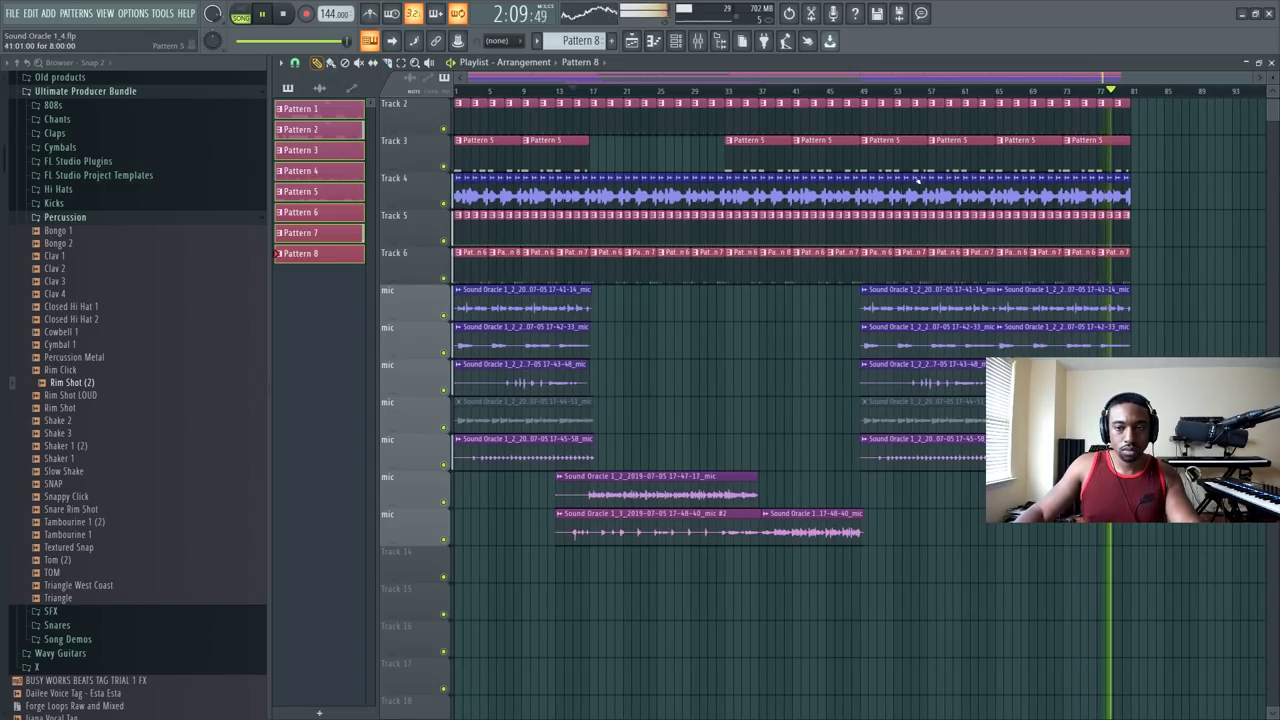
{"action": "left_click_drag", "start_coordinate": [1145, 284], "coordinate": [869, 106]}
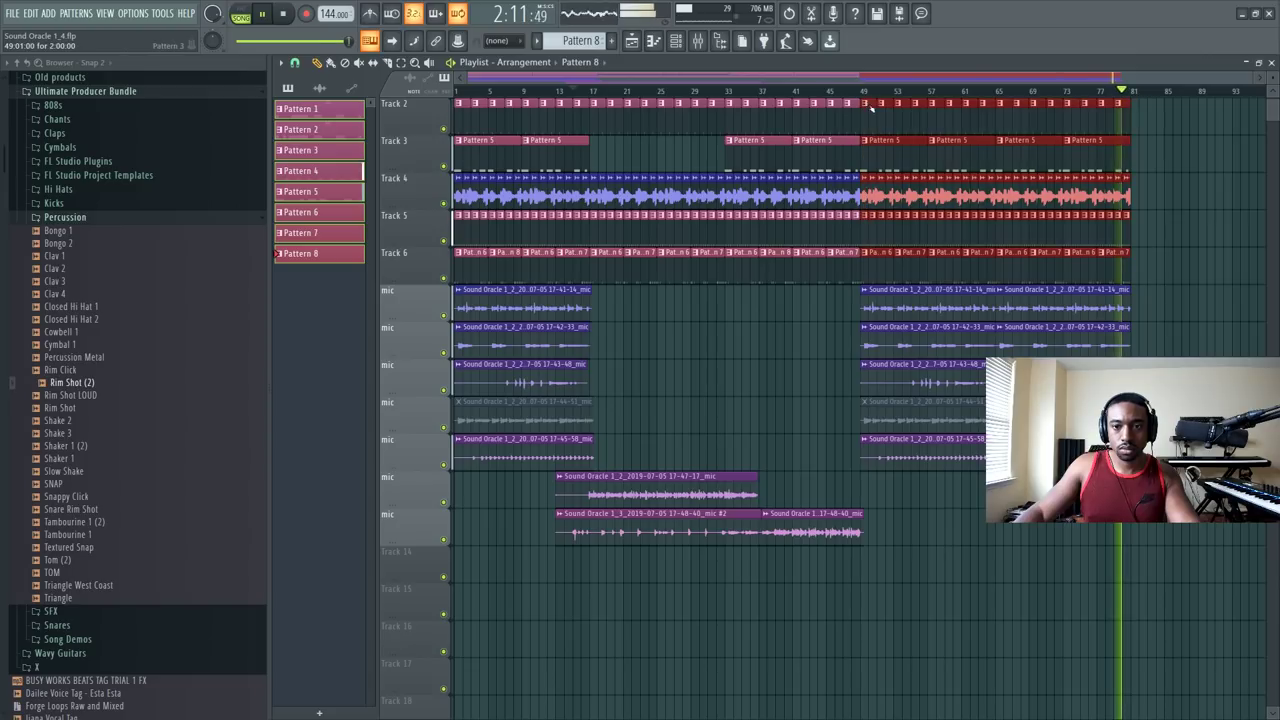
{"action": "key", "text": "ctrl+b"}
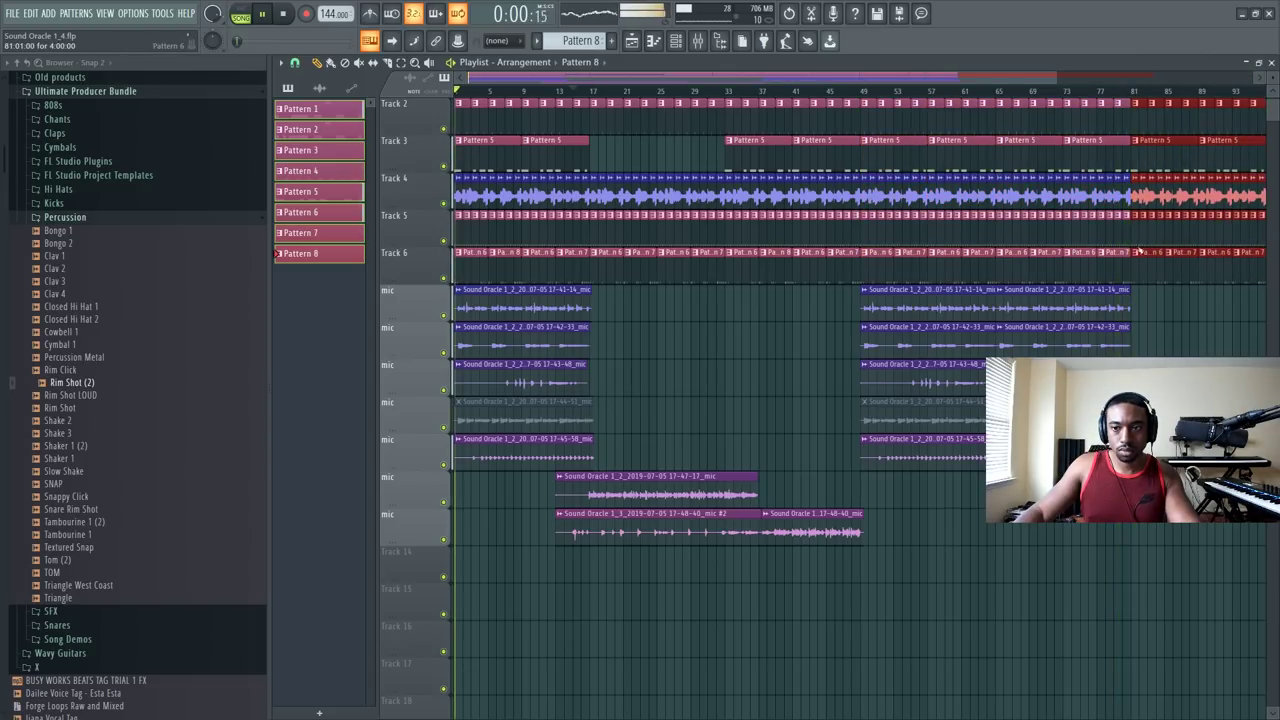
Step: Play from bar 81 and delete the two duplicated Pattern 5 clips at bars 81 and 89 on Track 3
{"action": "left_click", "coordinate": [1133, 90]}
{"action": "scroll", "coordinate": [1060, 161], "scroll_direction": "down", "scroll_amount": 3}
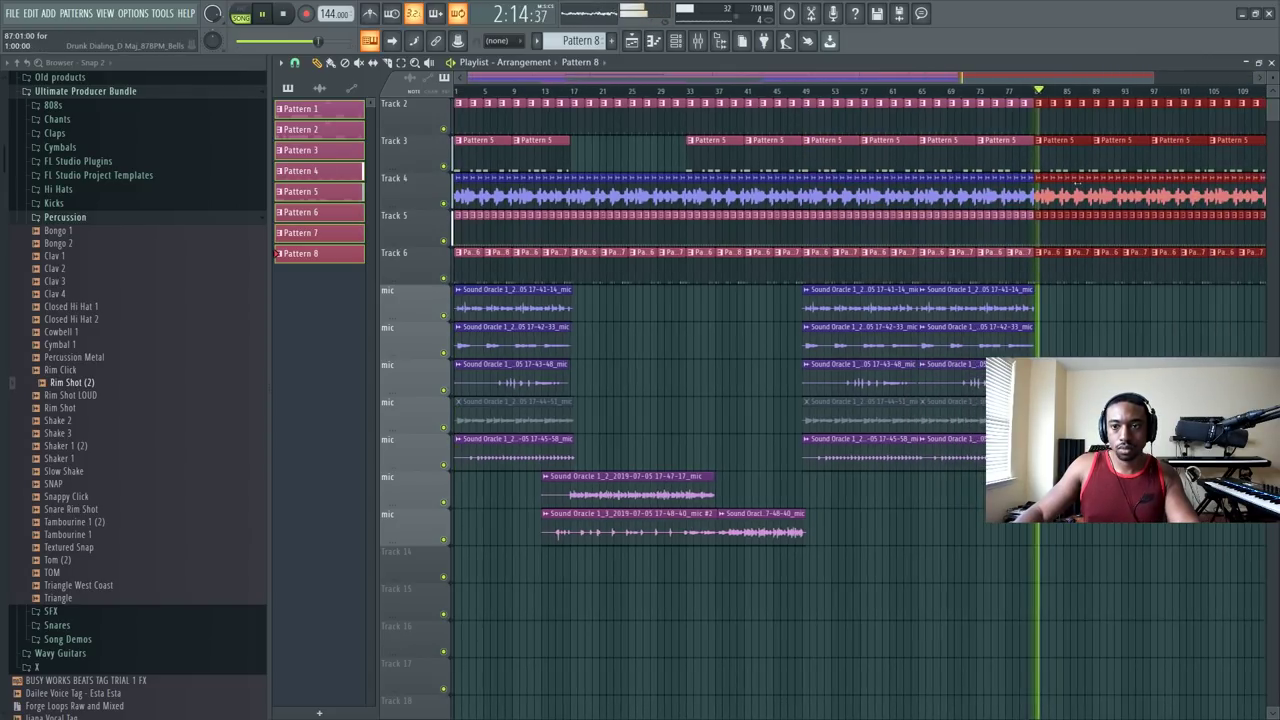
{"action": "right_click", "coordinate": [1115, 145]}
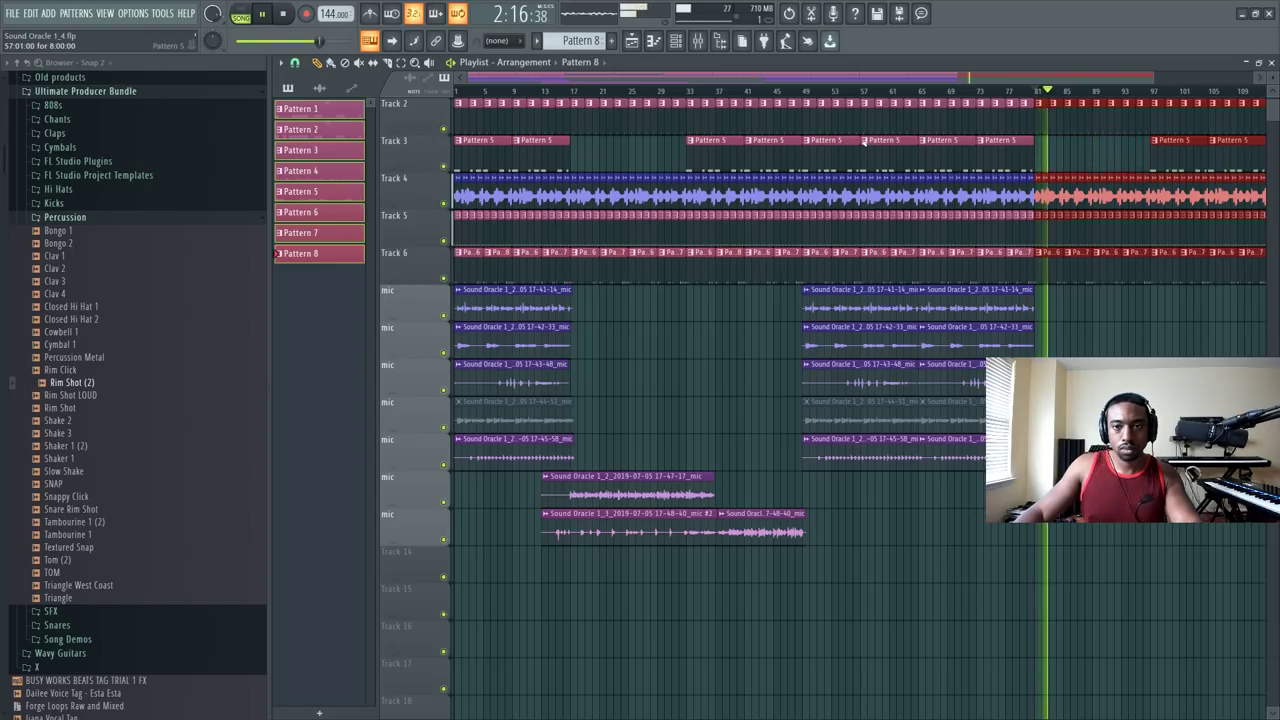
Step: Stop playback, restart the song from the beginning in the playlist, and hide the browser to widen the arrangement
{"action": "left_click", "coordinate": [698, 41]}
{"action": "key", "text": "space"}
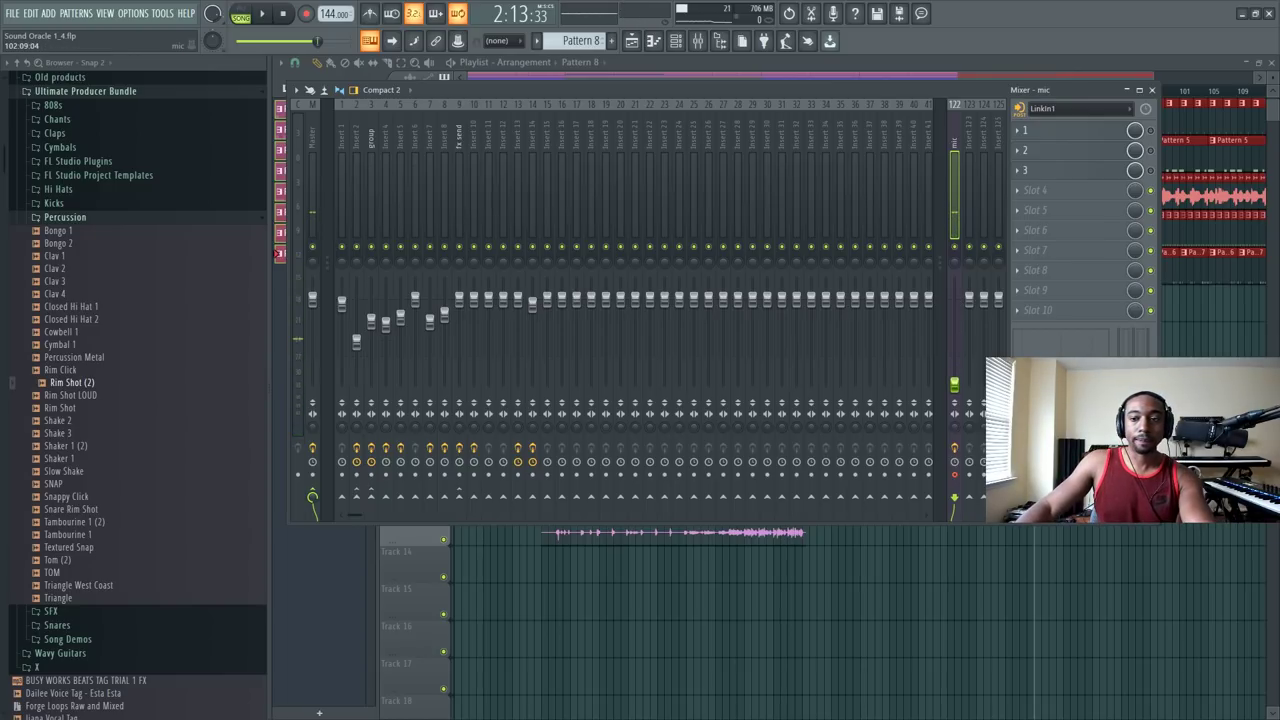
{"action": "key", "text": "F9"}
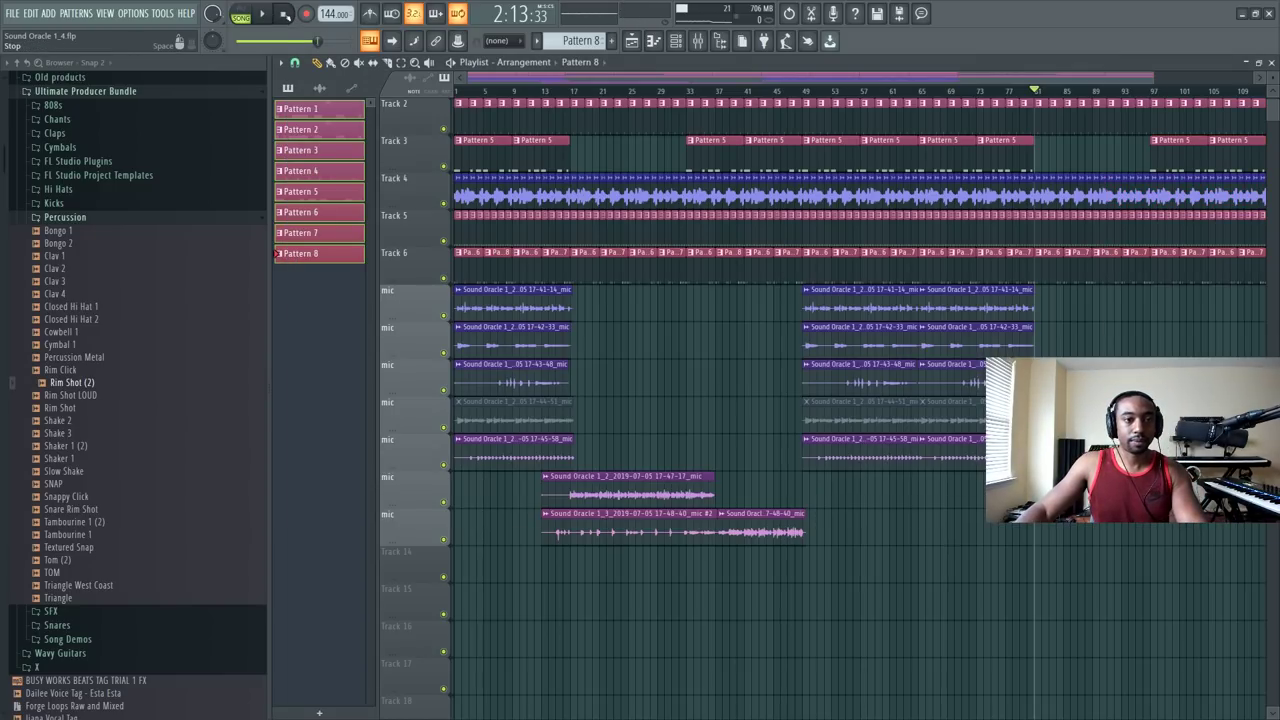
{"action": "key", "text": "space"}
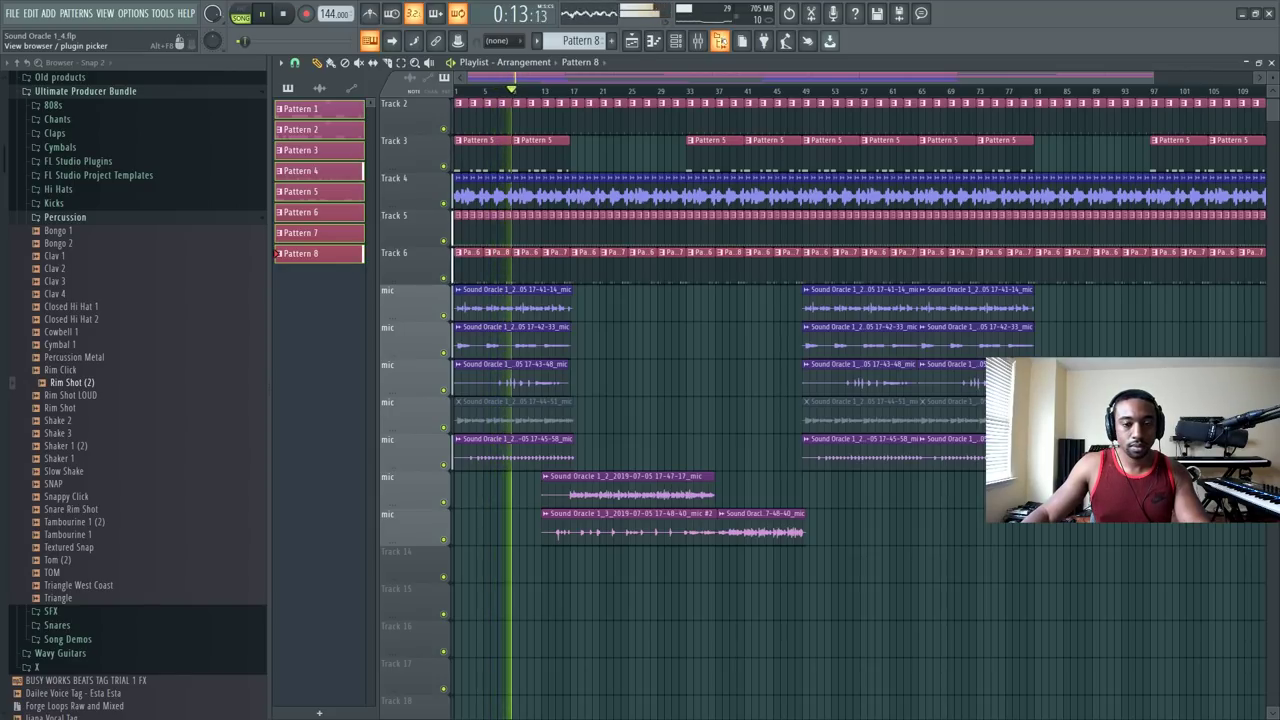
{"action": "key", "text": "alt+F8"}
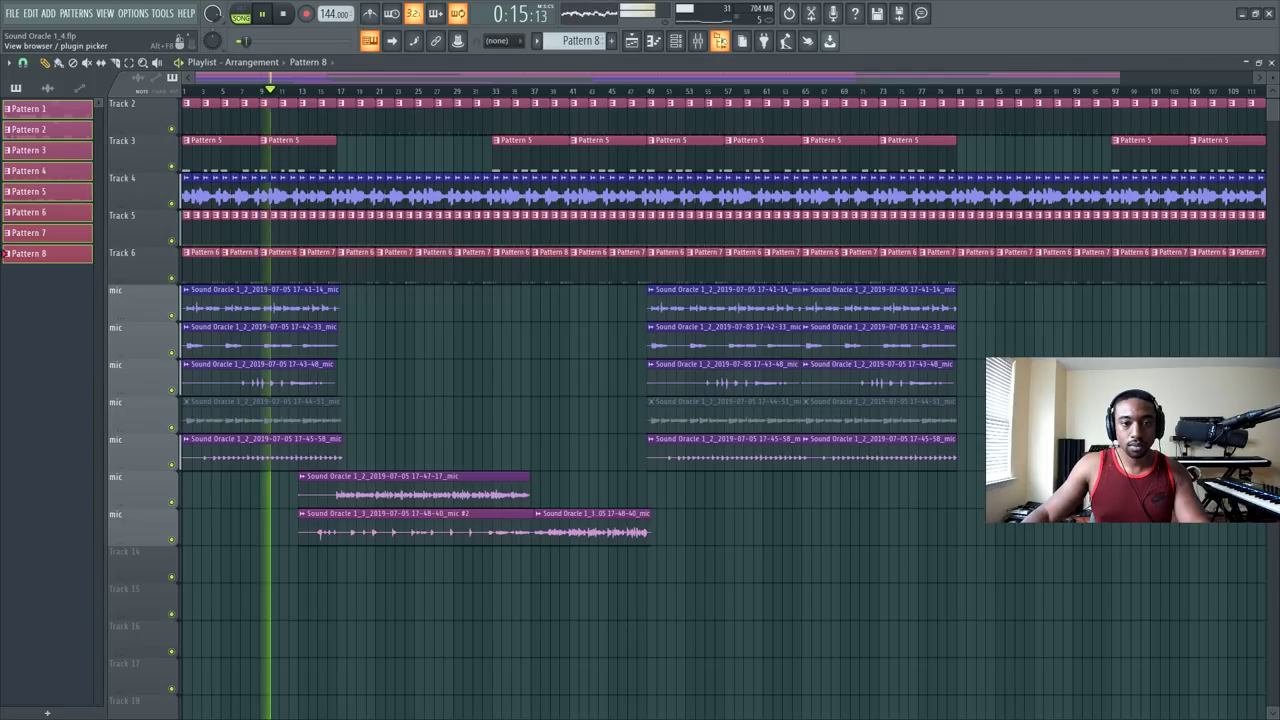
Step: Show the browser again and adjust the playlist view so Tracks 1 to 6 and the mic tracks are shown during playback
{"action": "key", "text": "alt+F8"}
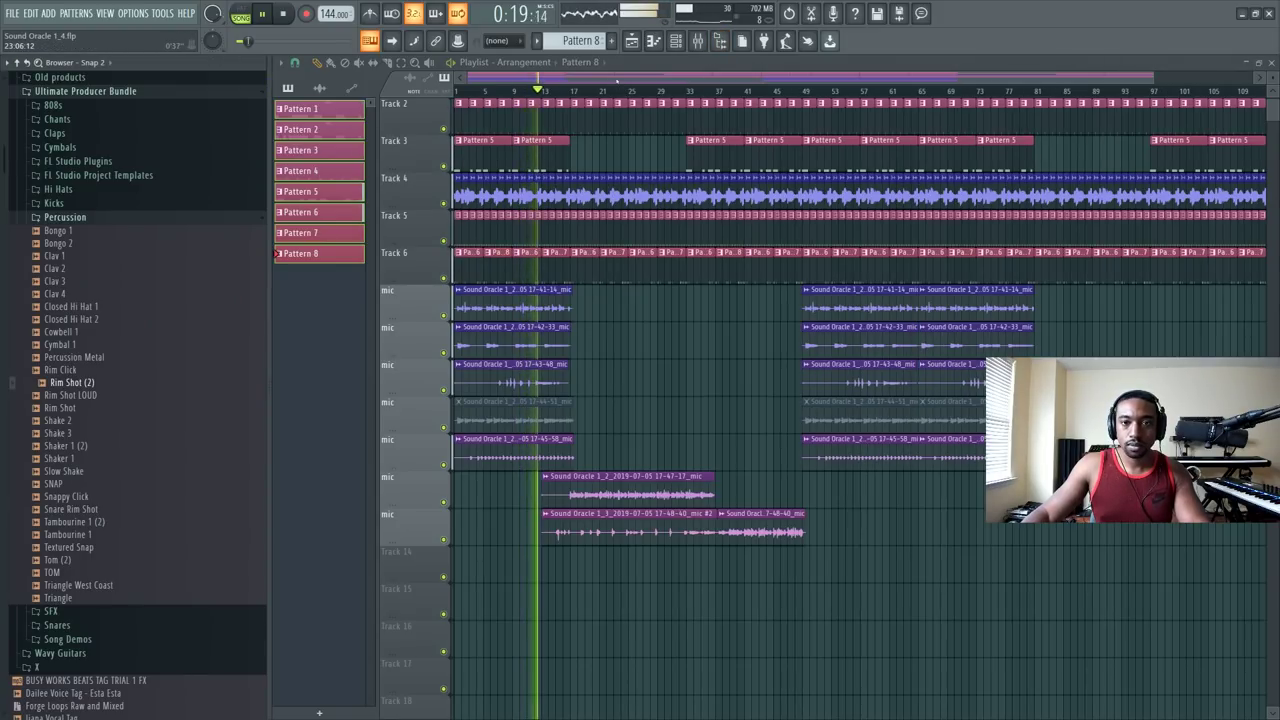
{"action": "scroll", "coordinate": [625, 100], "scroll_direction": "down", "scroll_amount": 1}
{"action": "scroll", "coordinate": [641, 140], "scroll_direction": "up", "scroll_amount": 2}
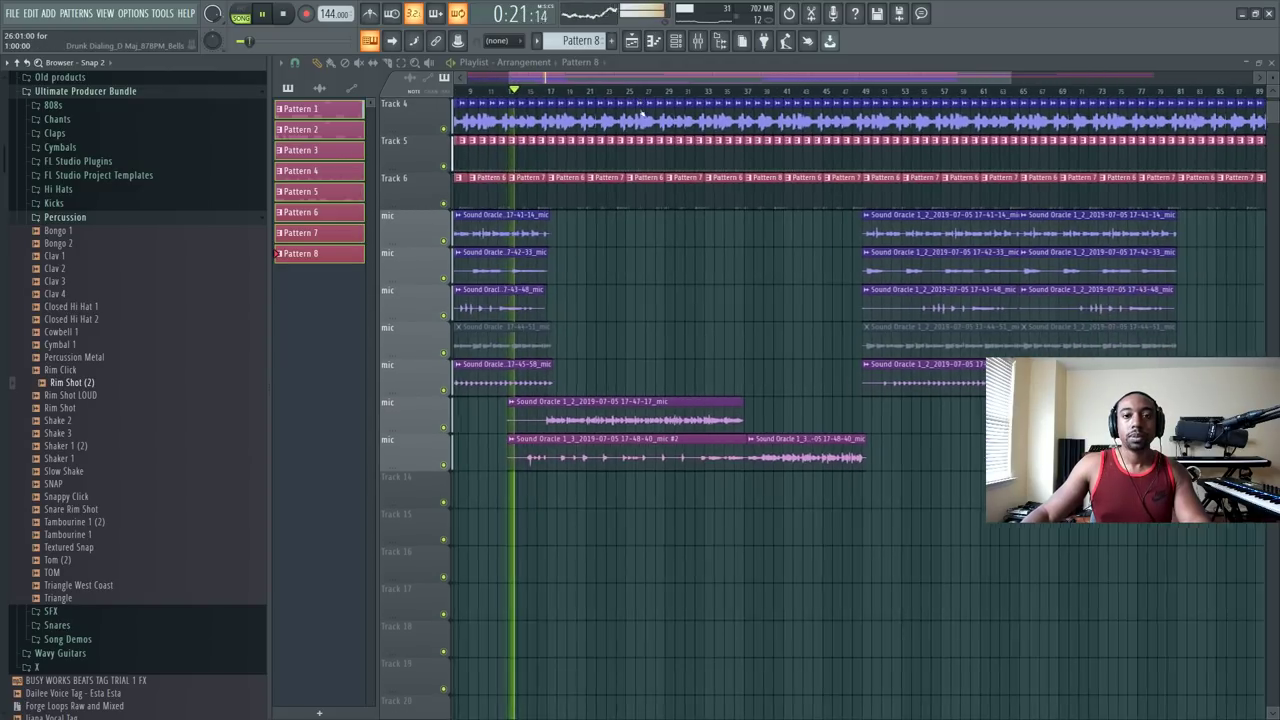
{"action": "scroll", "coordinate": [643, 137], "scroll_direction": "up", "scroll_amount": 2}
{"action": "scroll", "coordinate": [622, 98], "scroll_direction": "down", "scroll_amount": 3}
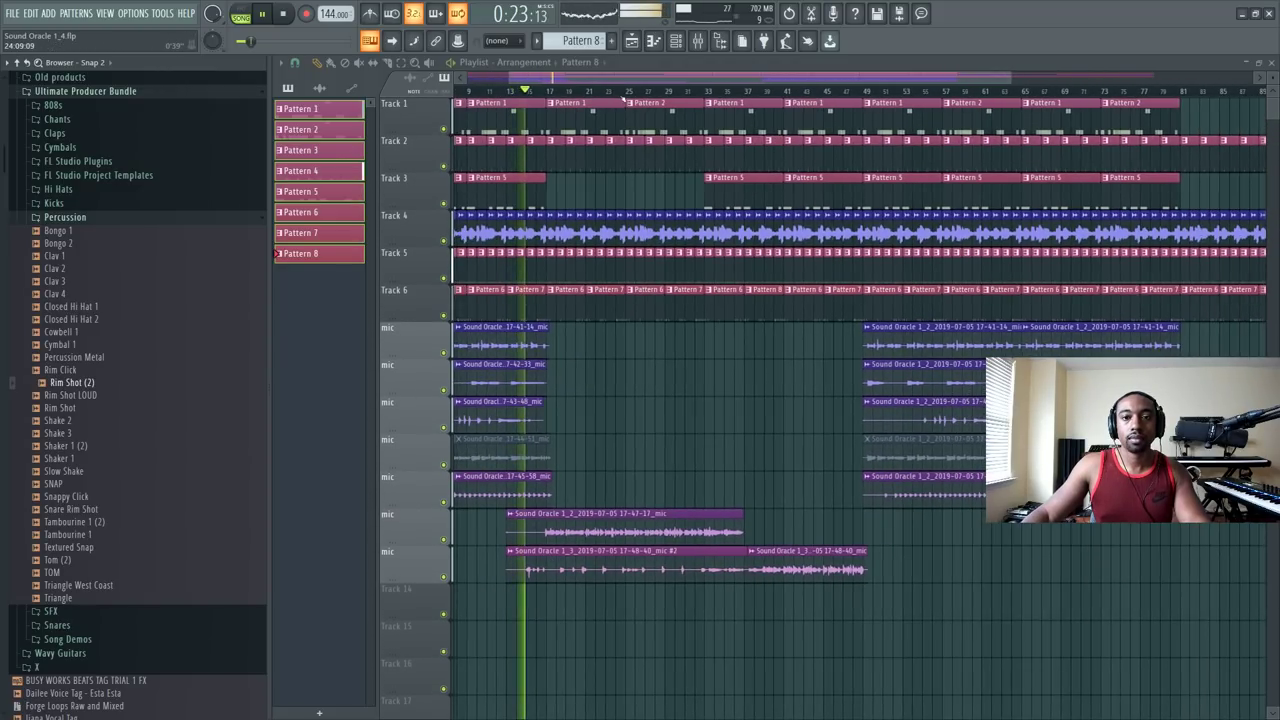
{"action": "scroll", "coordinate": [621, 99], "scroll_direction": "up", "scroll_amount": 1}
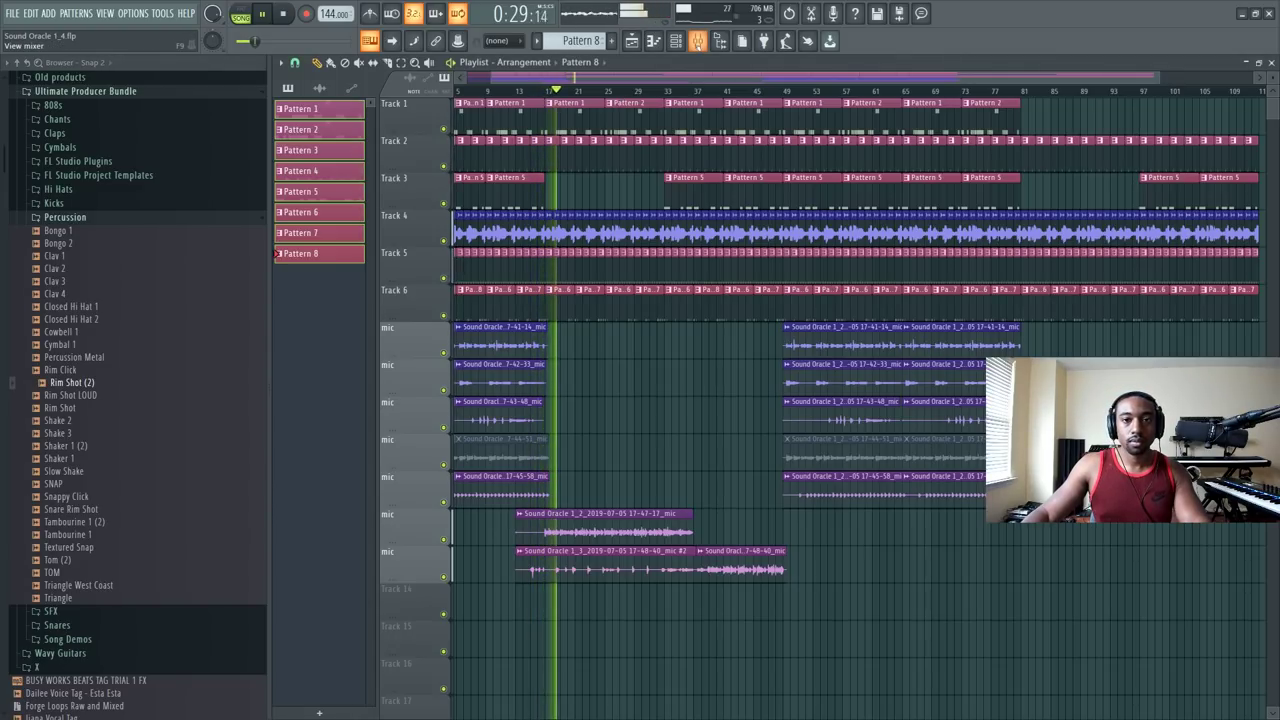
Step: Set the high-frequency attenuation to 3.70 on the UAD Pultec EQP-1A of Insert 13, then close the mixer
{"action": "key", "text": "F9"}
{"action": "left_click", "coordinate": [517, 142]}
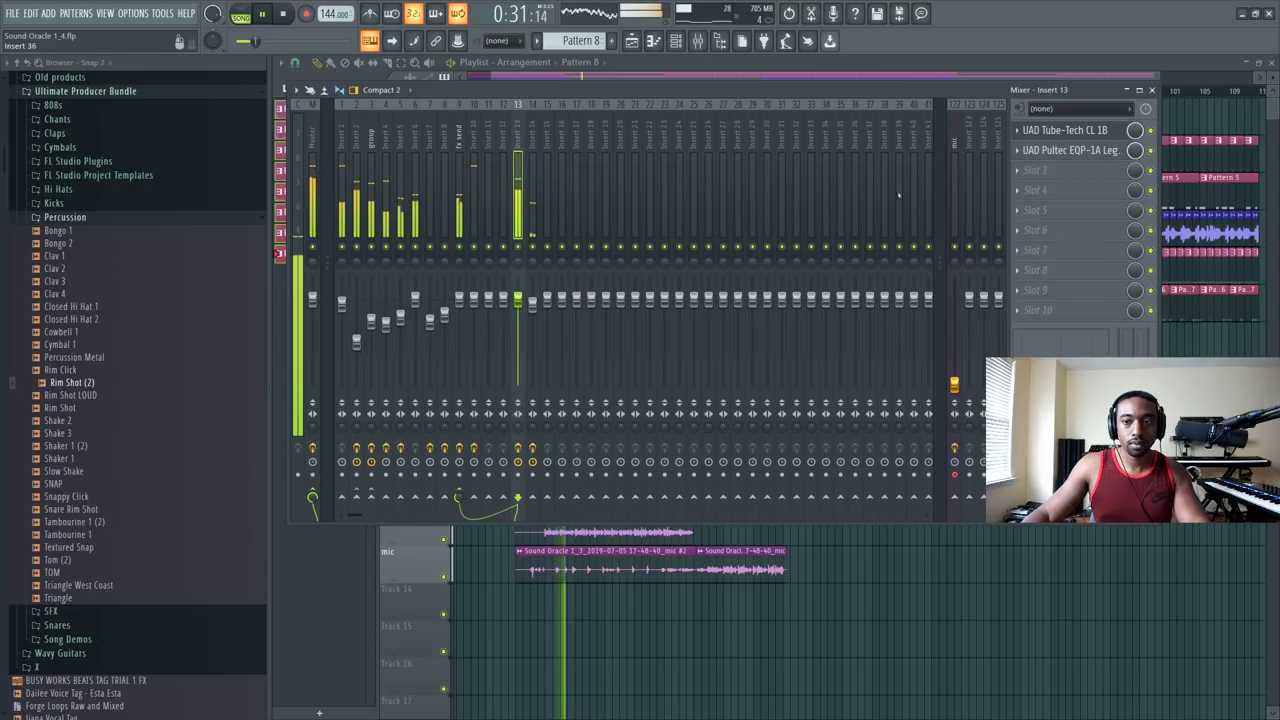
{"action": "left_click", "coordinate": [1070, 150]}
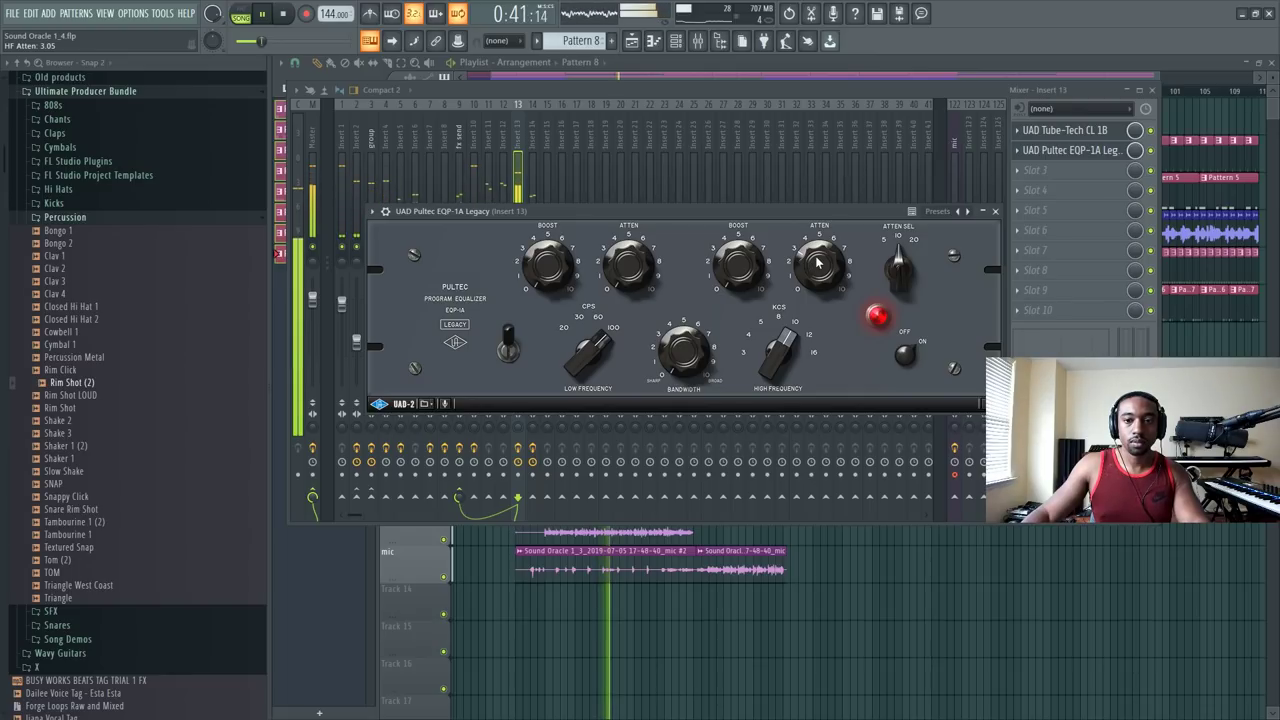
{"action": "left_click_drag", "start_coordinate": [815, 258], "coordinate": [818, 254]}
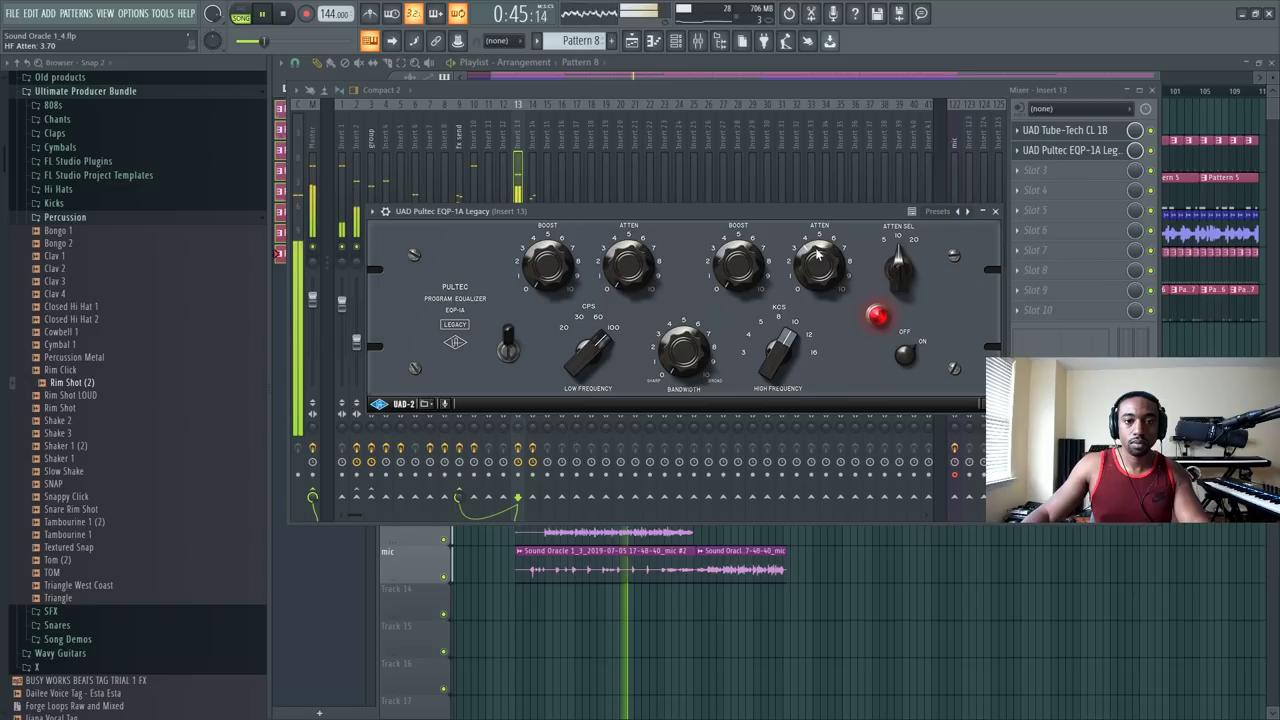
{"action": "left_click", "coordinate": [995, 211]}
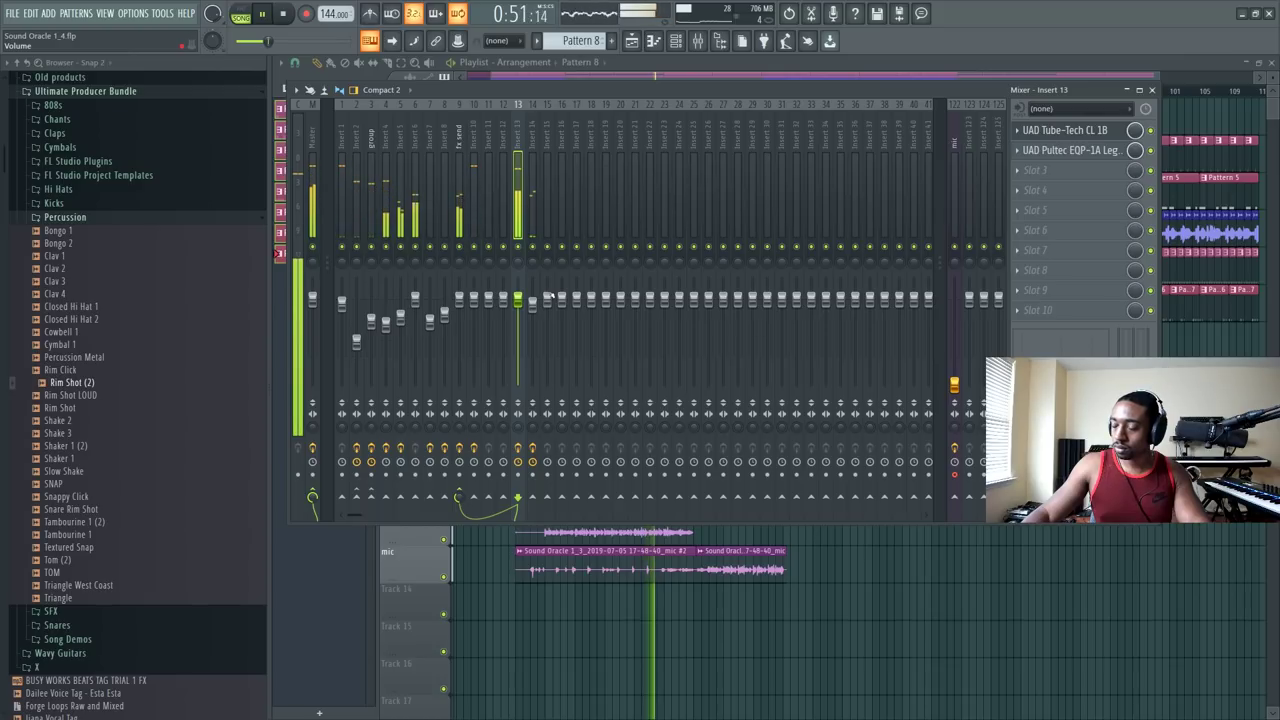
{"action": "key", "text": "F9"}
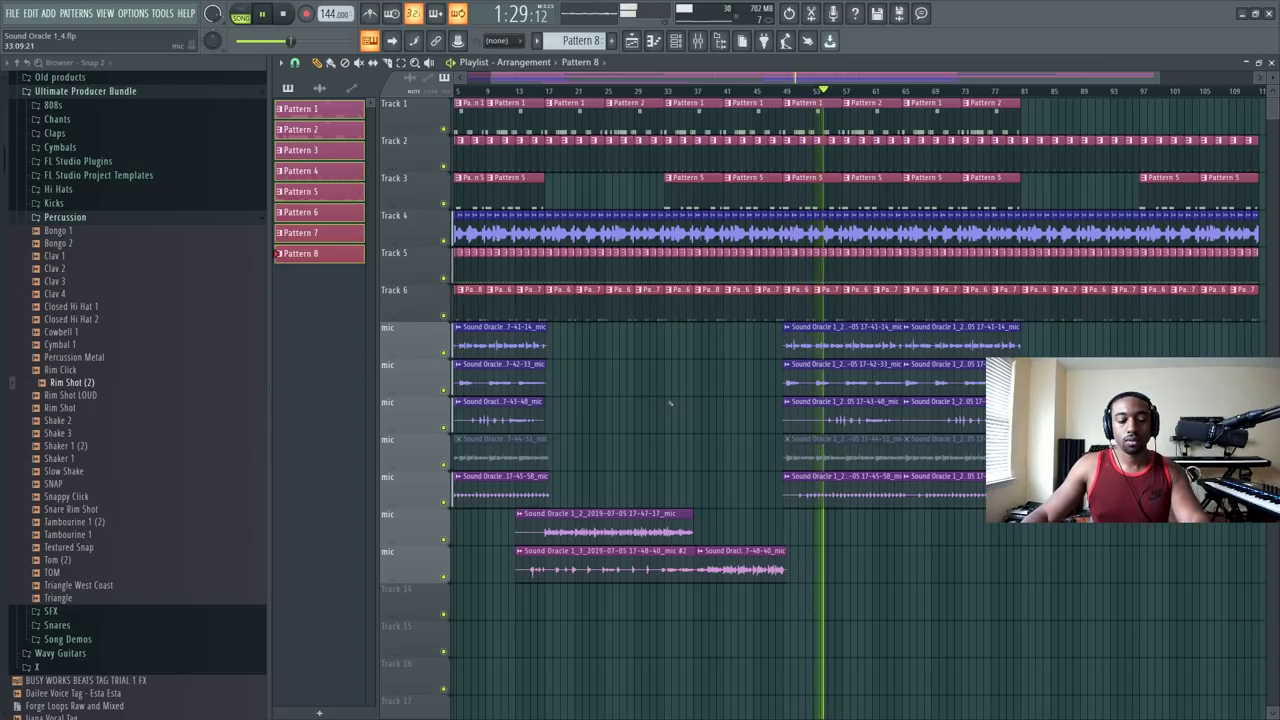
Step: Save the project and check its working time and statistics in the project info
{"action": "key", "text": "ctrl+s"}
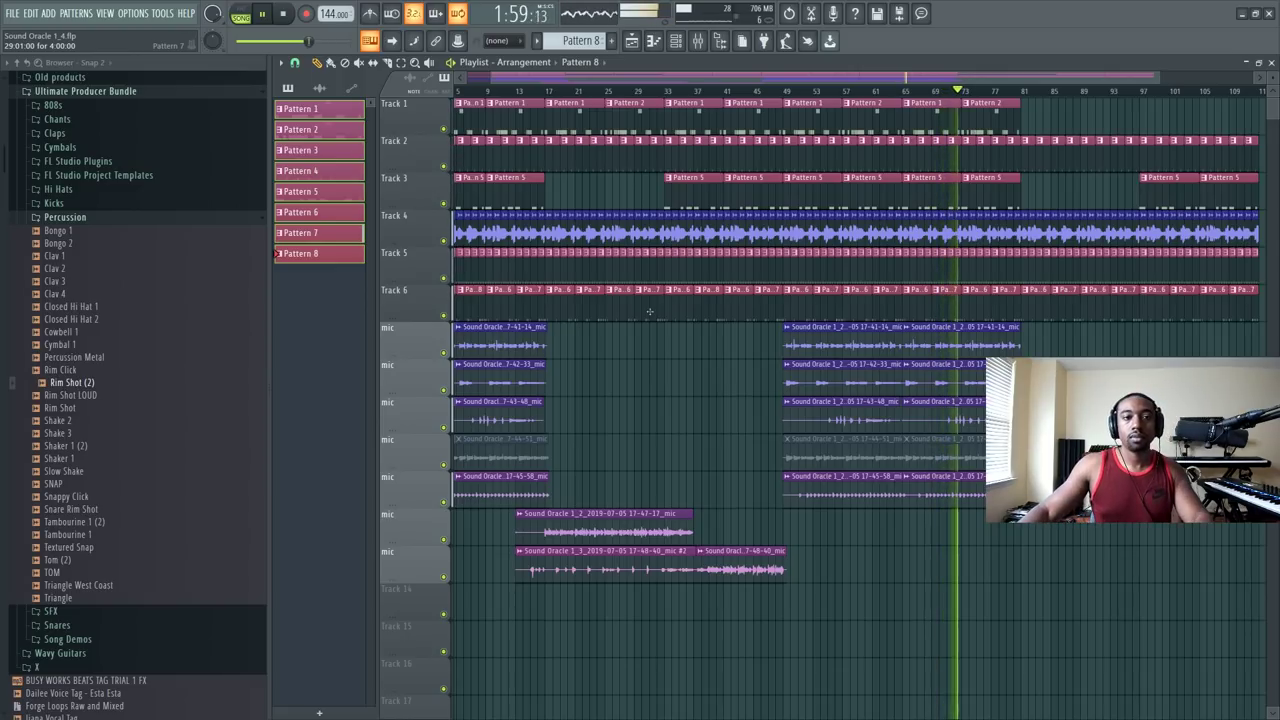
{"action": "left_click", "coordinate": [132, 13]}
{"action": "left_click", "coordinate": [177, 212]}
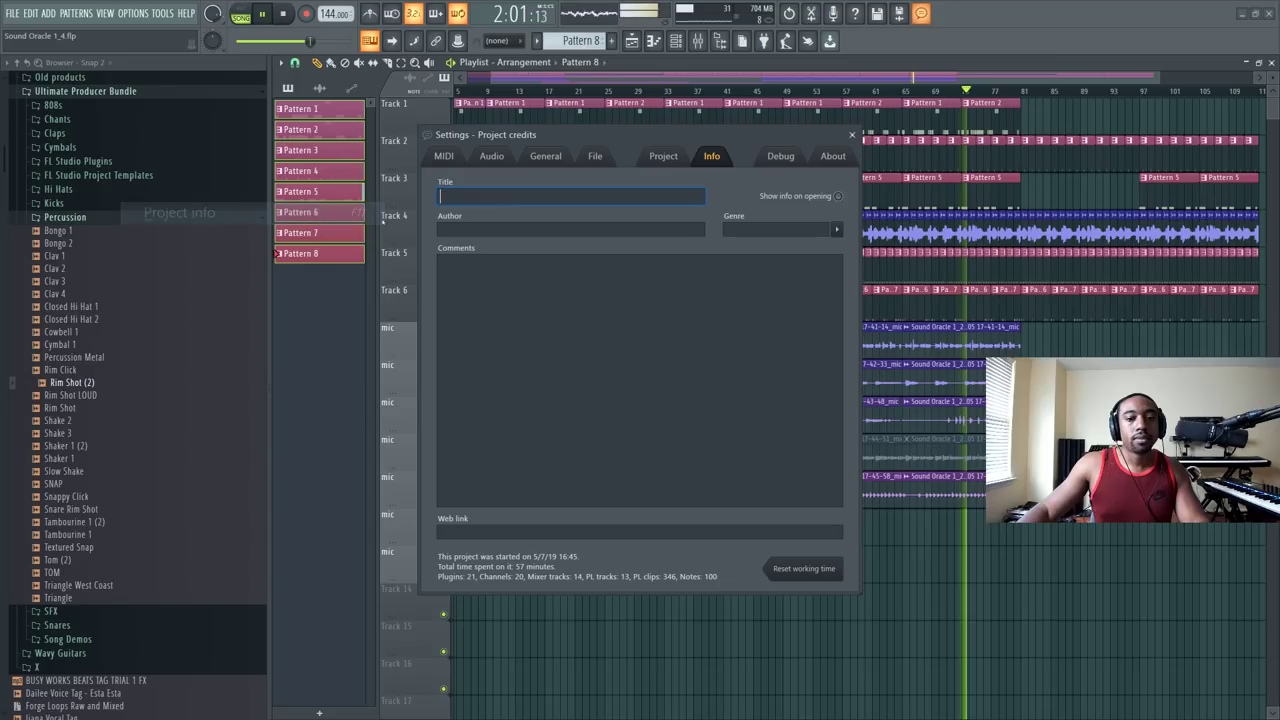
{"action": "left_click", "coordinate": [851, 135]}
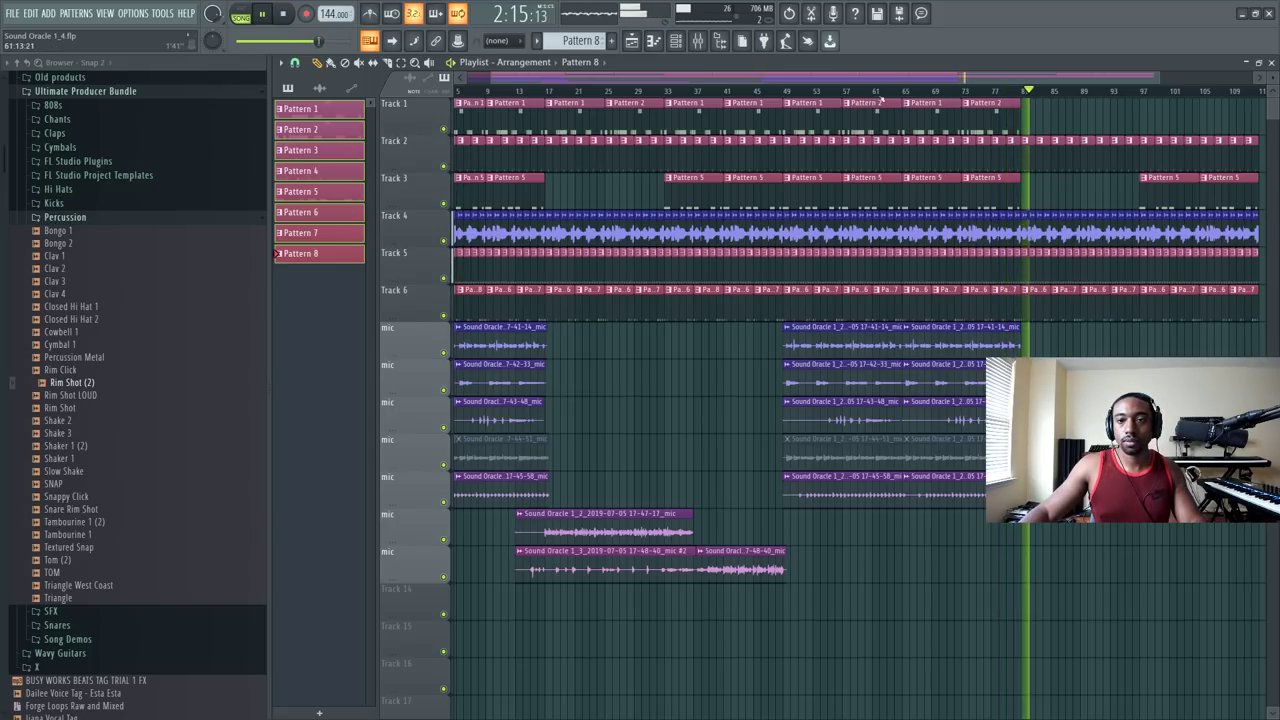
Step: Duplicate the Pattern 1 and Pattern 2 clips at bars 65 to 81 on Track 1 to fill through bar 113
{"action": "scroll", "coordinate": [880, 101], "scroll_direction": "down", "scroll_amount": 2}
{"action": "key", "text": "F9"}
{"action": "key", "text": "F9"}
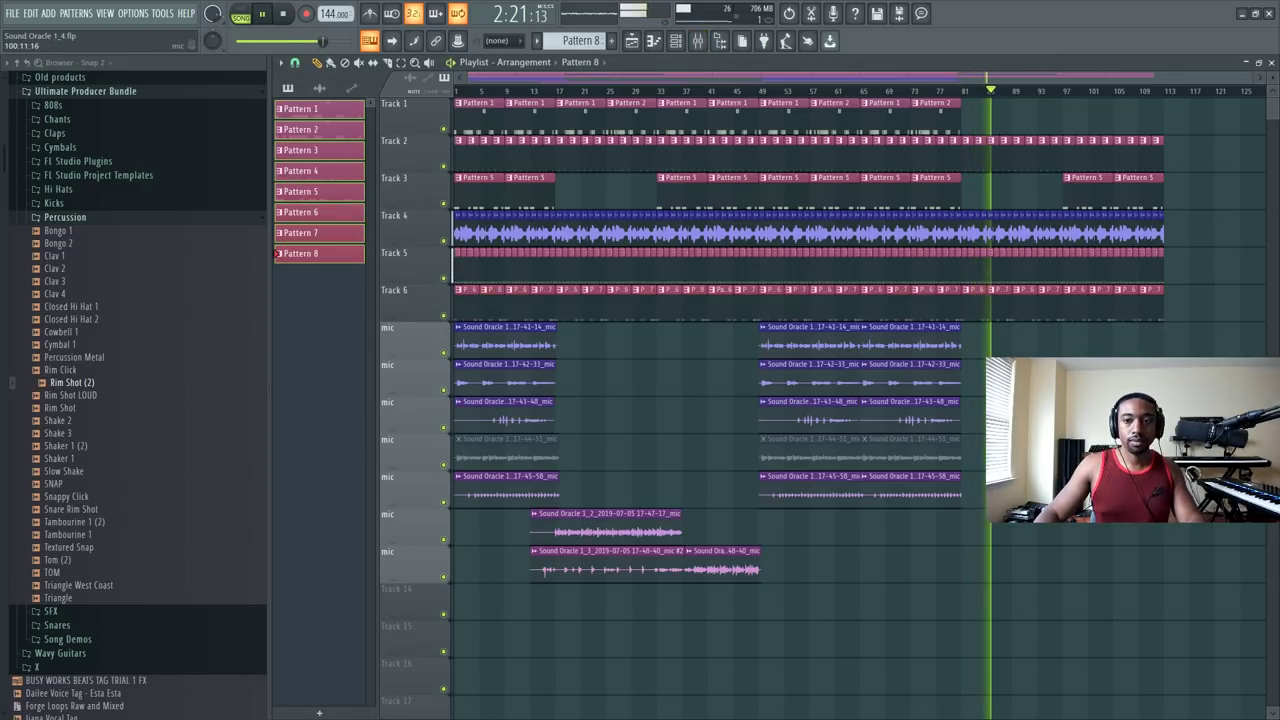
{"action": "left_click_drag", "start_coordinate": [955, 100], "coordinate": [873, 132]}
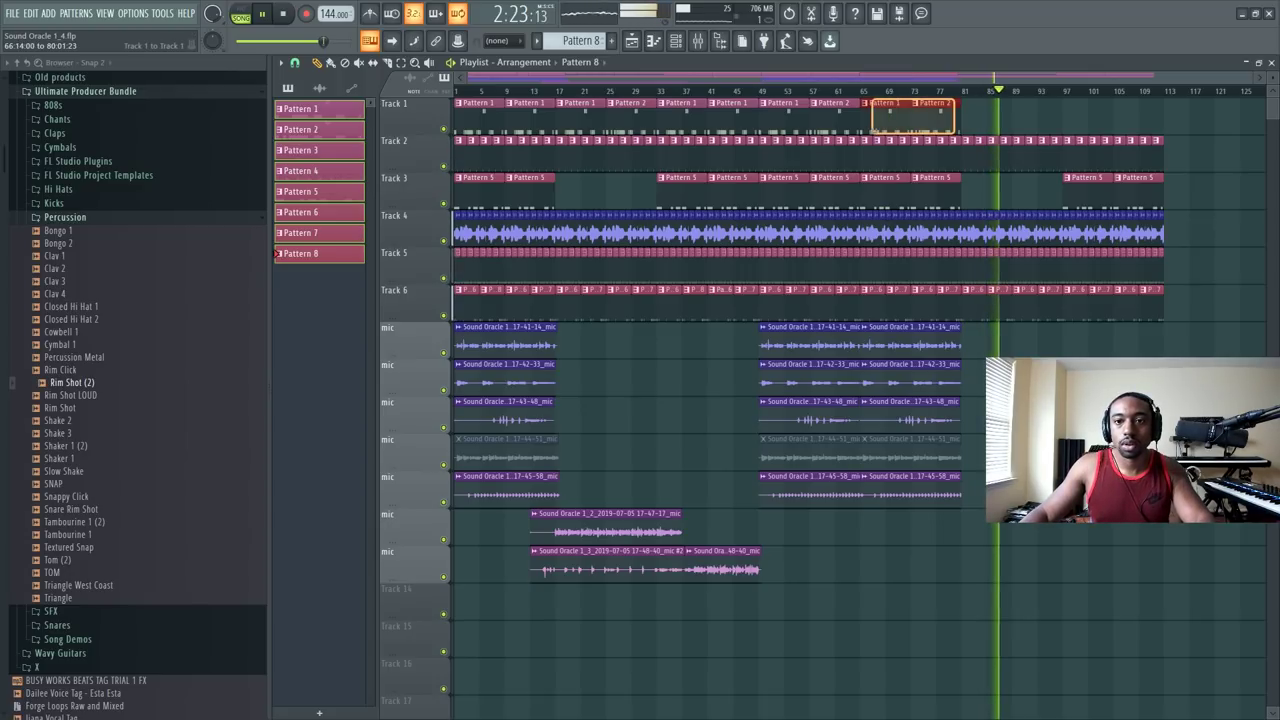
{"action": "key", "text": "ctrl+b"}
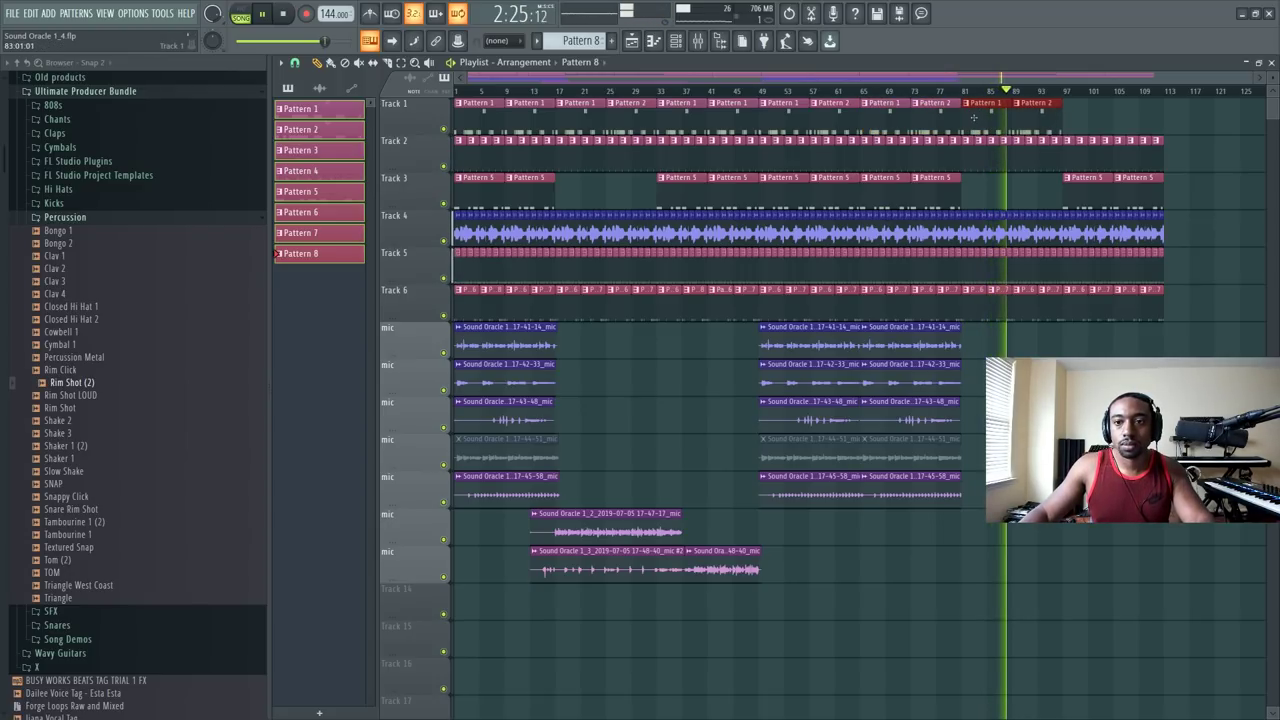
{"action": "key", "text": "ctrl+b"}
{"action": "key", "text": "ctrl+b"}
{"action": "key", "text": "ctrl+b"}
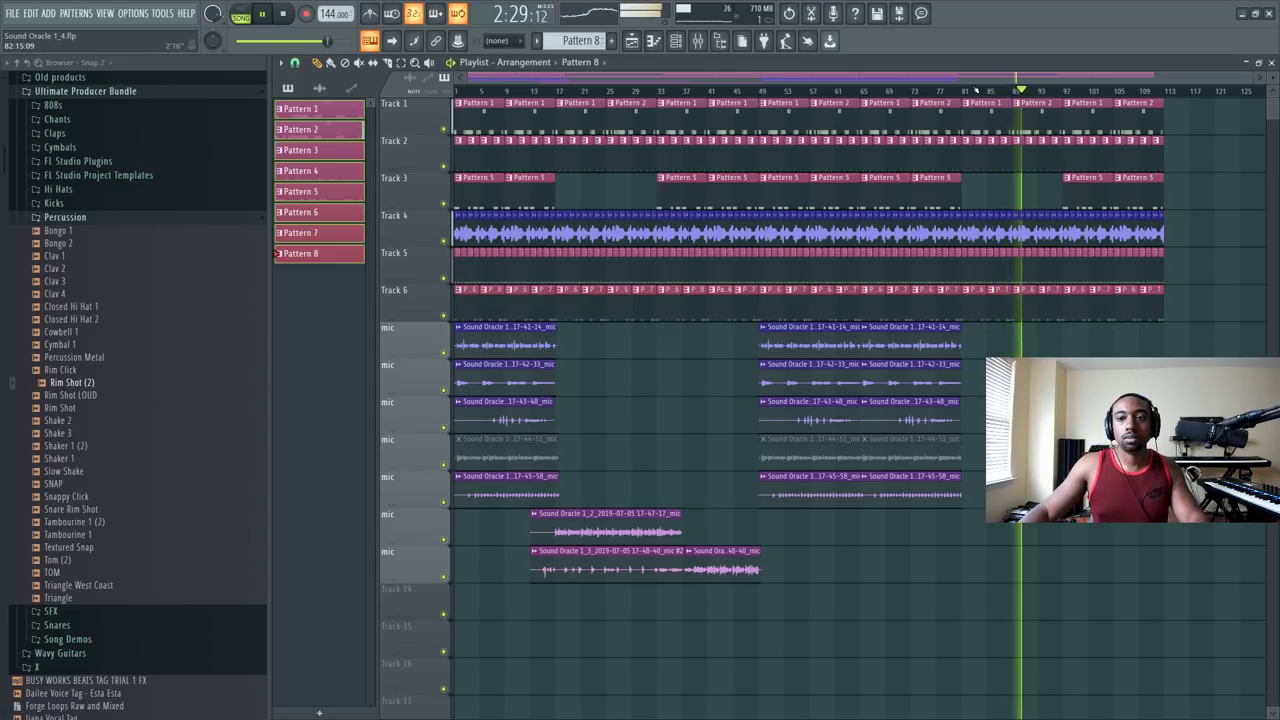
Step: Trim the start of the Pattern 1 clip at bar 81 on Track 1 so it begins at bar 85
{"action": "scroll", "coordinate": [973, 94], "scroll_direction": "up", "scroll_amount": 4}
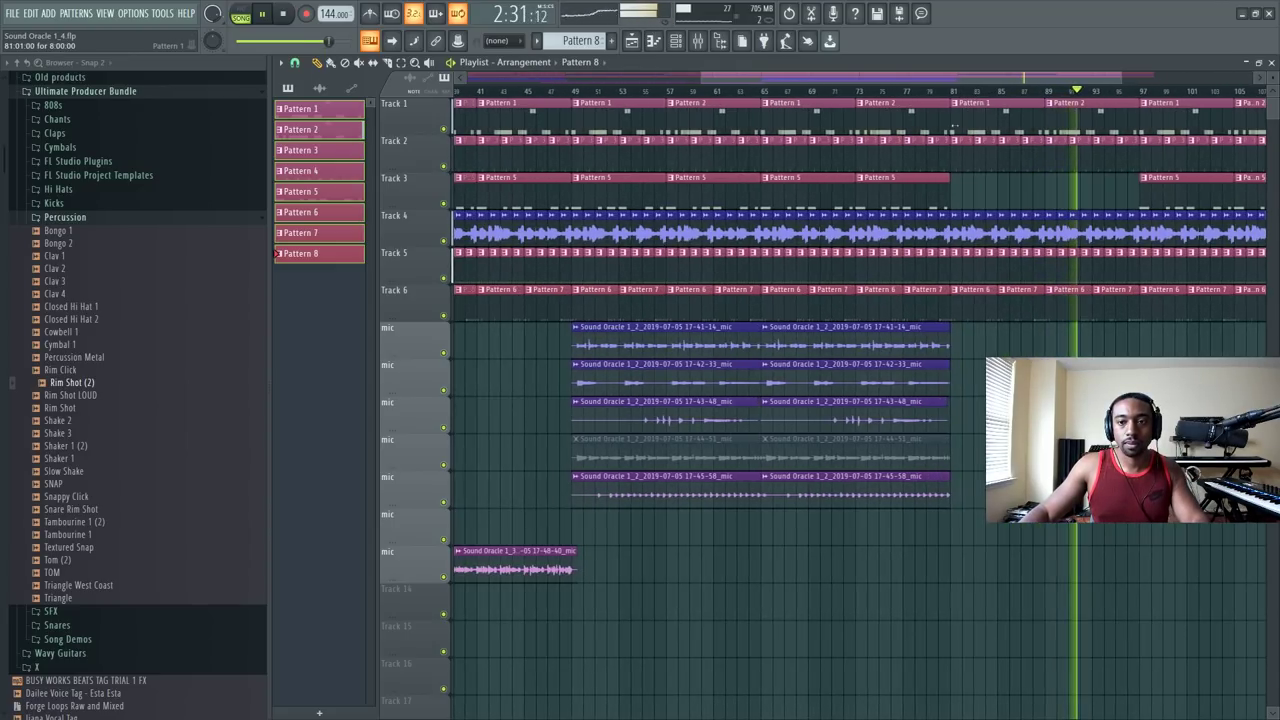
{"action": "left_click_drag", "start_coordinate": [953, 127], "coordinate": [1002, 132]}
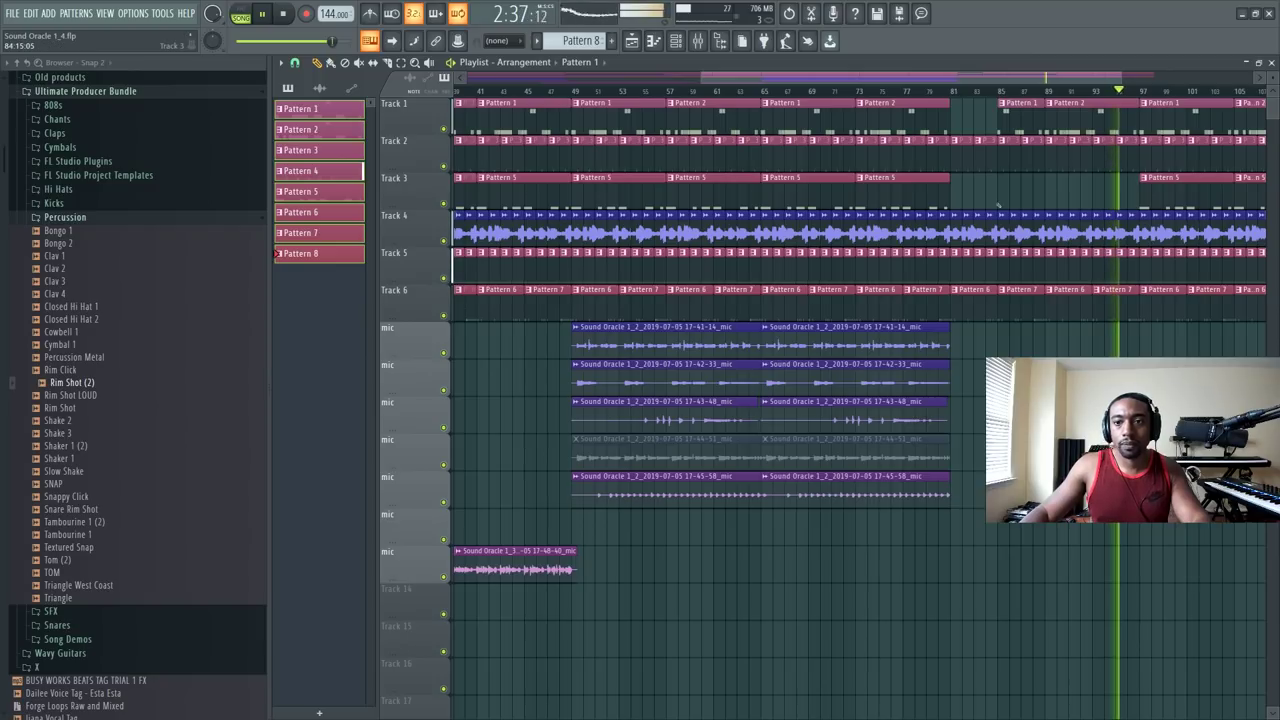
{"action": "scroll", "coordinate": [1004, 91], "scroll_direction": "up", "scroll_amount": 2}
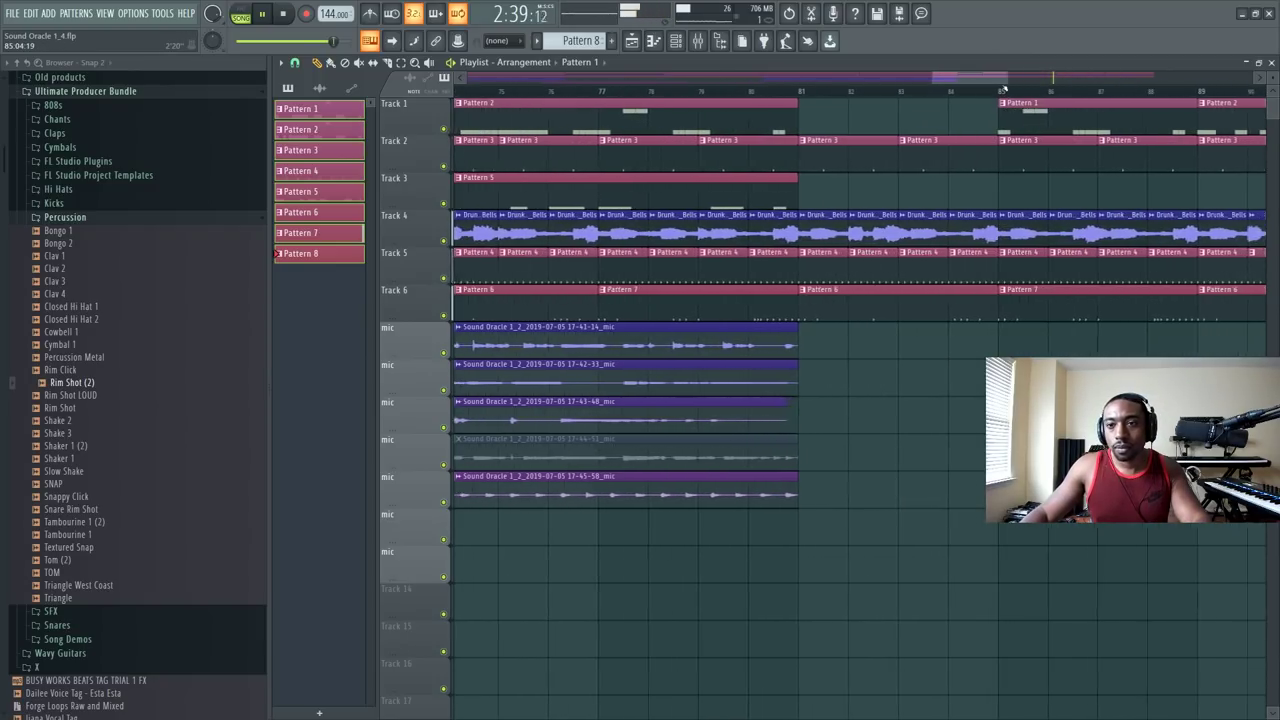
{"action": "scroll", "coordinate": [1004, 91], "scroll_direction": "down", "scroll_amount": 2}
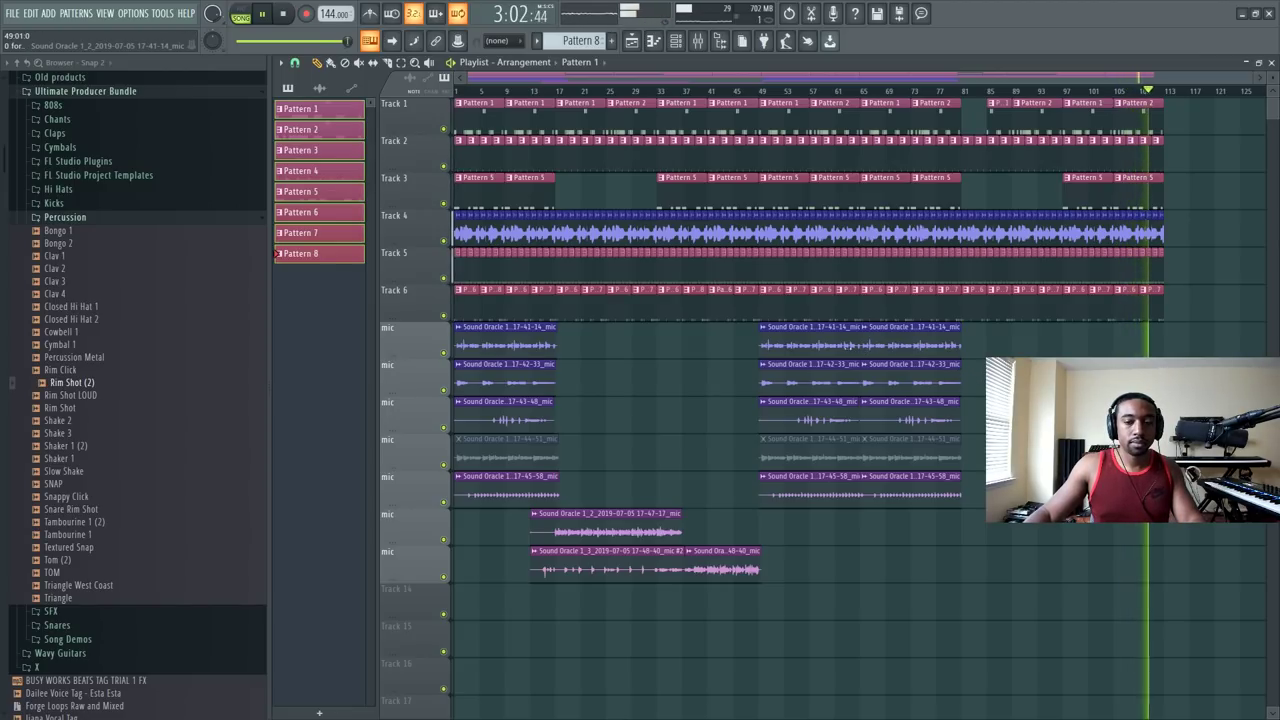
Step: Stop playback and restore the mic track's fader to its default level in the mixer
{"action": "left_click", "coordinate": [697, 41]}
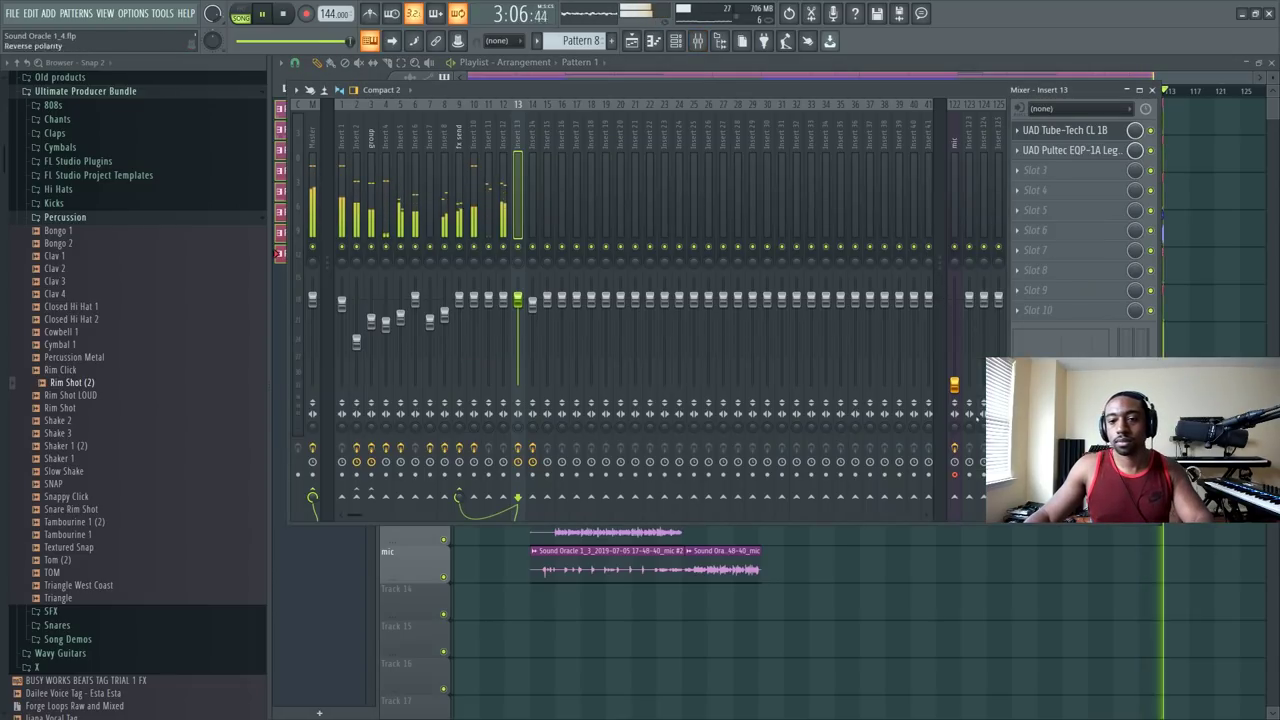
{"action": "key", "text": "space"}
{"action": "right_click", "coordinate": [955, 366]}
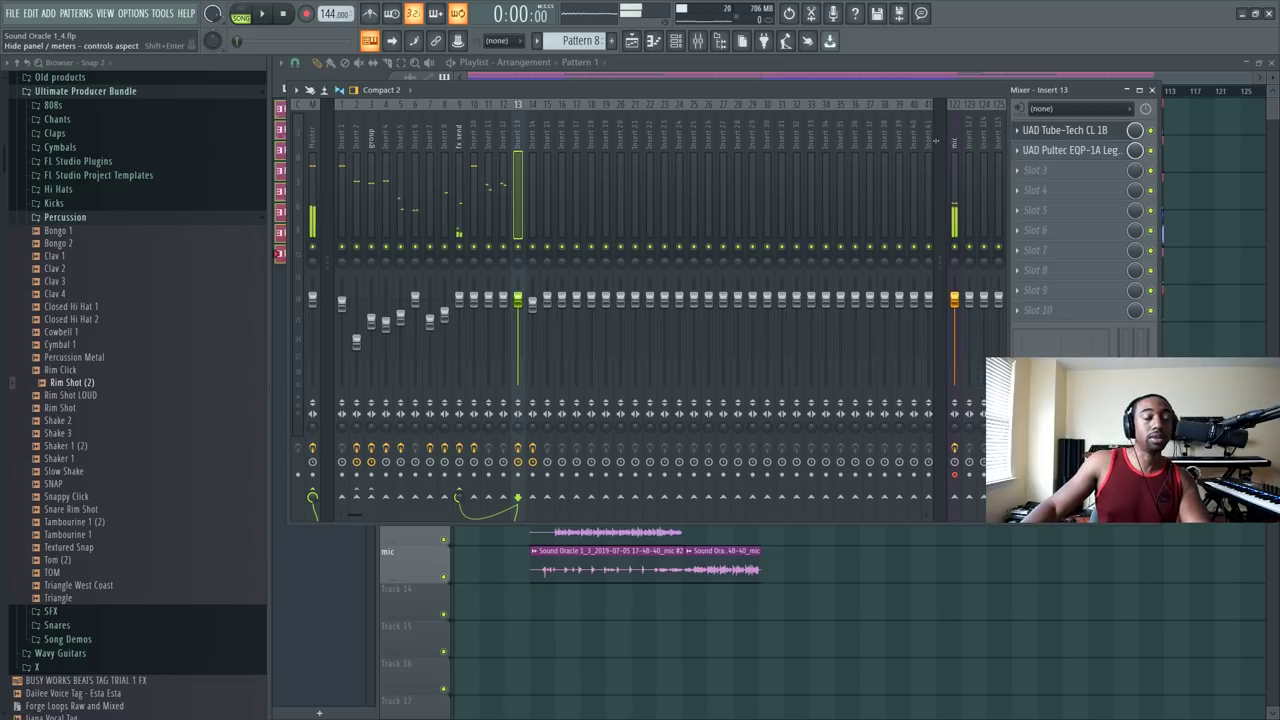